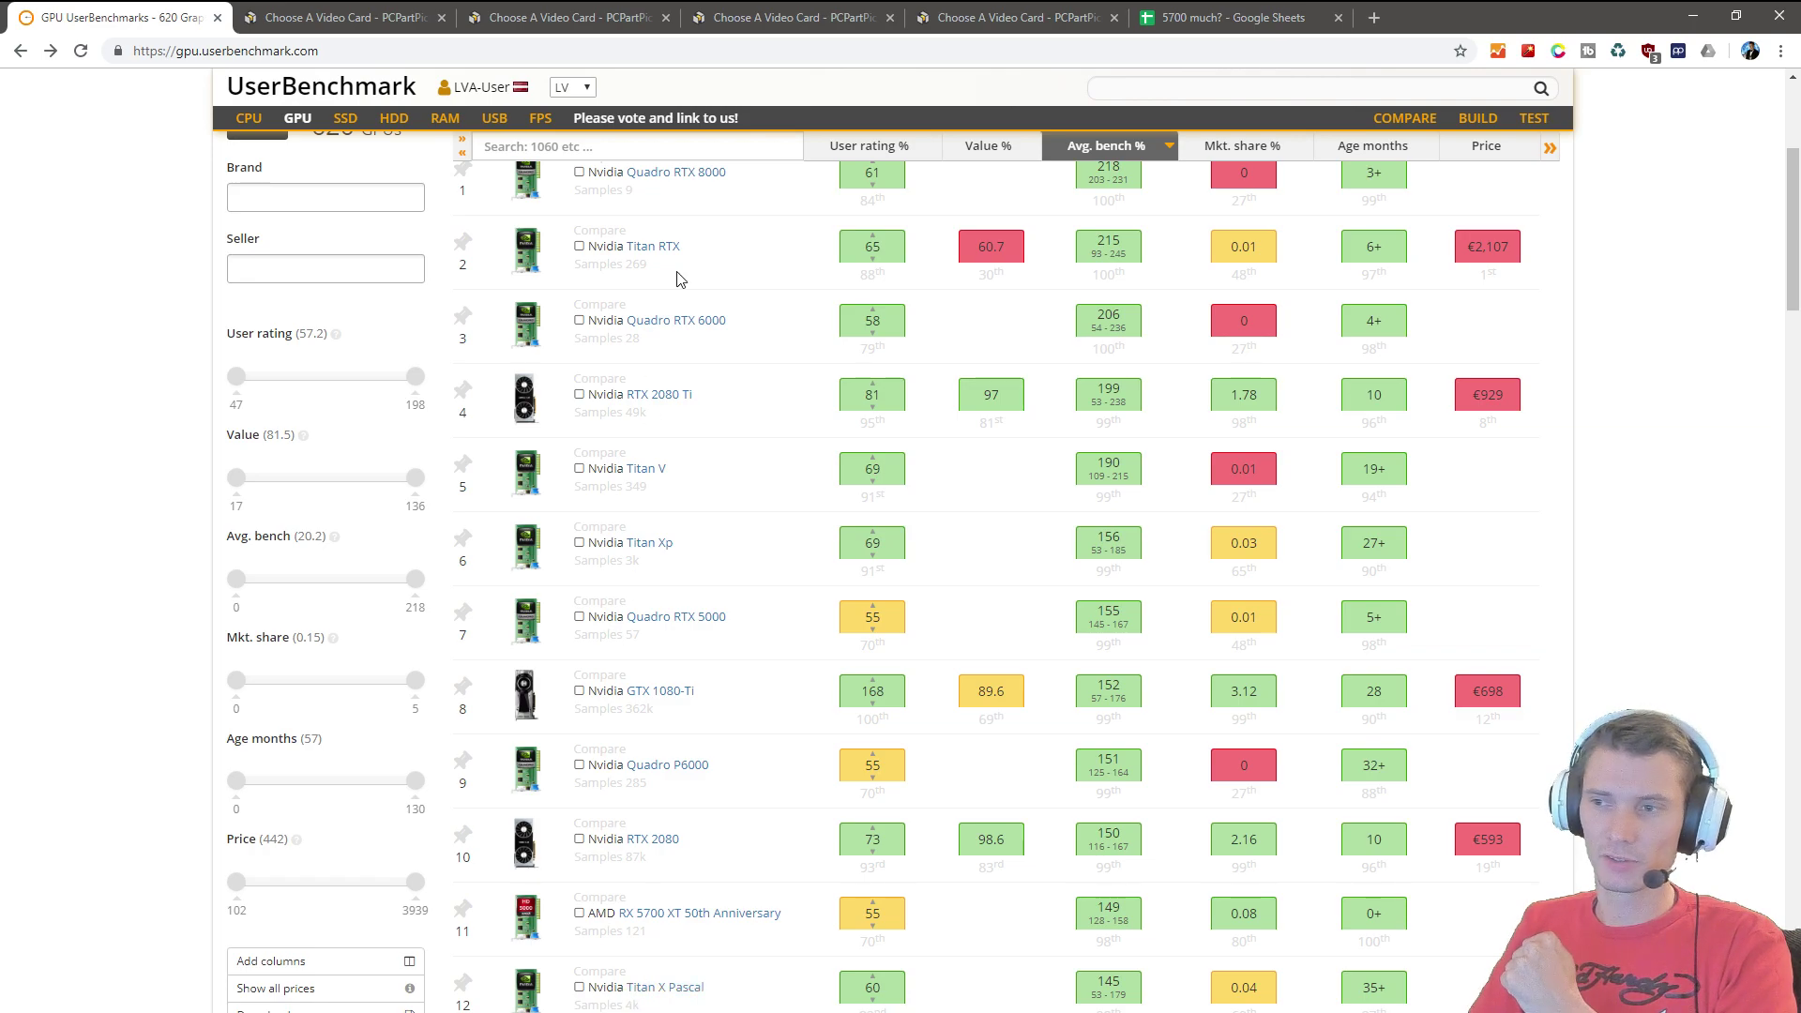
Step: Switch to the 5700 much? spreadsheet in Google Sheets and review the first table's video card list down to the GeForce GTX 1660 Ti
scroll(1126, 328, "up", 2)
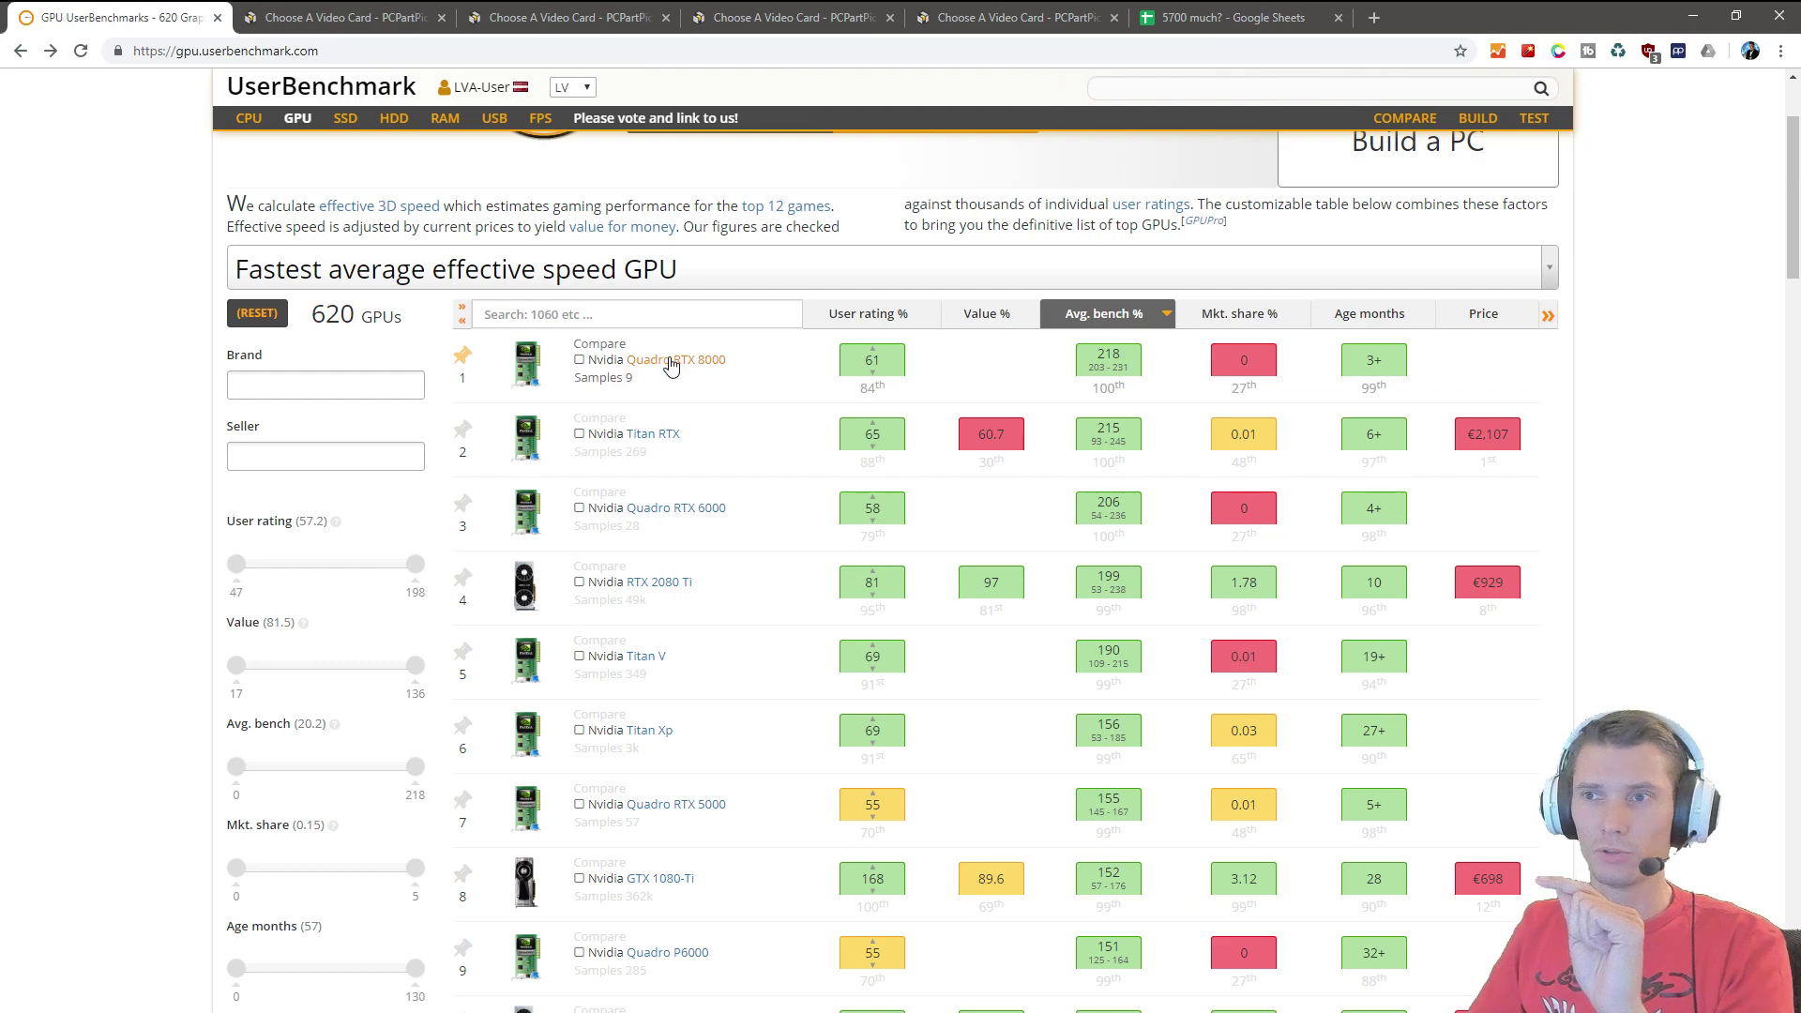
left_click(1241, 24)
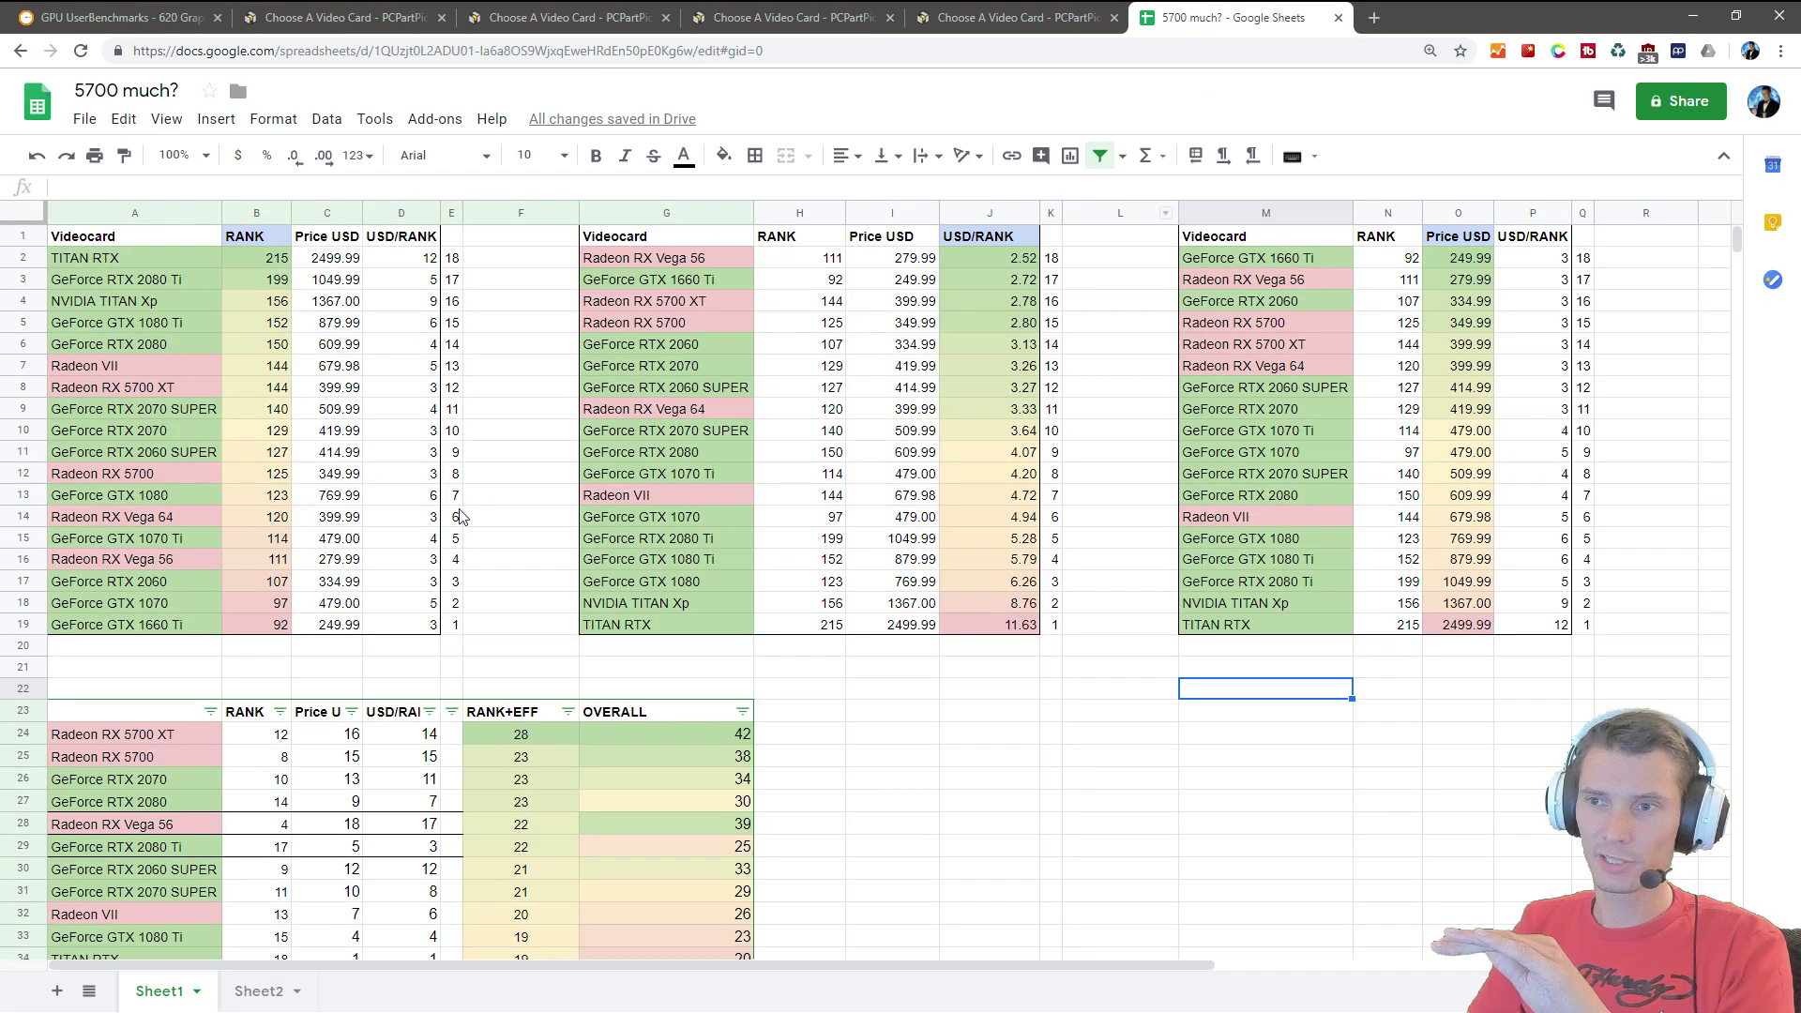
left_click_drag(84, 261, 118, 628)
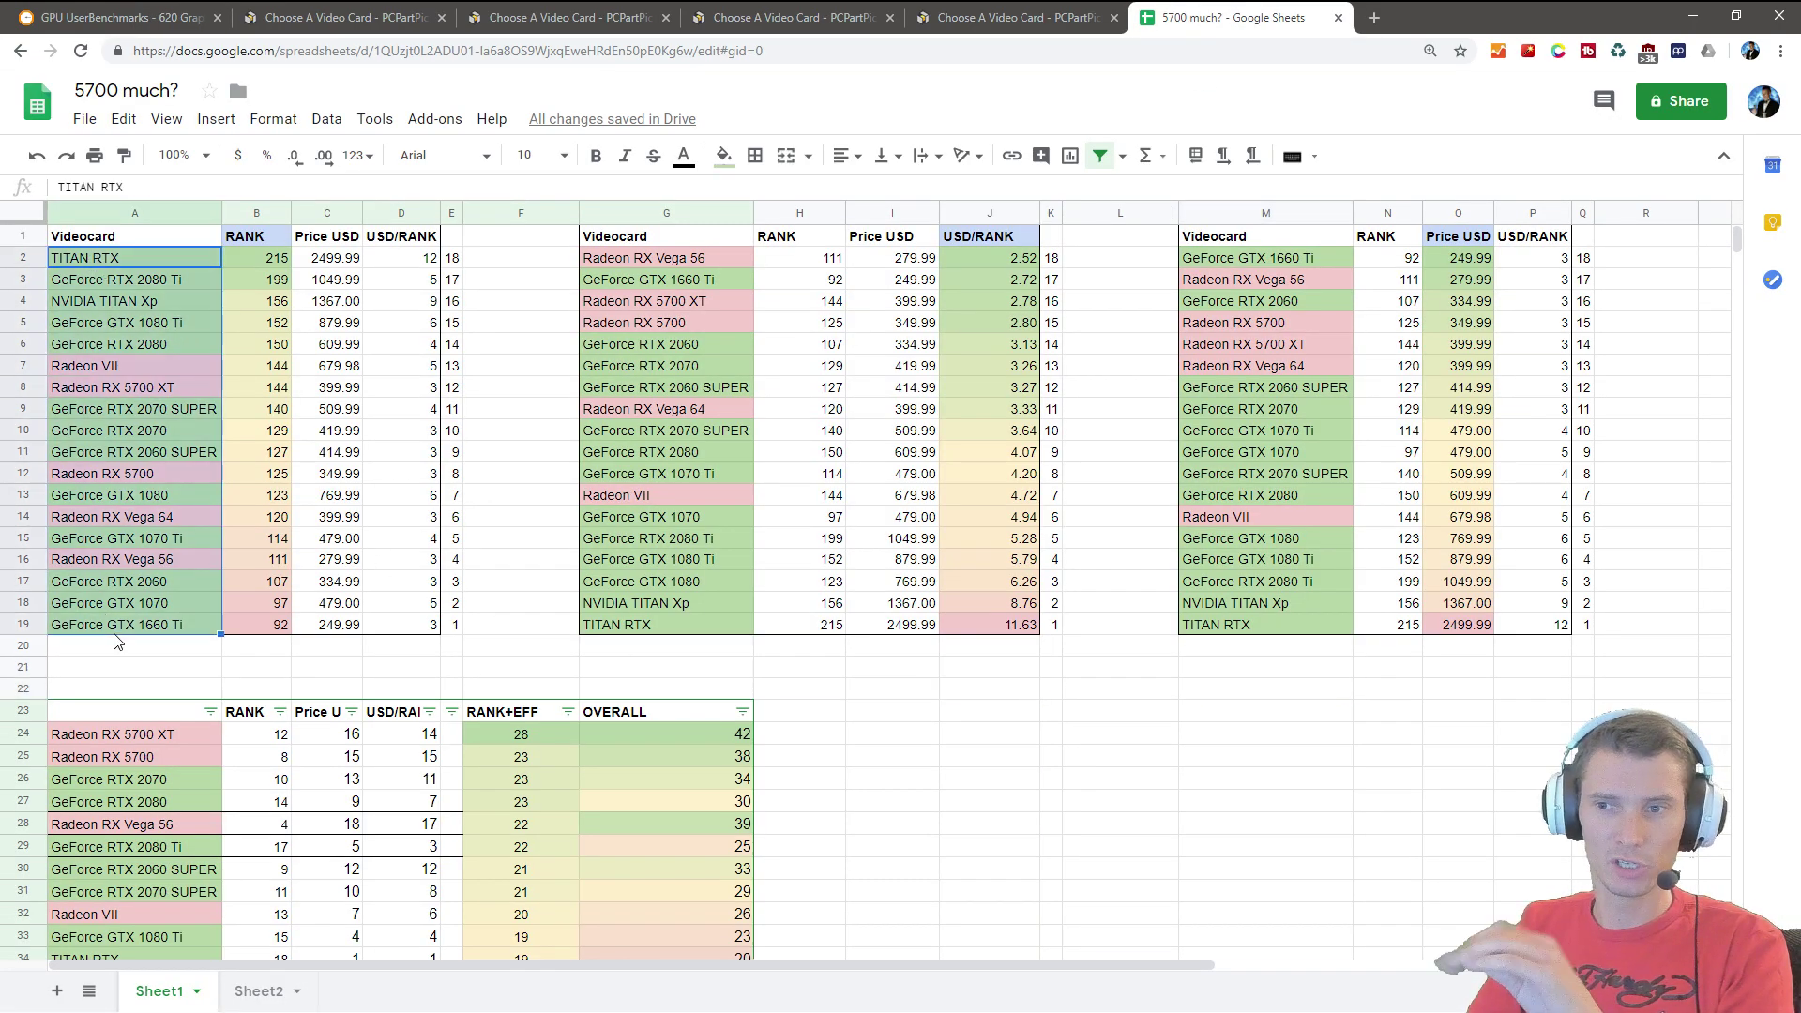
left_click(257, 690)
left_click(153, 626)
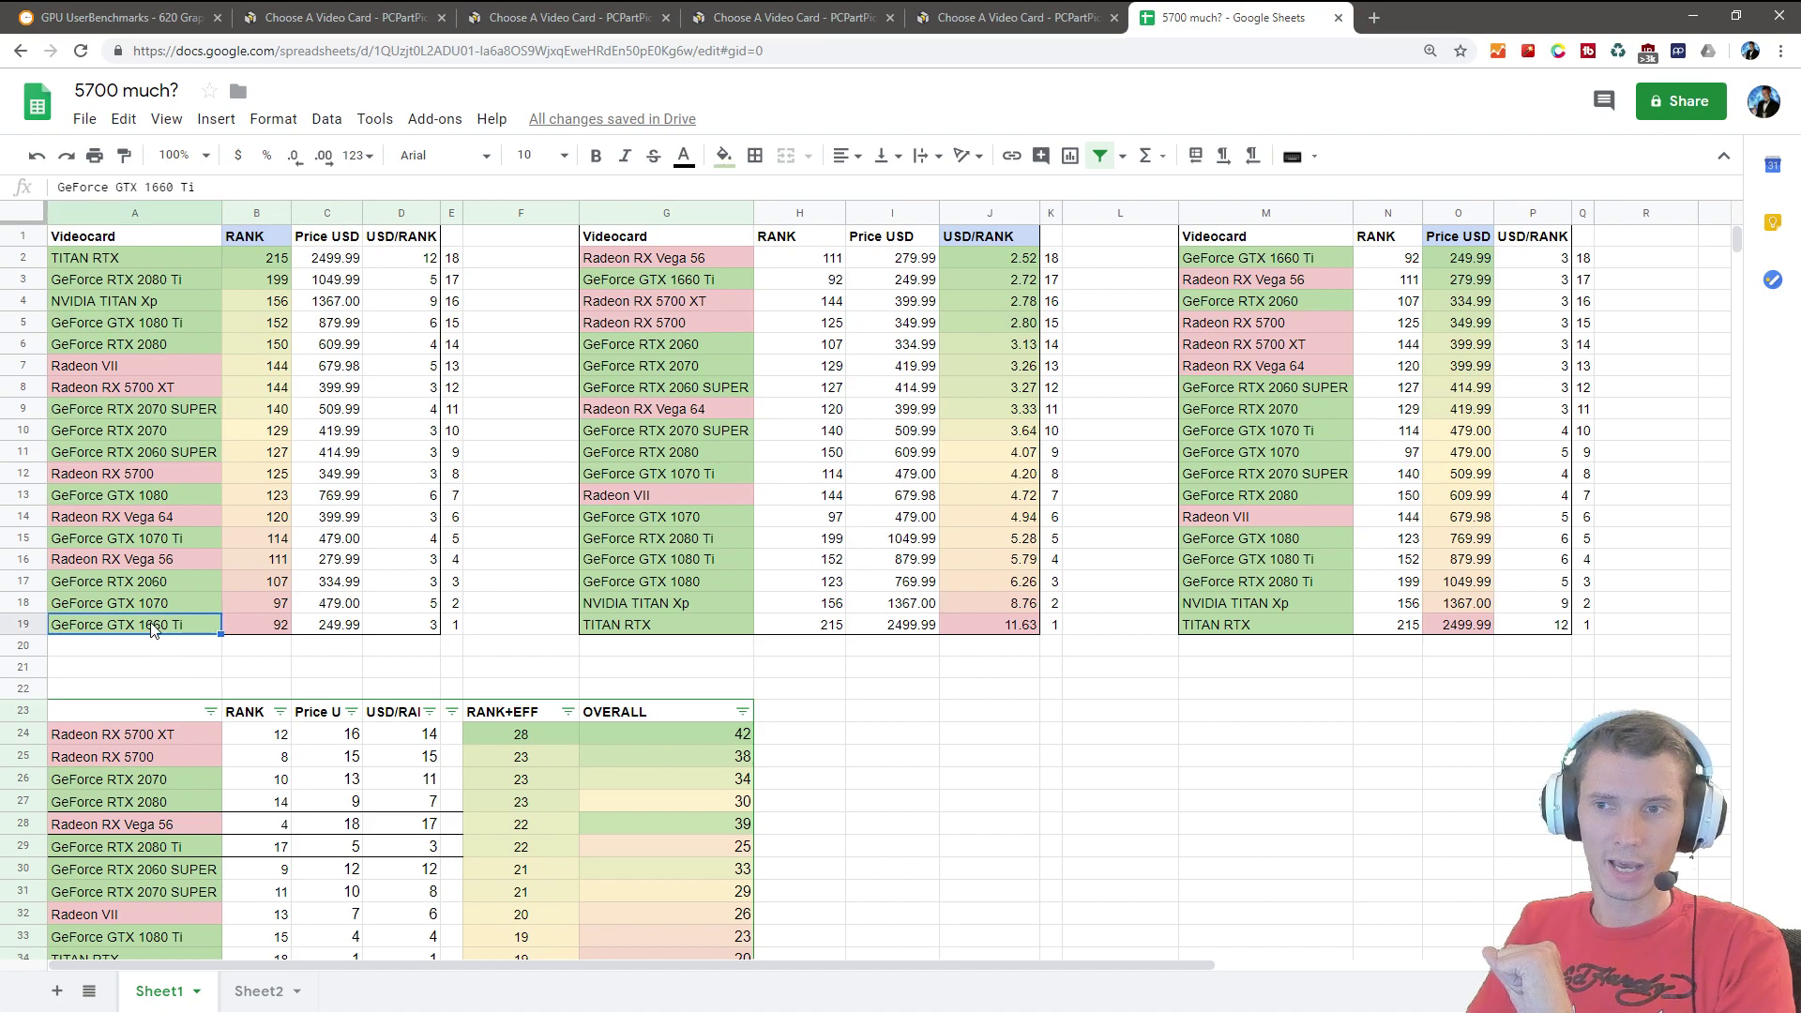
Step: Compare the mid-table cards in the first ranking, from the GeForce RTX 2080 down to the Radeon RX Vega 64
left_click(137, 344)
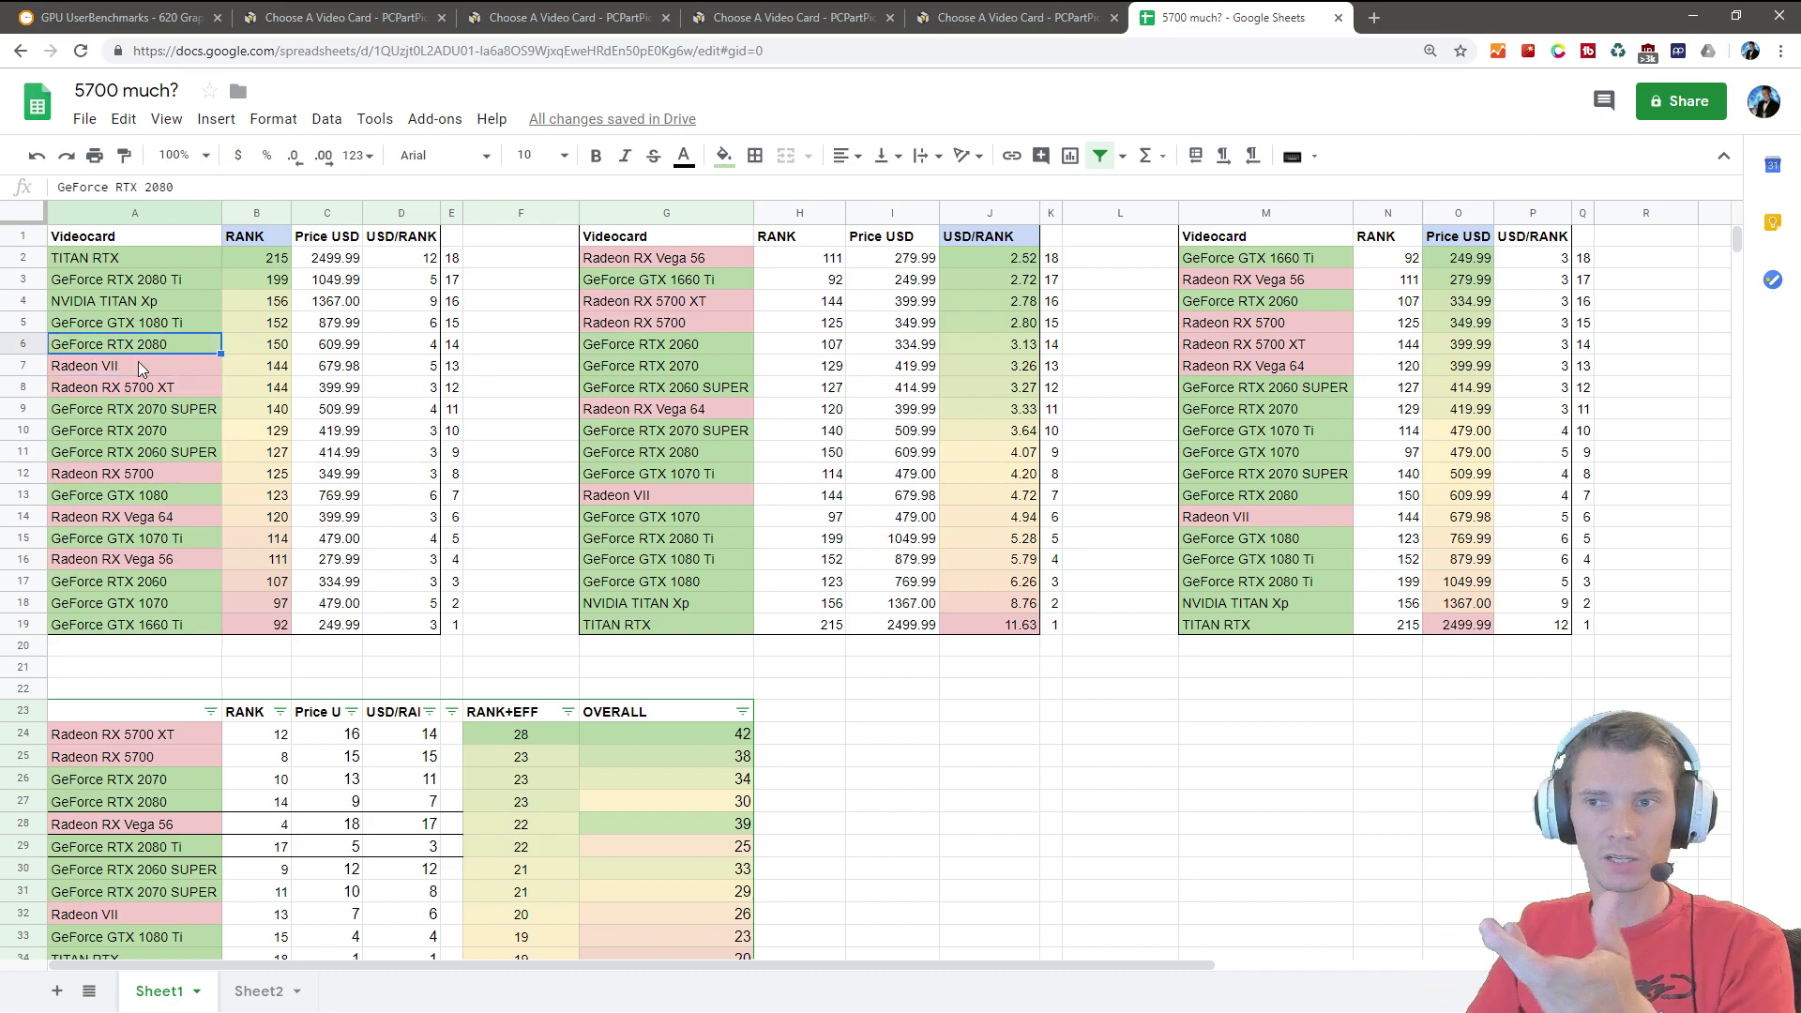
left_click(148, 366)
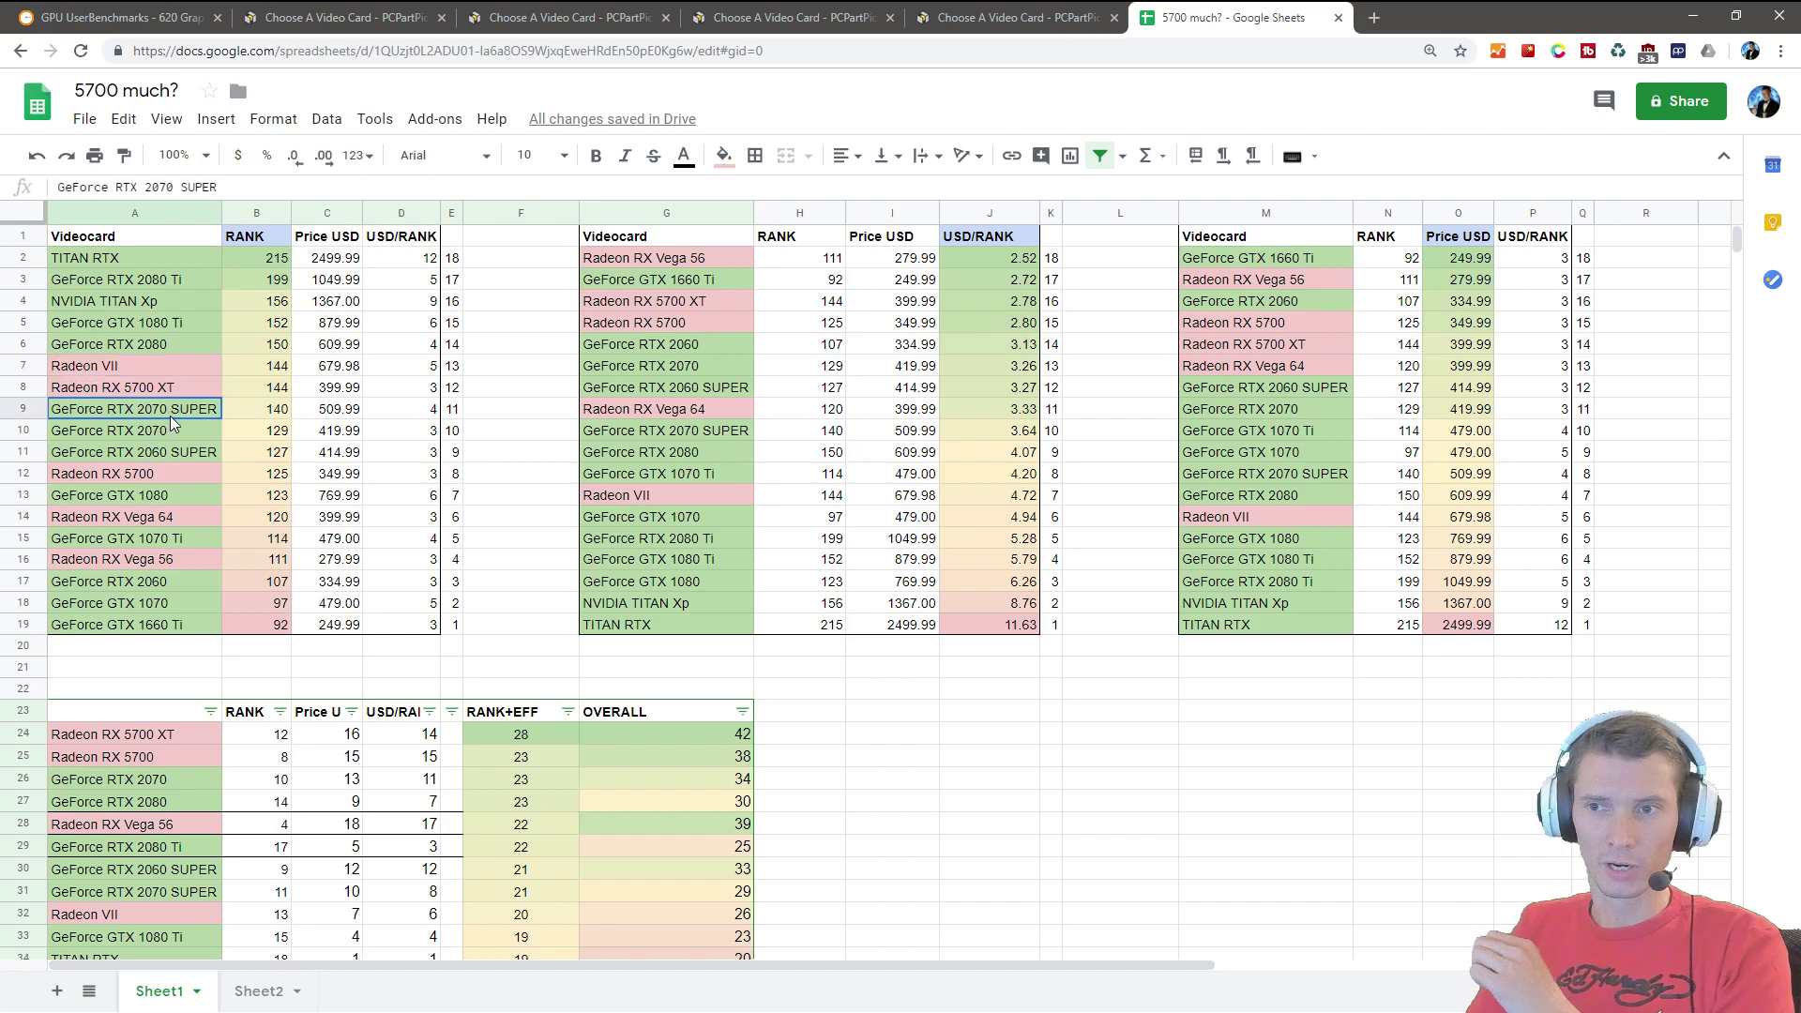
left_click(171, 458)
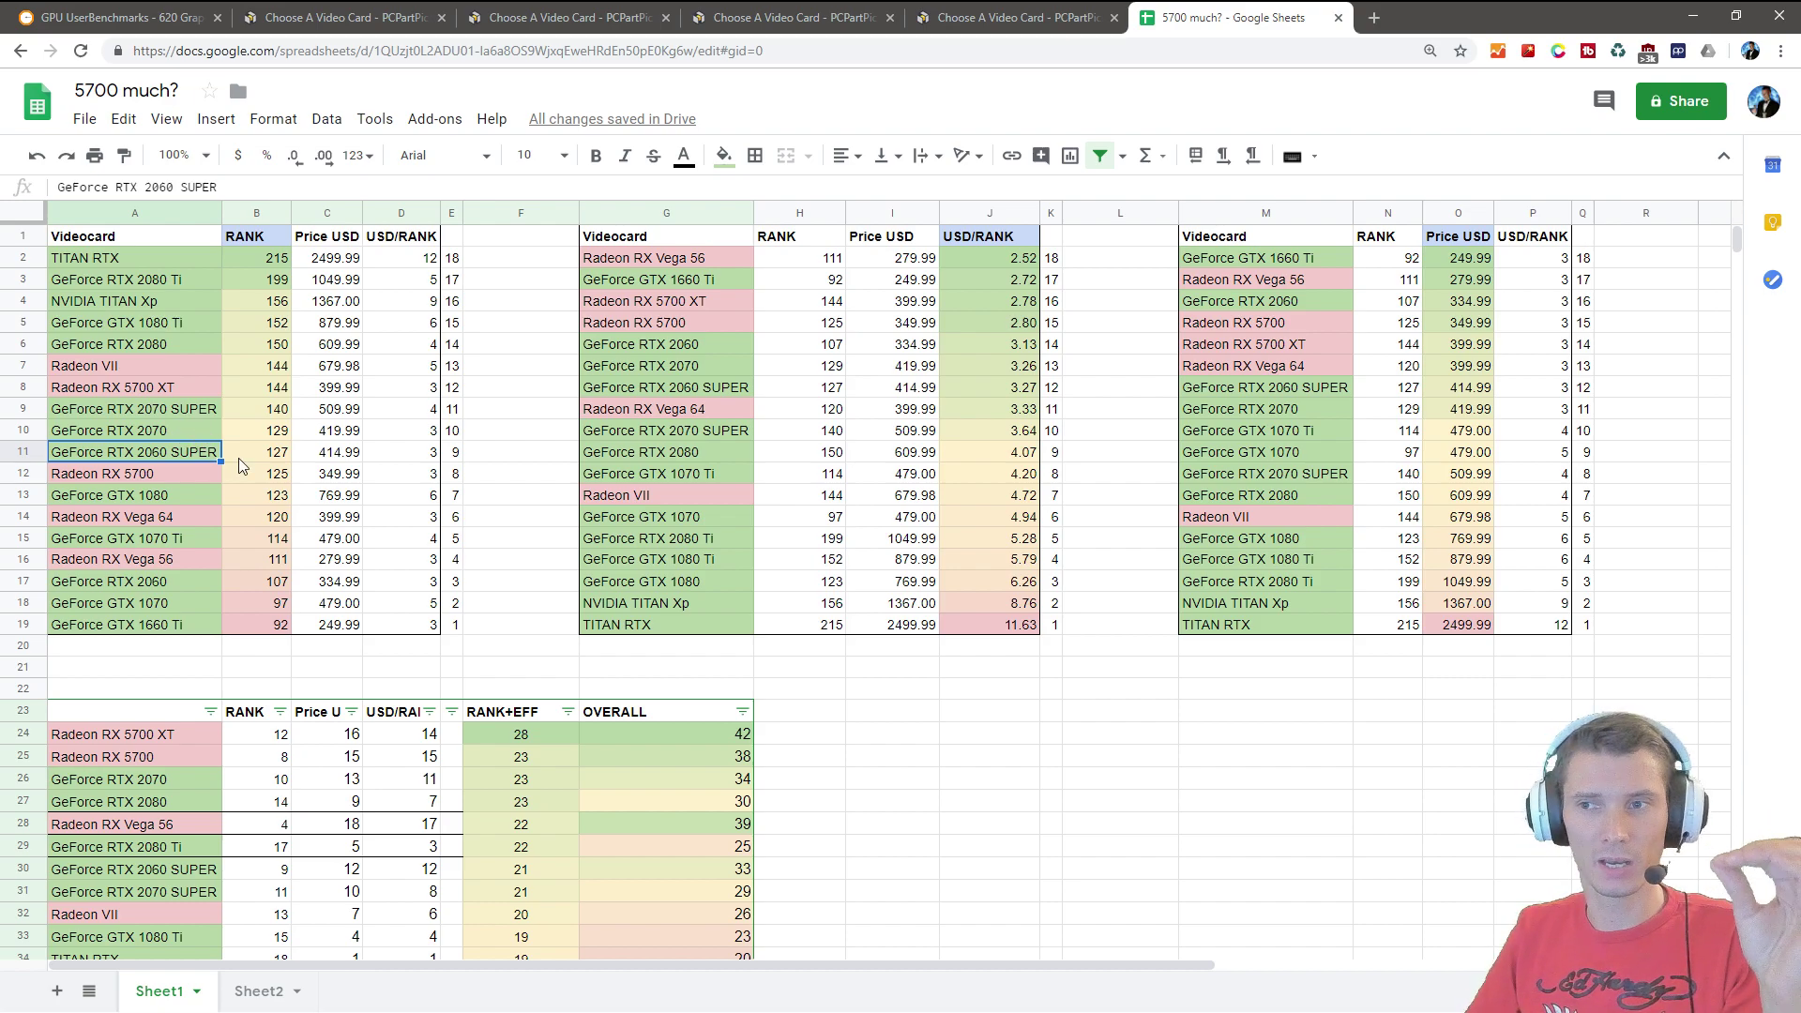
left_click(155, 471)
left_click_drag(160, 453, 169, 473)
left_click(165, 432)
left_click(164, 444)
left_click(162, 516)
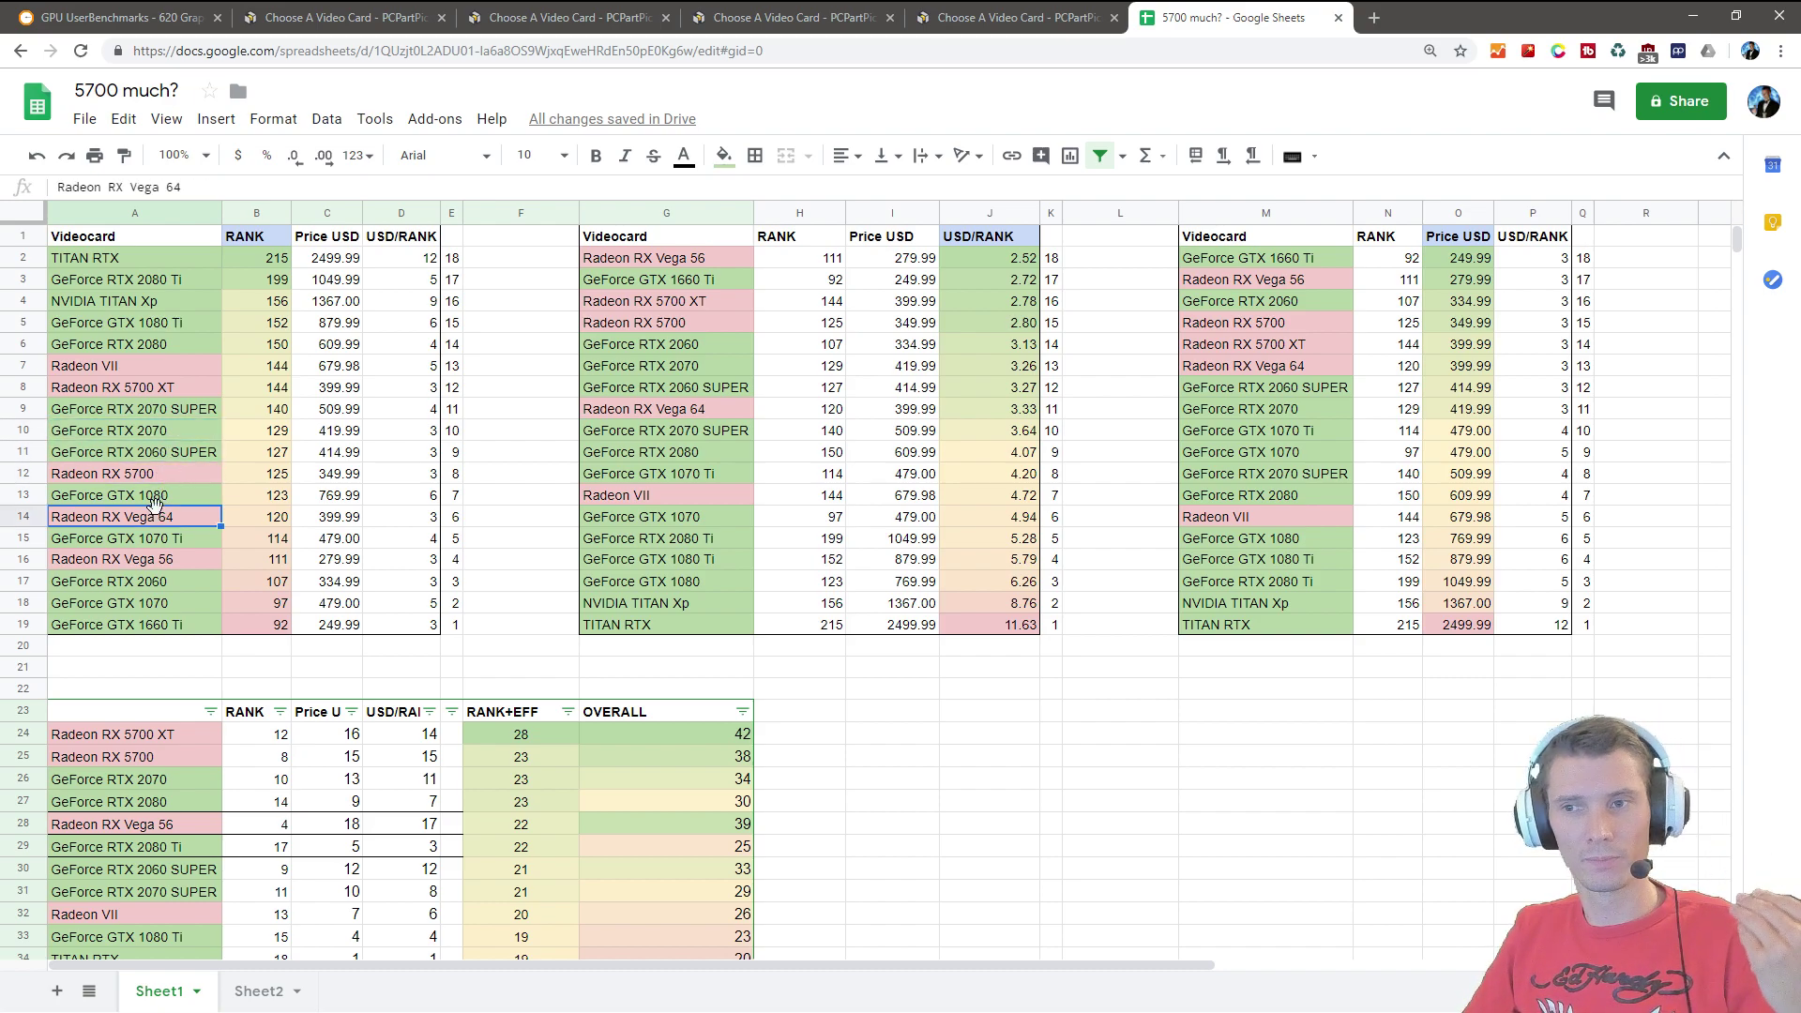
Step: Check the first table's cards one by one from the GeForce GTX 1080 up to the GeForce RTX 2070 SUPER
left_click(161, 495)
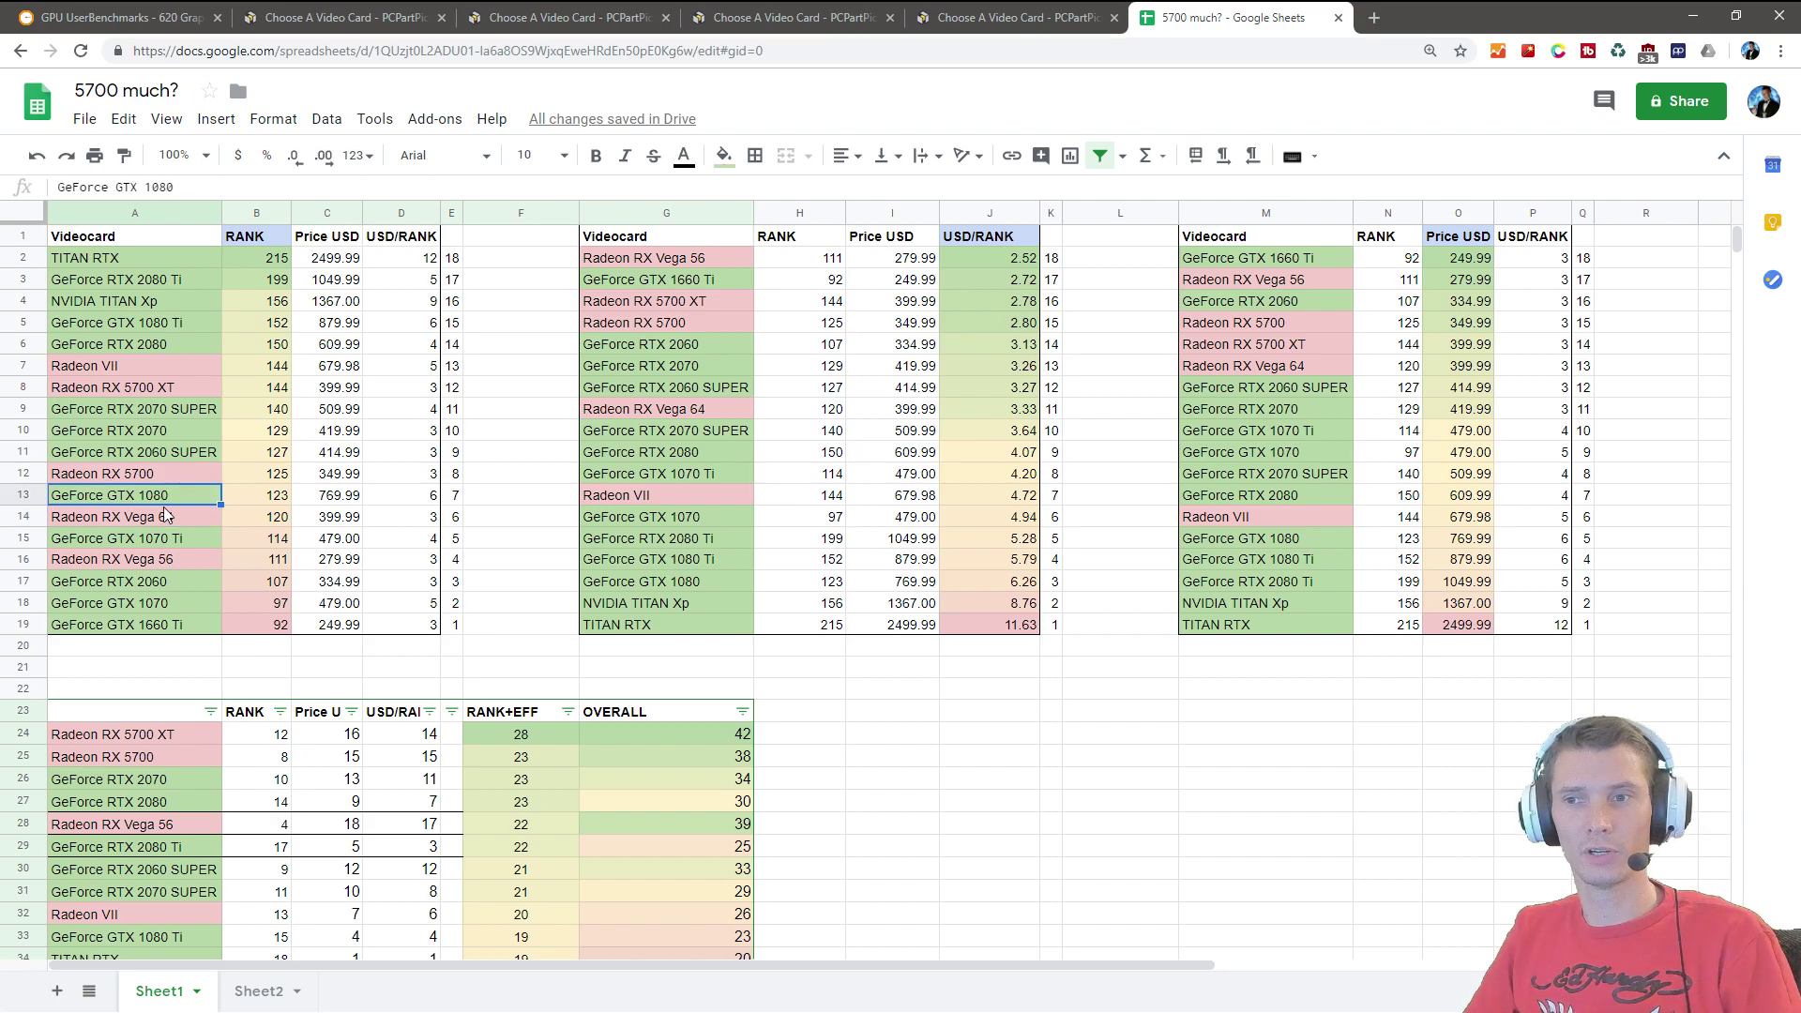
left_click(166, 476)
left_click(167, 453)
left_click(167, 432)
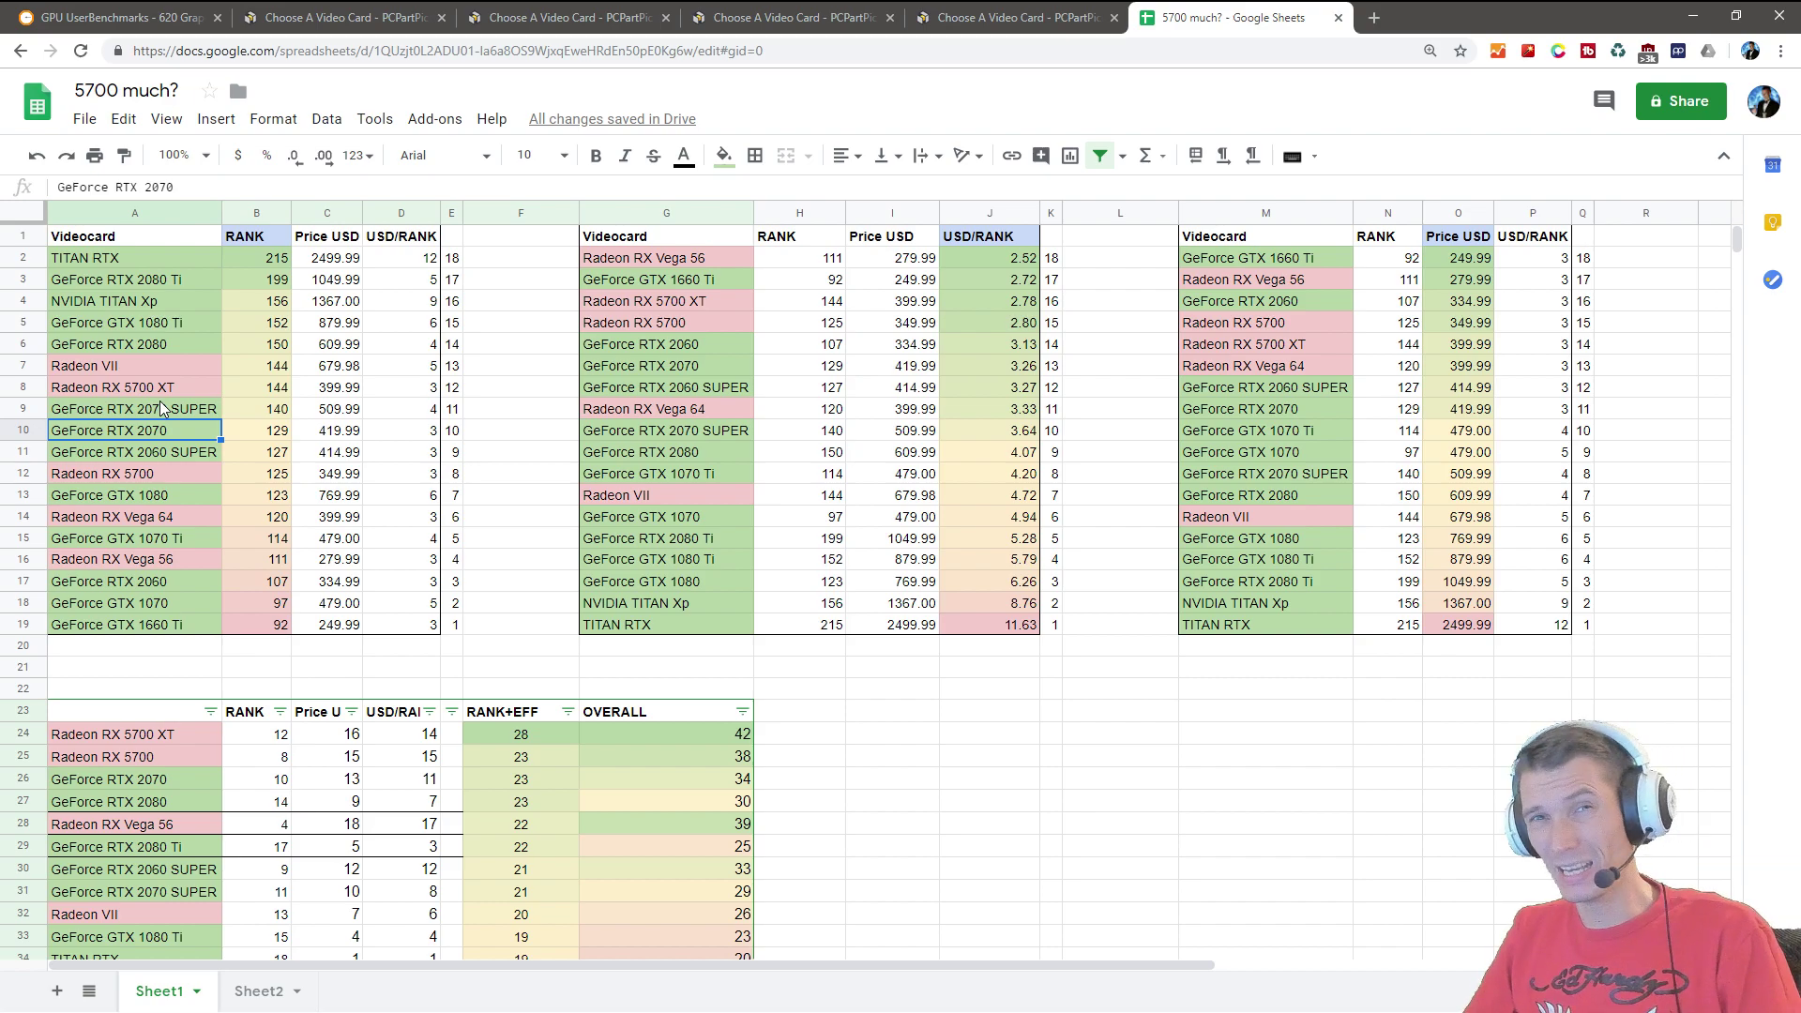
left_click(161, 410)
Step: Review the first table's Videocard names and the RANK values beside them
left_click_drag(155, 268, 139, 616)
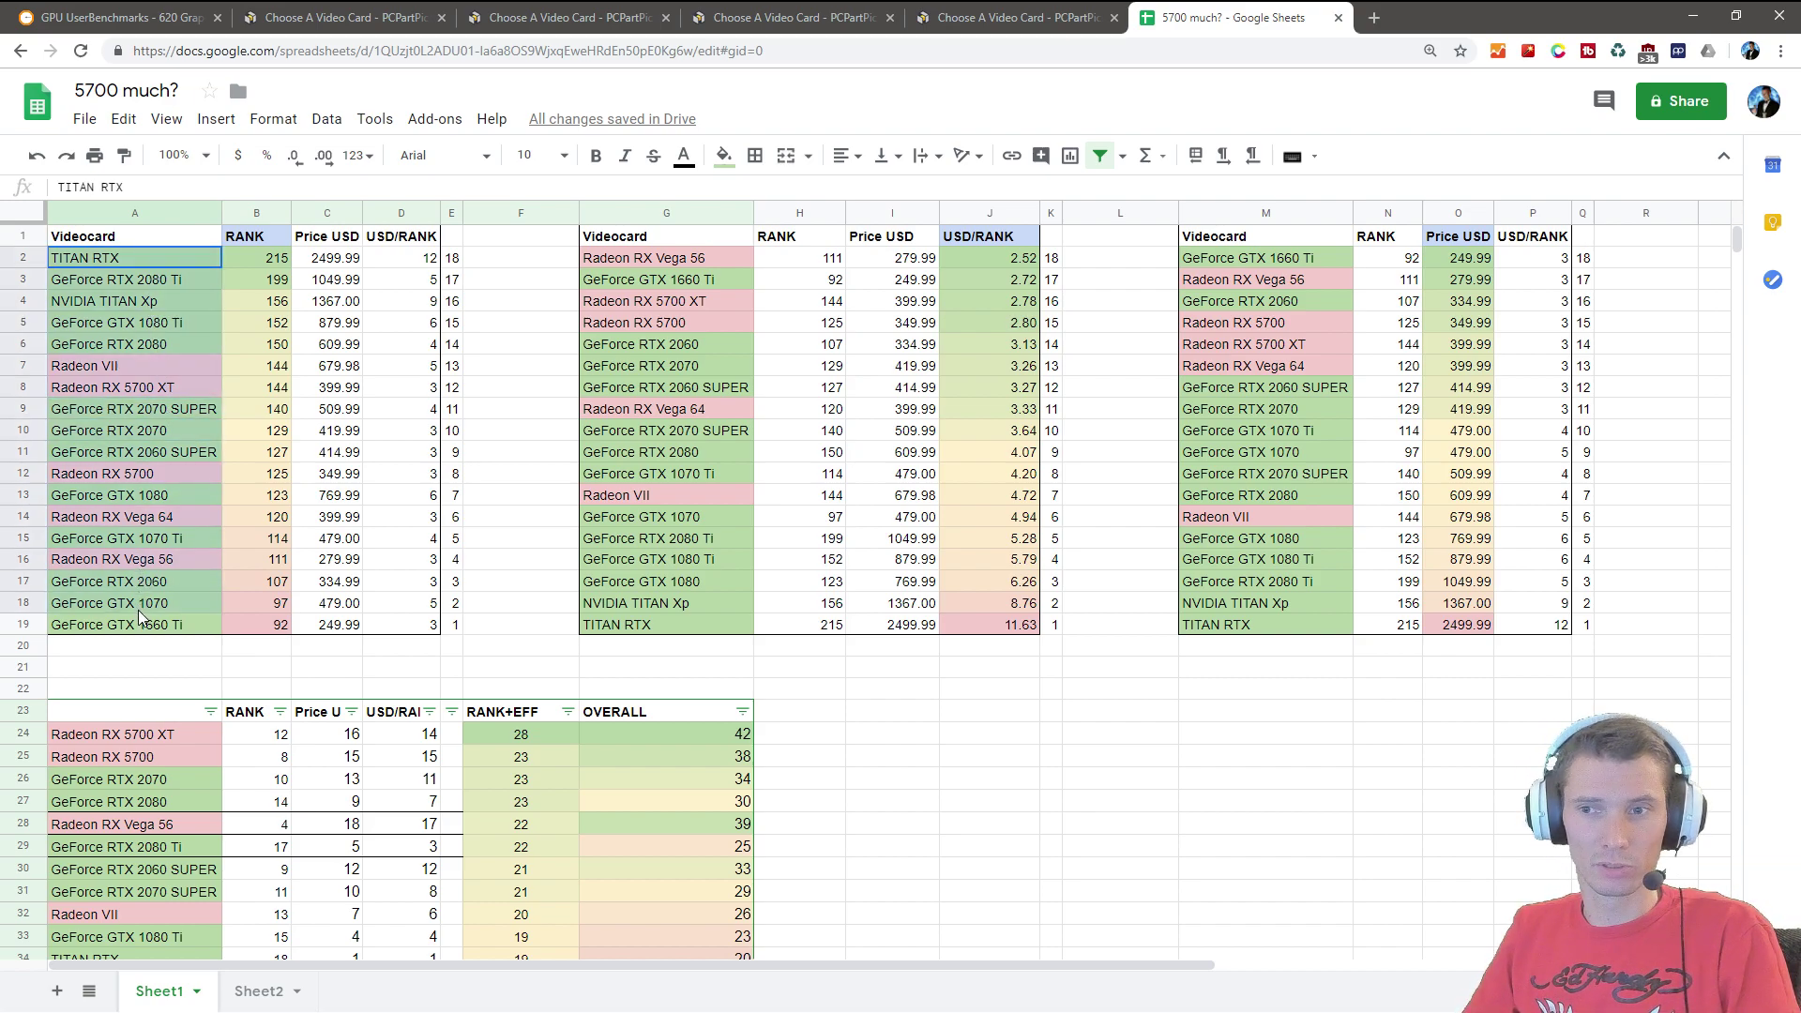
left_click(1049, 780)
left_click_drag(279, 266, 272, 624)
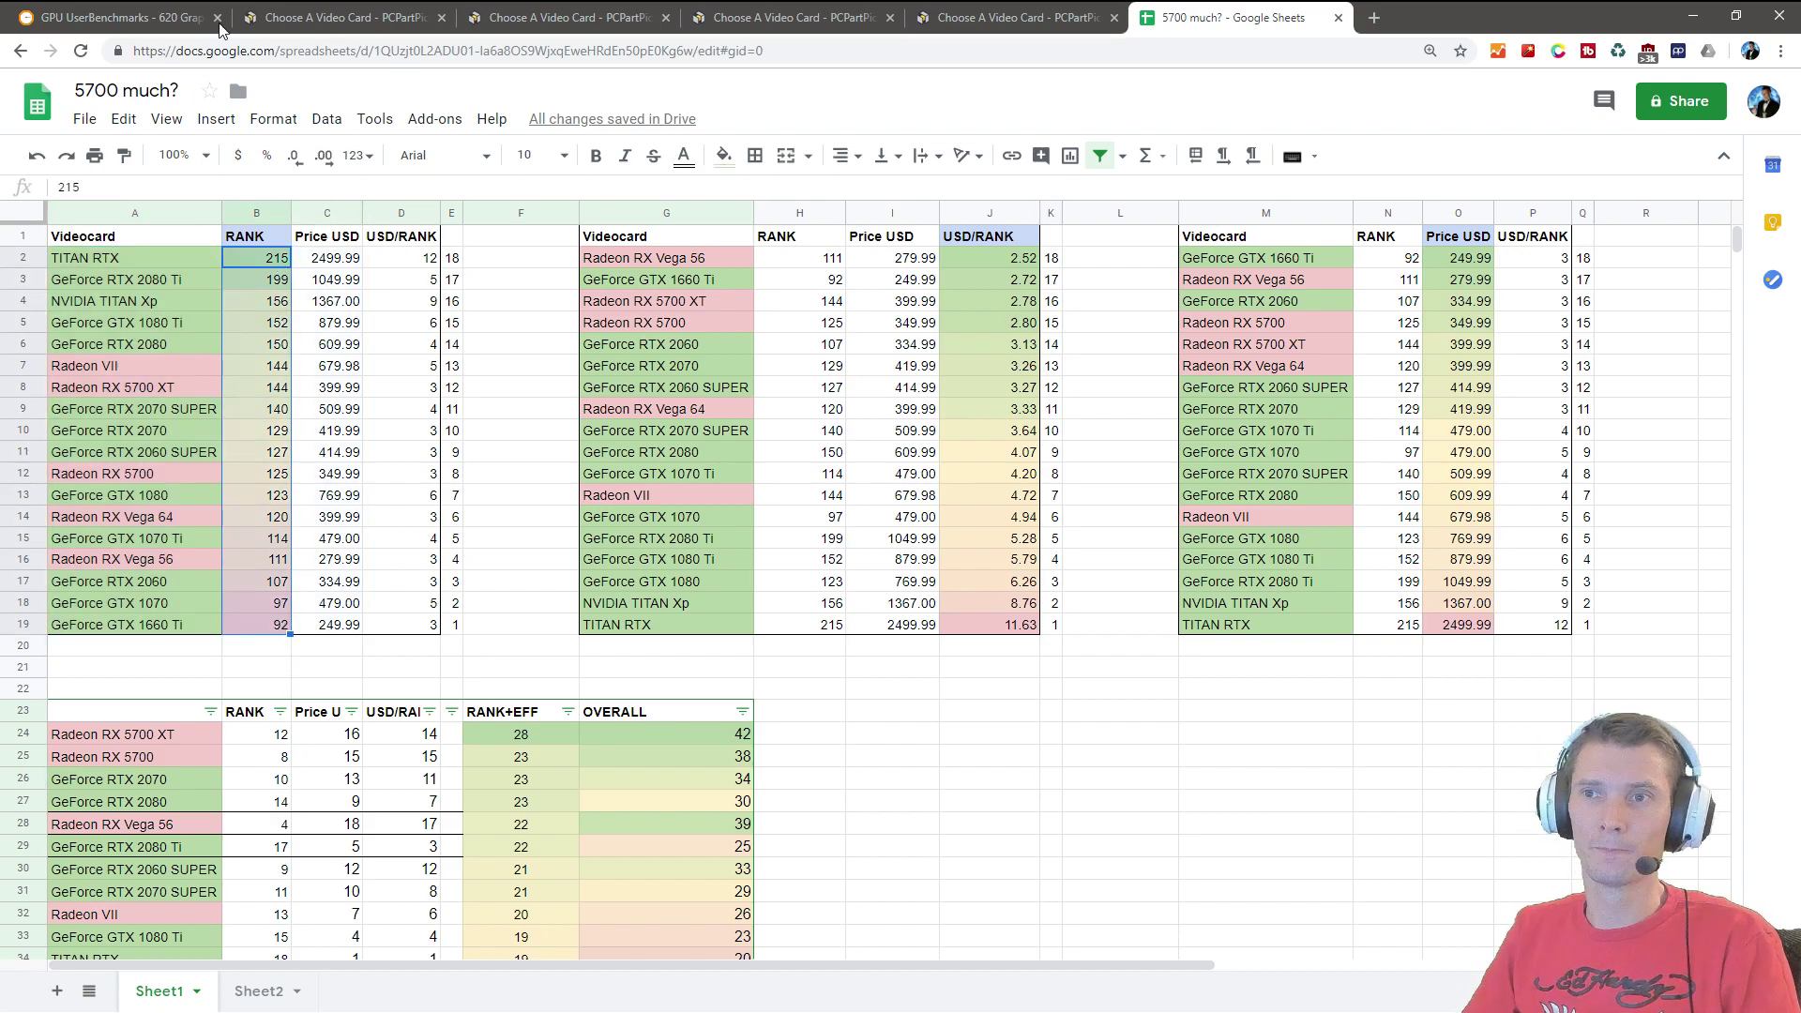
Step: Switch to UserBenchmark and examine the average bench percentages of the Titan RTX, the Titan Xp and the cards ranked below them
left_click(187, 19)
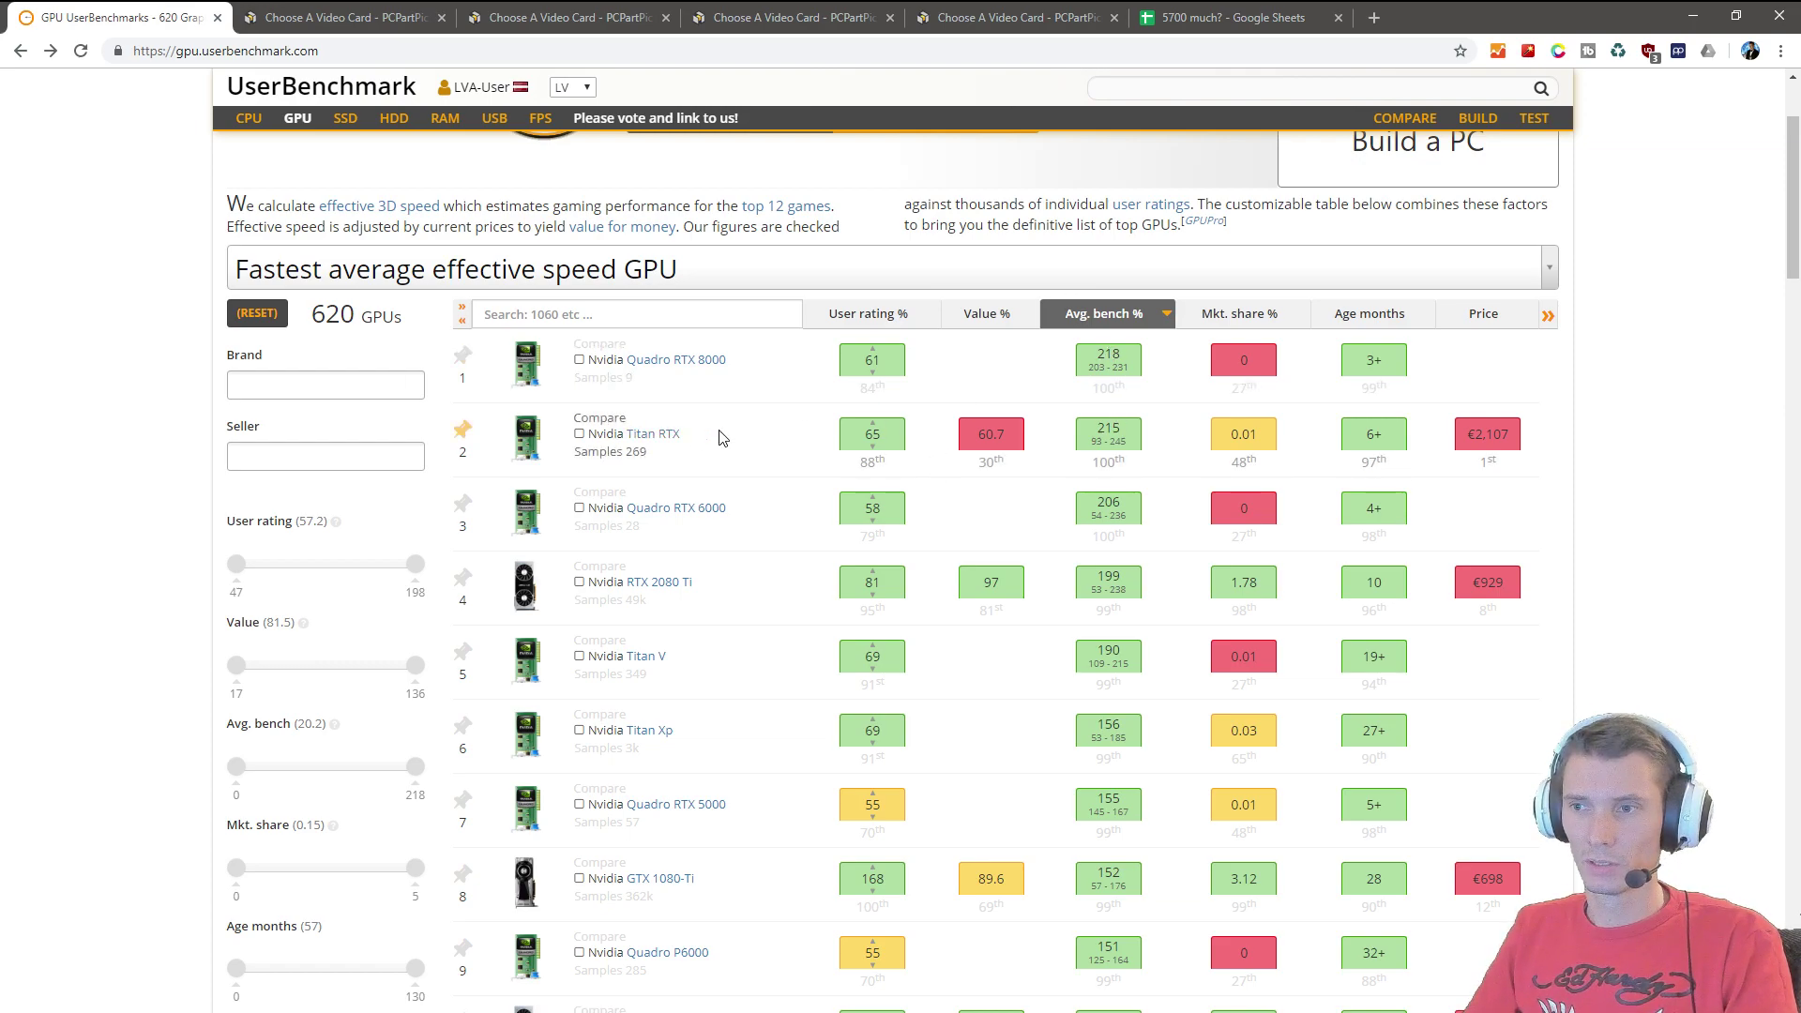
left_click_drag(723, 430, 614, 433)
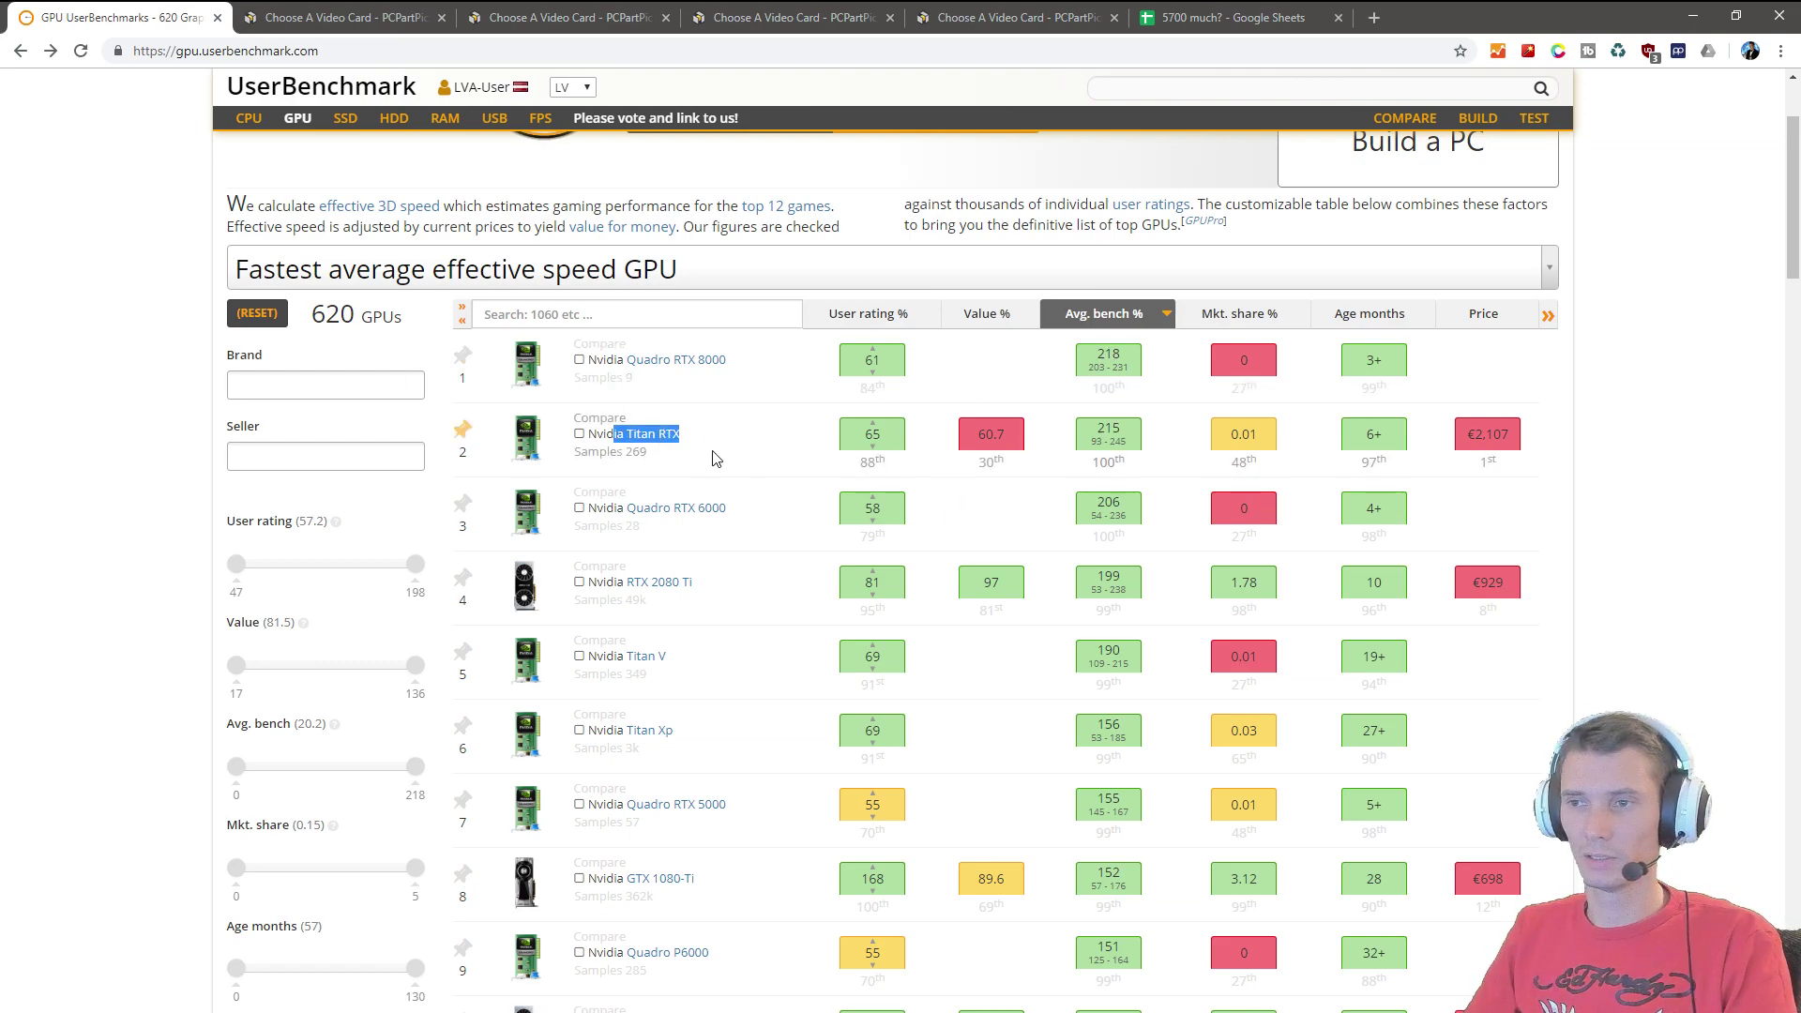
double_click(1102, 427)
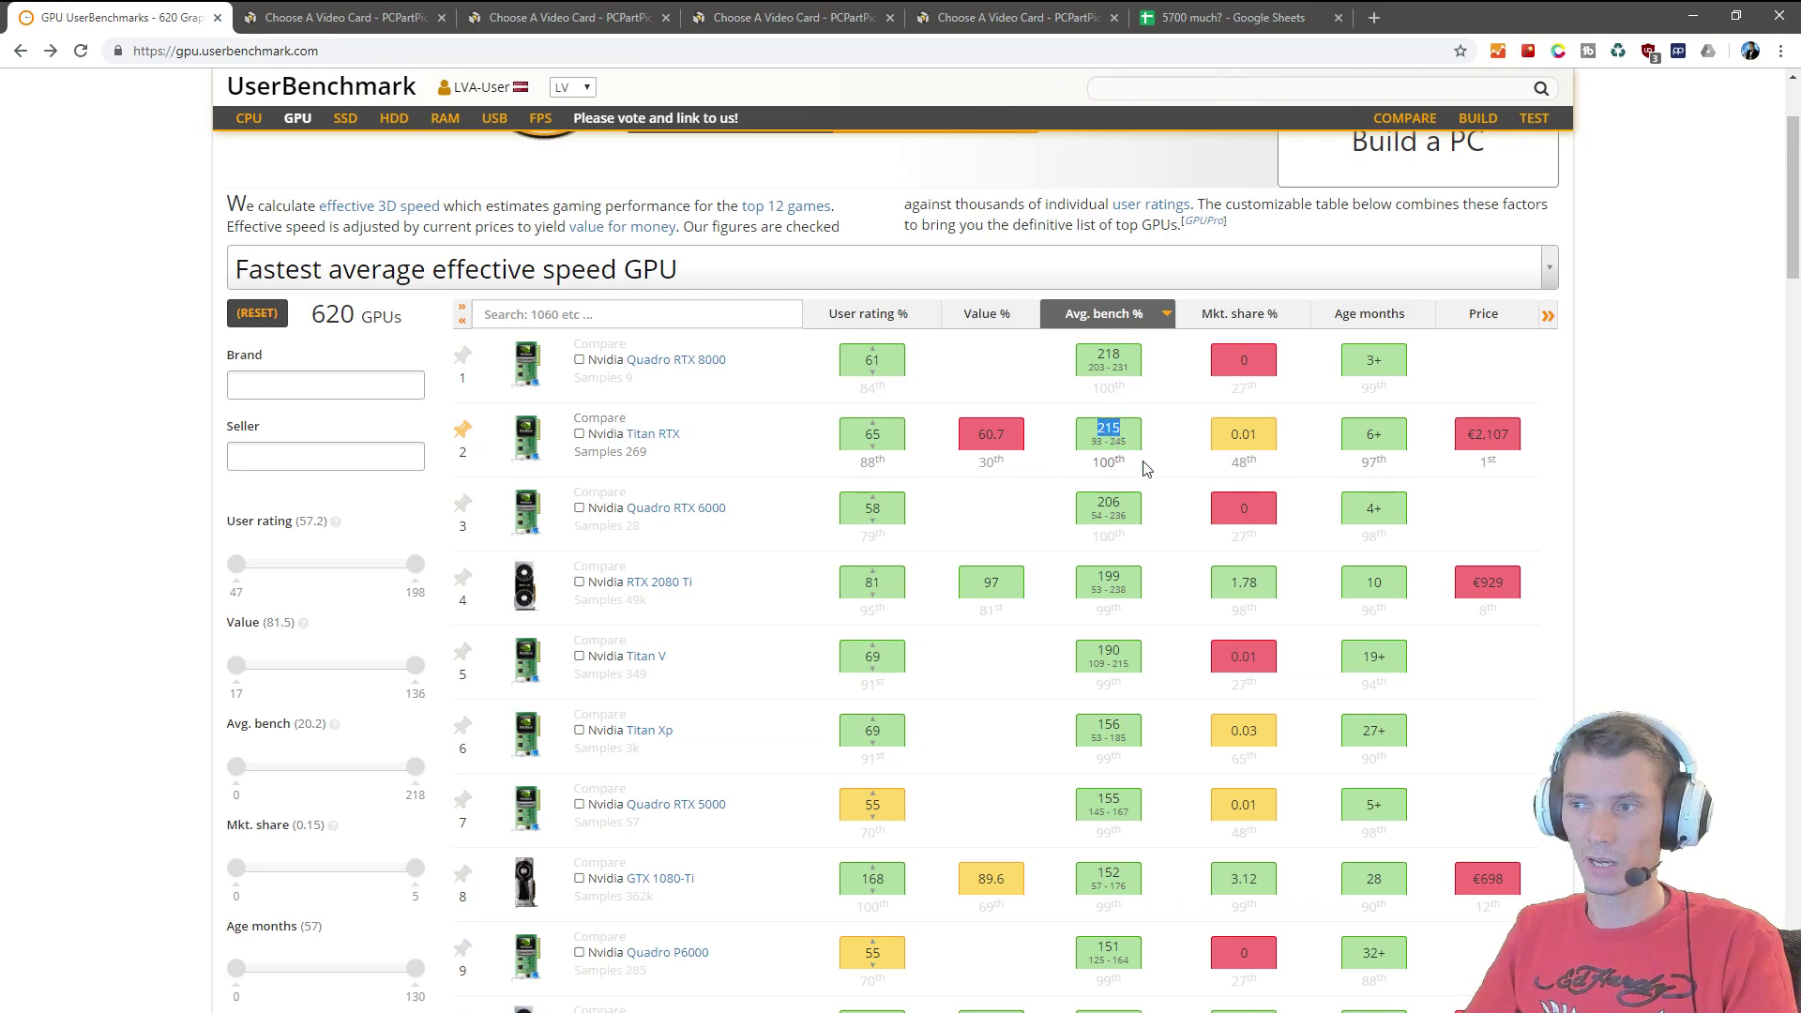
scroll(1138, 454, "down", 1)
scroll(1147, 516, "down", 1)
double_click(1108, 536)
scroll(938, 581, "down", 3)
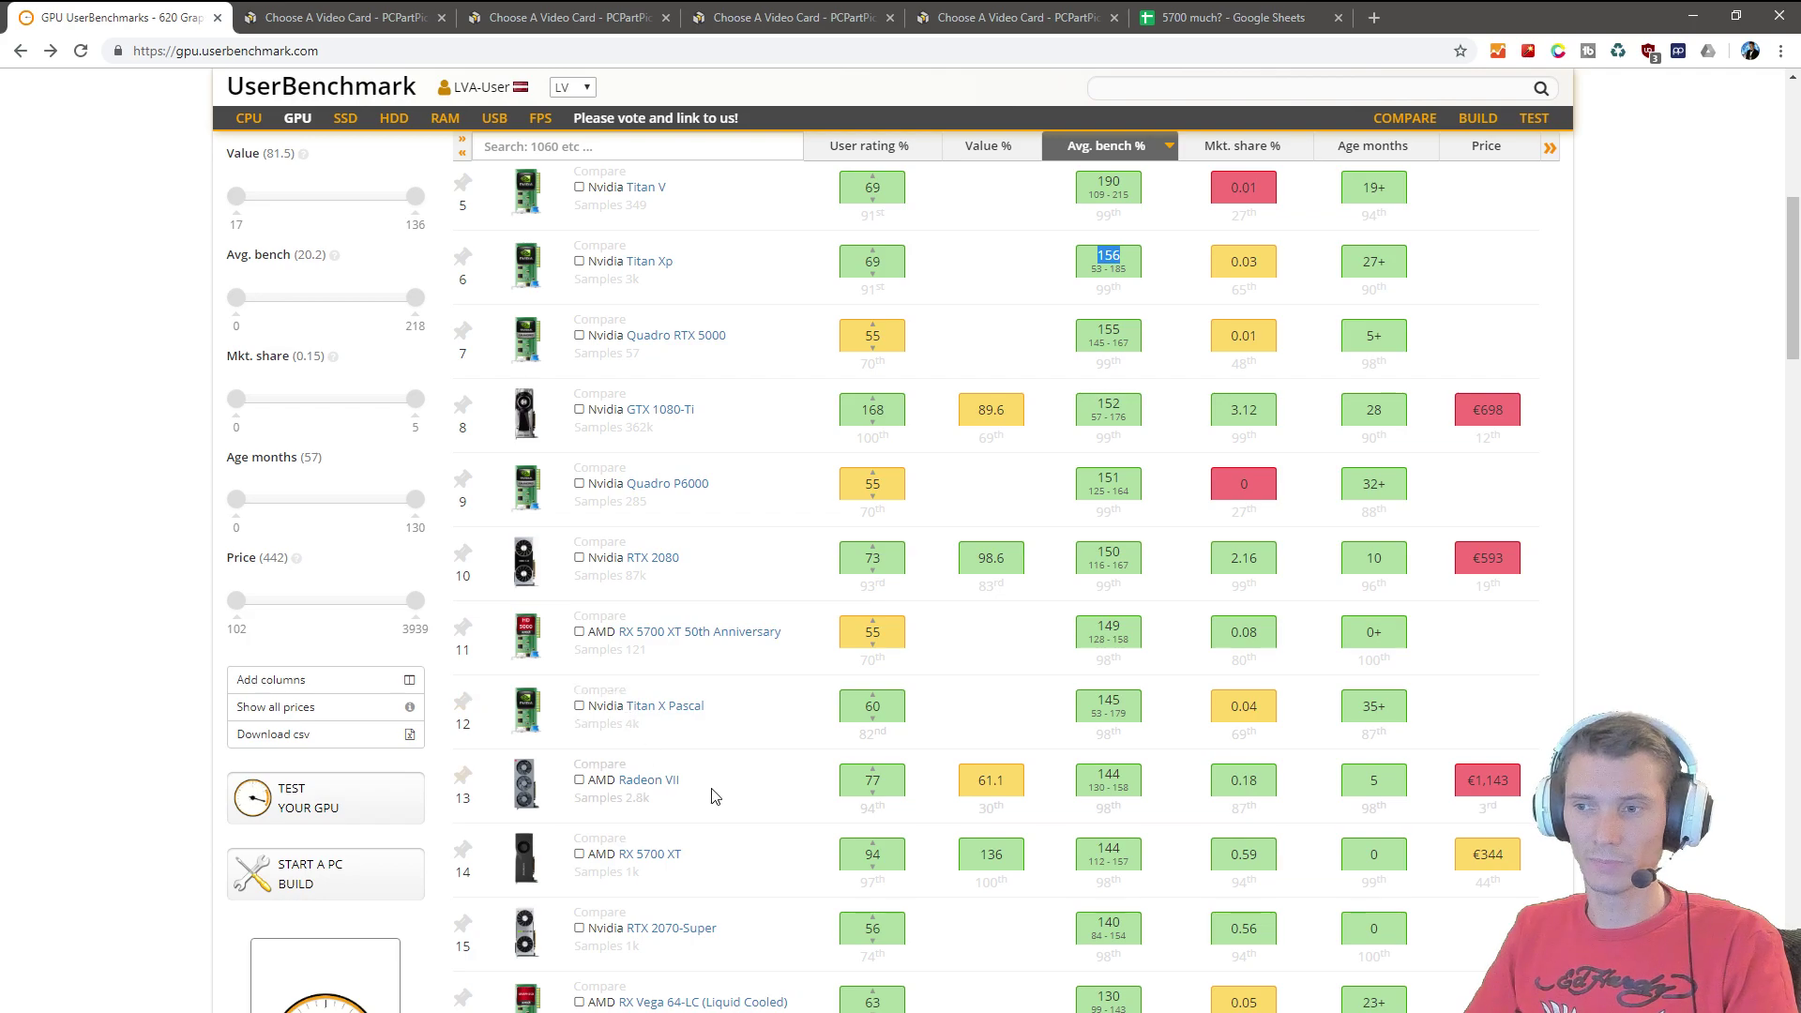
scroll(712, 791, "down", 2)
scroll(1120, 656, "up", 5)
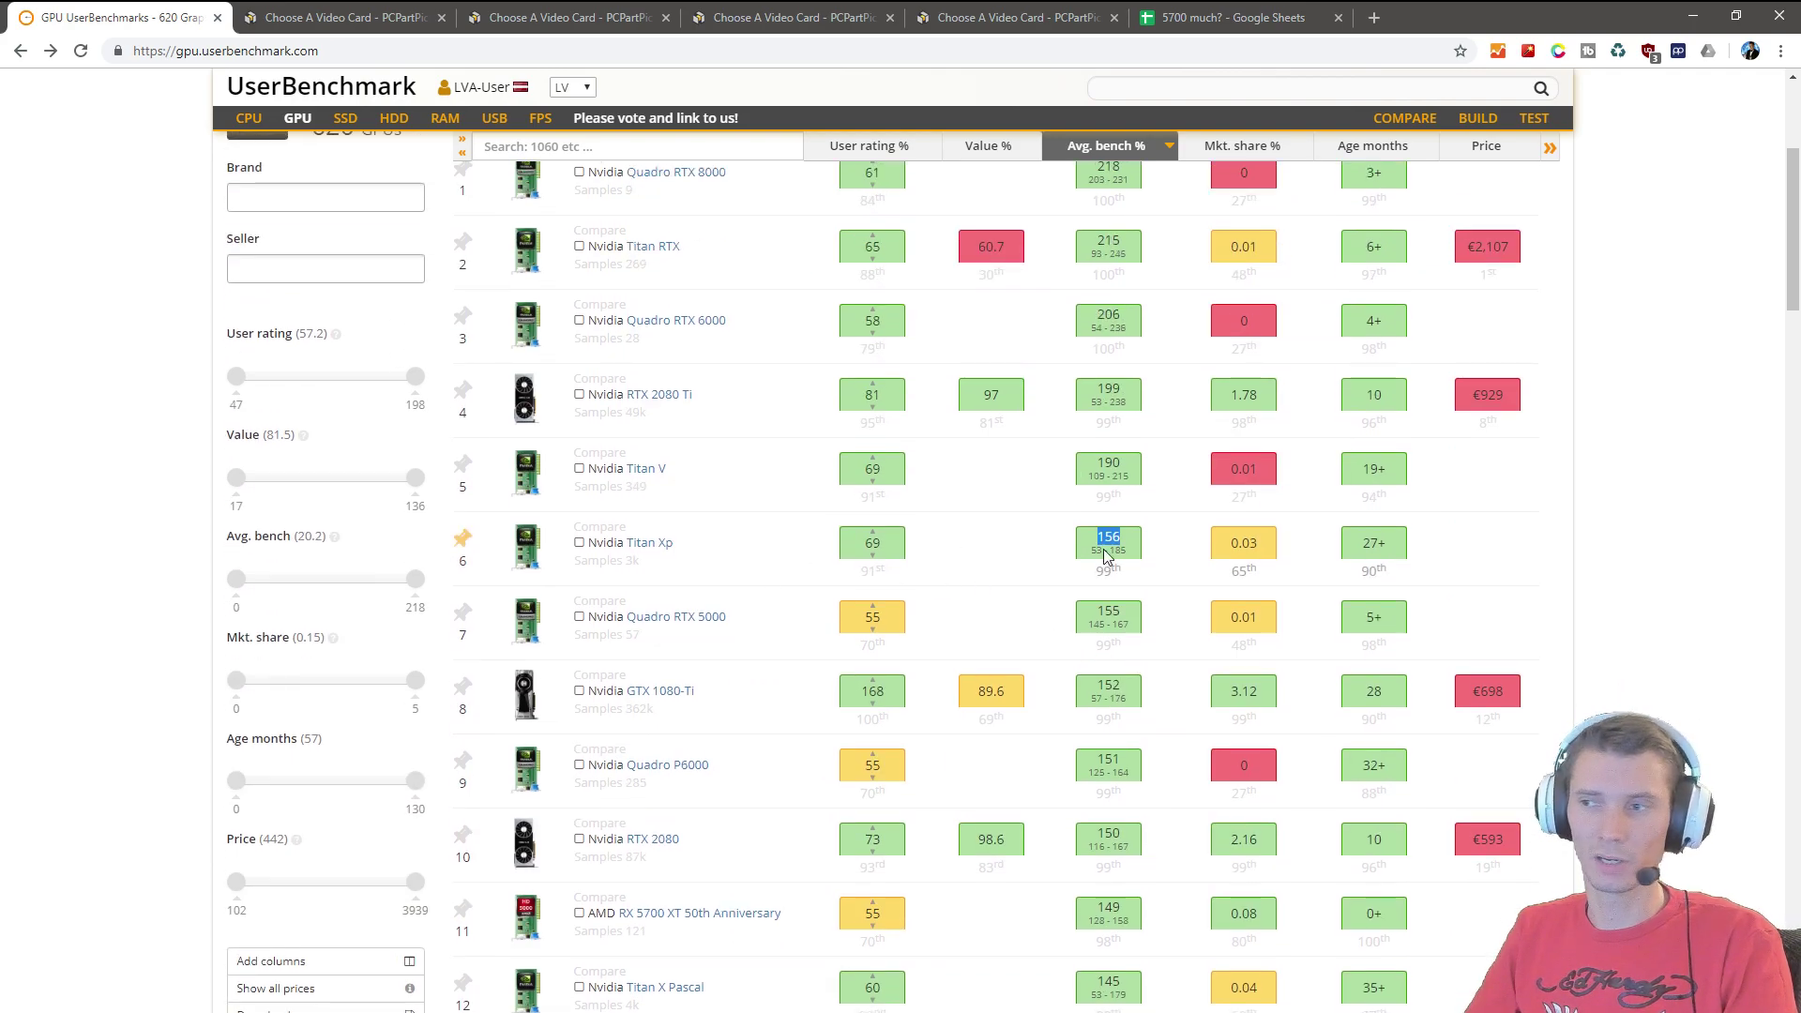
scroll(1242, 517, "up", 1)
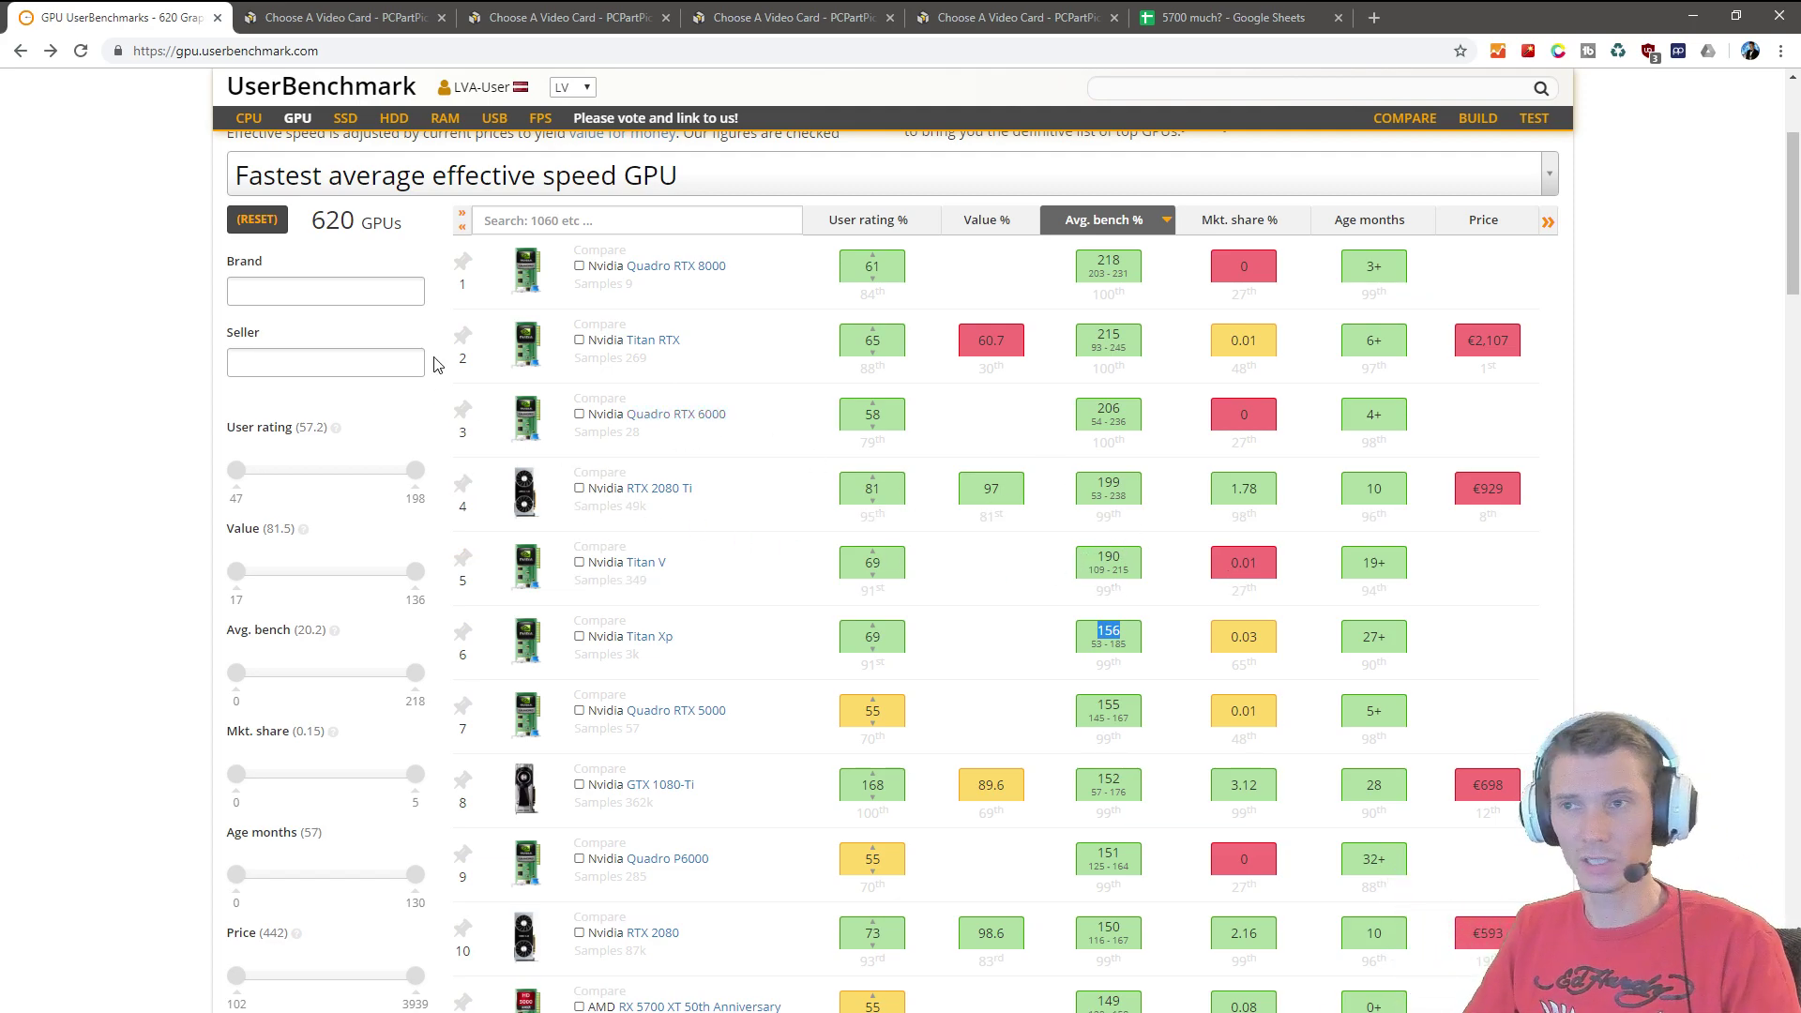
Step: Return to the 5700 much? spreadsheet and review the RANK column and the whole first table
left_click(1212, 19)
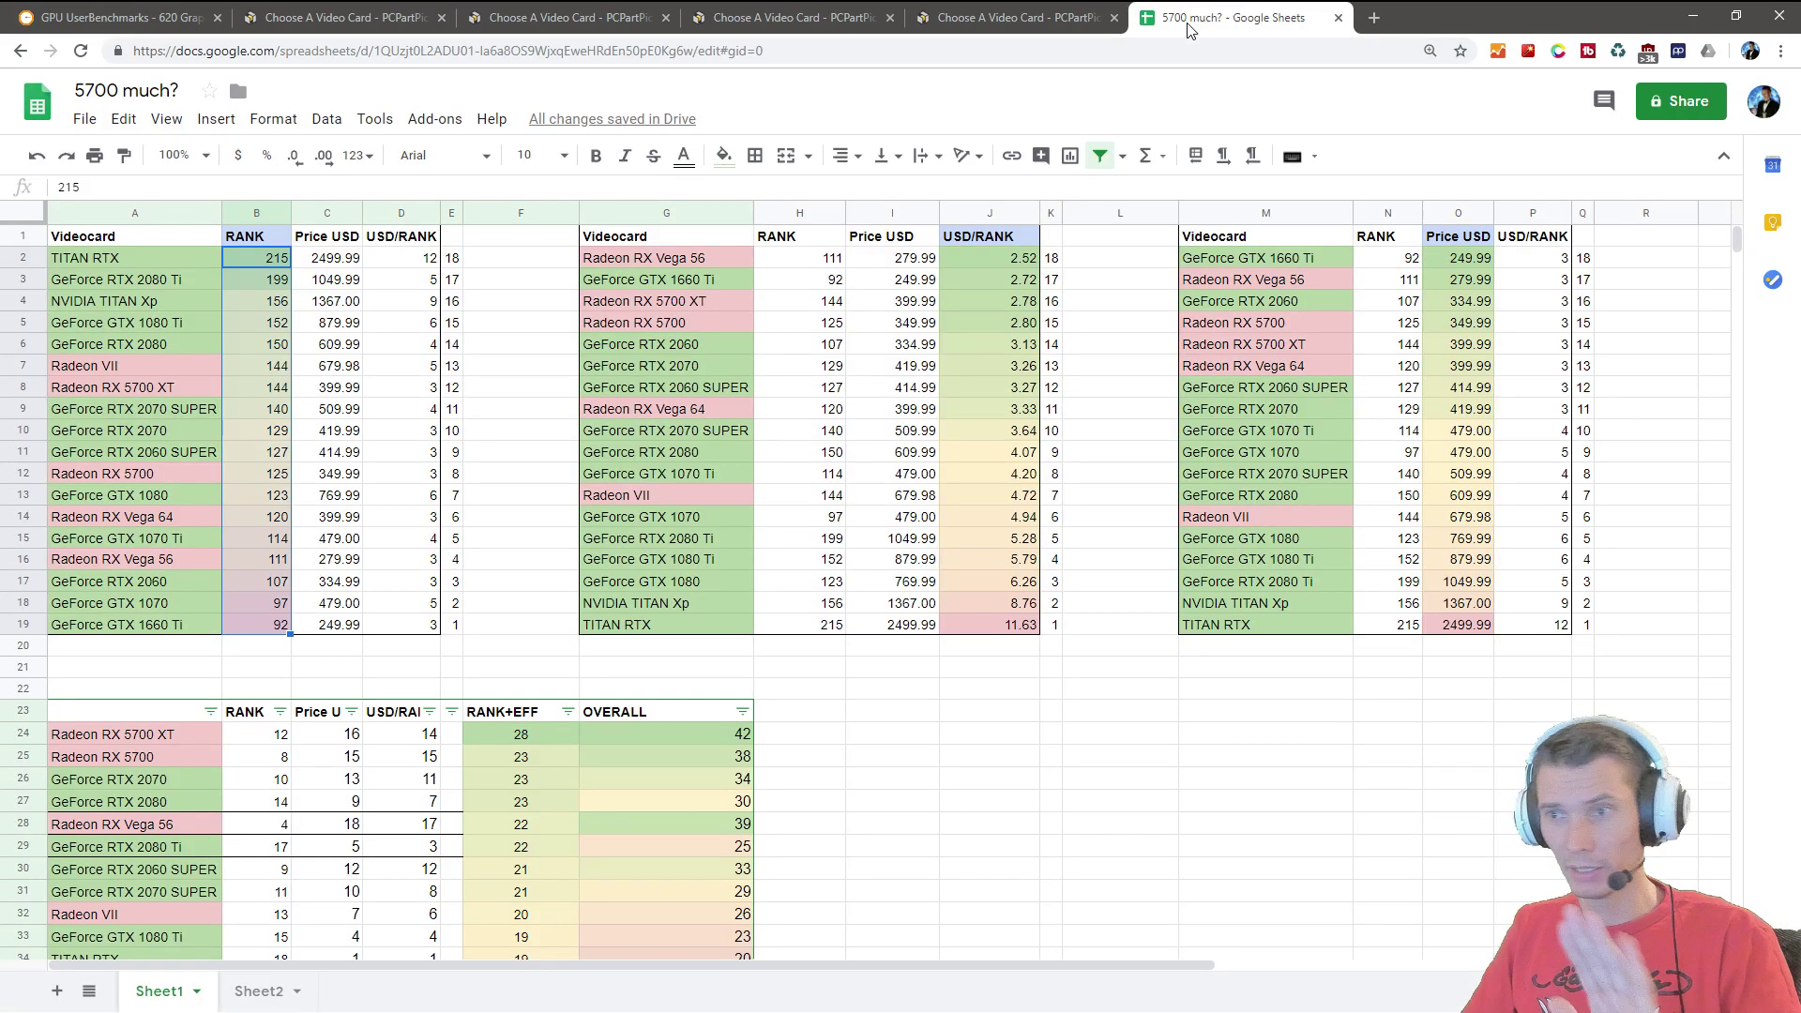
left_click(1120, 675)
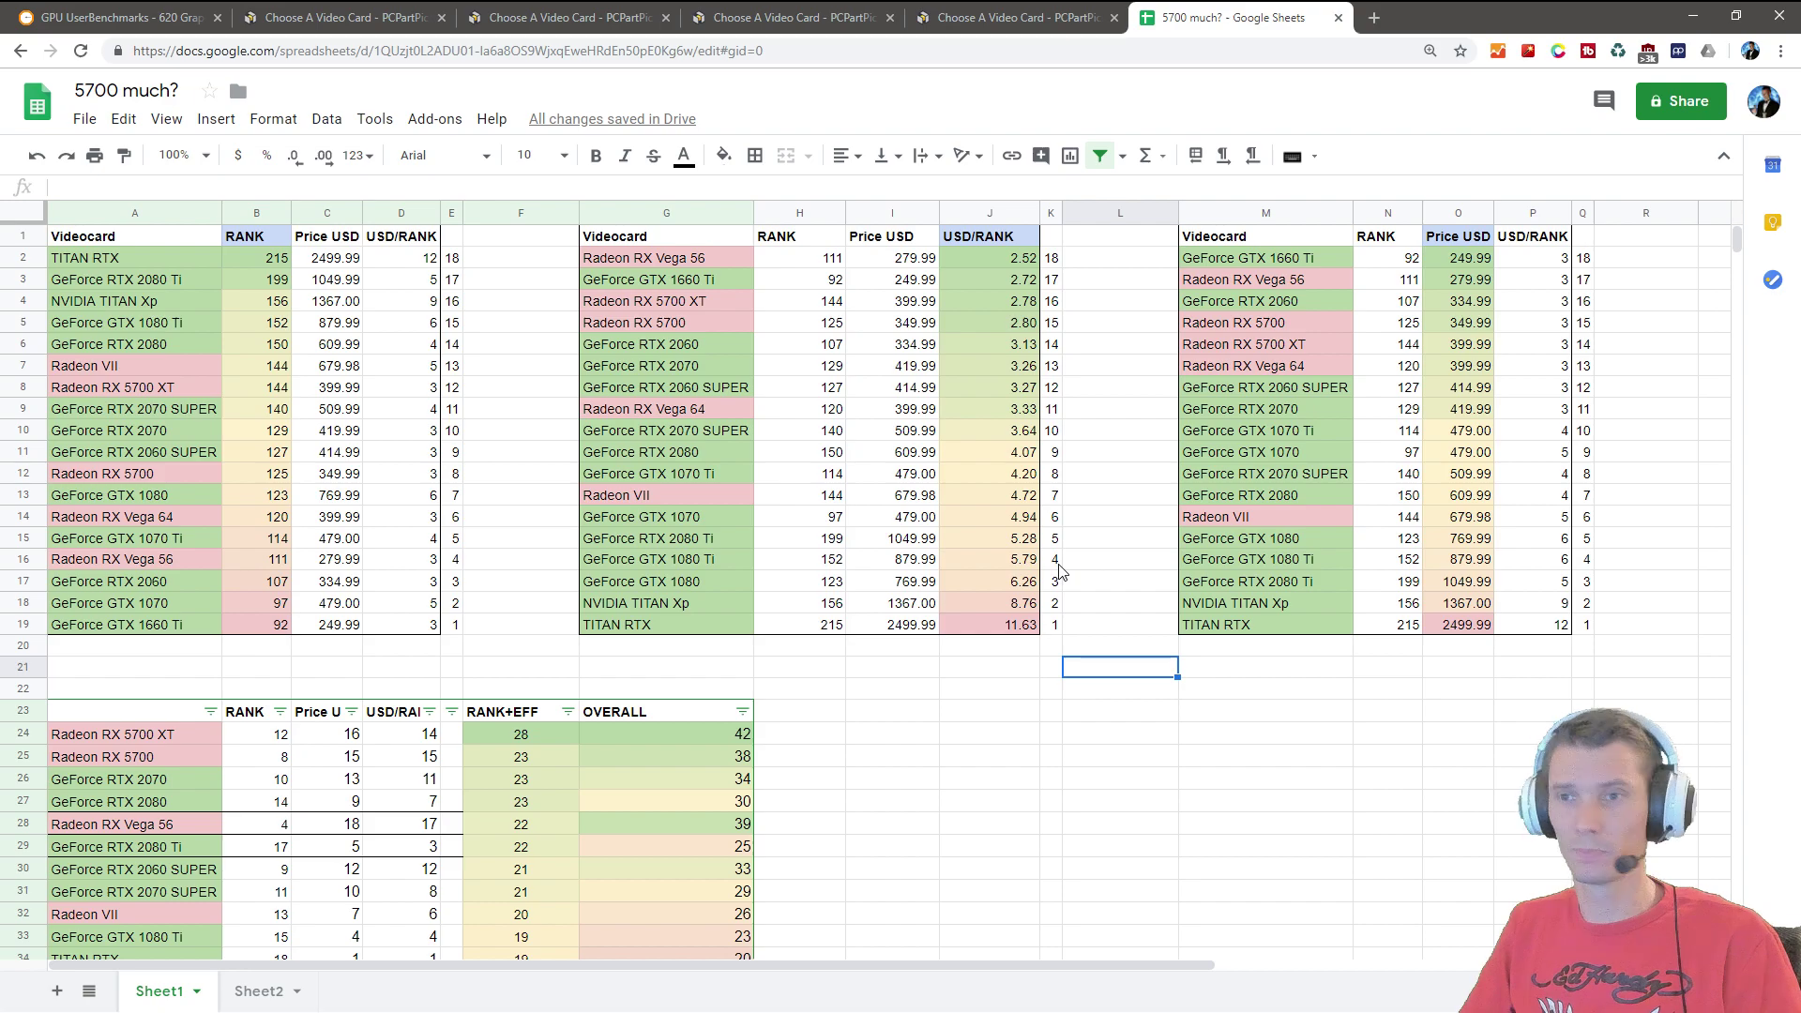
left_click_drag(256, 258, 279, 642)
left_click(488, 621)
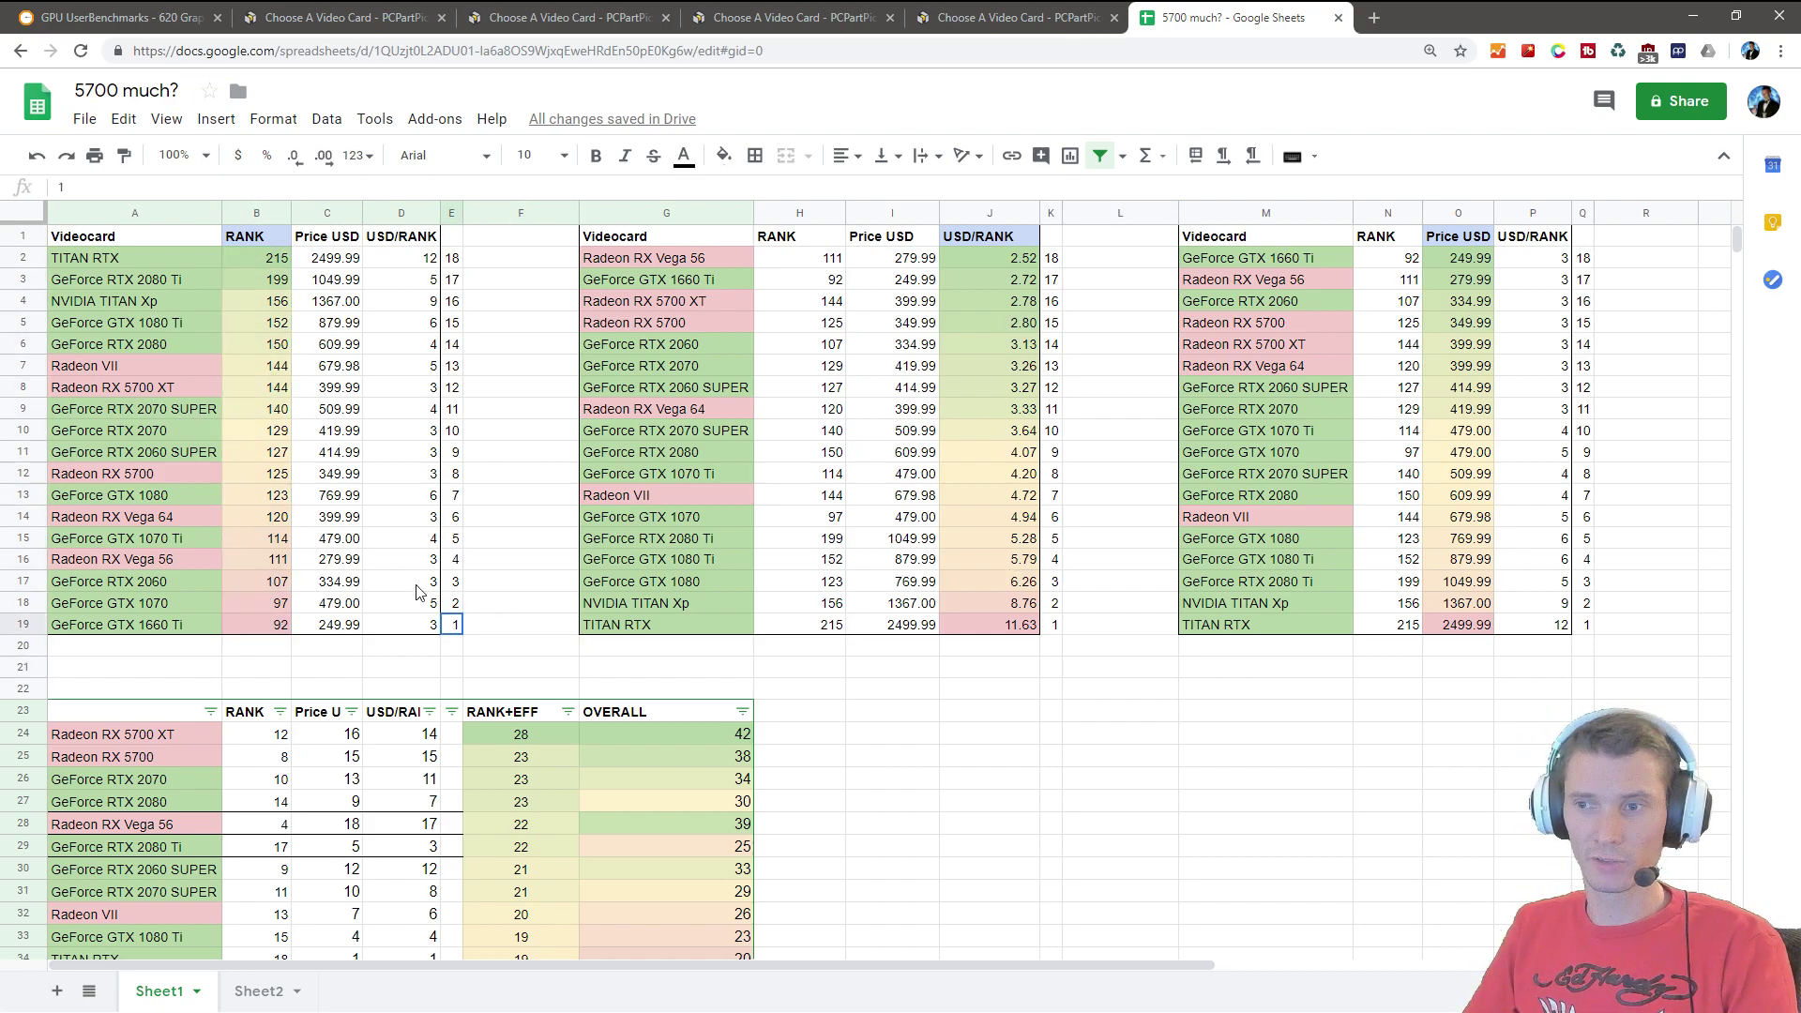
left_click_drag(460, 627, 94, 237)
left_click(444, 503)
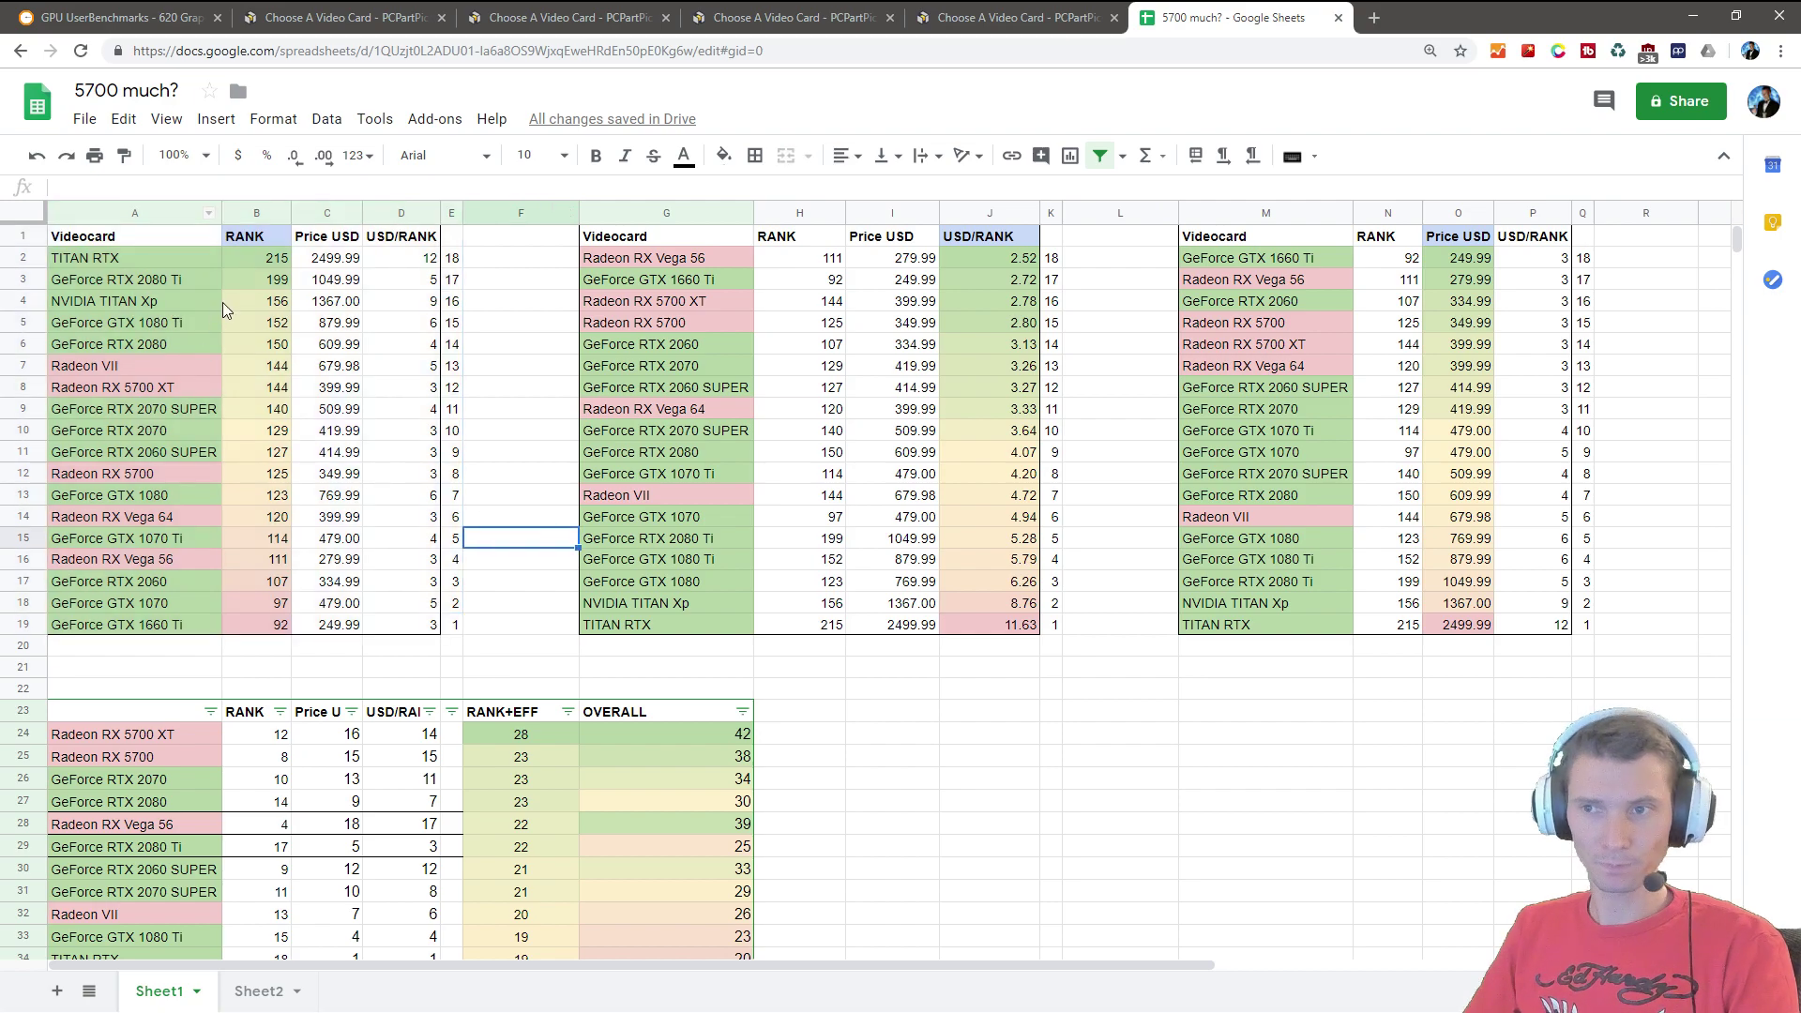
Step: Examine where the Radeon VII, RX 5700, RX Vega 64 and RX Vega 56 stand in the first table
left_click(142, 367)
left_click(141, 474)
left_click(165, 518)
left_click(190, 559)
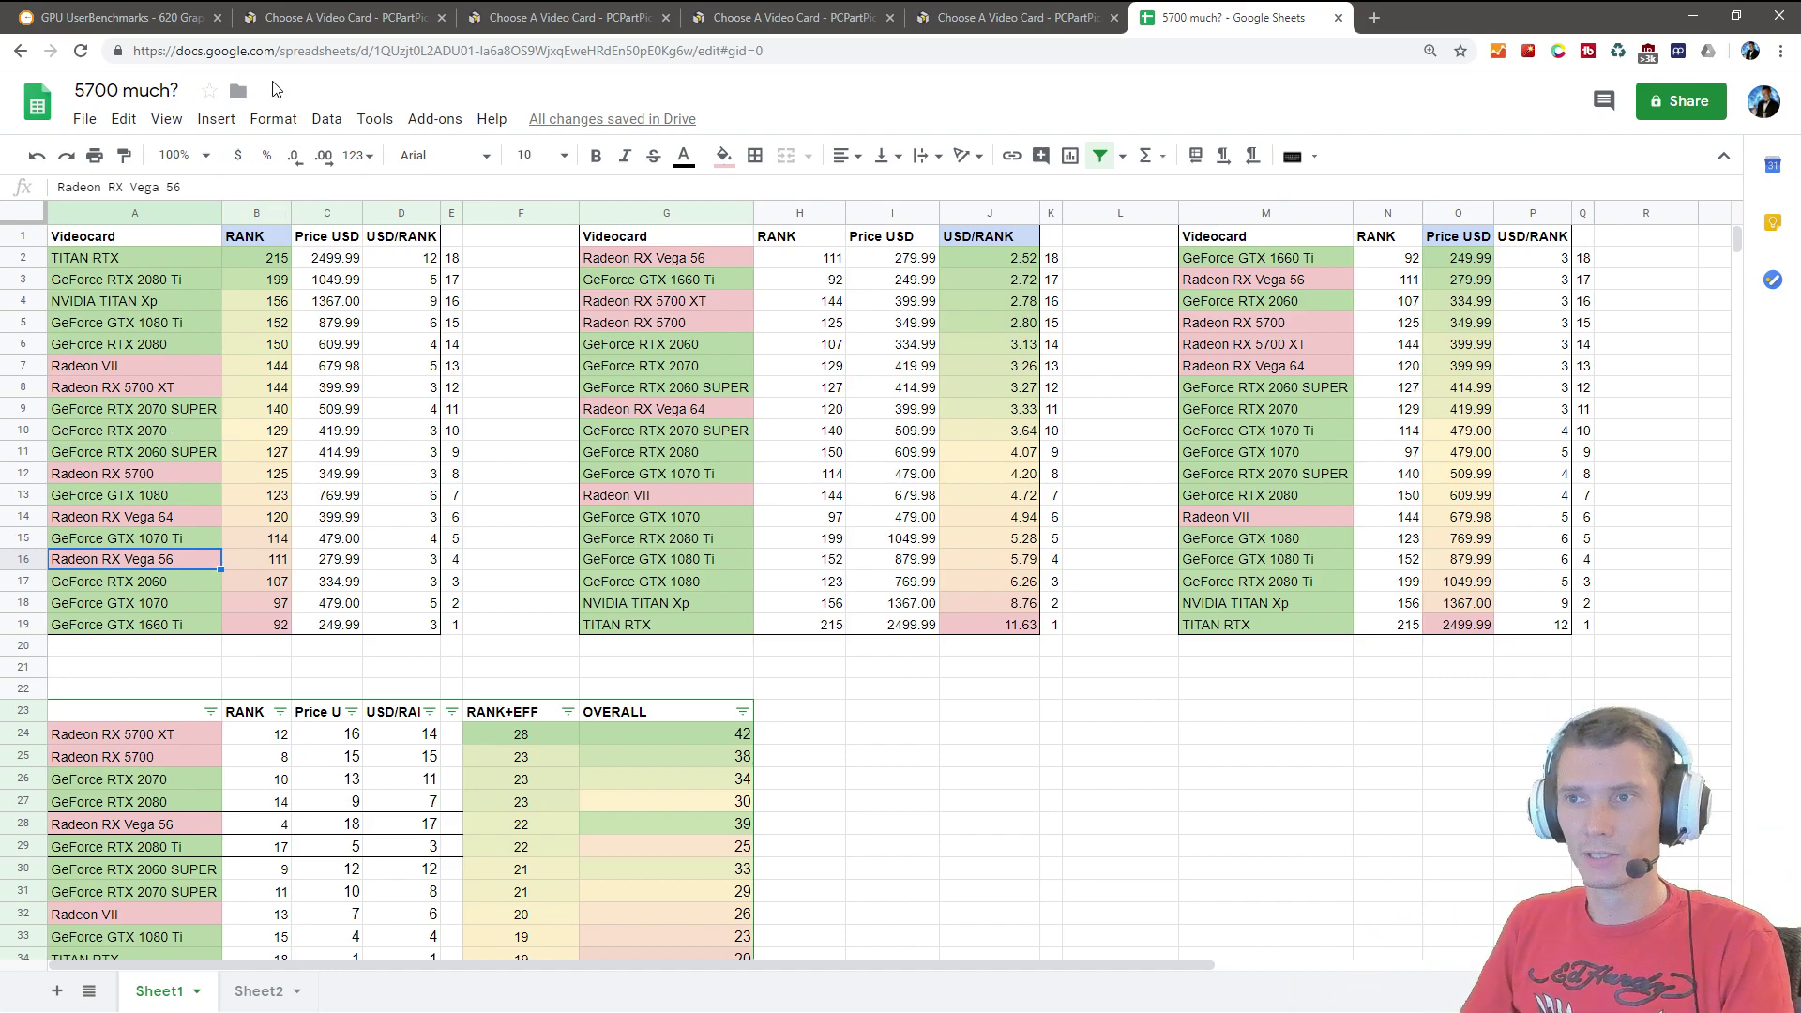
left_click(912, 757)
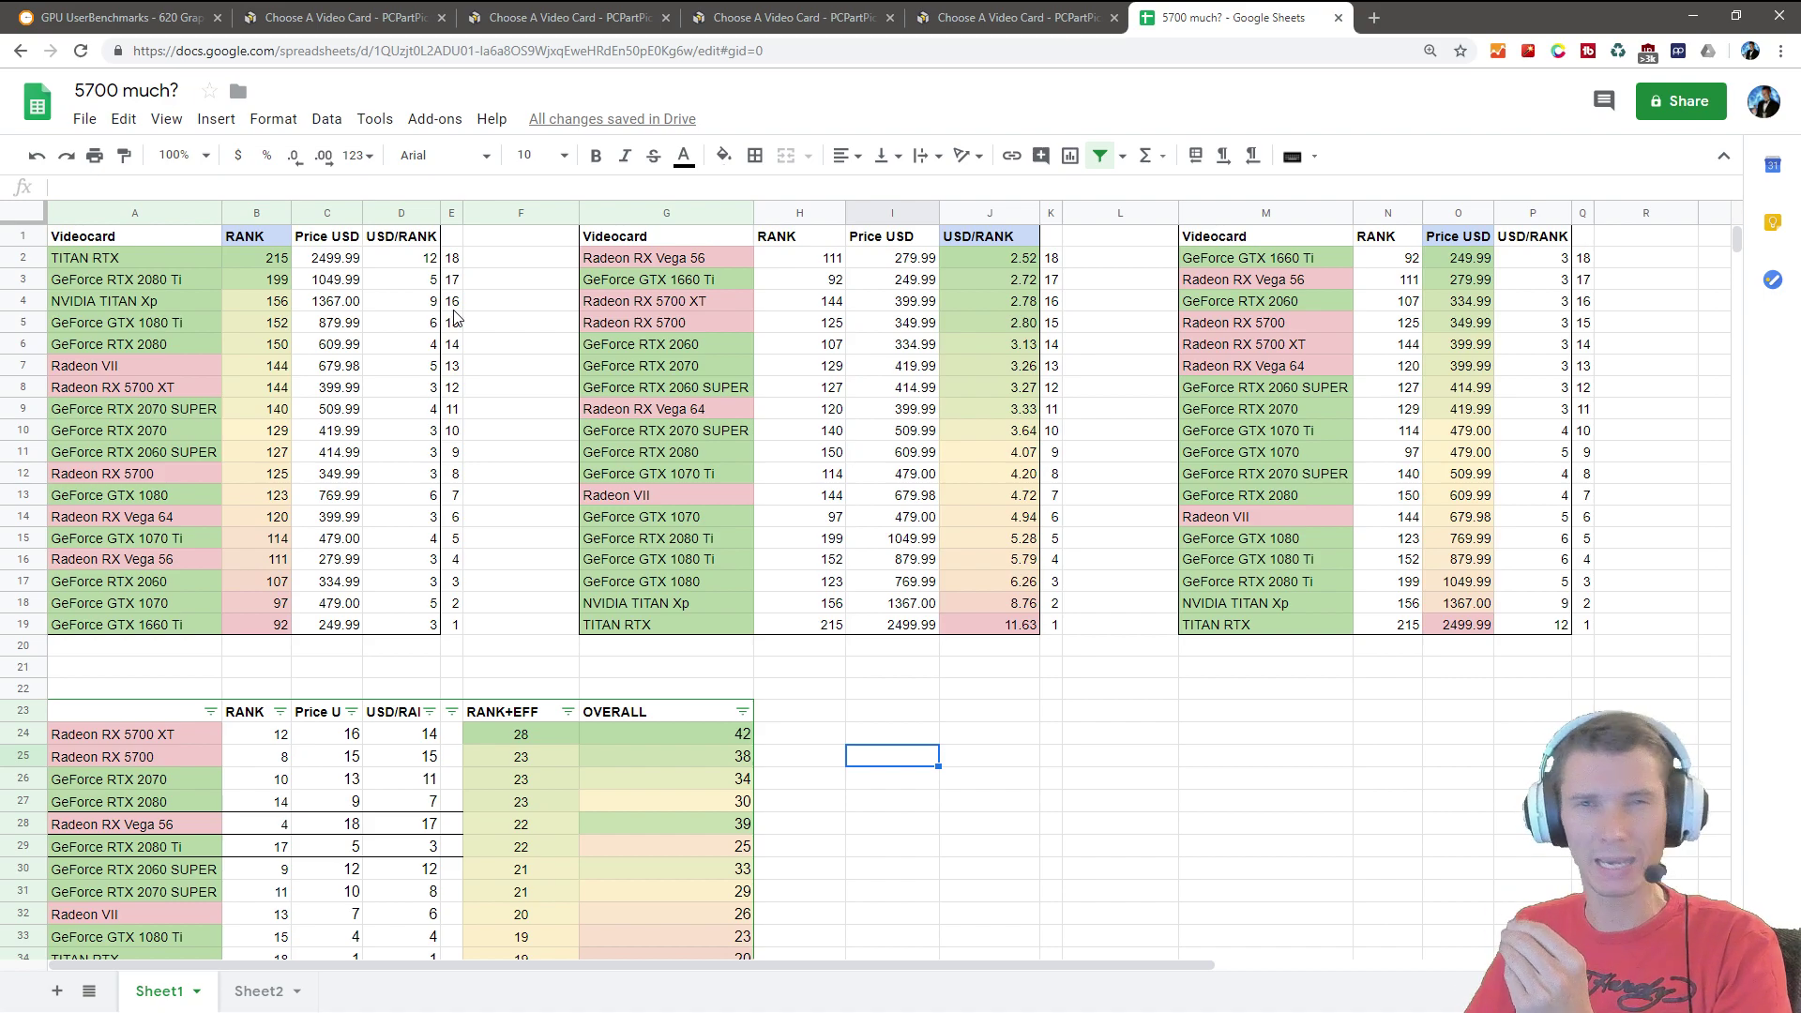
Step: Review the first table's Price USD column, glance at its PCPartPicker source, and examine the GeForce RTX 2070 row
left_click_drag(328, 237, 330, 629)
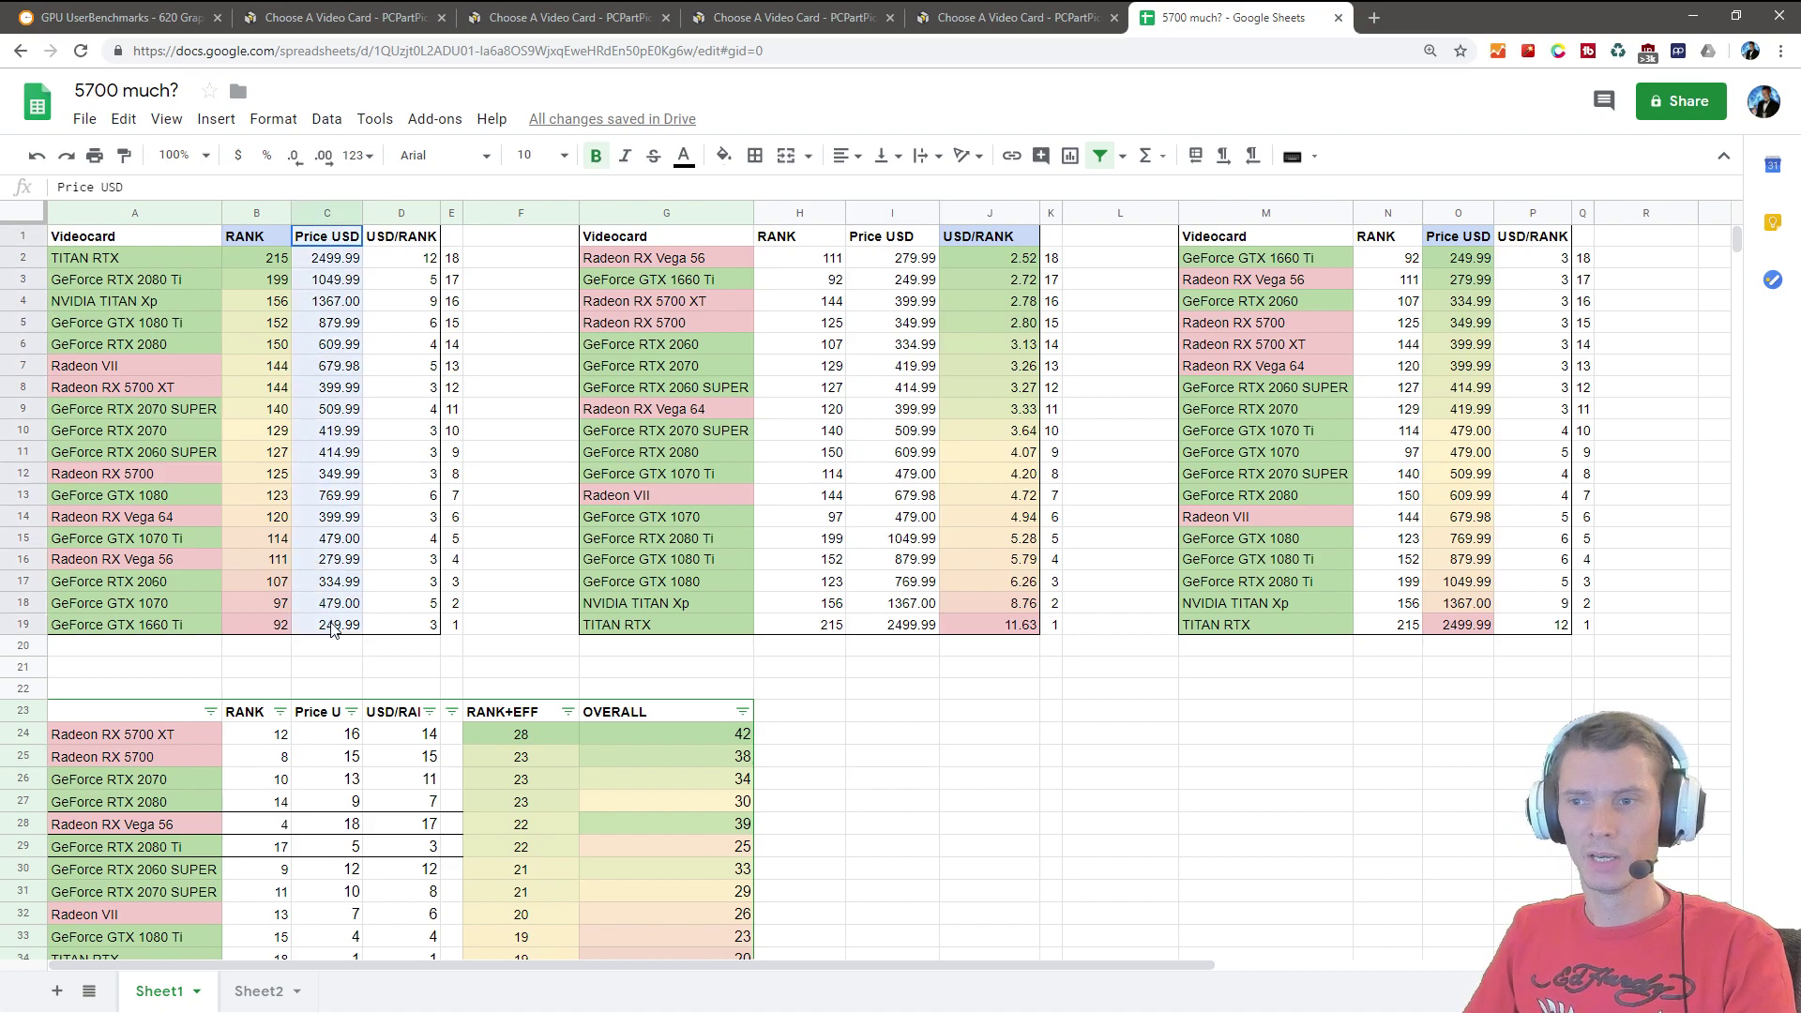
left_click(892, 713)
left_click(380, 28)
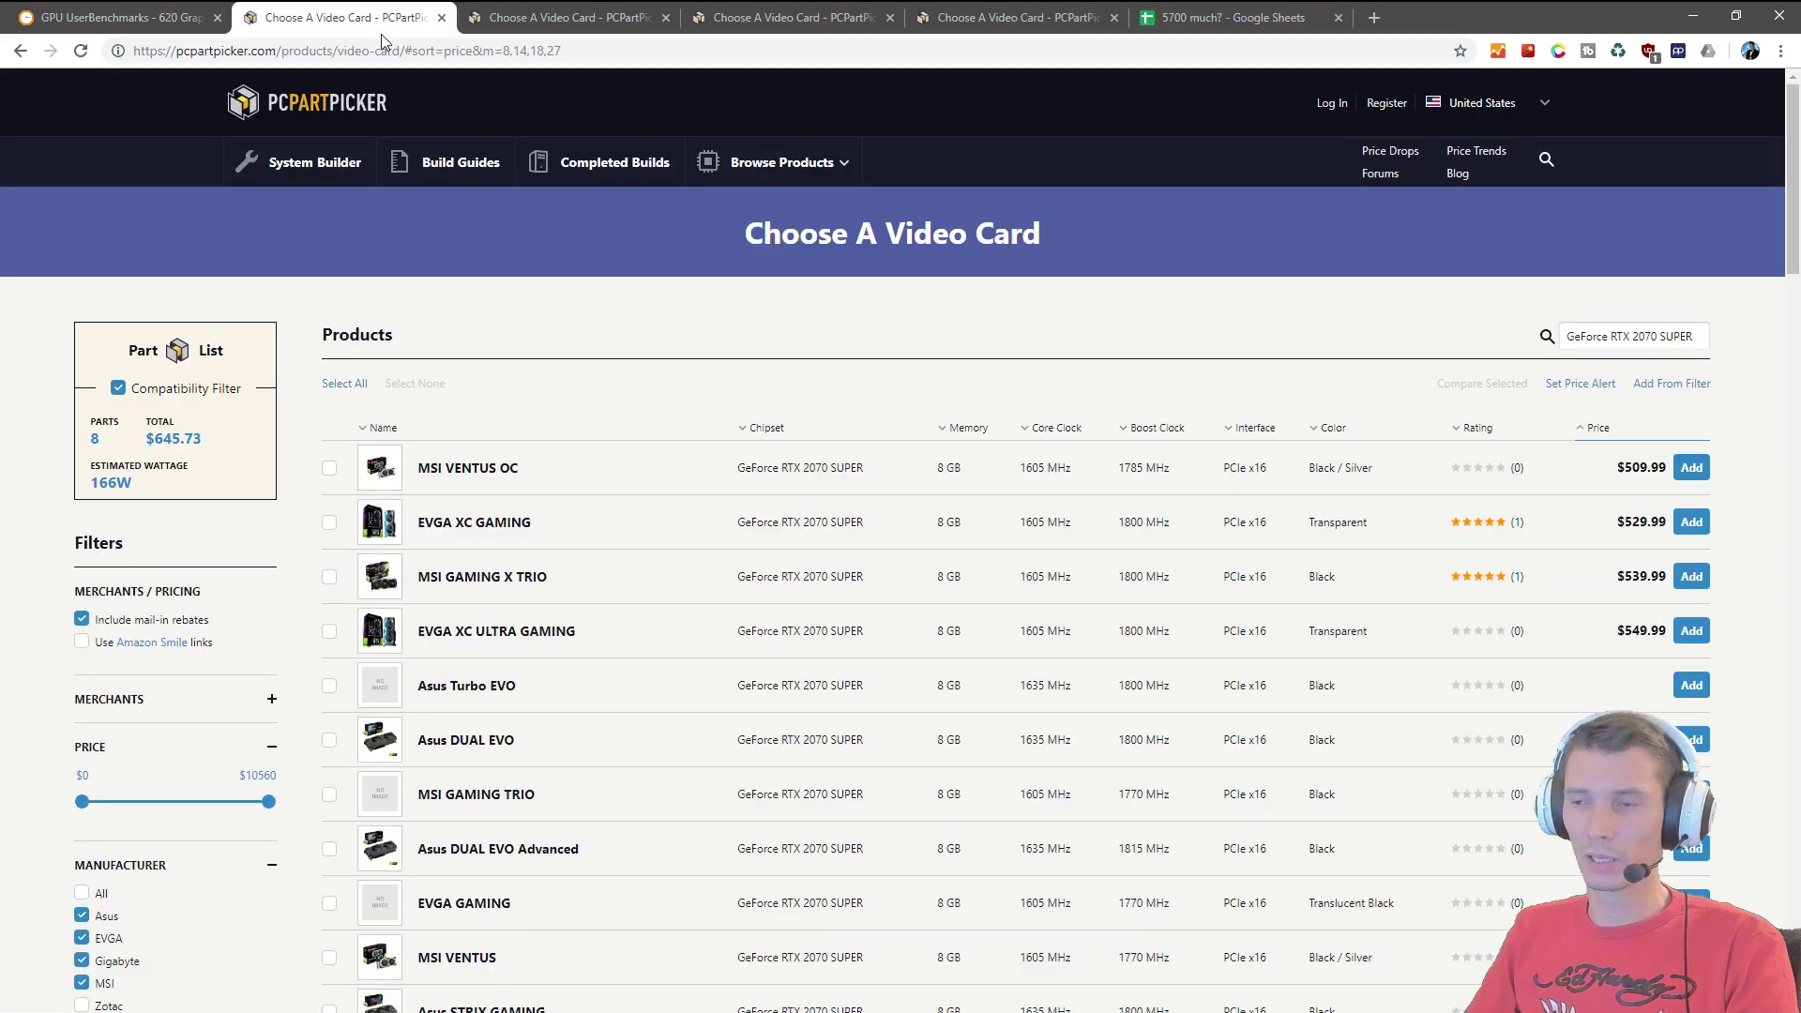
left_click(1201, 19)
left_click_drag(131, 305, 314, 319)
left_click(132, 432)
left_click_drag(132, 437, 316, 435)
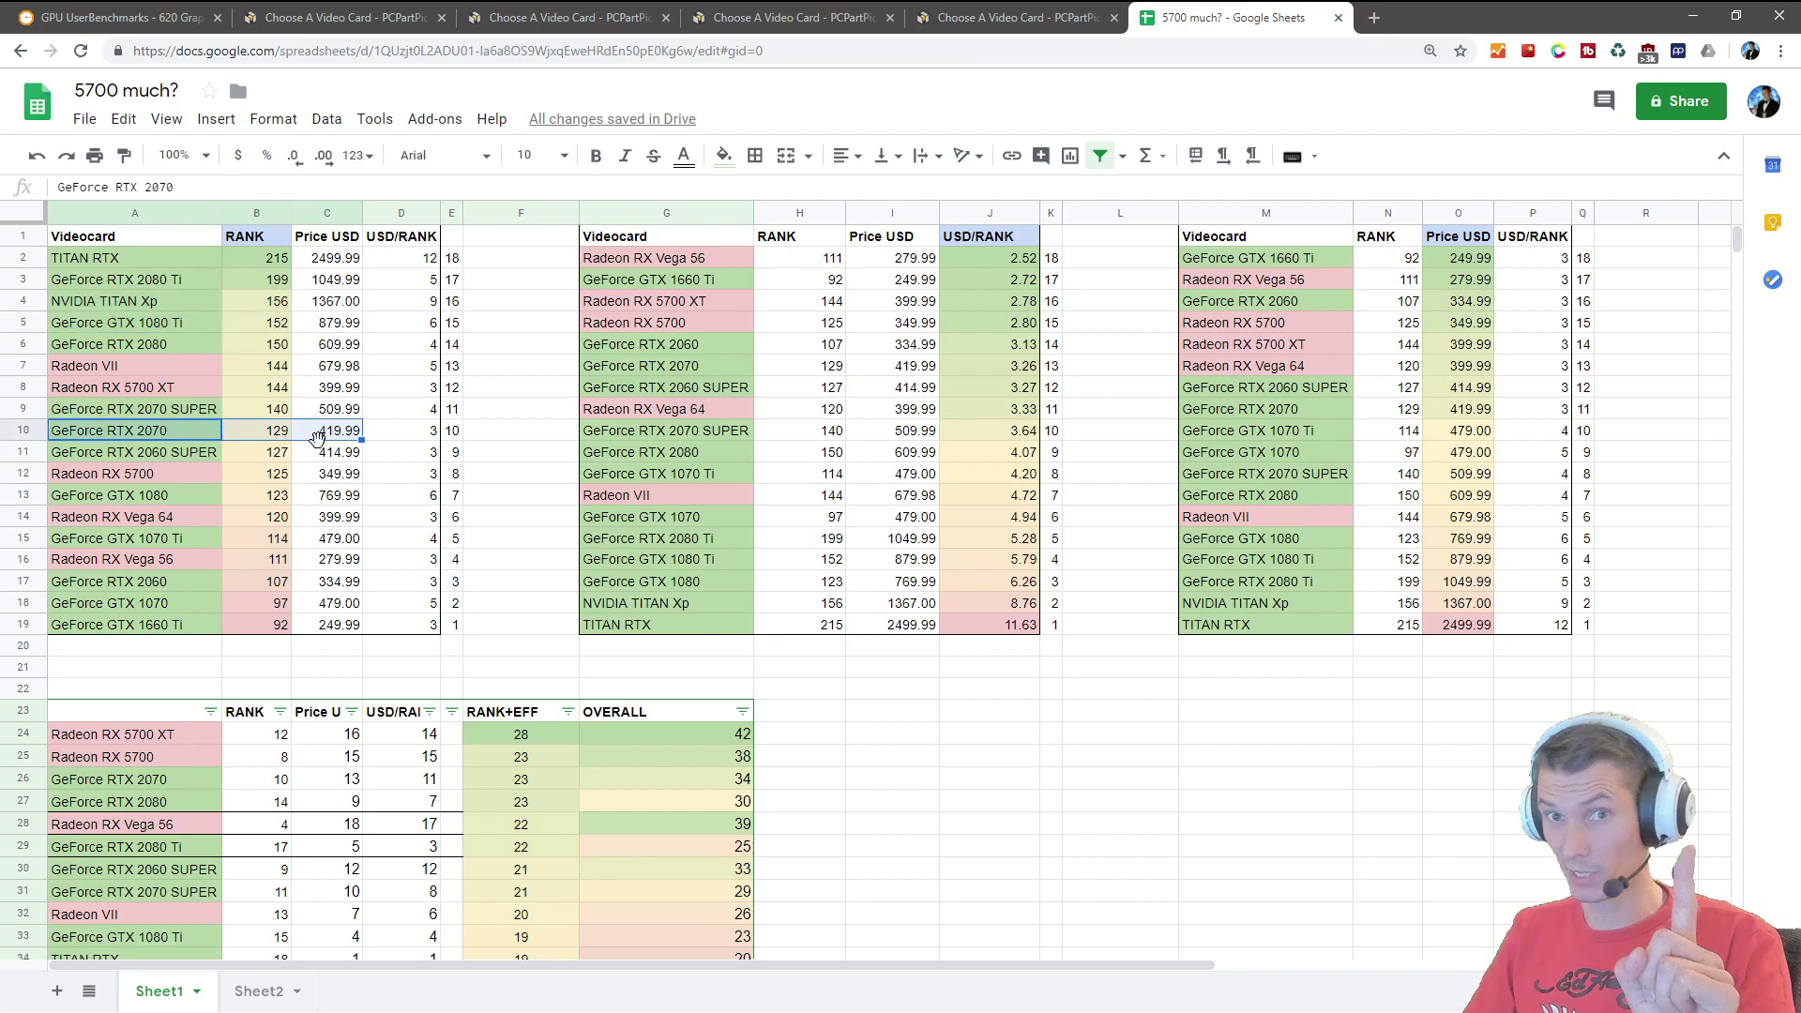
Step: Switch to the PCPartPicker video card page and examine the GeForce RTX 2070 SUPER listings and manufacturer filters
left_click(349, 19)
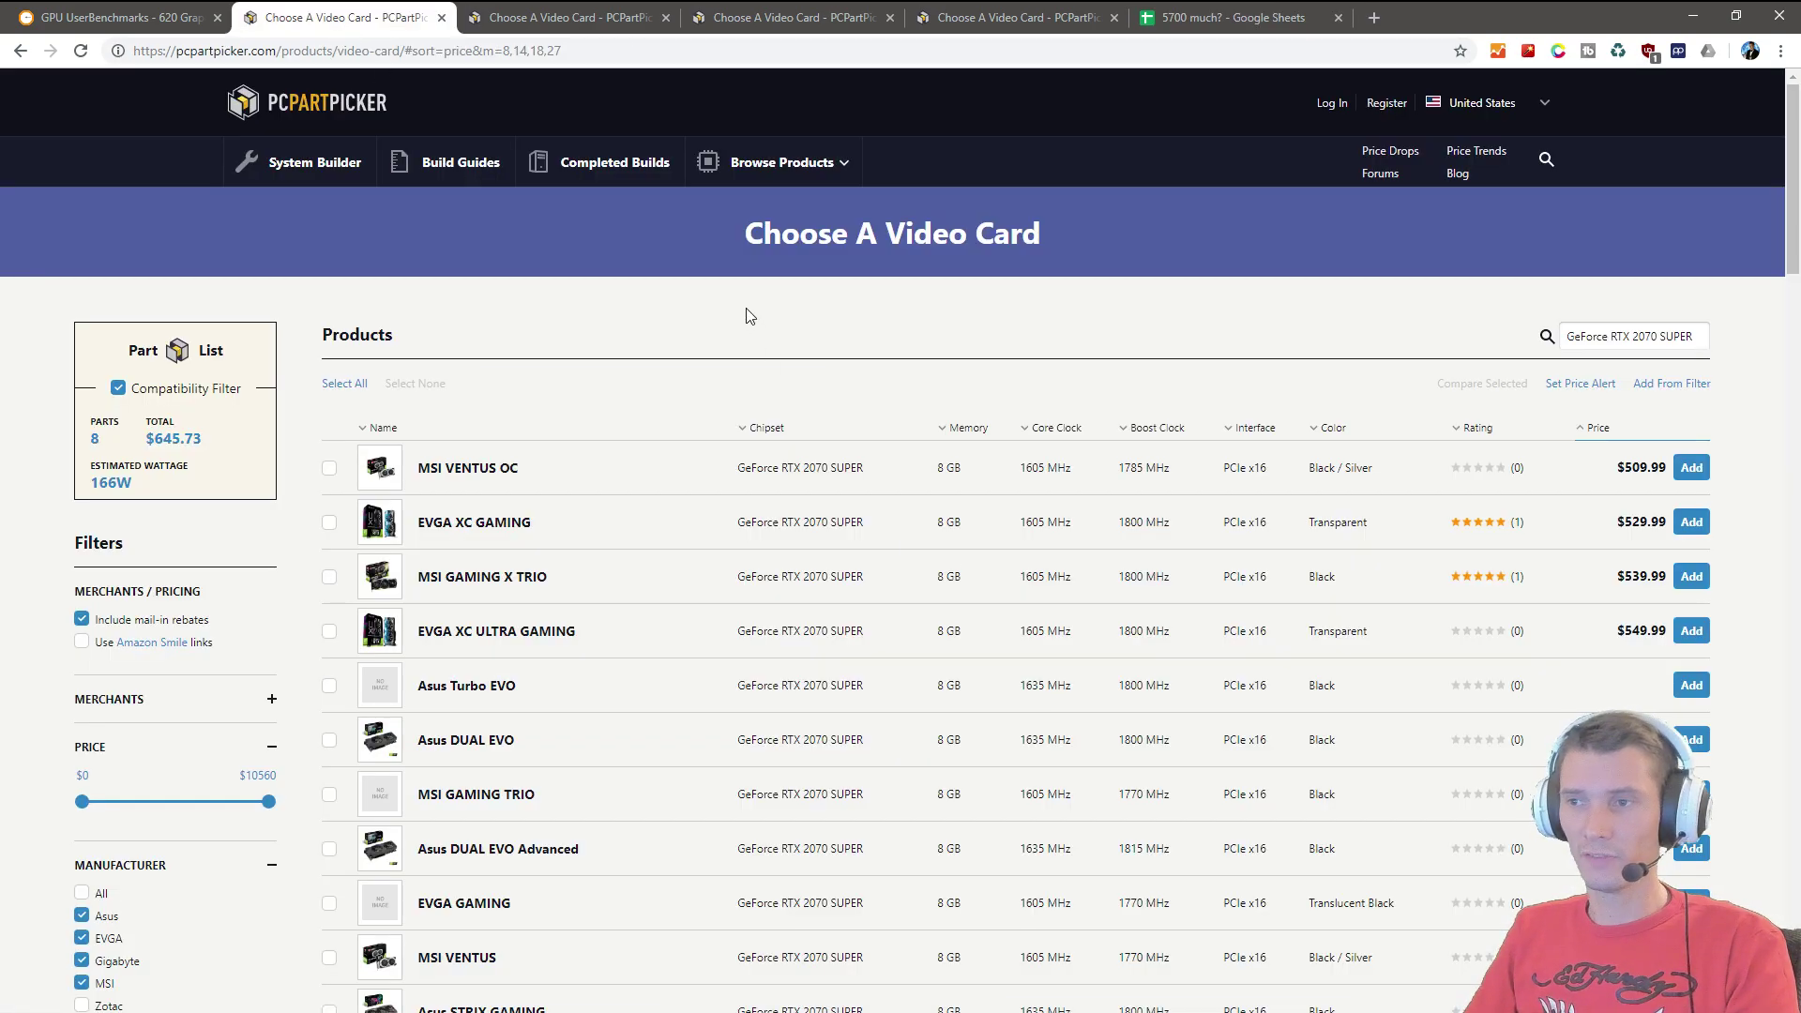
scroll(750, 317, "down", 2)
scroll(225, 96, "up", 2)
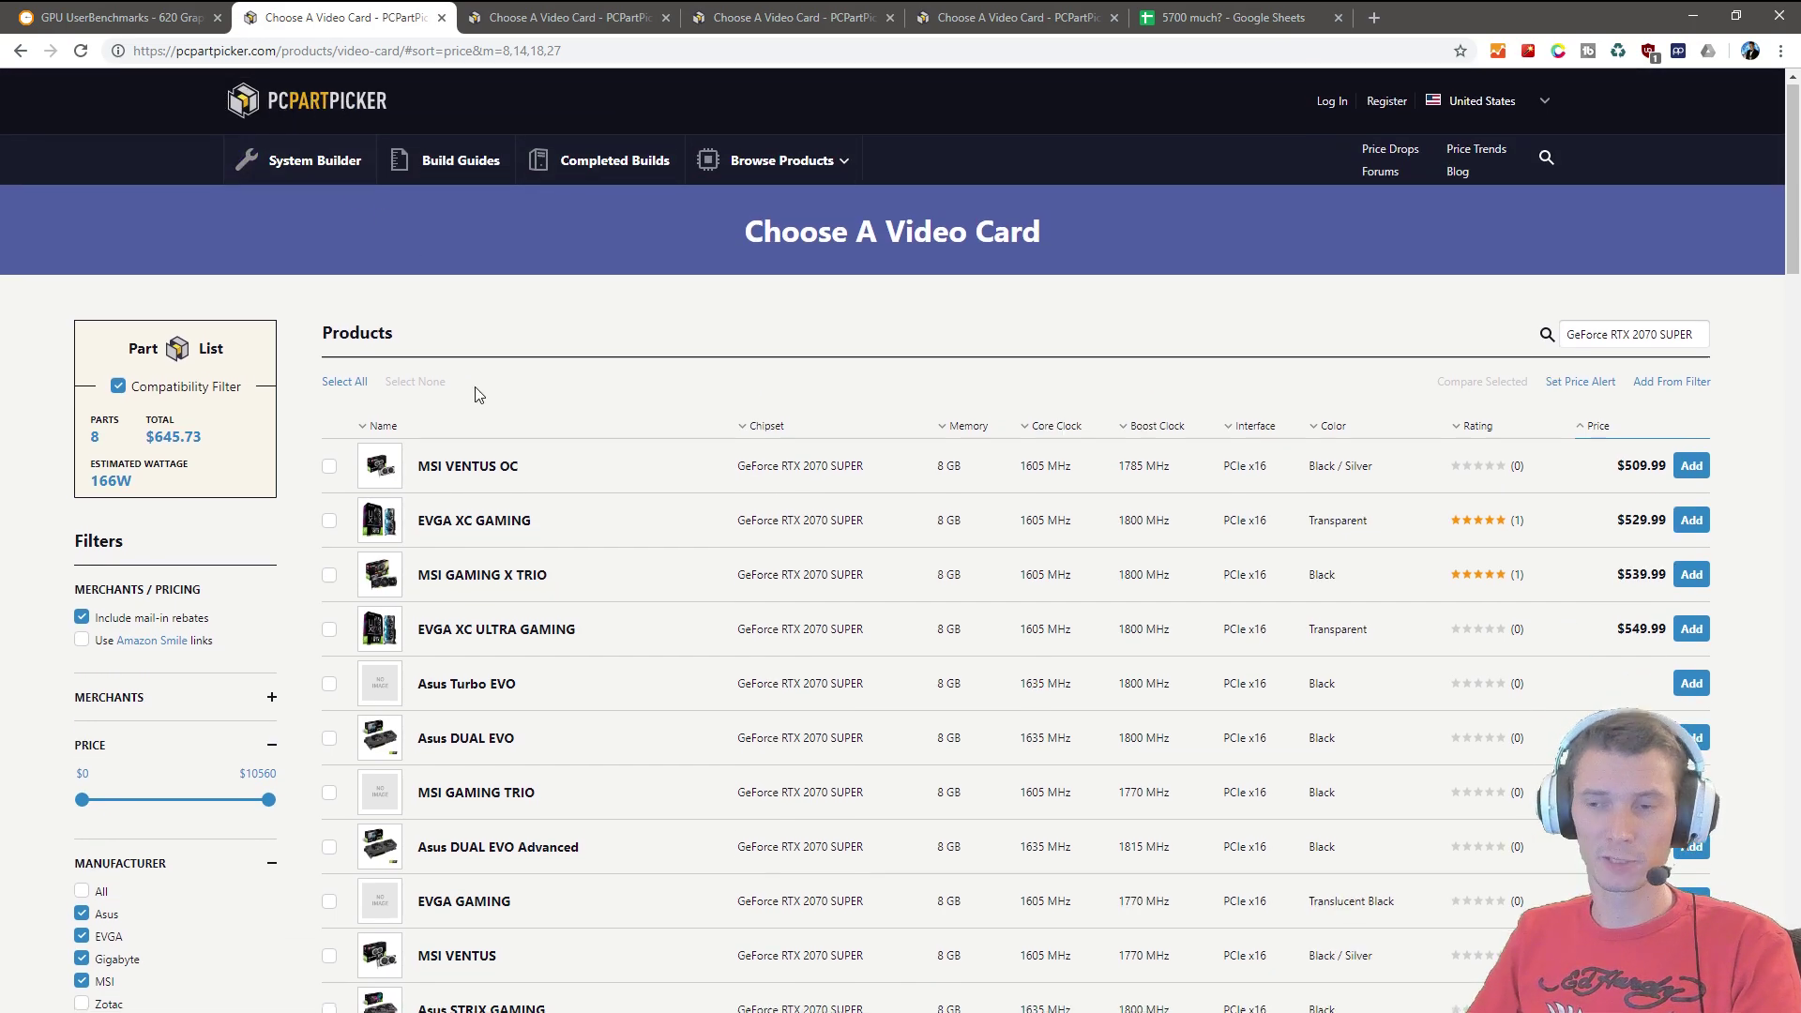
scroll(122, 764, "down", 2)
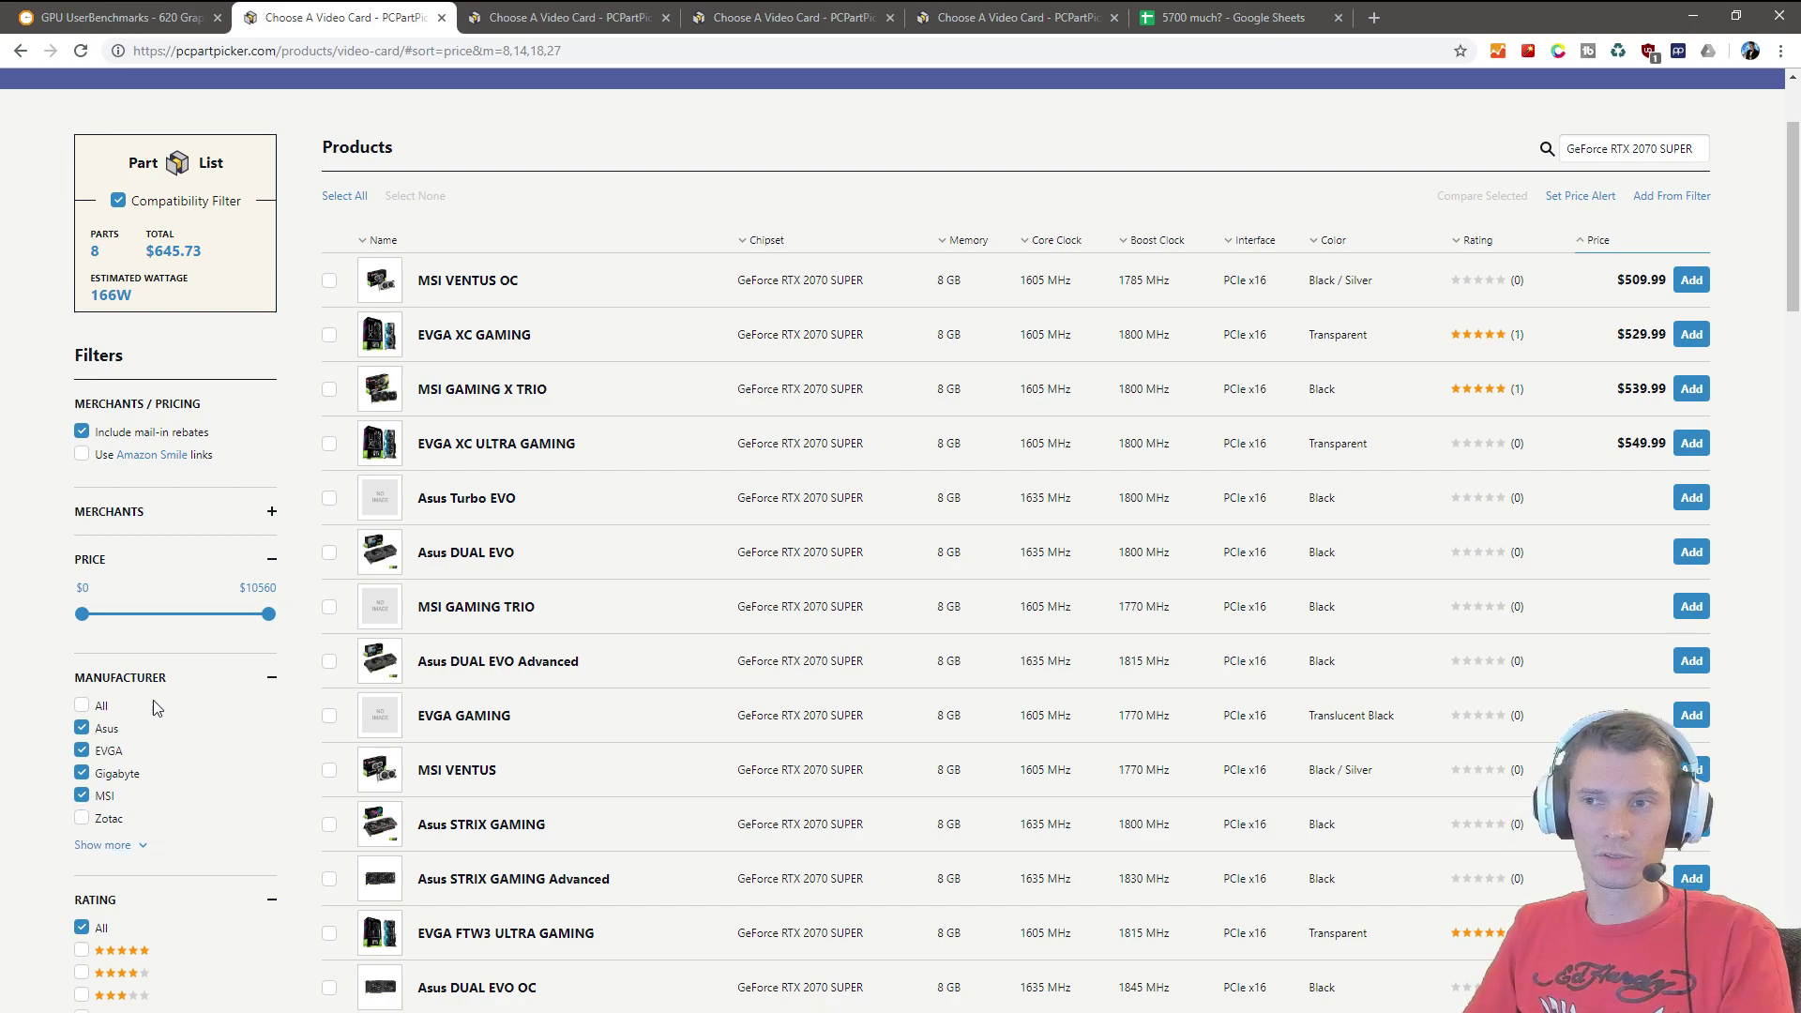
scroll(744, 595, "up", 2)
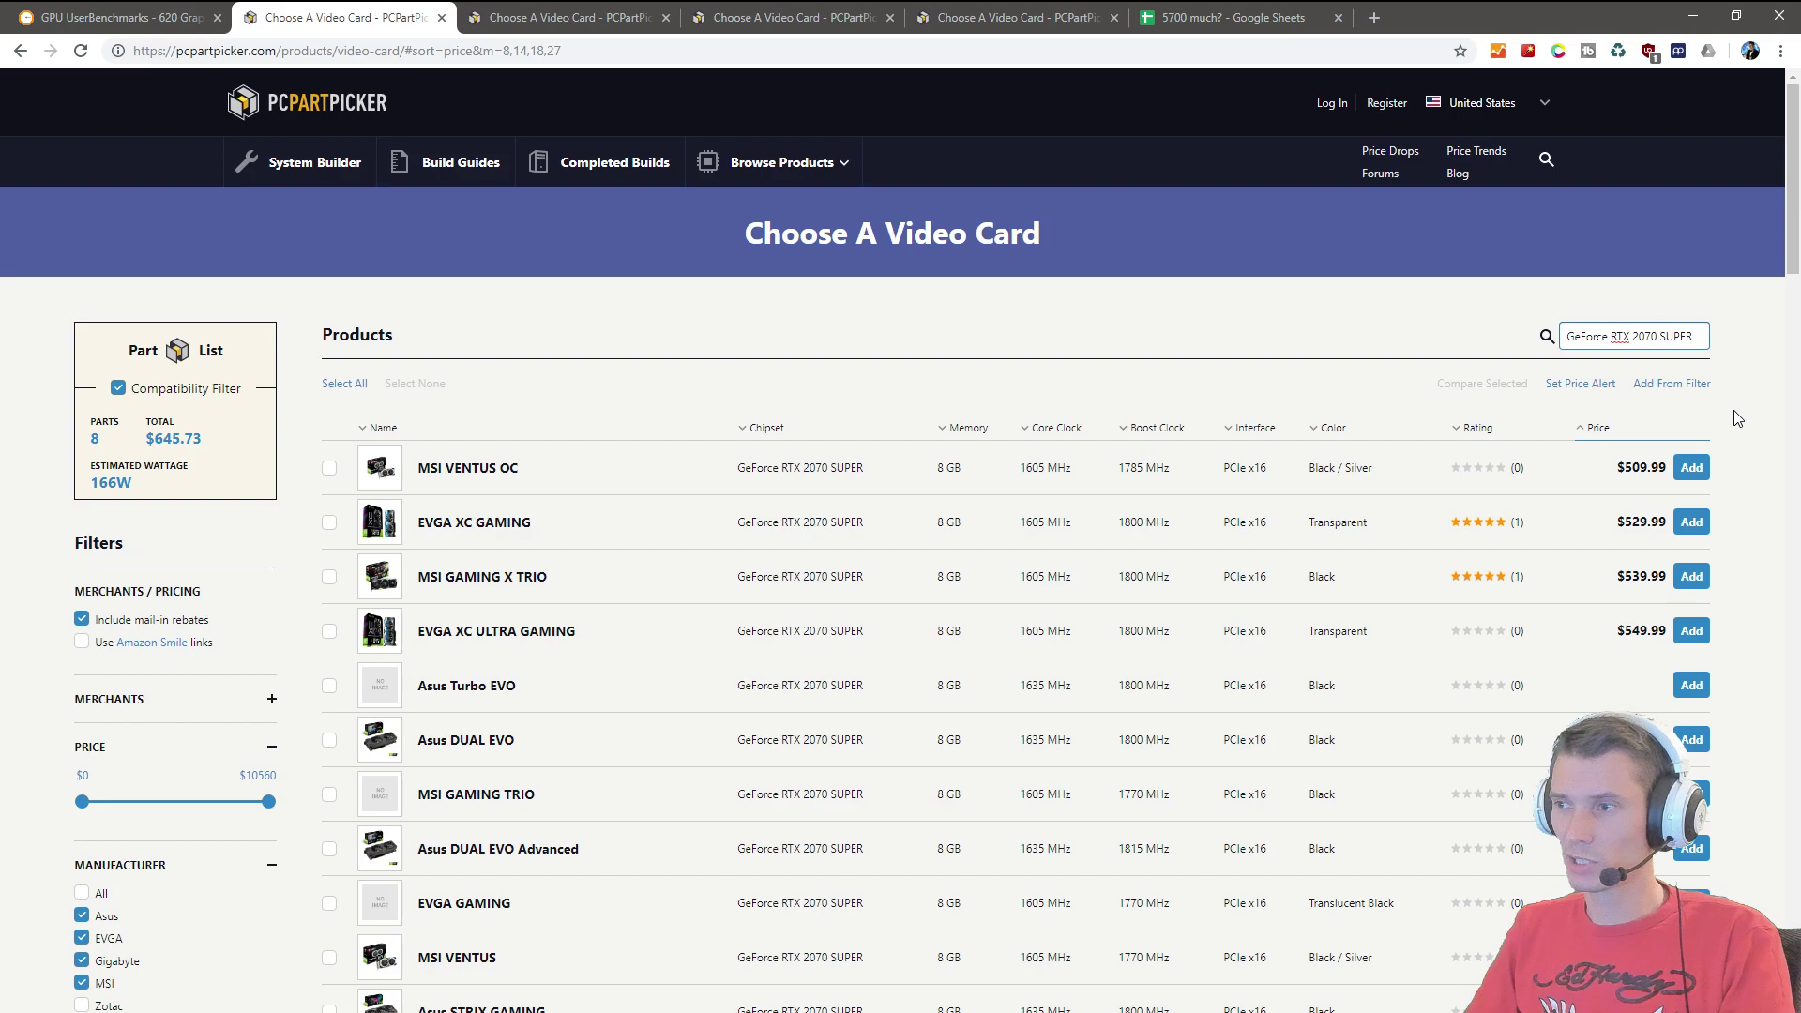
Step: Check the GeForce RTX 2070 SUPER search text and the price of the cheapest listing, the MSI VENTUS OC
left_click(1672, 337)
double_click(1632, 460)
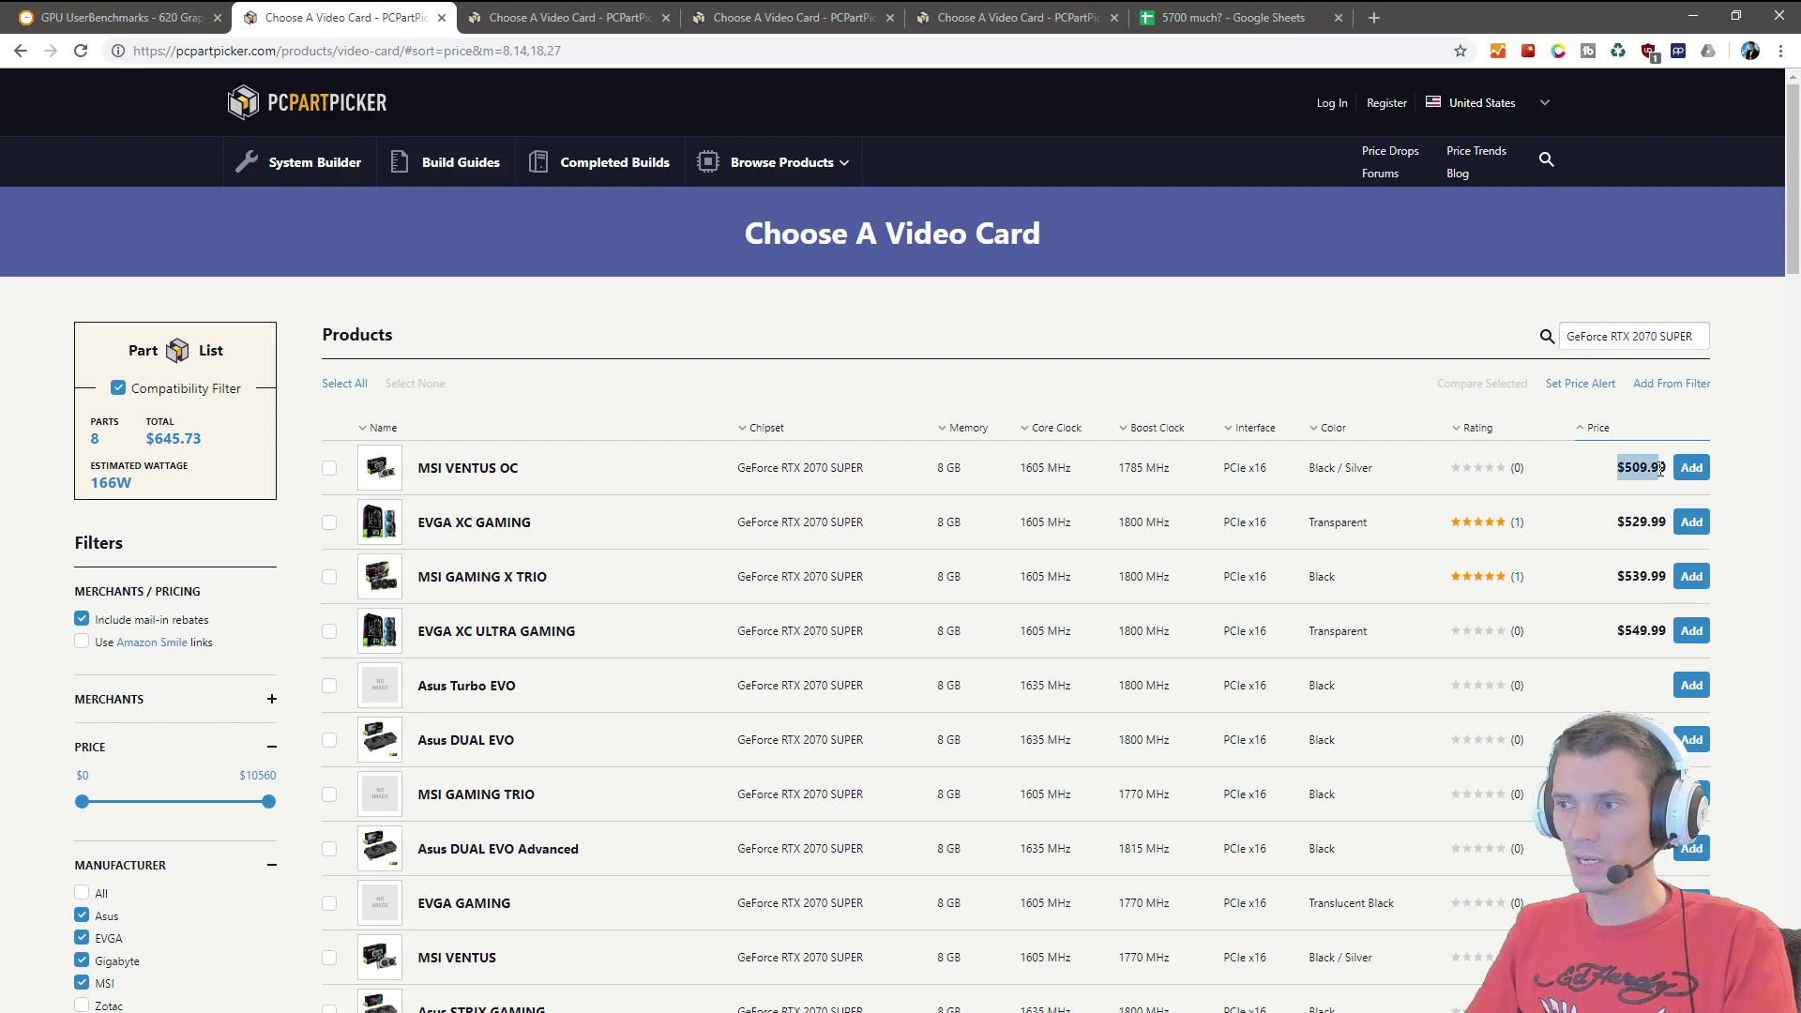
left_click(1759, 478)
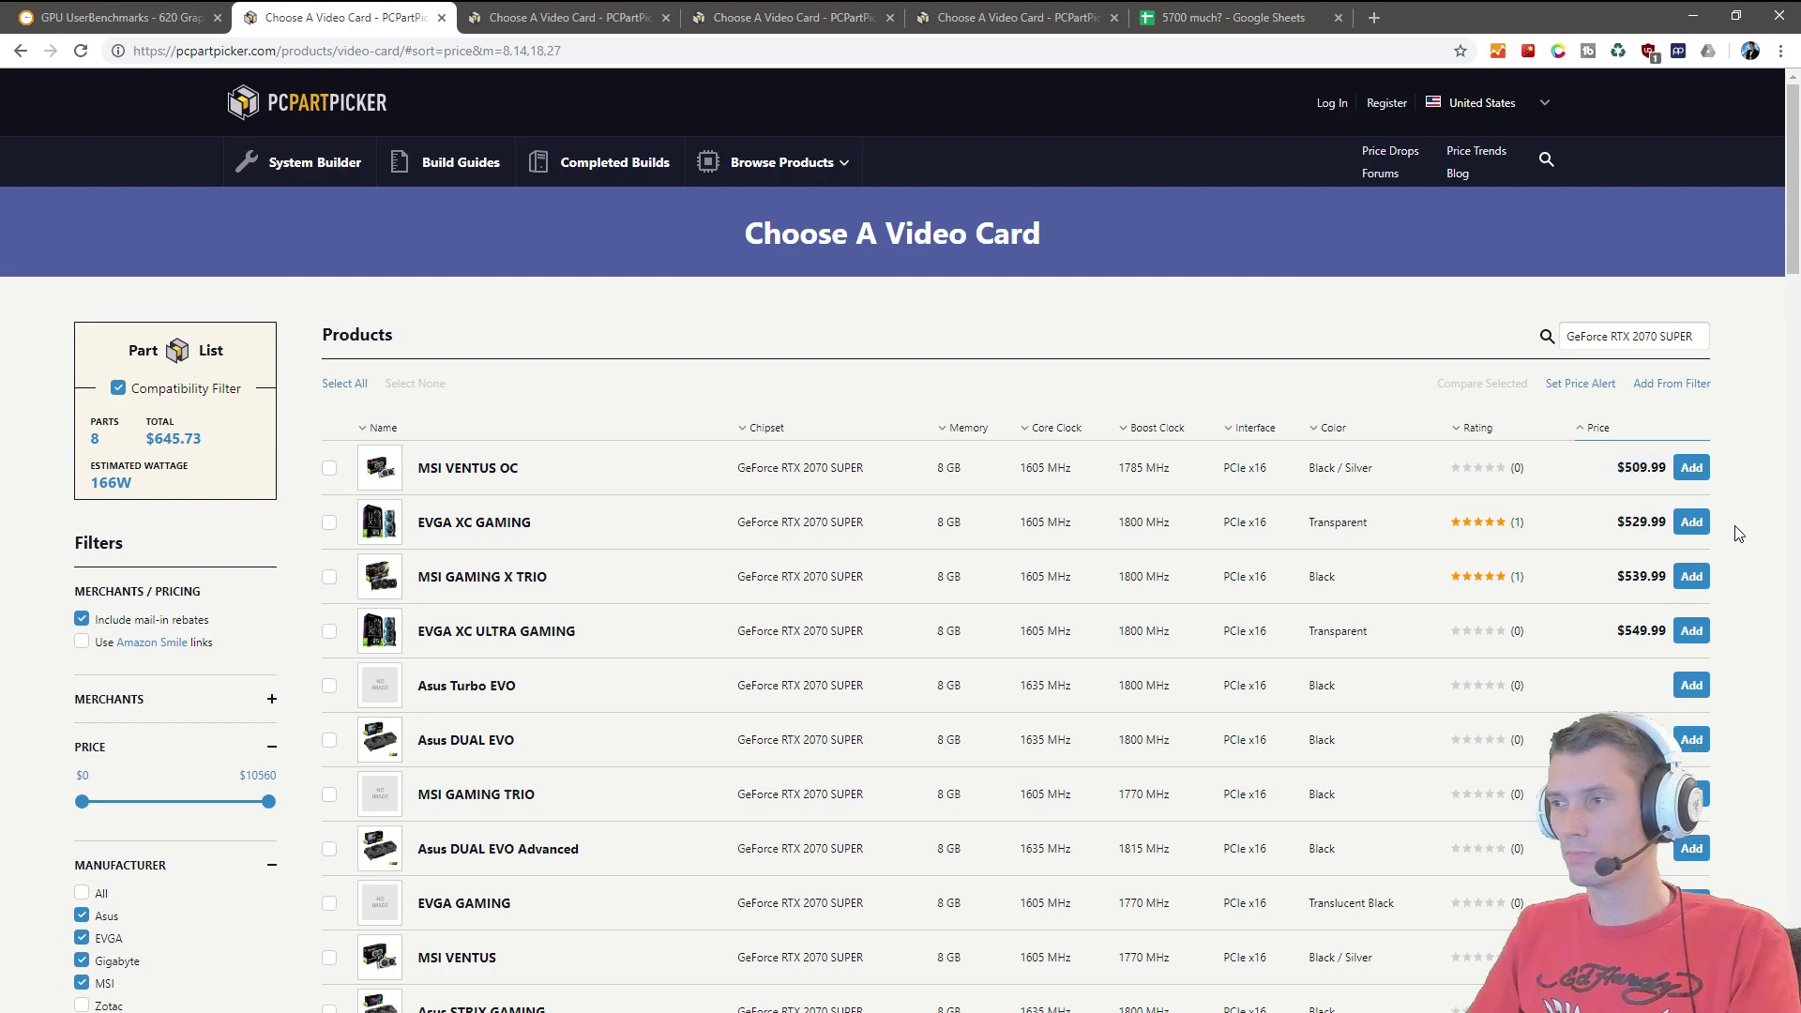
left_click_drag(1644, 475, 1617, 474)
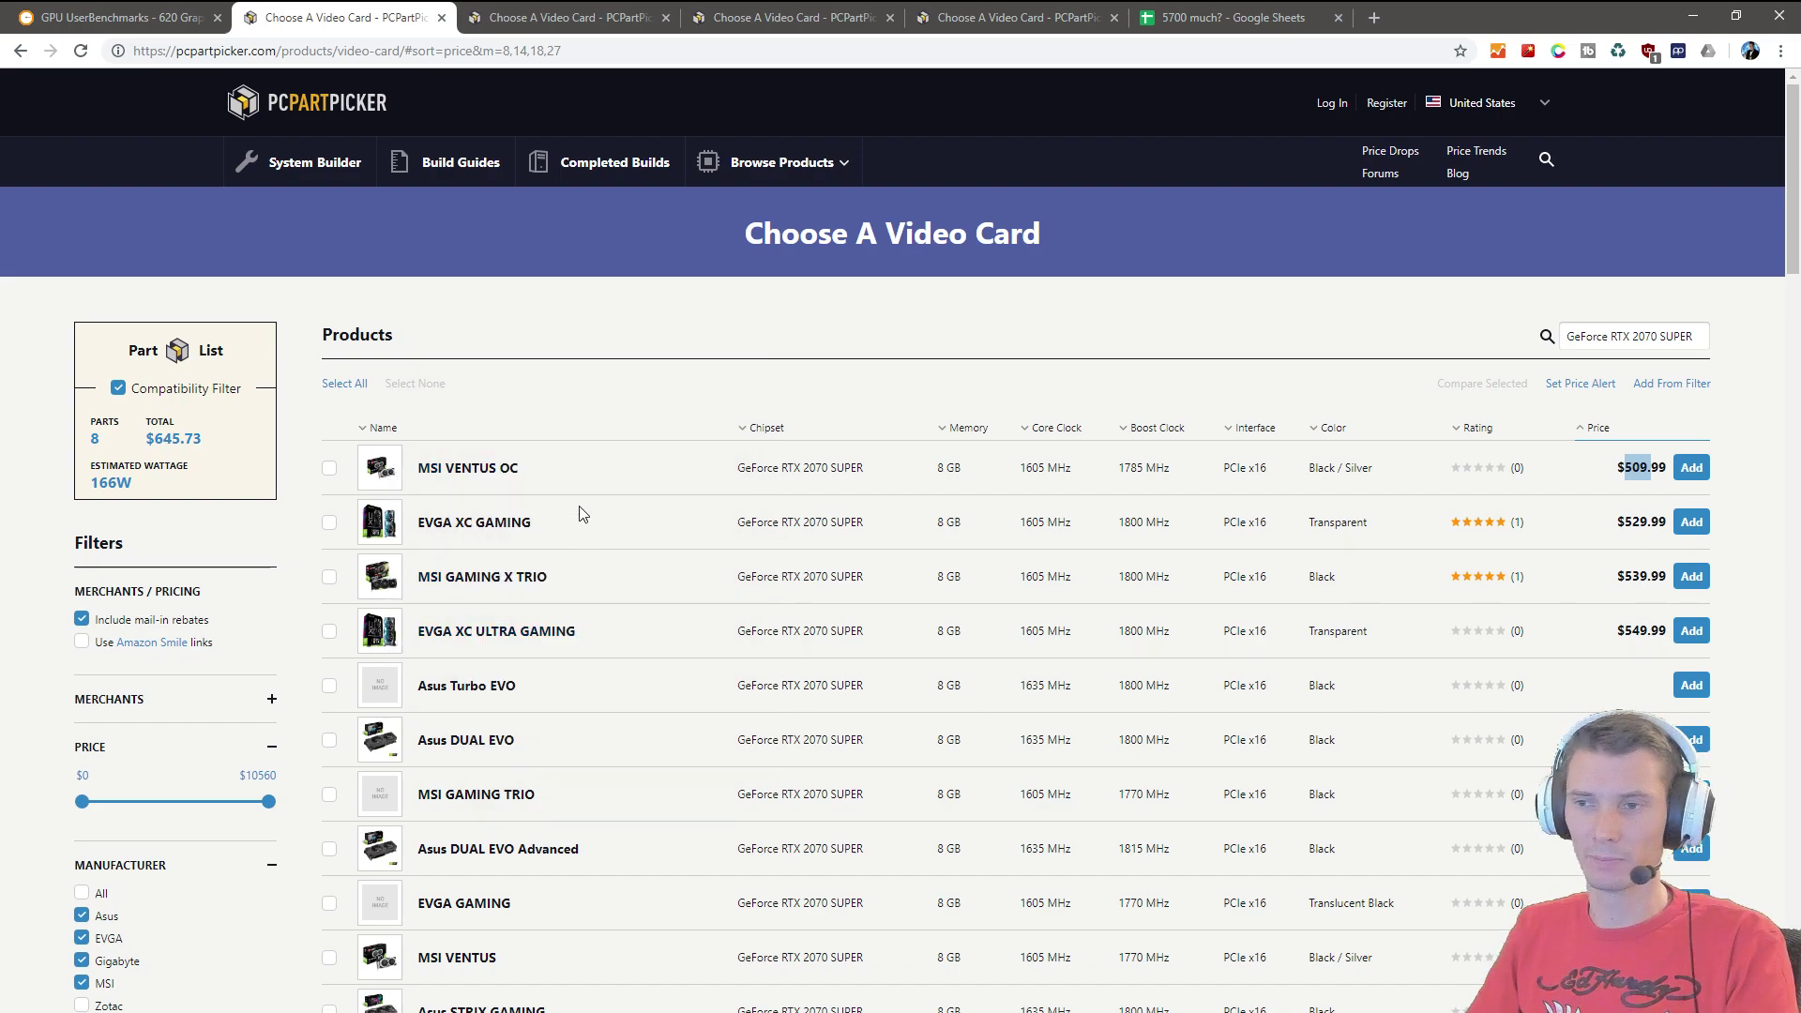
left_click(1756, 449)
left_click(1642, 465)
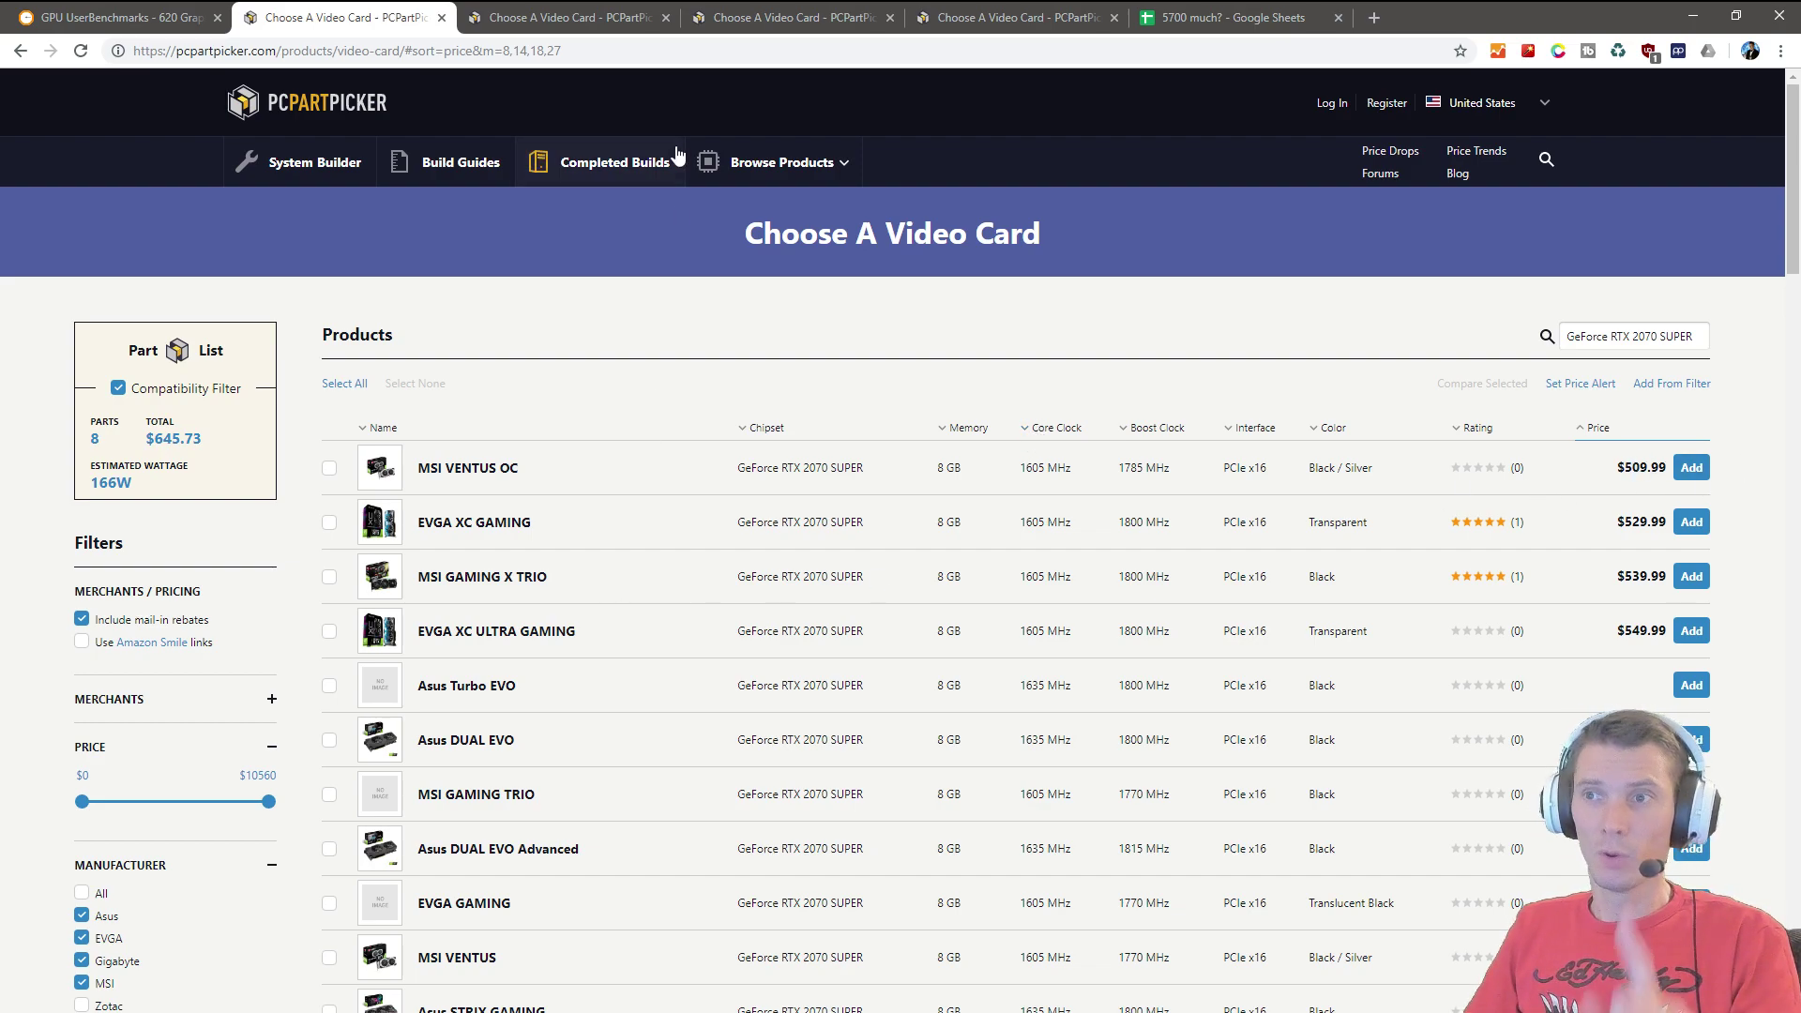
Step: Examine the Radeon RX 5700 XT listings, manufacturer filters and cheapest price on the United States PCPartPicker page
left_click(568, 20)
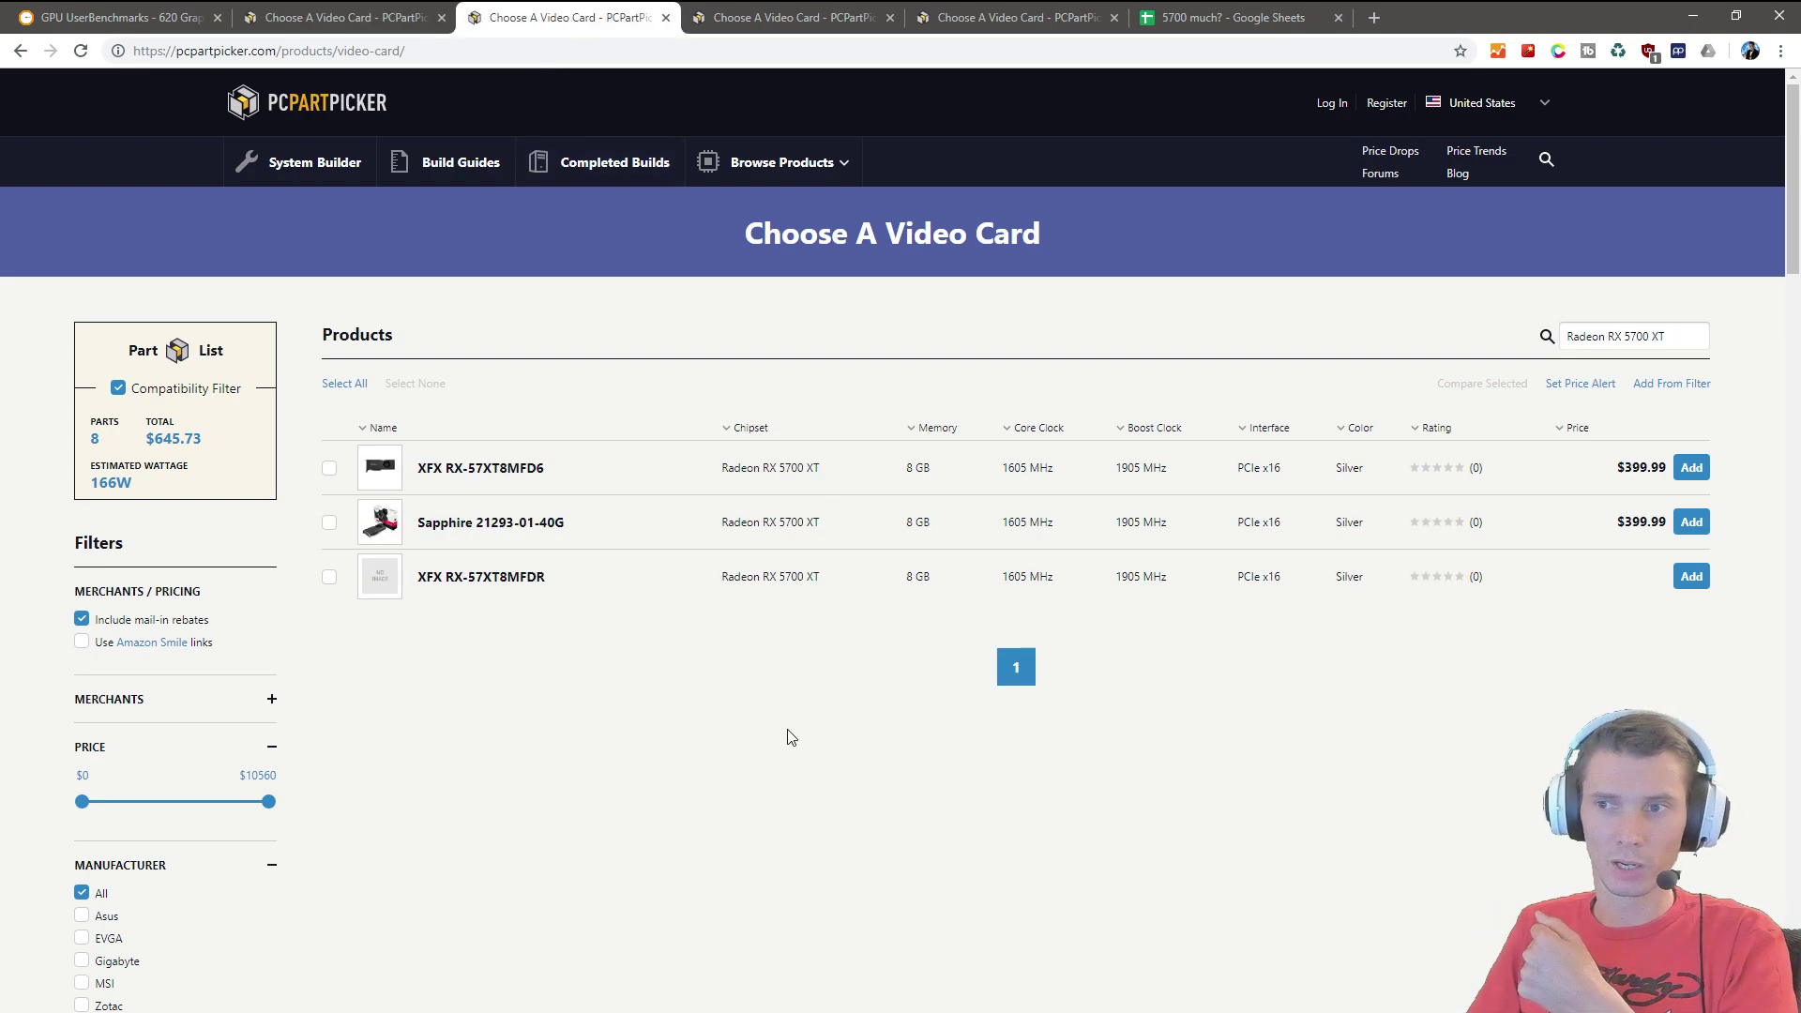
scroll(381, 741, "down", 2)
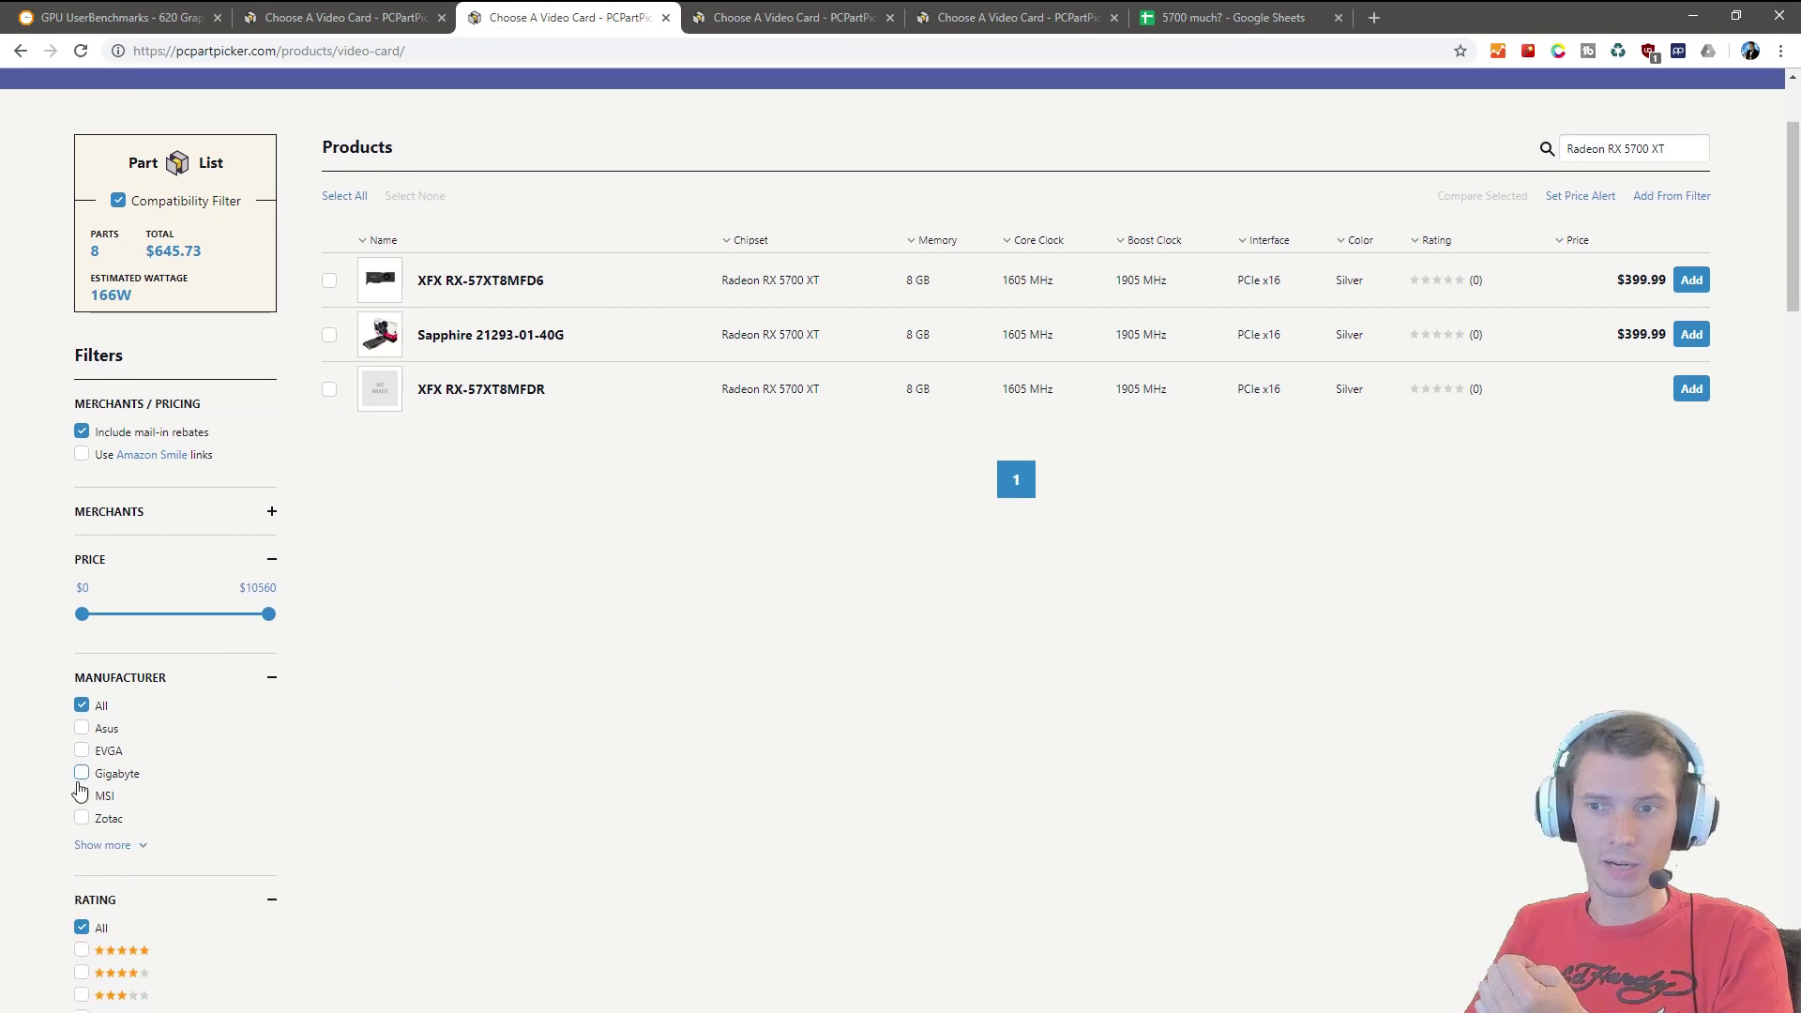
scroll(464, 439, "up", 2)
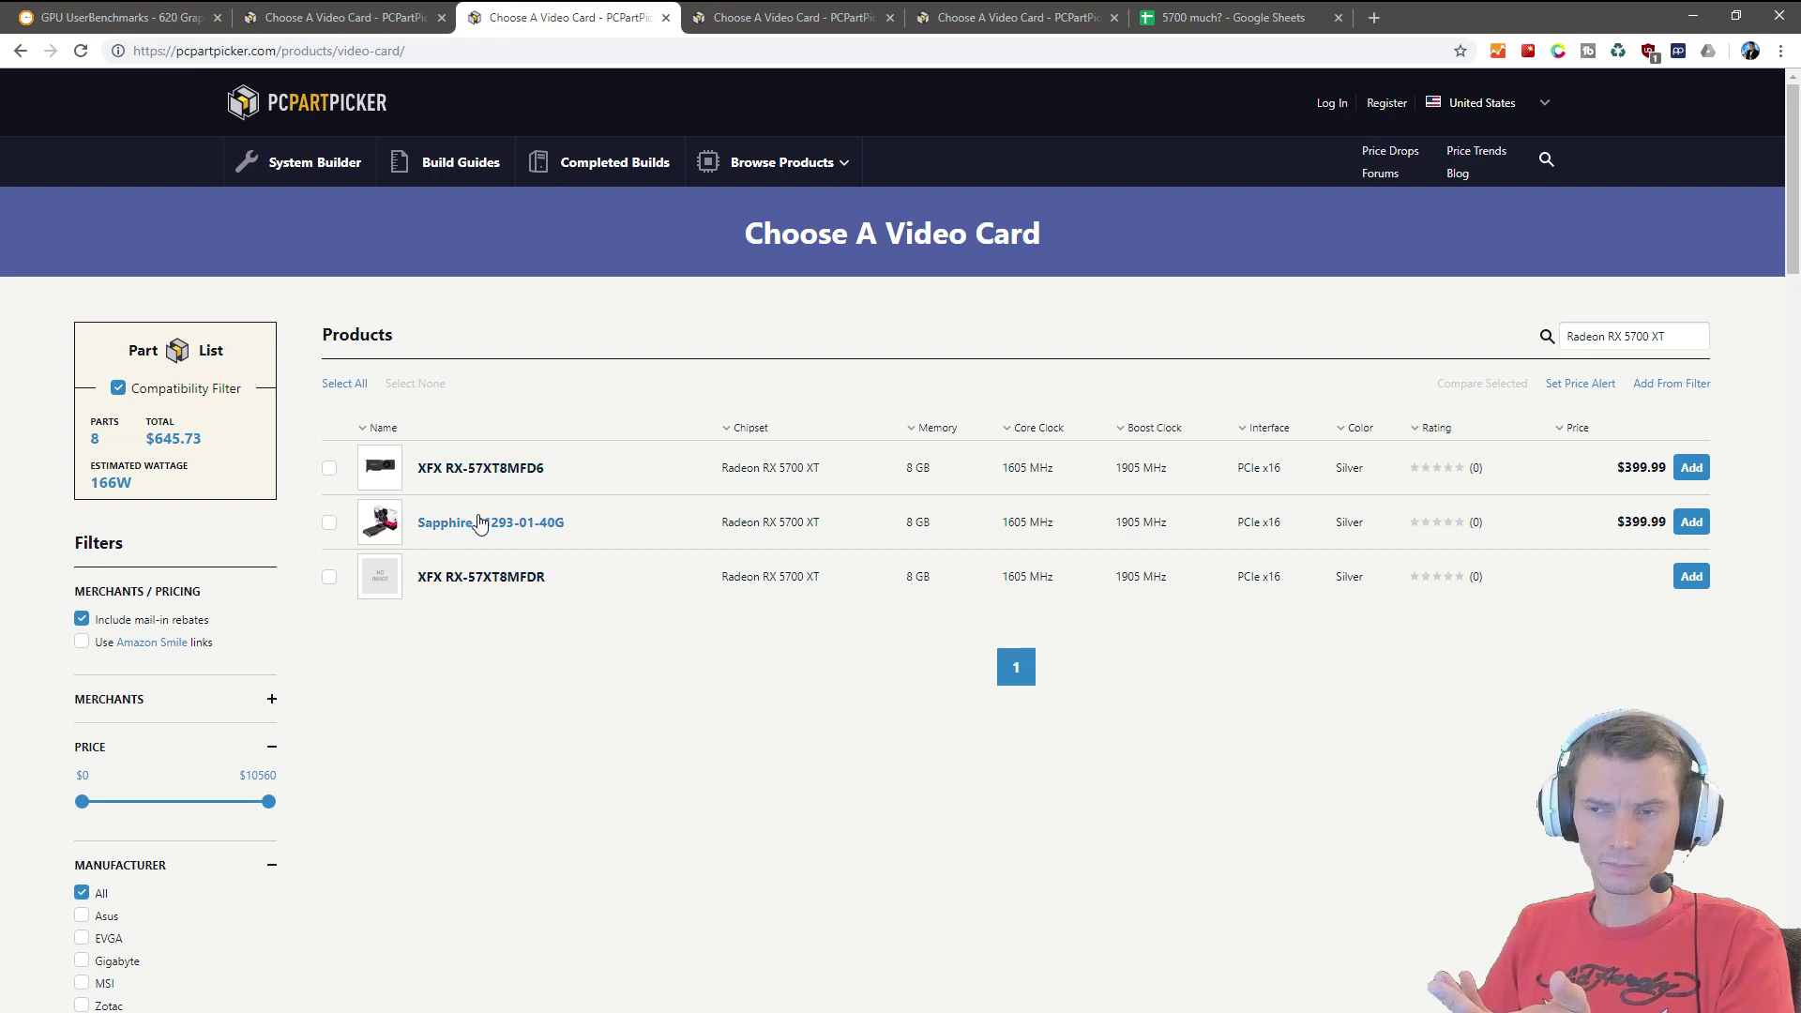
mouse_move(379, 542)
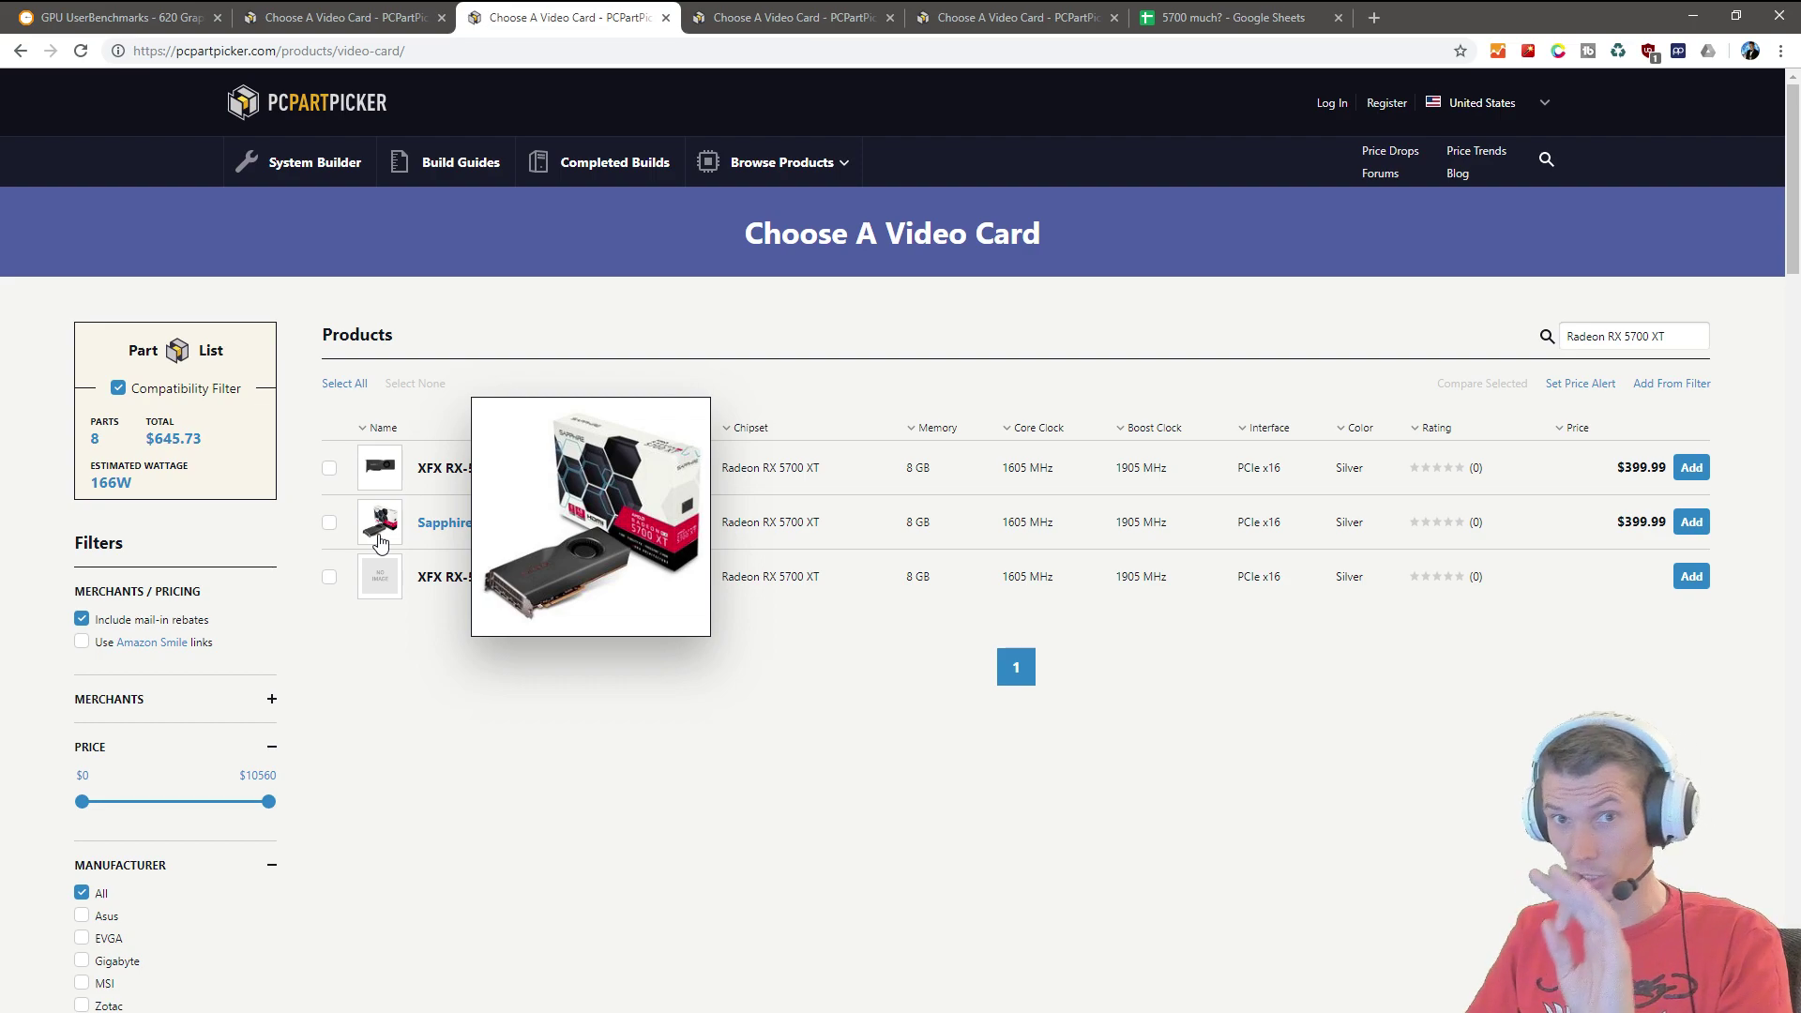
double_click(1652, 473)
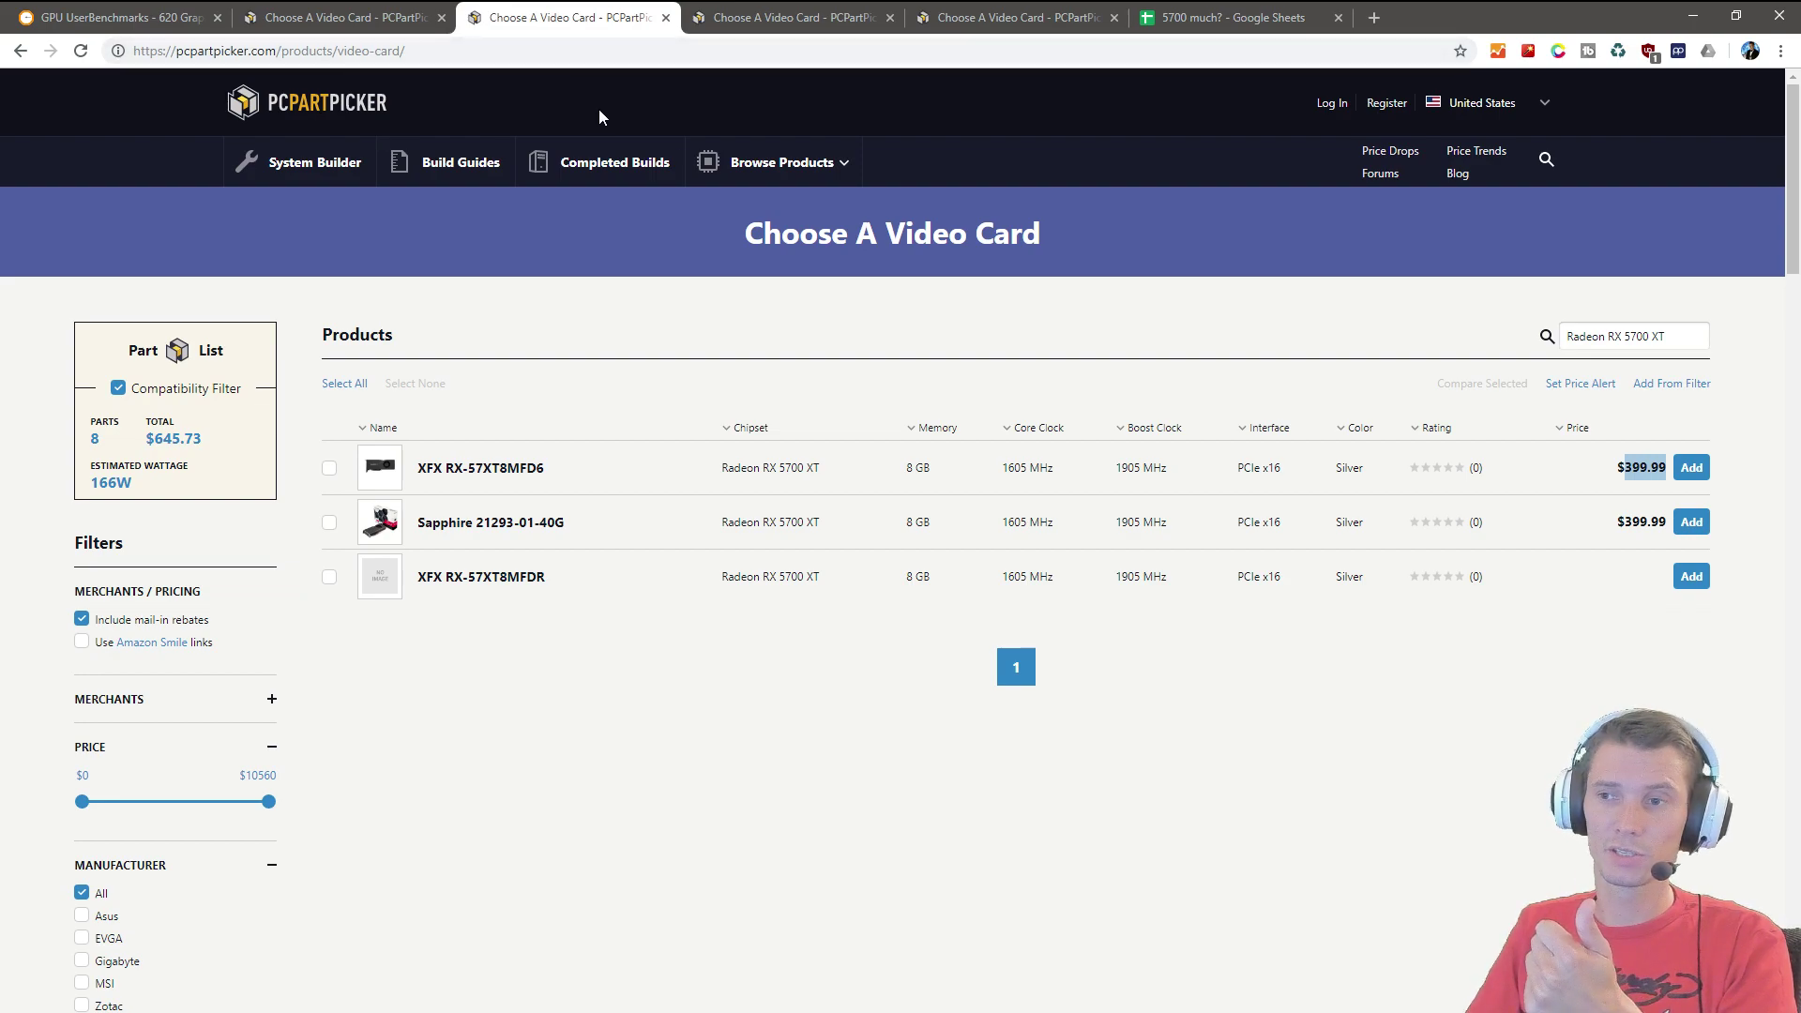
Step: Check the price of the cheapest Radeon RX 5700 XT, the Sapphire 21293-01-40G, on the German PCPartPicker page
left_click(748, 17)
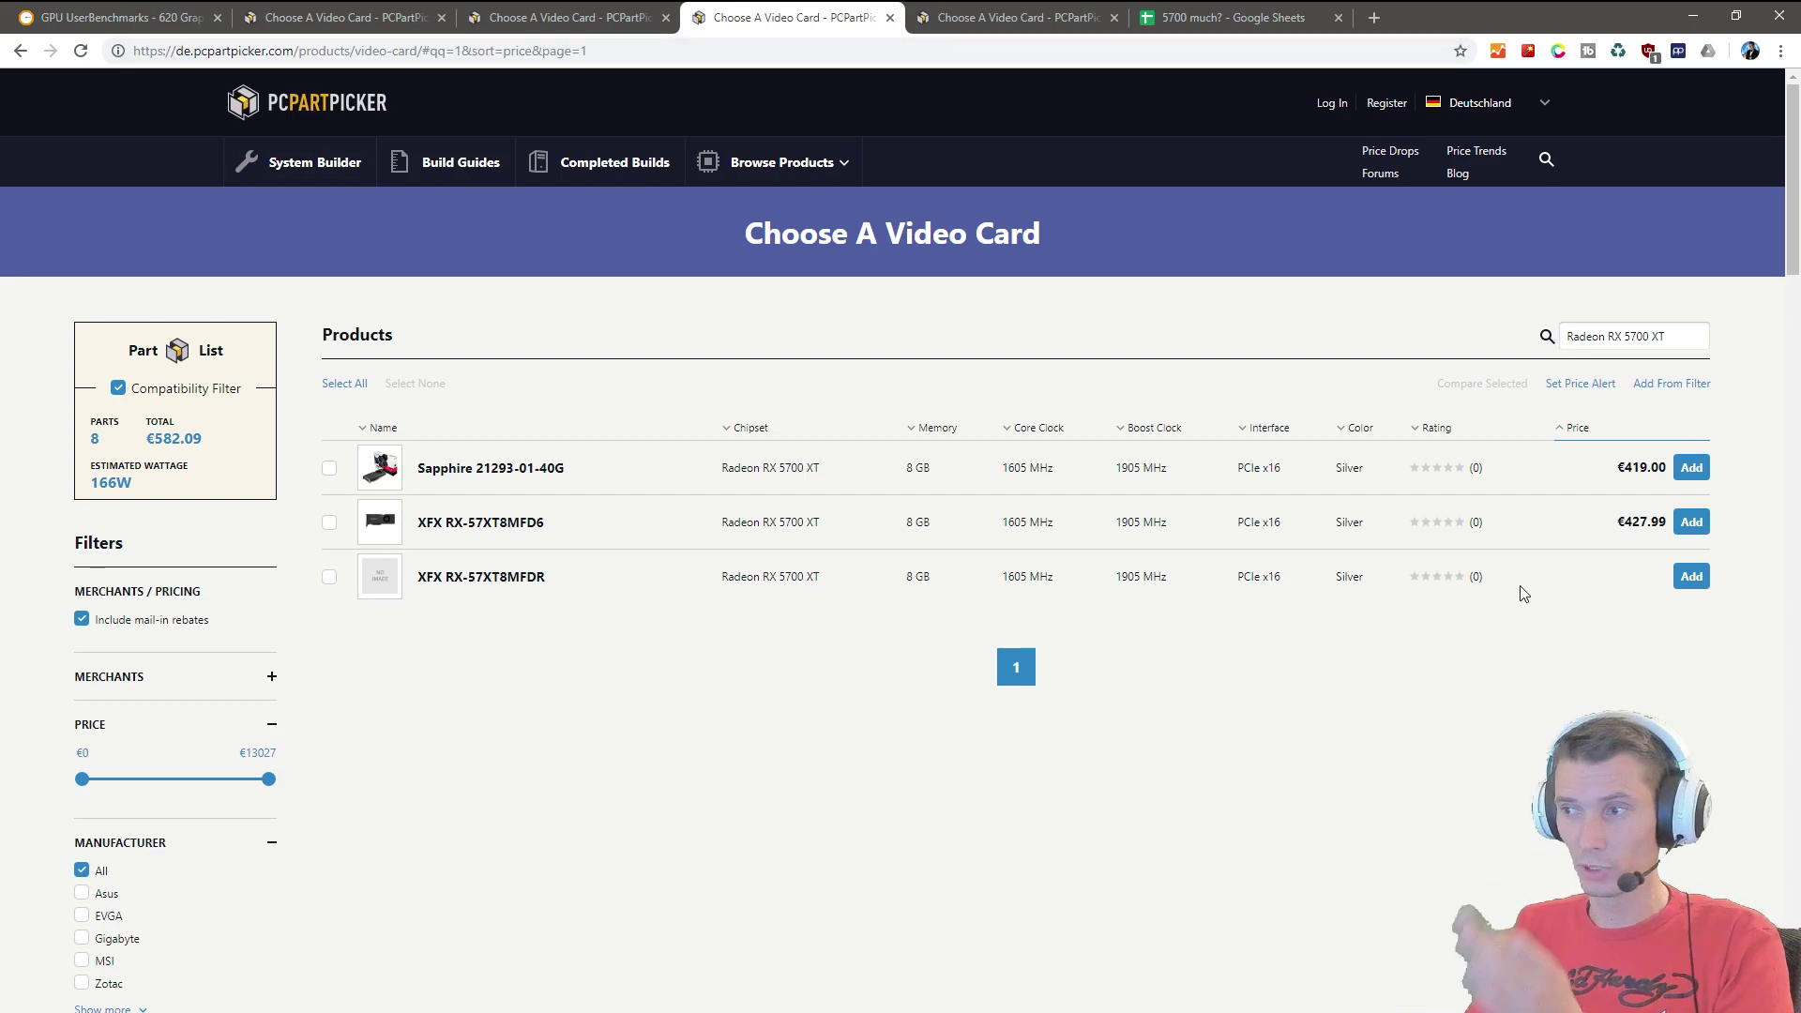
left_click_drag(1633, 467, 1652, 467)
left_click(1651, 467)
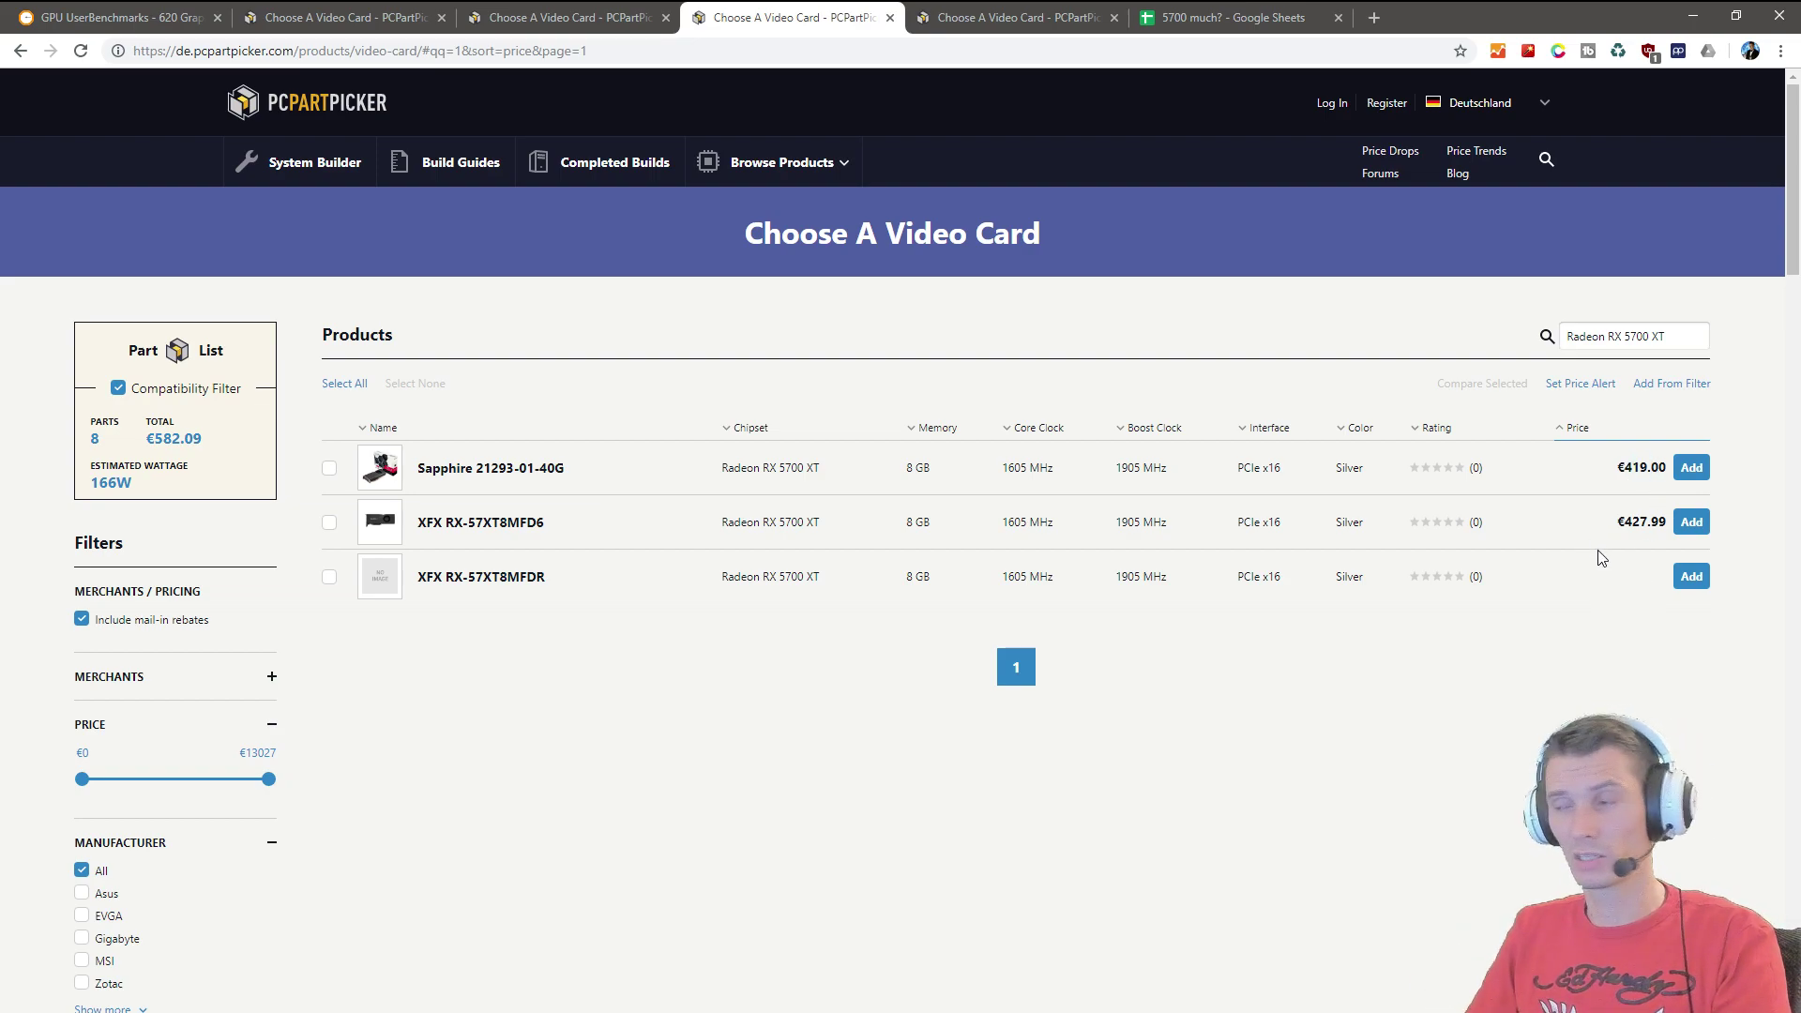
left_click_drag(1633, 469, 1796, 477)
left_click(1734, 478)
left_click(1765, 473)
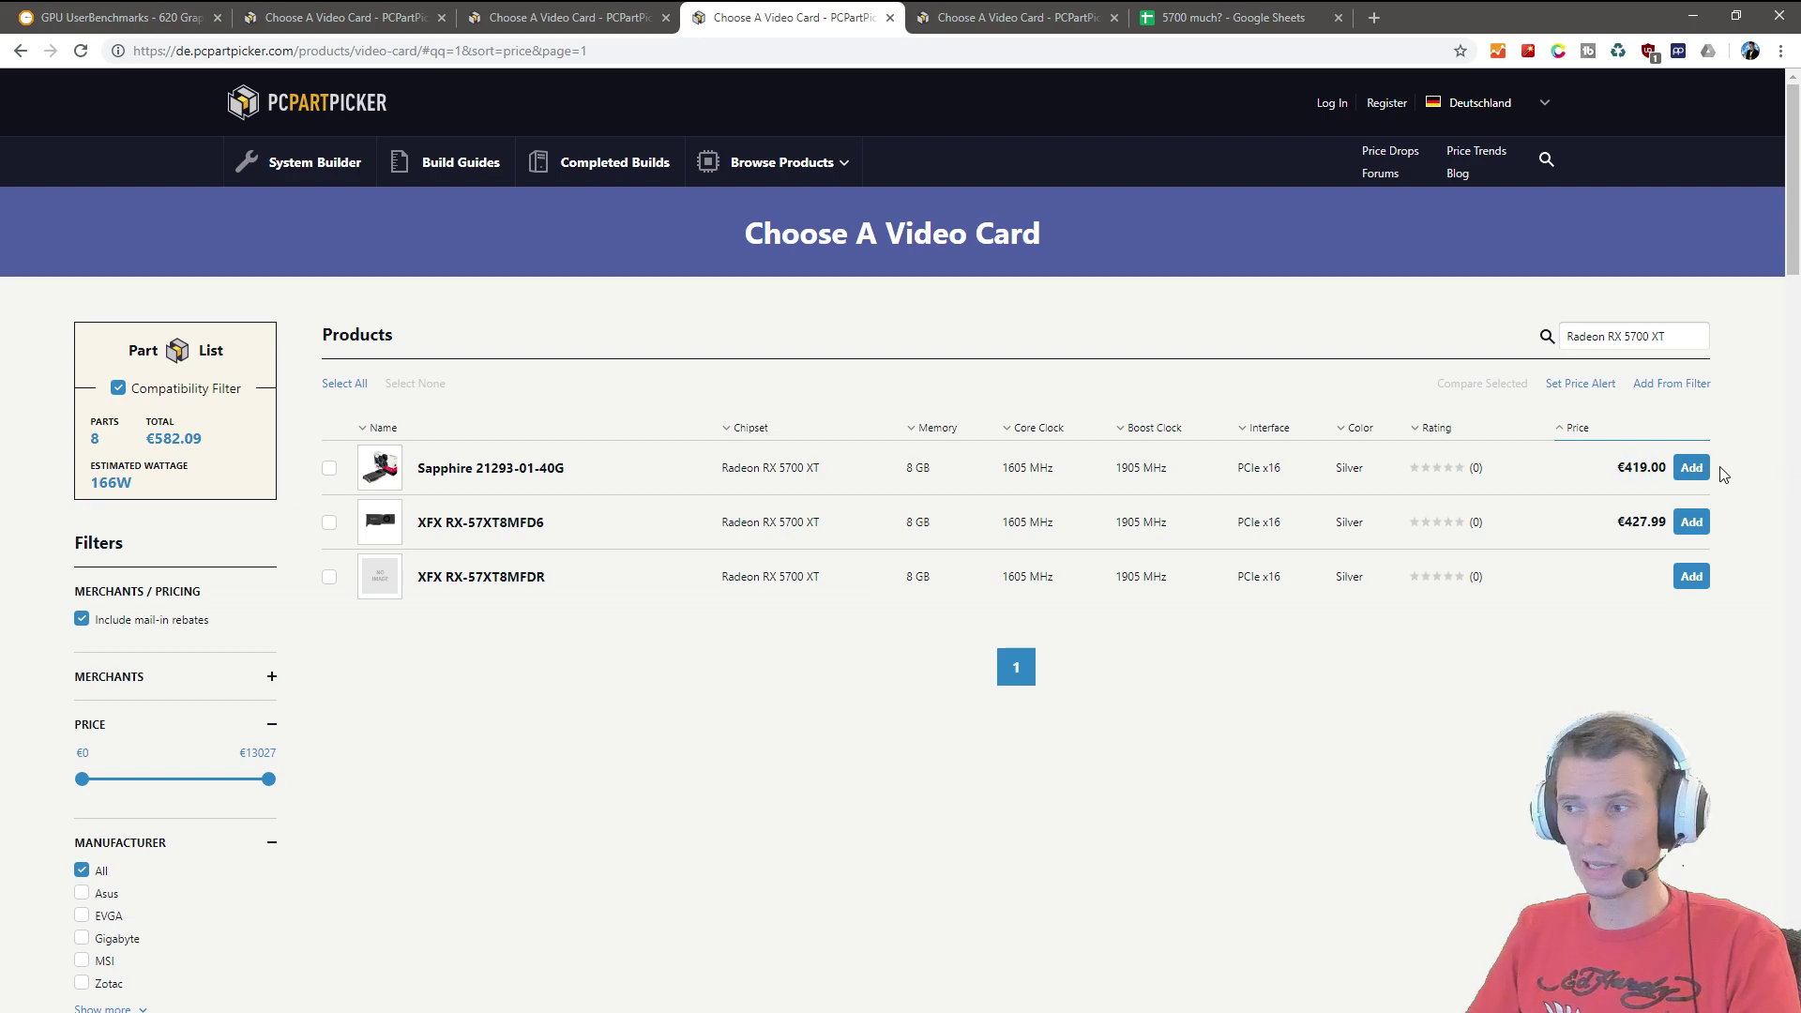
Step: Compare the Radeon RX 5700 XT prices across the United Kingdom, German and United States PCPartPicker pages
left_click(1091, 11)
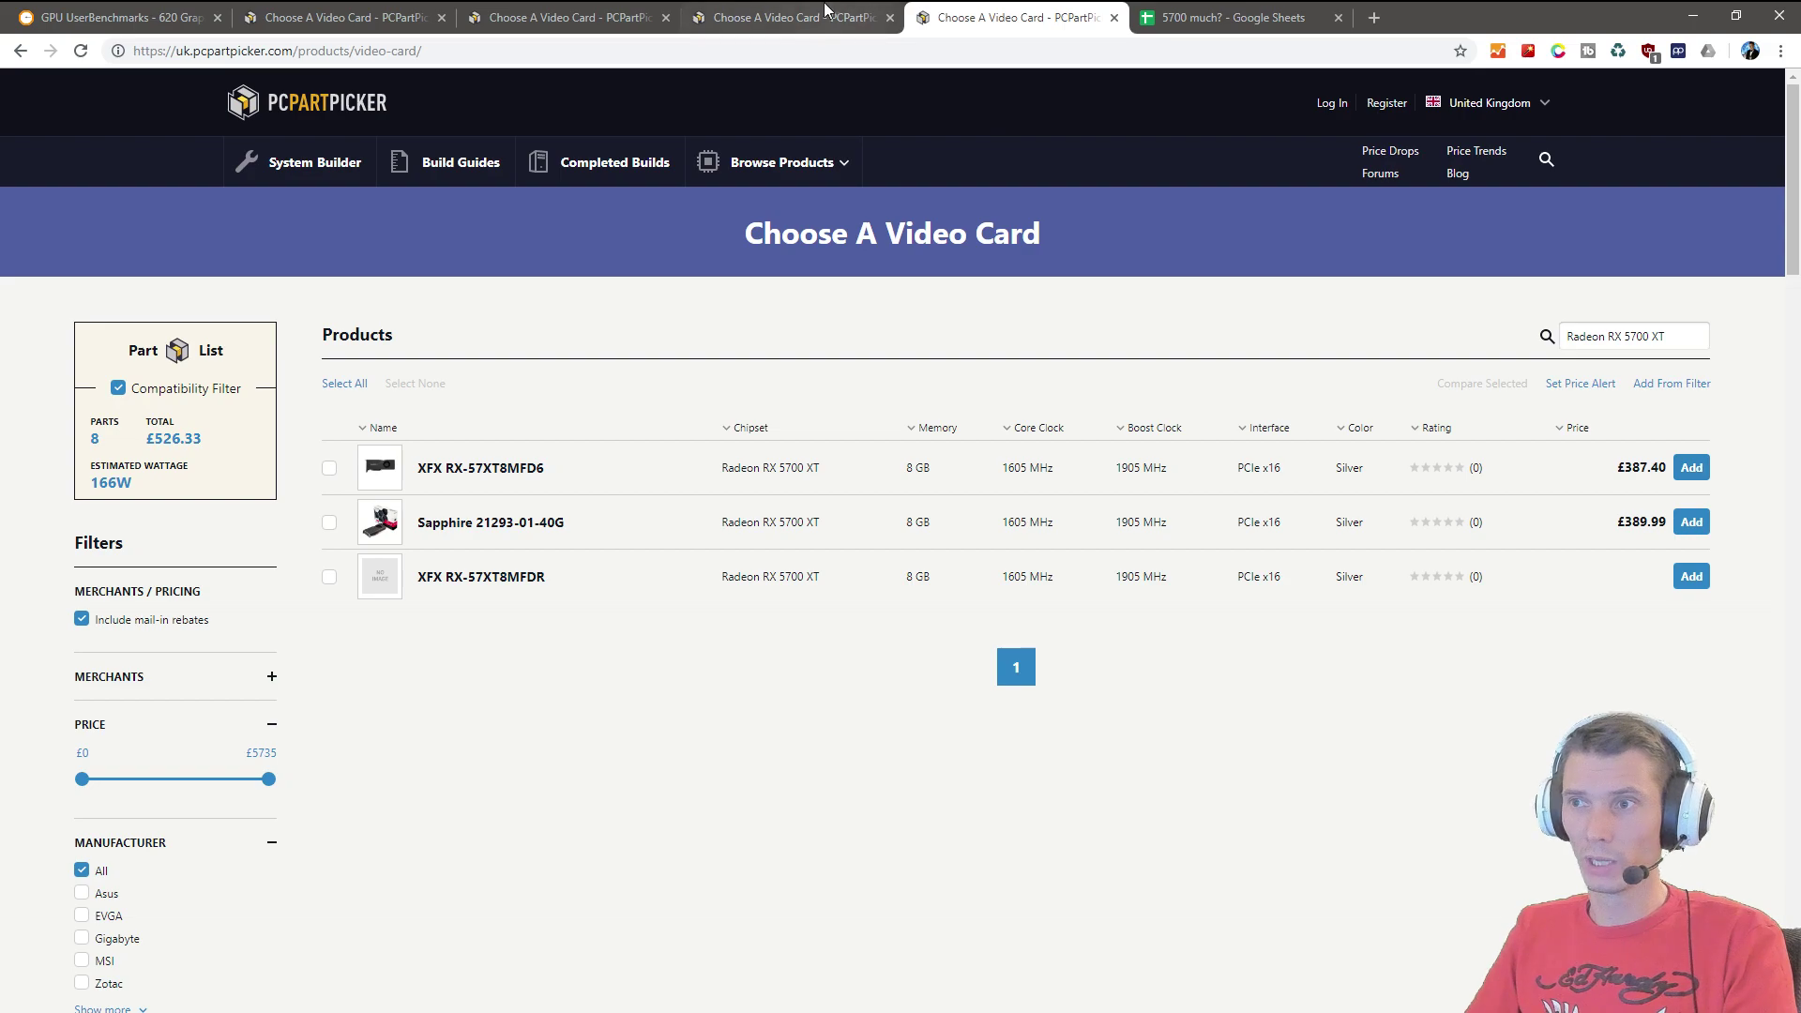
key("ctrl+shift+Tab")
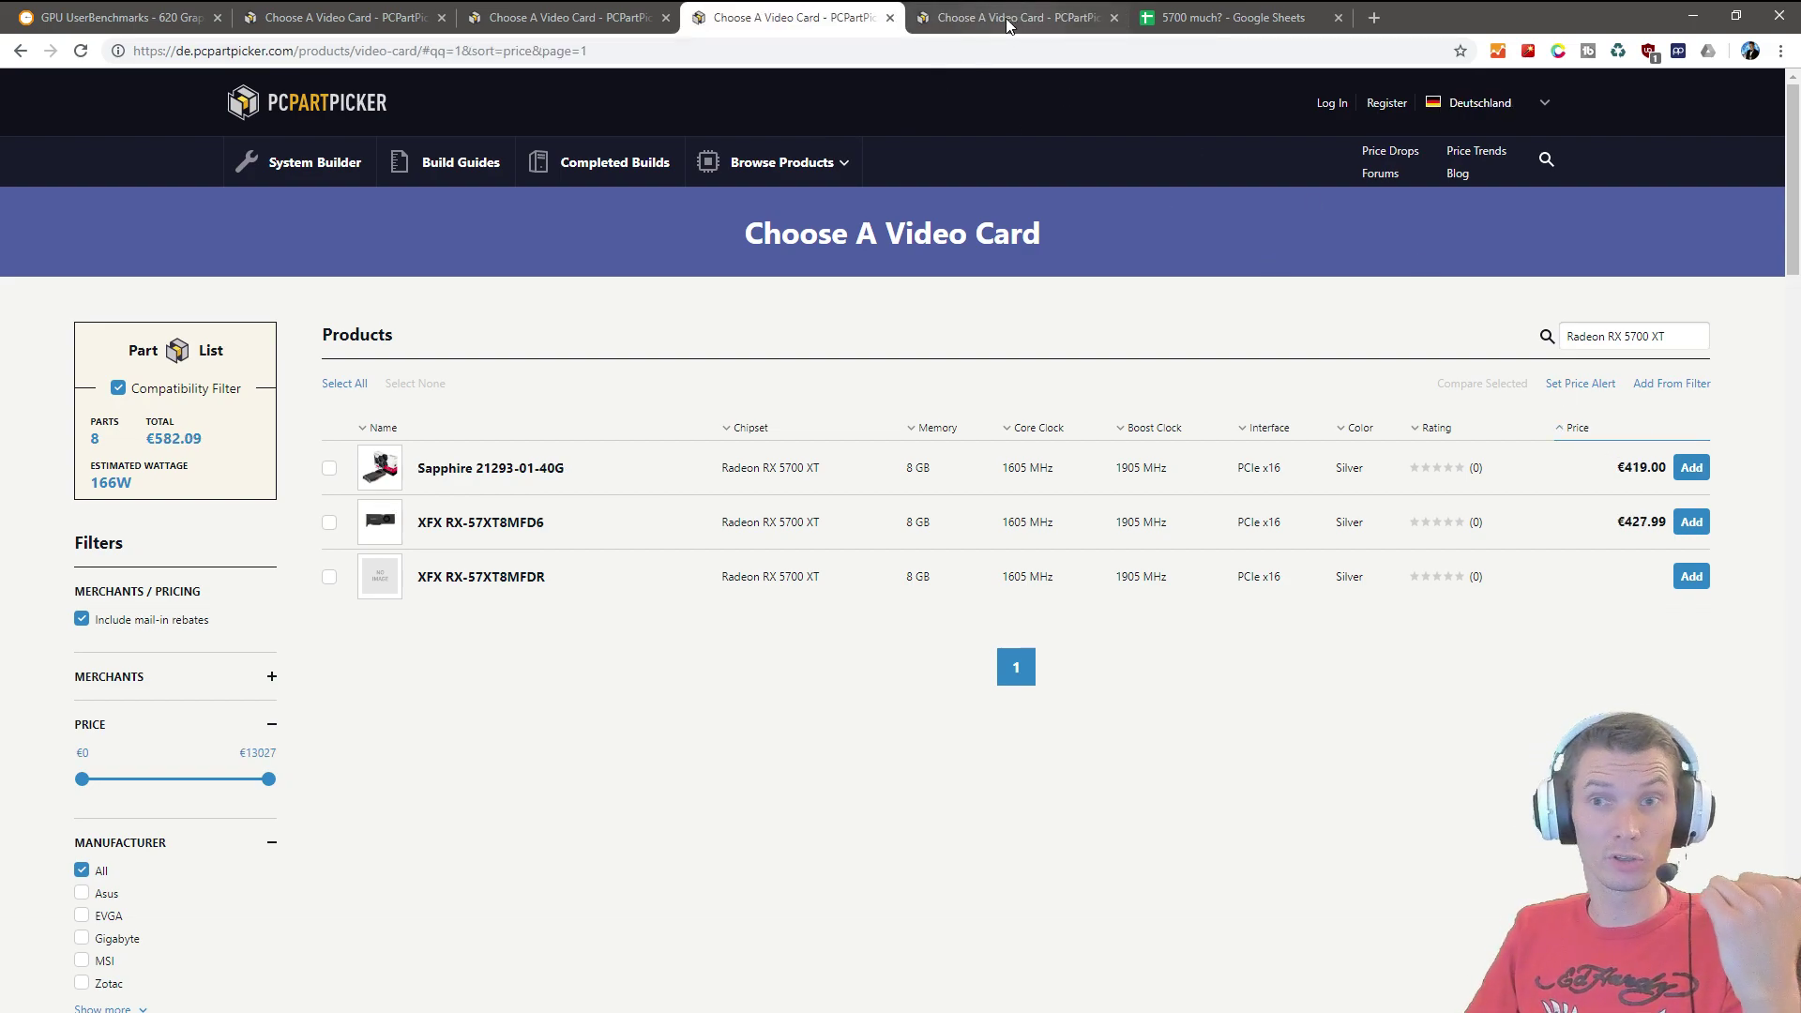
key("ctrl+shift+Tab")
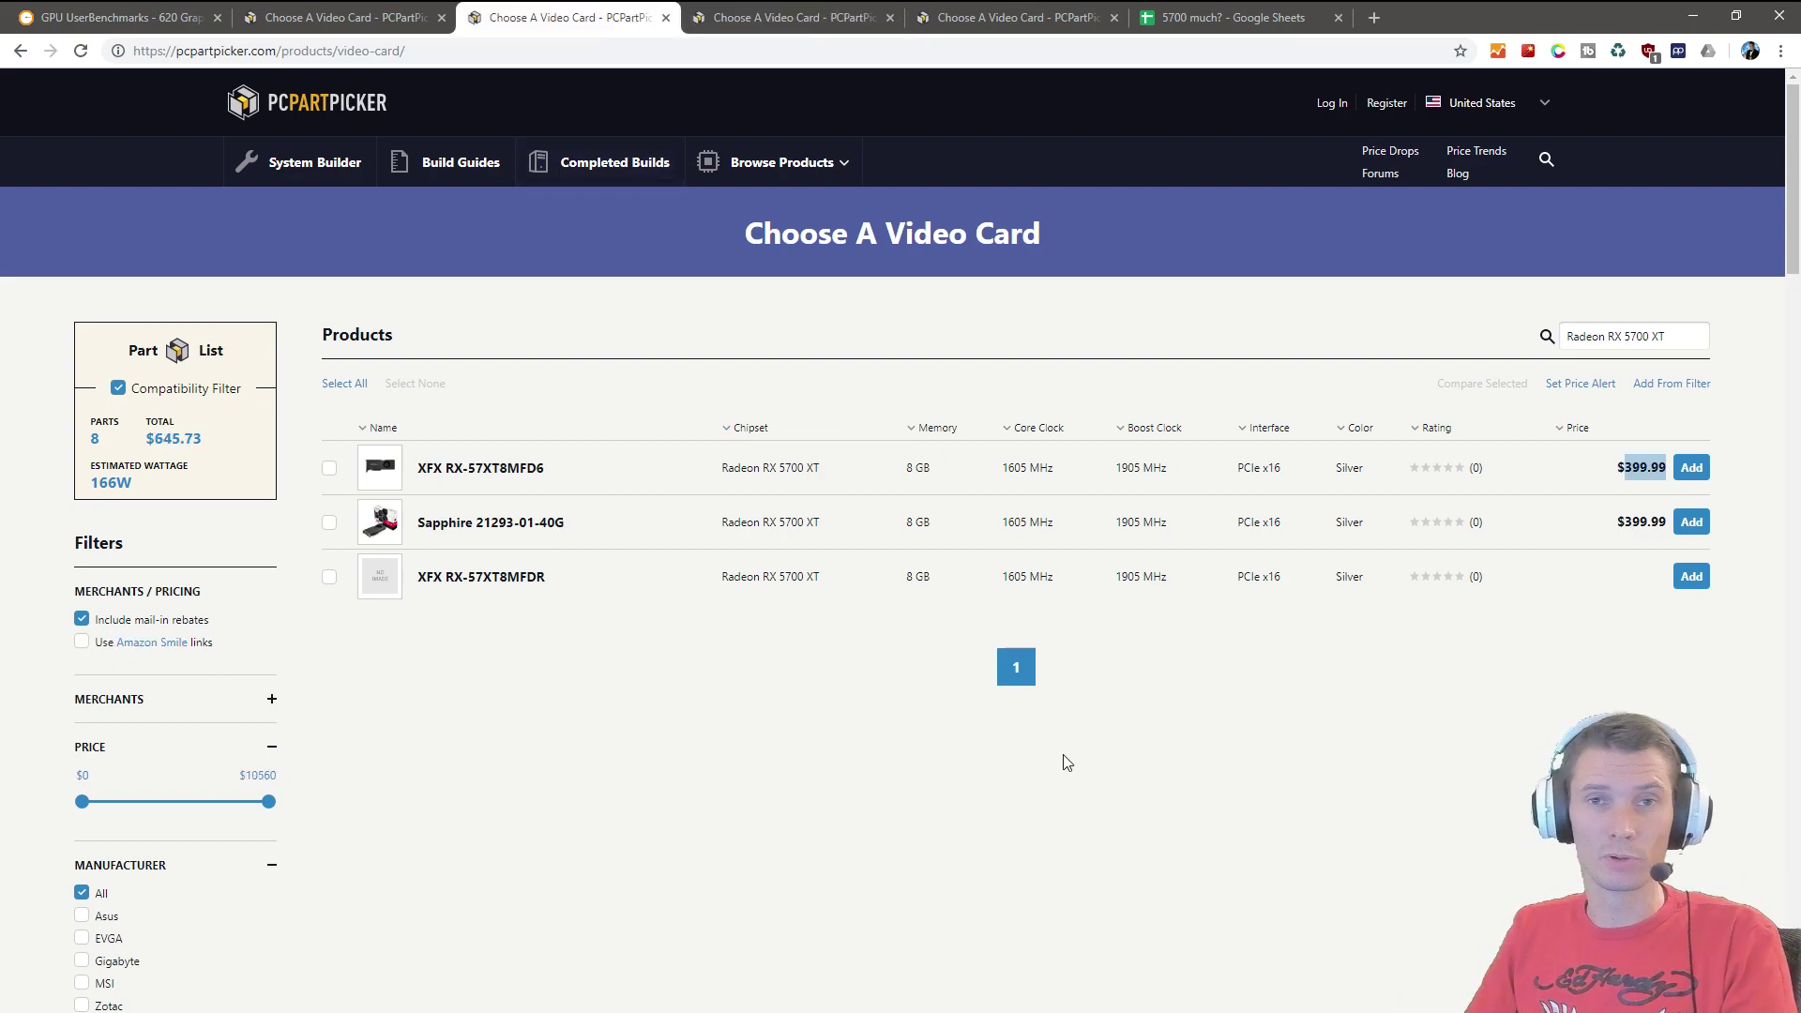
left_click(1149, 799)
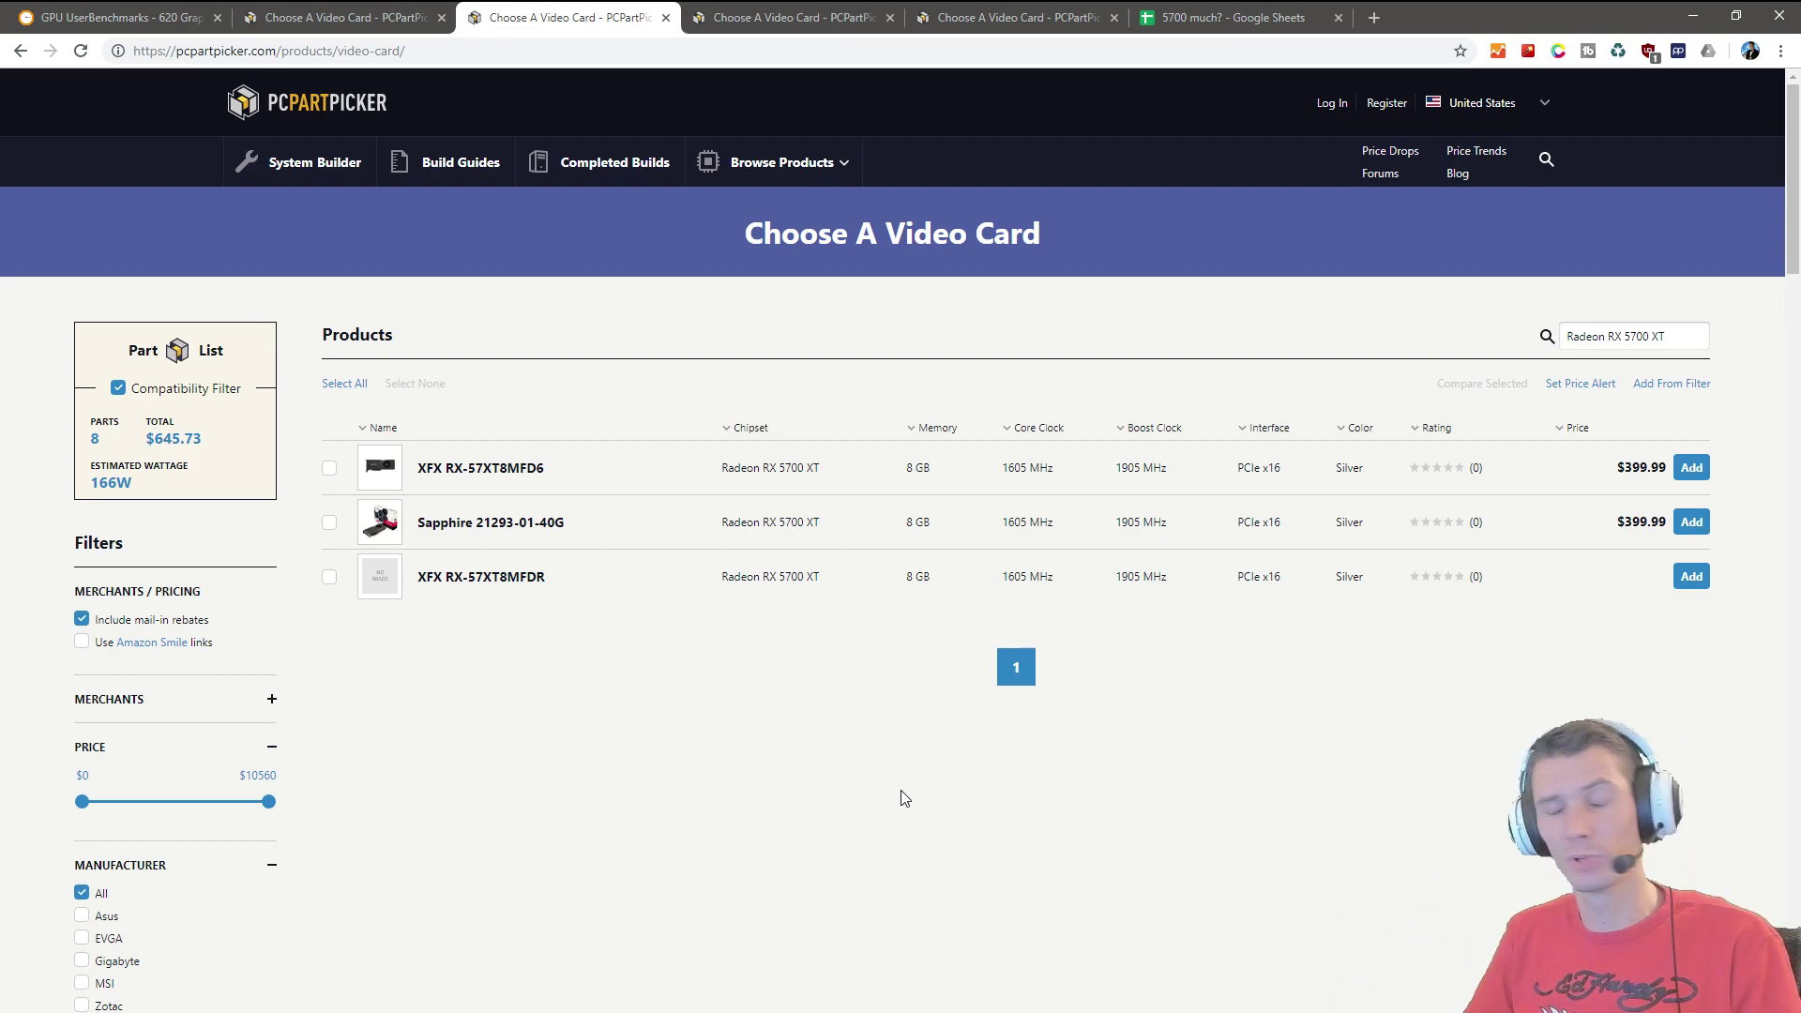
left_click(825, 19)
left_click(1029, 21)
left_click(797, 17)
left_click(1012, 16)
Step: Switch to the "5700 much?" spreadsheet in Google Sheets and review the second table's Price USD column
left_click(1228, 17)
left_click(1367, 758)
left_click(891, 238)
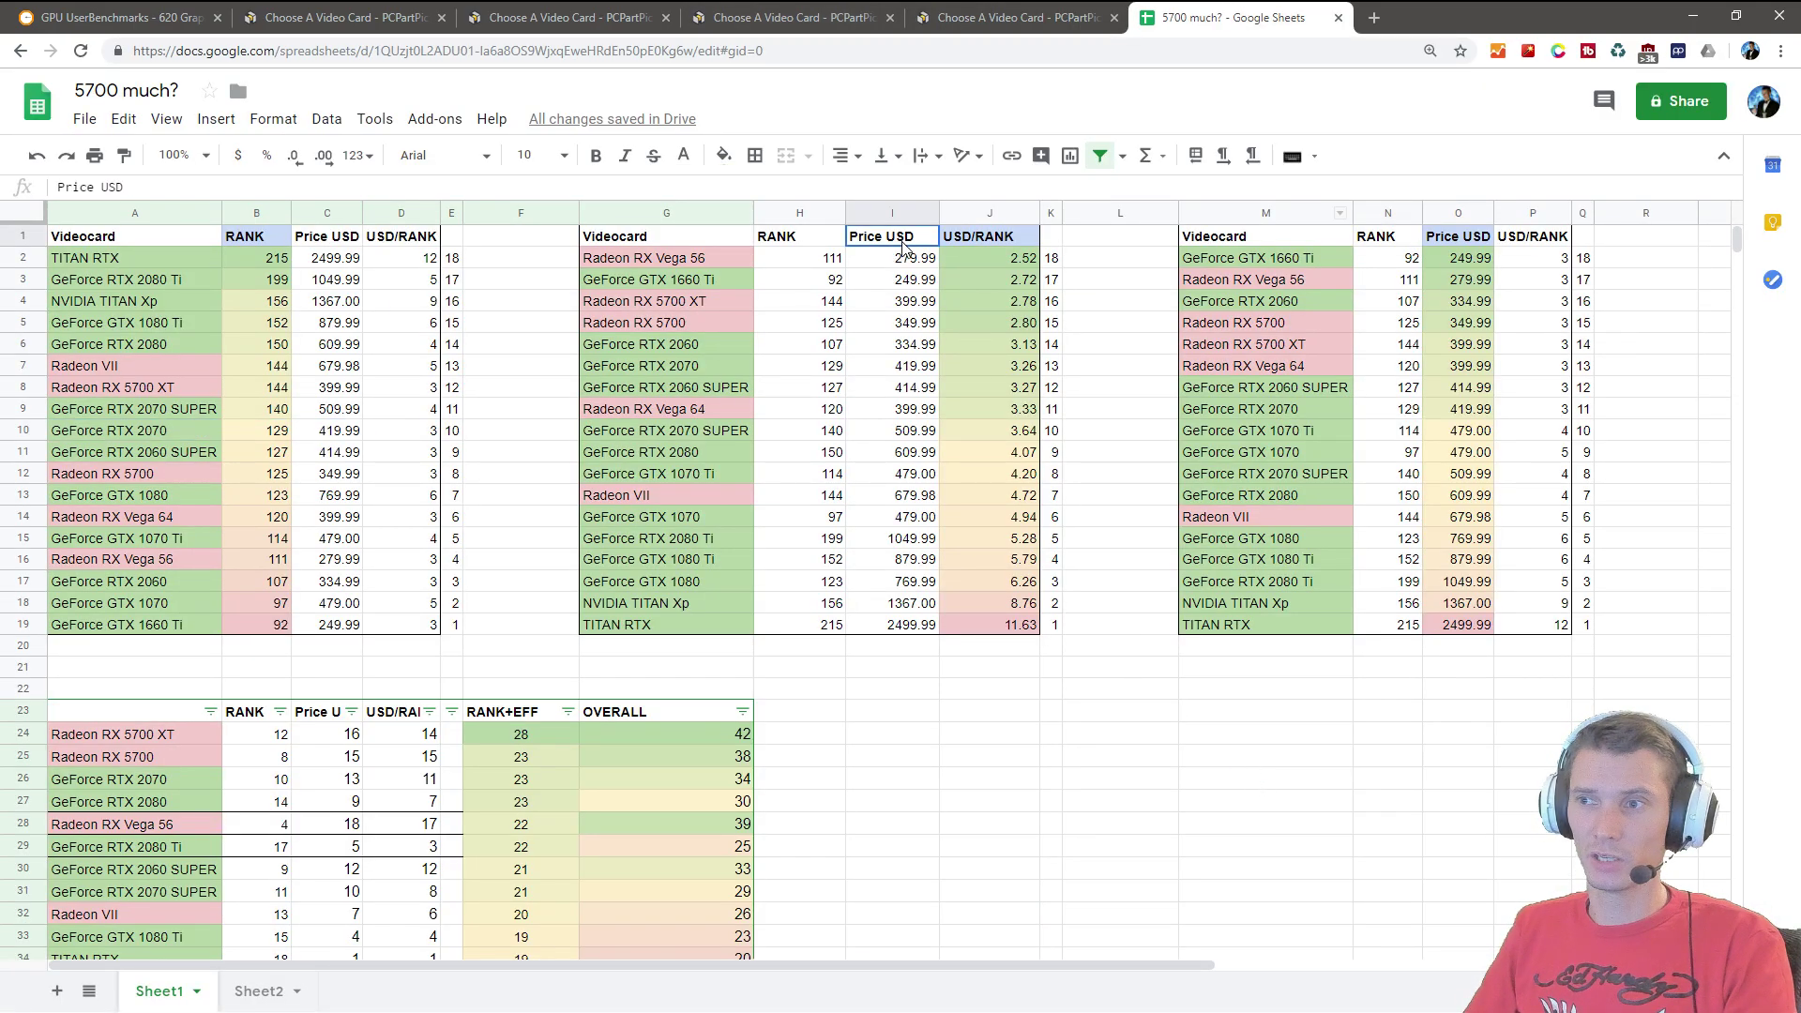
left_click_drag(912, 609, 905, 259)
left_click(1013, 712)
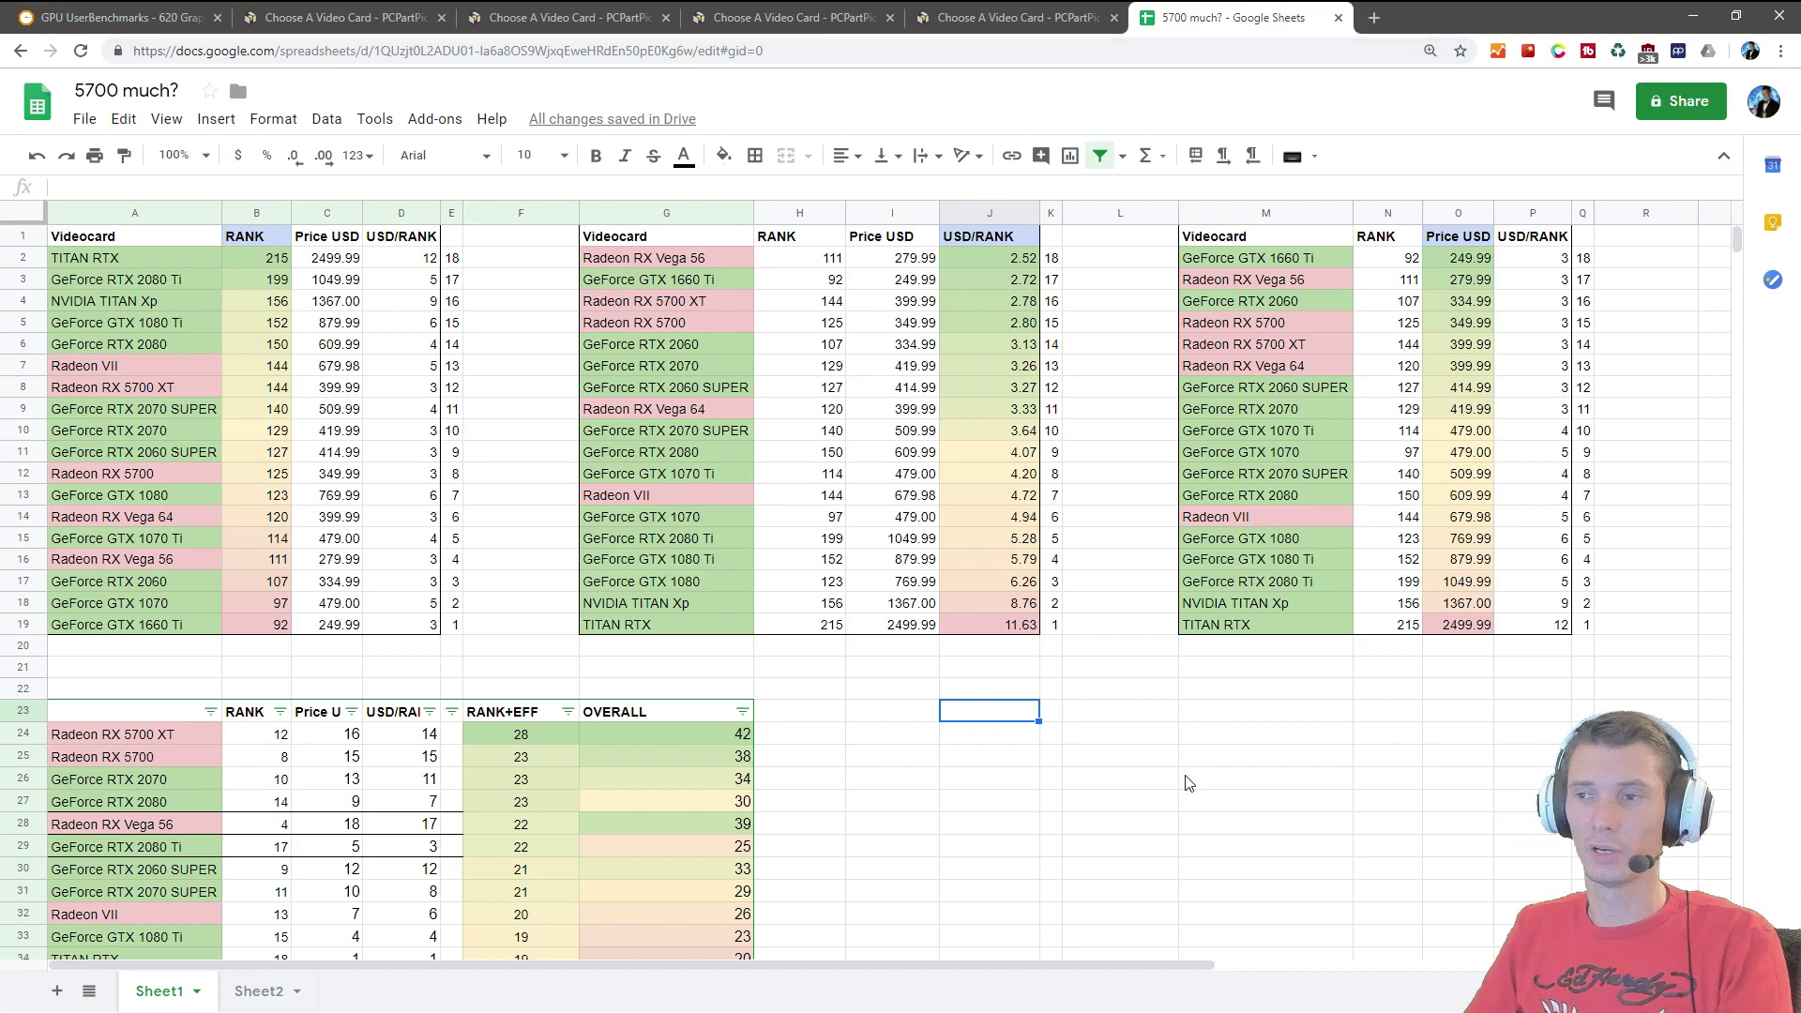
left_click(1049, 762)
left_click(907, 734)
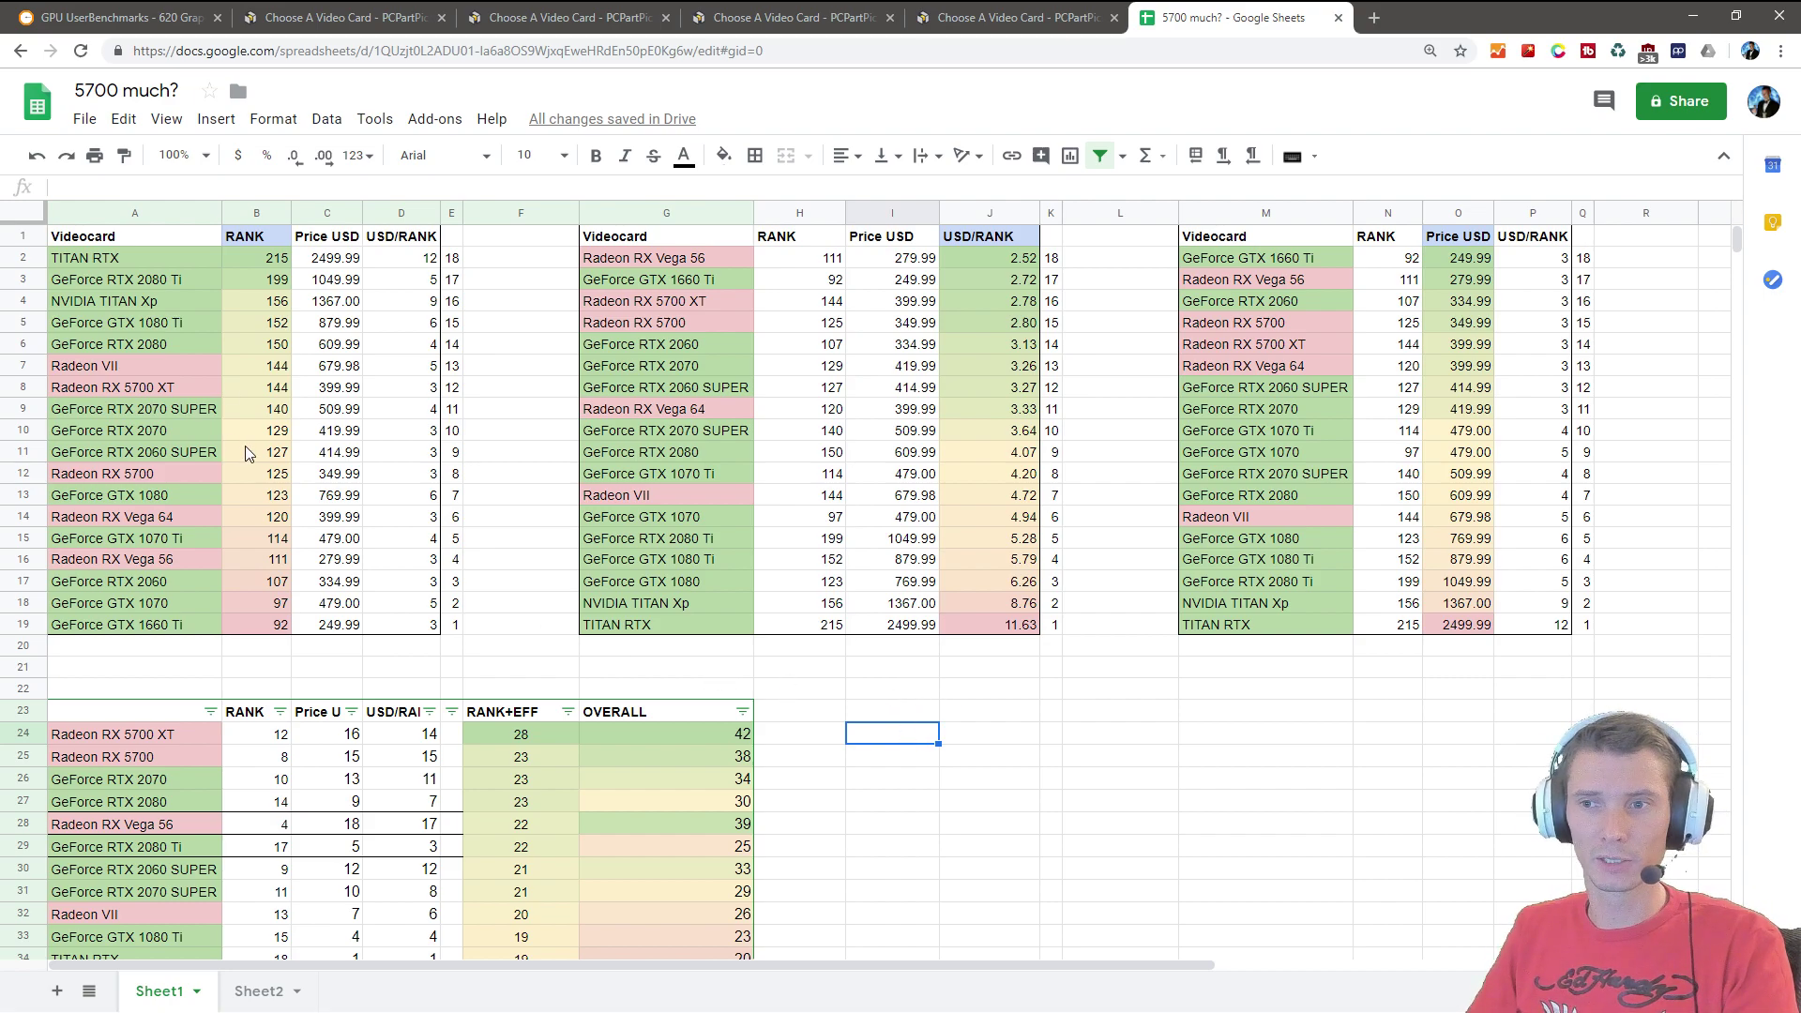
Step: Review the first table's Videocard column and compare it with the other two card tables
left_click_drag(178, 253, 156, 626)
left_click(380, 688)
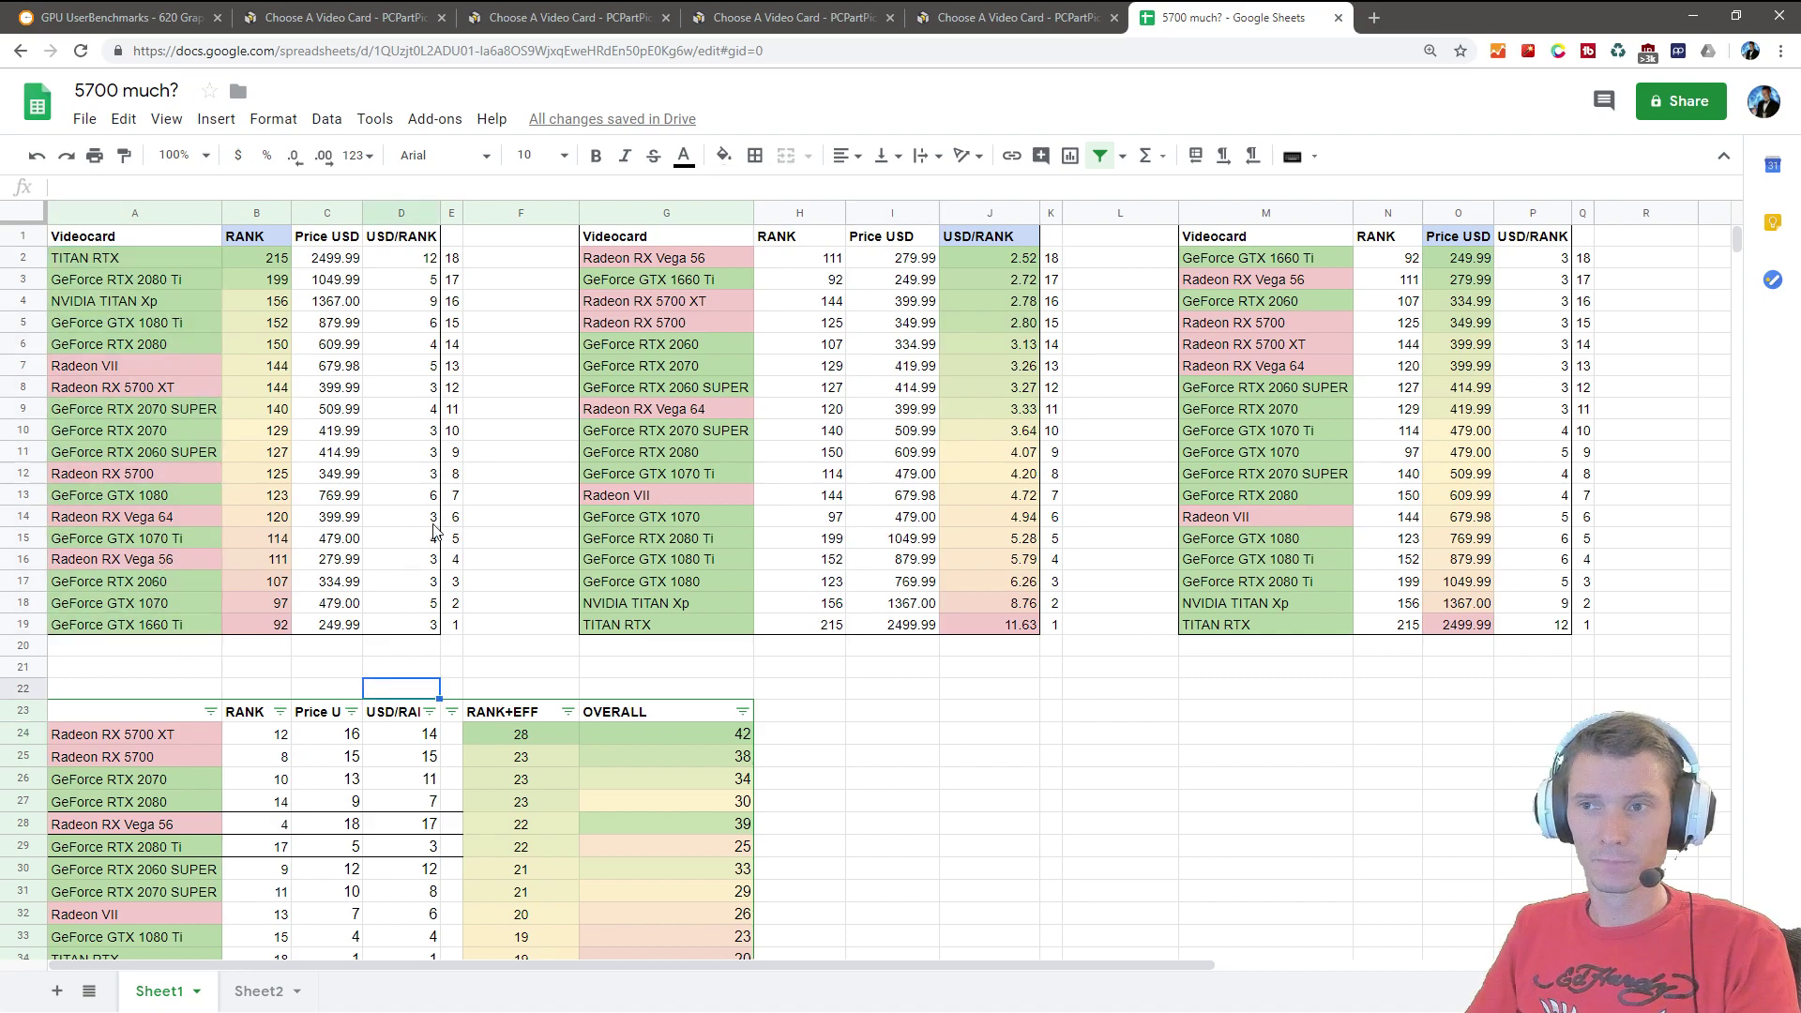
left_click(280, 353)
left_click(800, 665)
left_click(1285, 366)
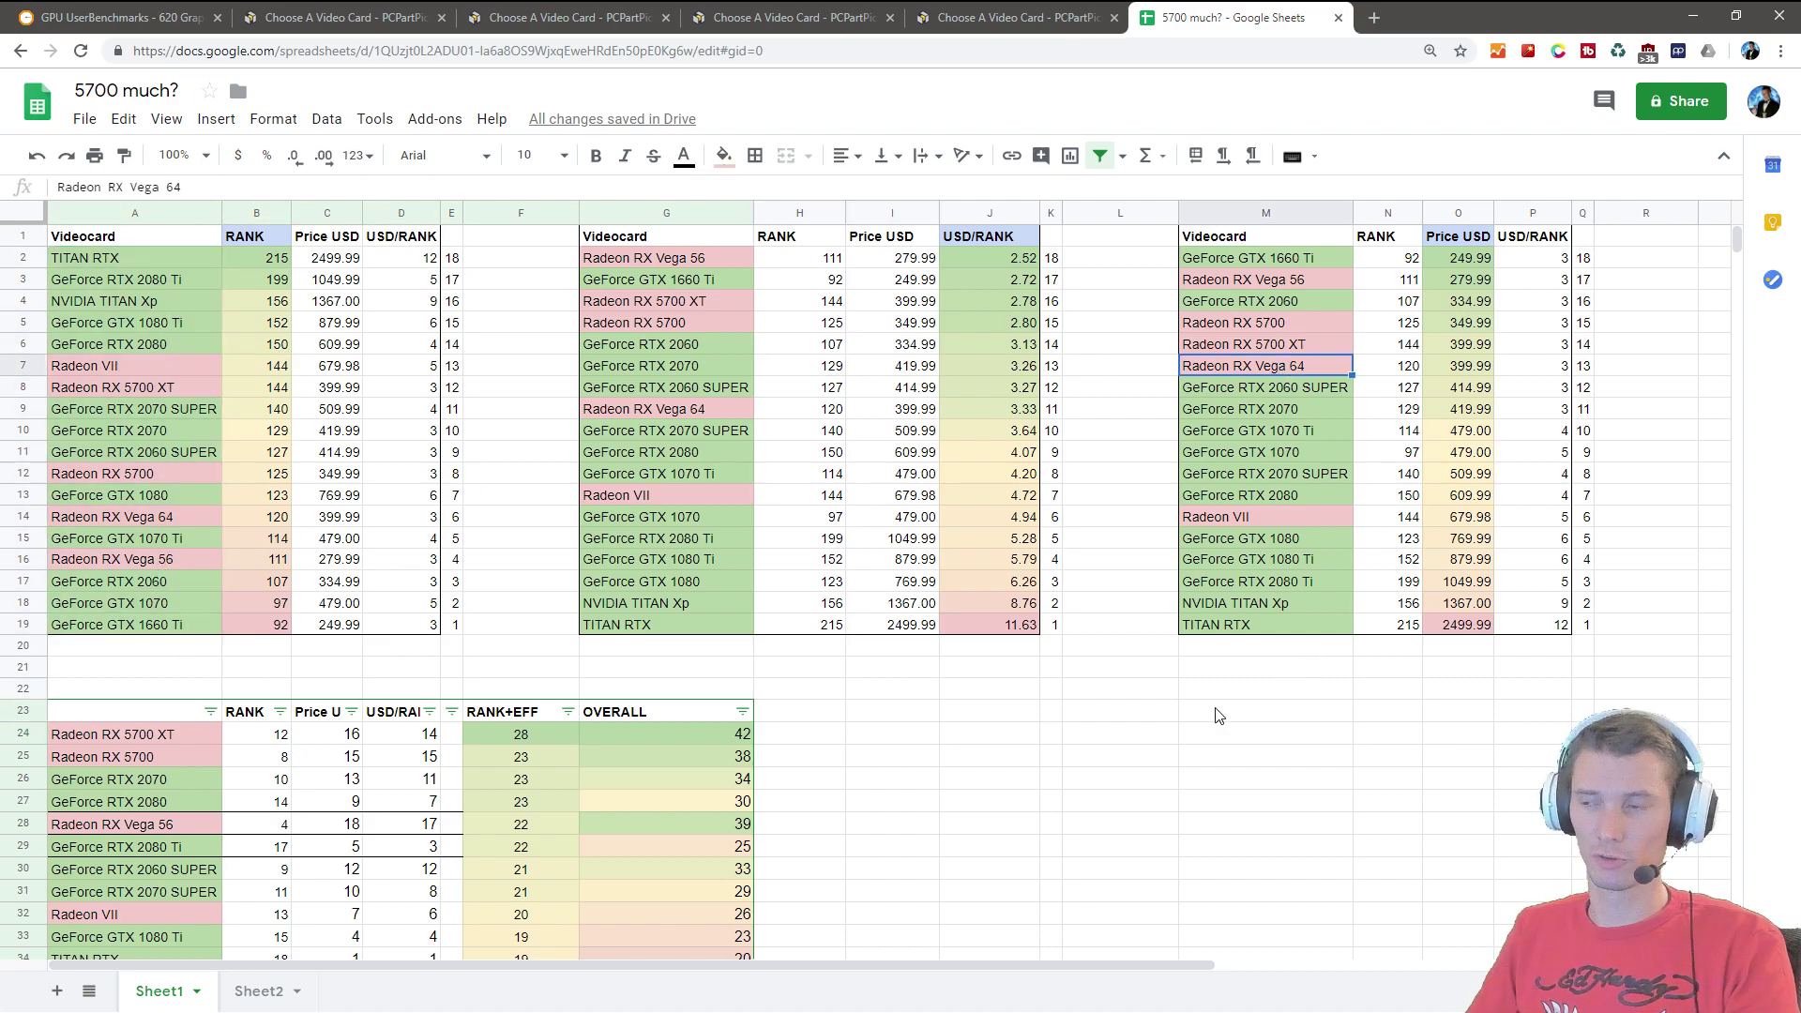
left_click(1120, 734)
Step: Examine the first table's RANK column and its TITAN RTX row
mouse_move(253, 237)
left_mouse_down()
mouse_move(279, 645)
mouse_move(300, 261)
mouse_move(268, 236)
left_mouse_up()
left_click(253, 237)
left_click(558, 417)
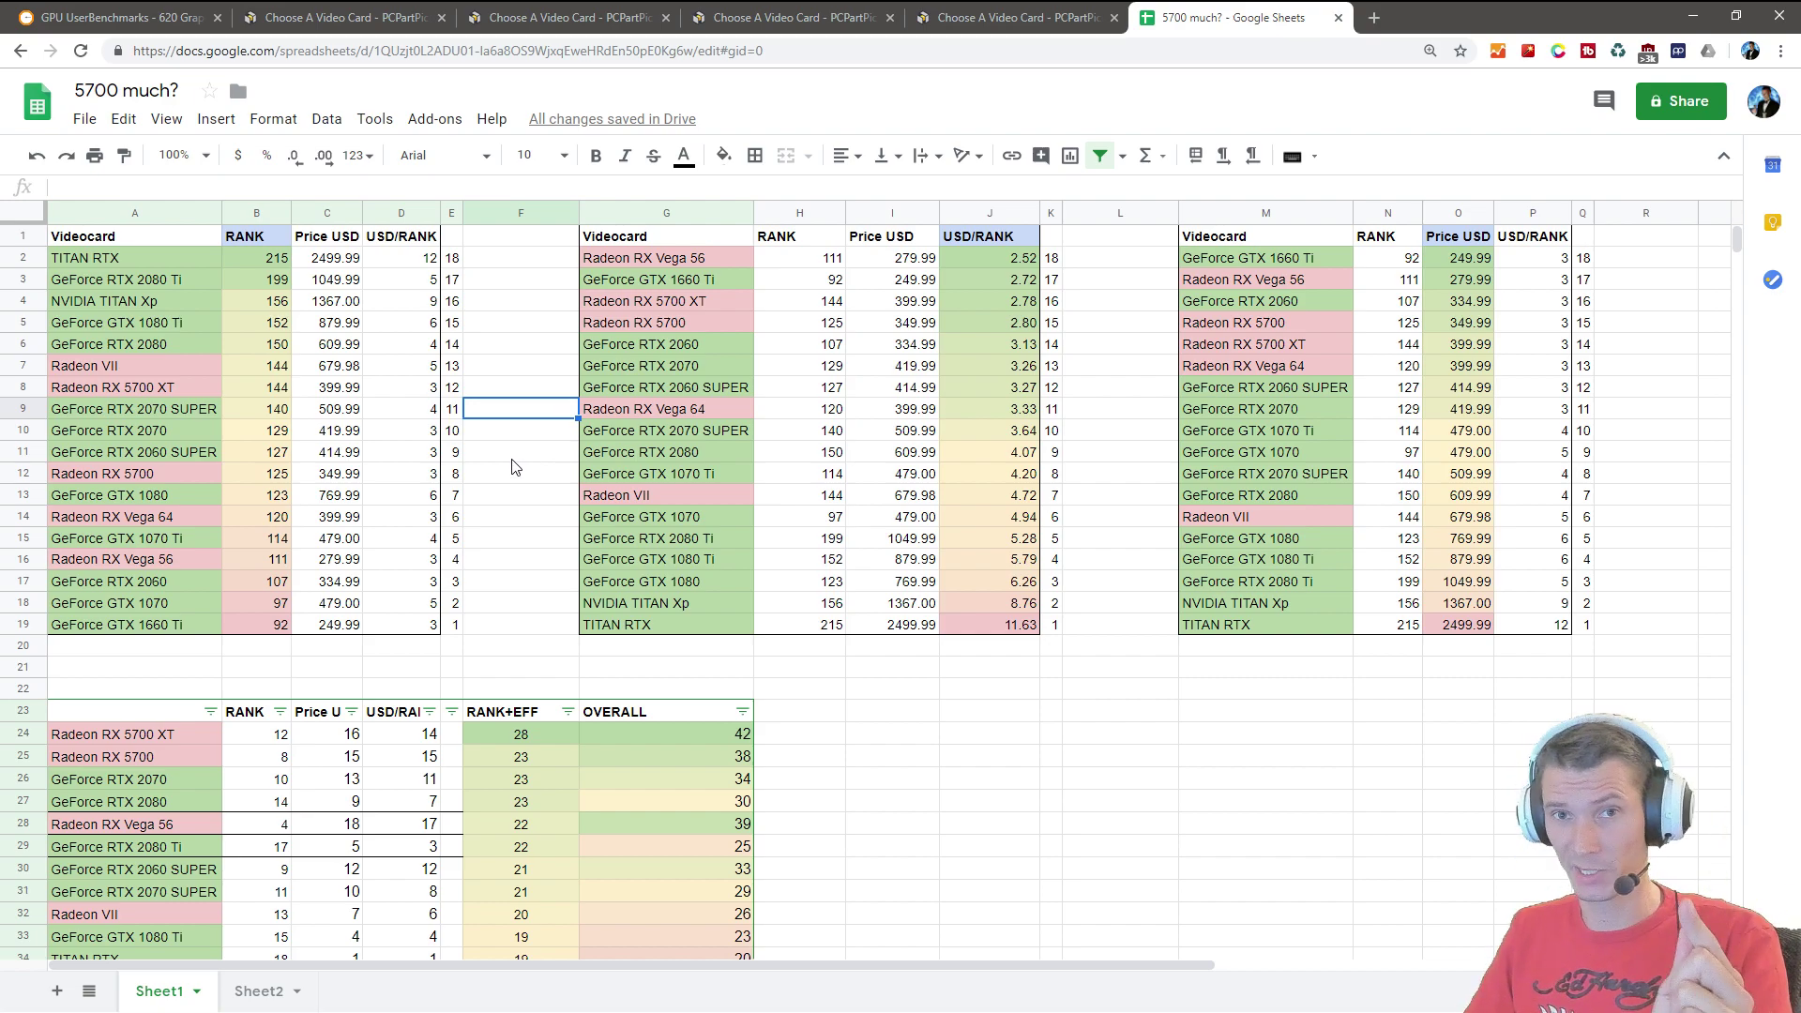
left_click(270, 255)
left_click(167, 268)
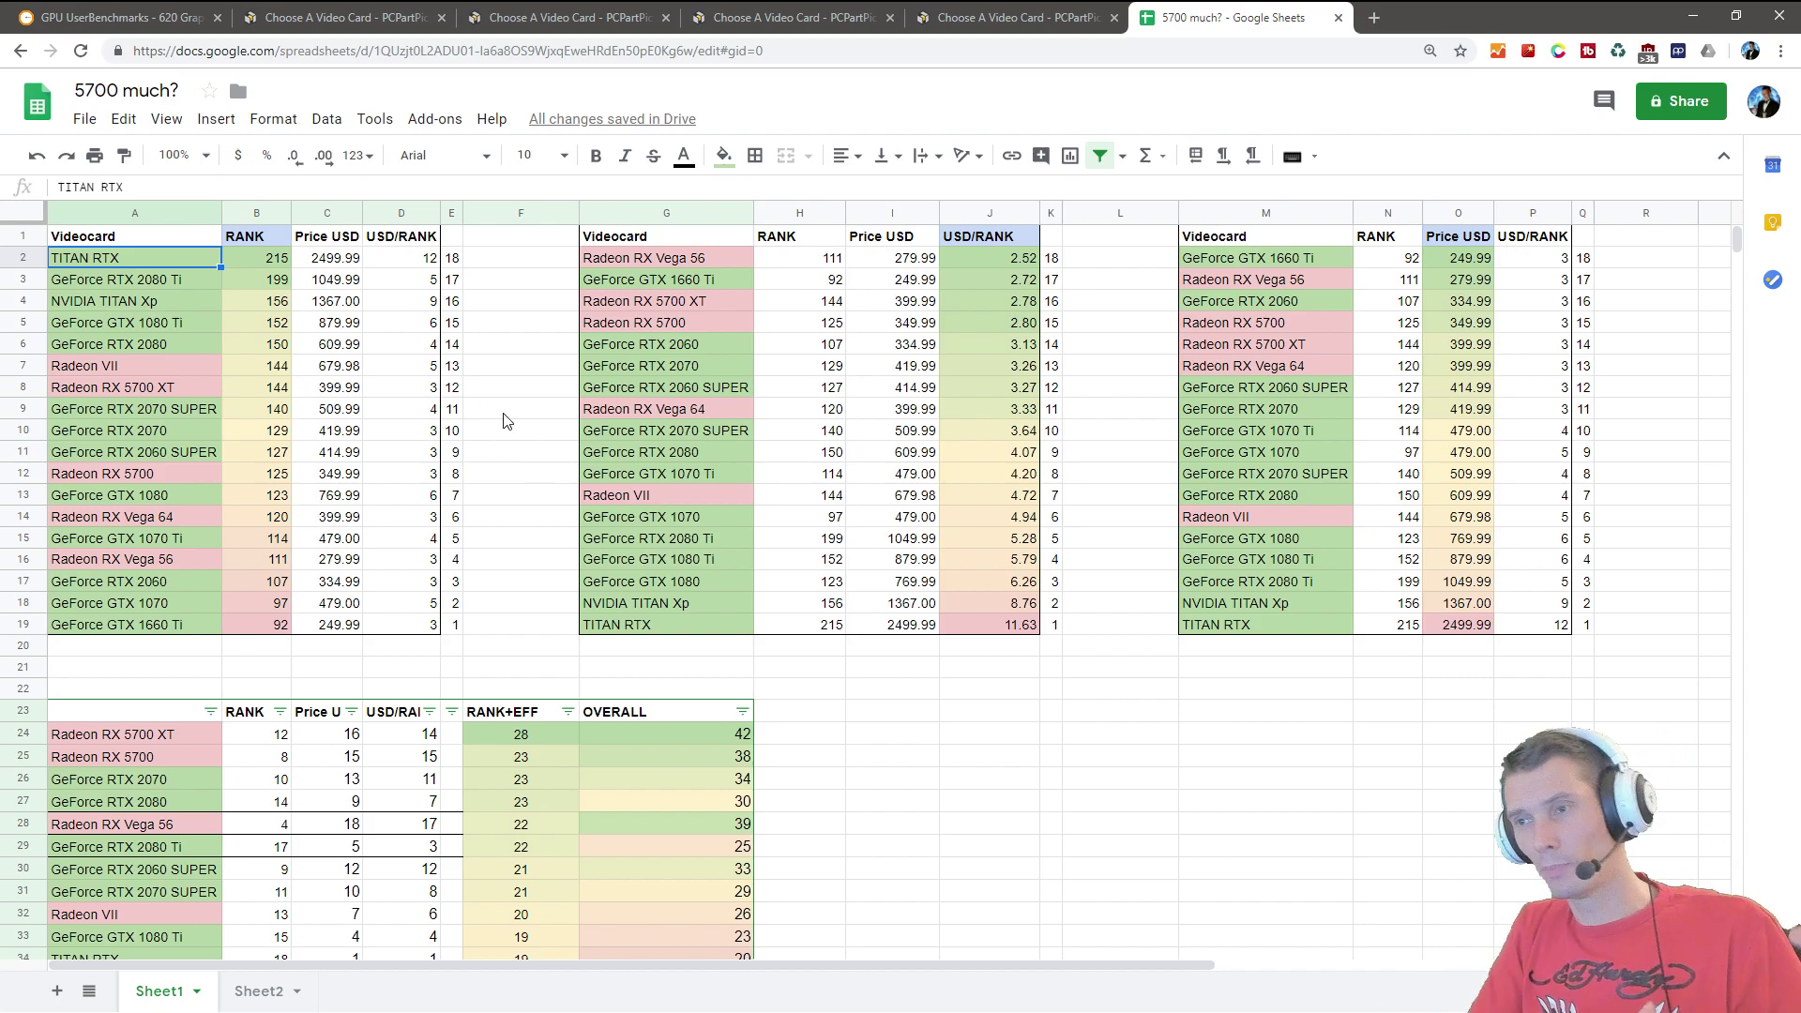
Step: Inspect the USD/RANK formula for the Radeon RX Vega 56 in the second table, leaving it unchanged
left_click(969, 692)
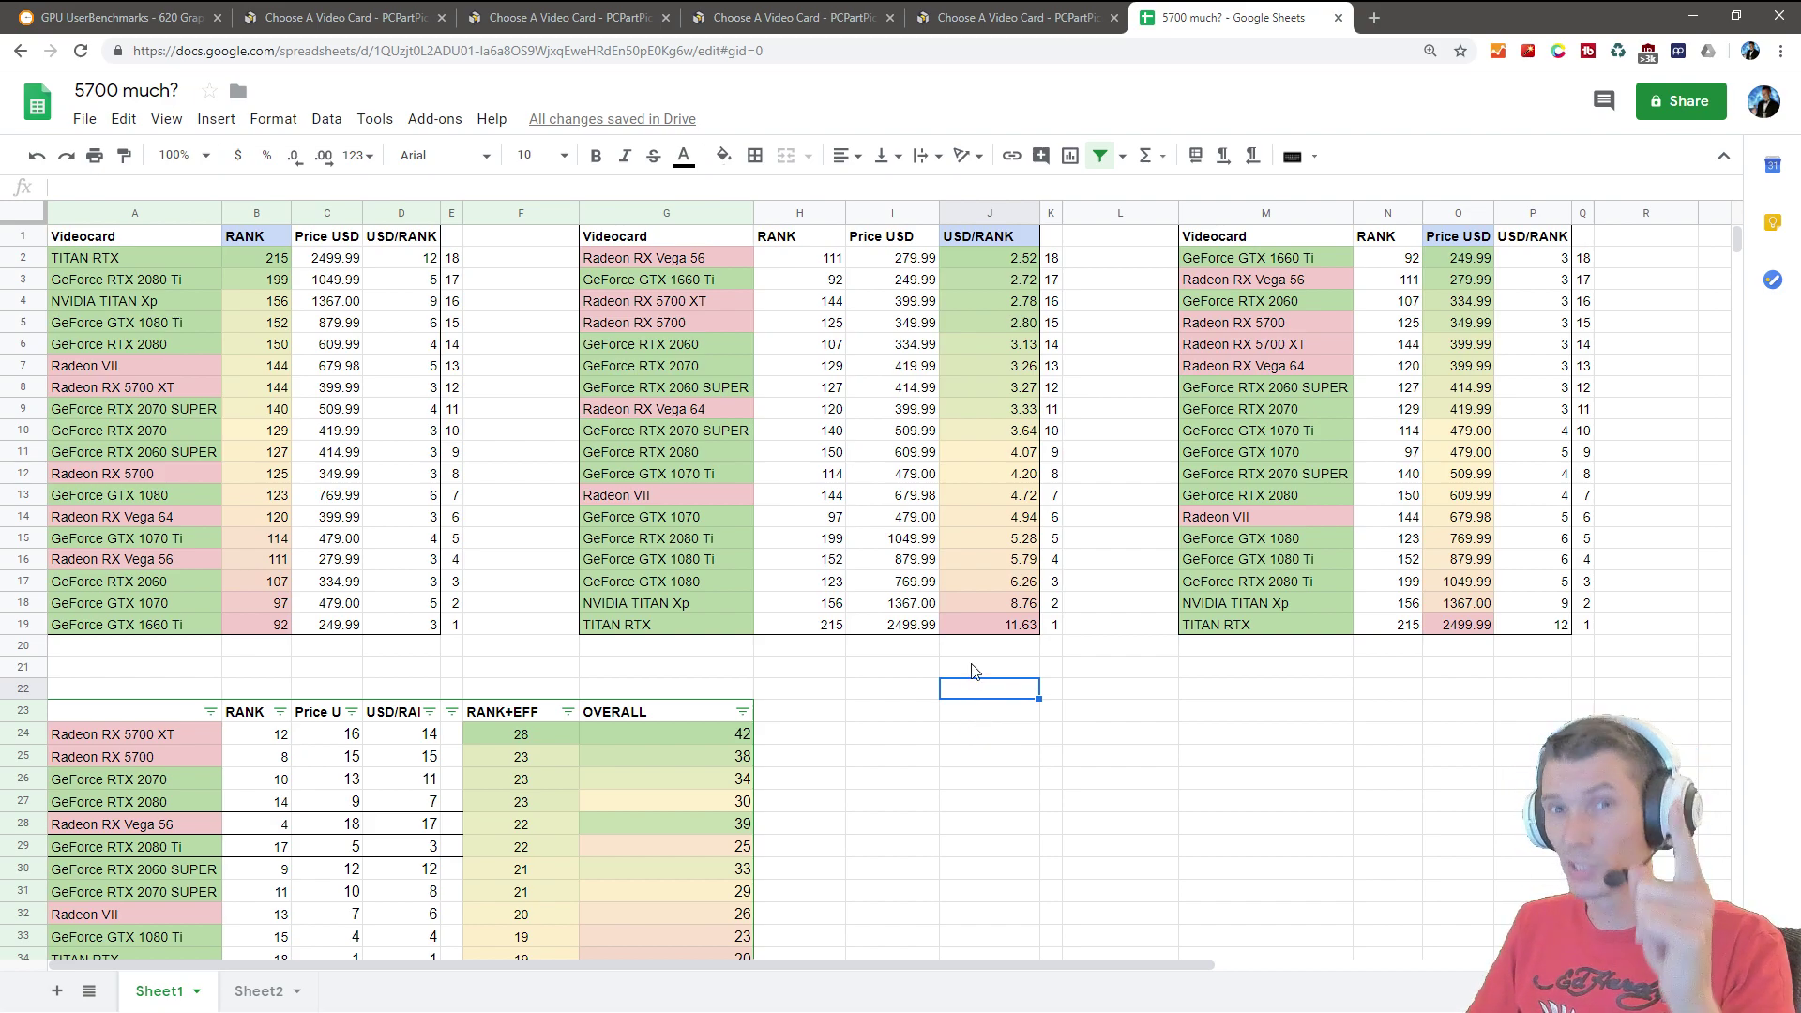
left_click(993, 257)
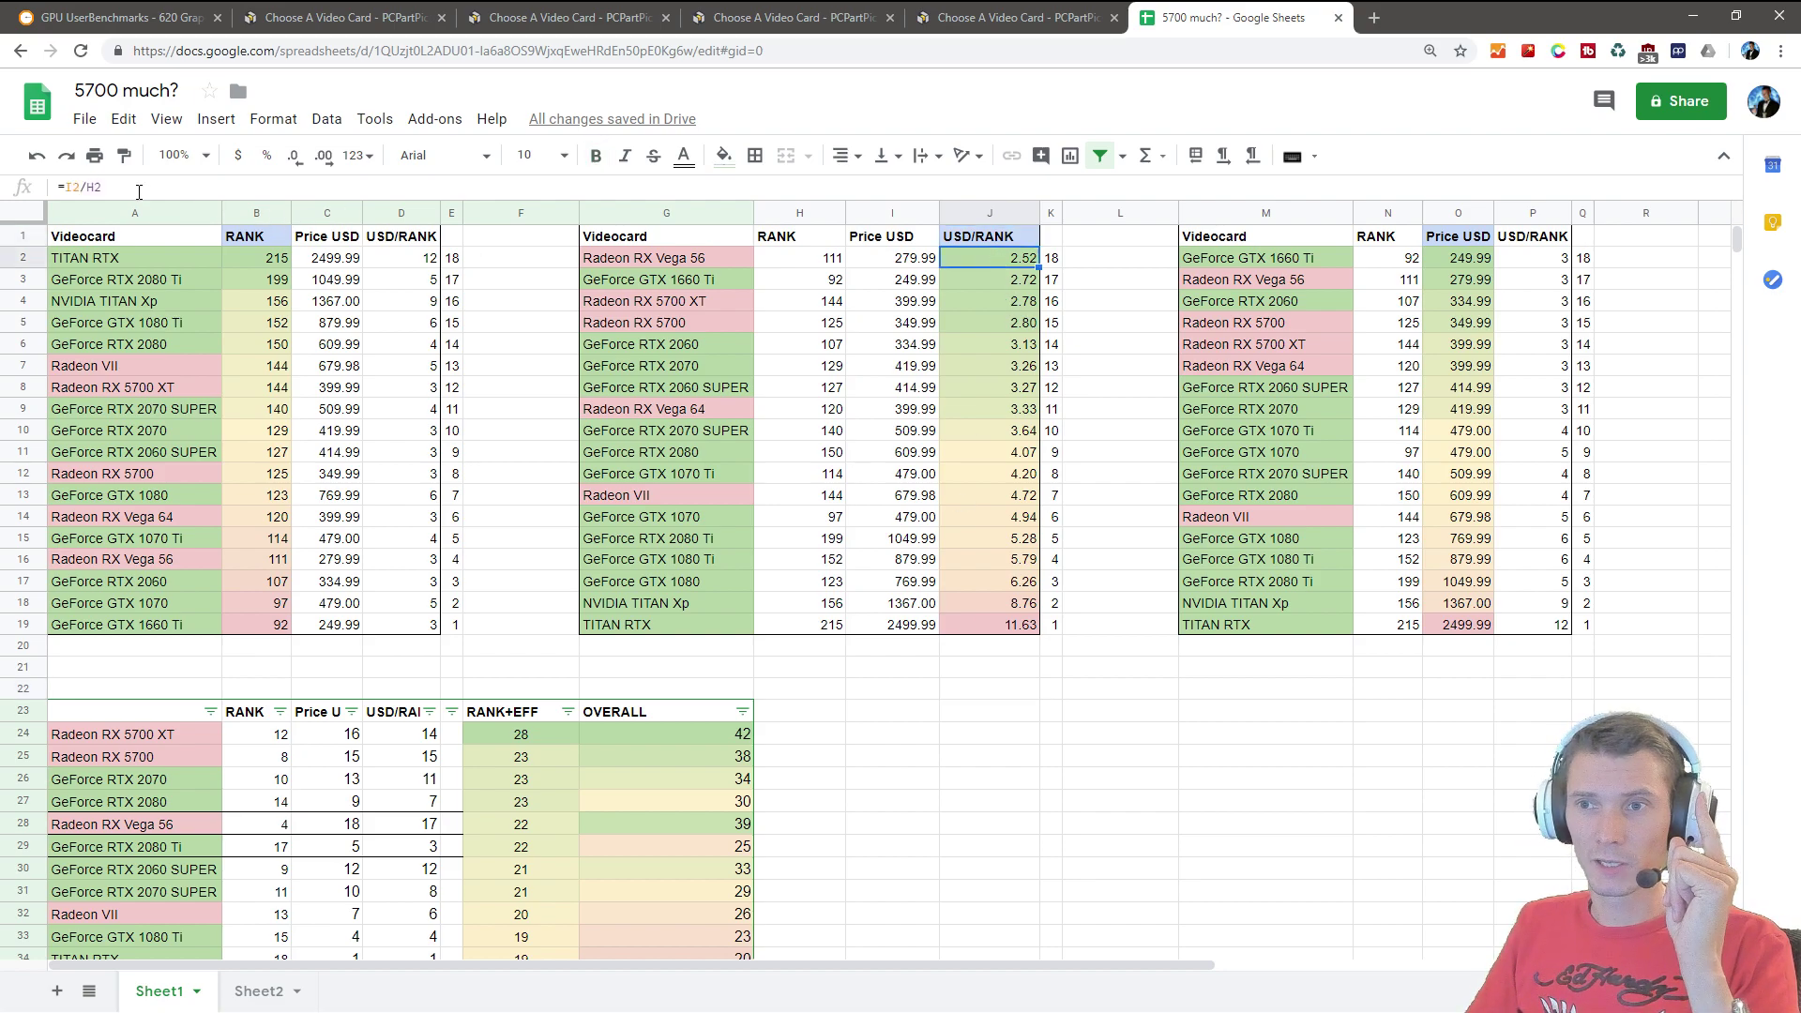
key("Return")
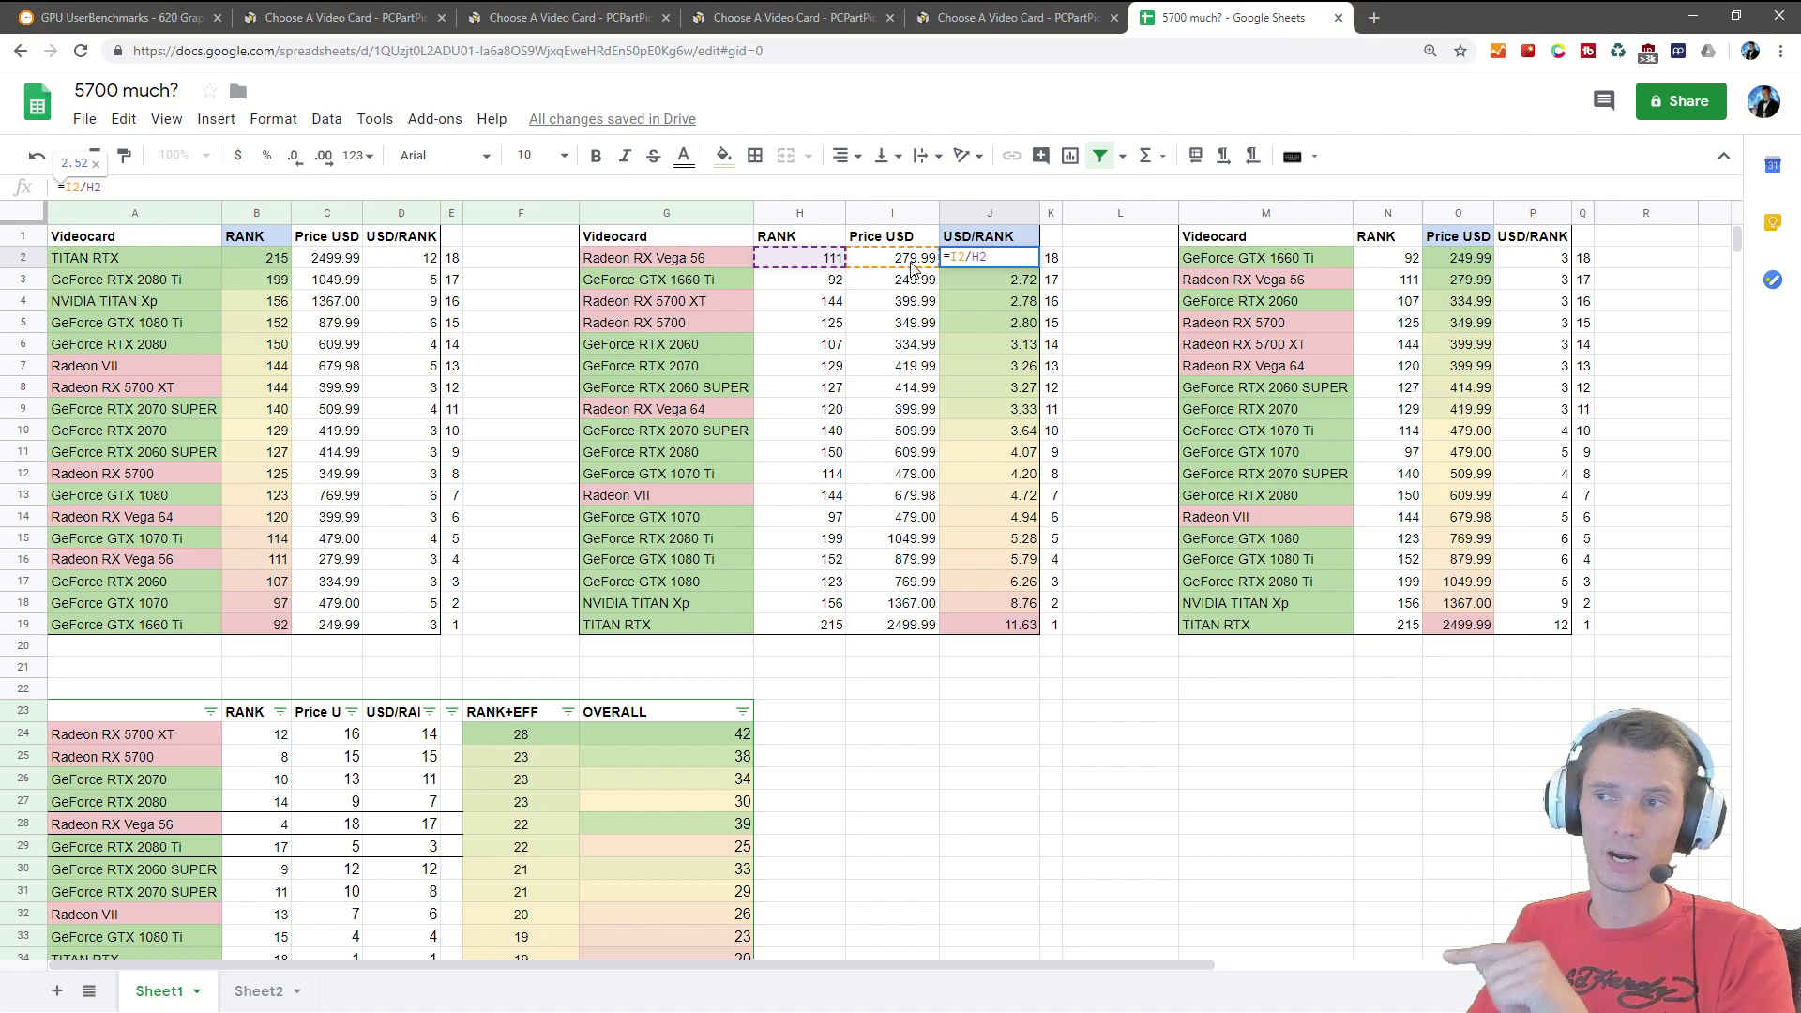
left_click(1112, 608)
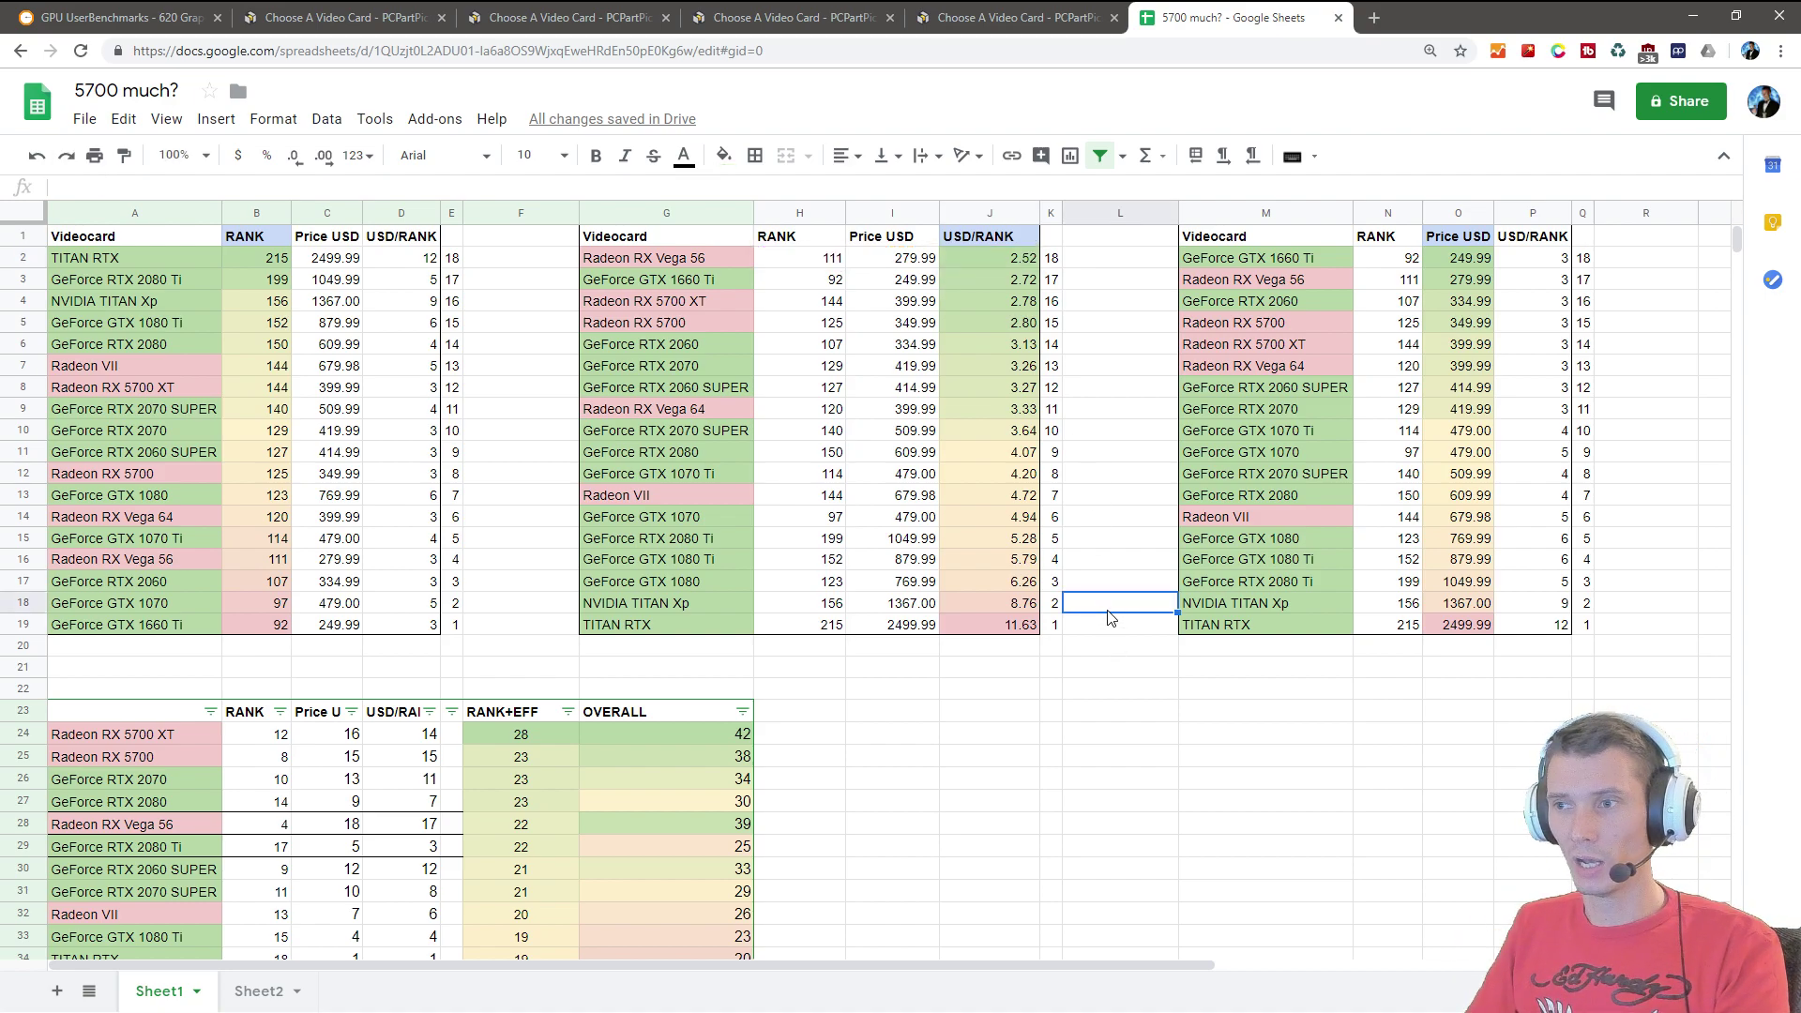
Step: Examine the TITAN RTX's rank, price and USD/RANK value in the second table
left_click(828, 281)
left_click(833, 627)
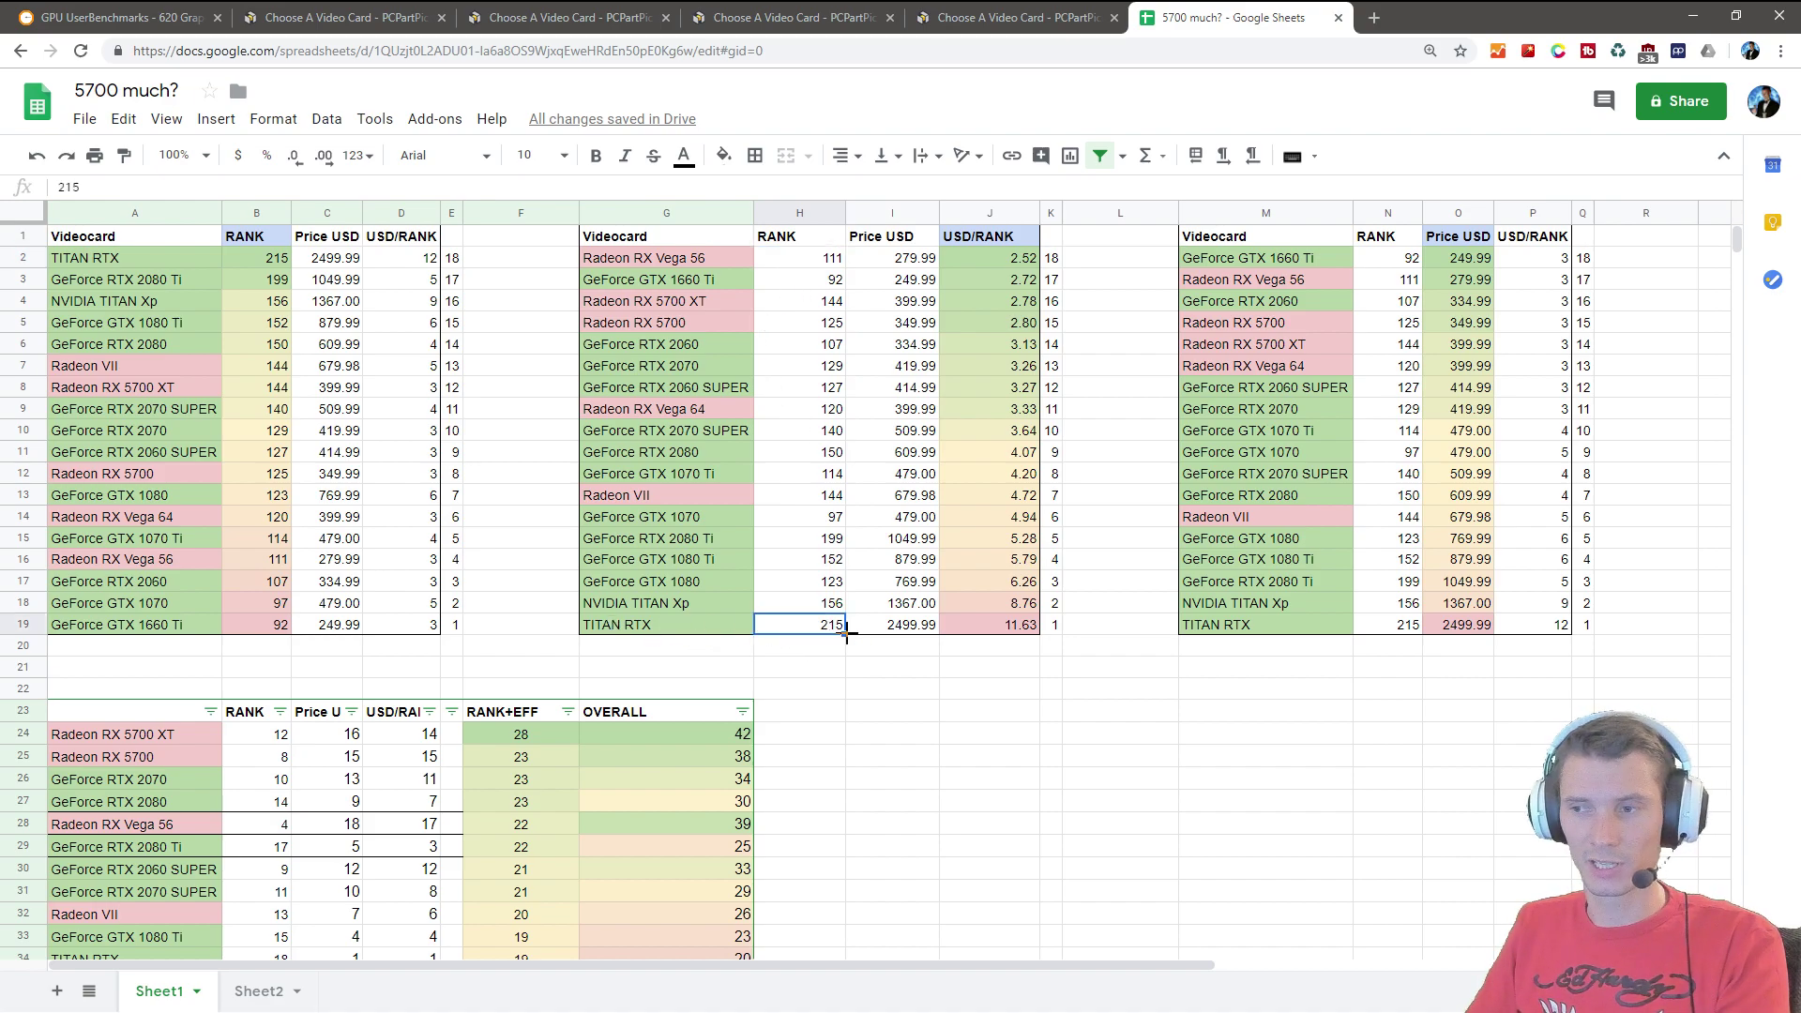
left_click(916, 631)
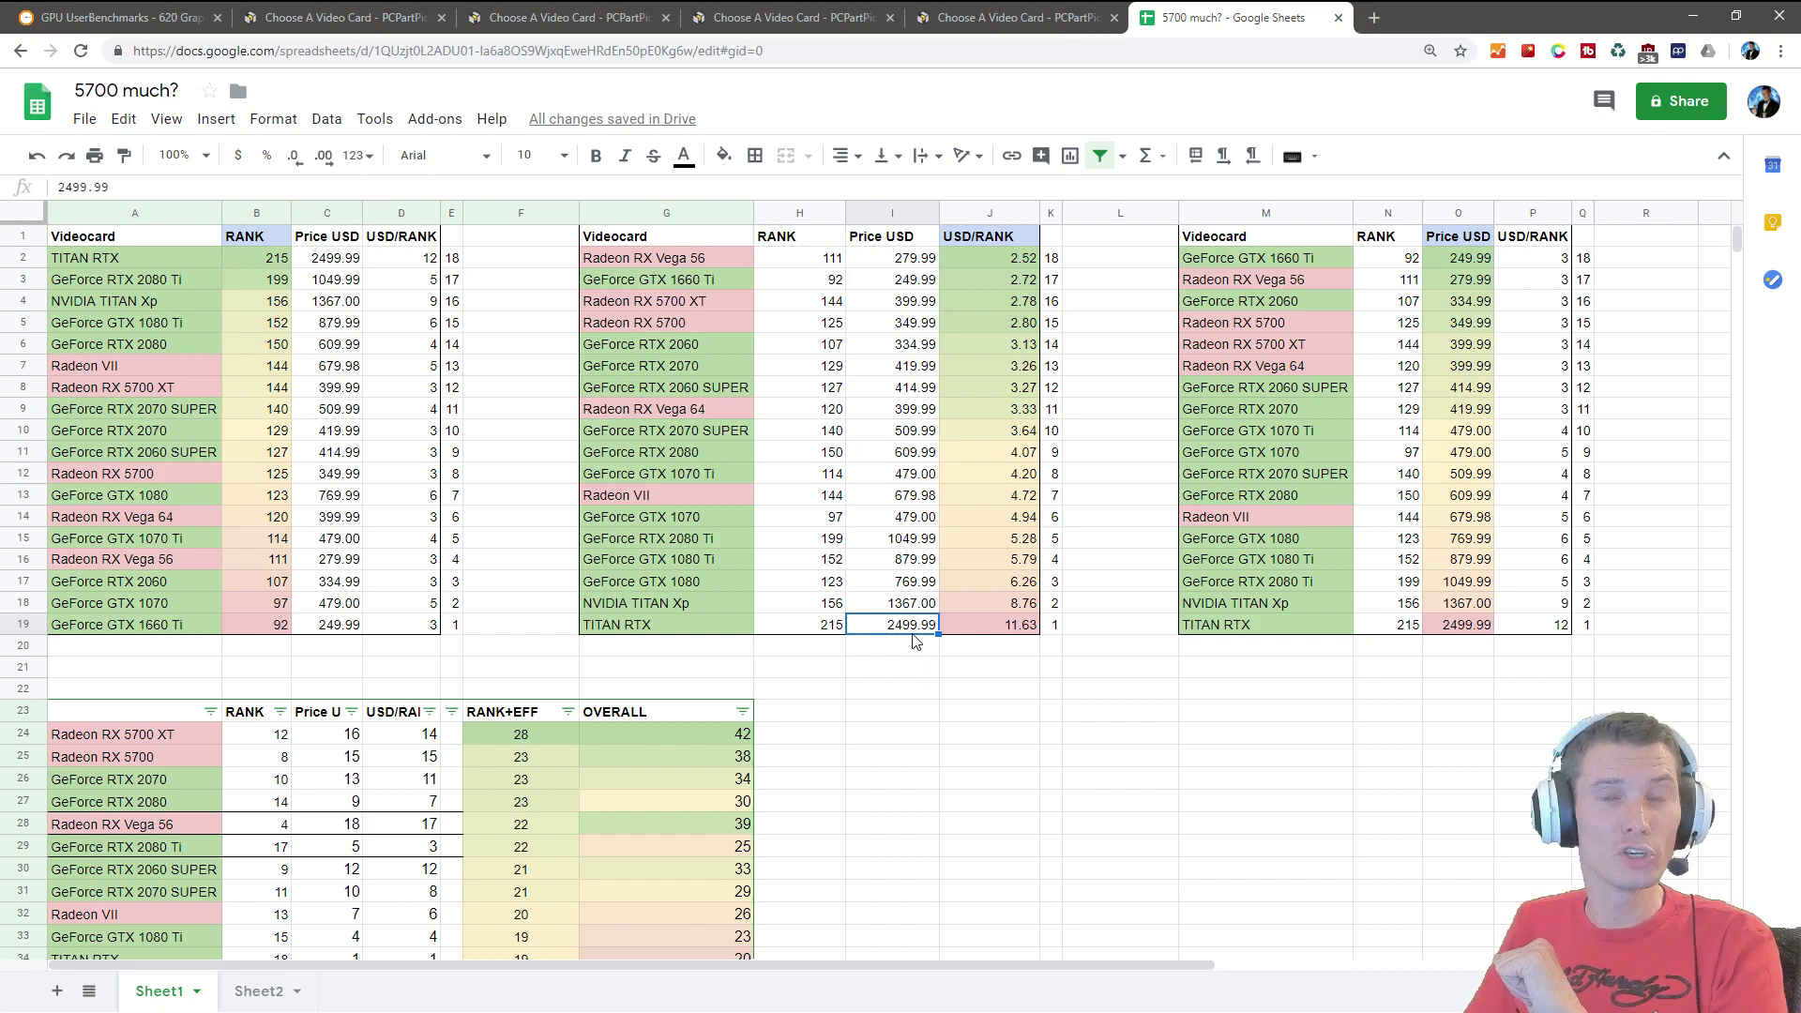
left_click(999, 694)
left_click(1021, 629)
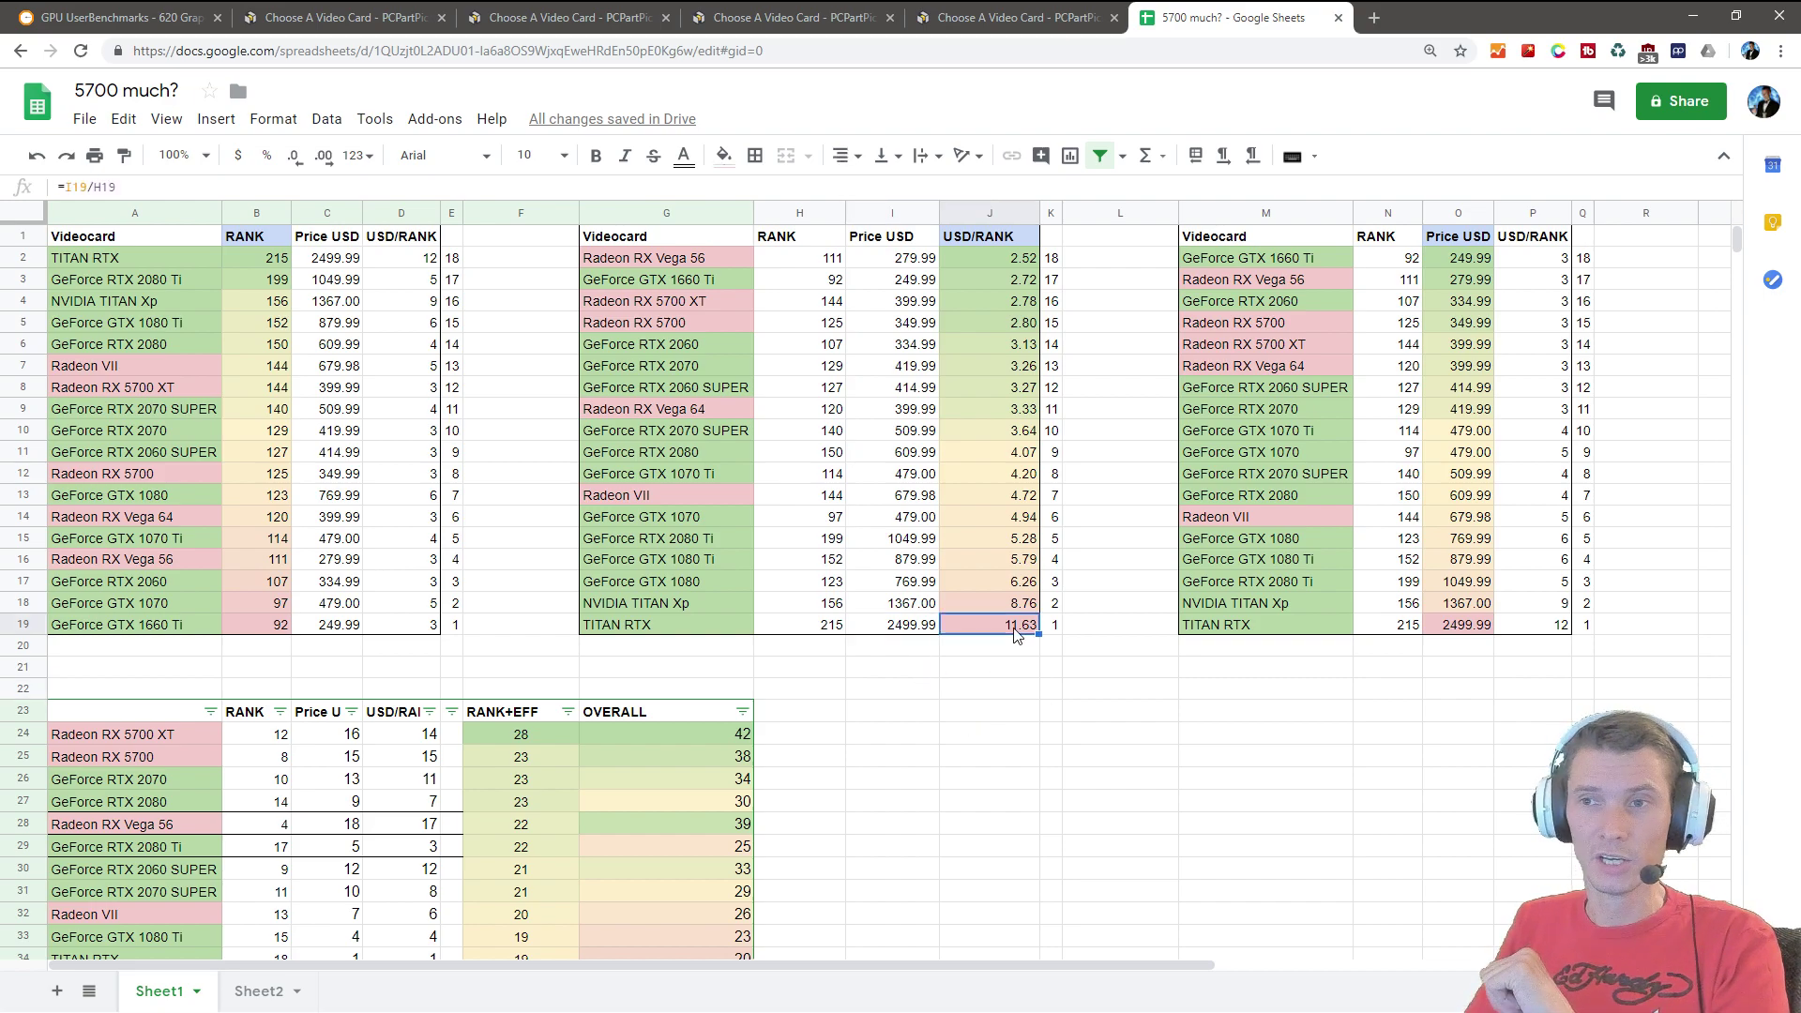
left_click(1037, 689)
left_click(1024, 631)
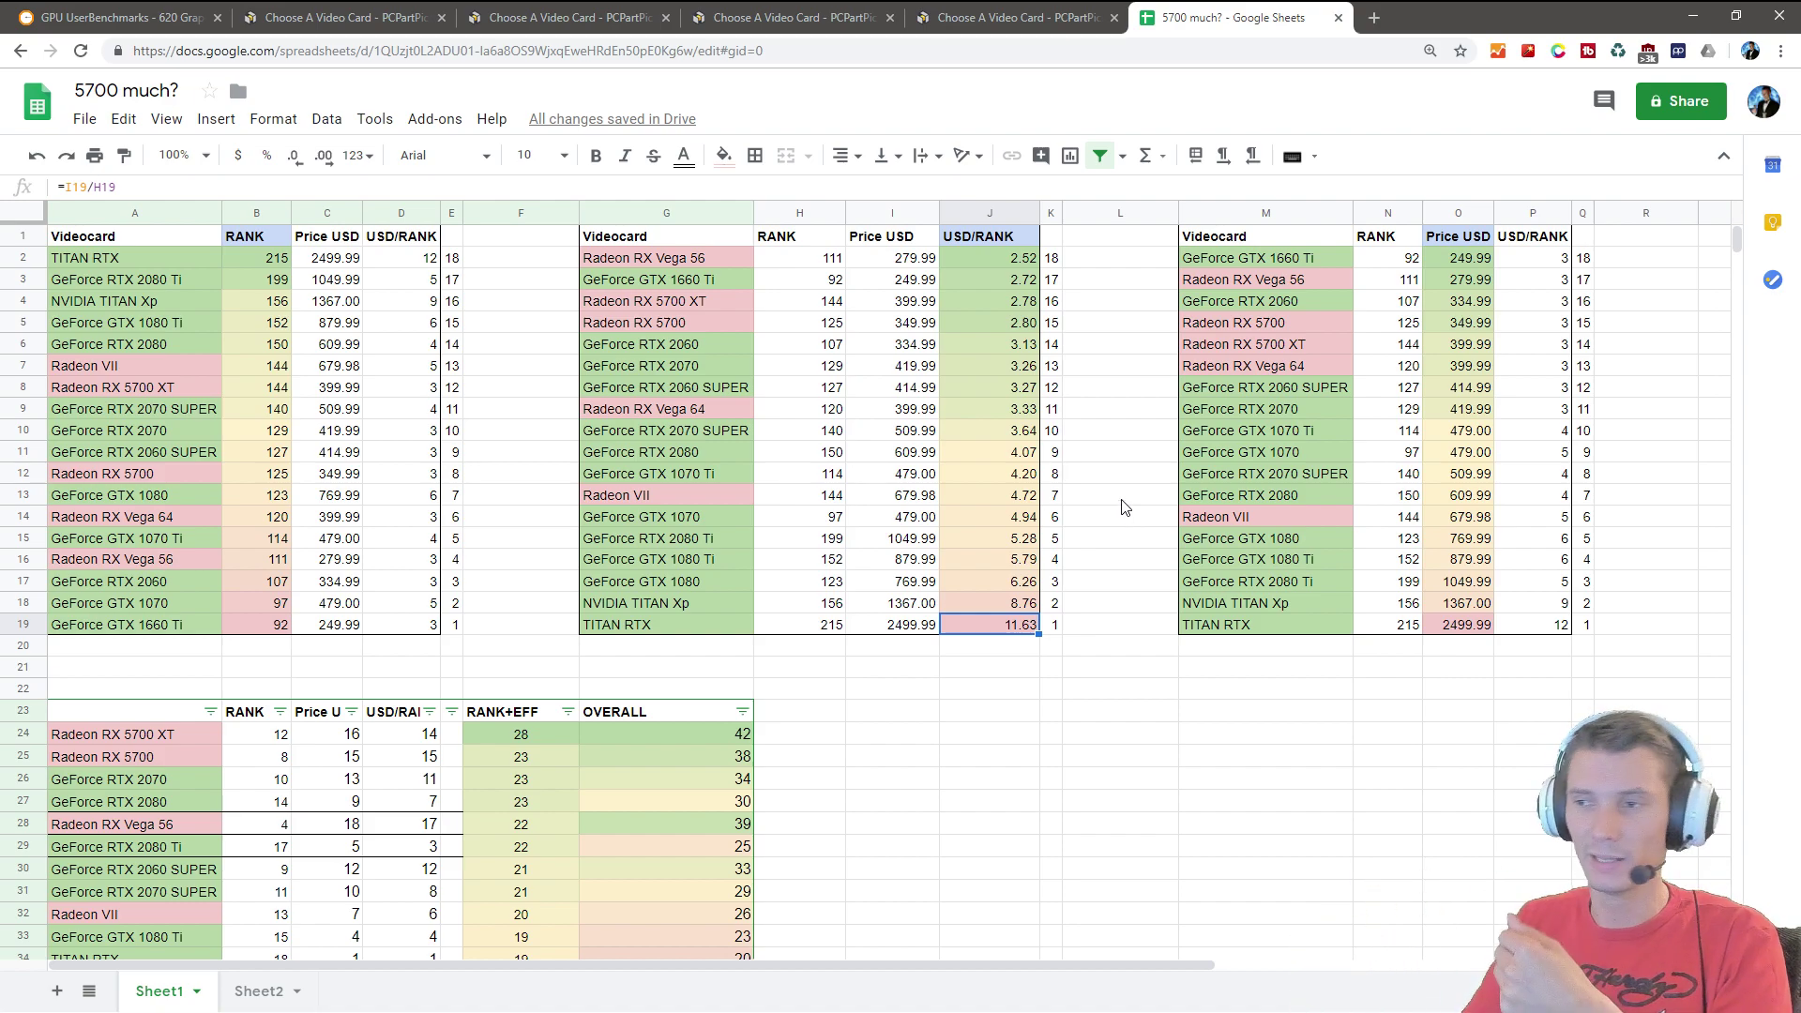
Step: Examine the Radeon RX Vega 56 row at the start of the second table, from USD/RANK value to card name
key("Down")
key("Down")
left_click(1031, 265)
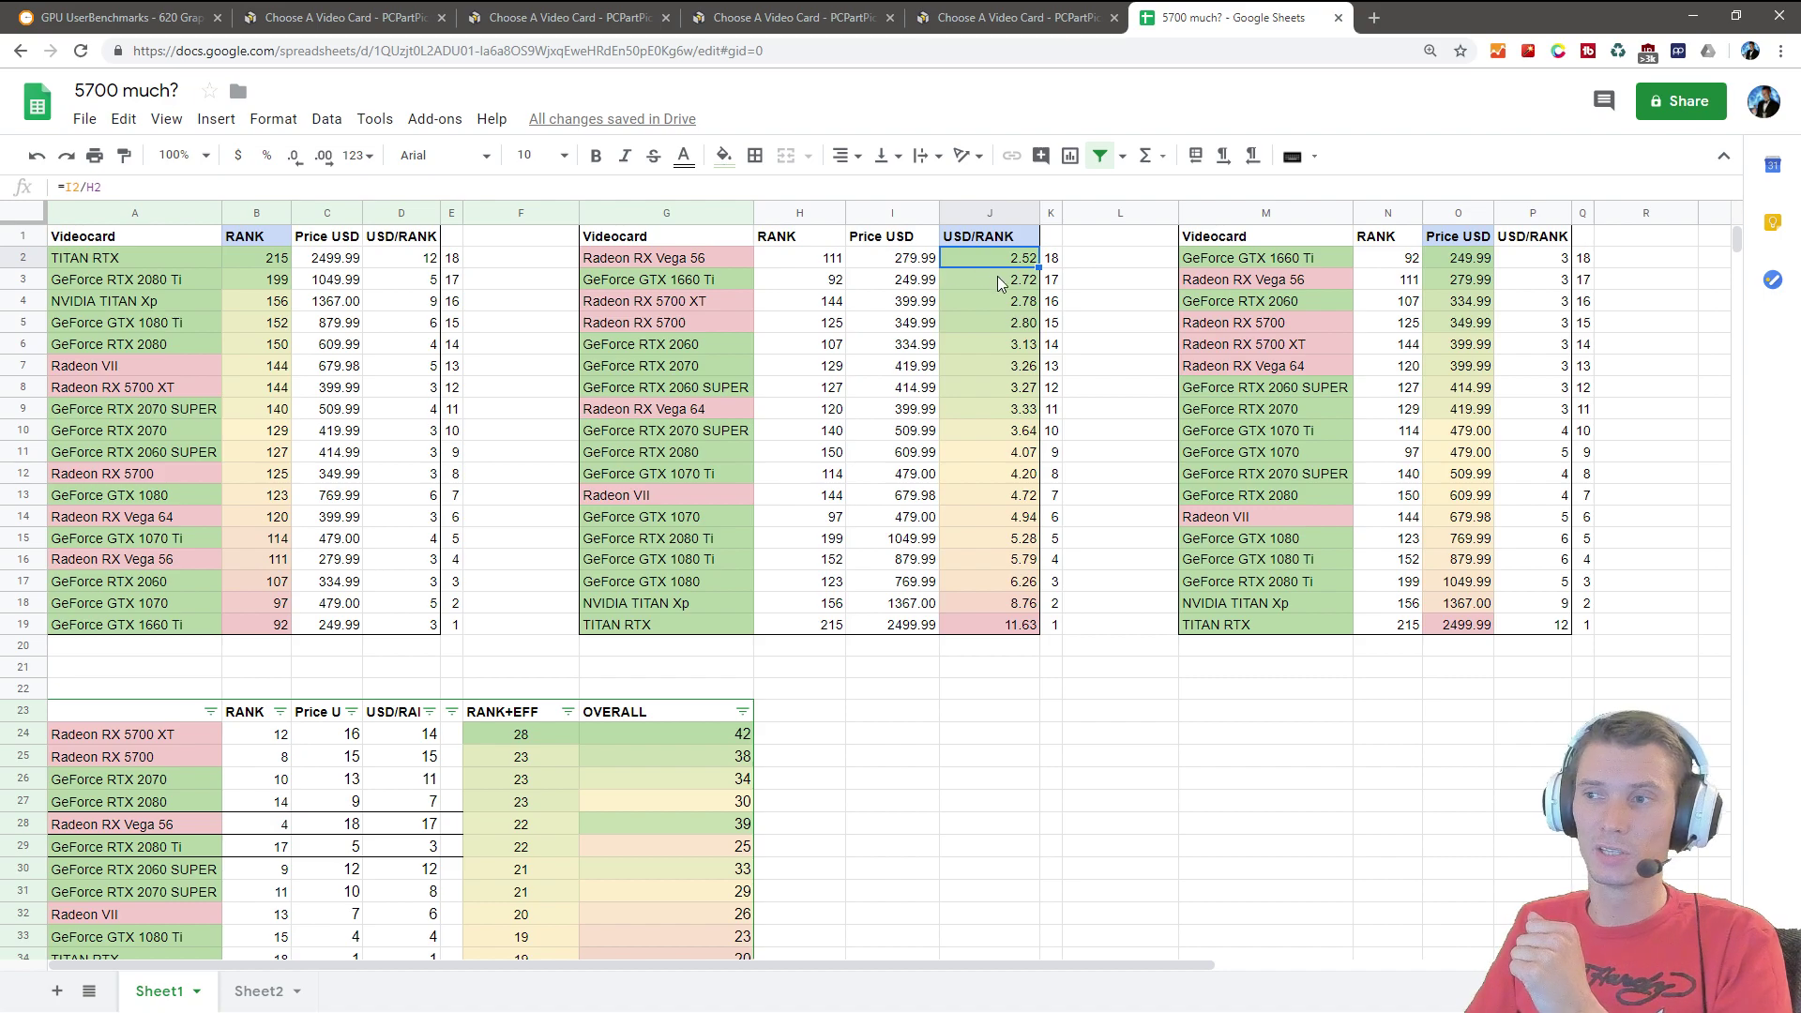
key("Left")
key("Left")
key("Left")
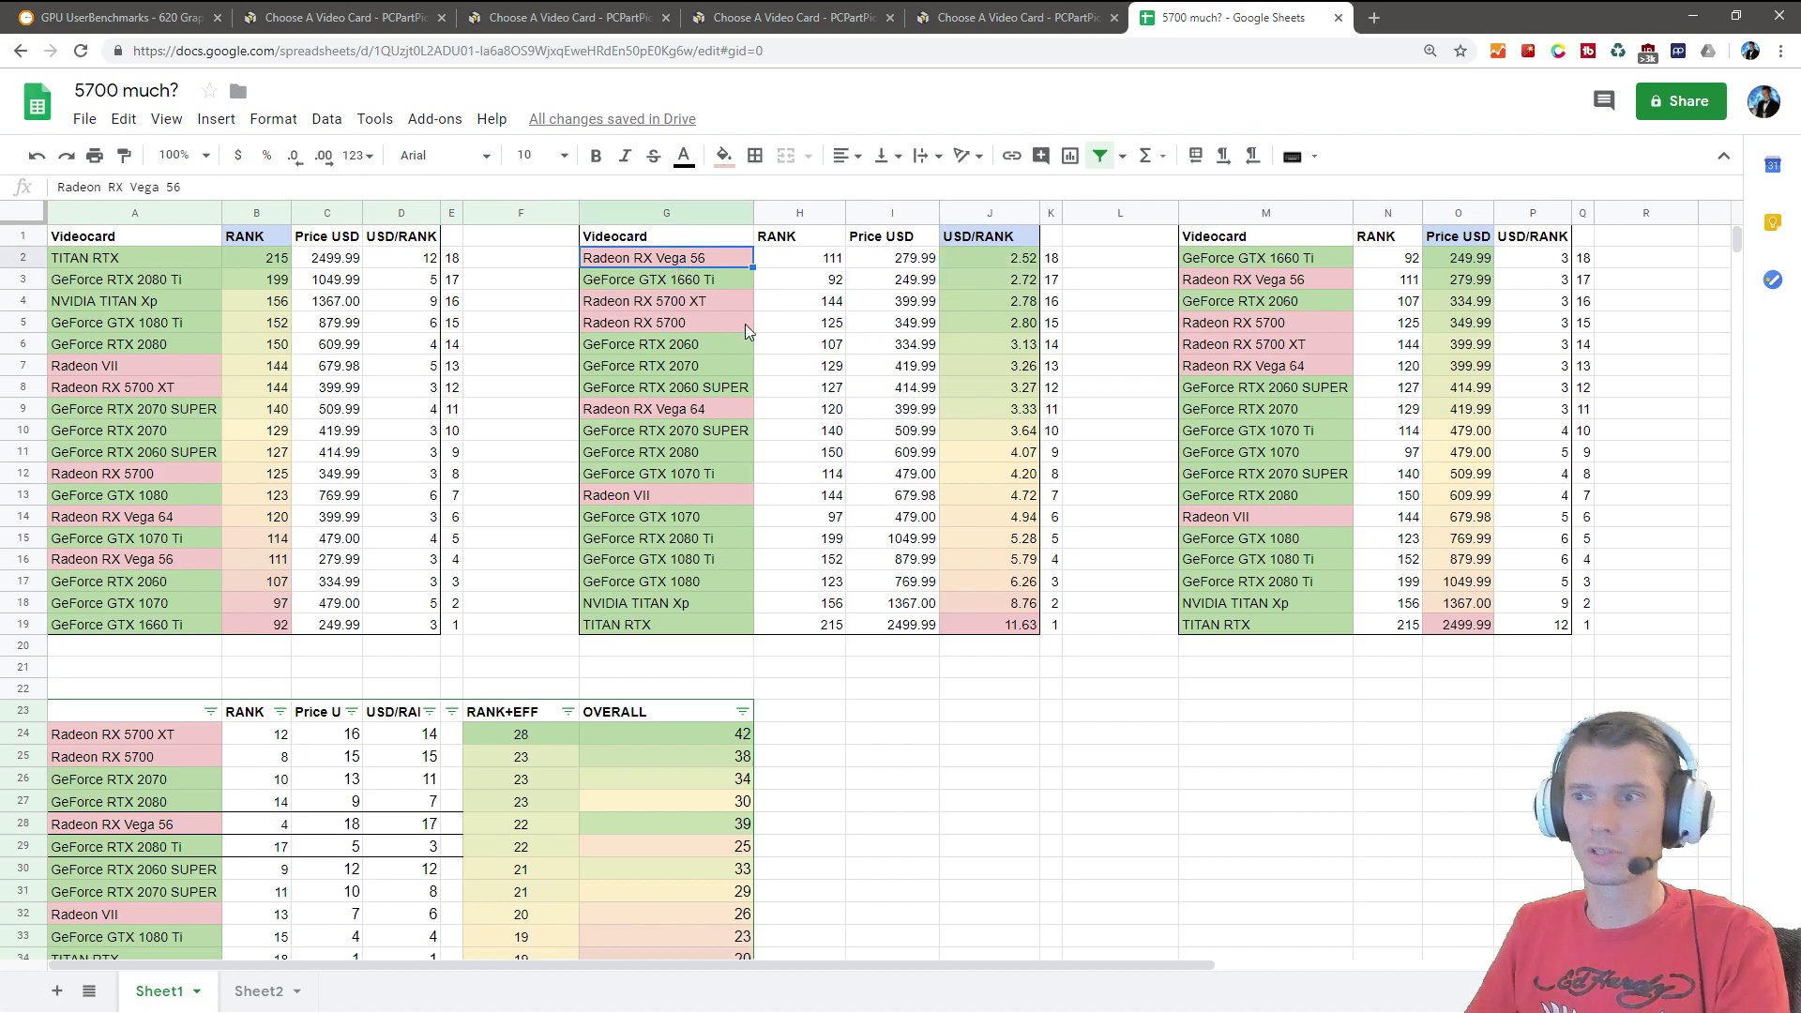
left_click(1018, 264)
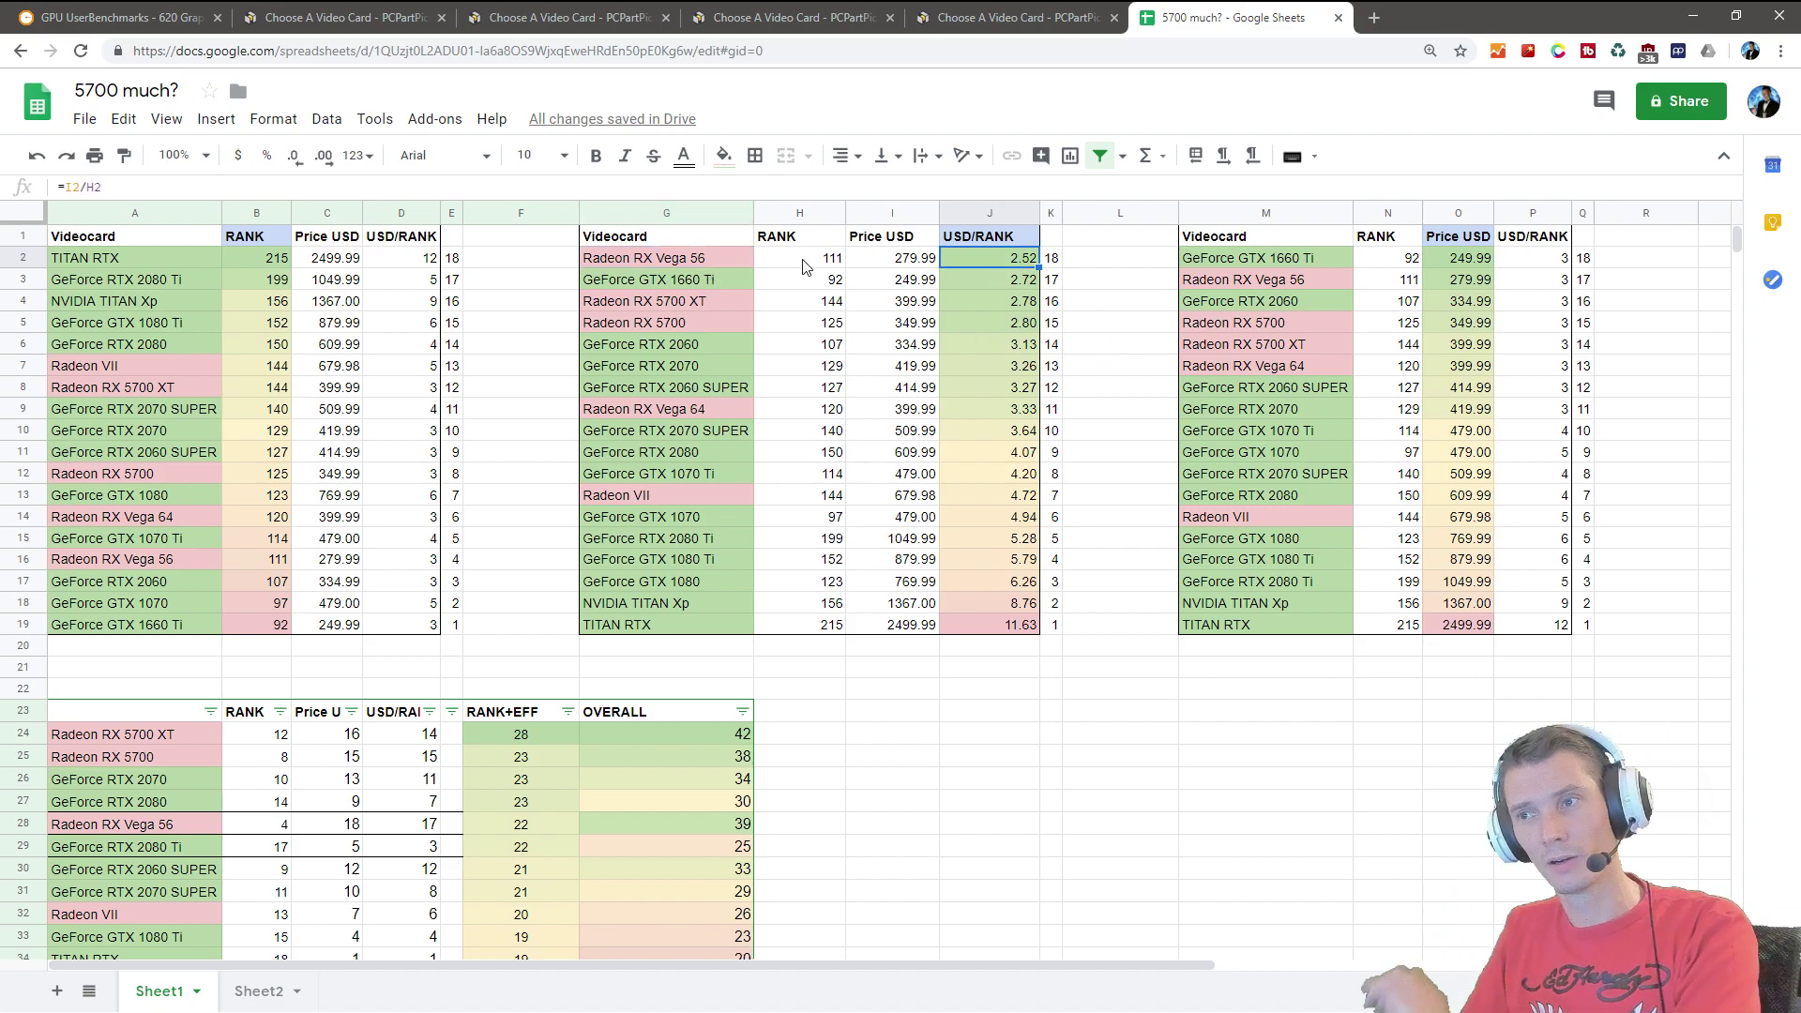
Step: Check the Radeon RX Vega 56's rank and price in the first table
left_click(169, 561)
key("Right")
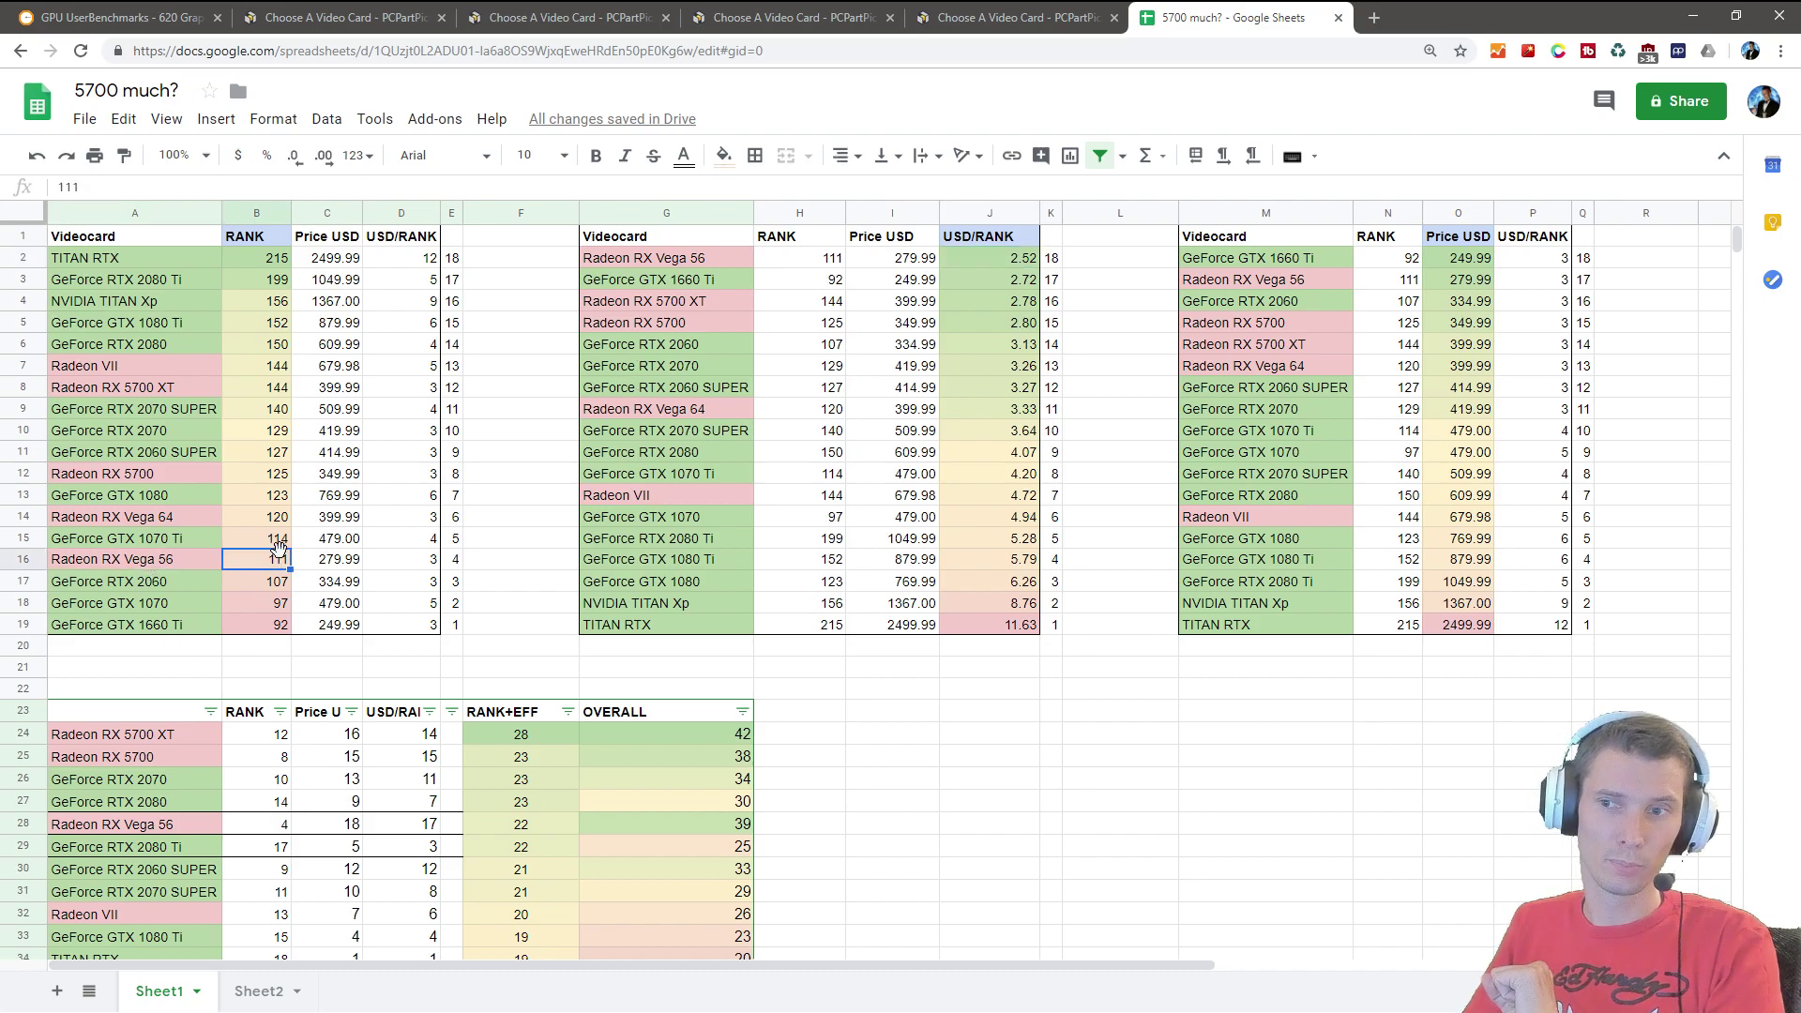
left_click(329, 565)
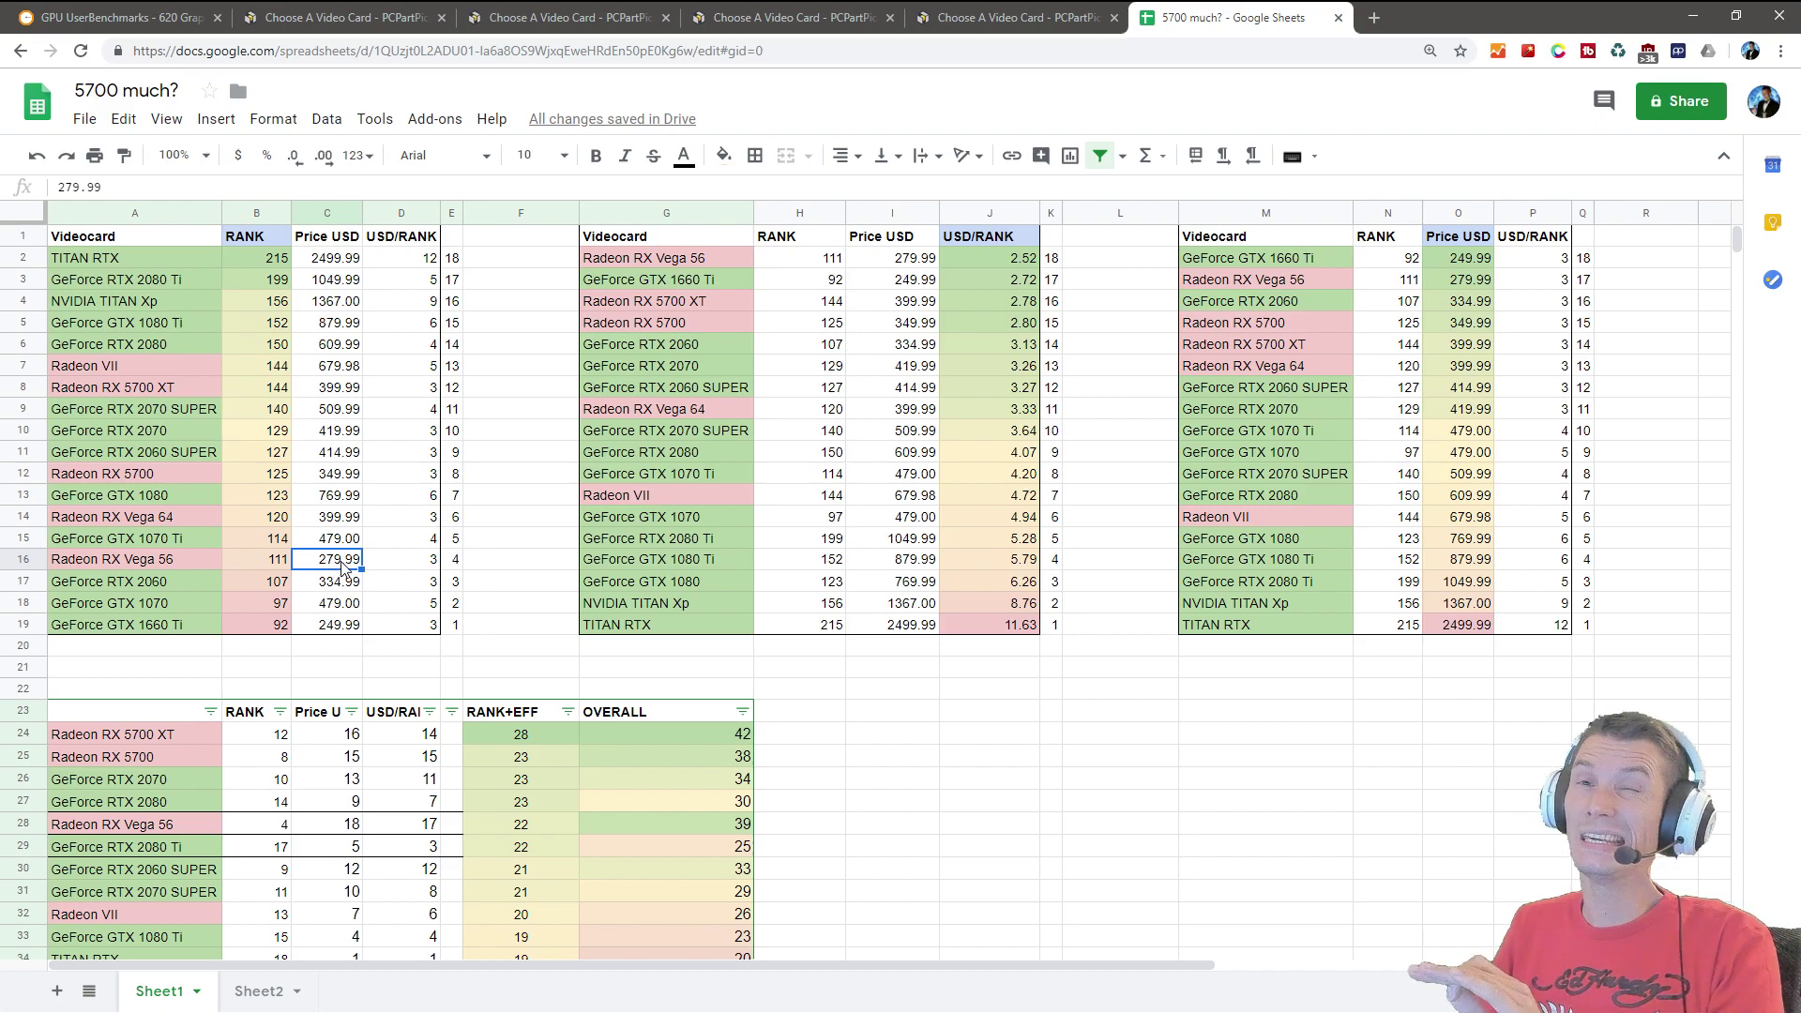
Step: Return to the second table and match its first USD/RANK value to the Radeon RX Vega 56
left_click(1017, 270)
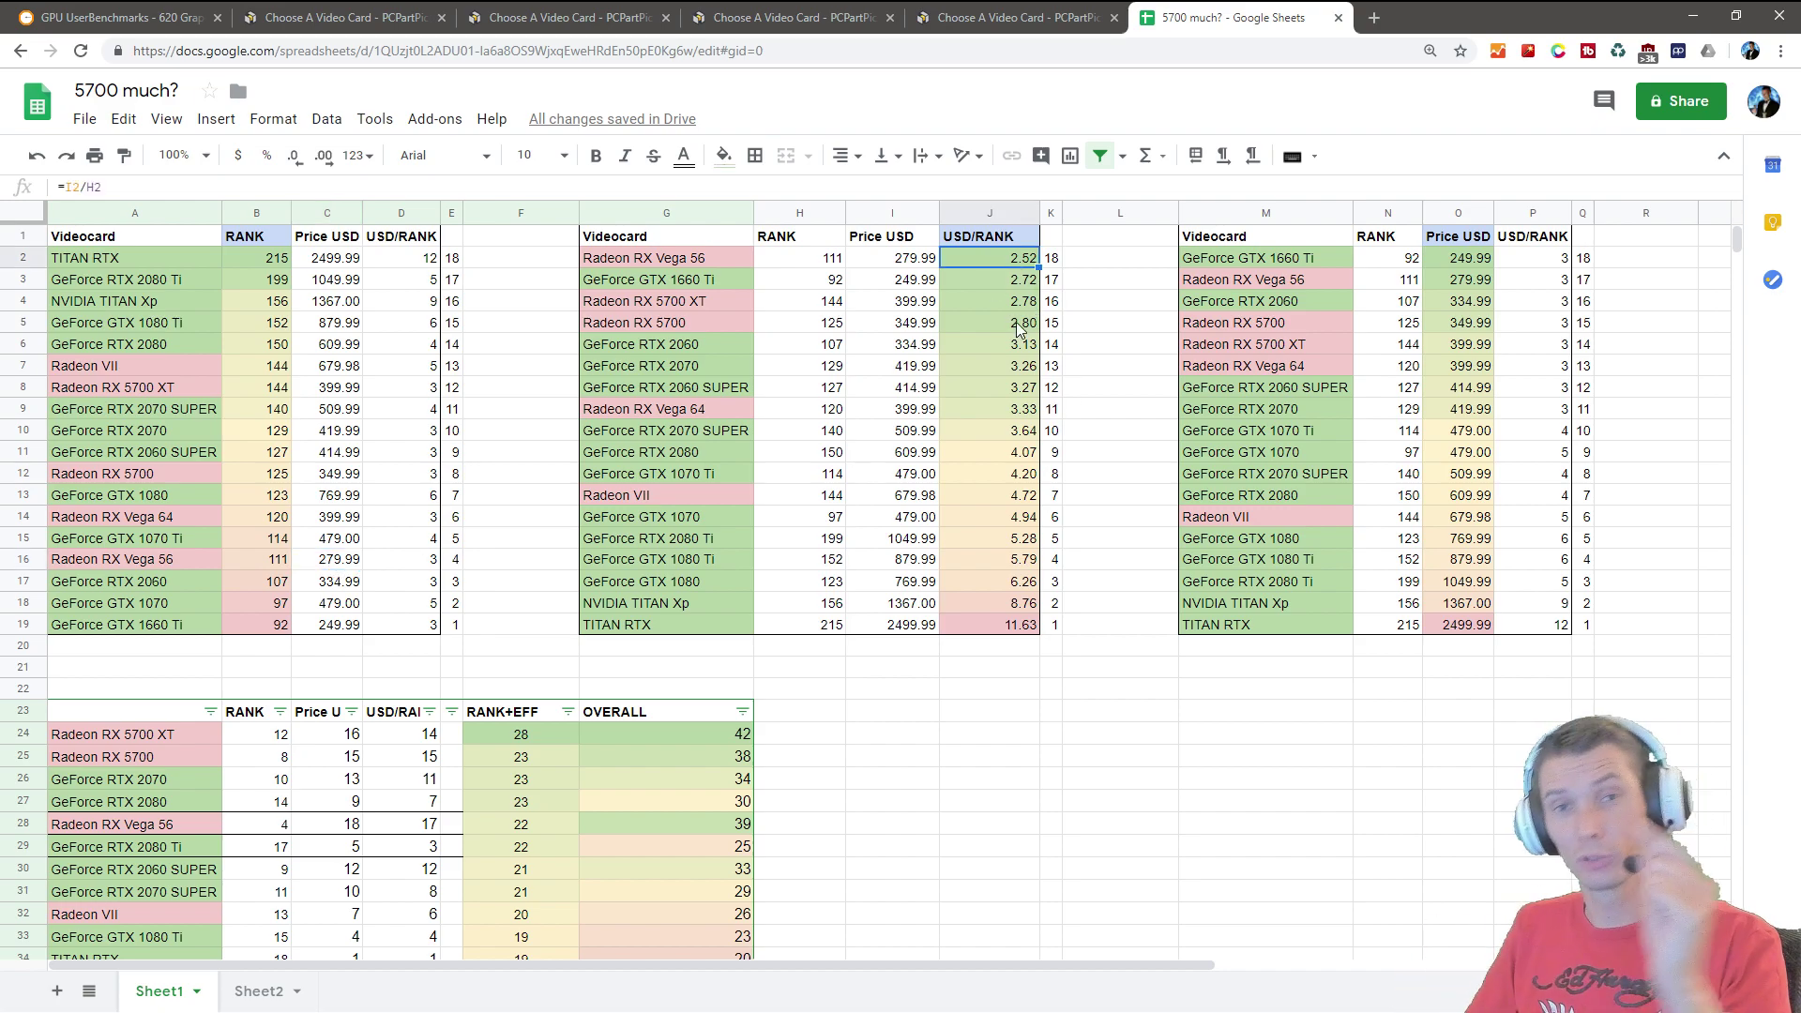
left_click(1080, 298)
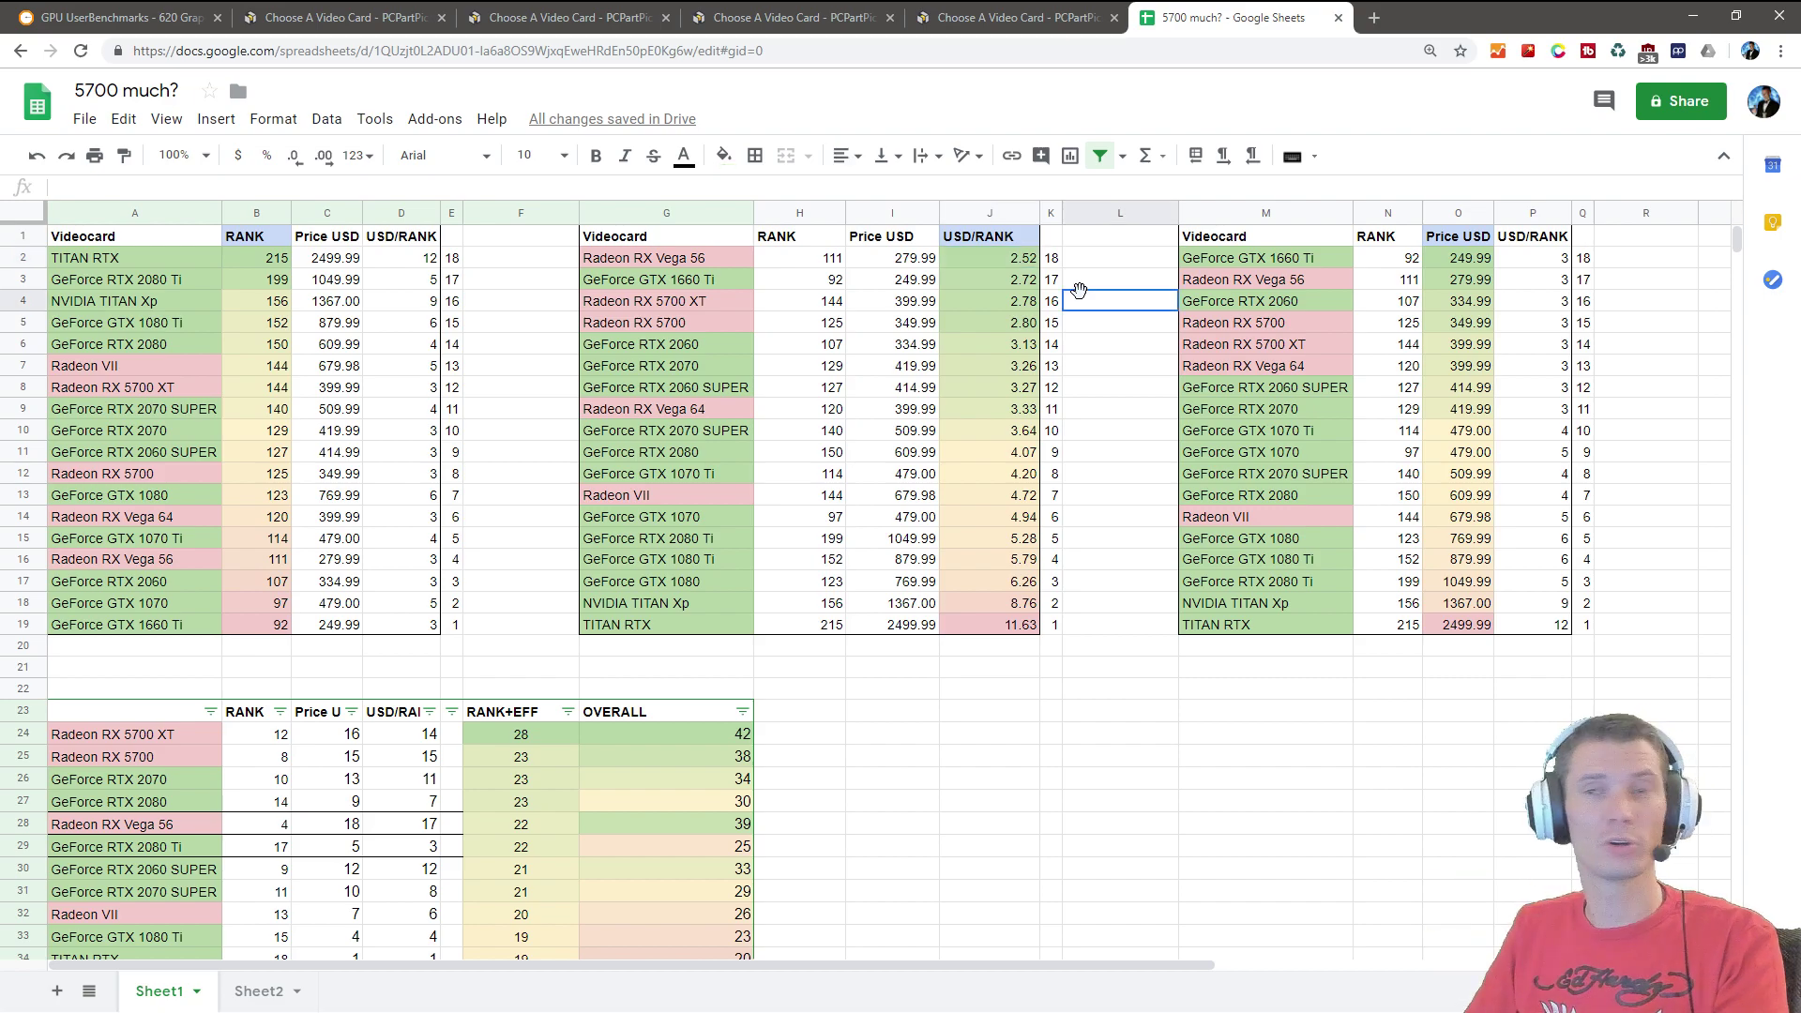
left_click(999, 268)
key("Left")
key("Left")
key("Left")
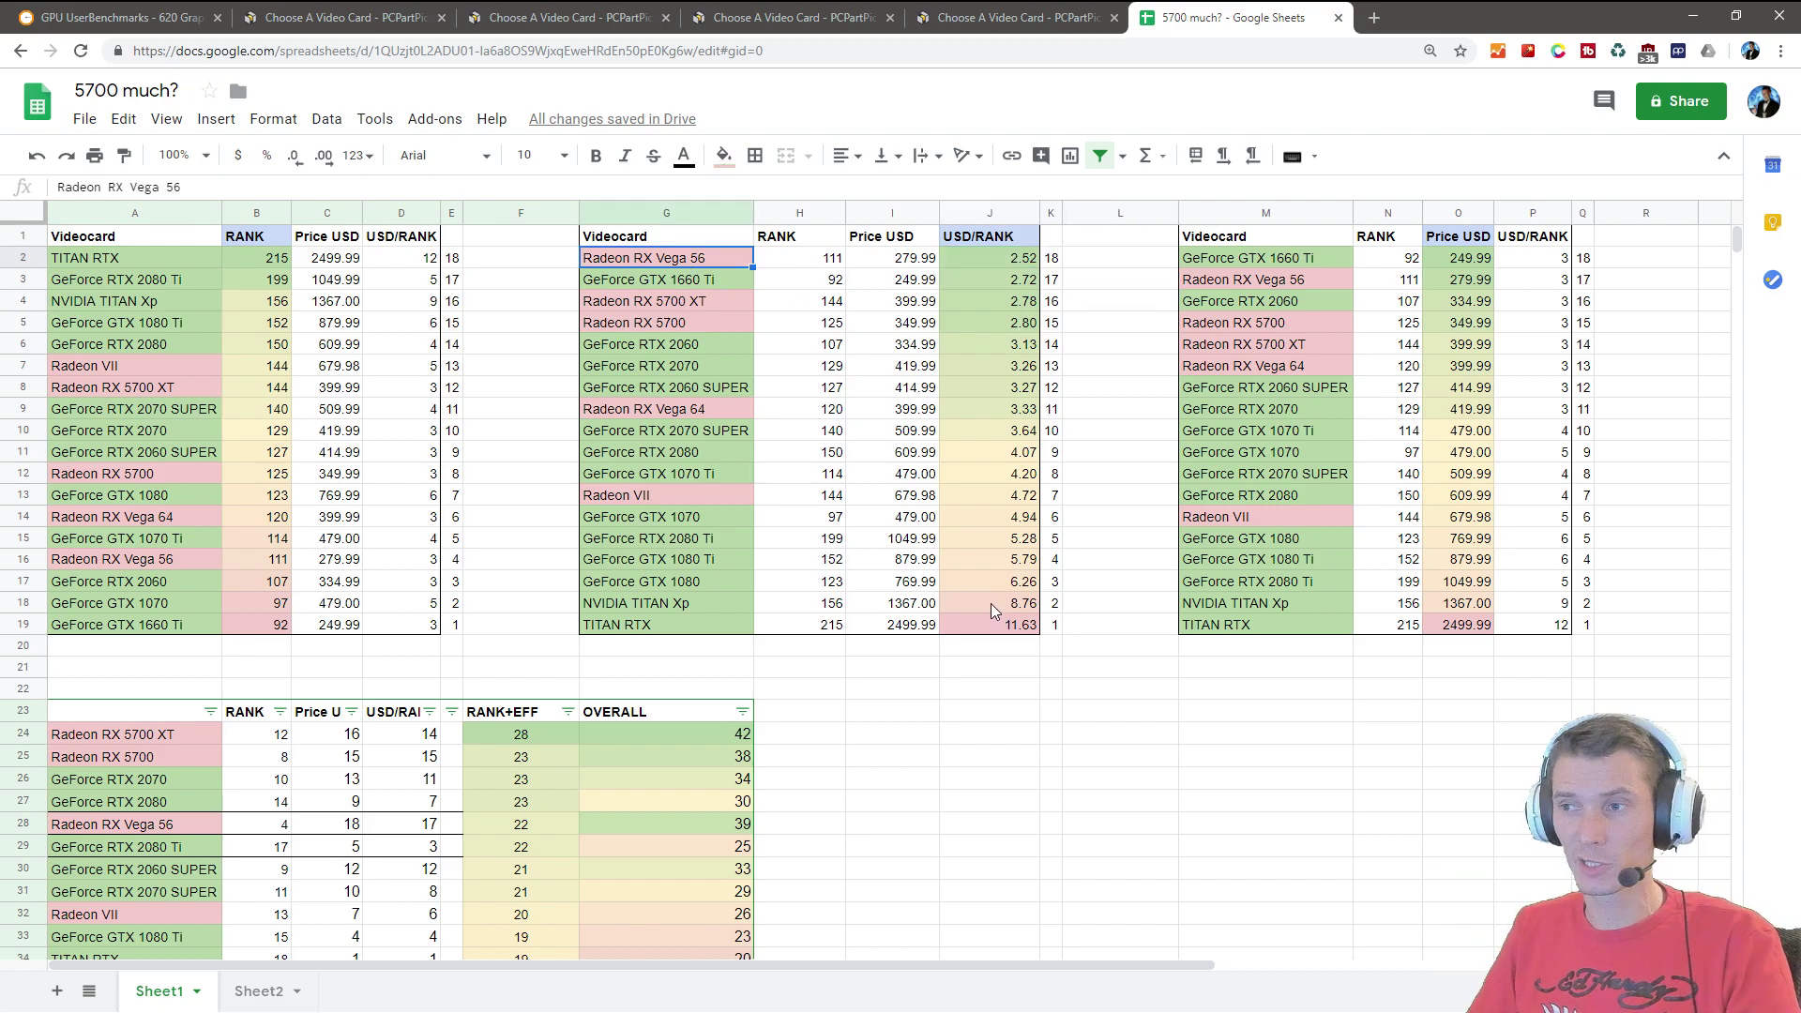
Step: Examine the Radeon RX Vega 56's USD/RANK value and the first four USD/RANK values of the second table
left_click(908, 269)
left_click(1032, 265)
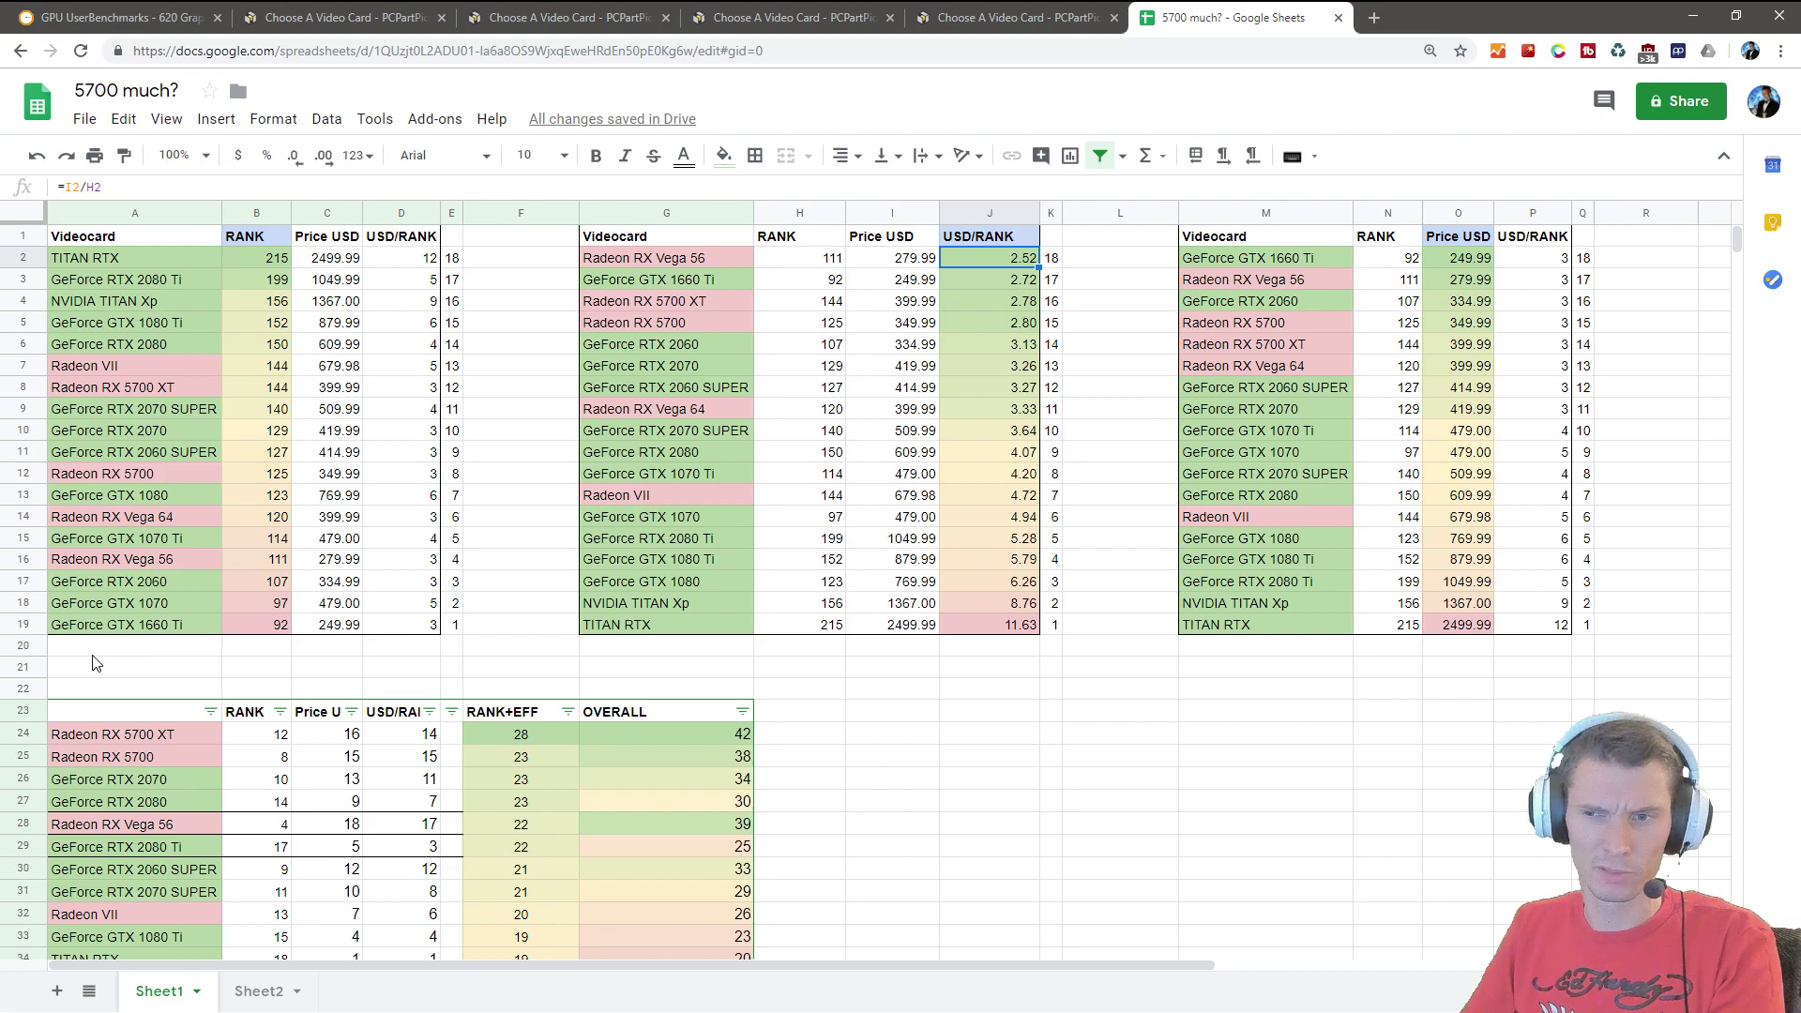
left_click(905, 690)
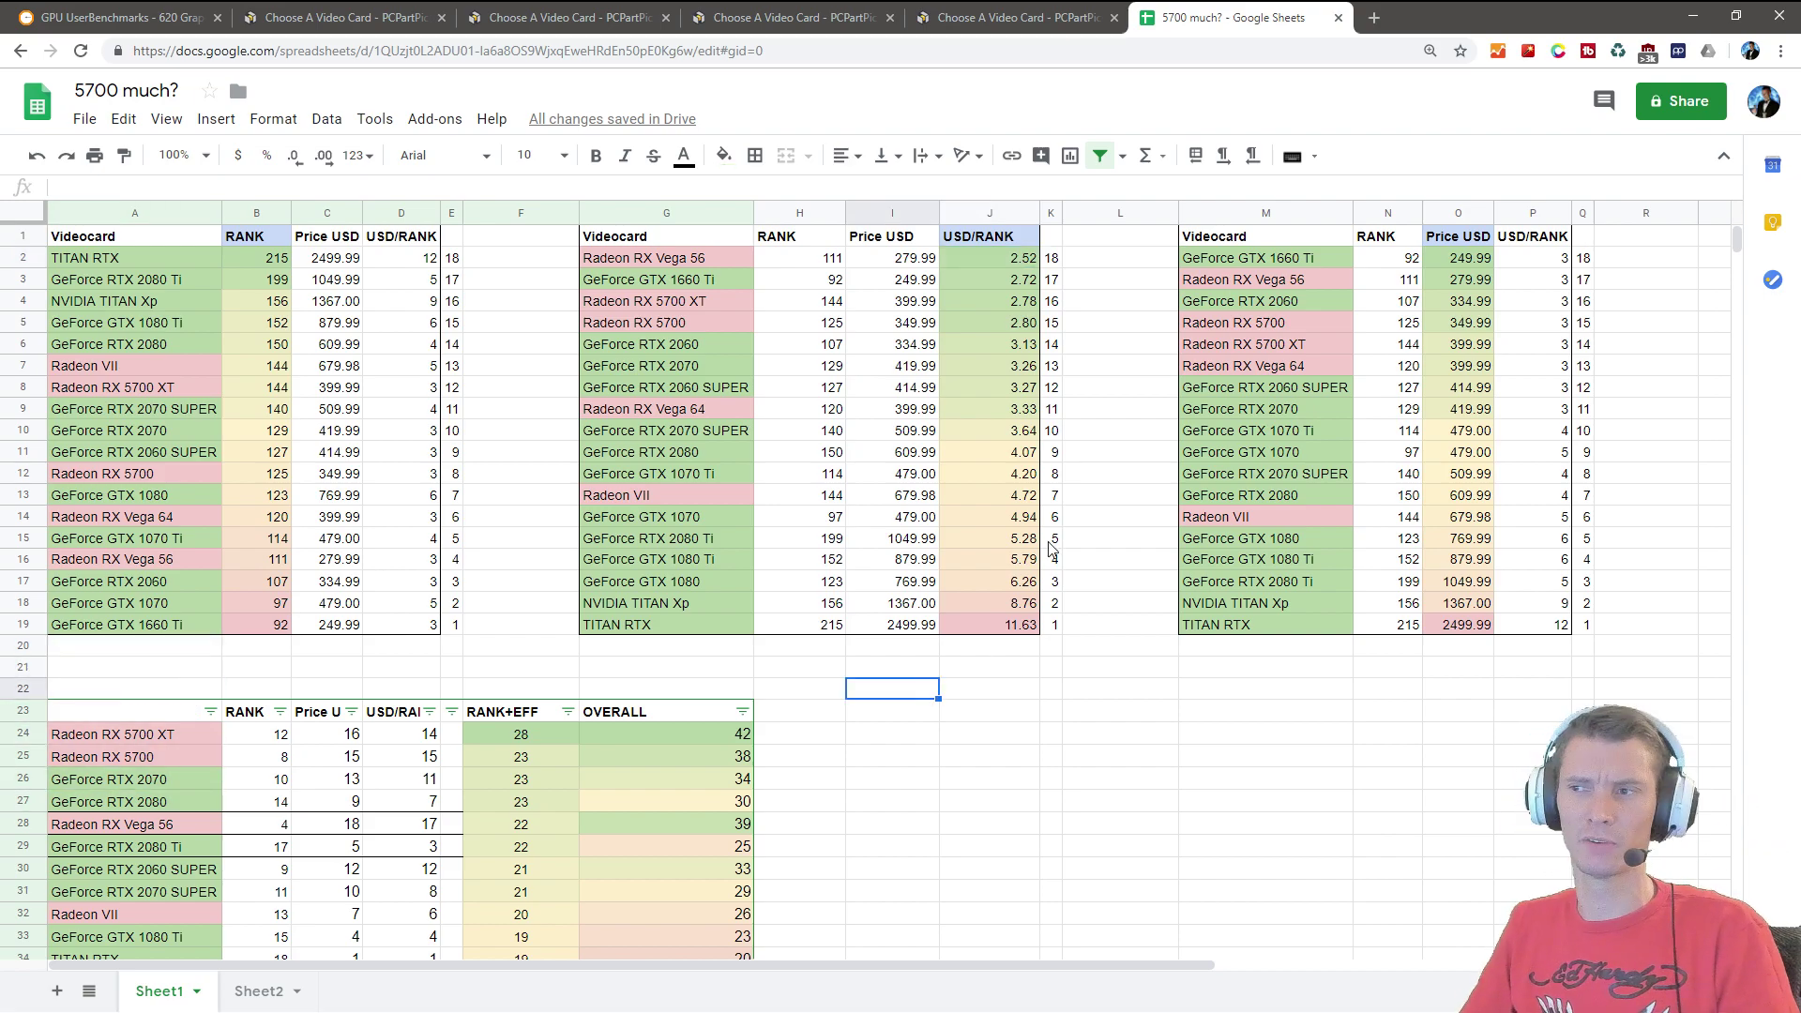
left_click(1024, 265)
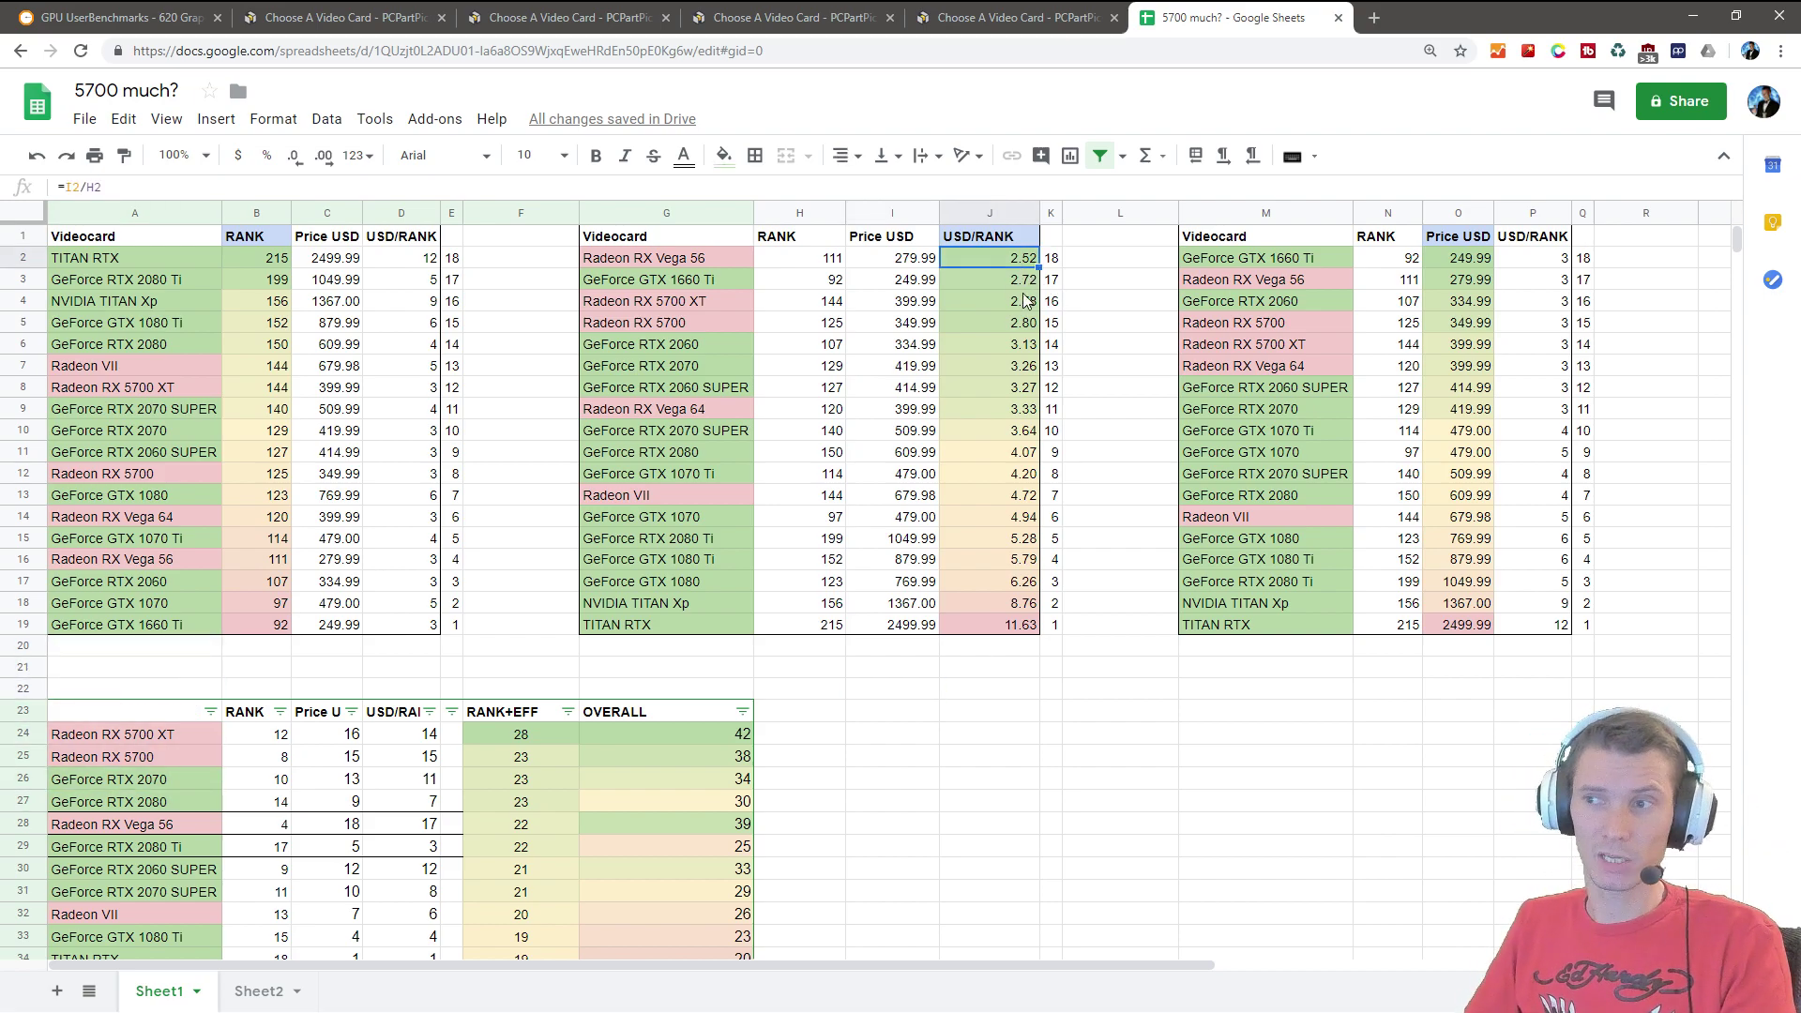
left_click_drag(1027, 325, 980, 262)
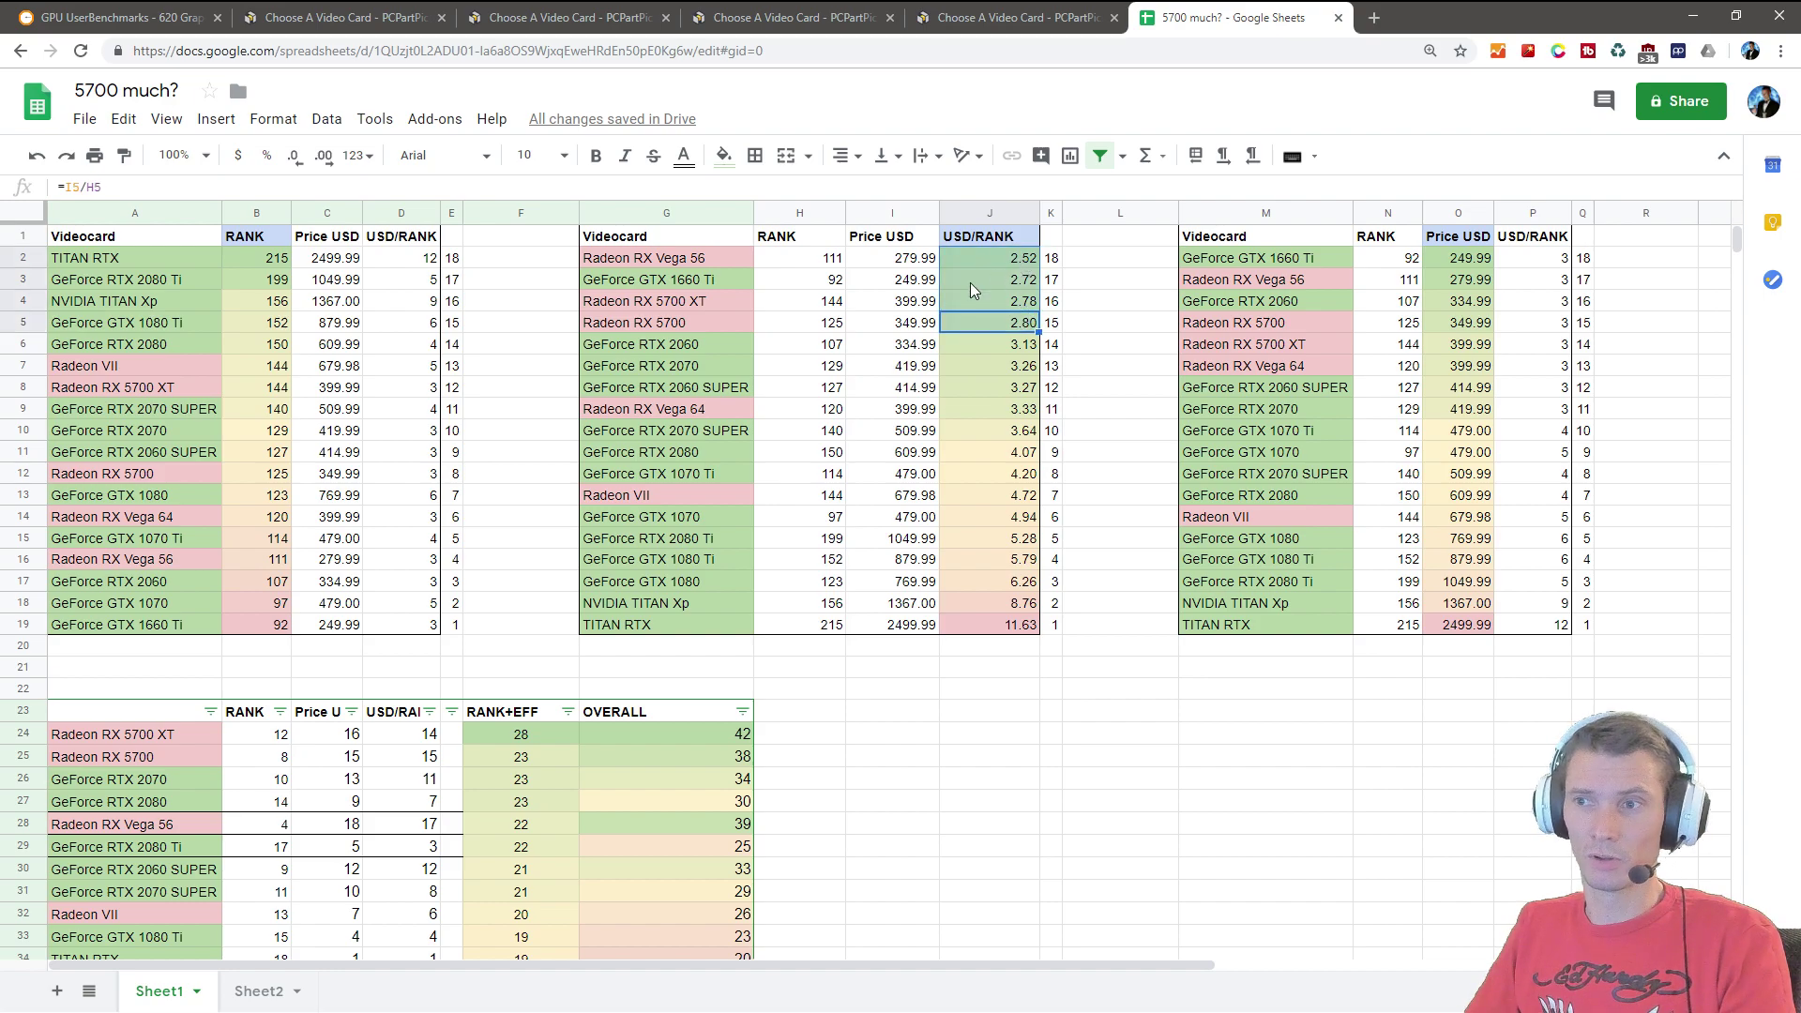
Step: Look up the Radeon RX 5700 and RX 5700 XT in the second table and compare their standing with the Radeon RX Vega 56
left_click(713, 321)
left_click(865, 418)
left_click(645, 300)
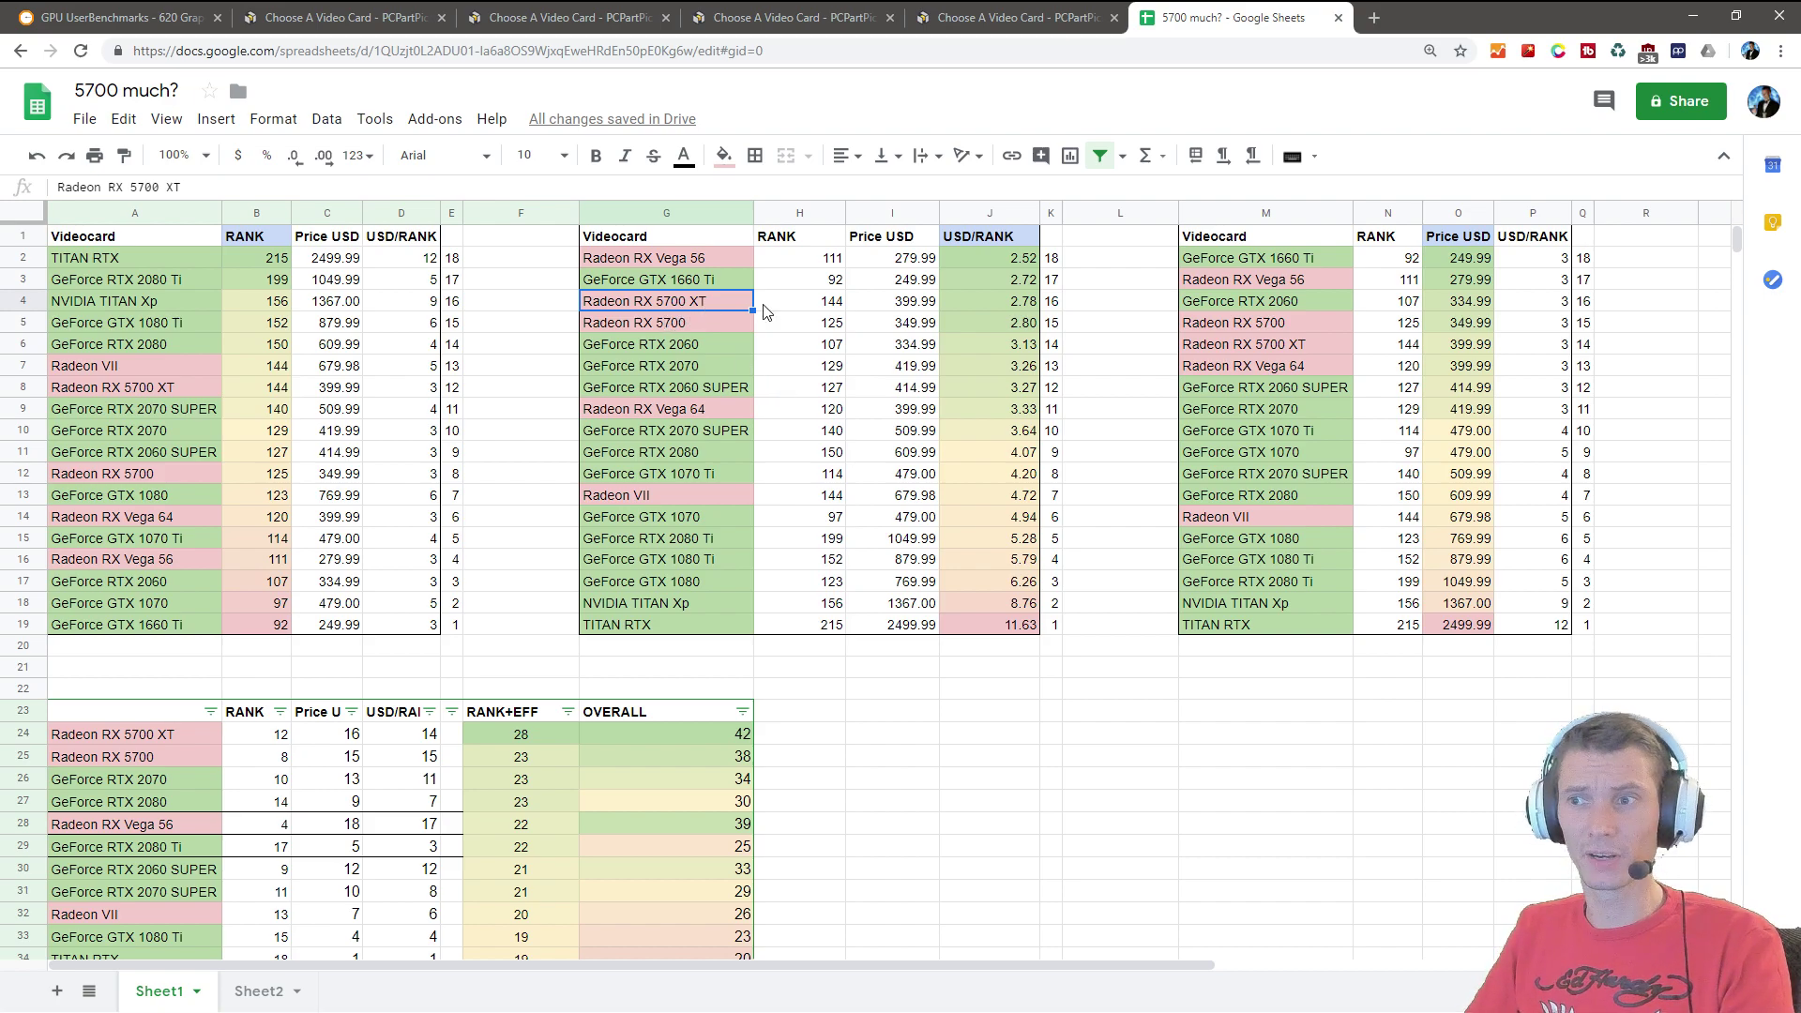
left_click(994, 300)
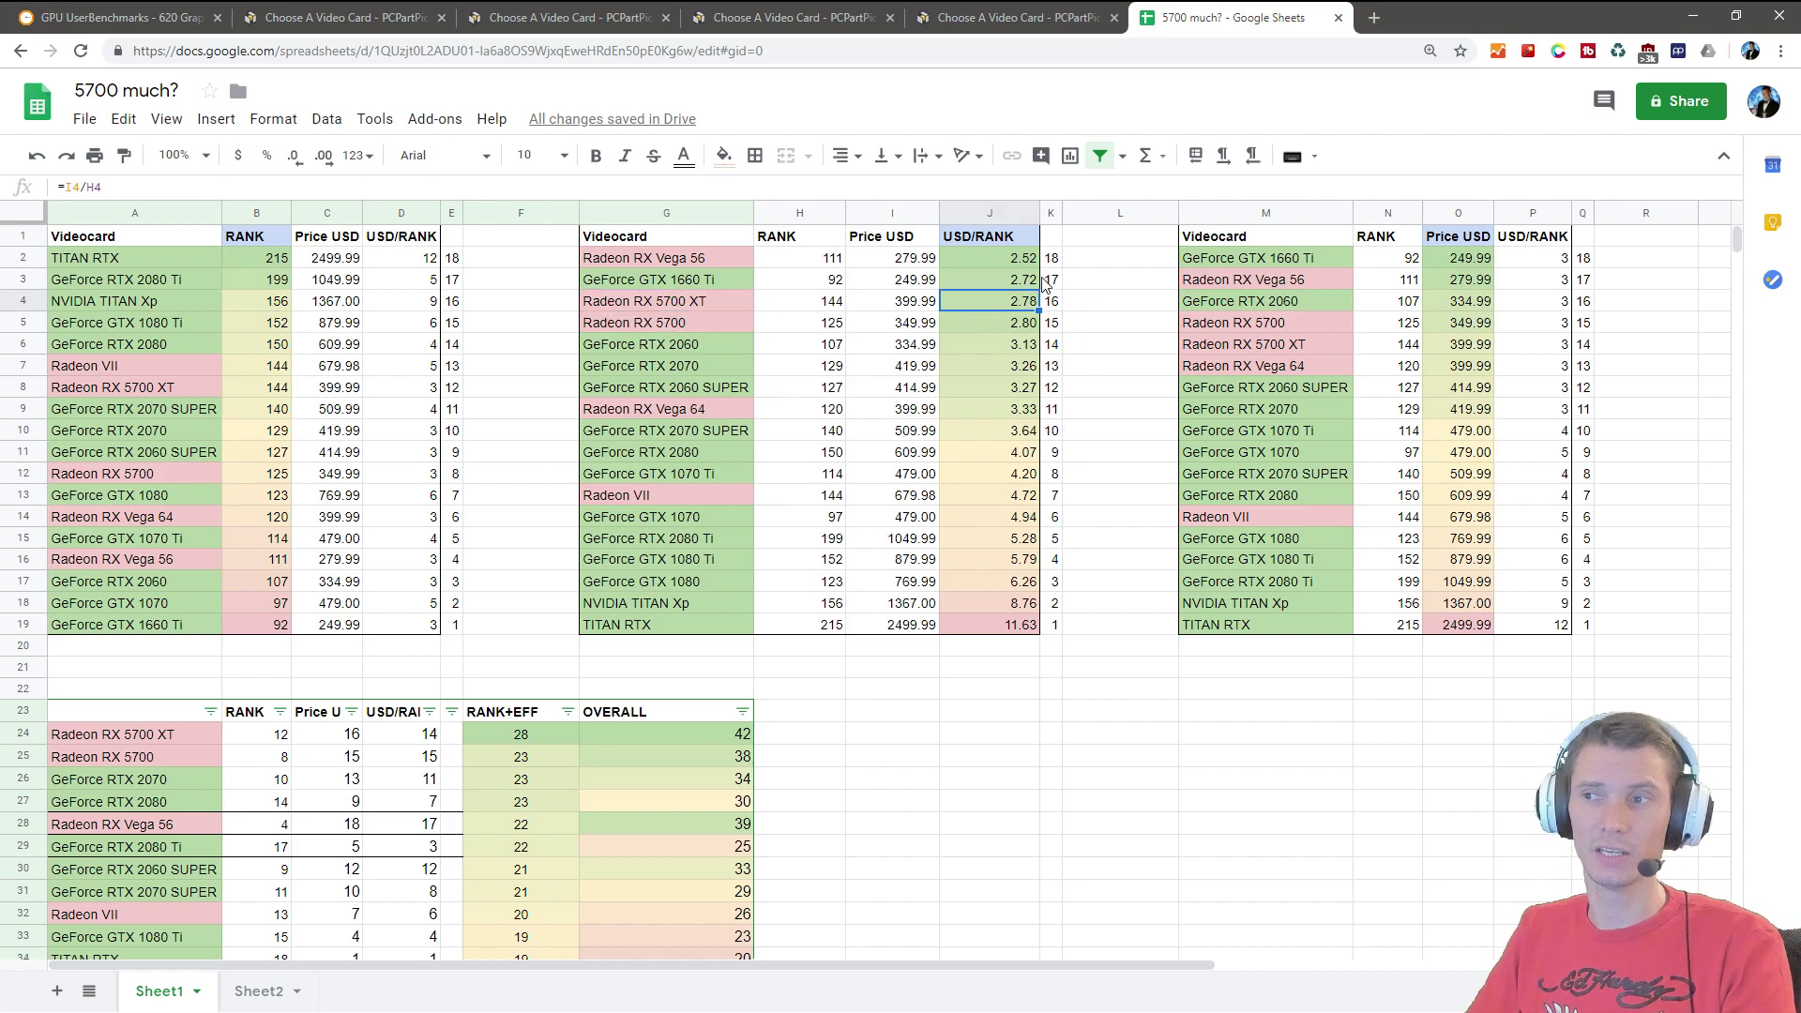
left_click(1105, 324)
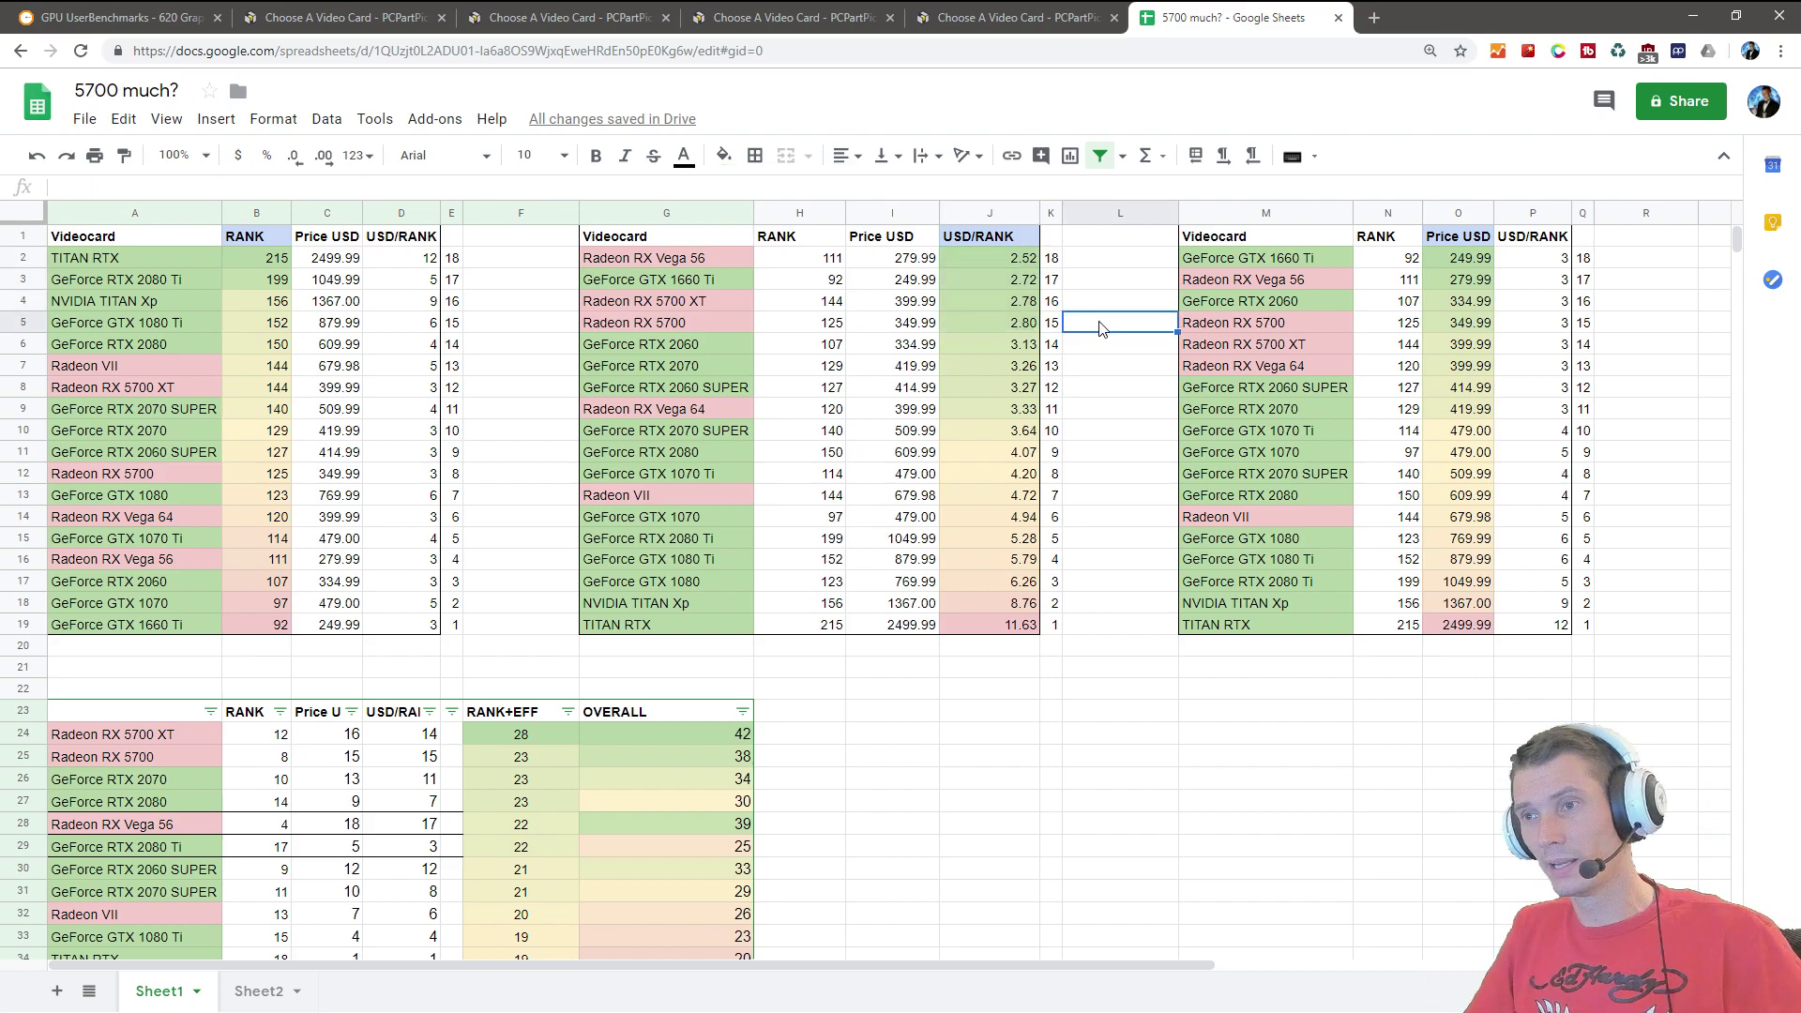
left_click(1155, 546)
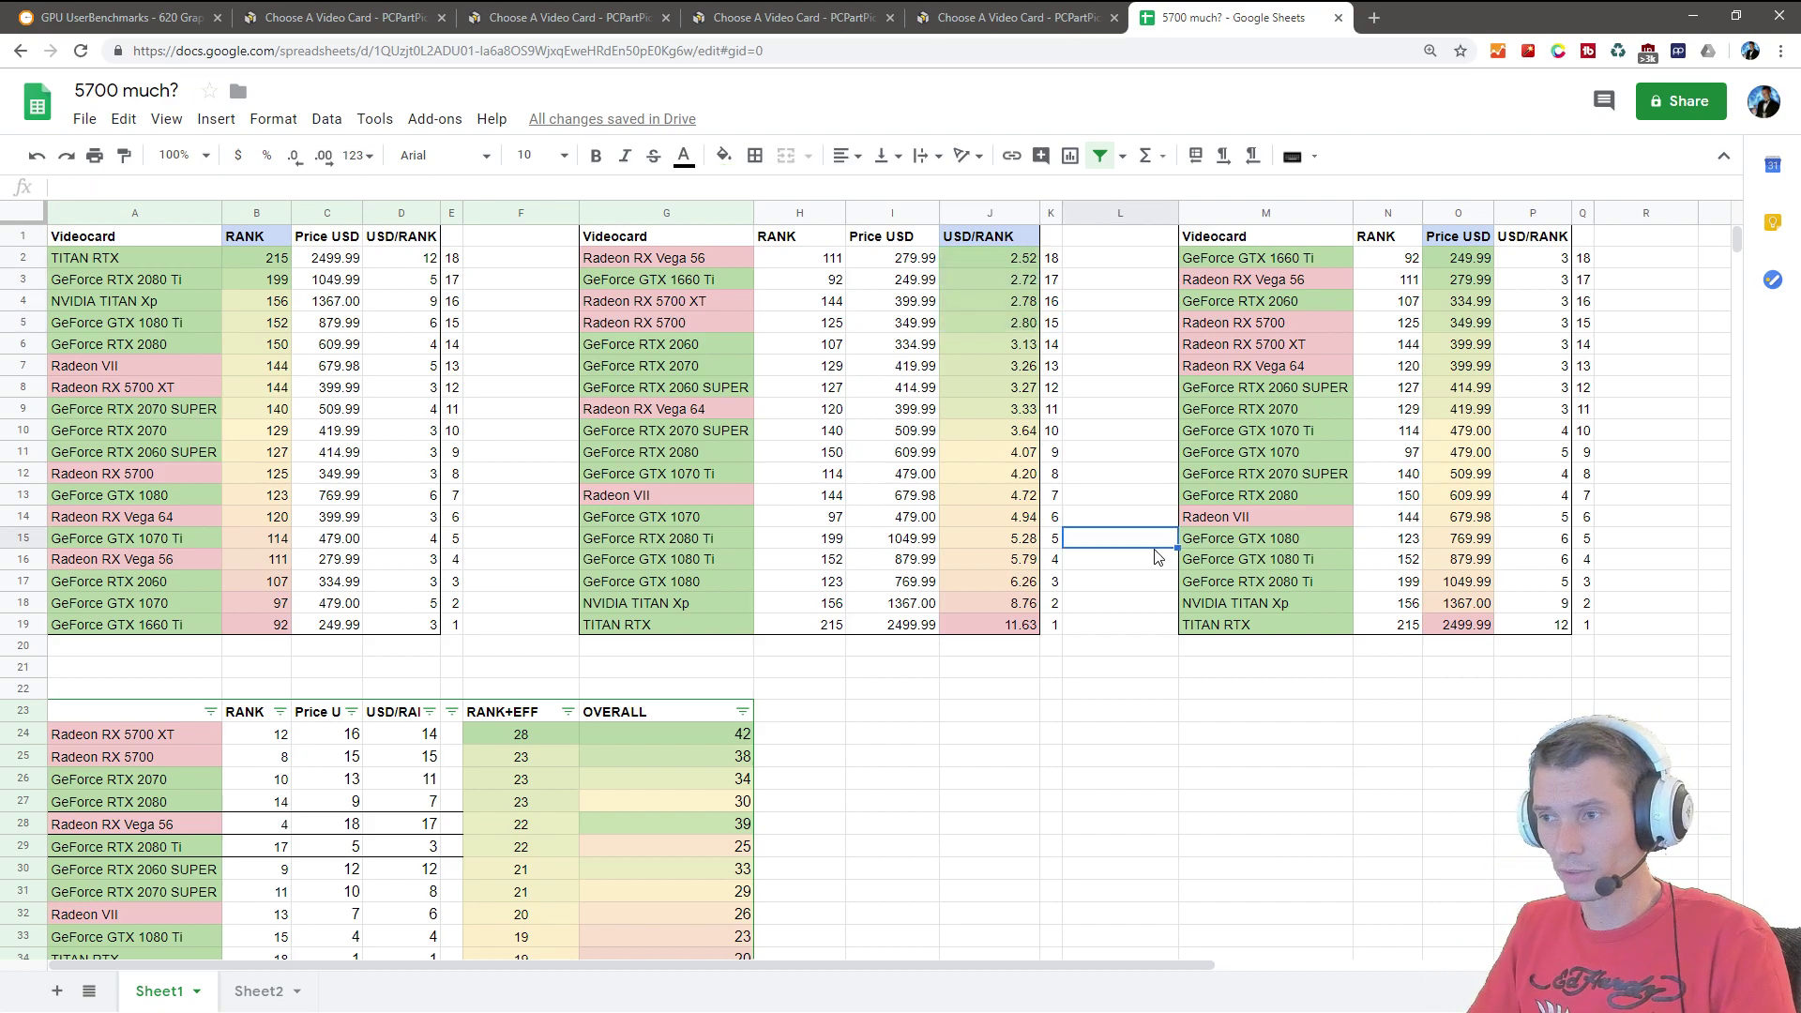
left_click(705, 261)
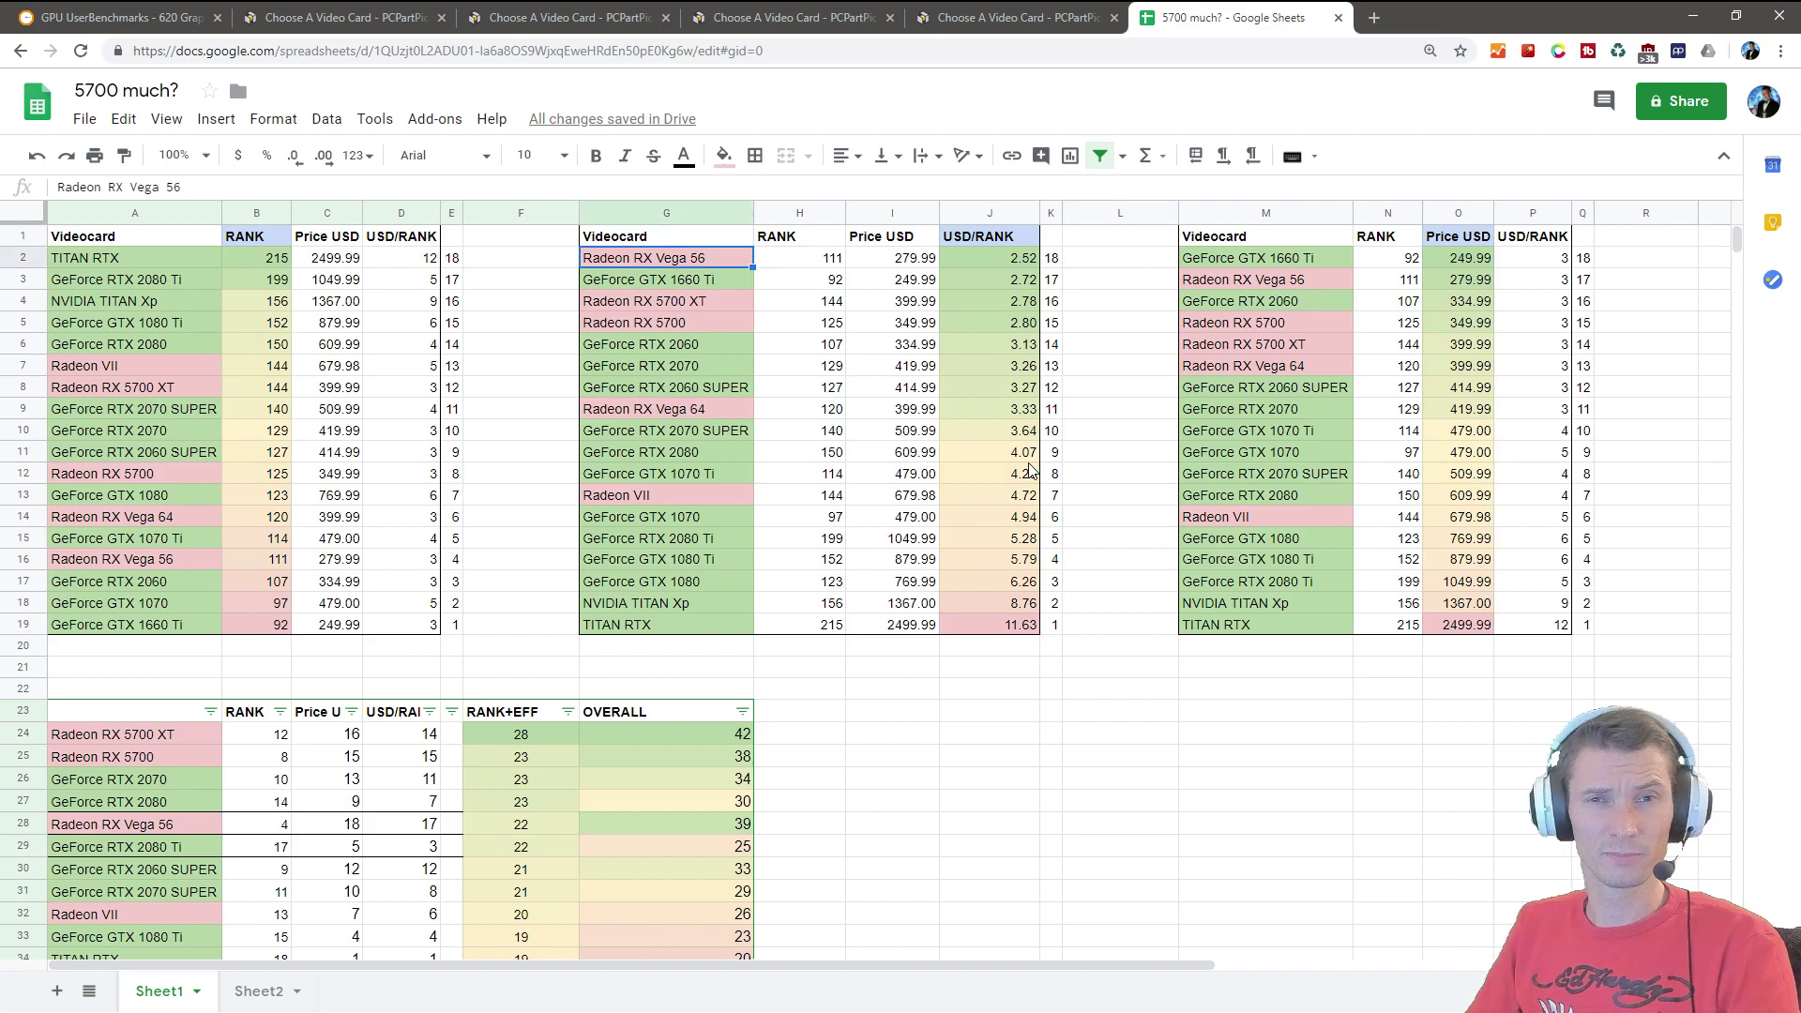
left_click(1402, 739)
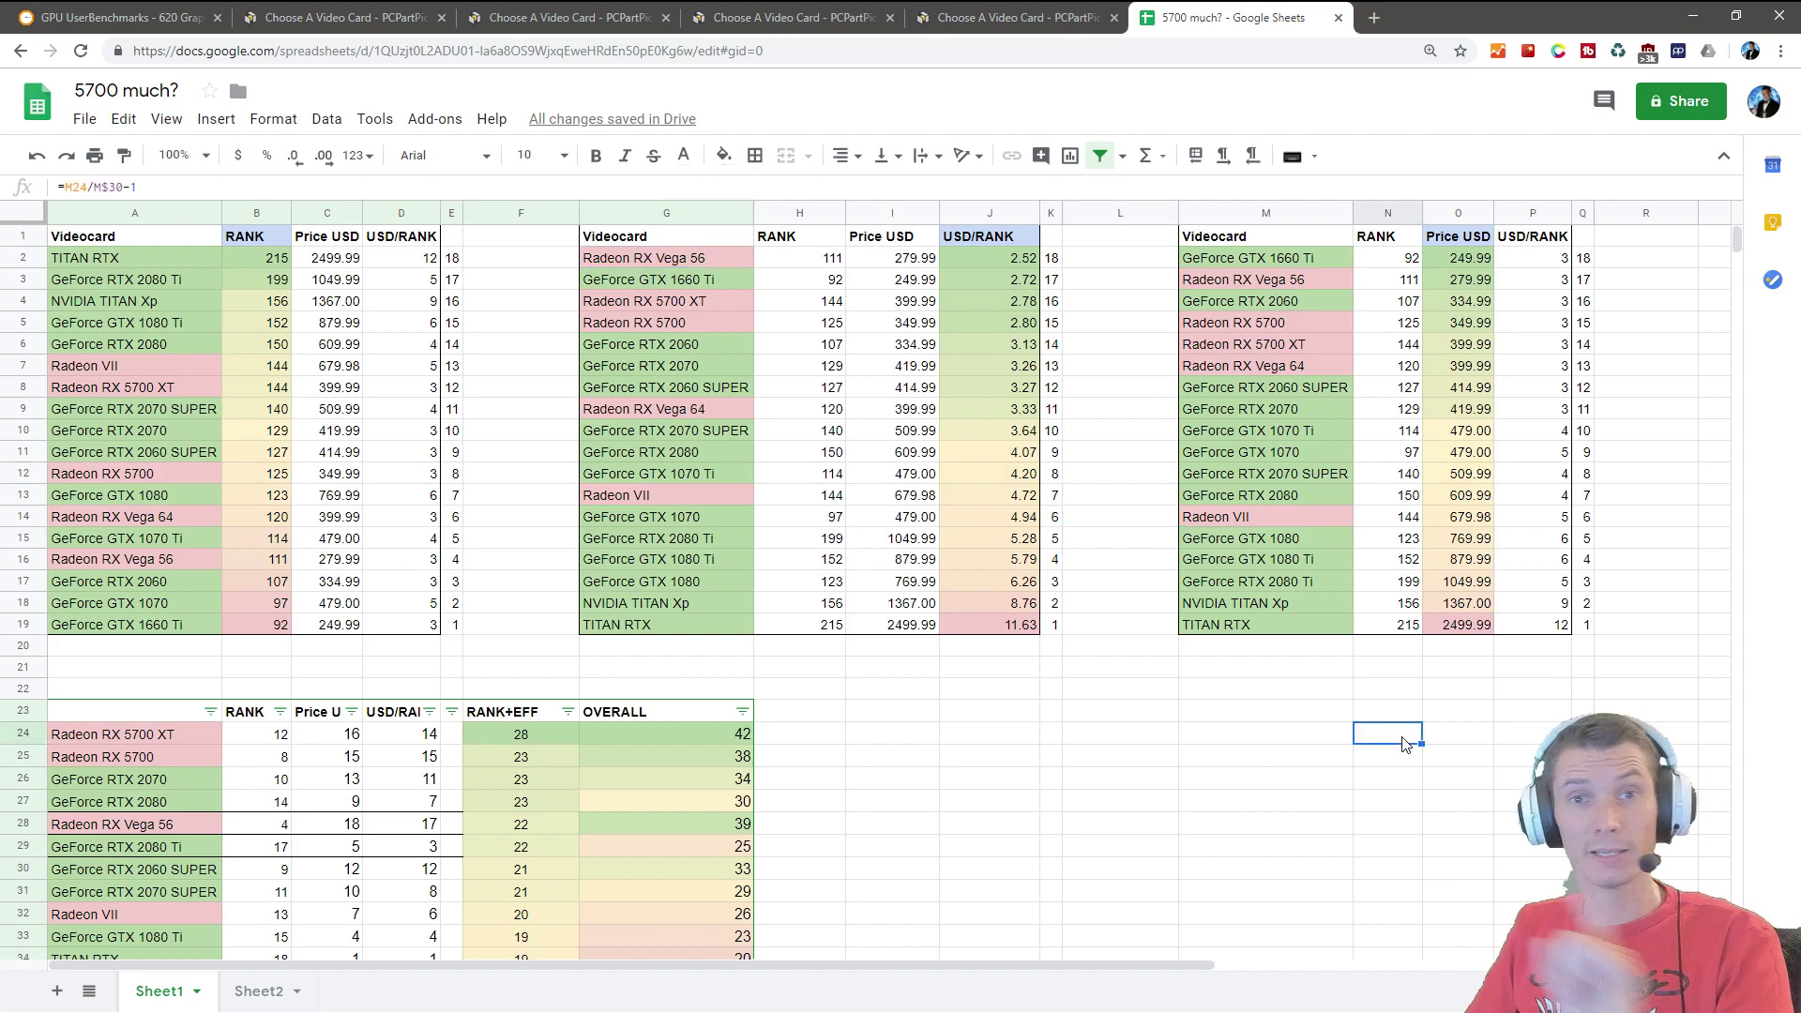
Step: Examine how the third table orders the cards by price, from the first Price USD value to the TITAN RTX row
left_click(1461, 263)
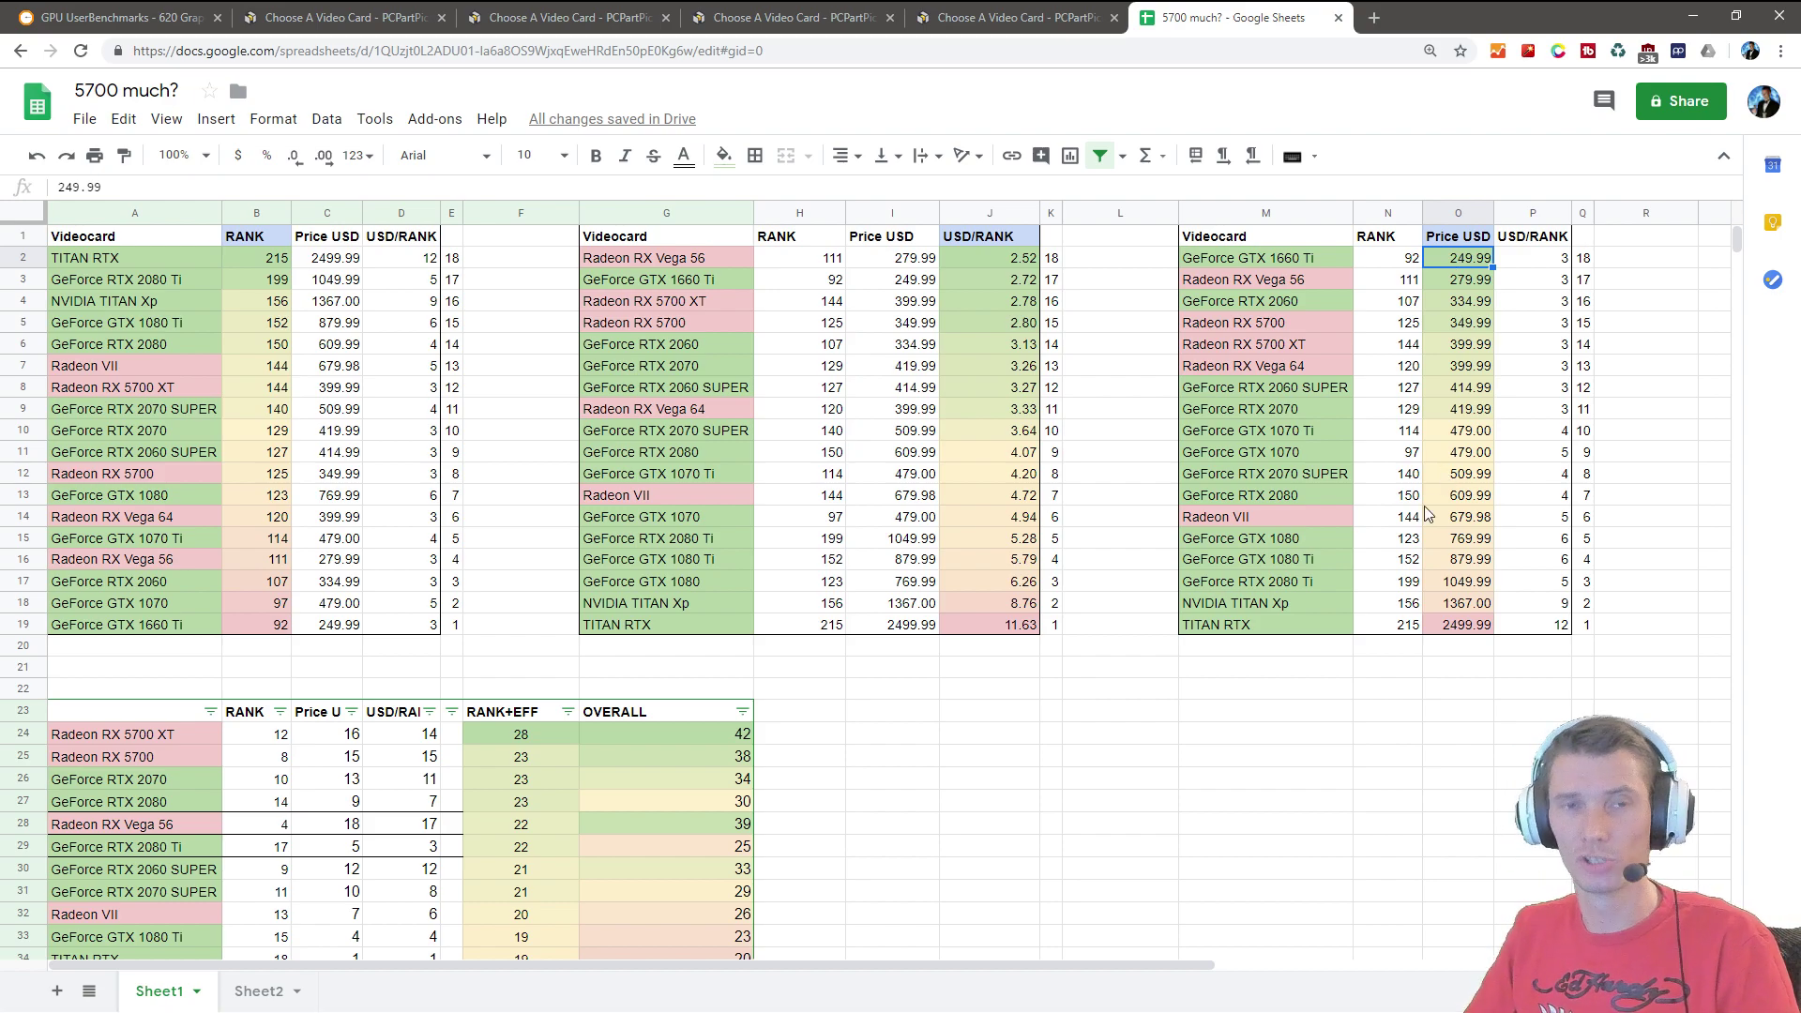
left_click(1452, 740)
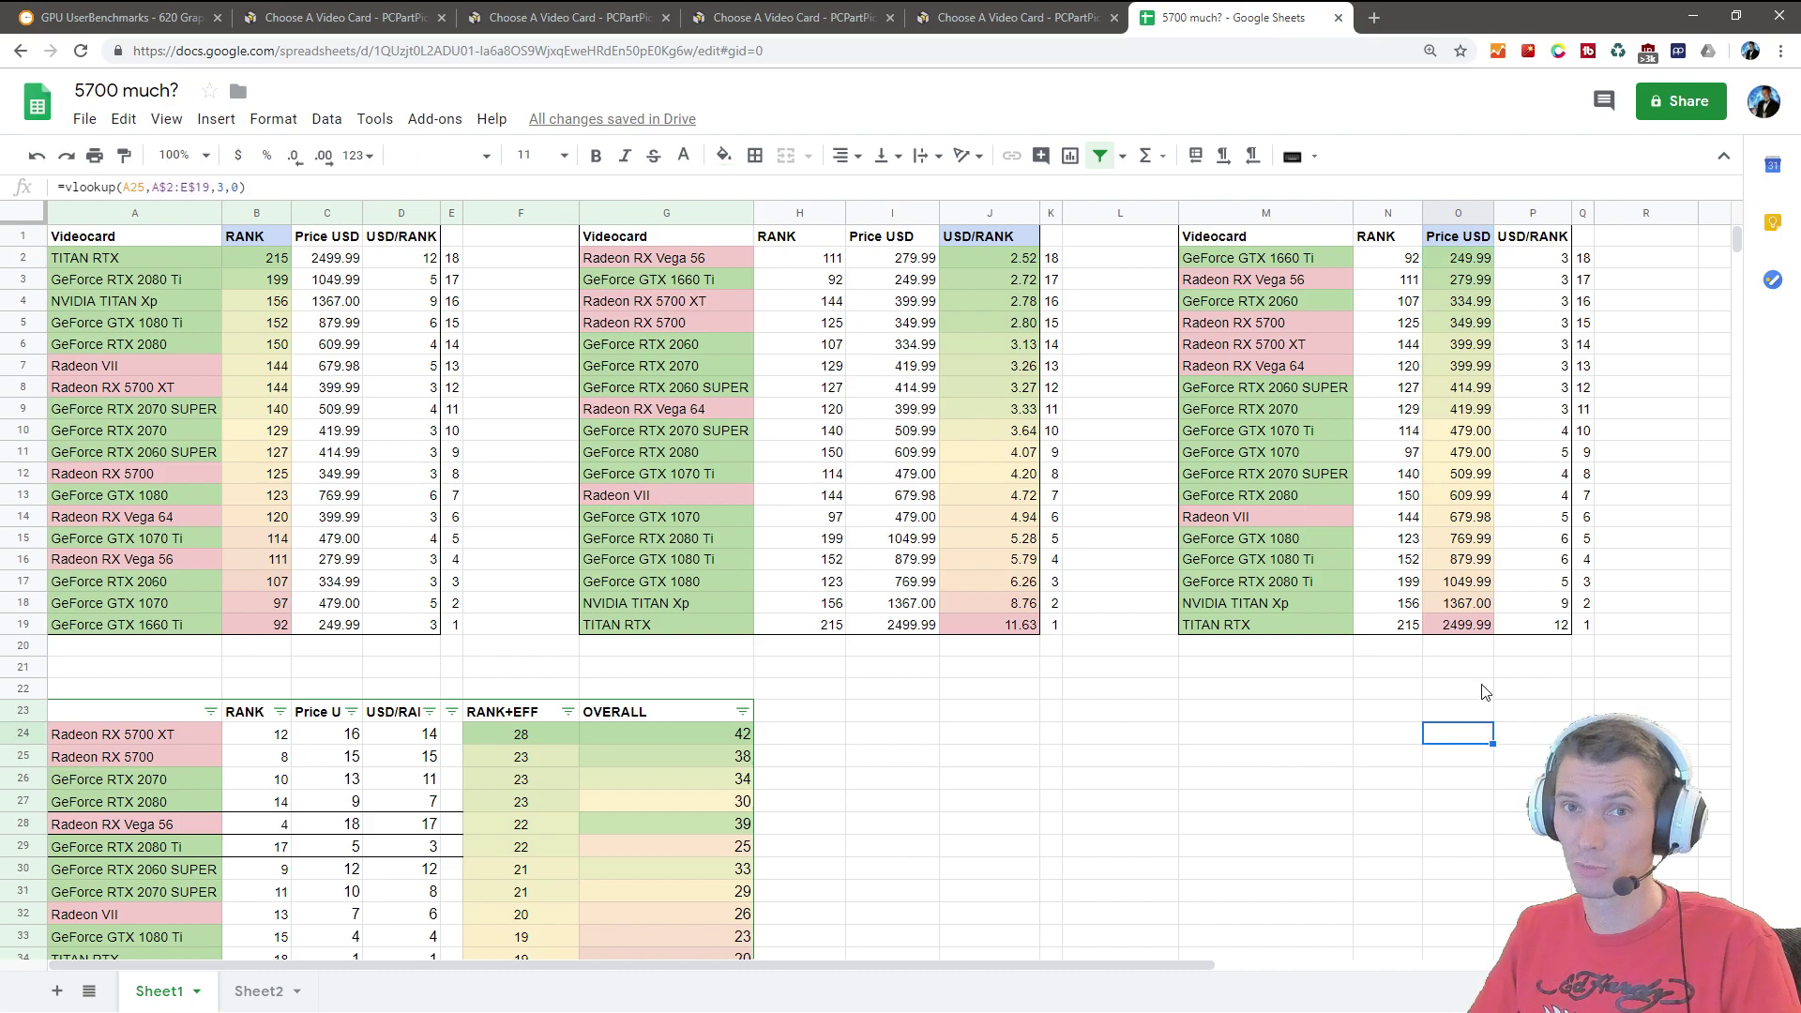
left_click(1557, 626)
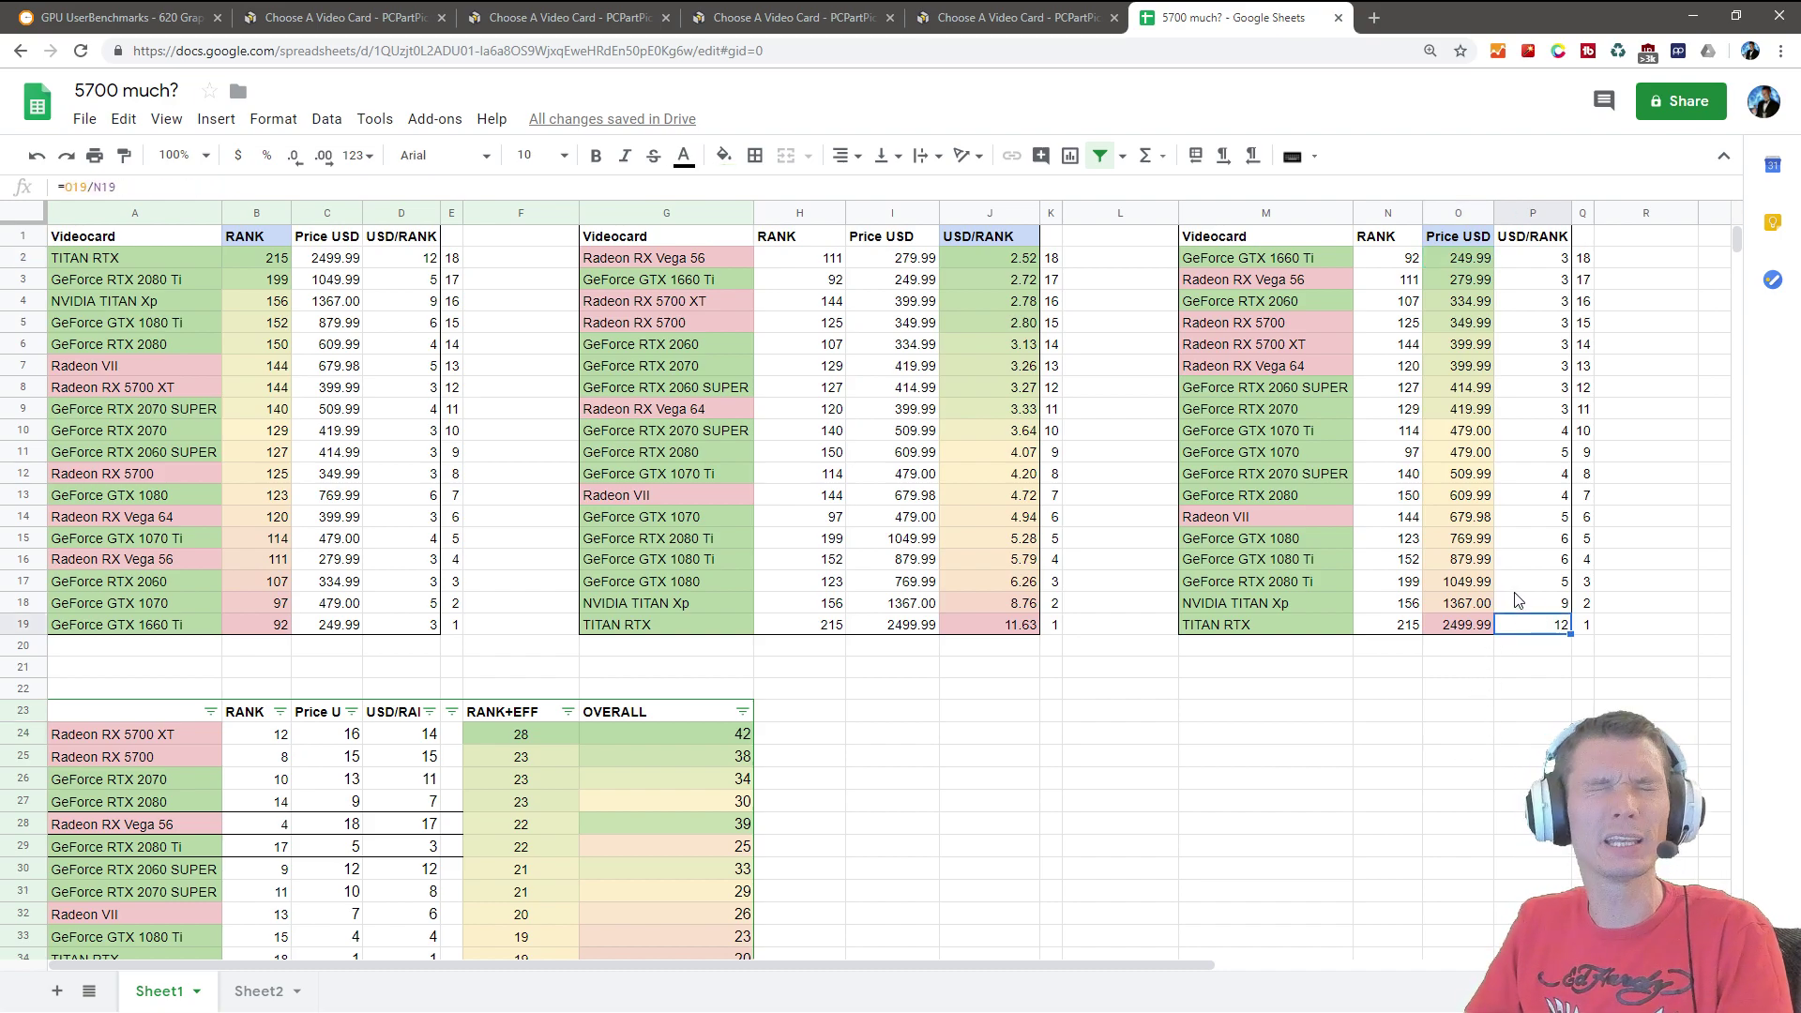
left_click(1476, 268)
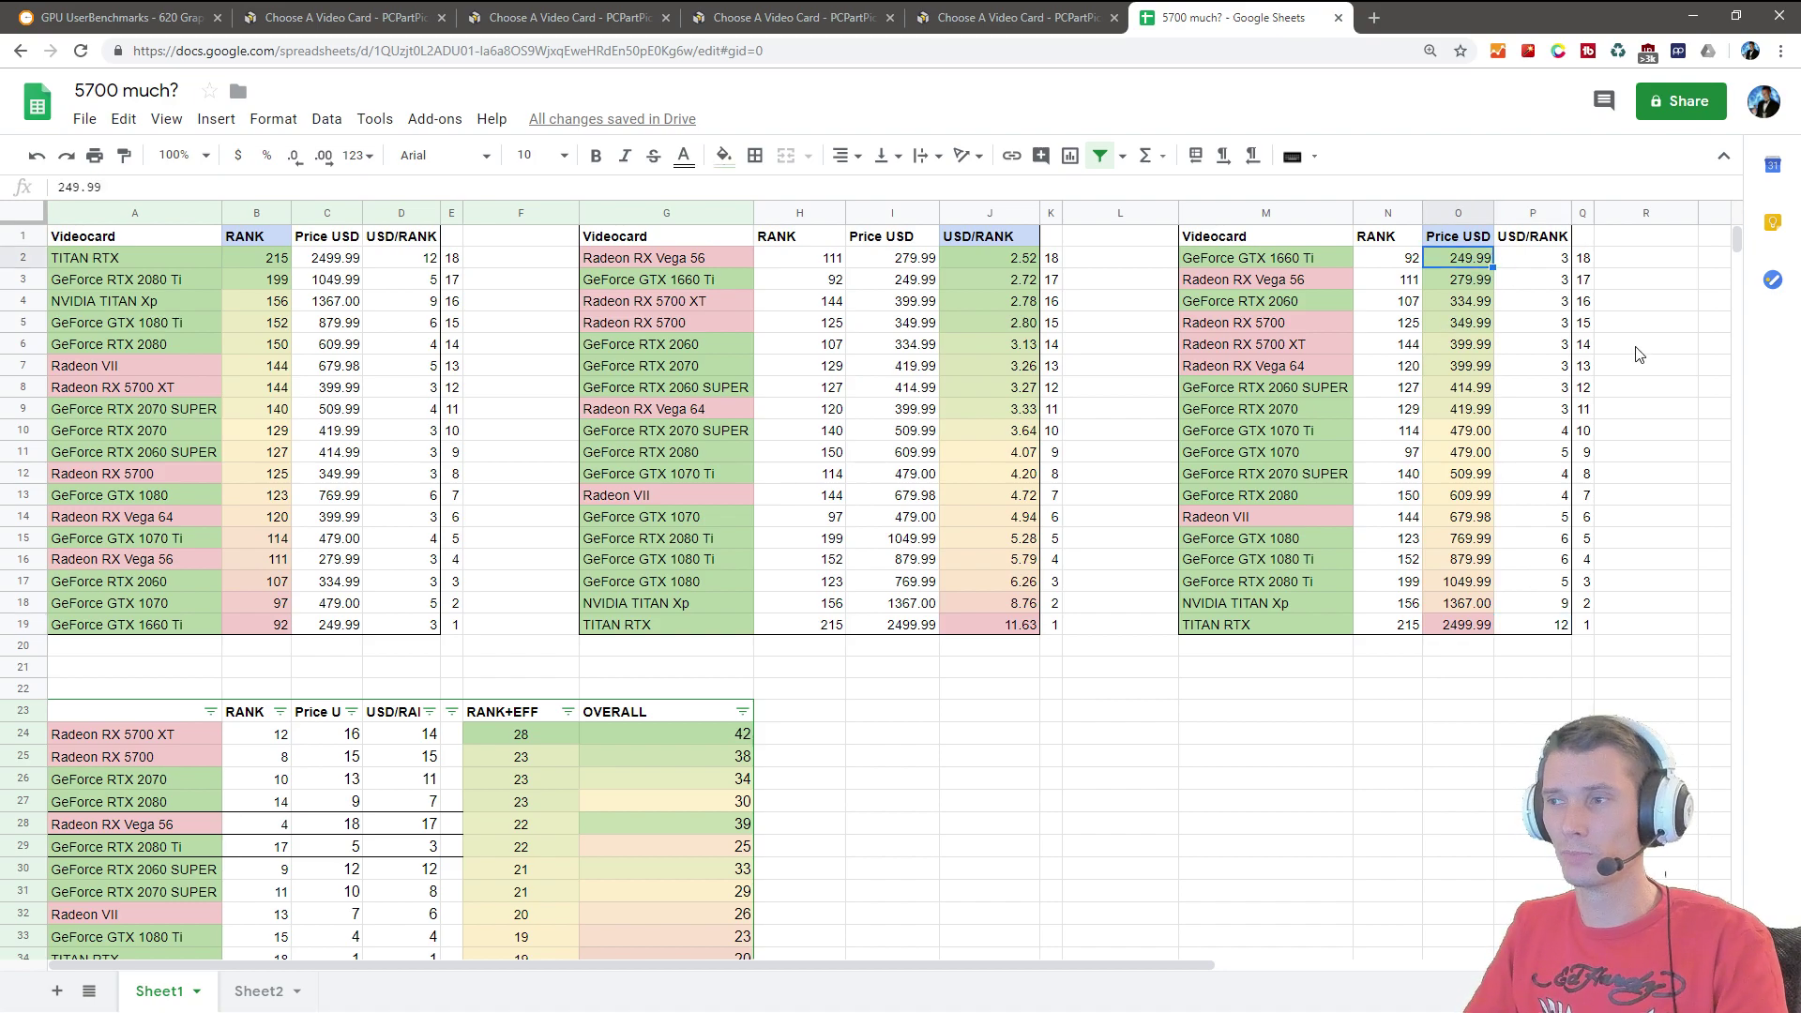
Step: Check the GeForce GTX 1660 Ti's name, rank and price at the start of the third table
left_click(1324, 265)
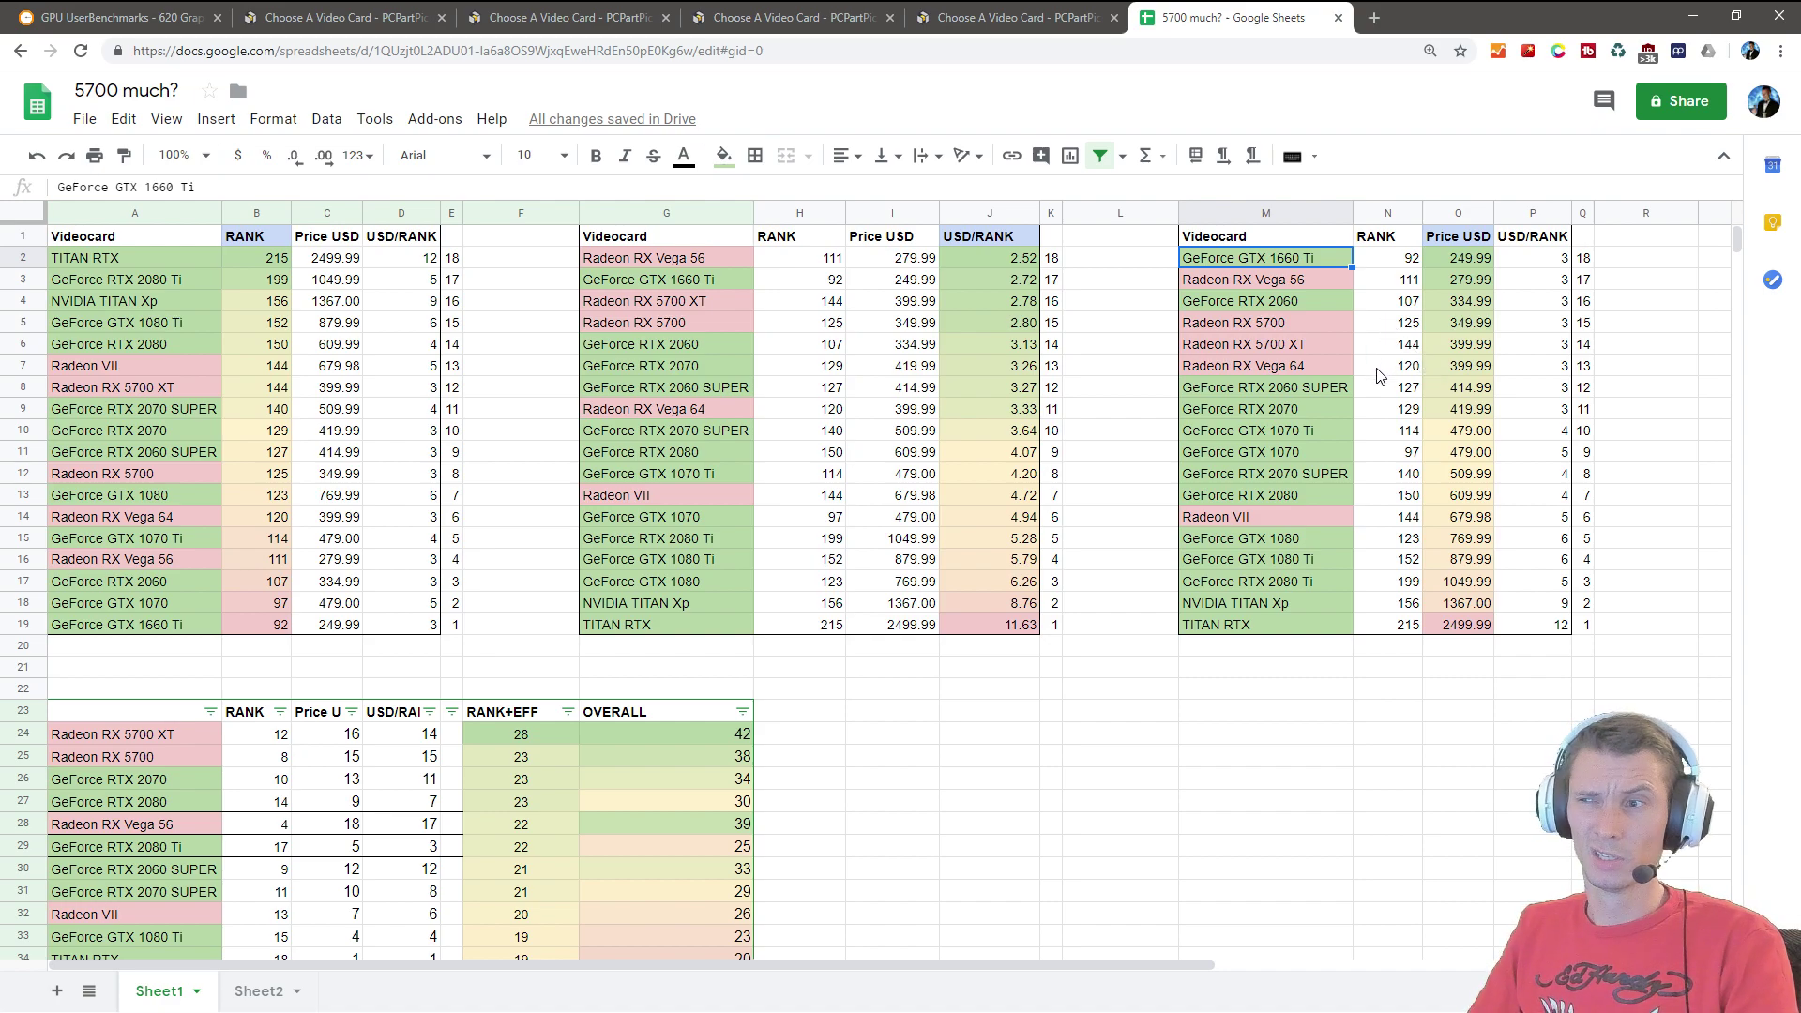
left_click(1473, 269)
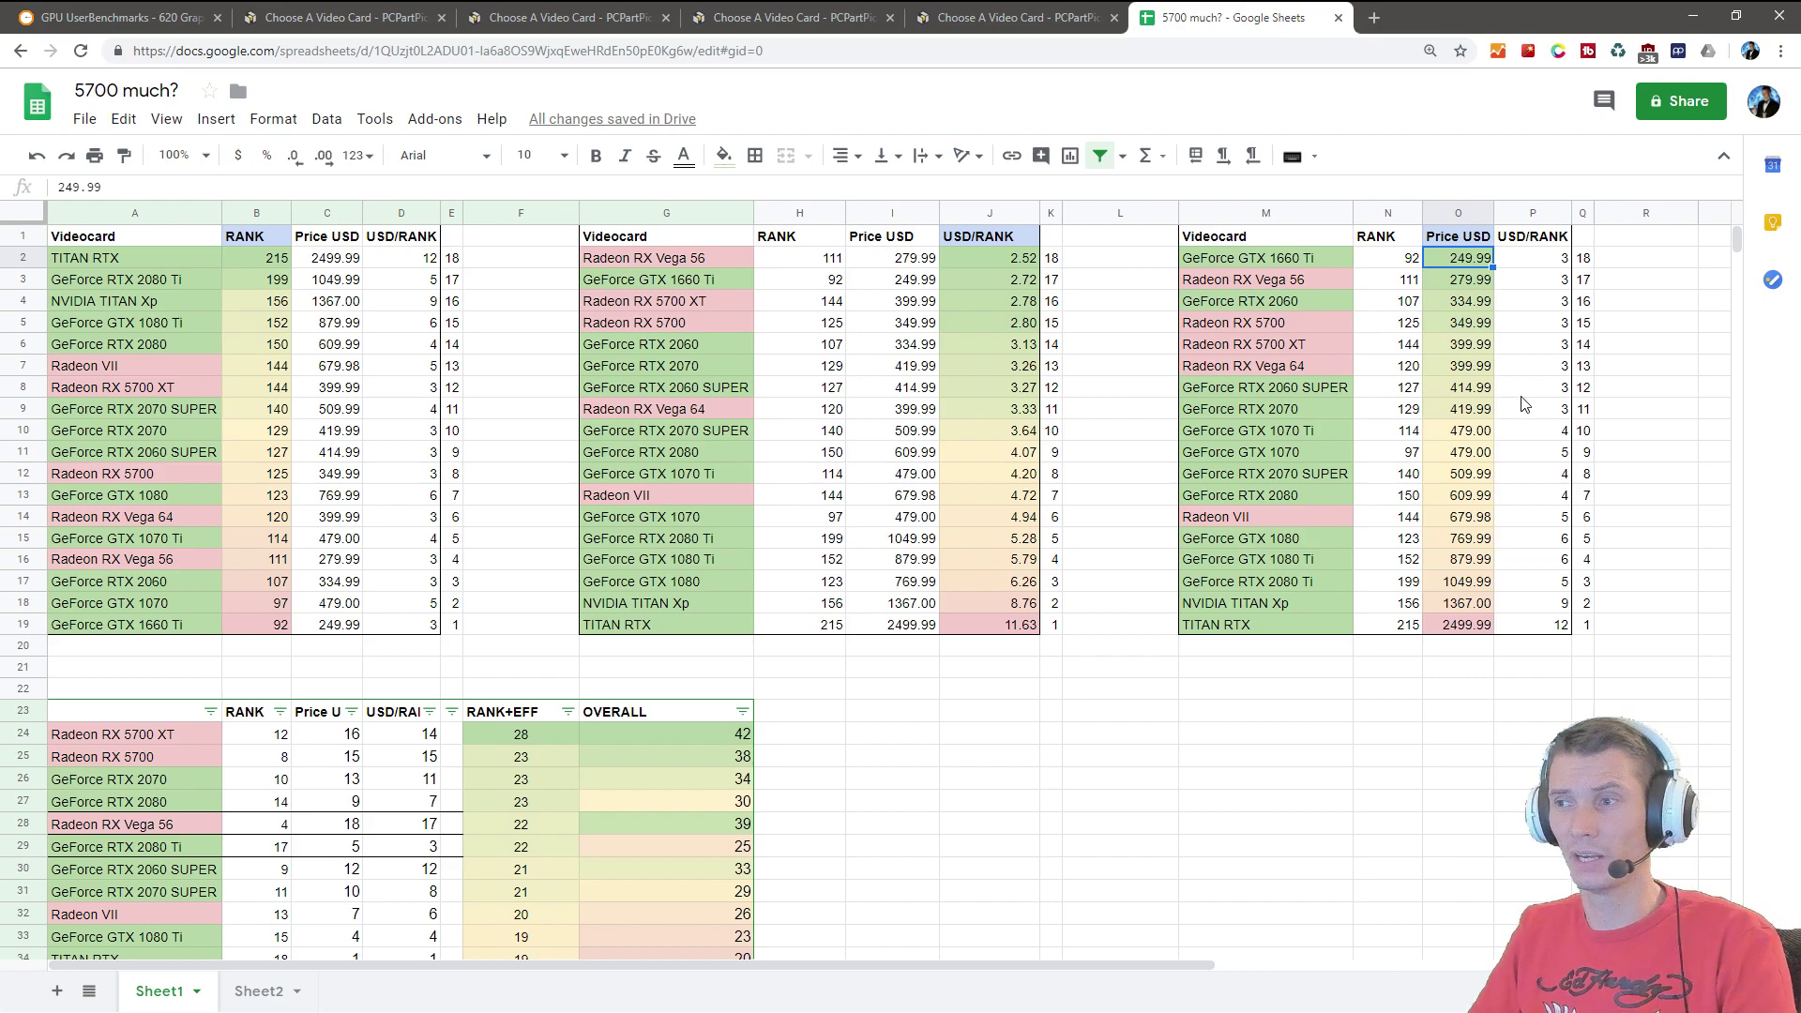
left_click(1404, 260)
left_click(1473, 263)
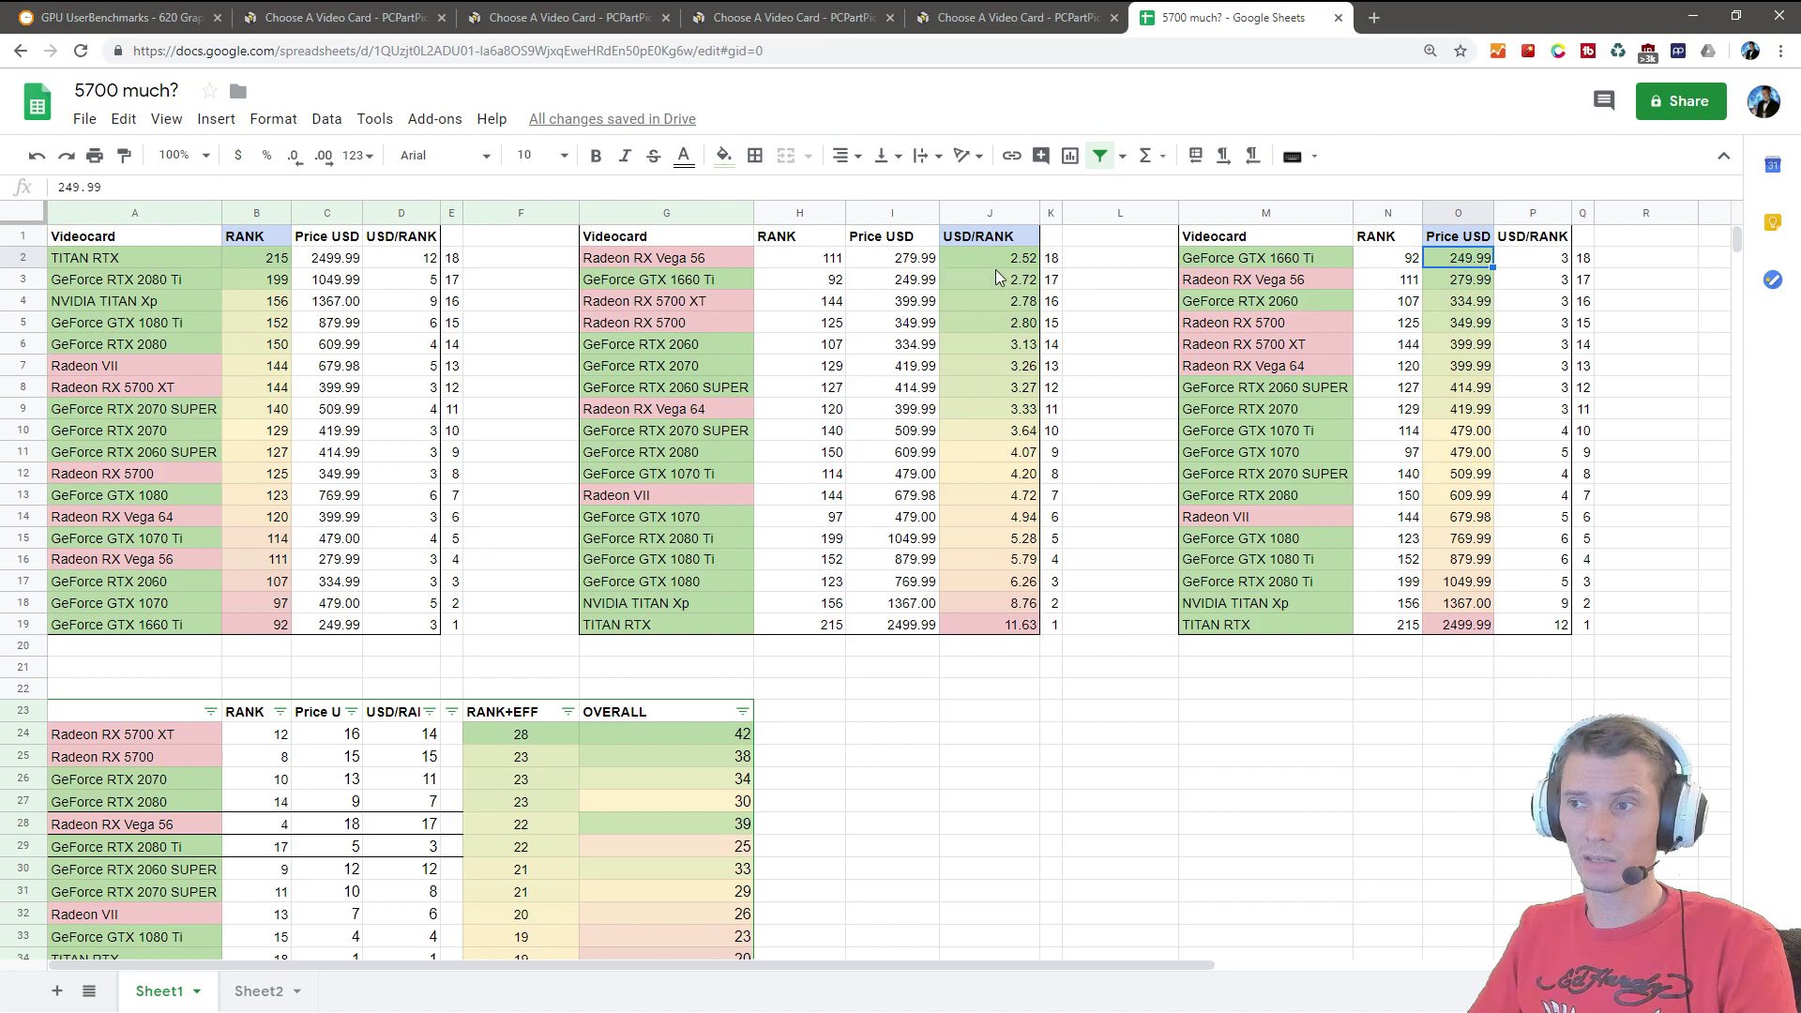
Step: Compare the GeForce GTX 1660 Ti's row in the second table with its price in the third table
left_click_drag(723, 279, 1033, 272)
left_click(1481, 264)
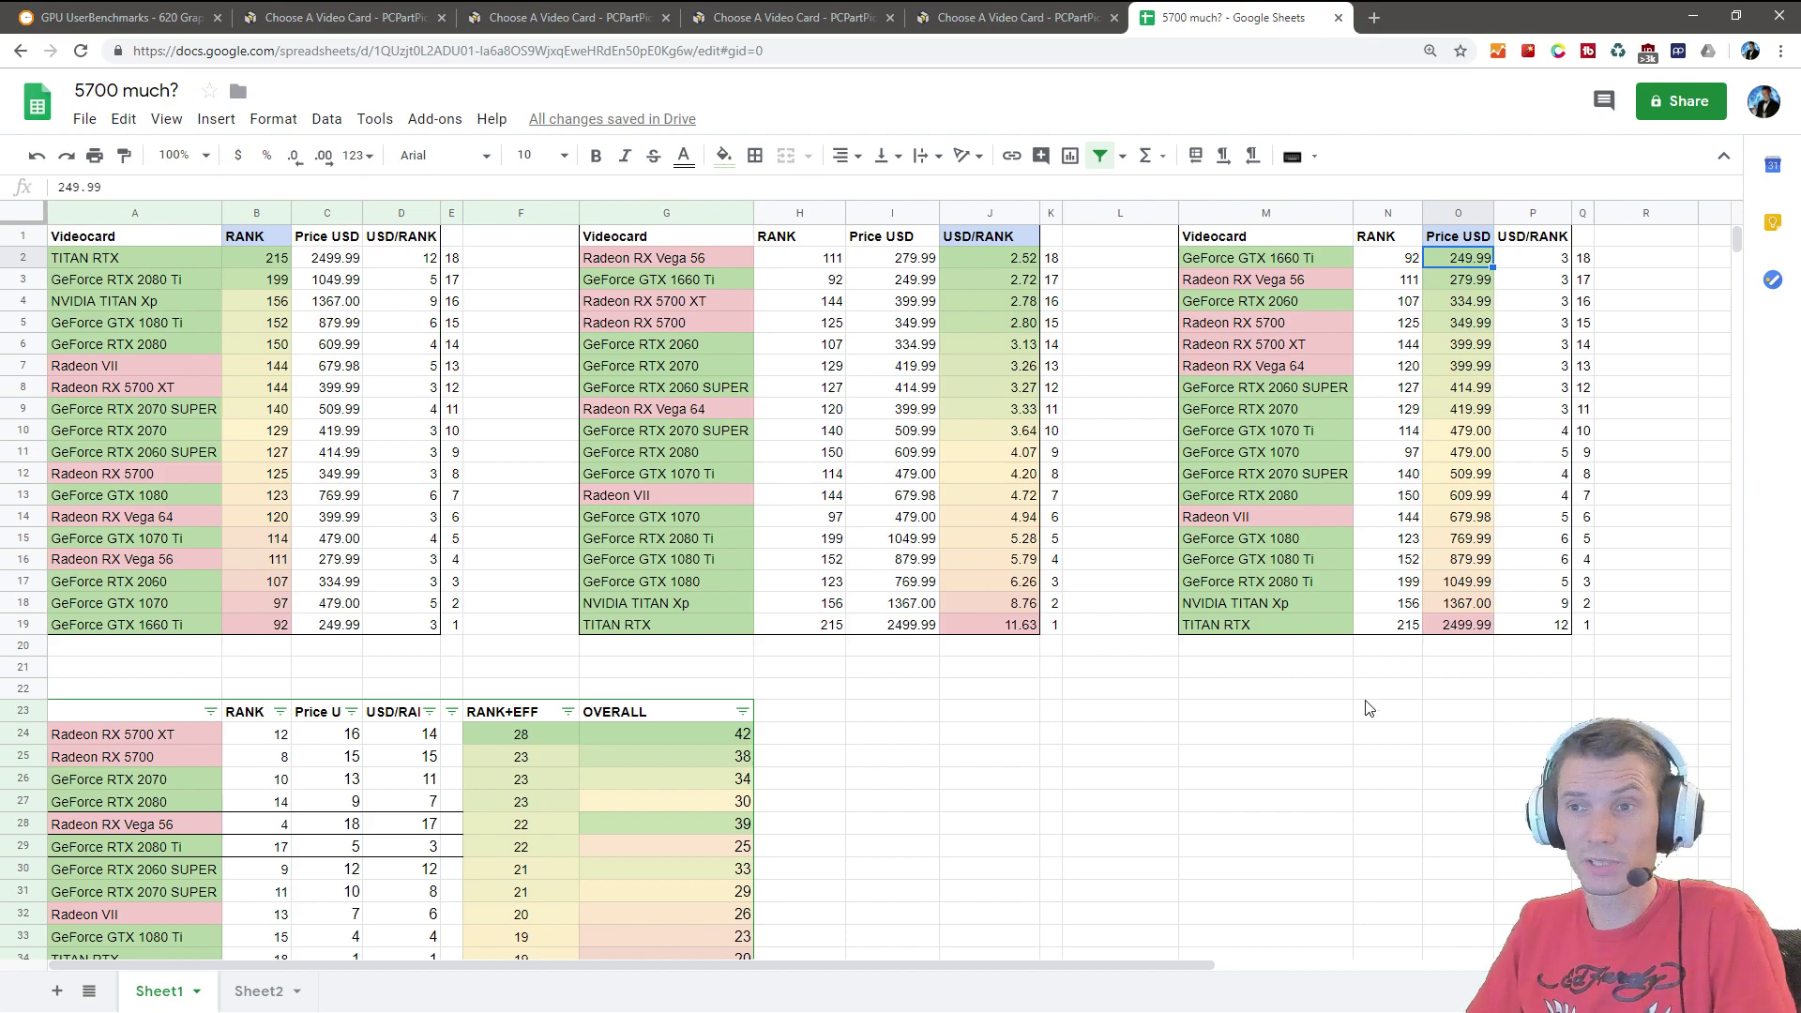
left_click(1281, 750)
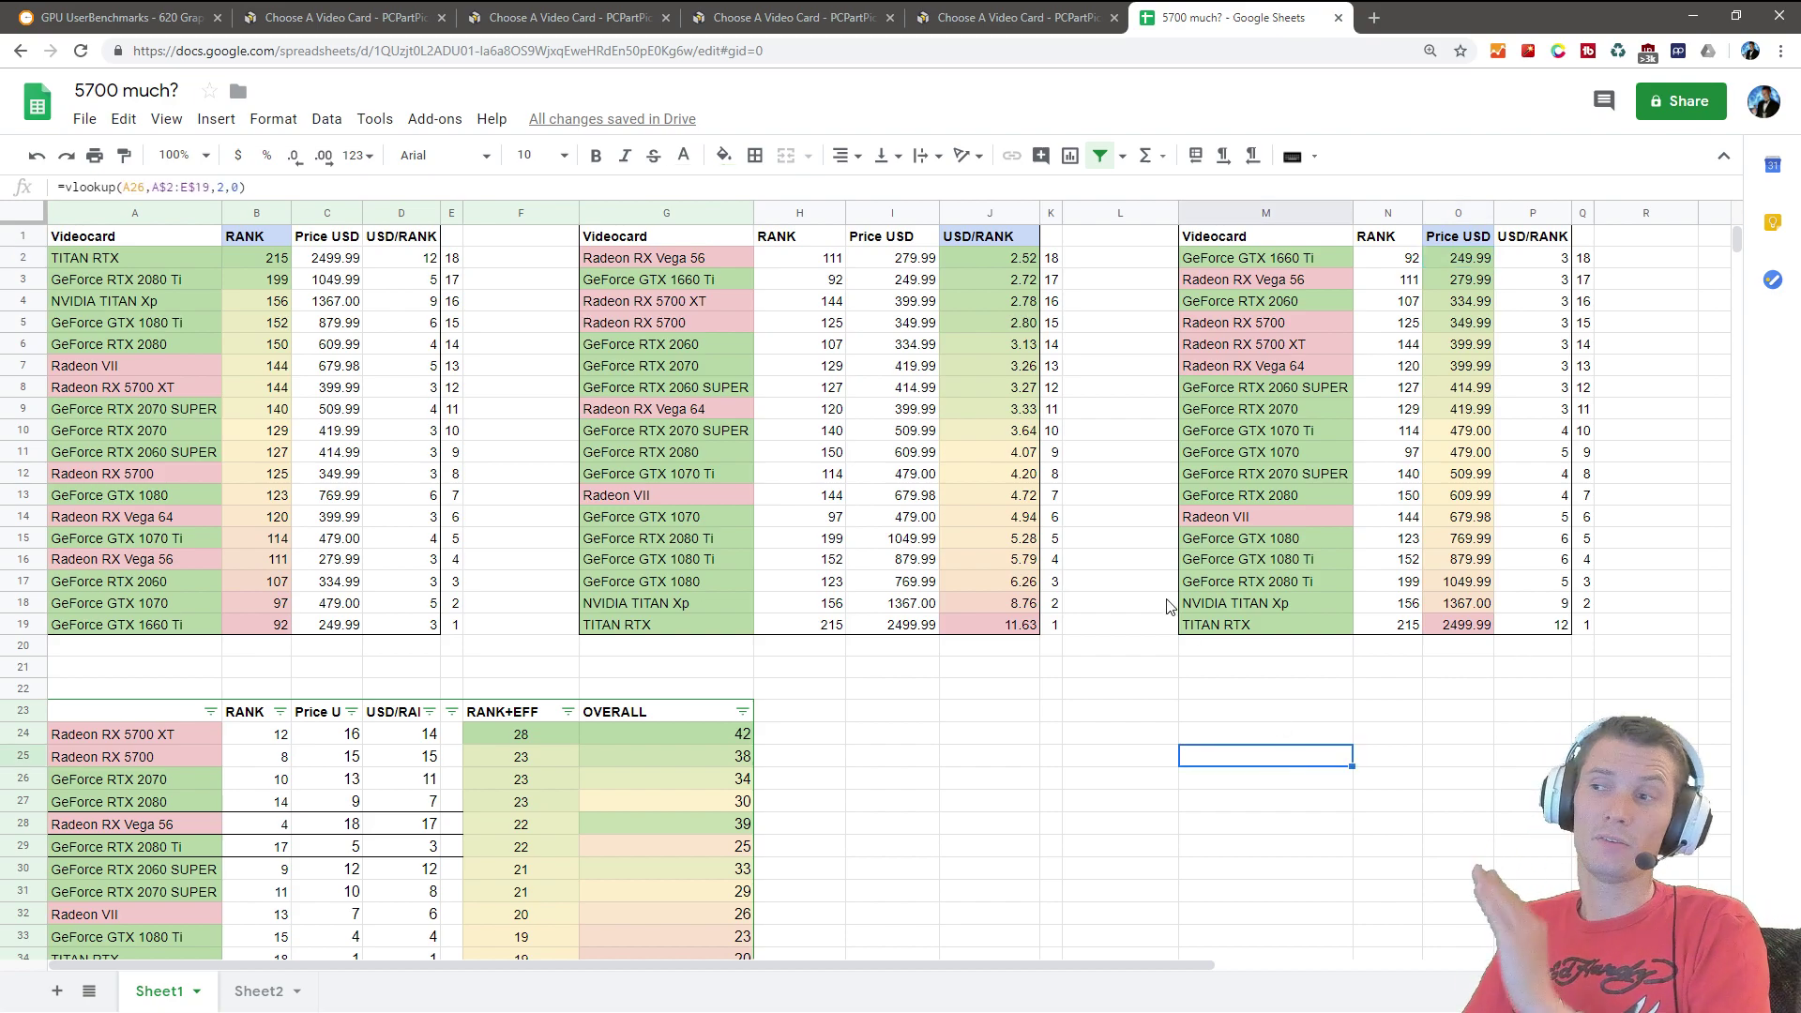
left_click(1068, 653)
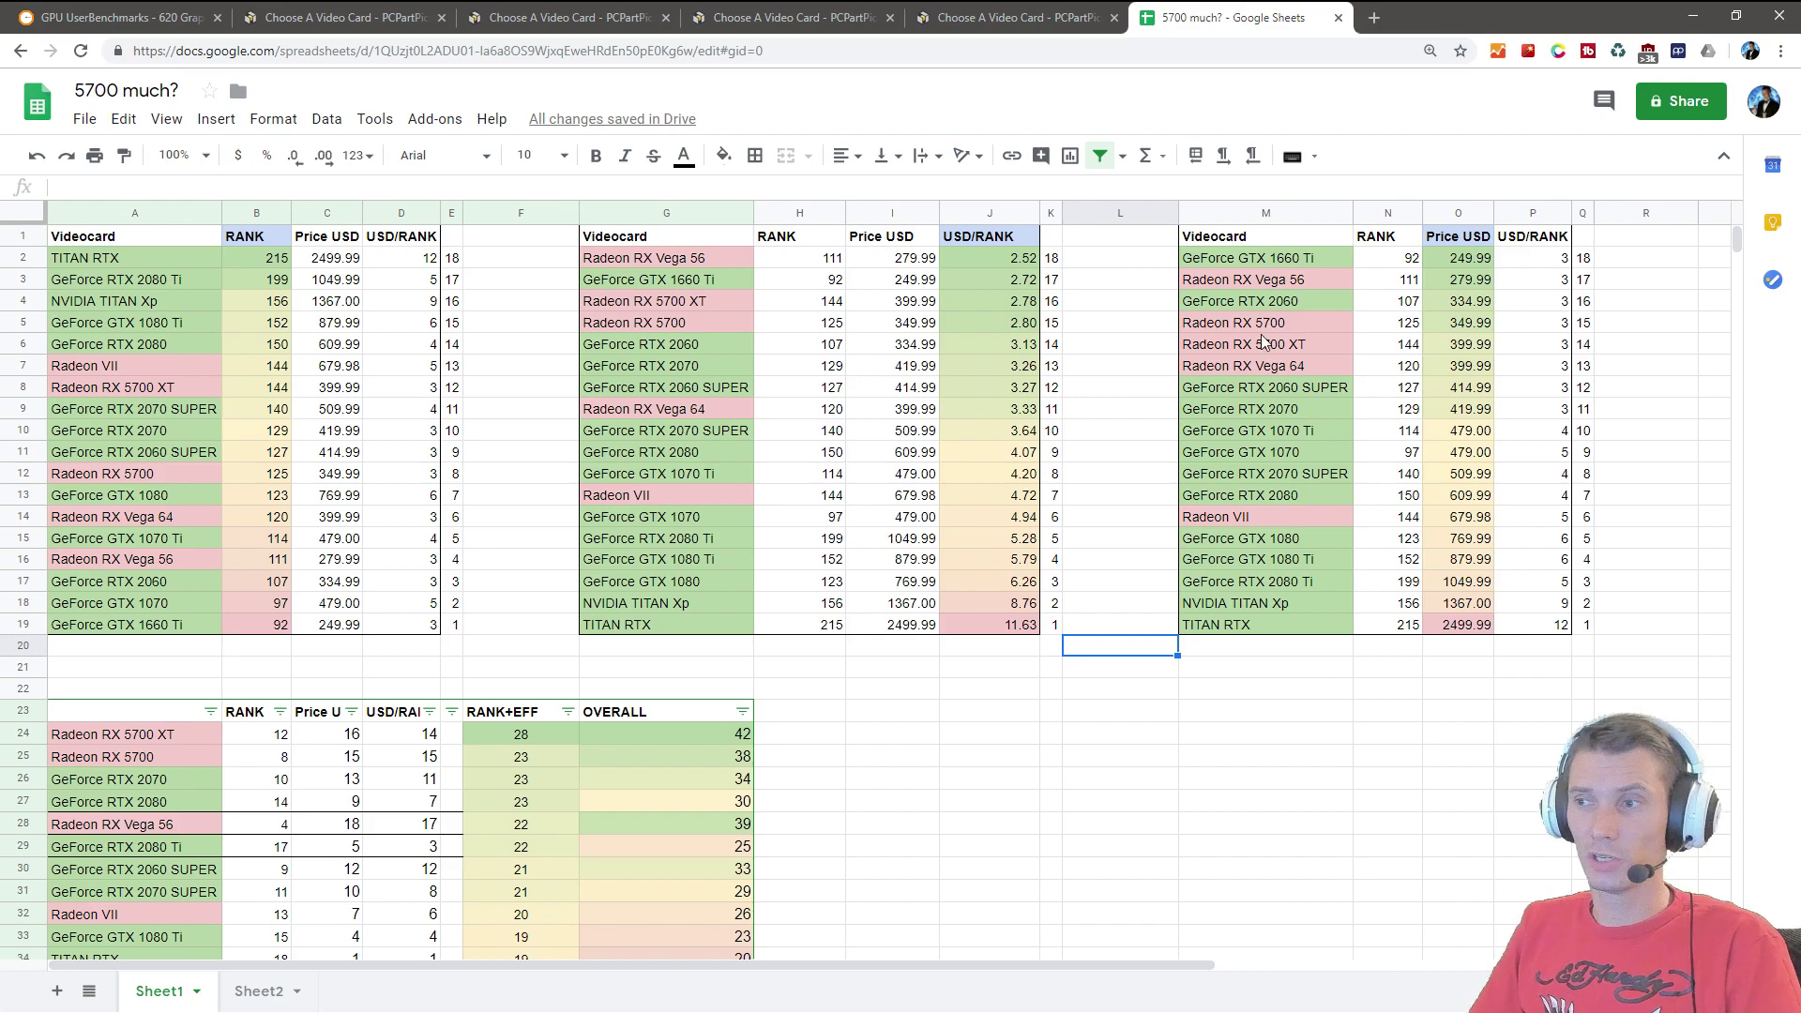
Step: Locate the Radeon RX 5700 and RX 5700 XT in the third table, then glance back at the first two tables
left_click_drag(1247, 322, 1258, 345)
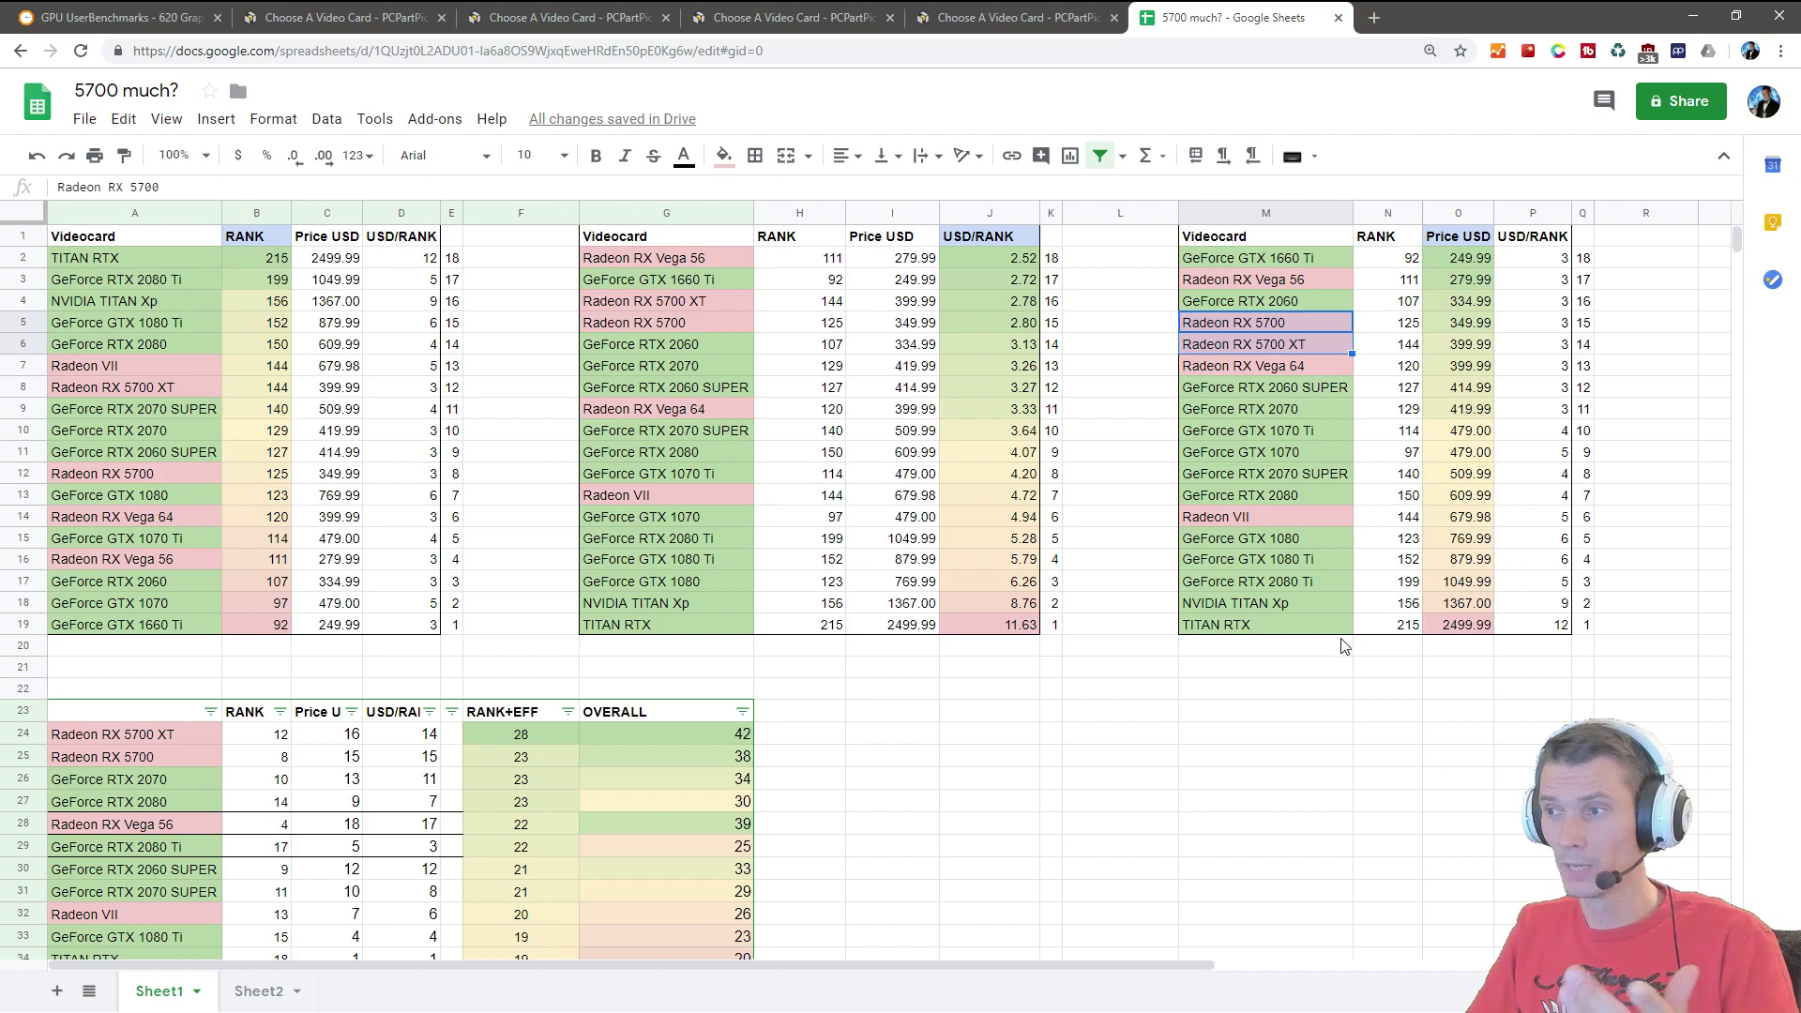
left_click(1341, 713)
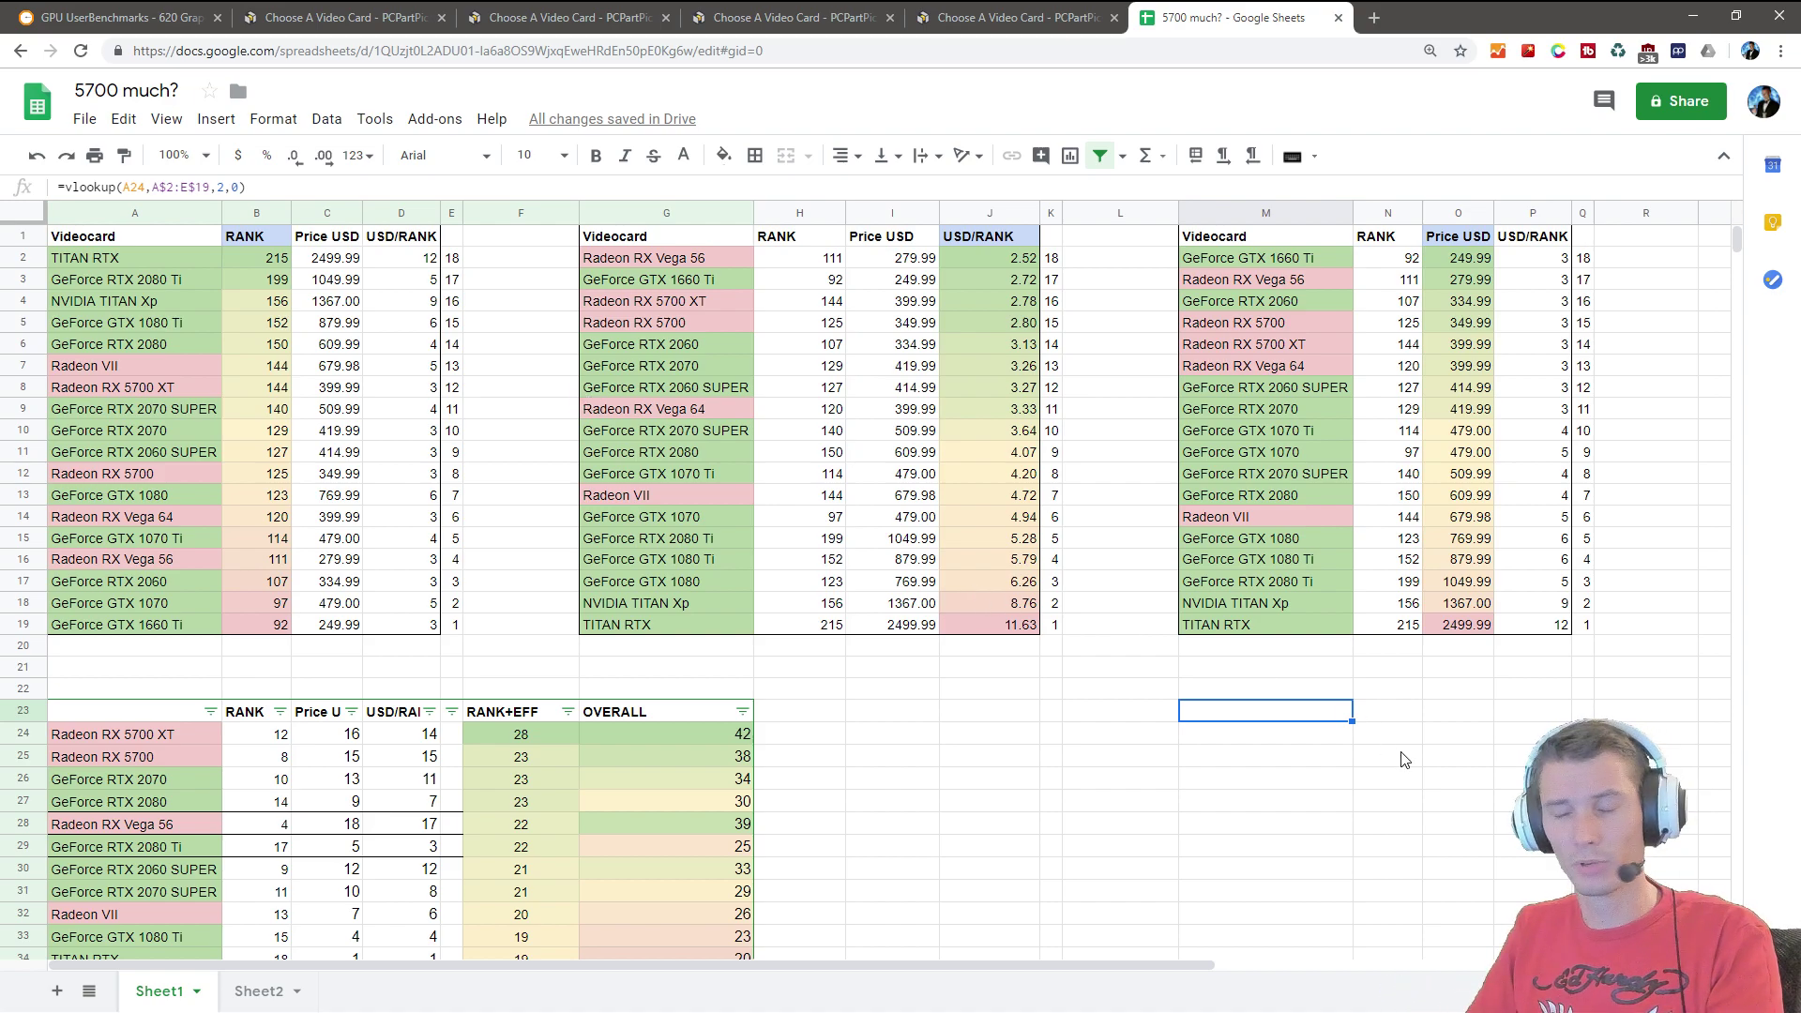
left_click(701, 409)
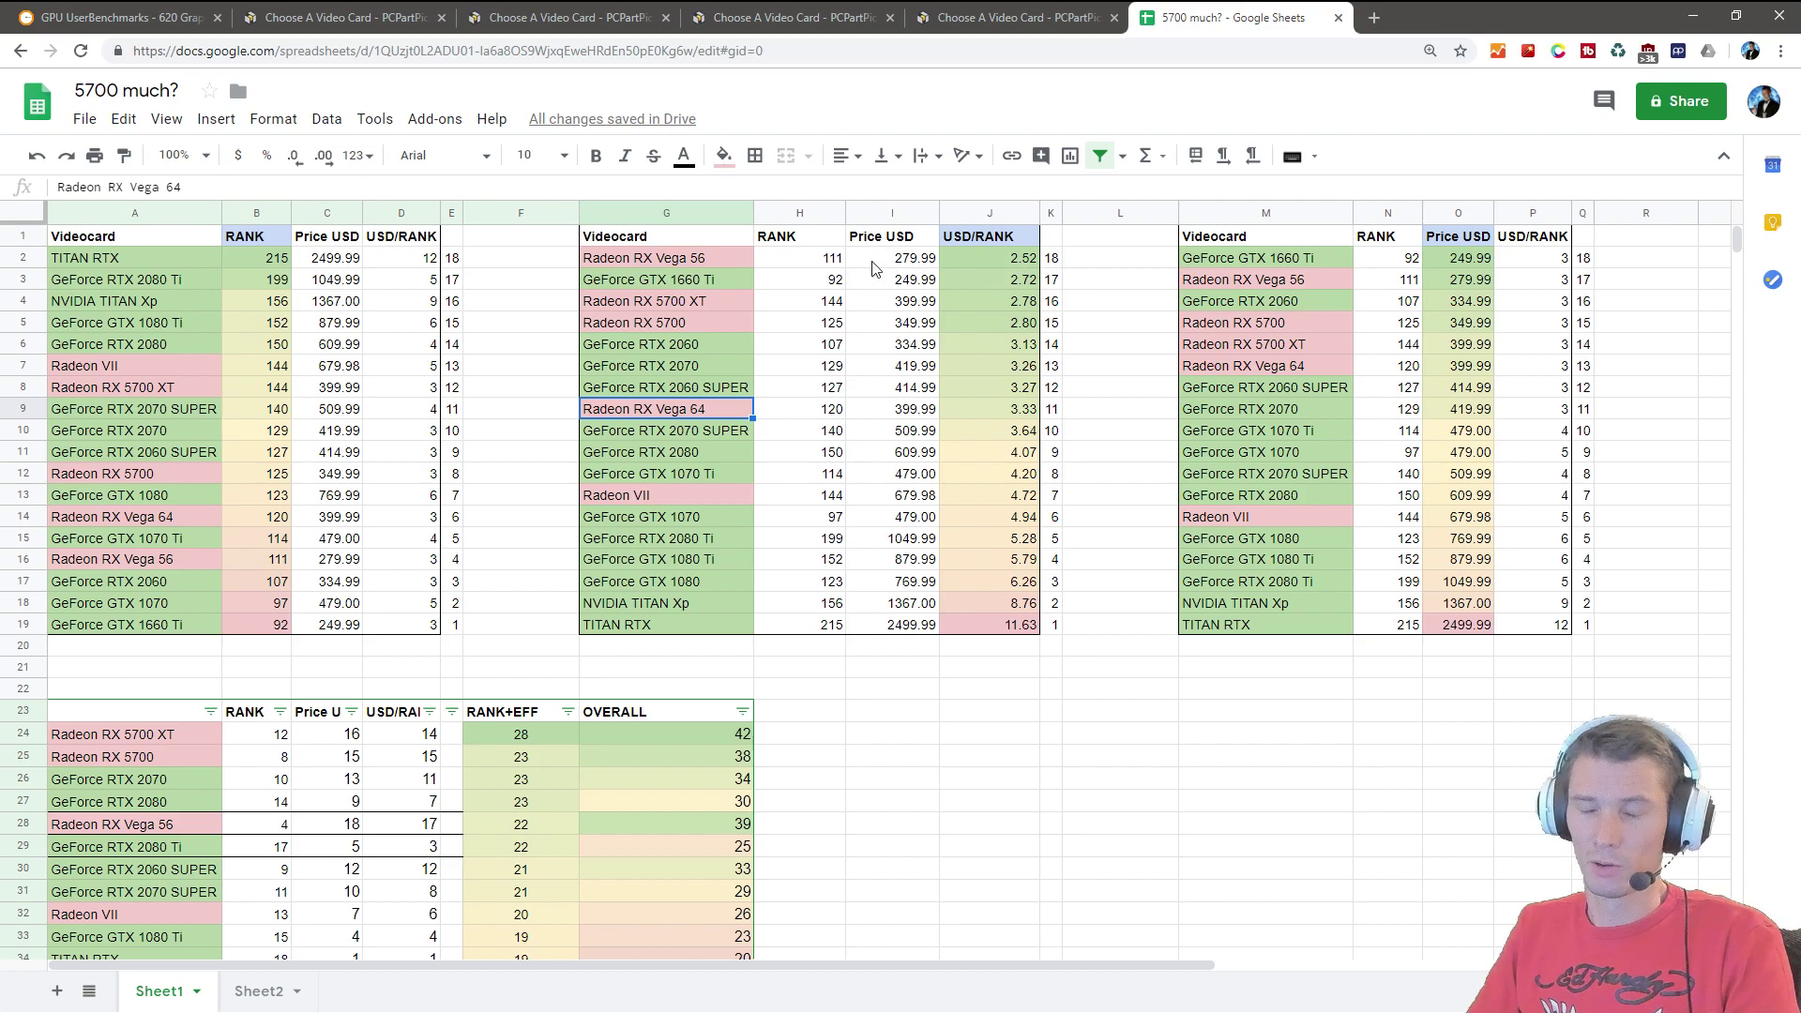
left_click(256, 301)
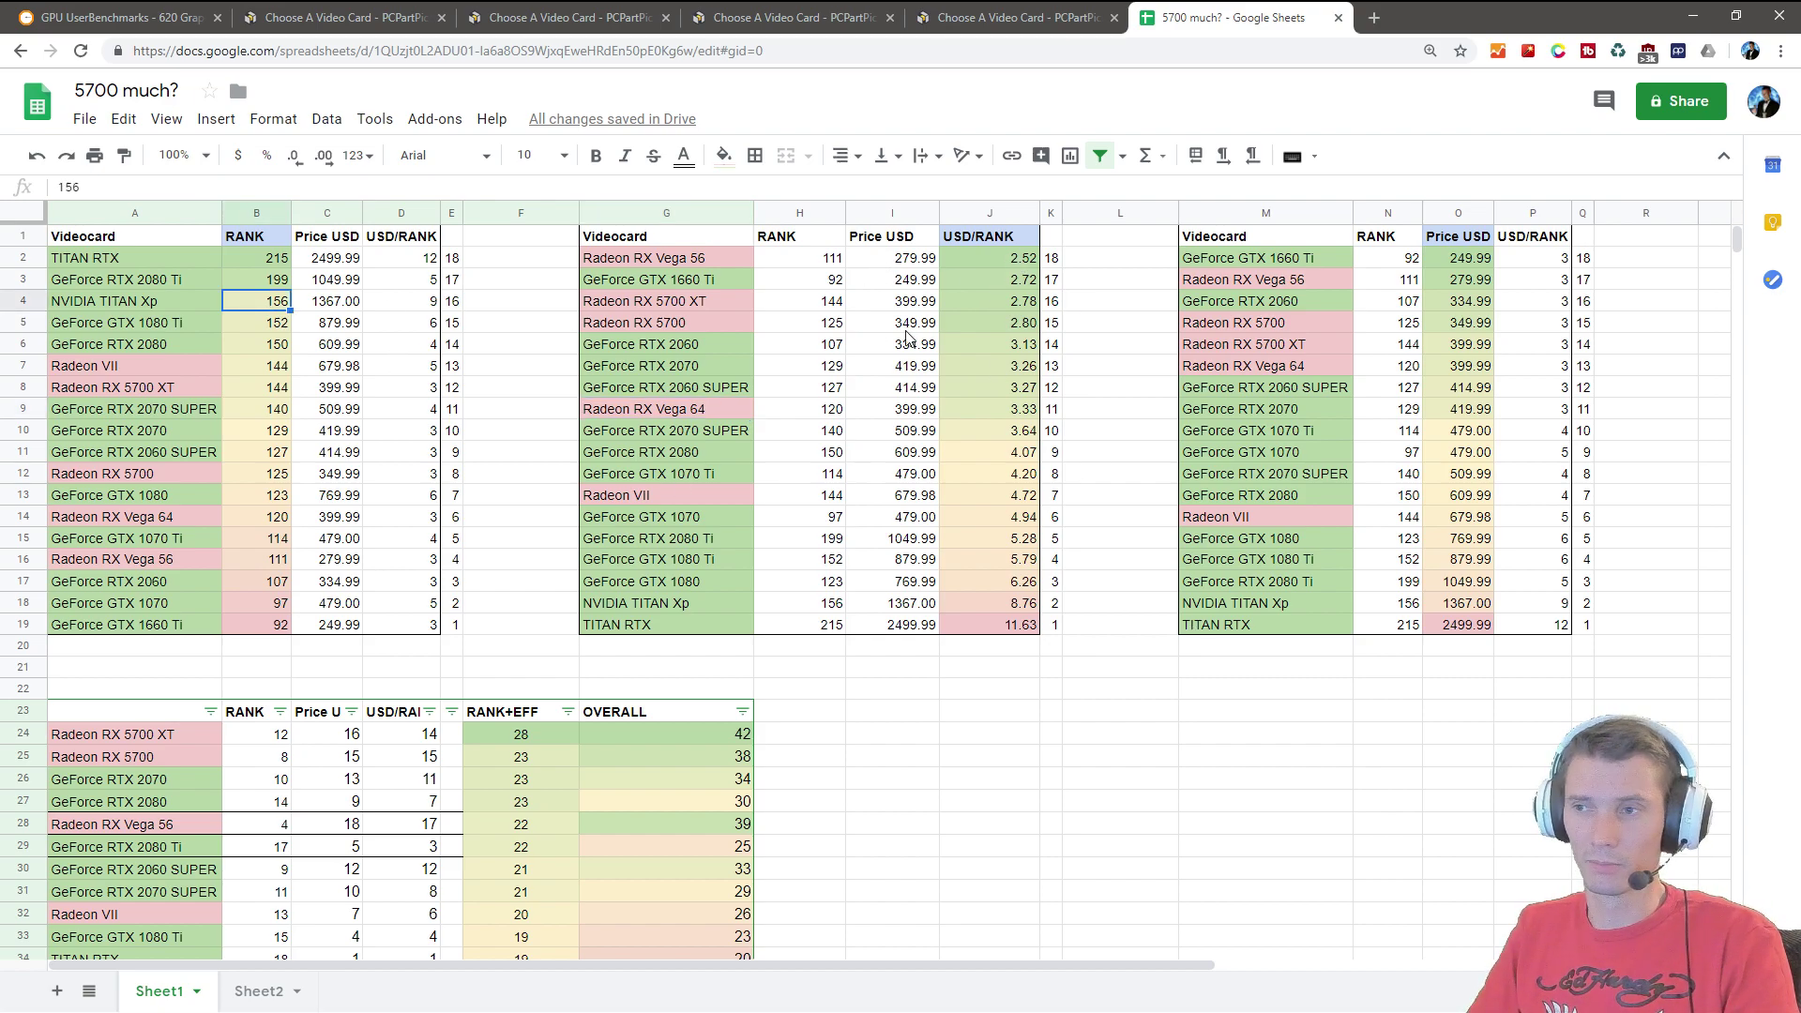
left_click(989, 711)
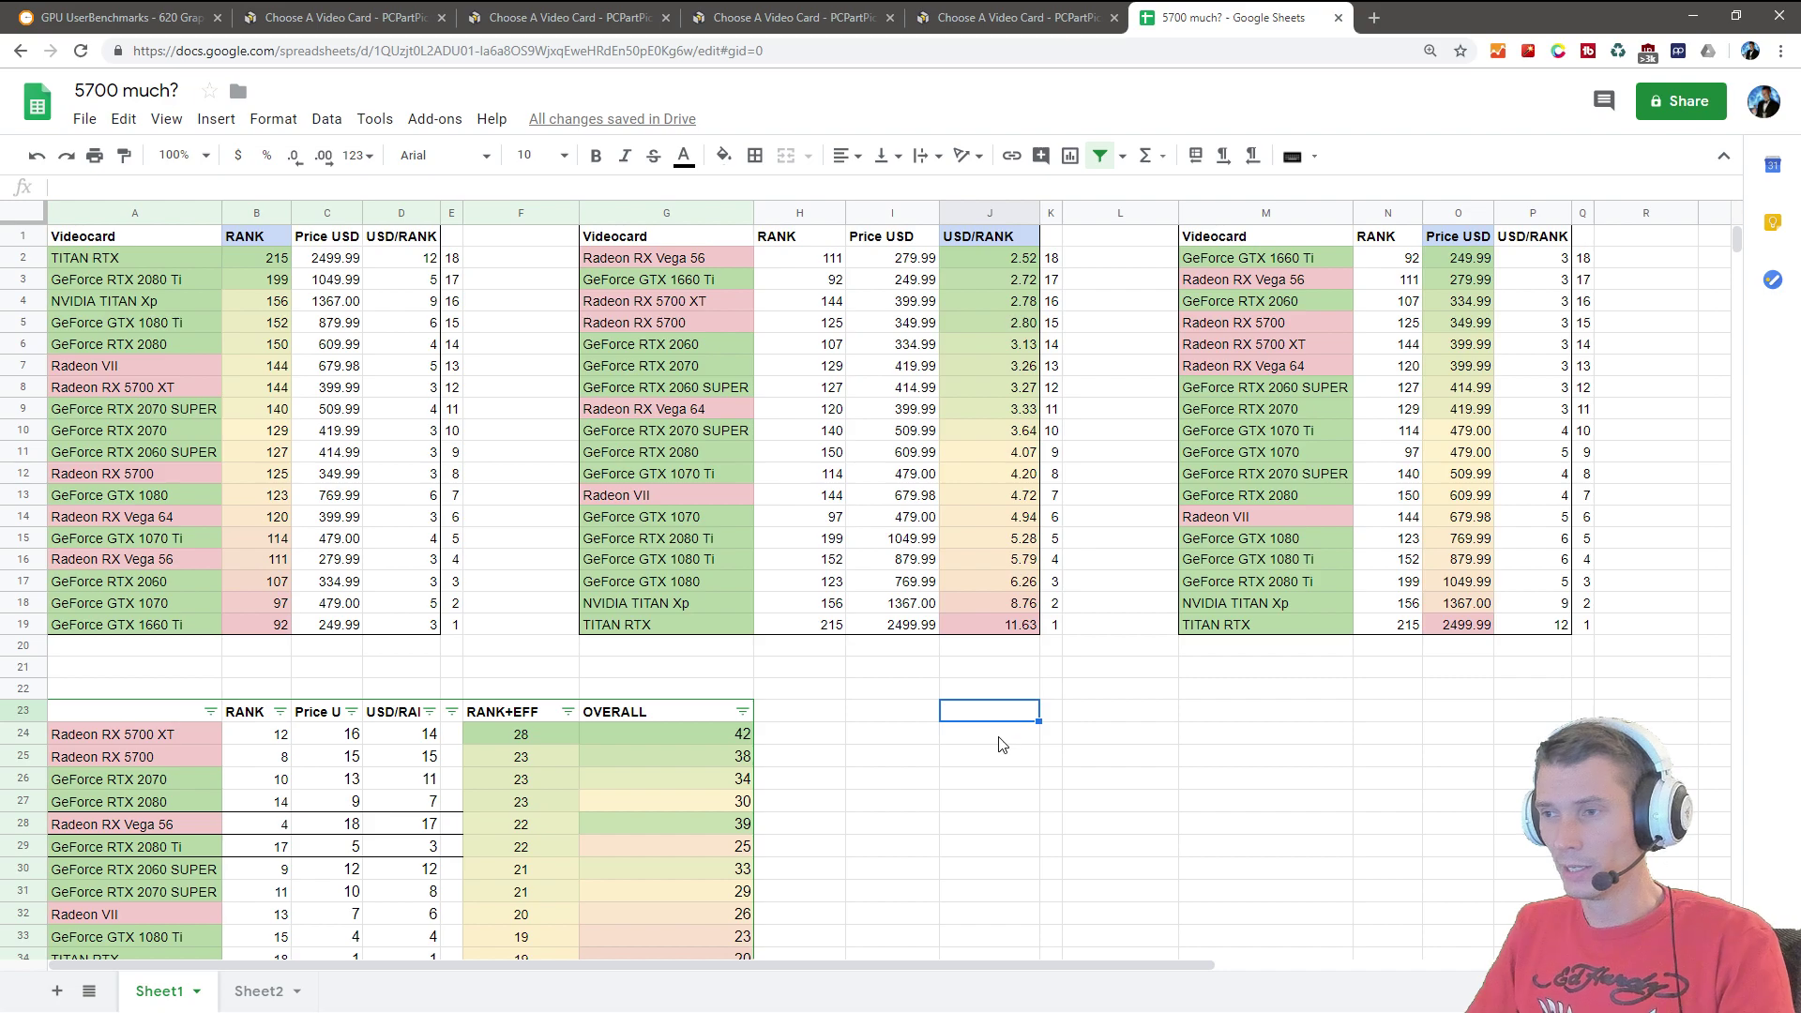
Step: View the combined scoring table in rows 23 to 41 and examine the Radeon RX 5700 XT and RX 5700 entries
scroll(994, 736, "down", 3)
scroll(966, 699, "down", 1)
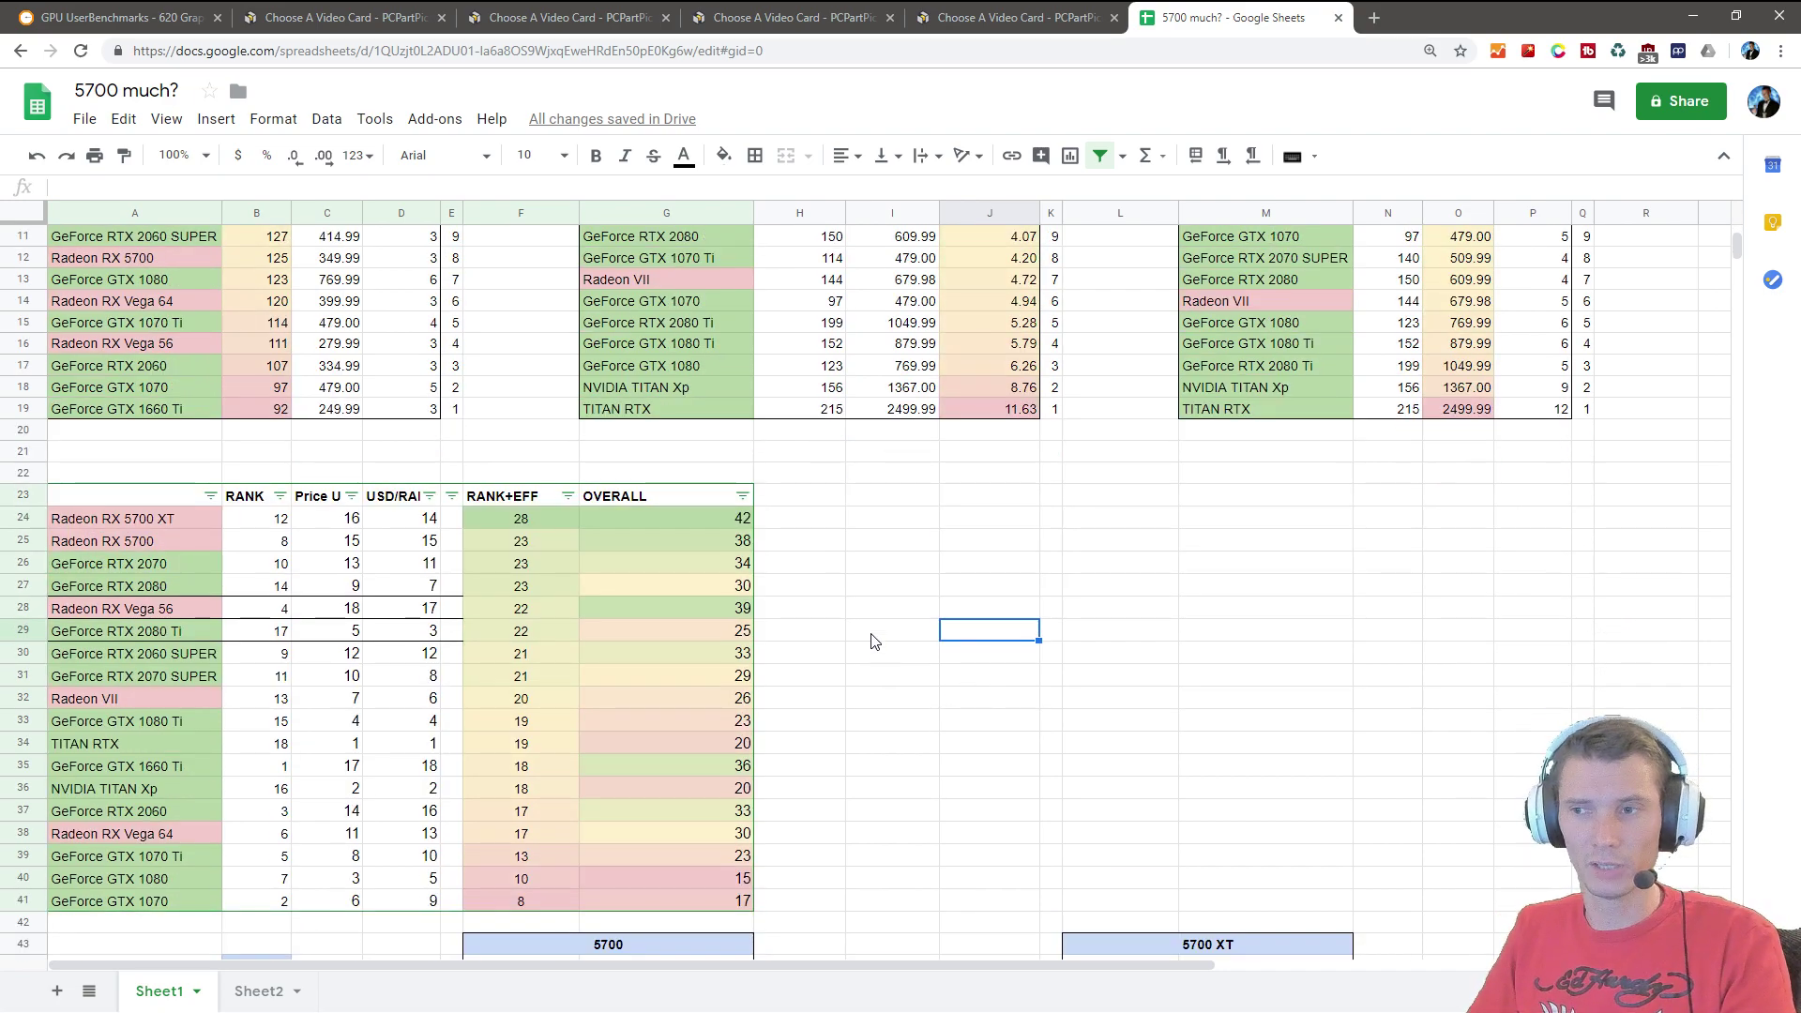
left_click_drag(175, 521, 175, 542)
left_click(947, 636)
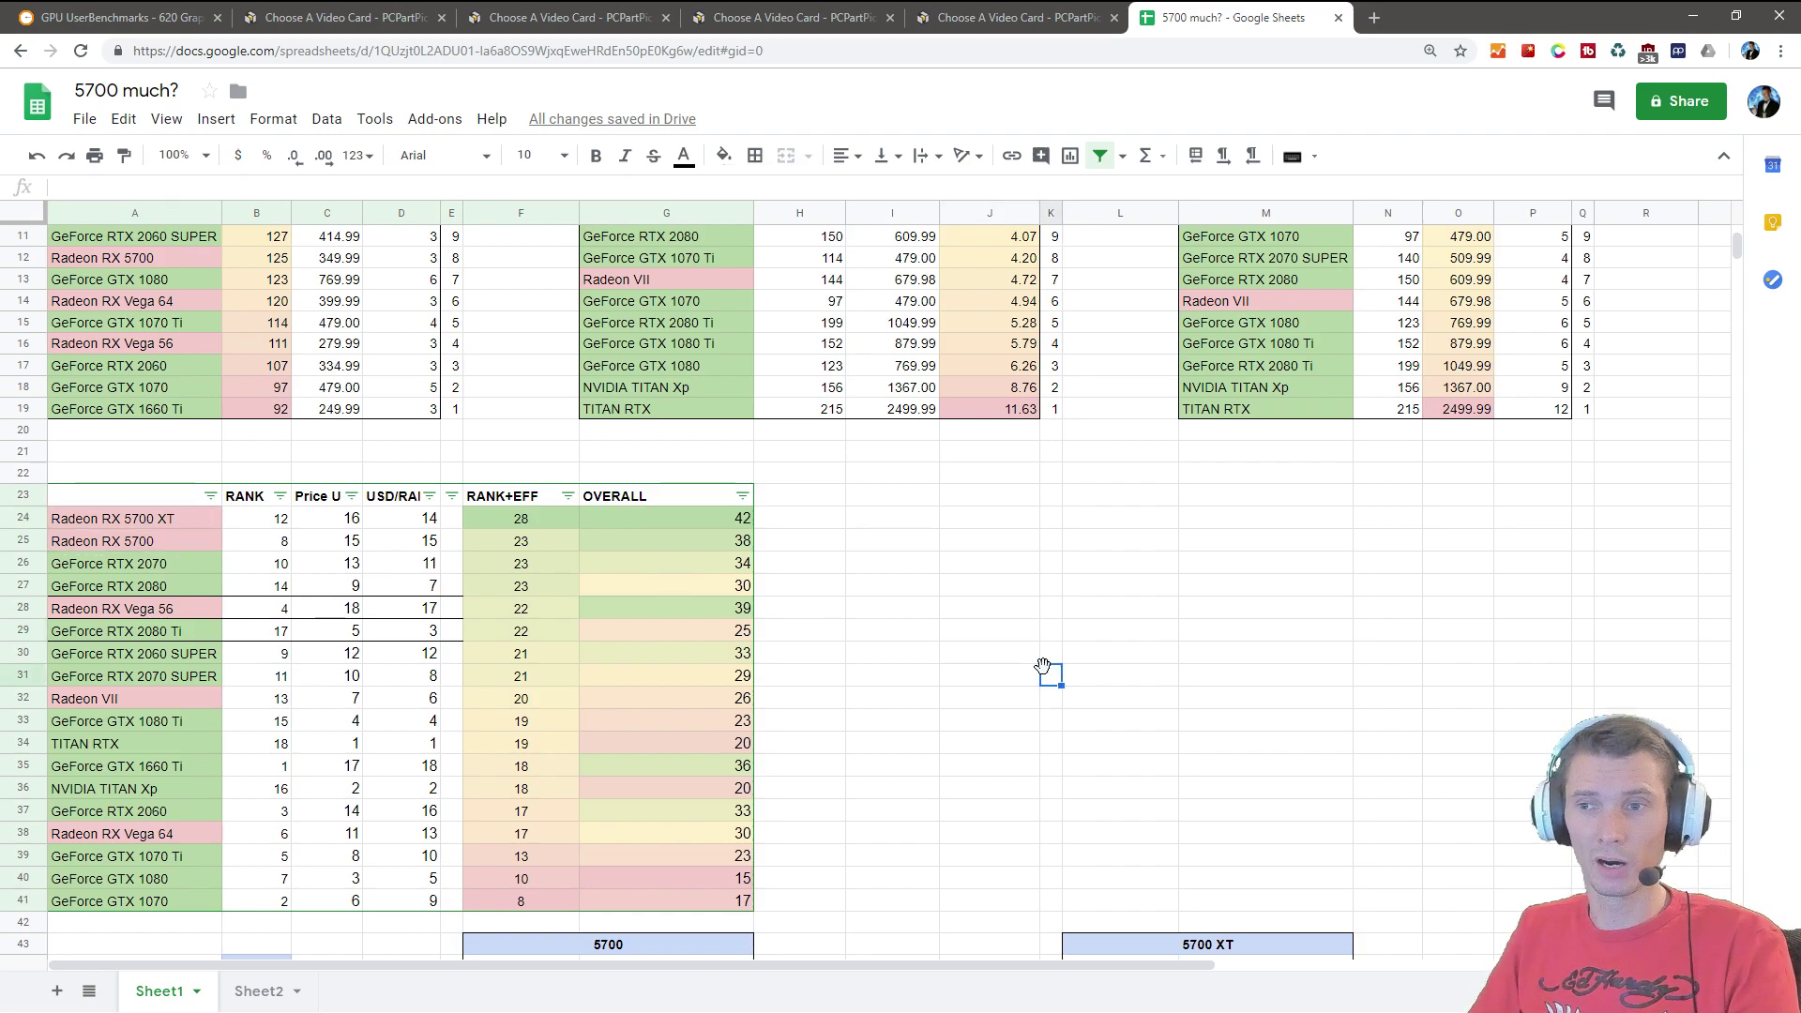
Step: Return to the first table and examine the full column of points from 18 down to 1 beside it
scroll(1041, 668, "up", 3)
left_click(453, 263)
left_click_drag(453, 262, 453, 626)
left_click(515, 452)
Step: Examine the first table's RANK column from the TITAN RTX down to the last card
left_click(136, 263)
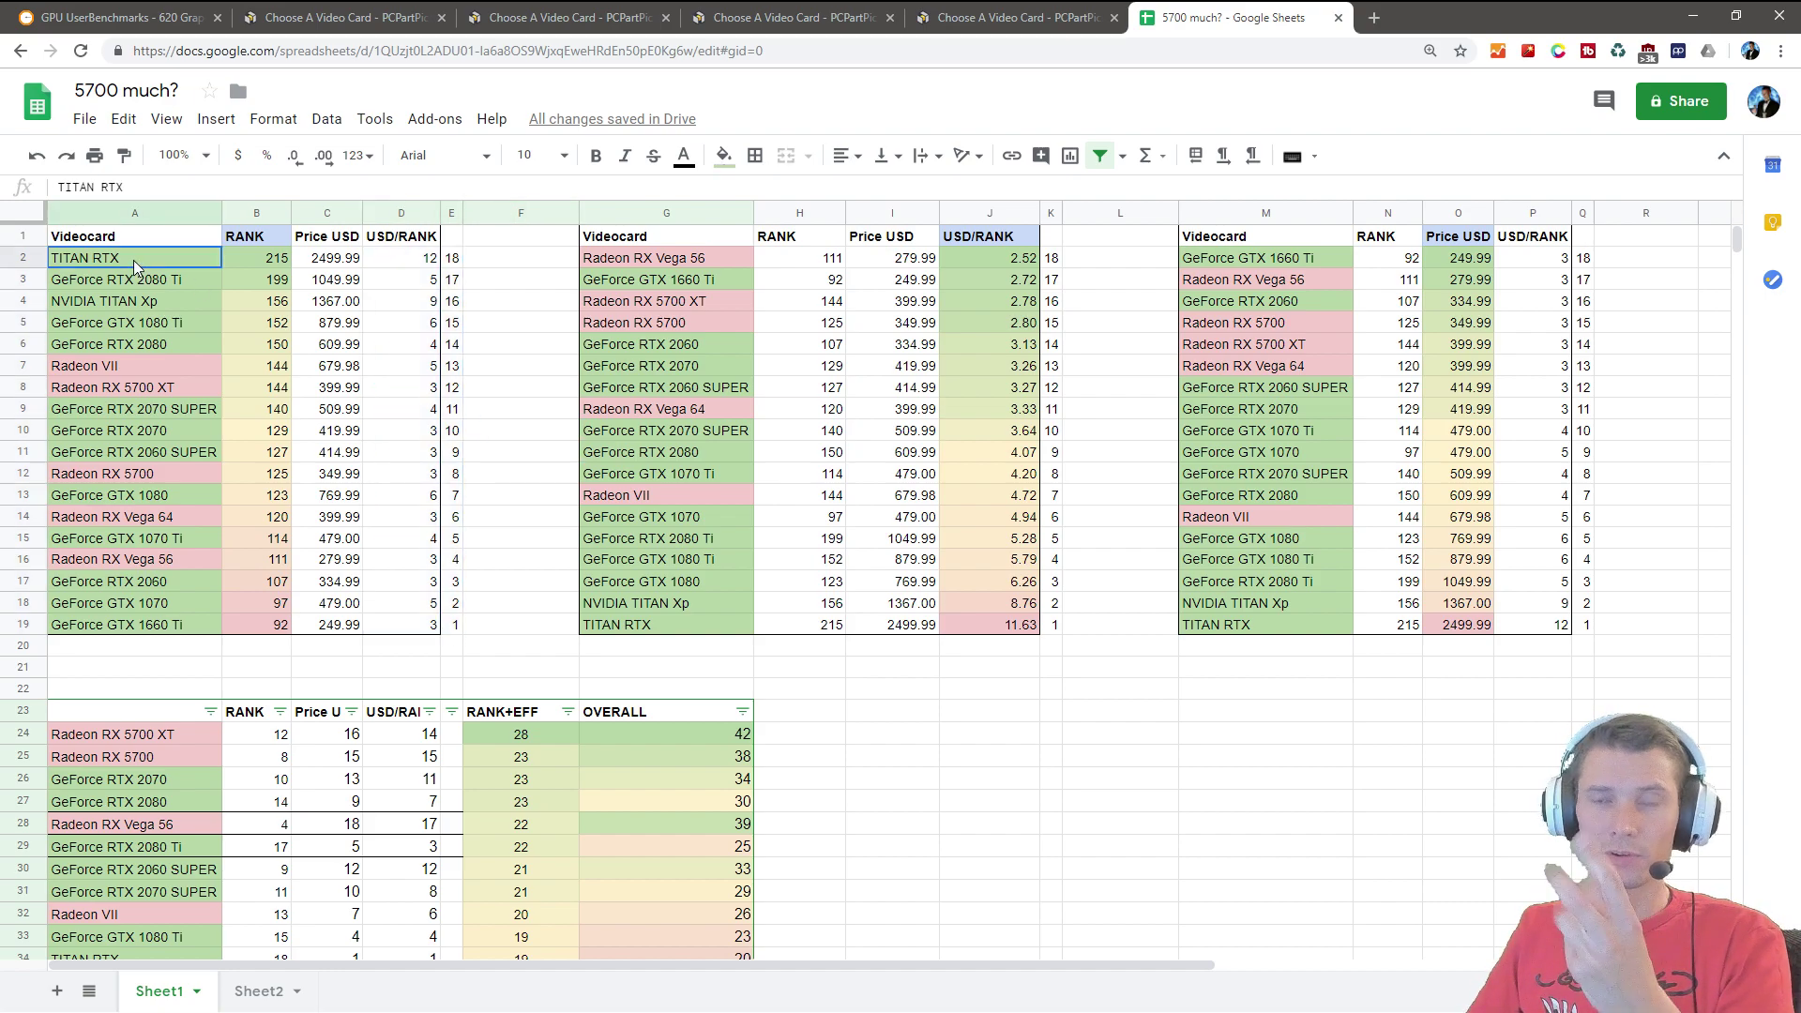
left_click_drag(273, 264, 267, 636)
key("Right")
key("Right")
key("Down")
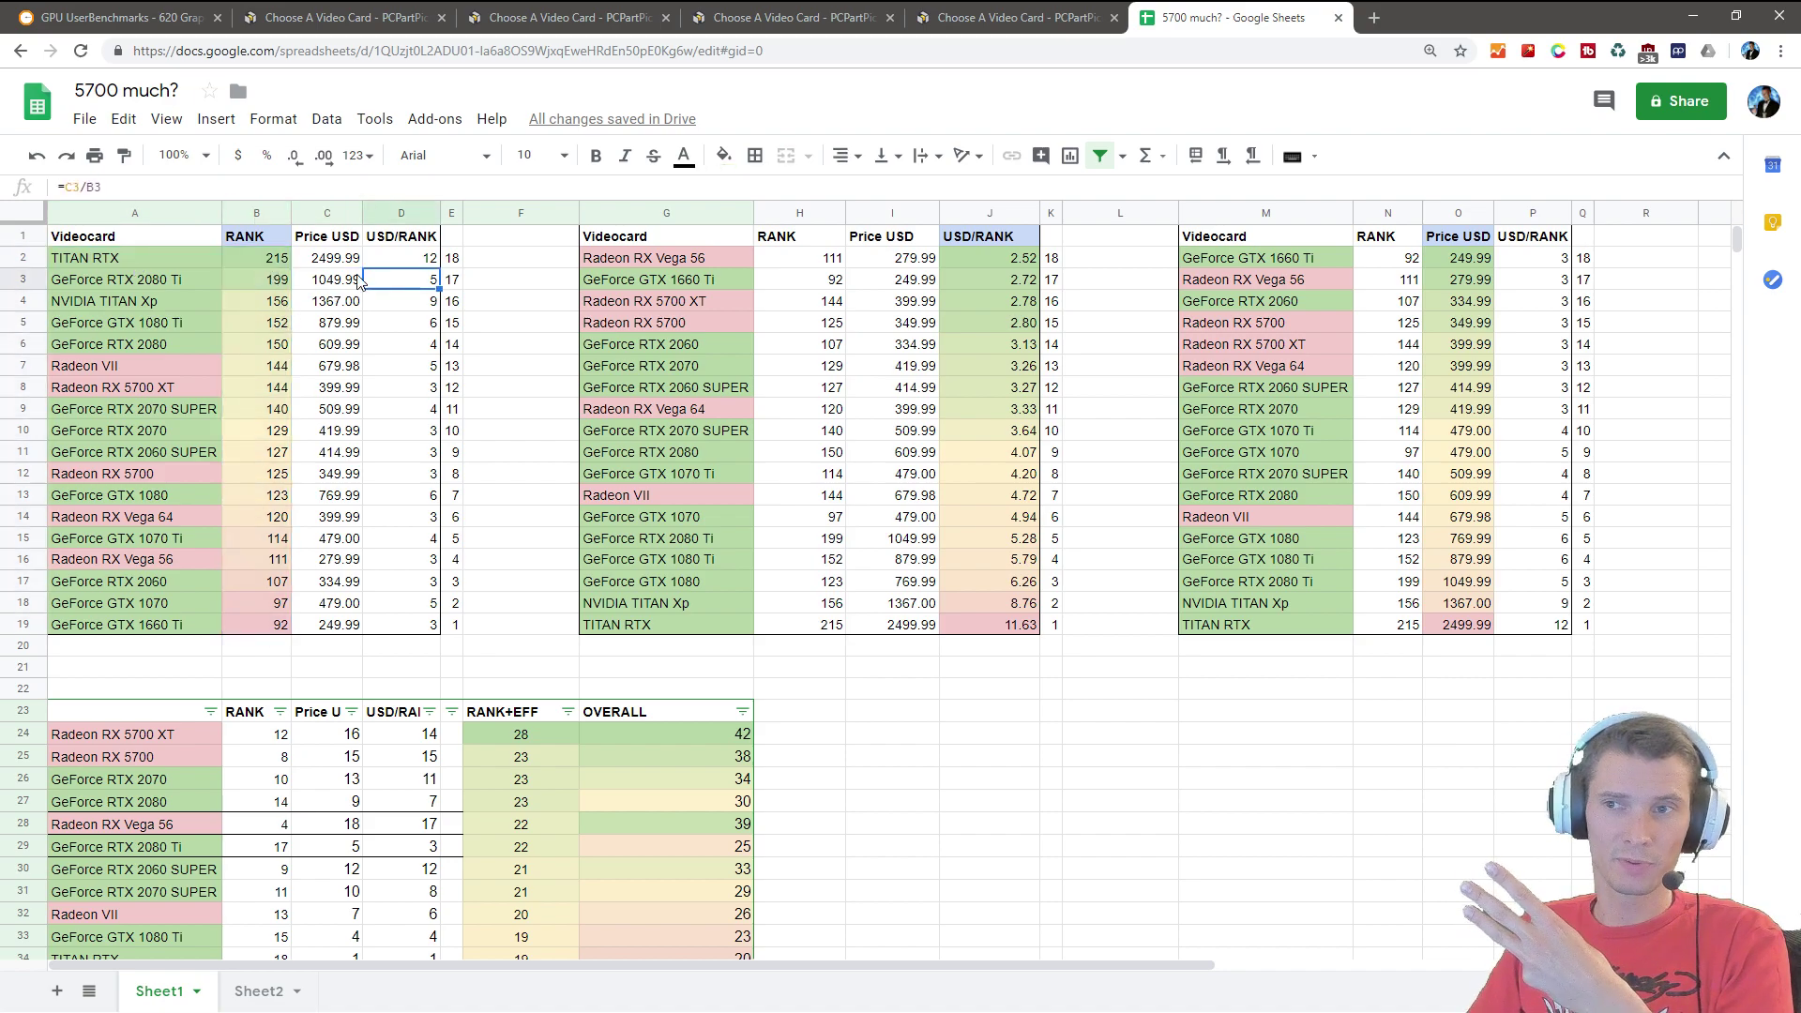
Step: Match the ranks of the GeForce GTX 1660 Ti and the TITAN RTX to their points in the first table
left_click(263, 625)
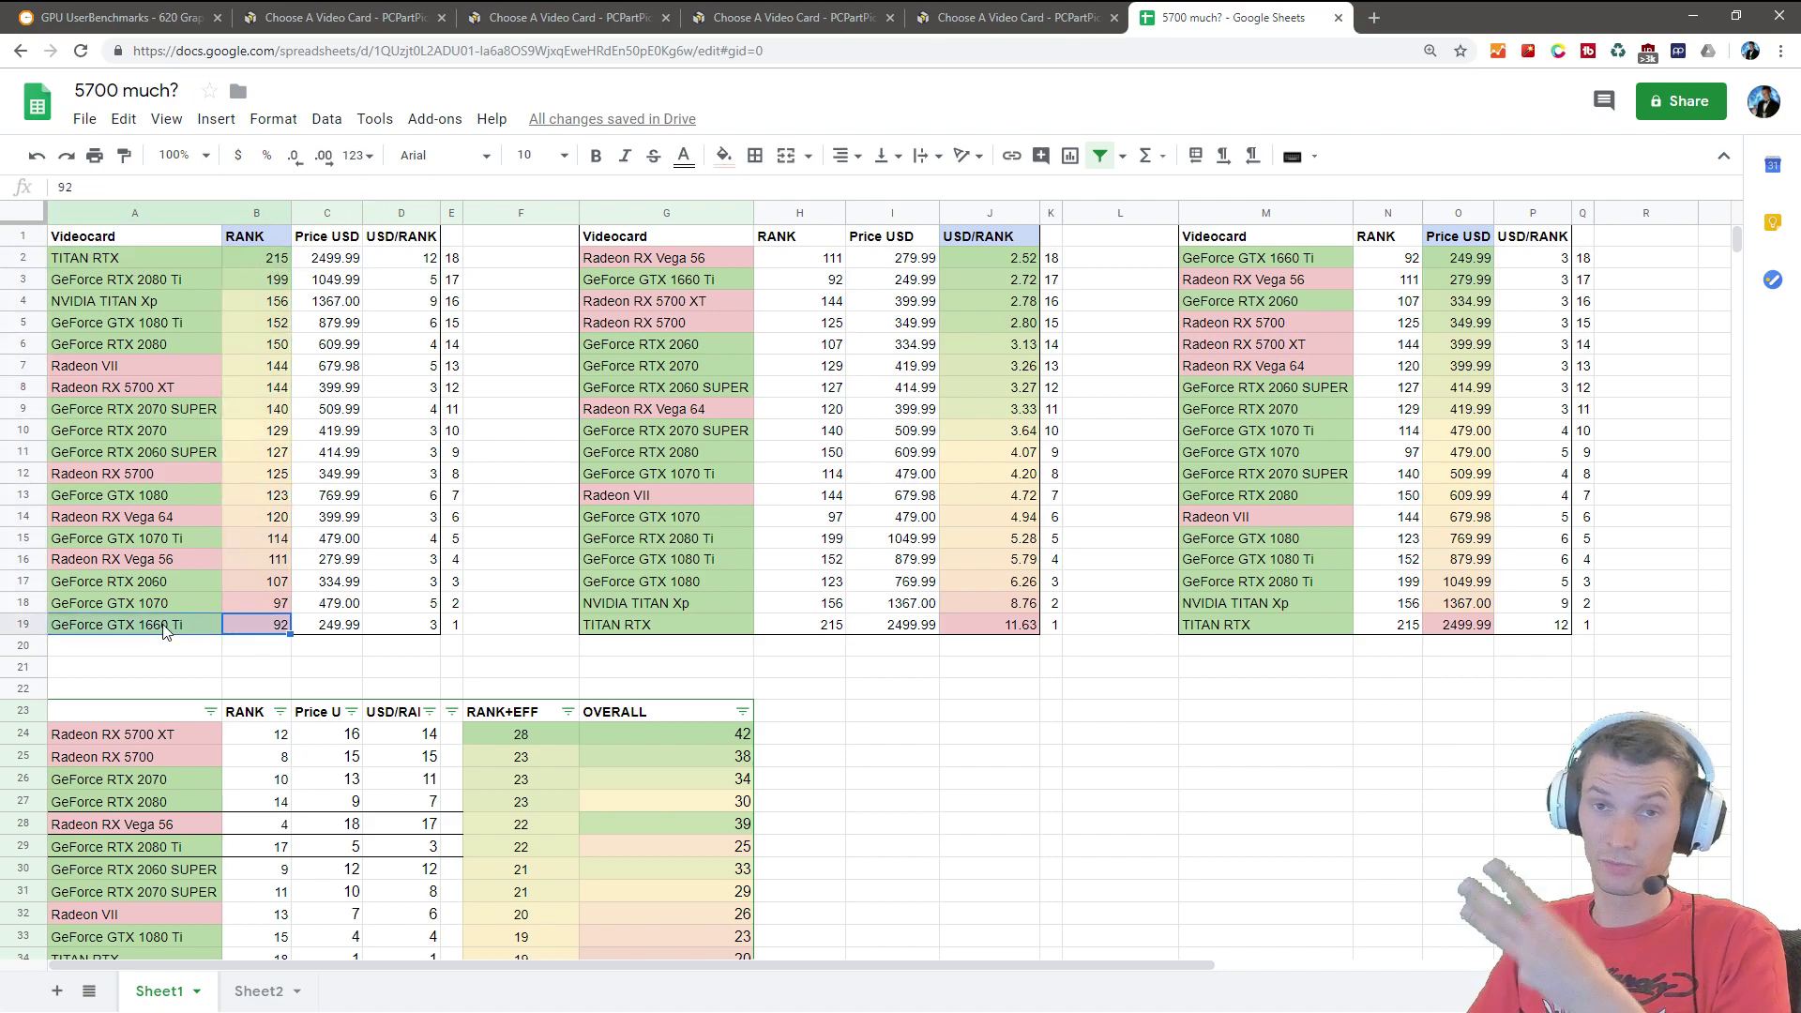
key("Right")
key("Right")
key("Right")
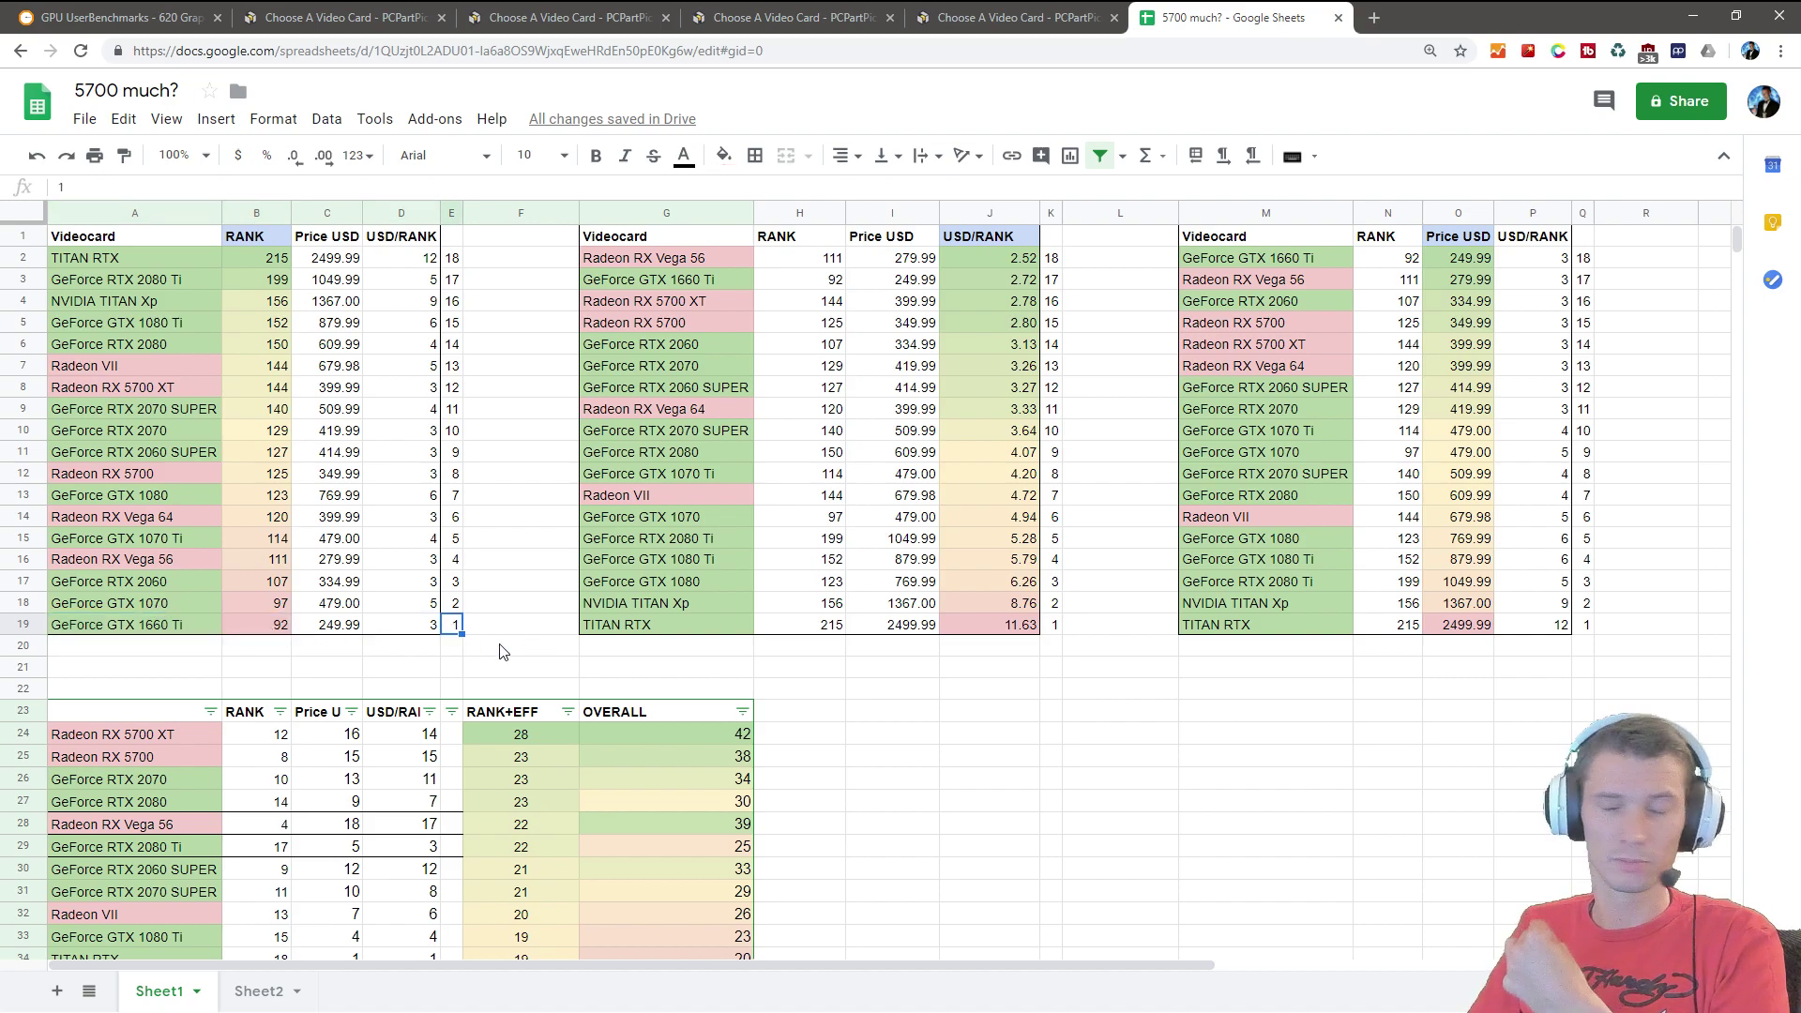
left_click(271, 264)
left_click(450, 264)
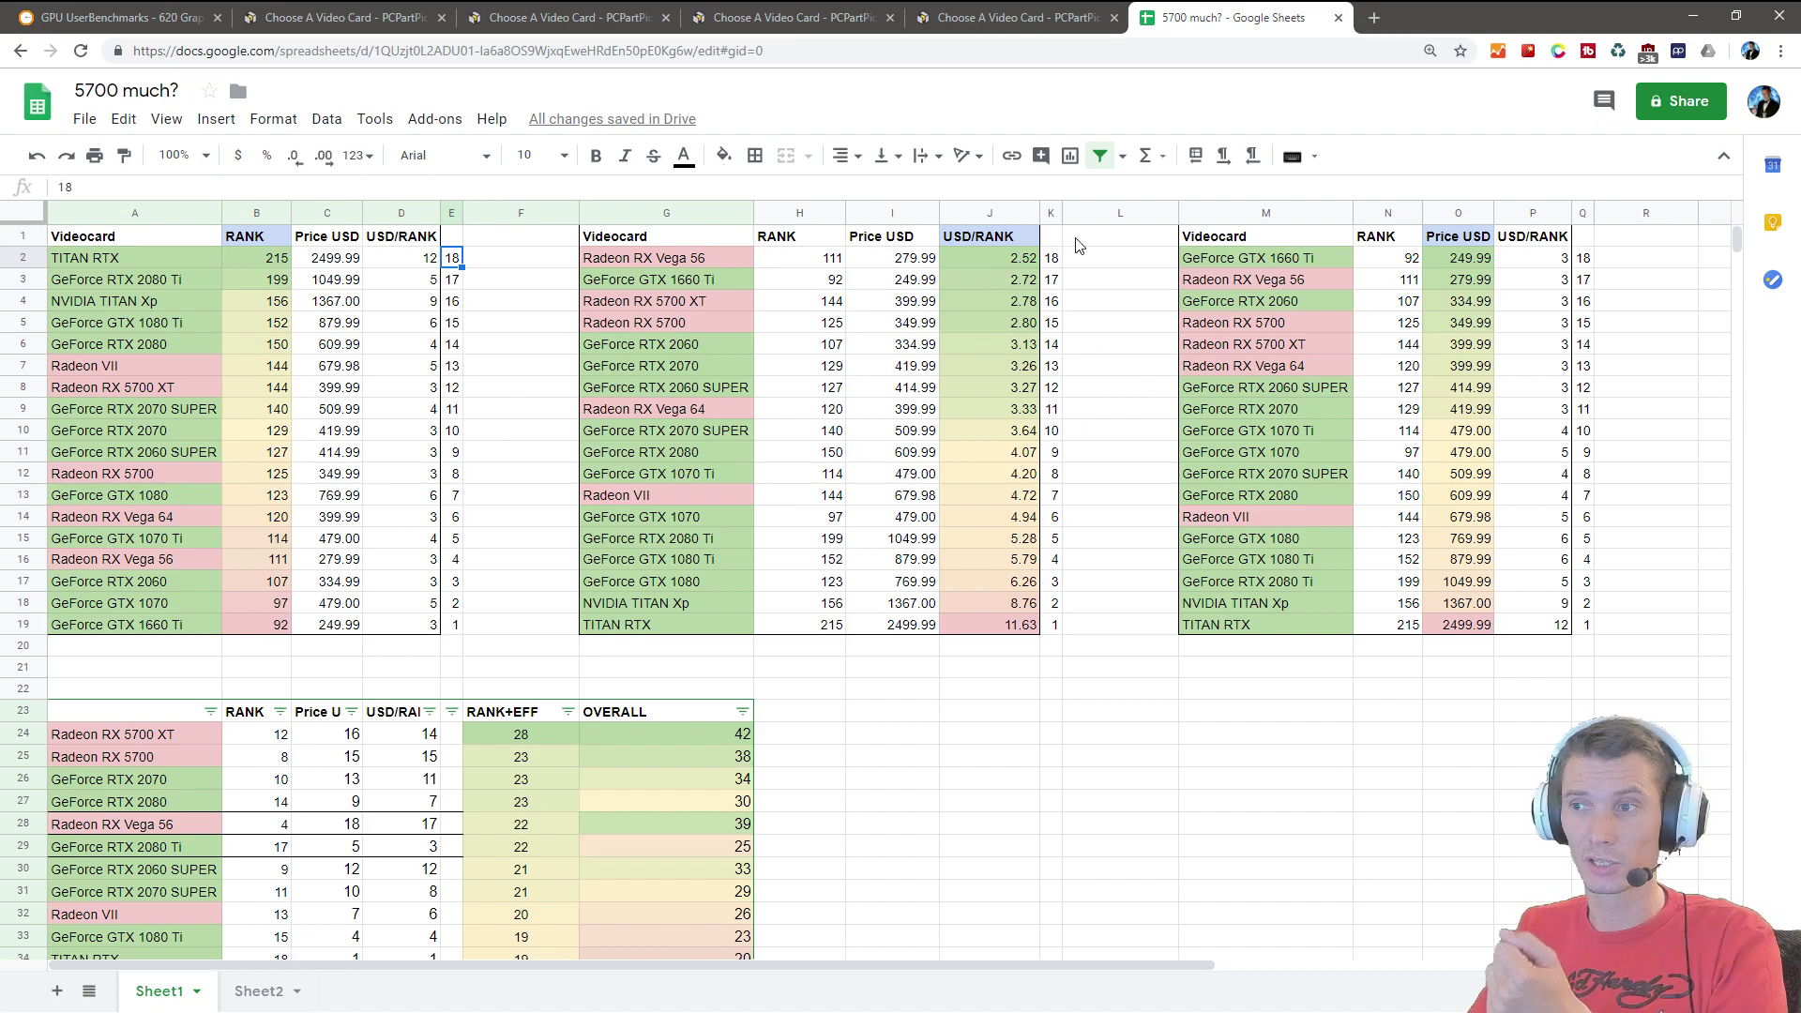
Step: Compare the USD/RANK values of the Radeon RX Vega 56 and the TITAN RTX in the second table
left_click(1001, 258)
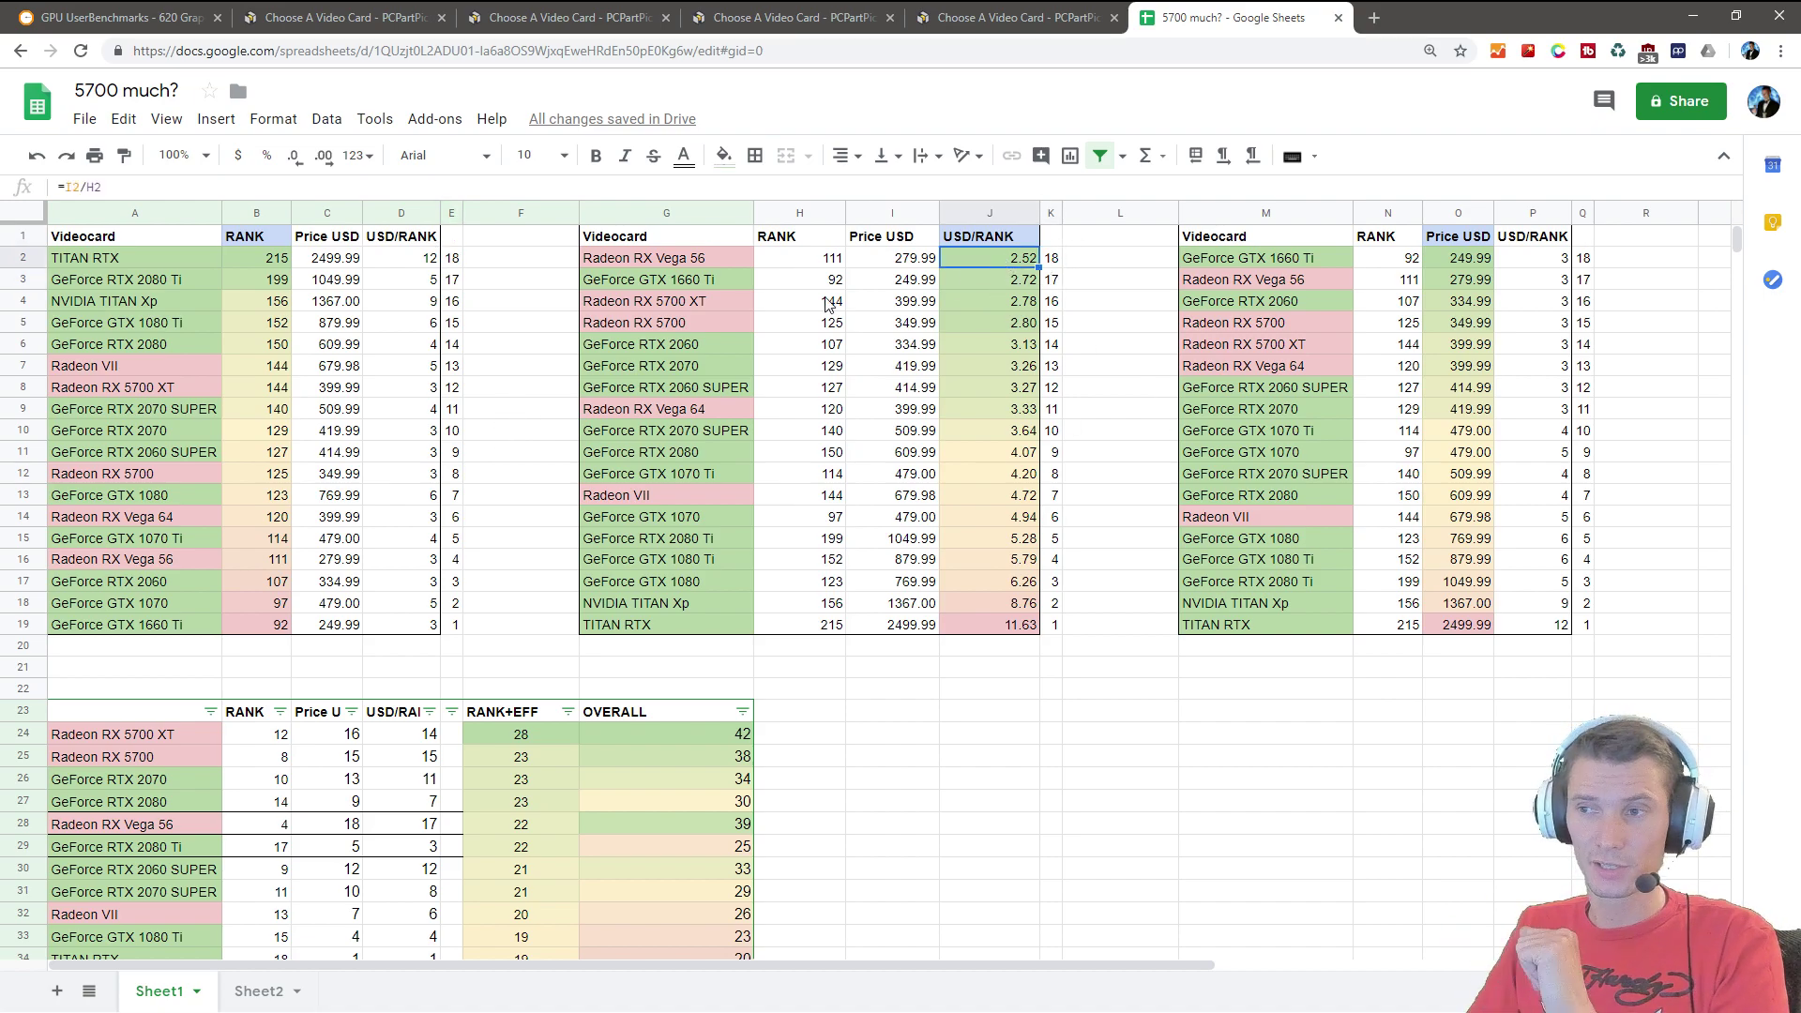
left_click(1025, 627)
left_click(654, 634)
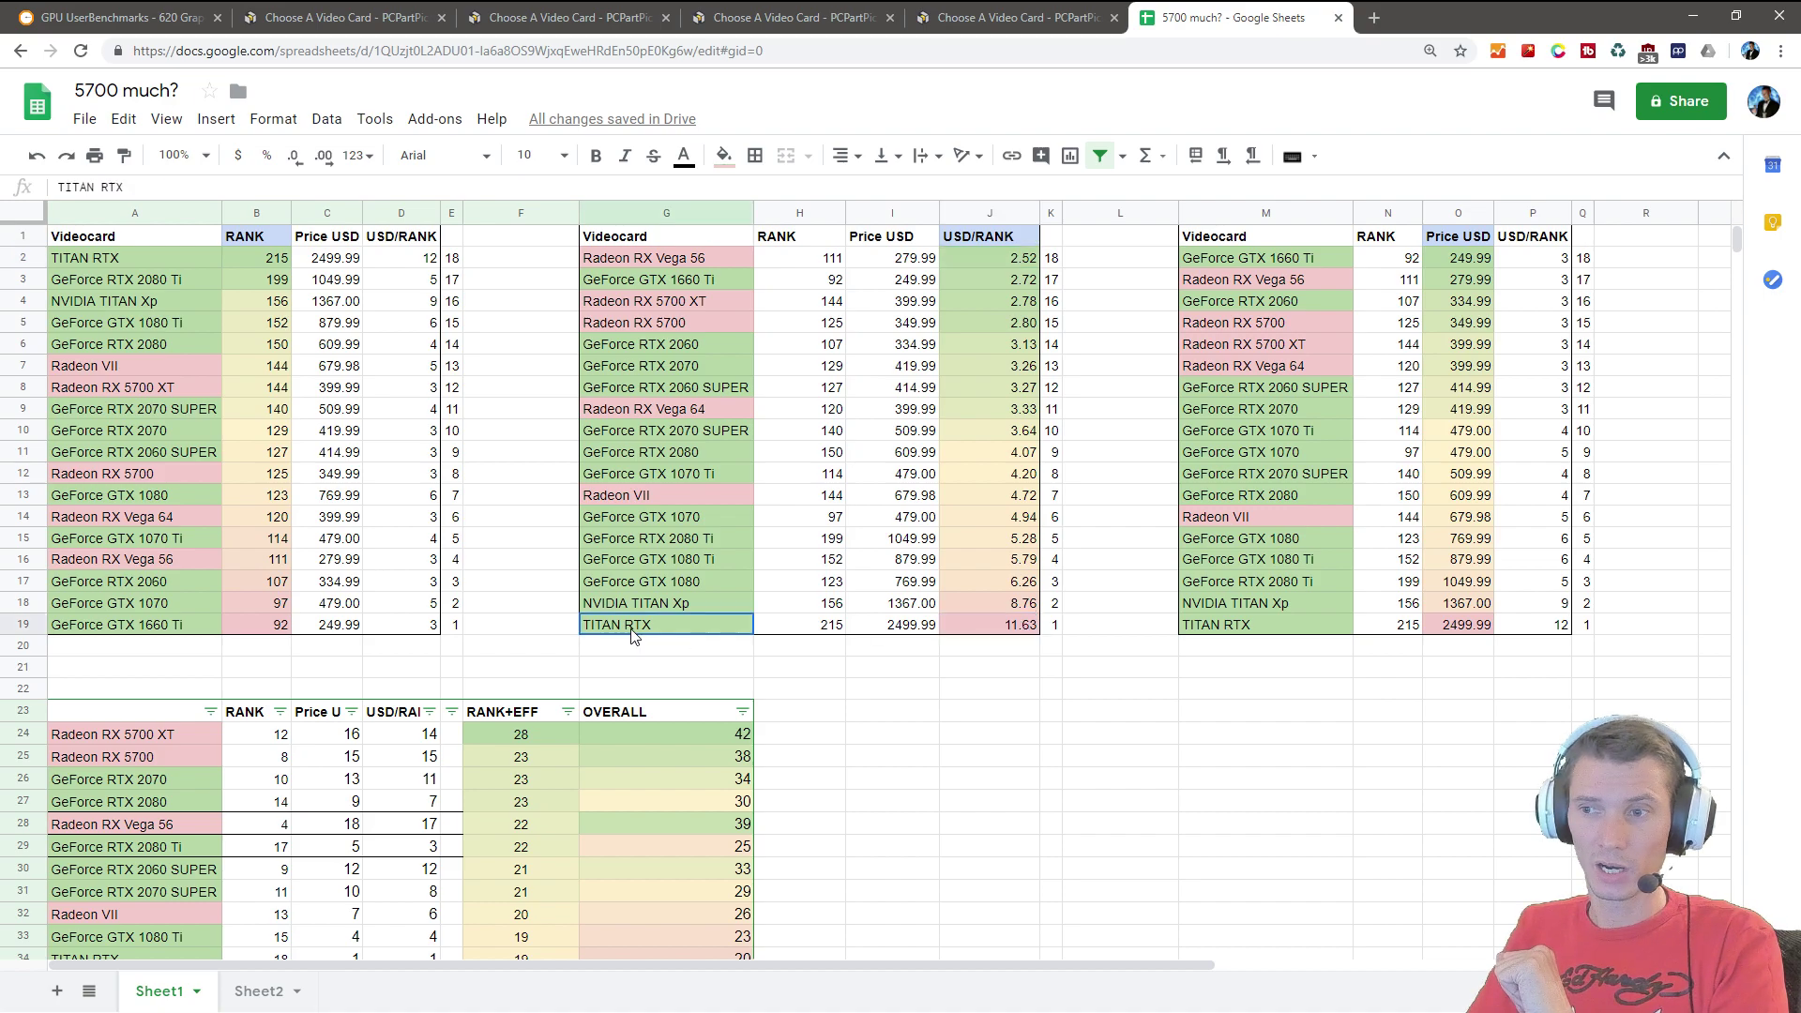
left_click(1009, 628)
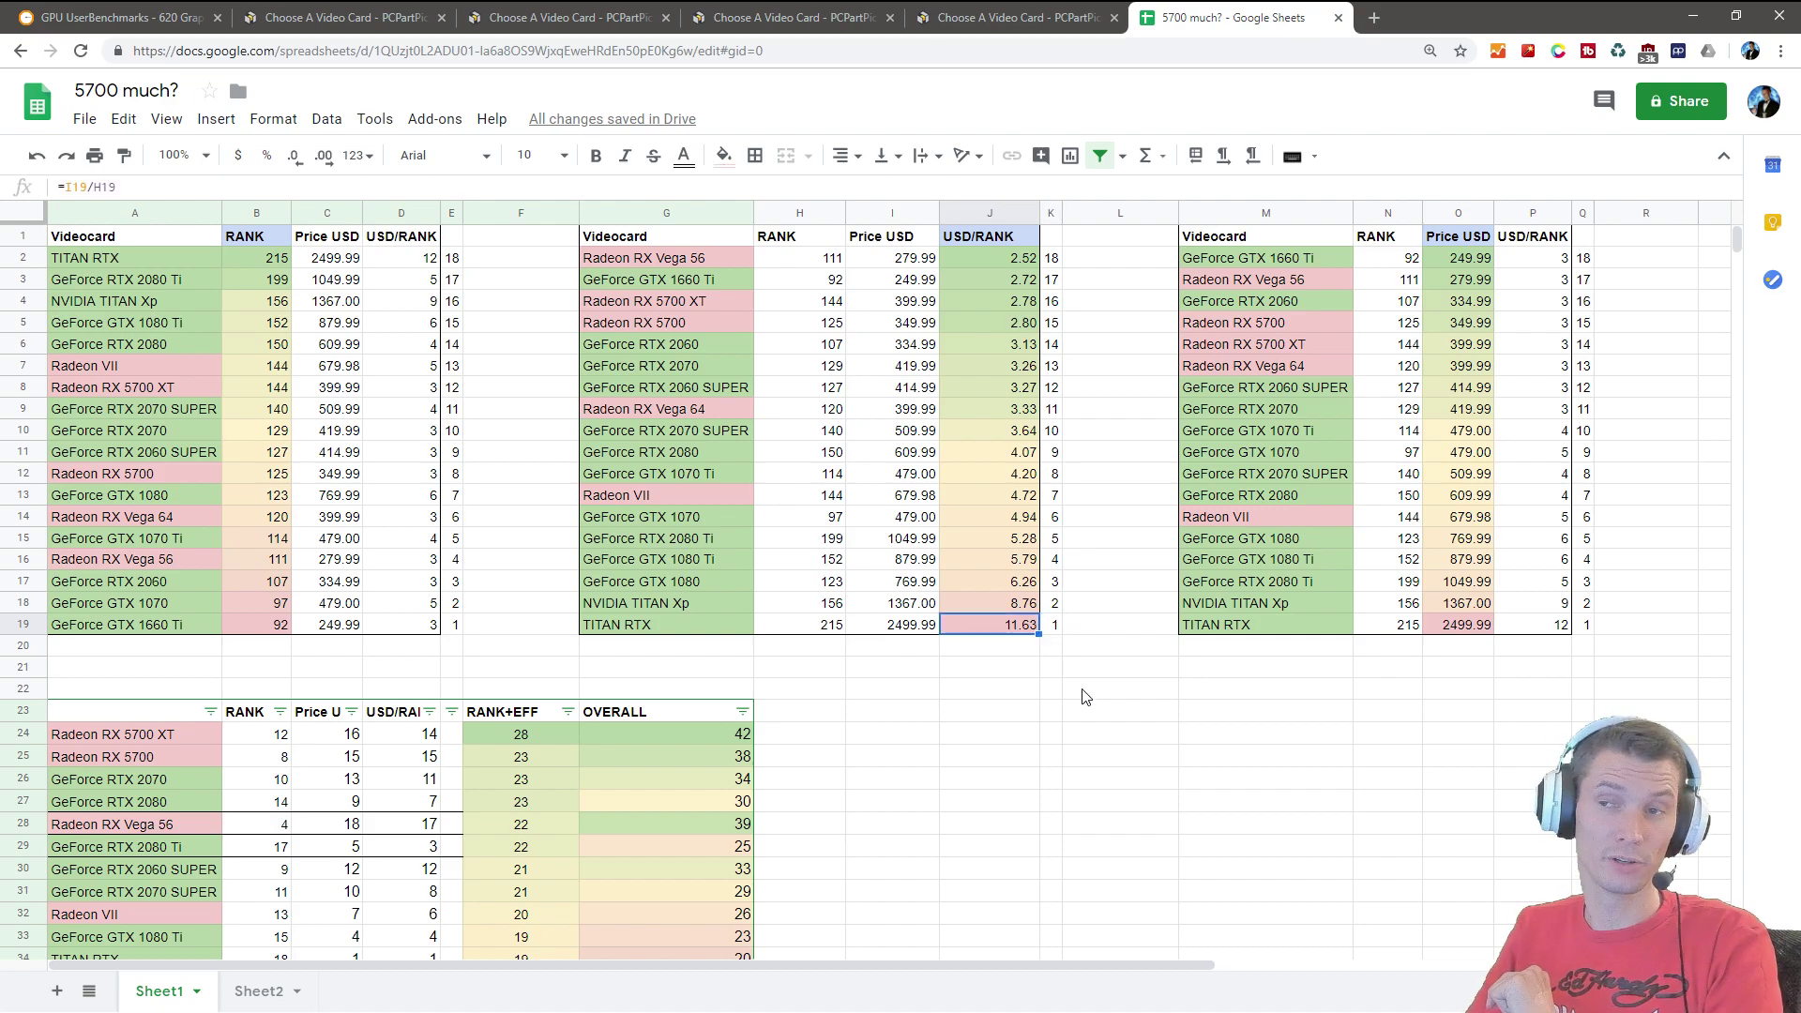
Step: Compare the prices of the GeForce GTX 1660 Ti and the TITAN RTX in the third table and check the lowest points value
left_click(1483, 245)
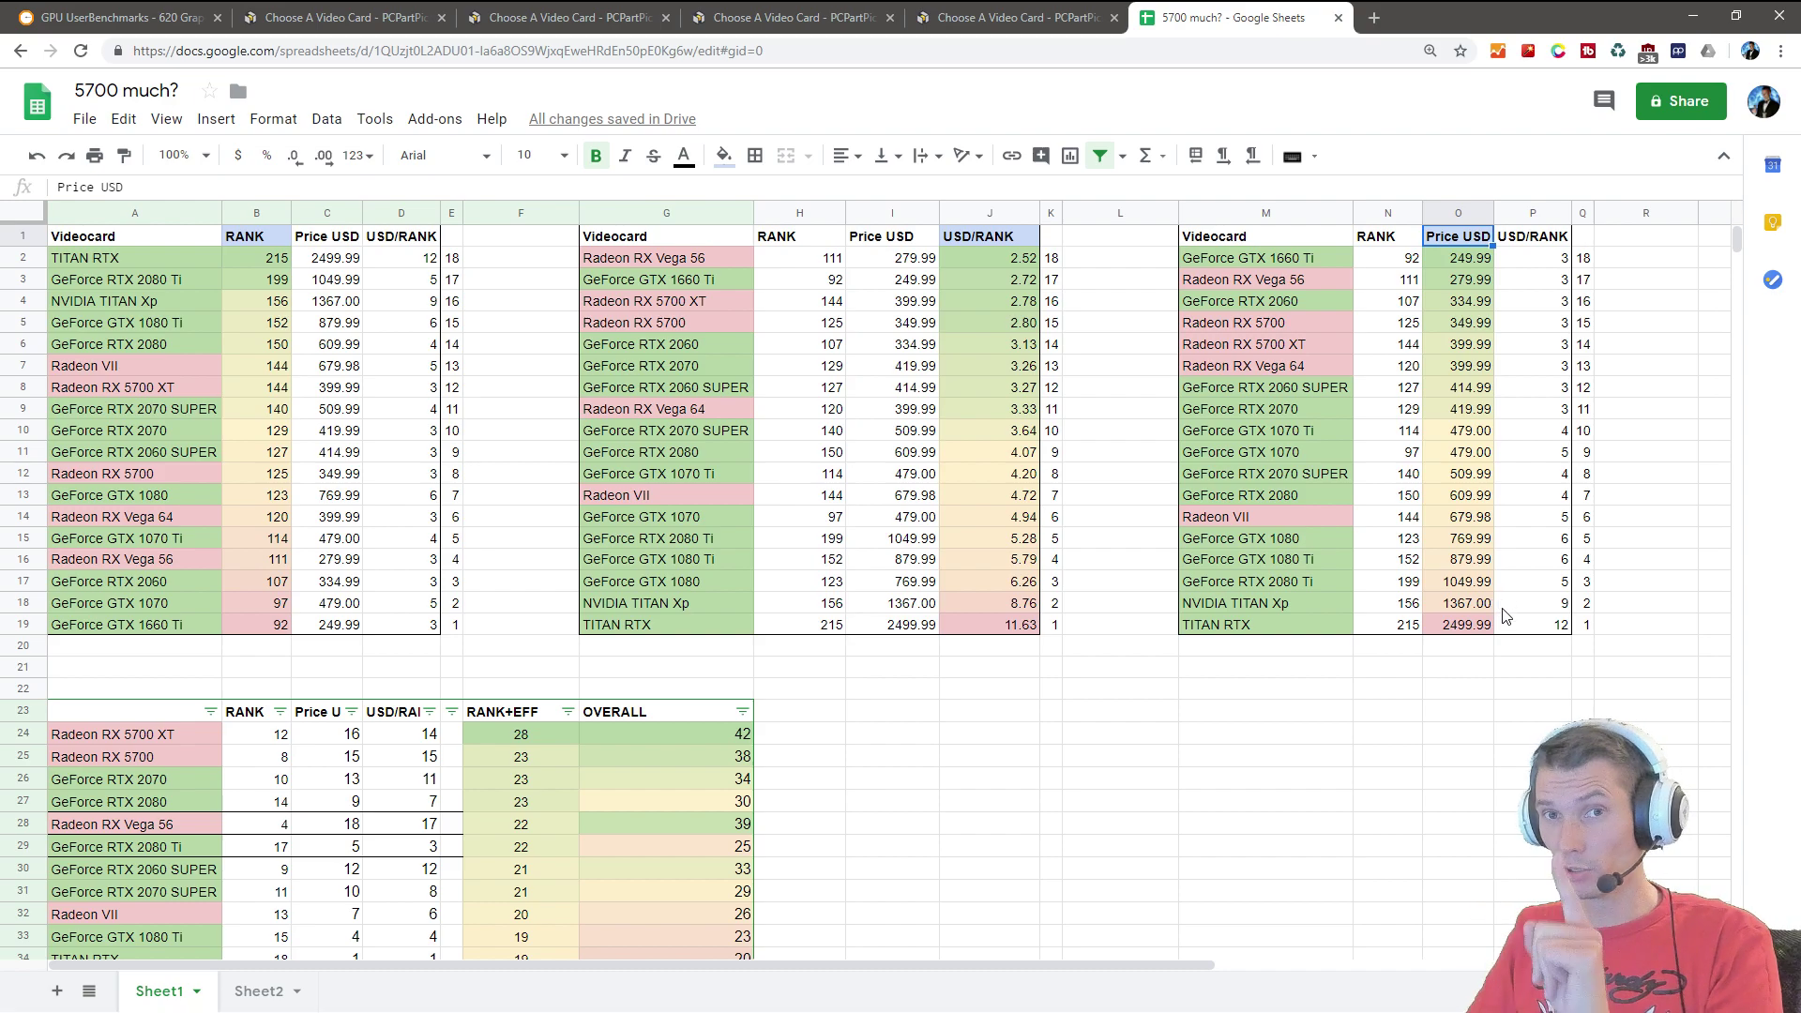
left_click(1466, 263)
left_click(1464, 626)
left_click(1487, 264)
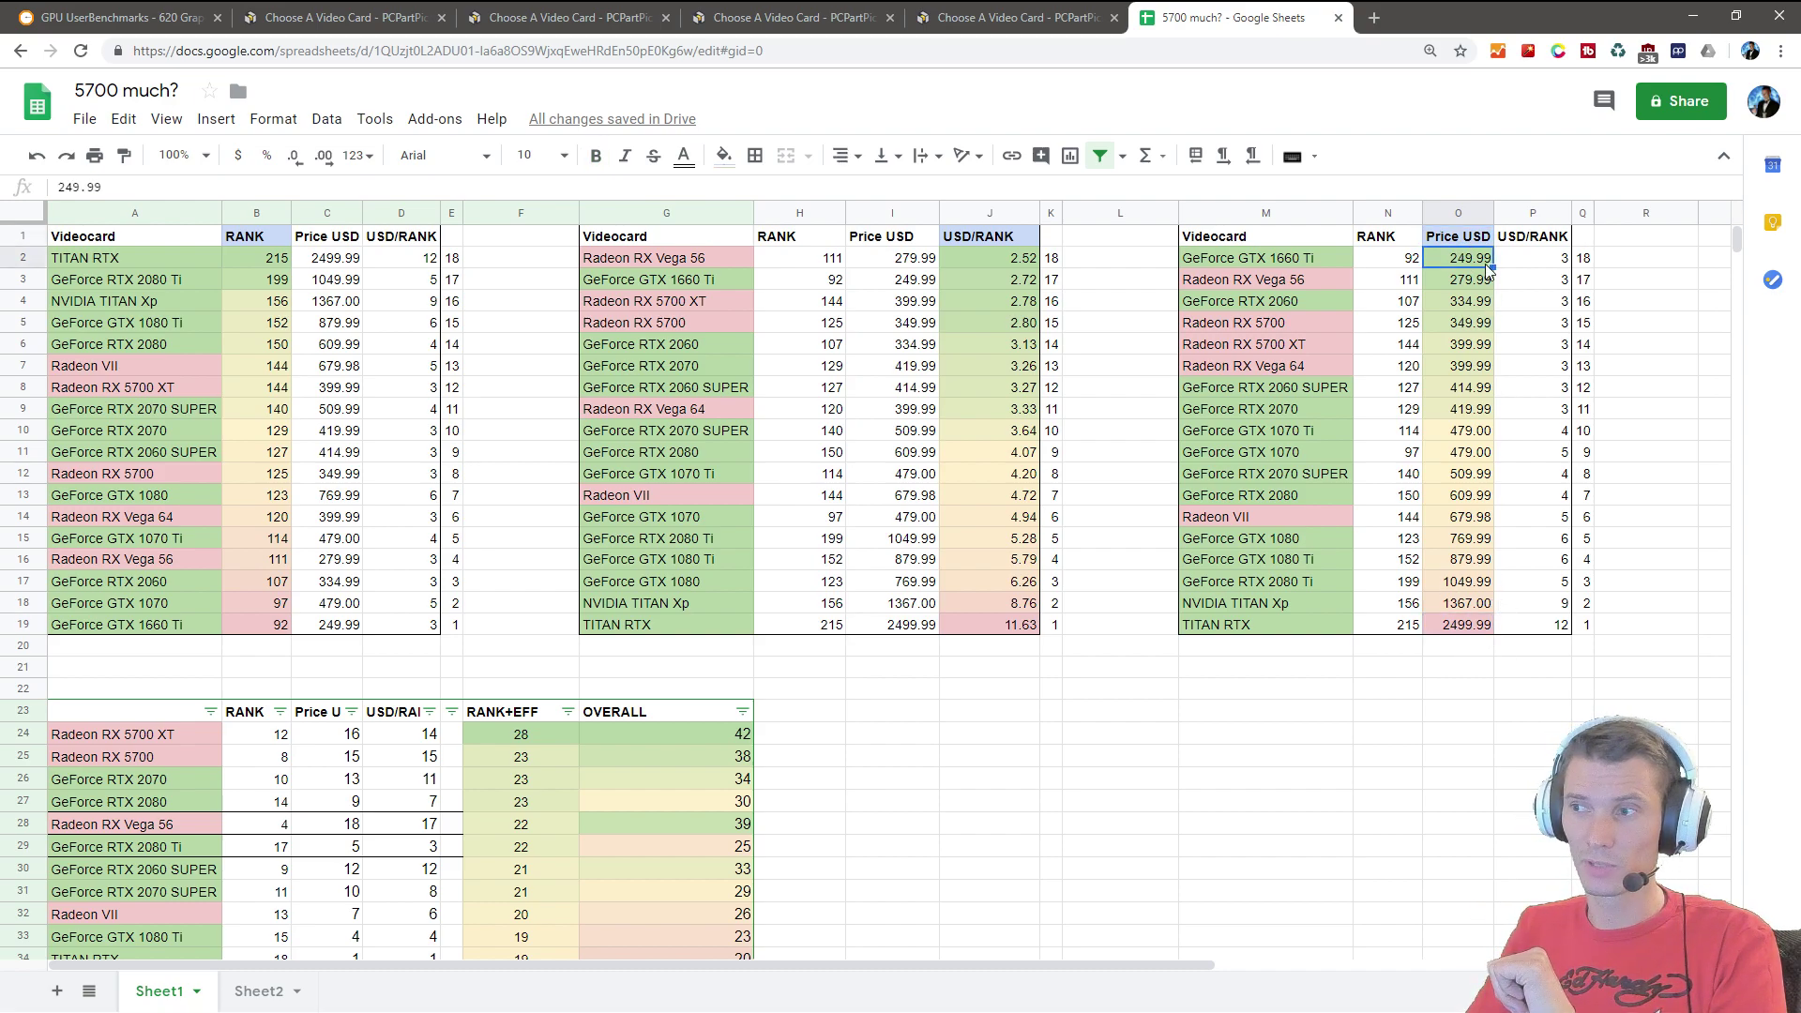
left_click(1459, 625)
left_click(1469, 269)
left_click(1615, 643)
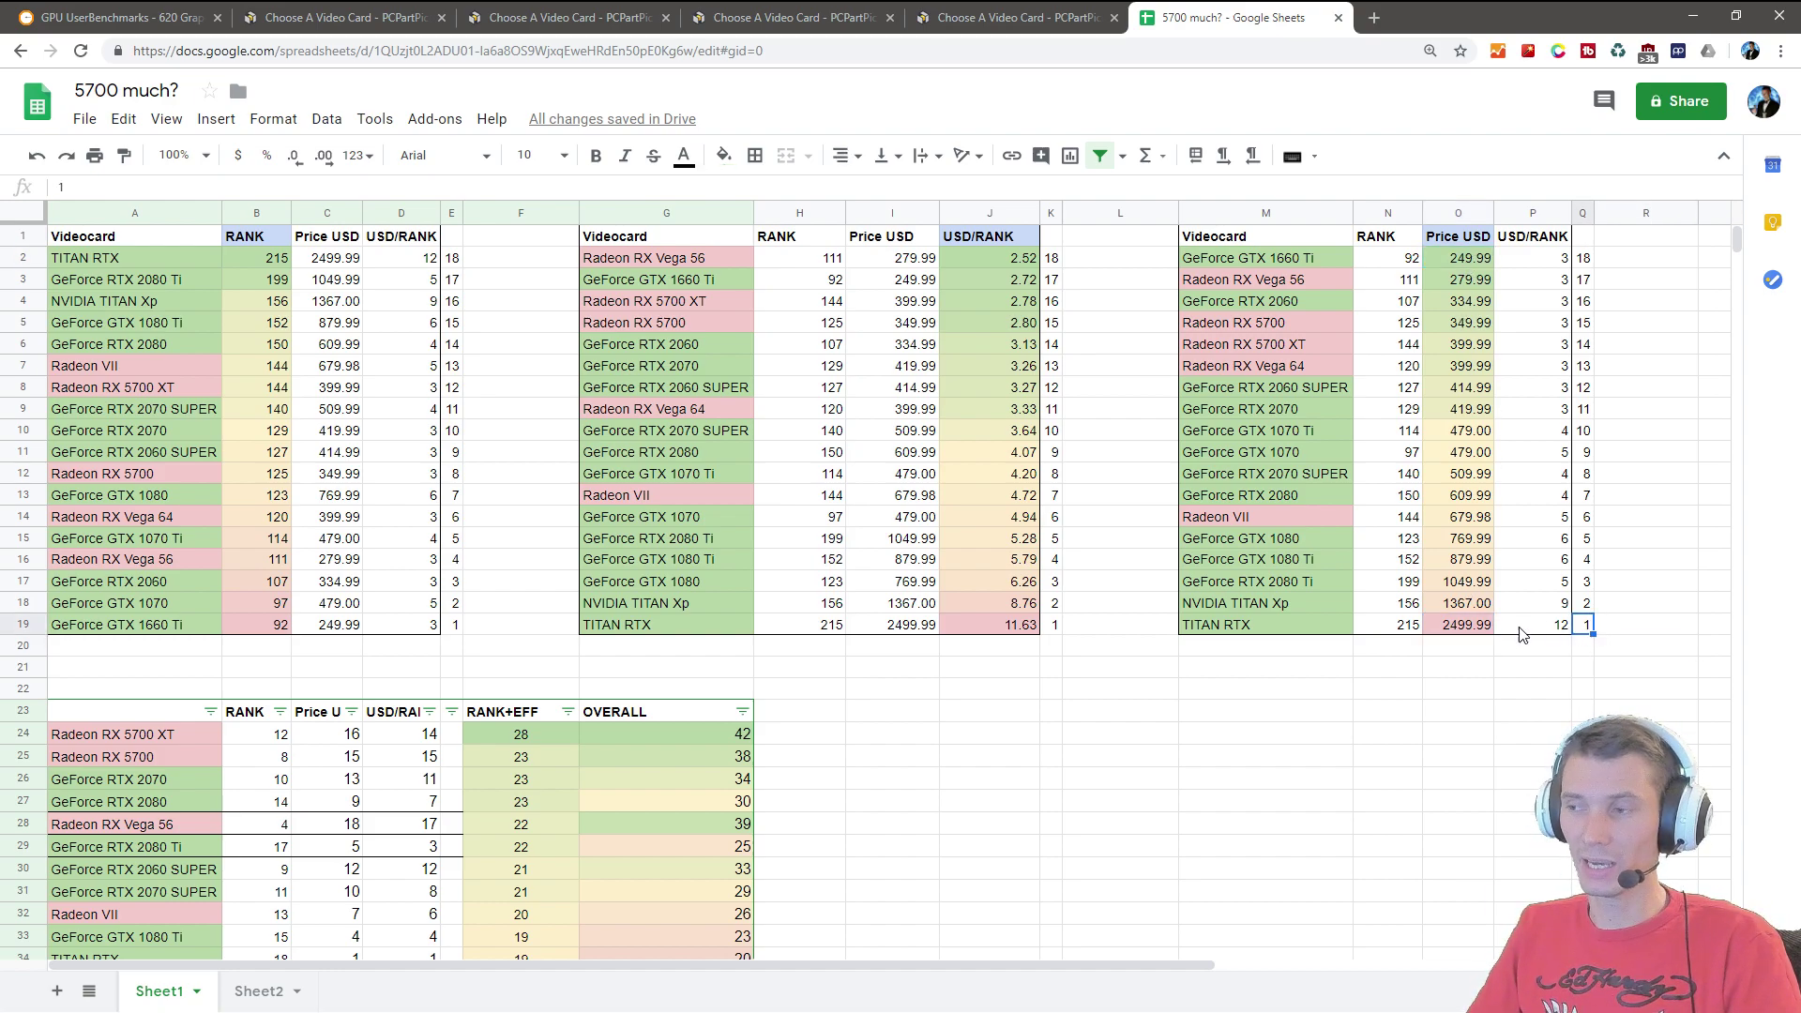
Step: Match the TITAN RTX and the GeForce GTX 1660 Ti to their price points in the third table
left_click(1232, 630)
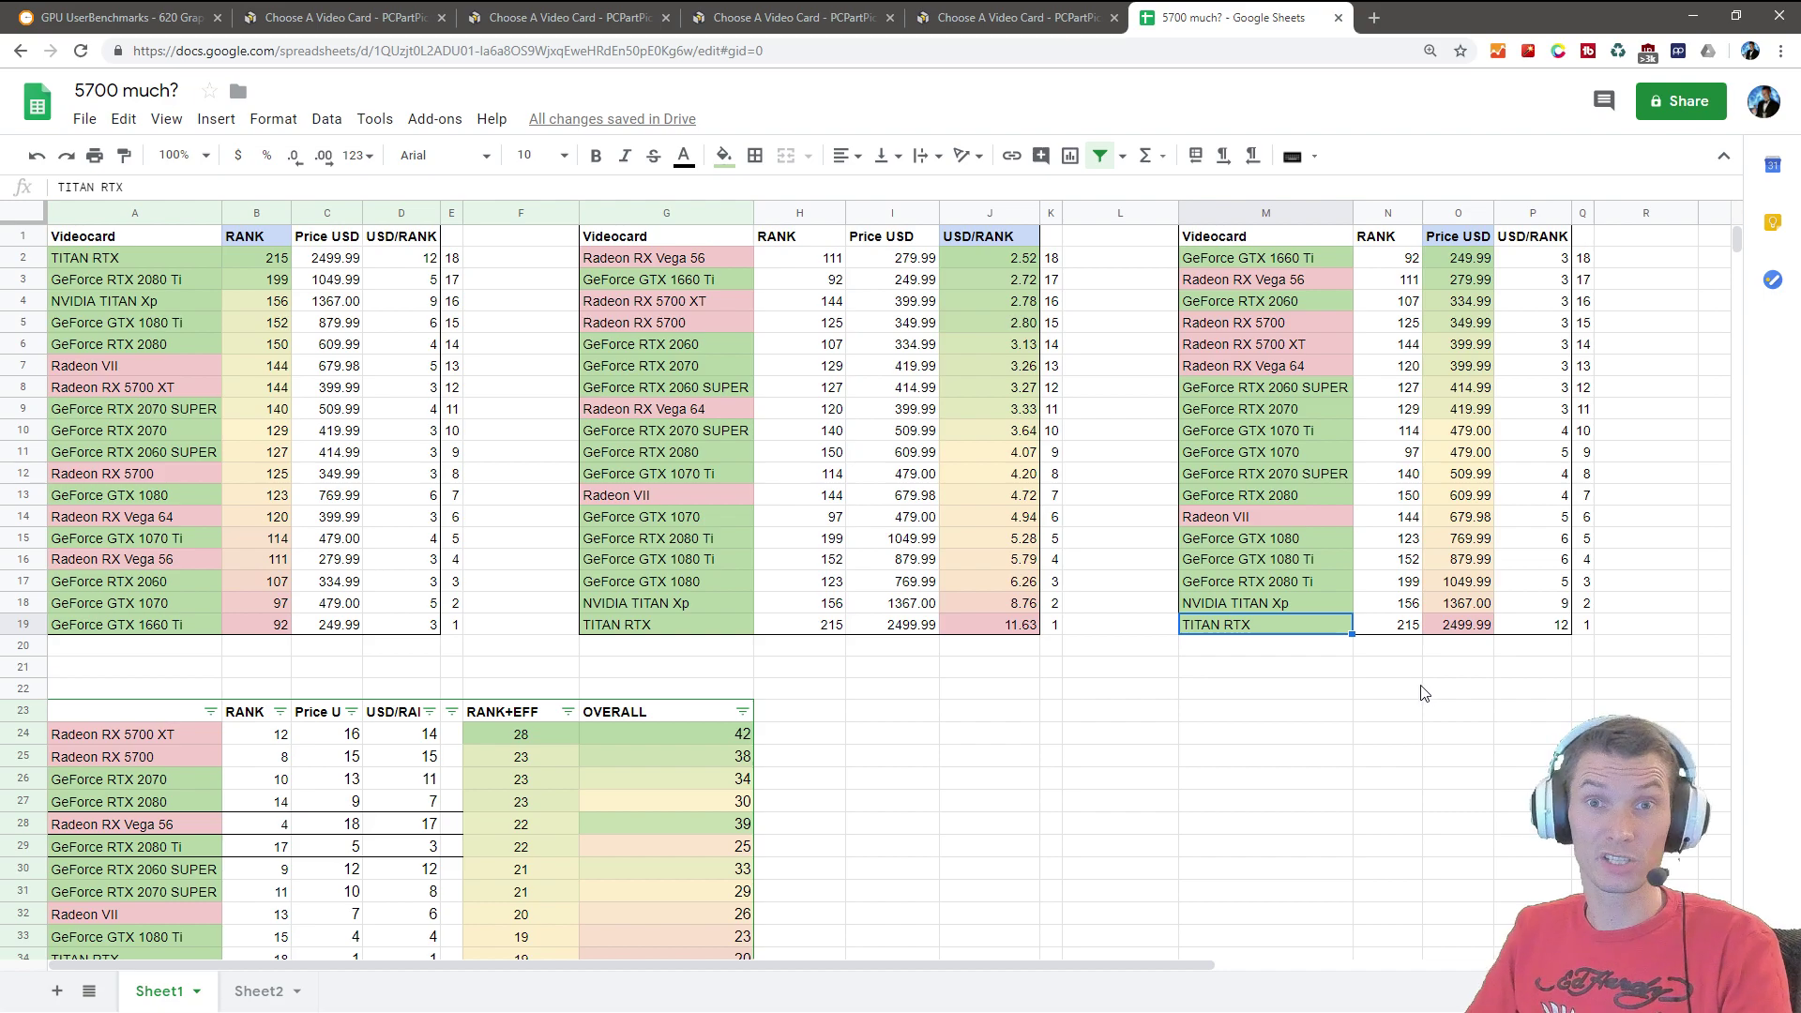
left_click(1255, 263)
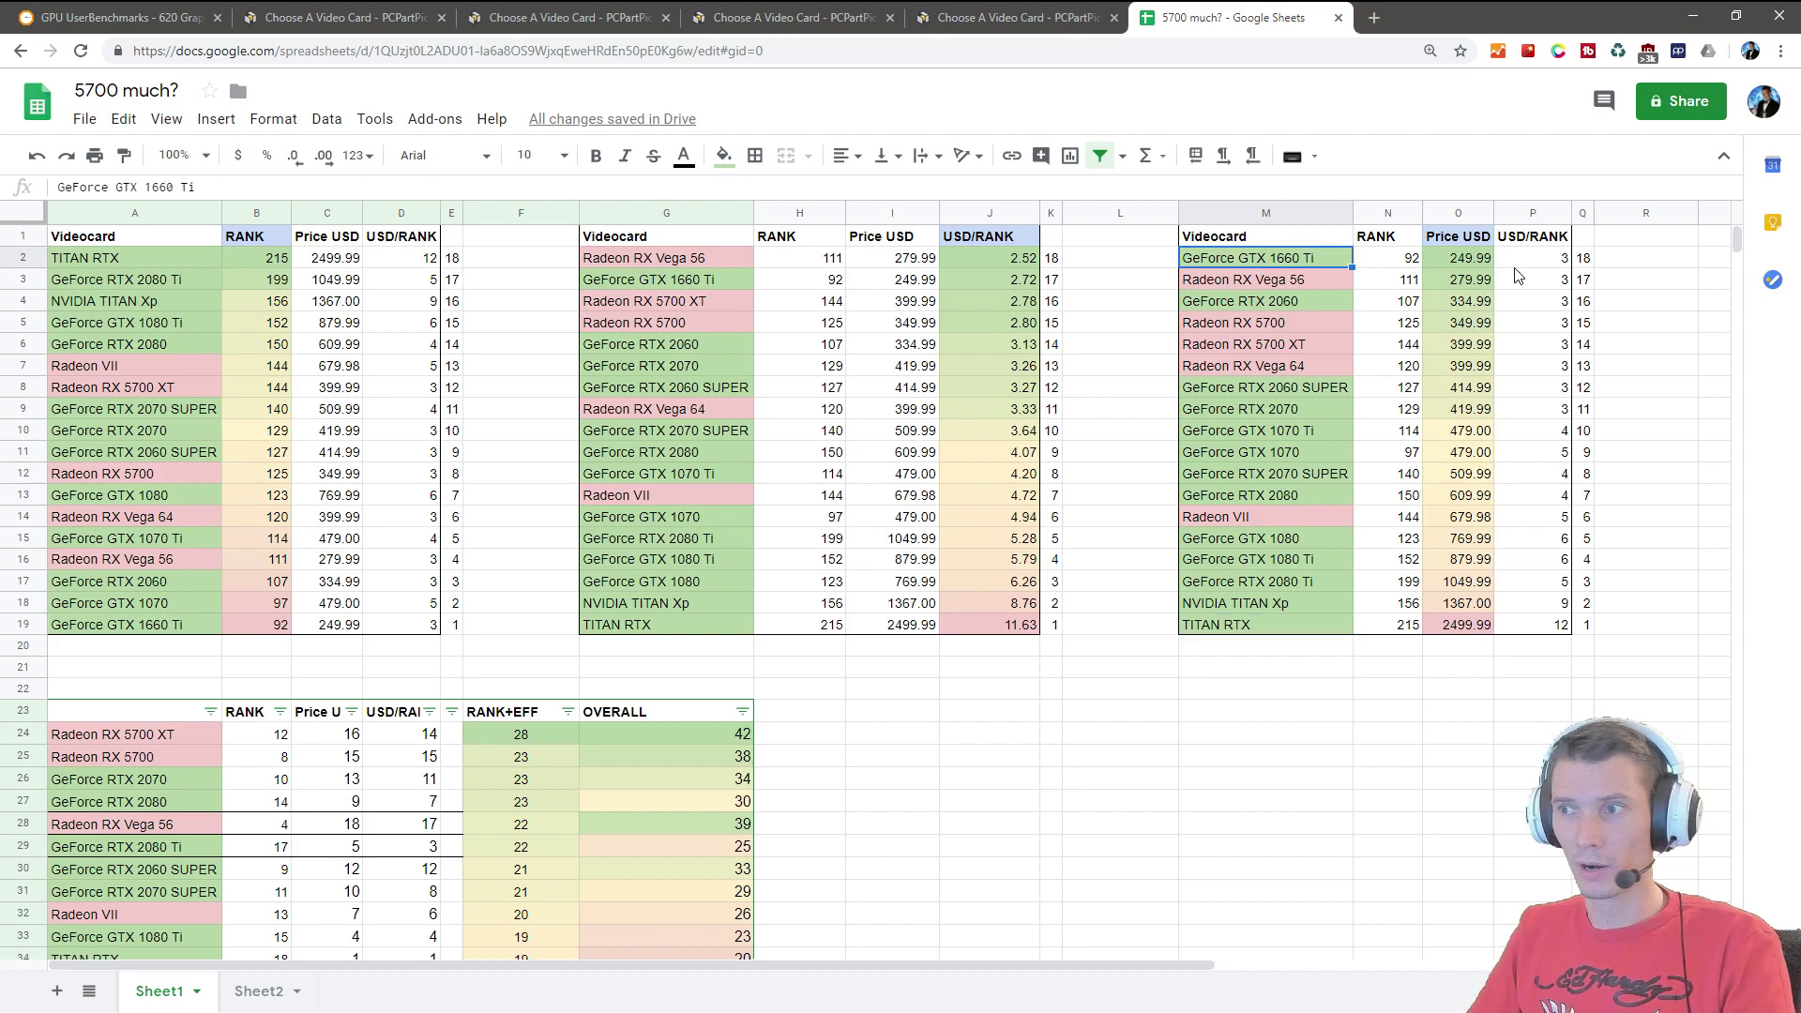
left_click(1628, 265)
left_click(1476, 265)
left_click(1584, 266)
left_click(1139, 711)
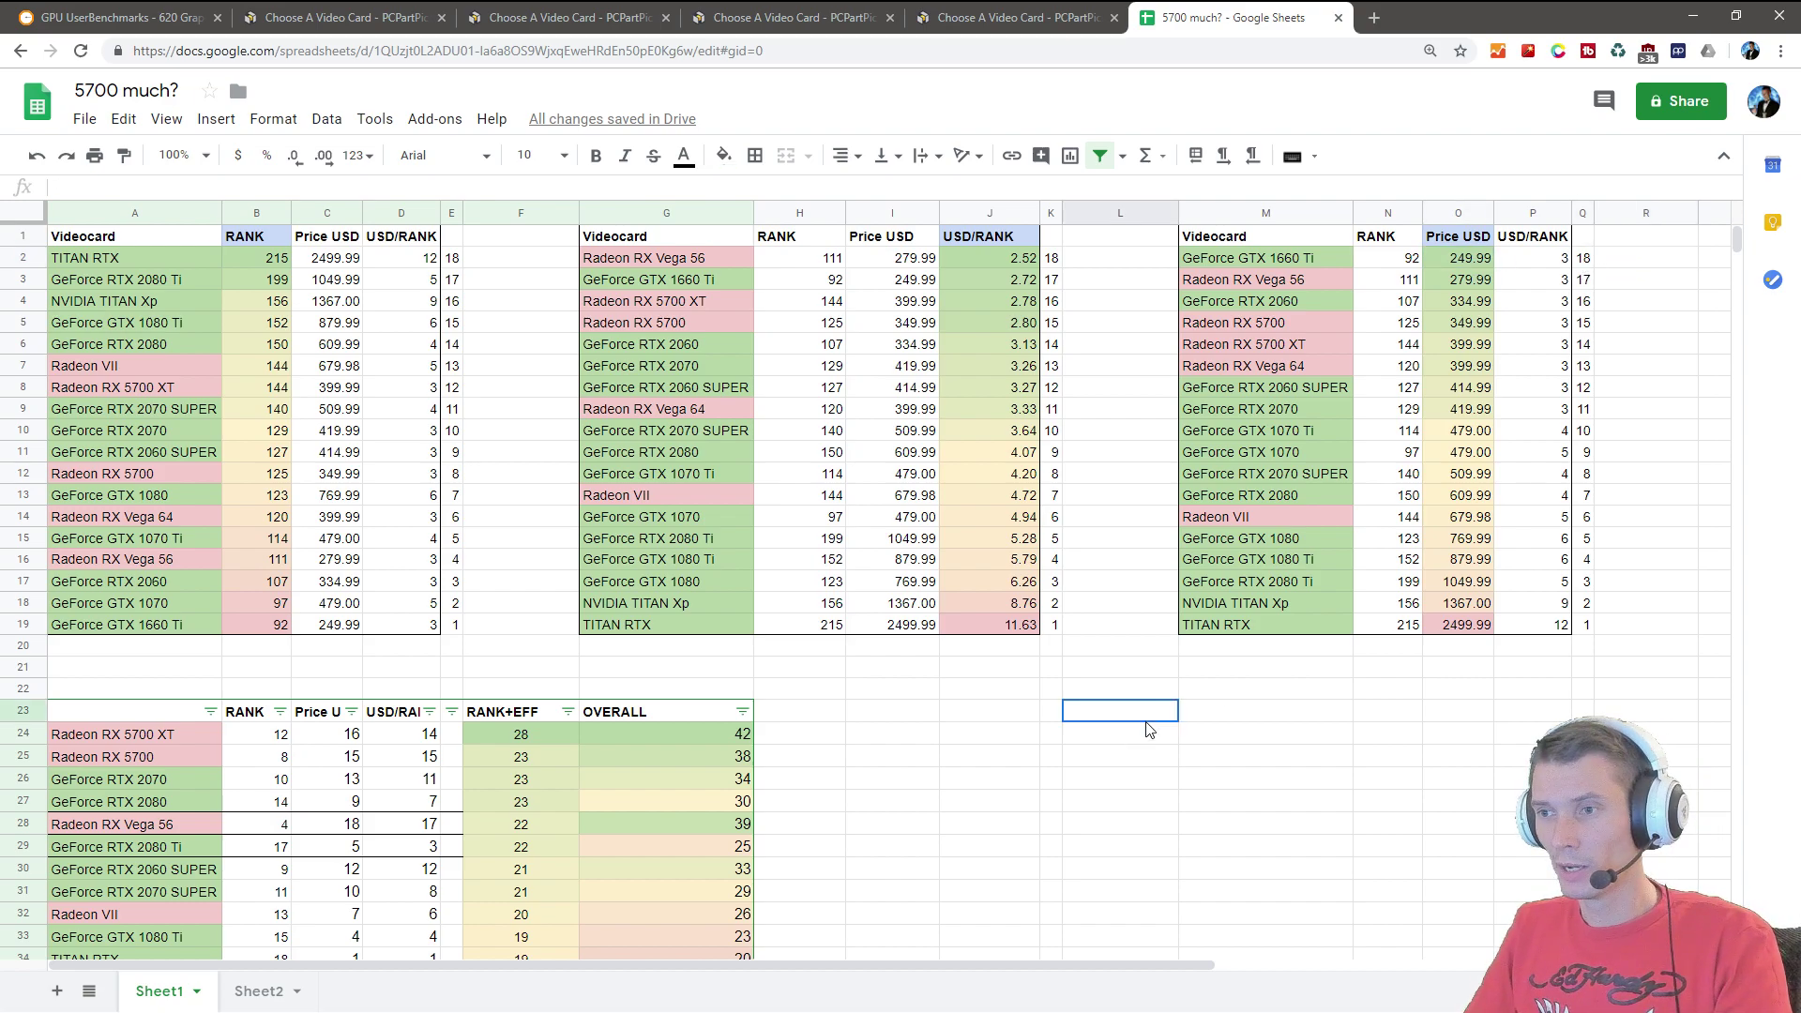
Step: Examine the card list in the combined points table and the Radeon RX 5700 XT's RANK, price and USD/RANK points
scroll(844, 704, "down", 3)
left_click(120, 521)
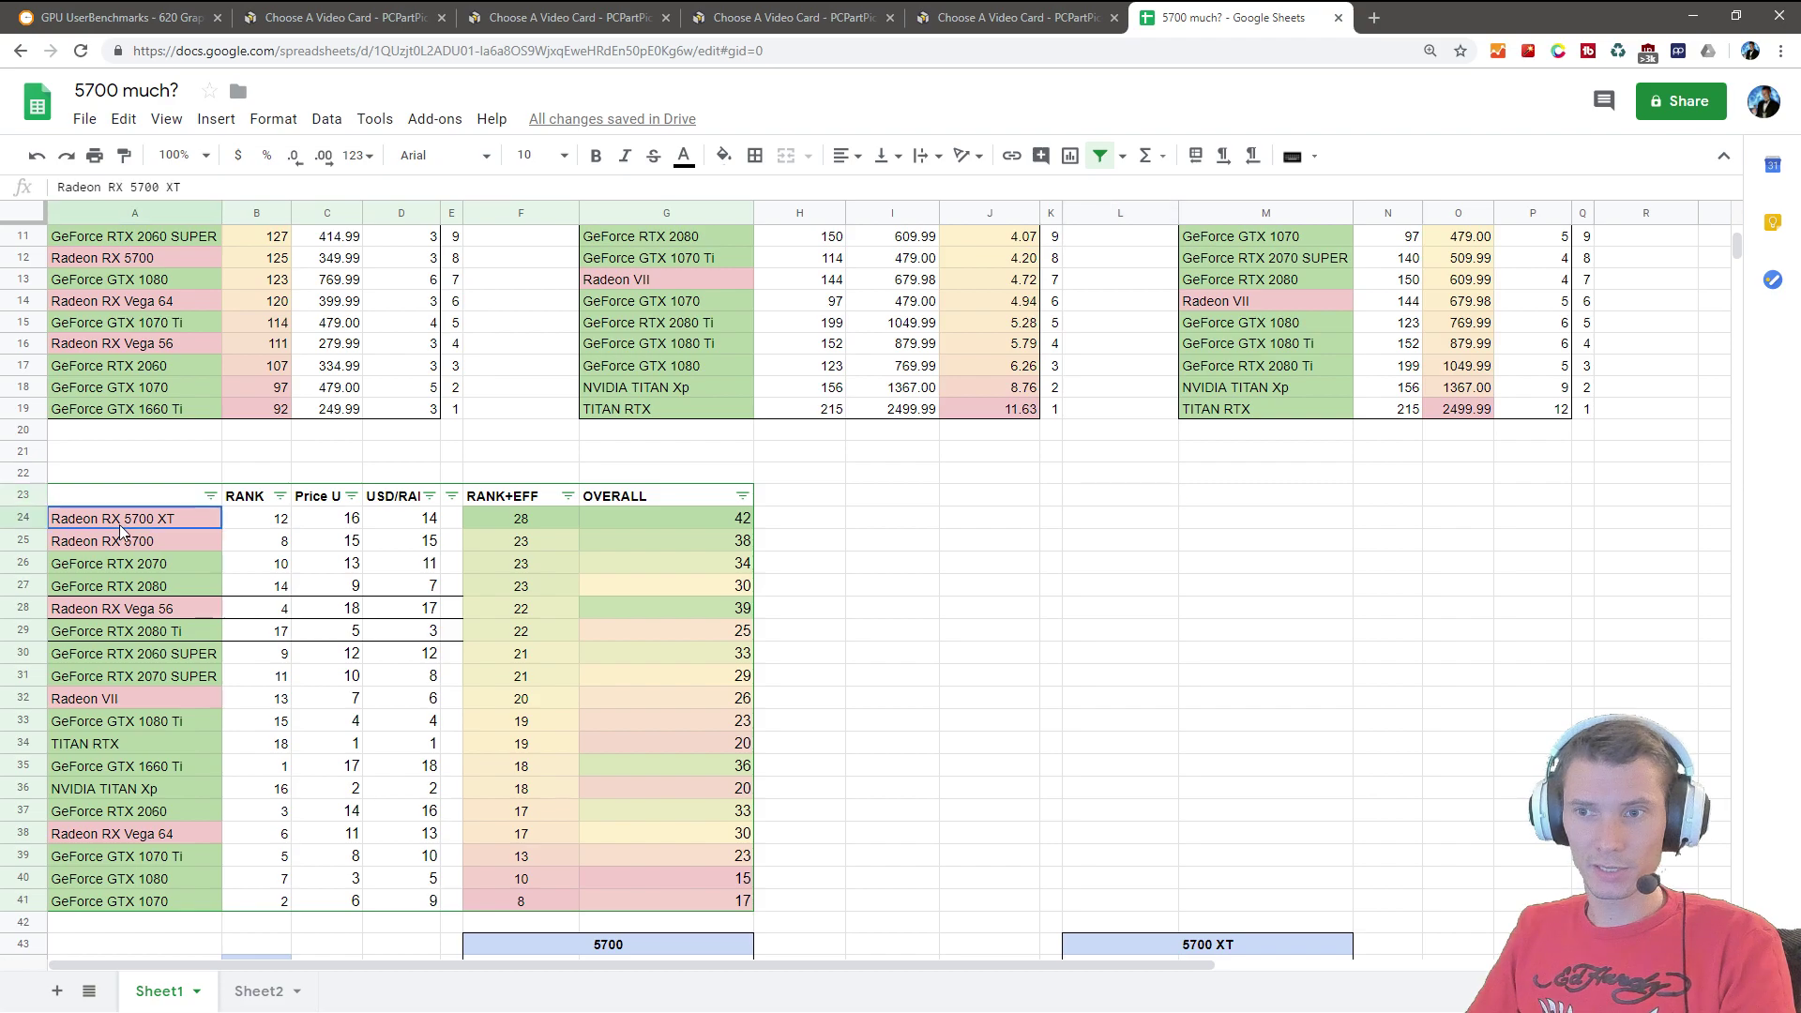
scroll(802, 684, "down", 1)
scroll(802, 685, "up", 1)
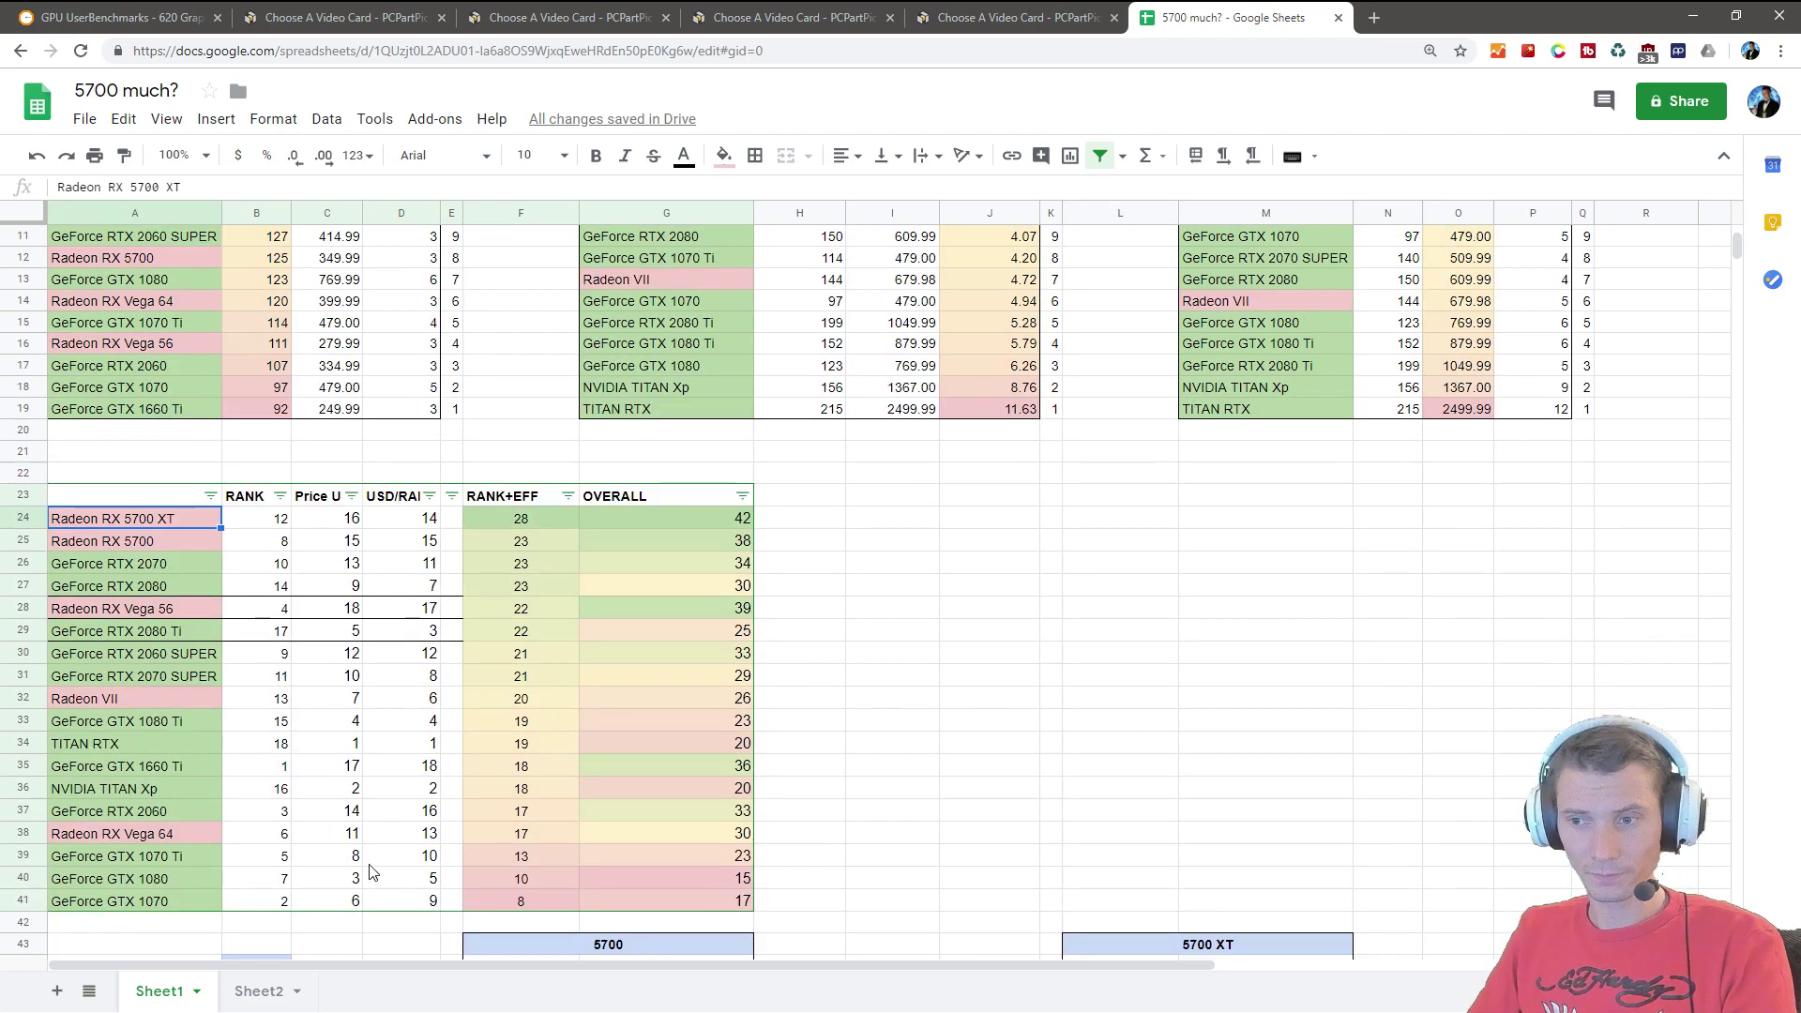
left_click(153, 899)
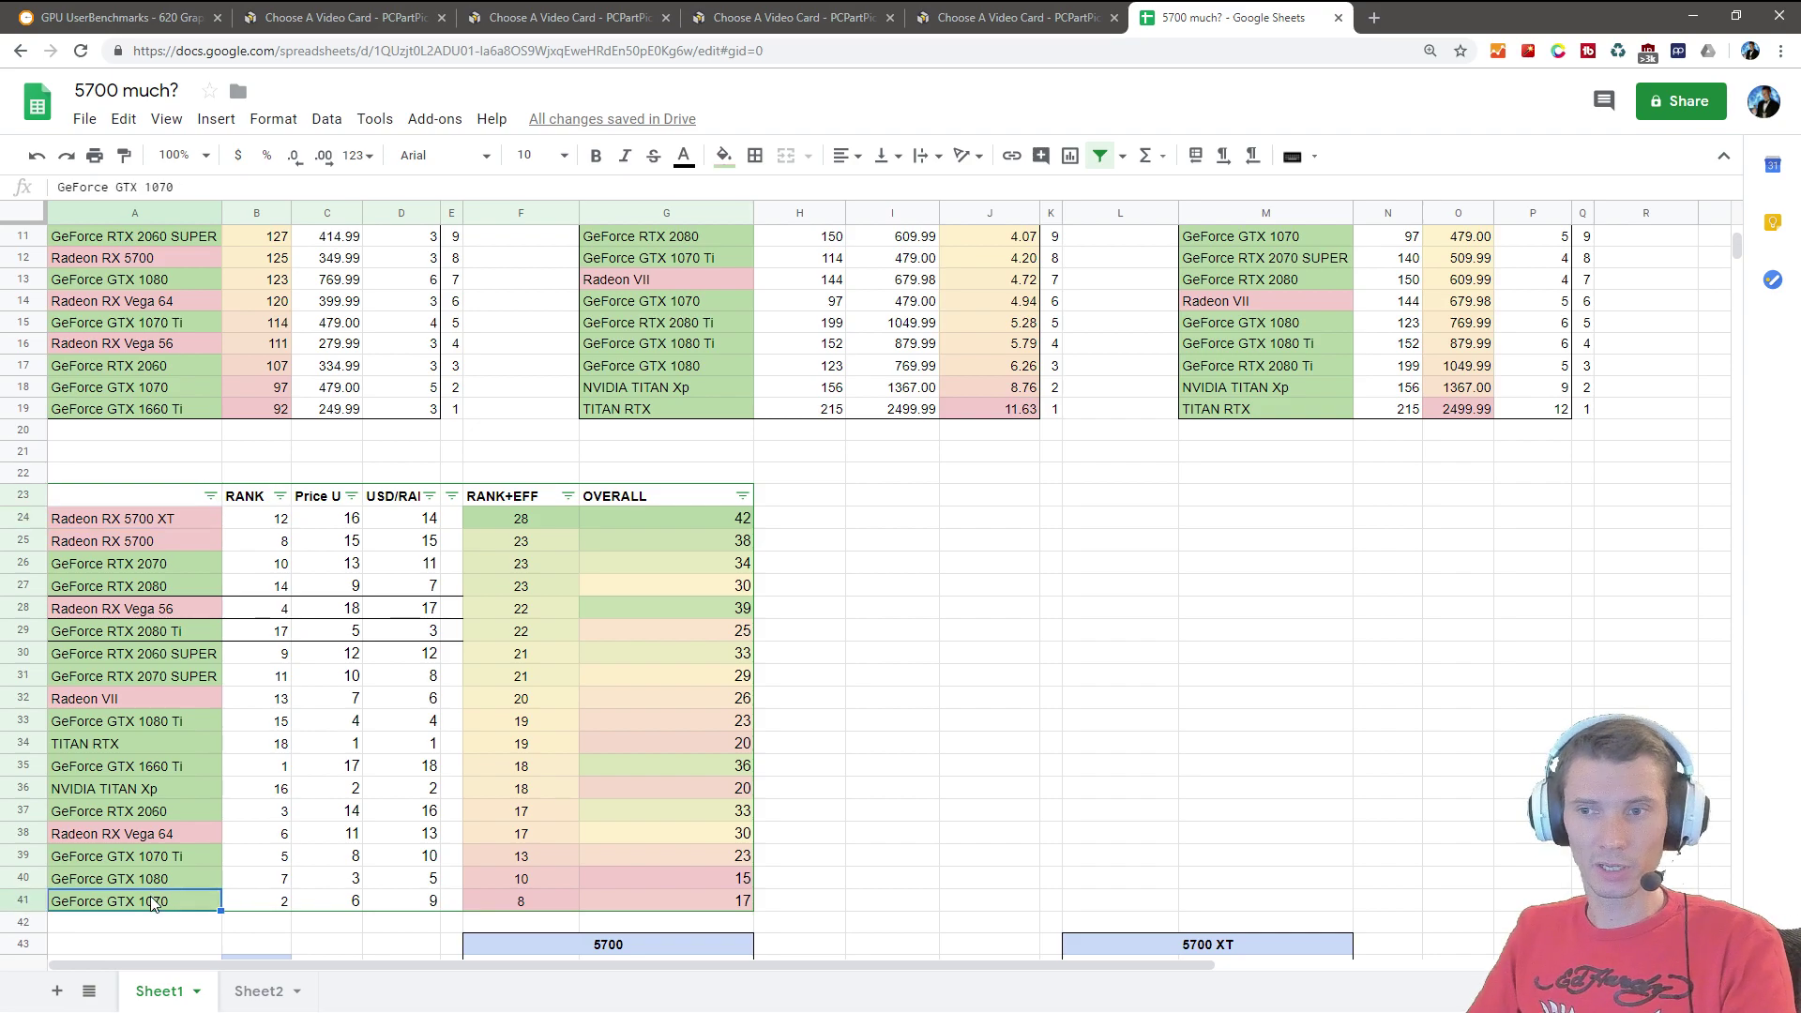
left_click(274, 525)
left_click(324, 524)
left_click(403, 521)
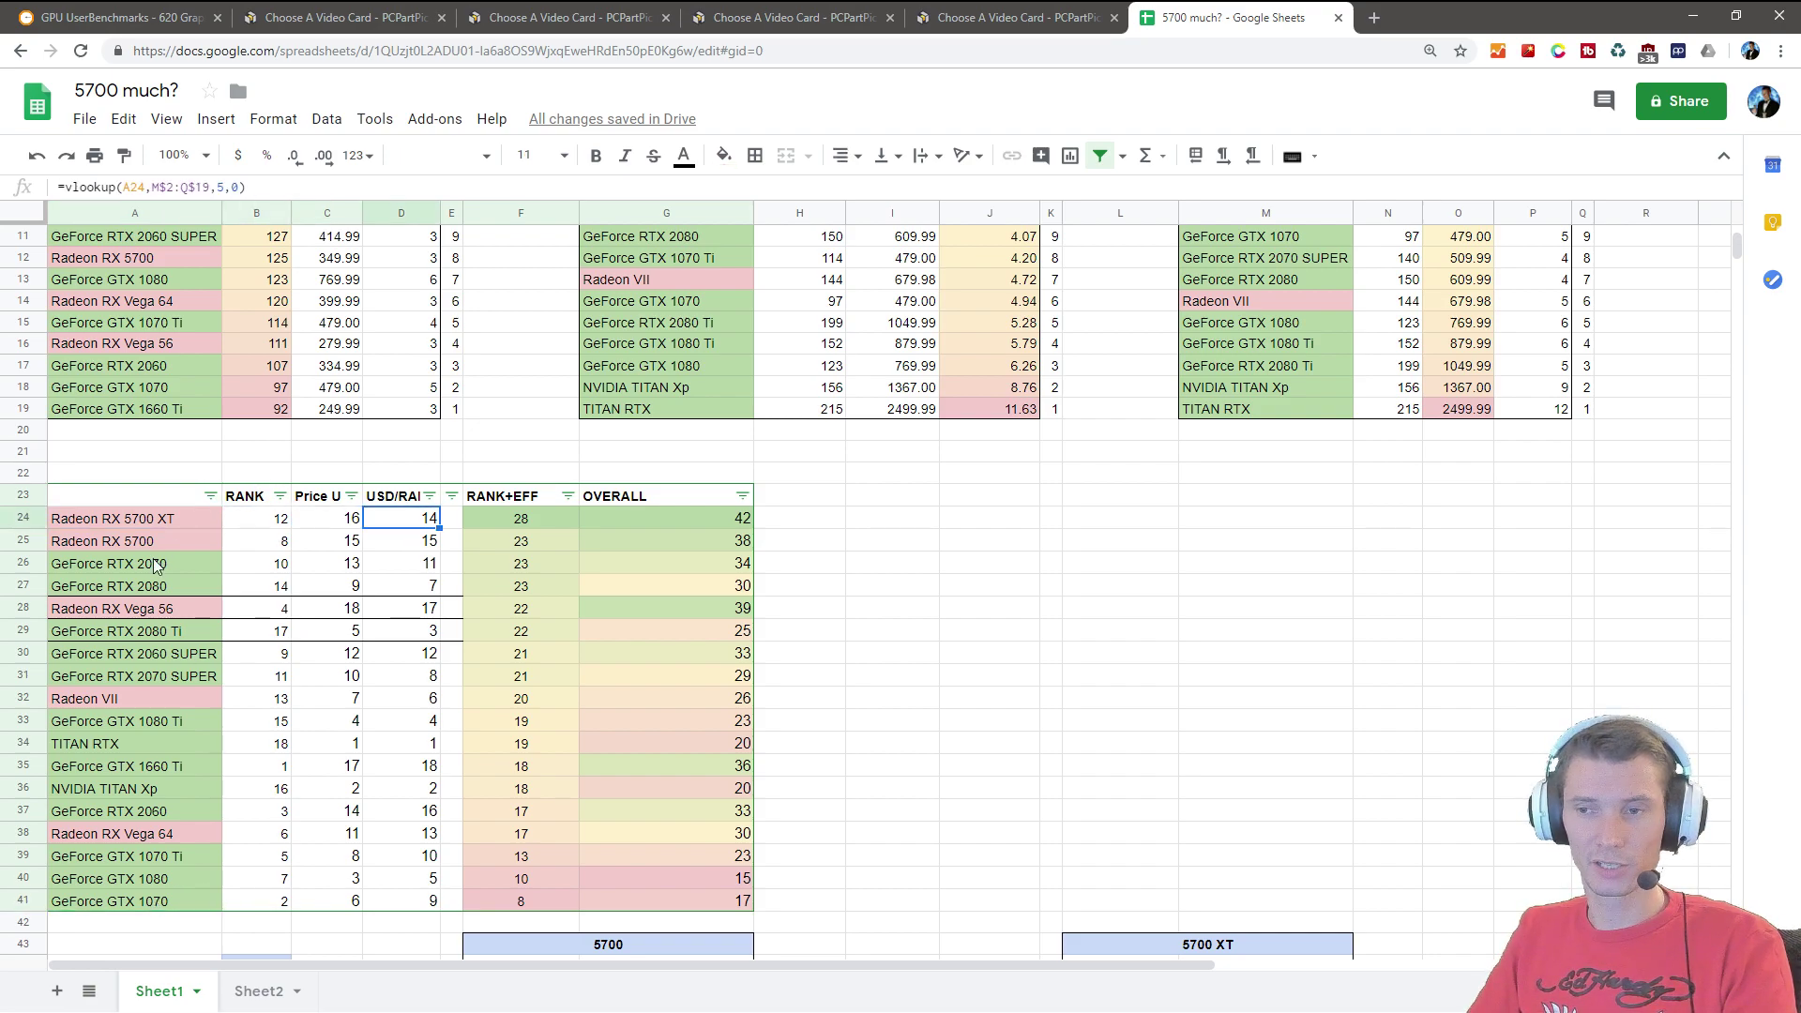
left_click(96, 702)
Step: Compare the RANK, price and USD/RANK points of the Radeon RX 5700 XT and the Radeon RX 5700
left_click_drag(144, 521, 392, 556)
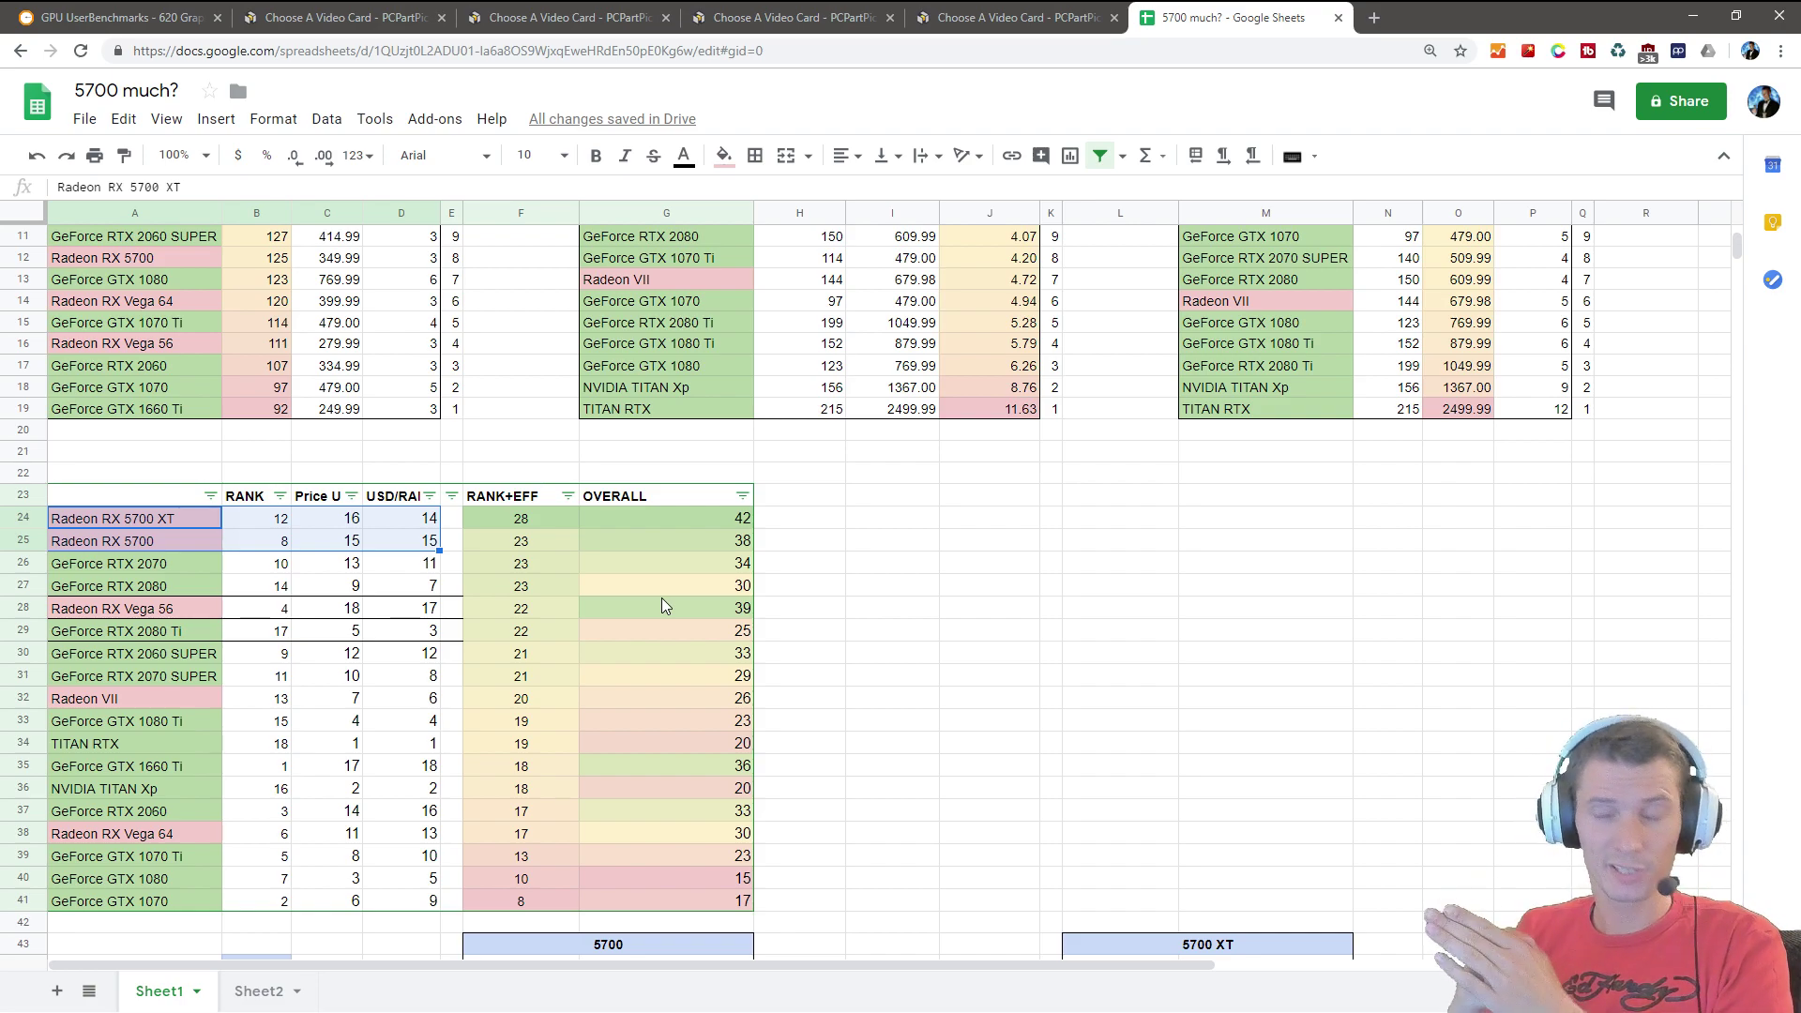
left_click(892, 607)
left_click_drag(271, 519, 423, 542)
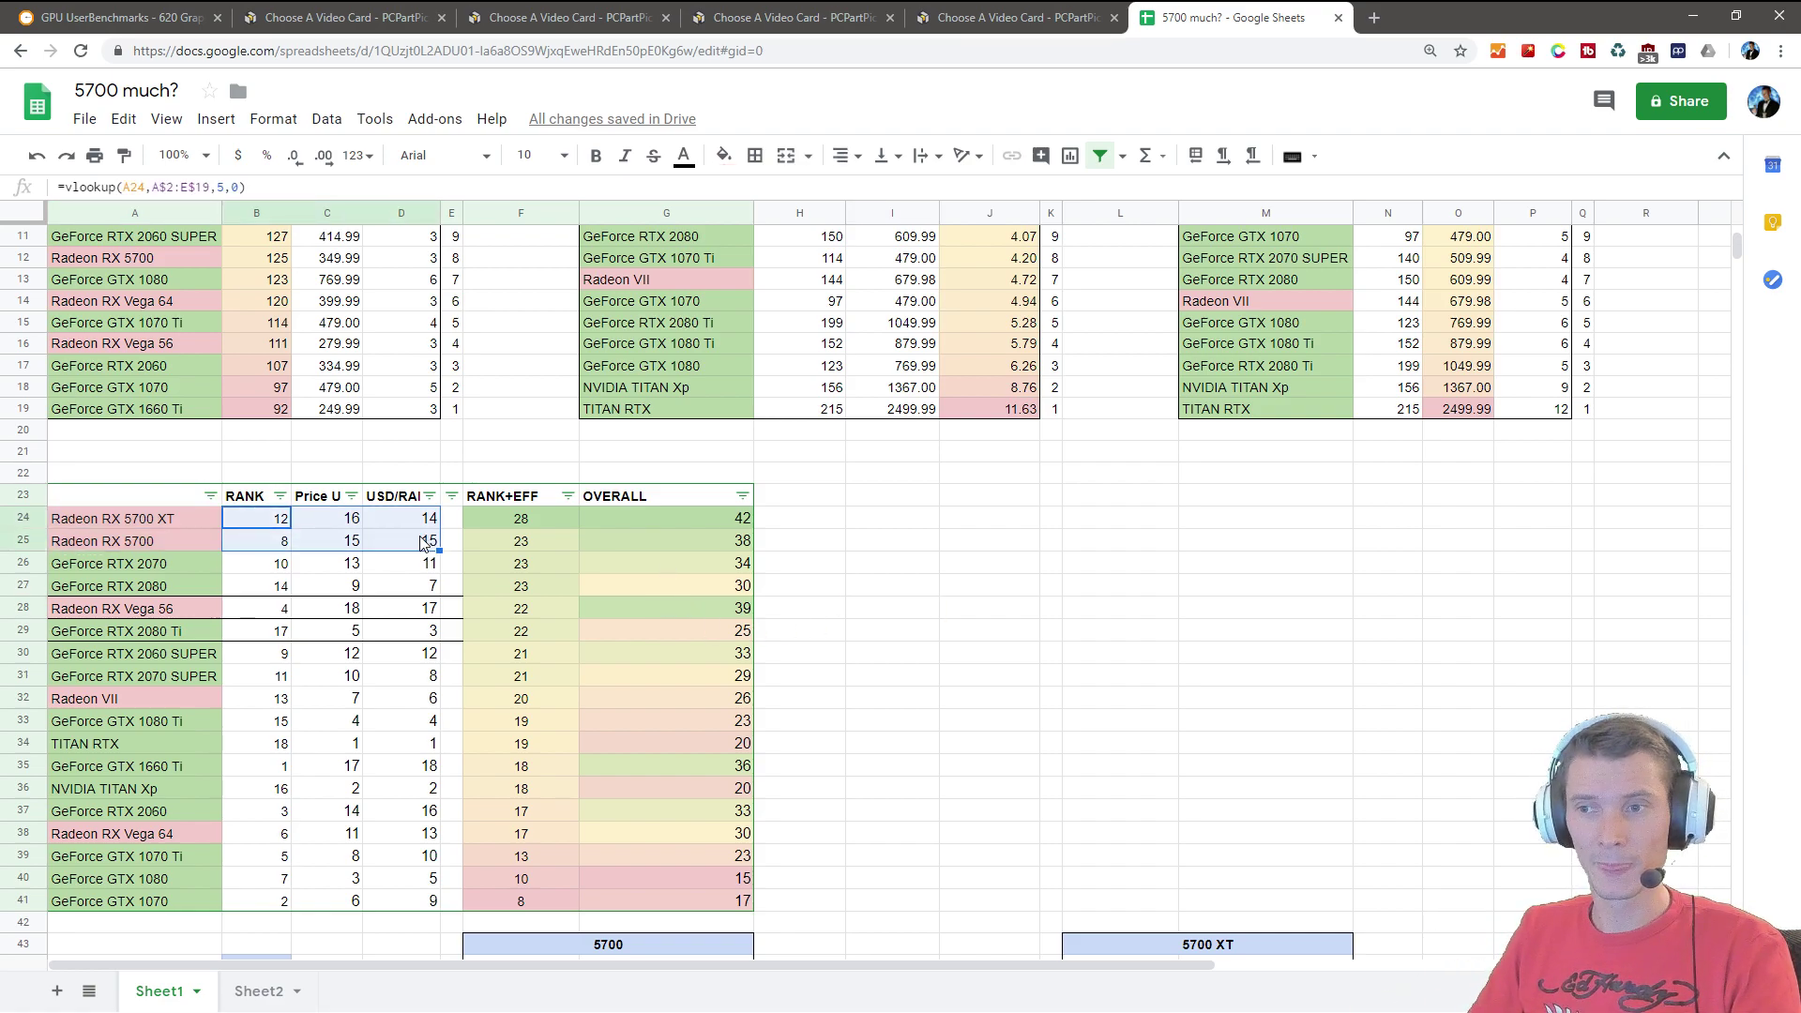
left_click(350, 548)
left_click(989, 540)
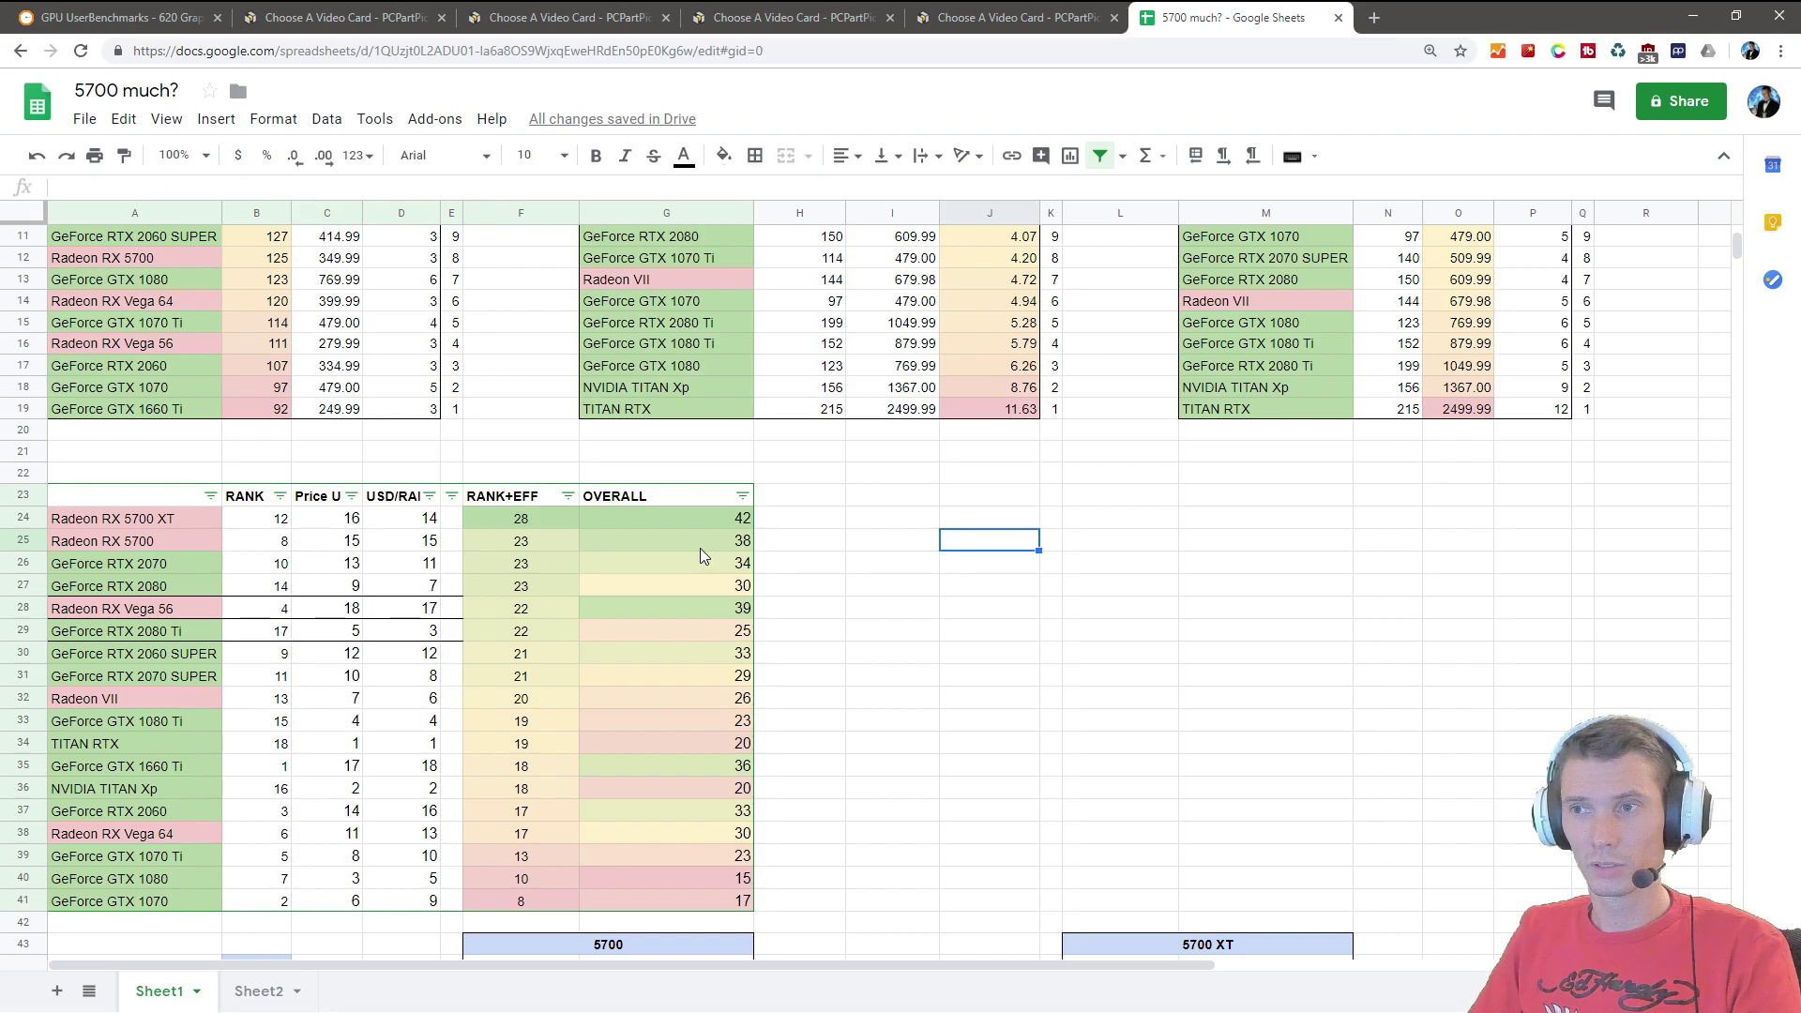
Step: Set the font size of all RANK, price and USD/RANK points in the combined table to 11
left_click(416, 531)
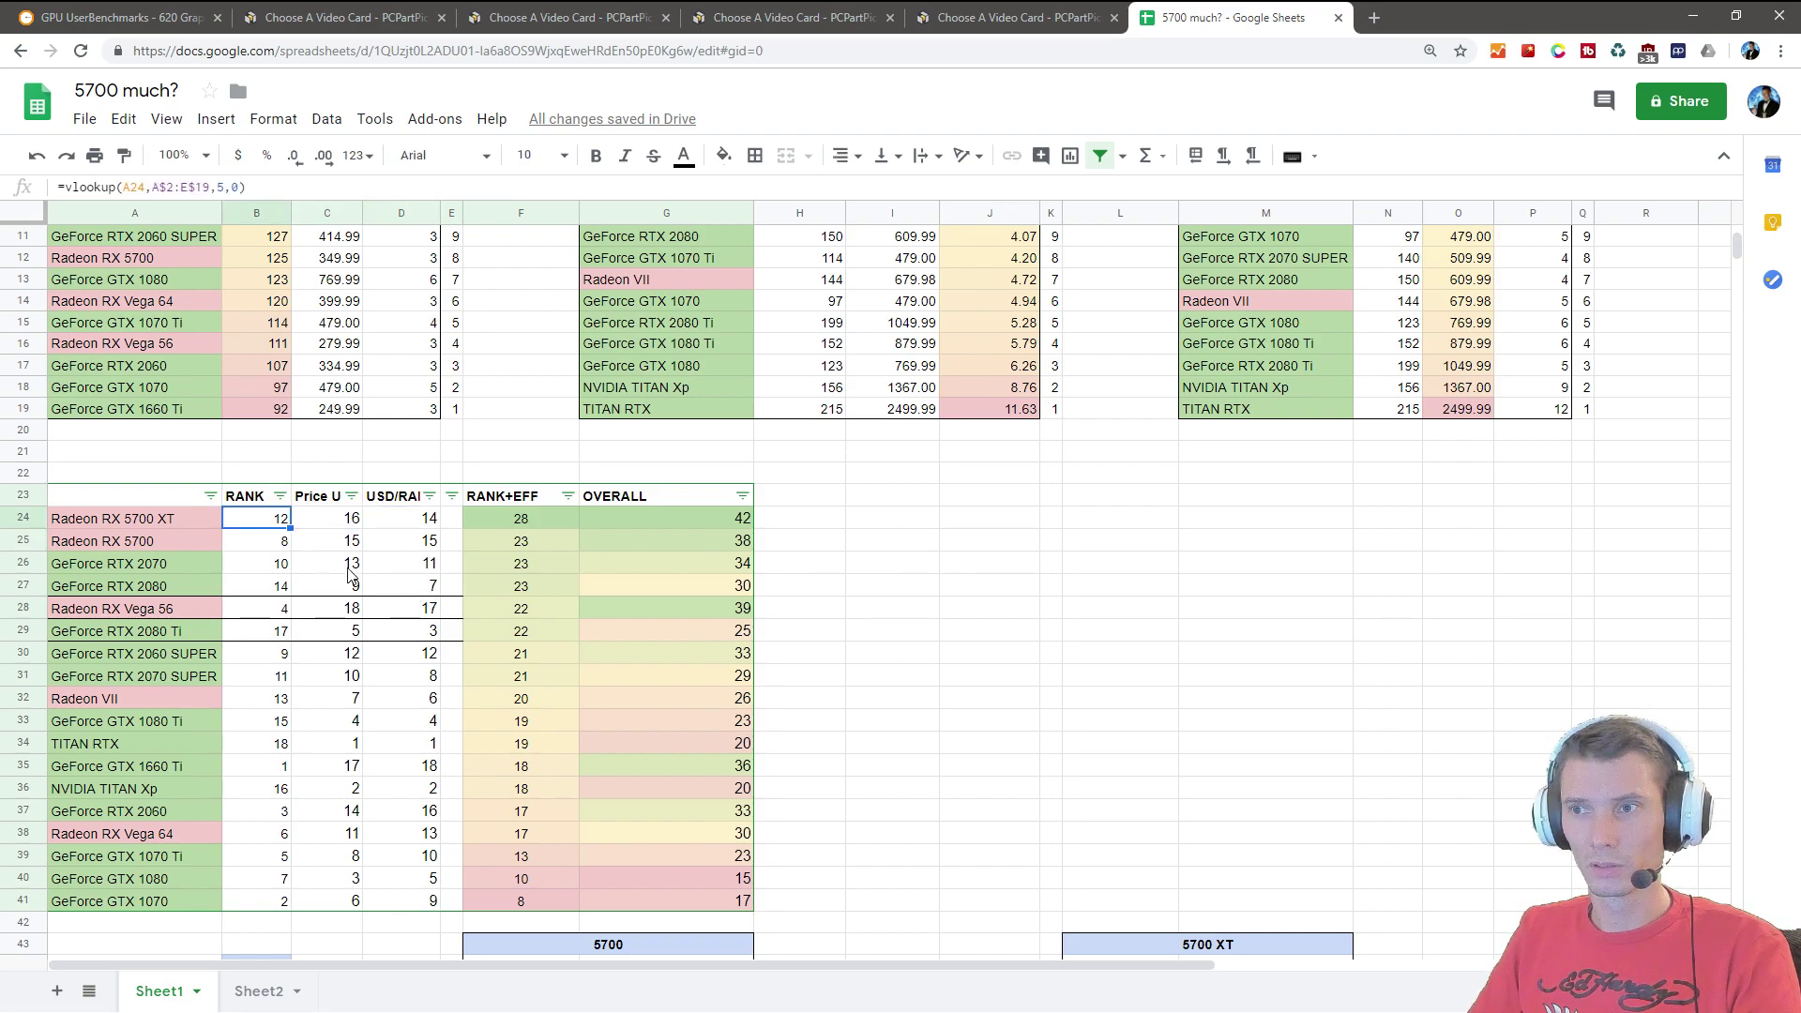
left_click_drag(419, 899, 271, 531)
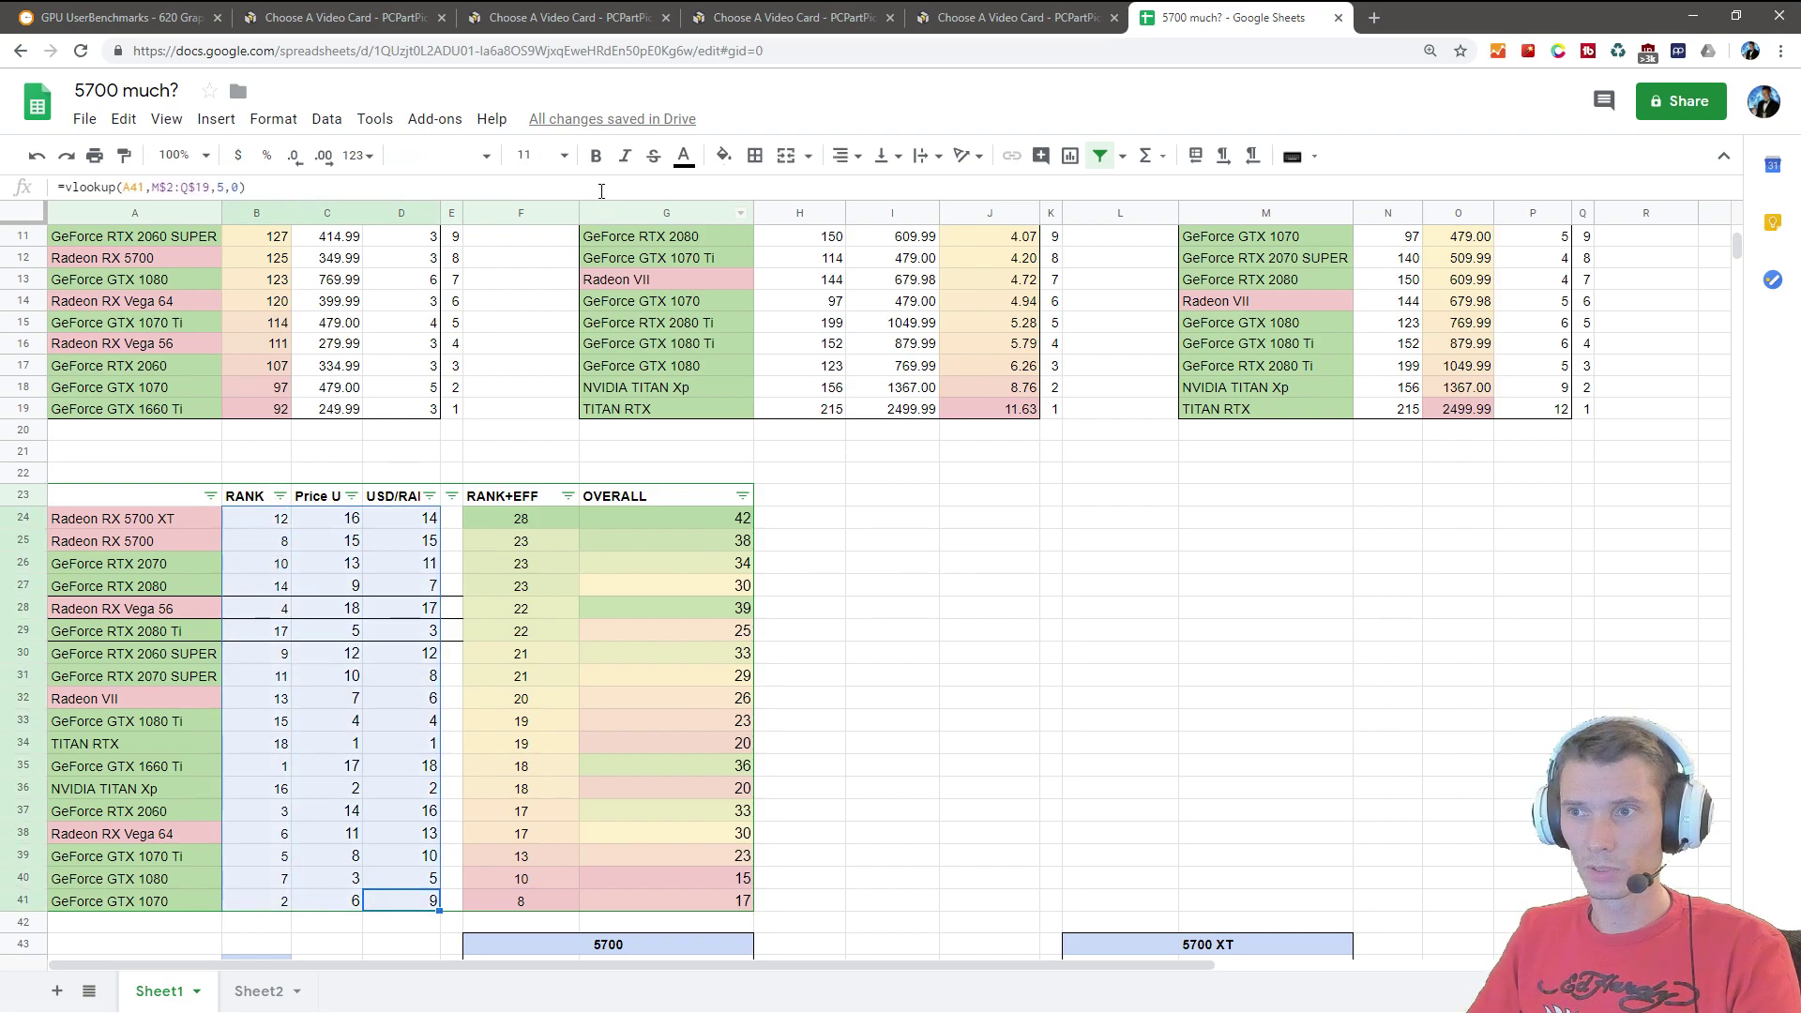
left_click(530, 154)
left_click(531, 366)
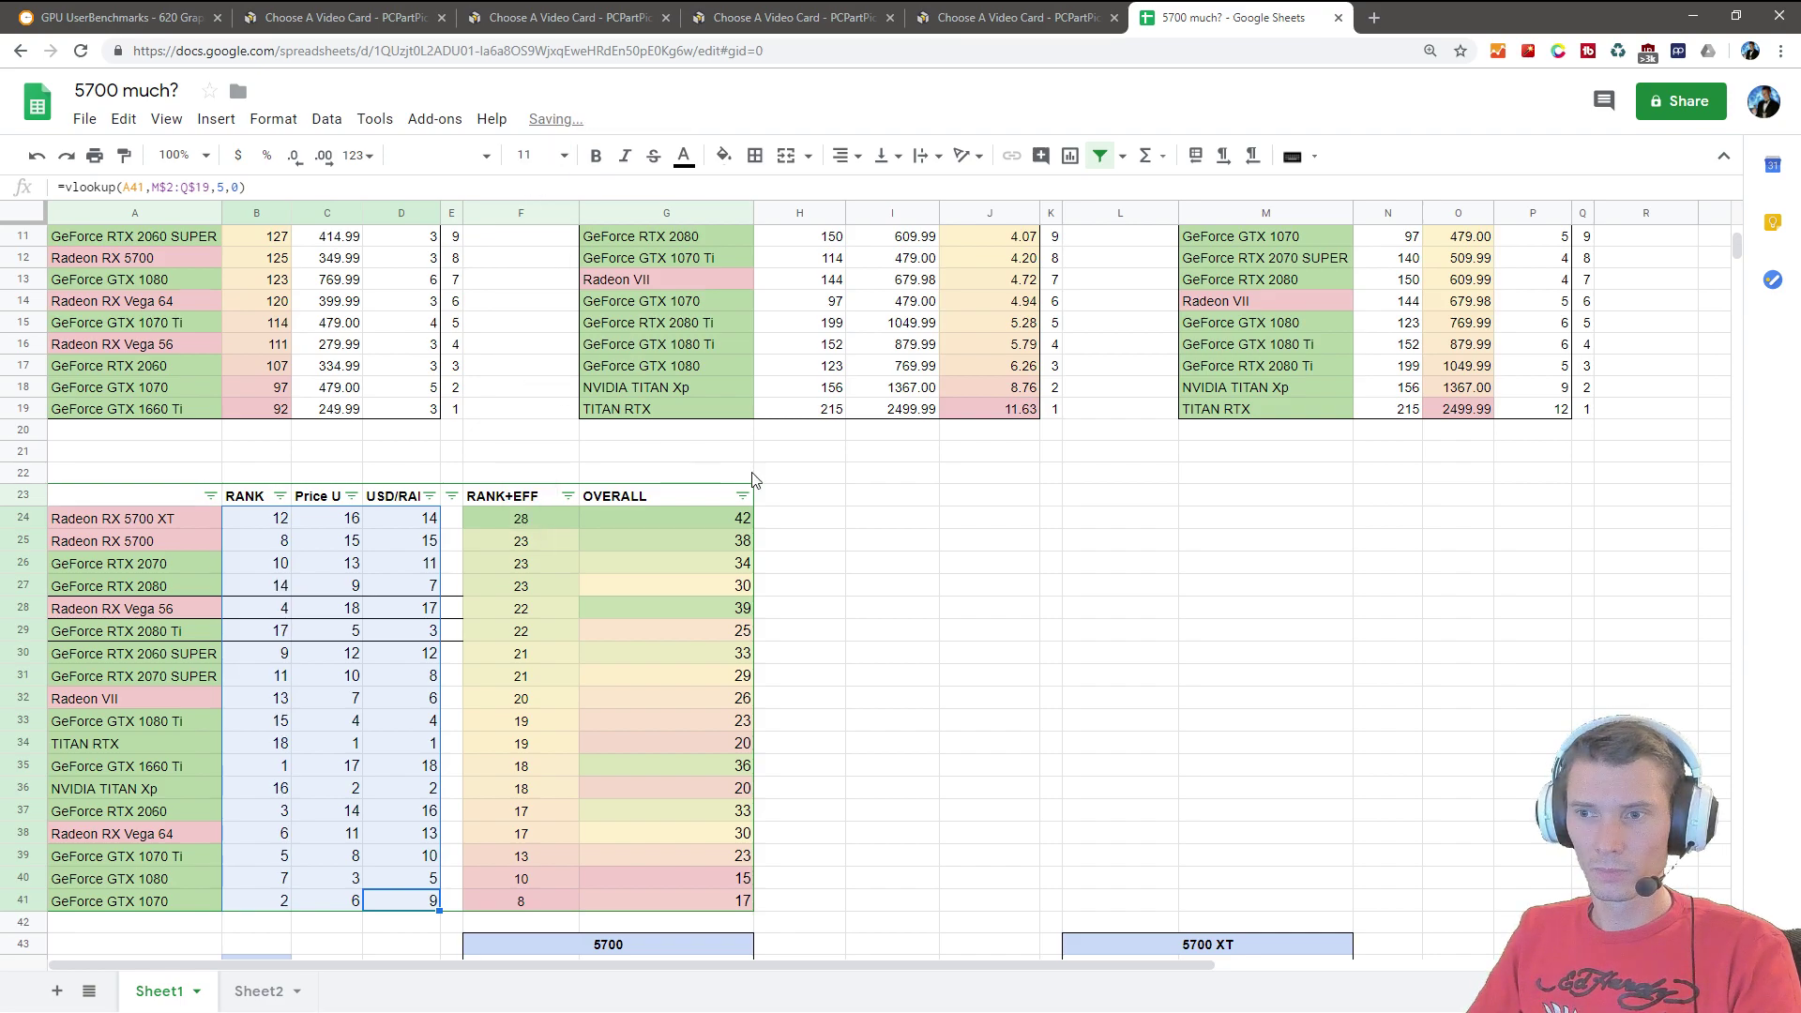
Step: Inspect the lookup formulas behind the Radeon RX 5700 XT's RANK, price and USD/RANK points
left_click(284, 524)
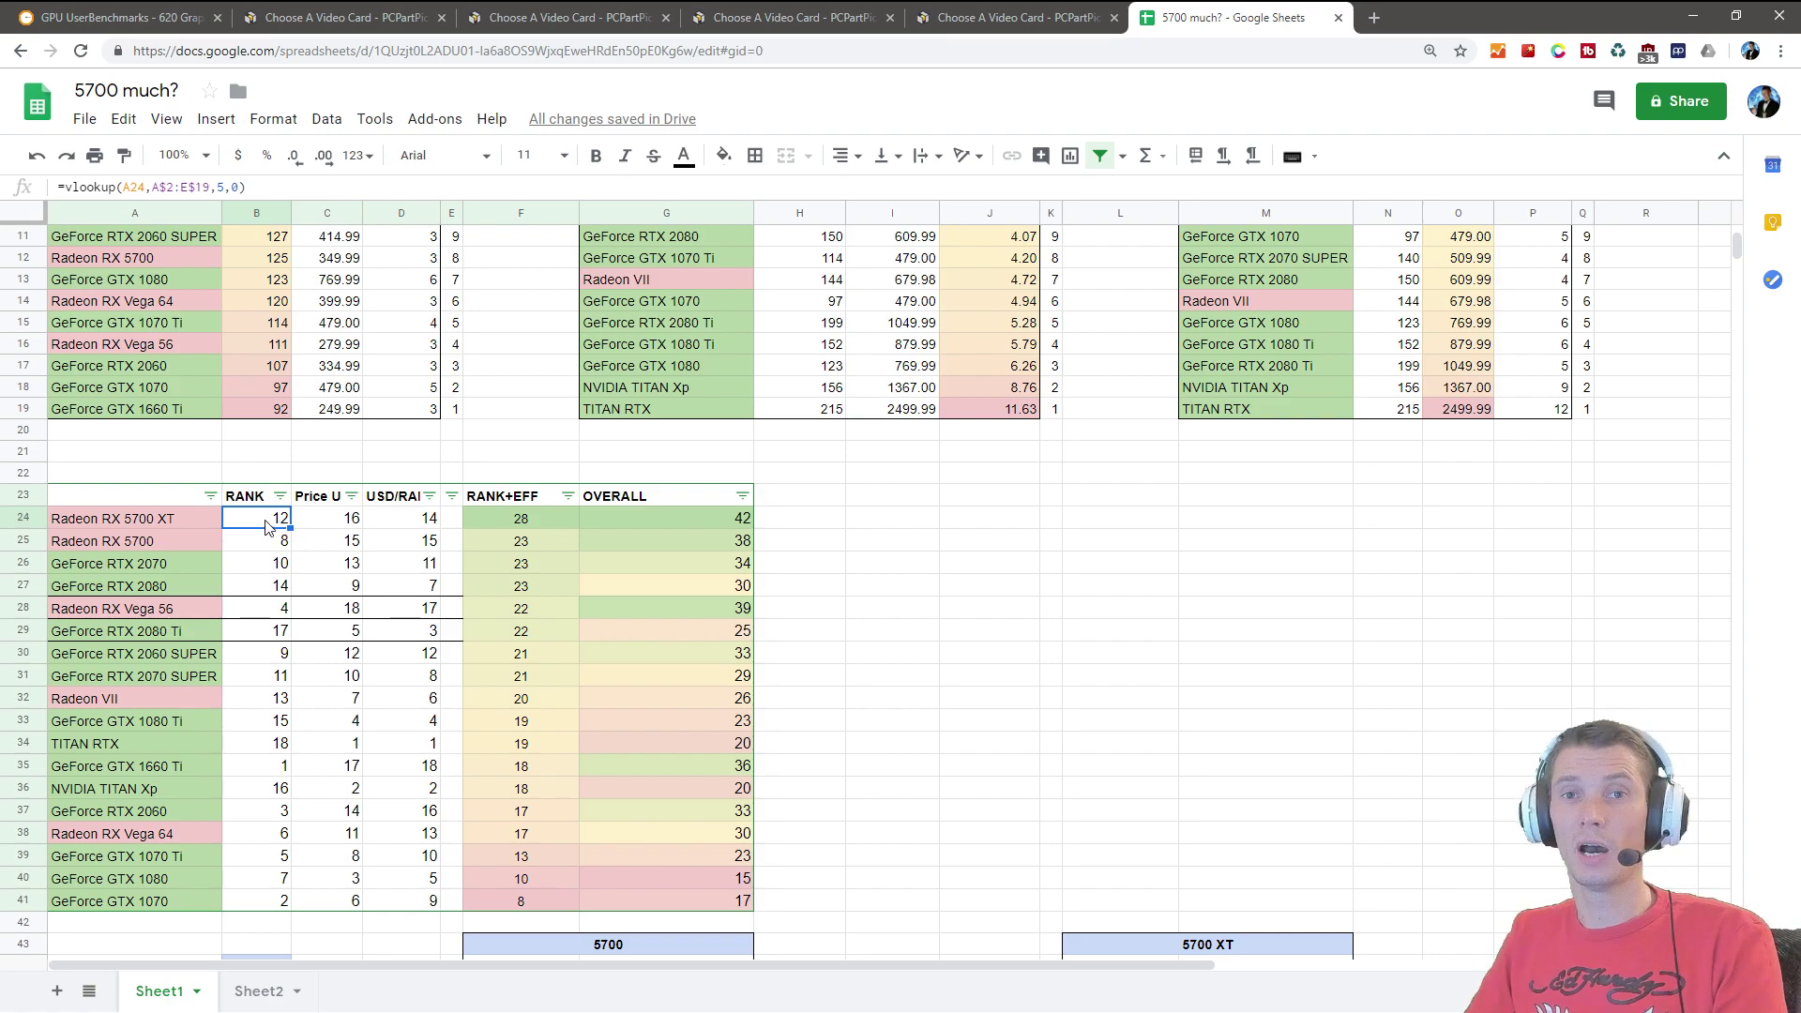
scroll(287, 530, "up", 1)
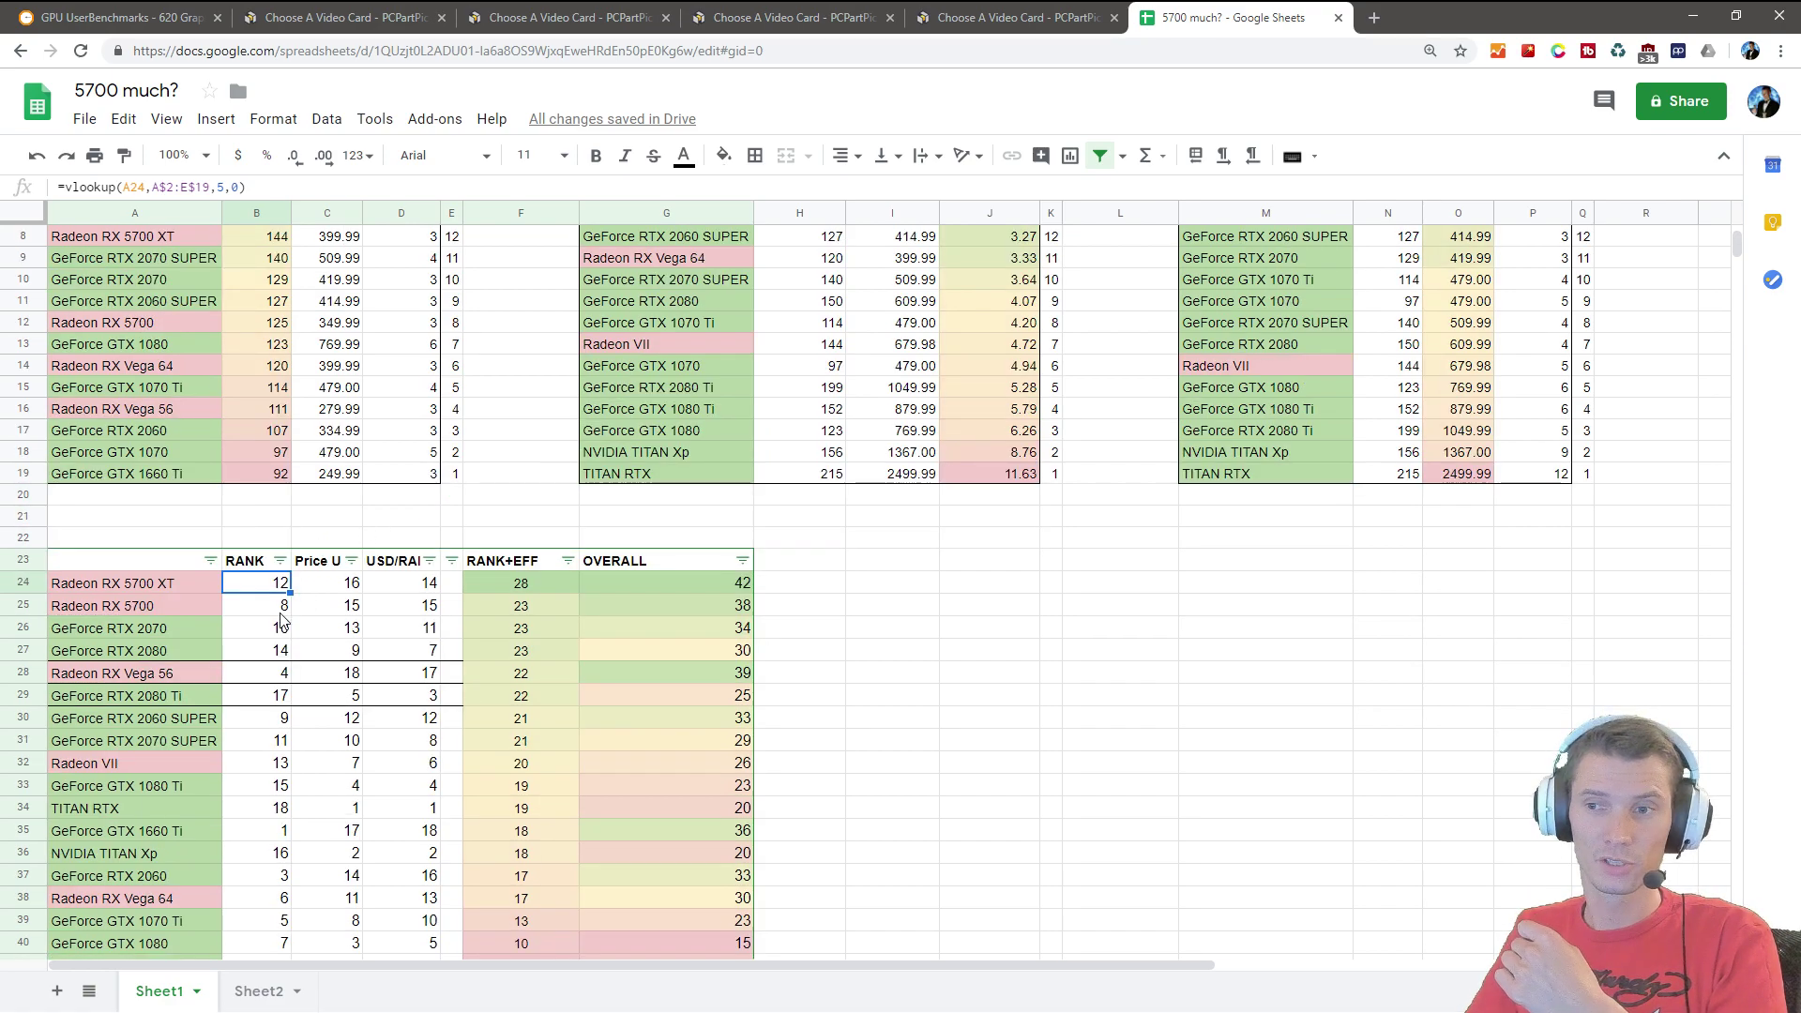
left_click(320, 586)
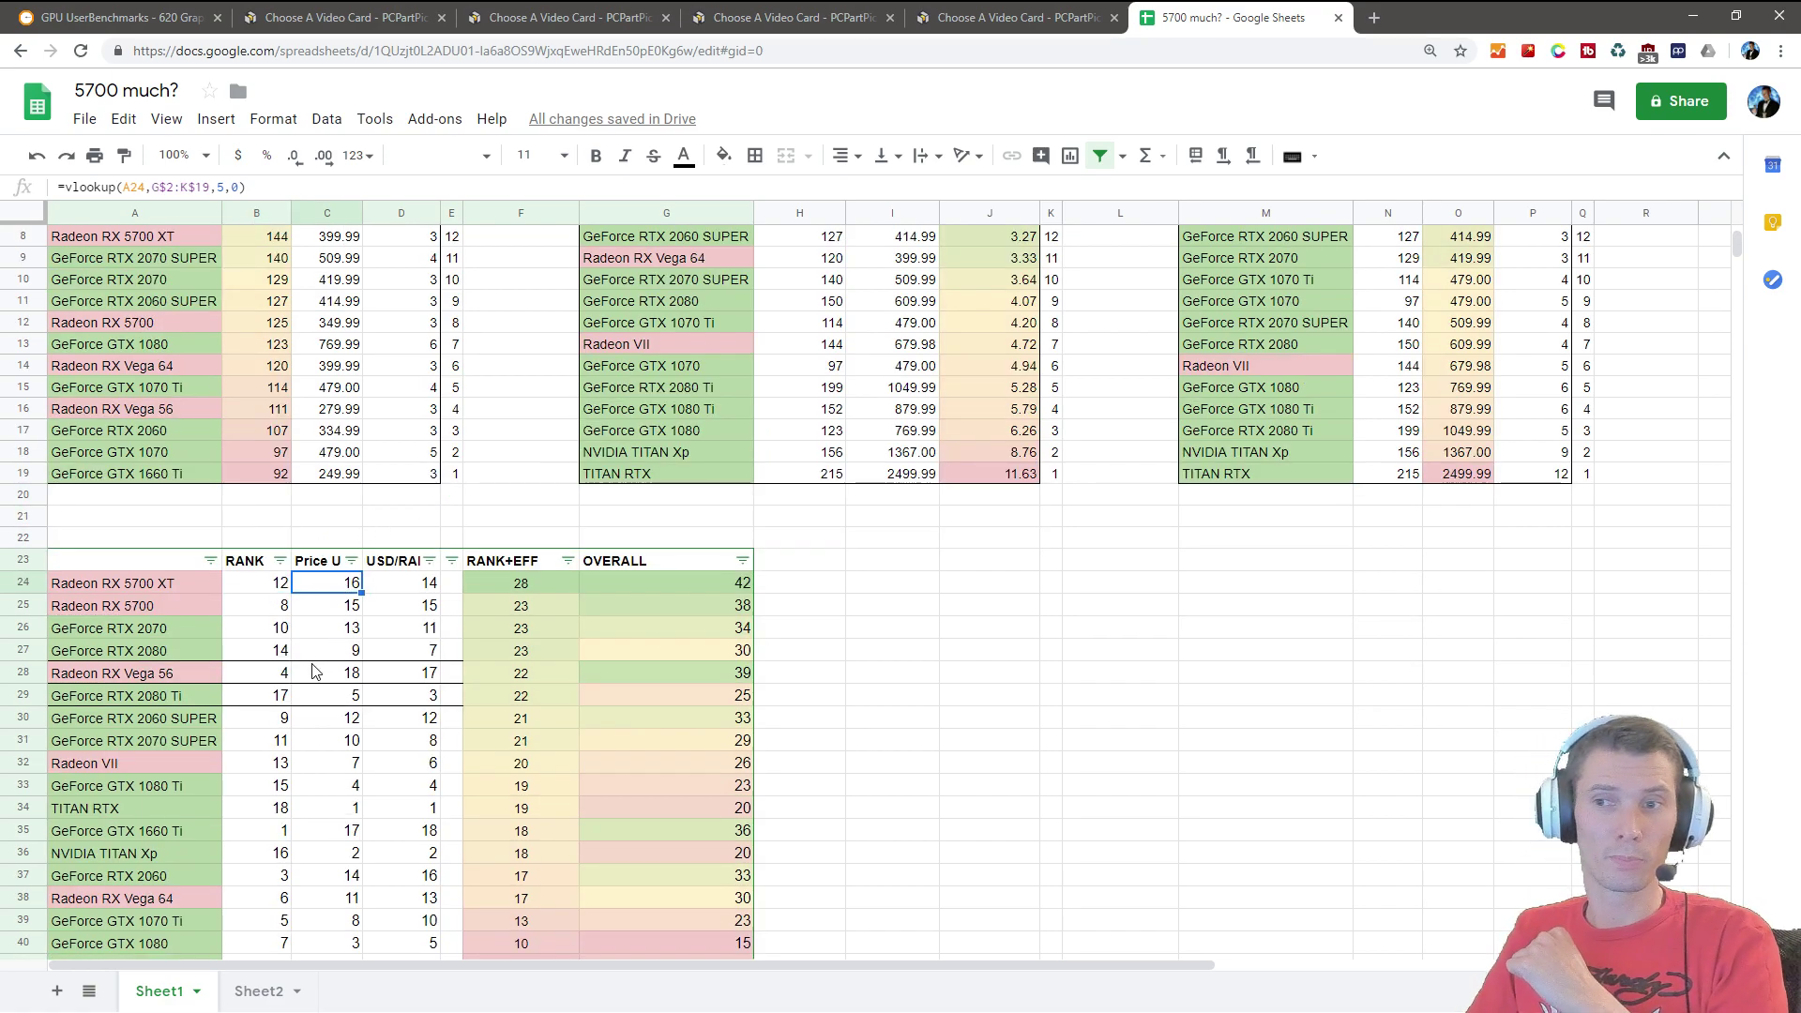
key("Right")
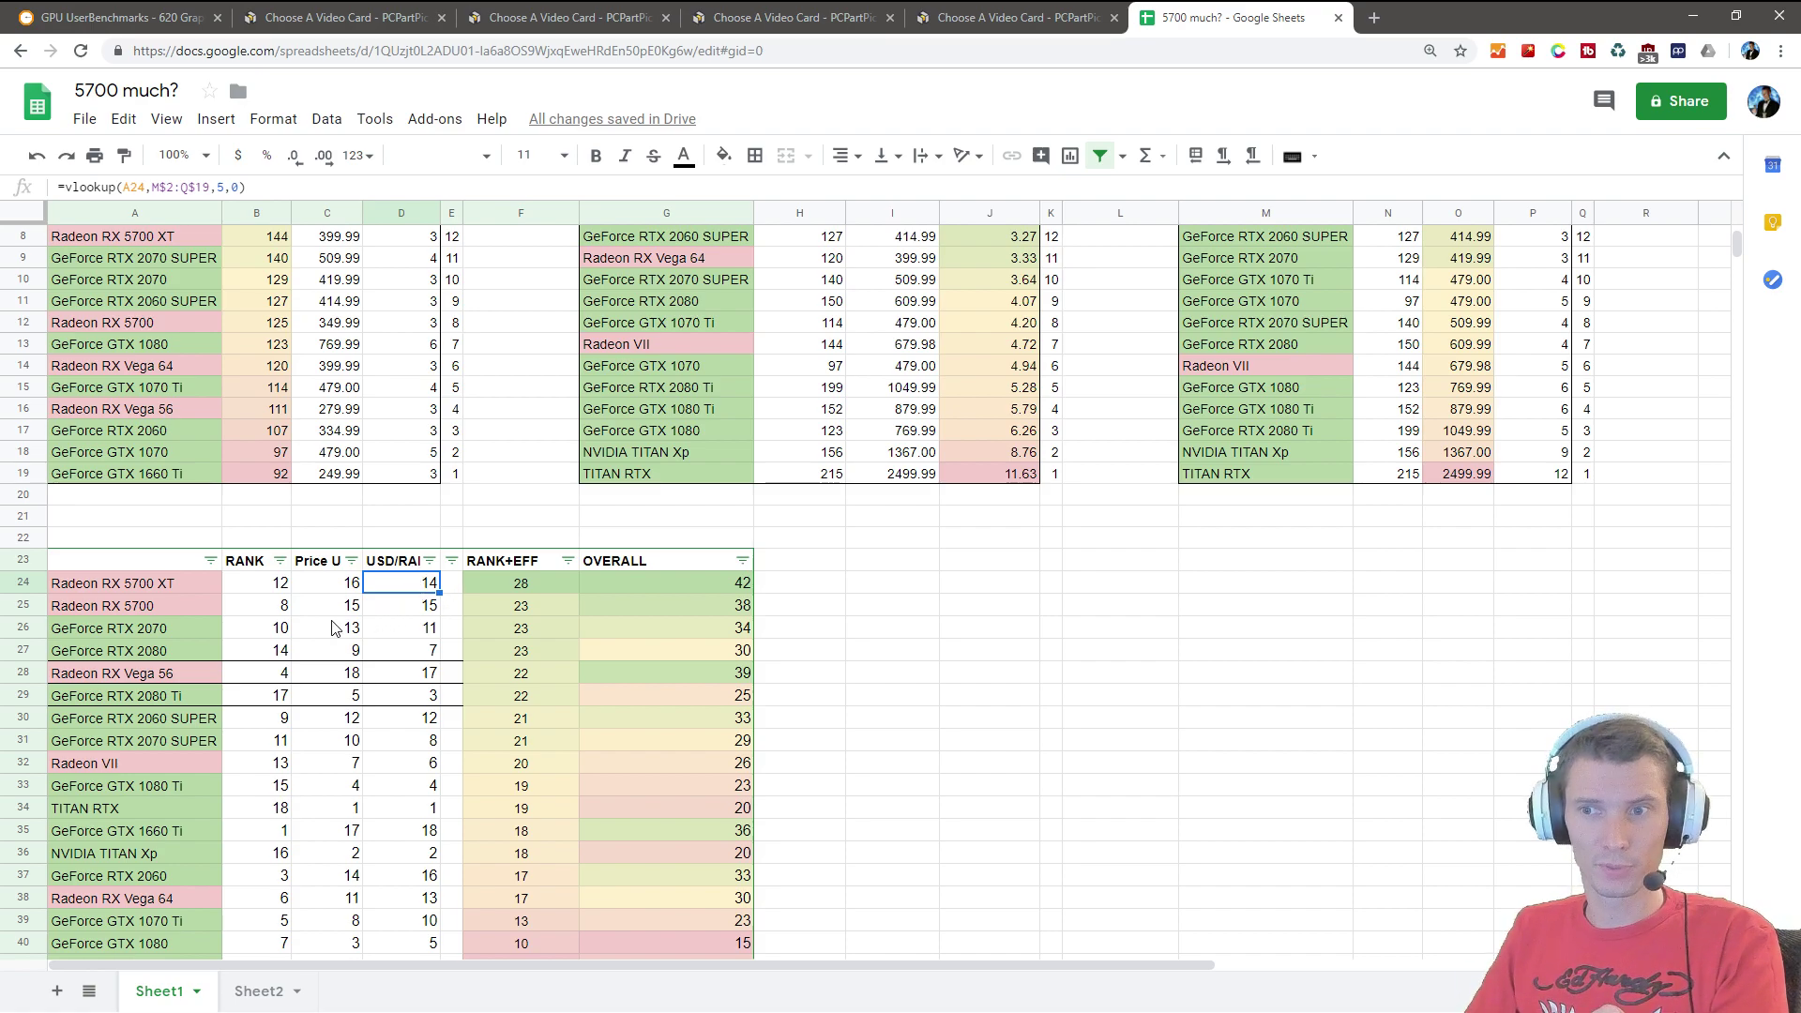
left_click(969, 706)
Step: Return to the source tables and check mid-table RANK values in the first and second tables
scroll(695, 684, "down", 3)
scroll(695, 683, "up", 3)
scroll(634, 664, "up", 3)
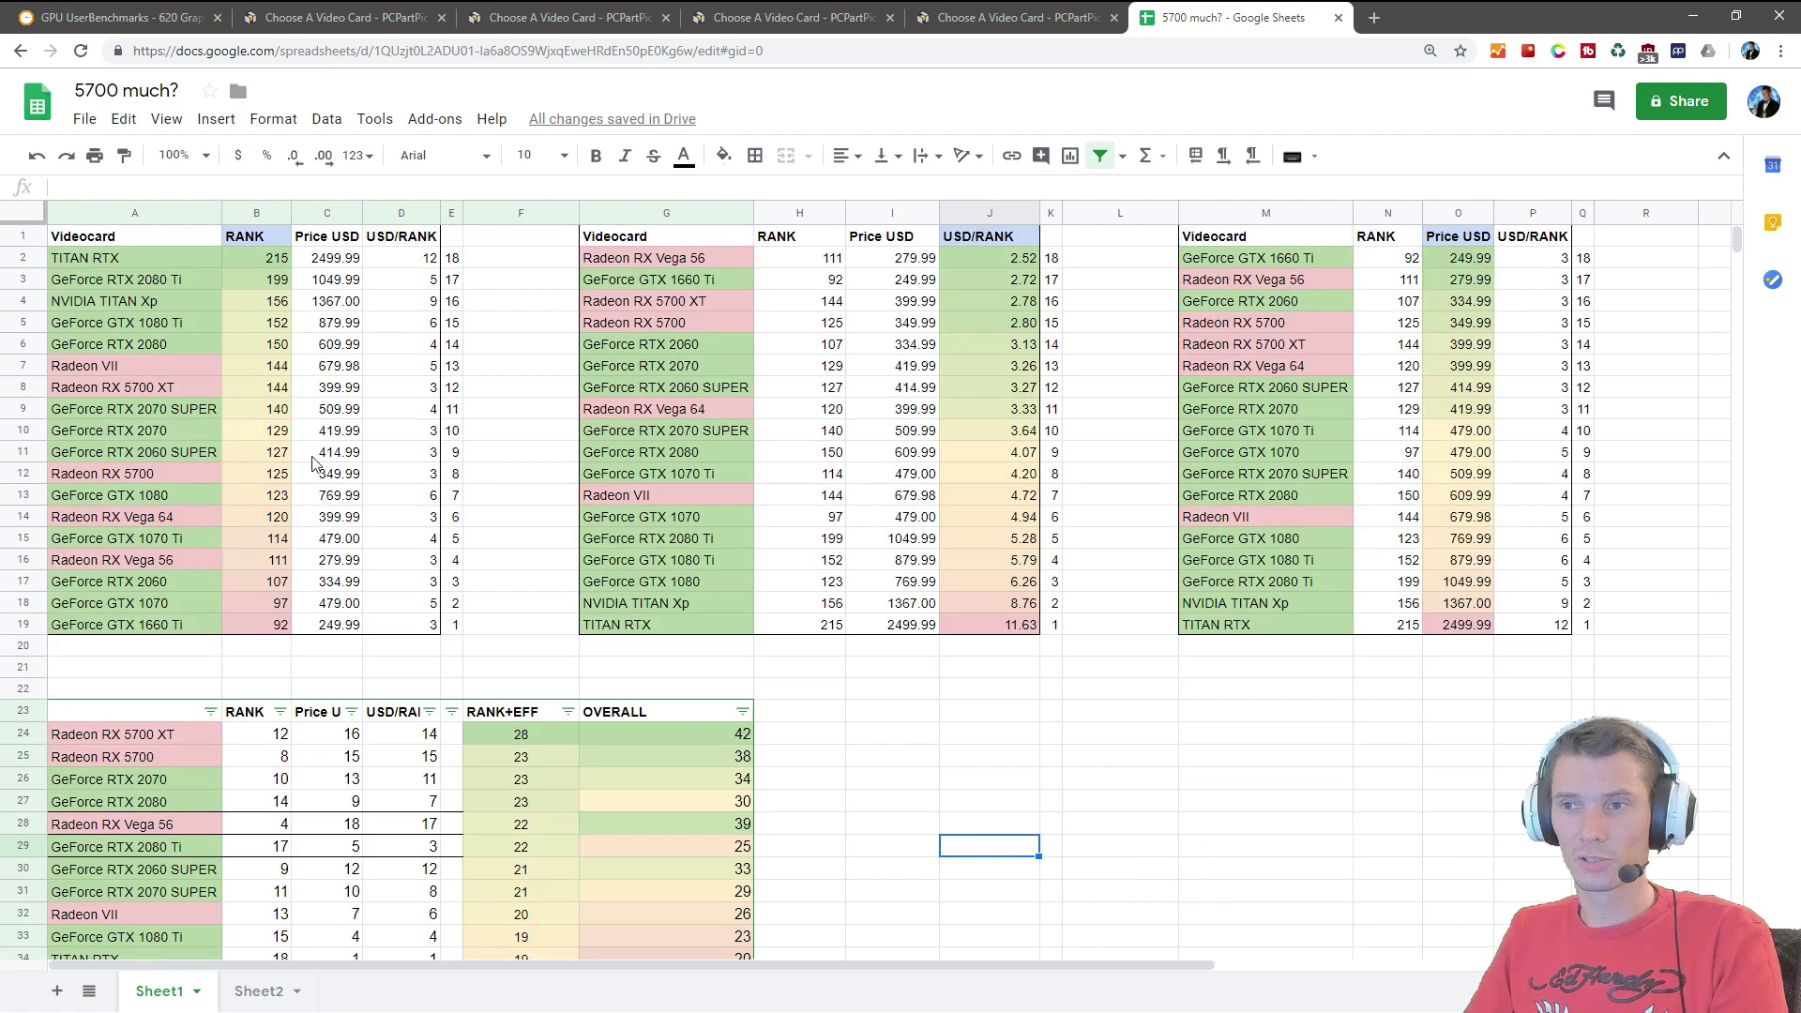
left_click(283, 433)
left_click(778, 459)
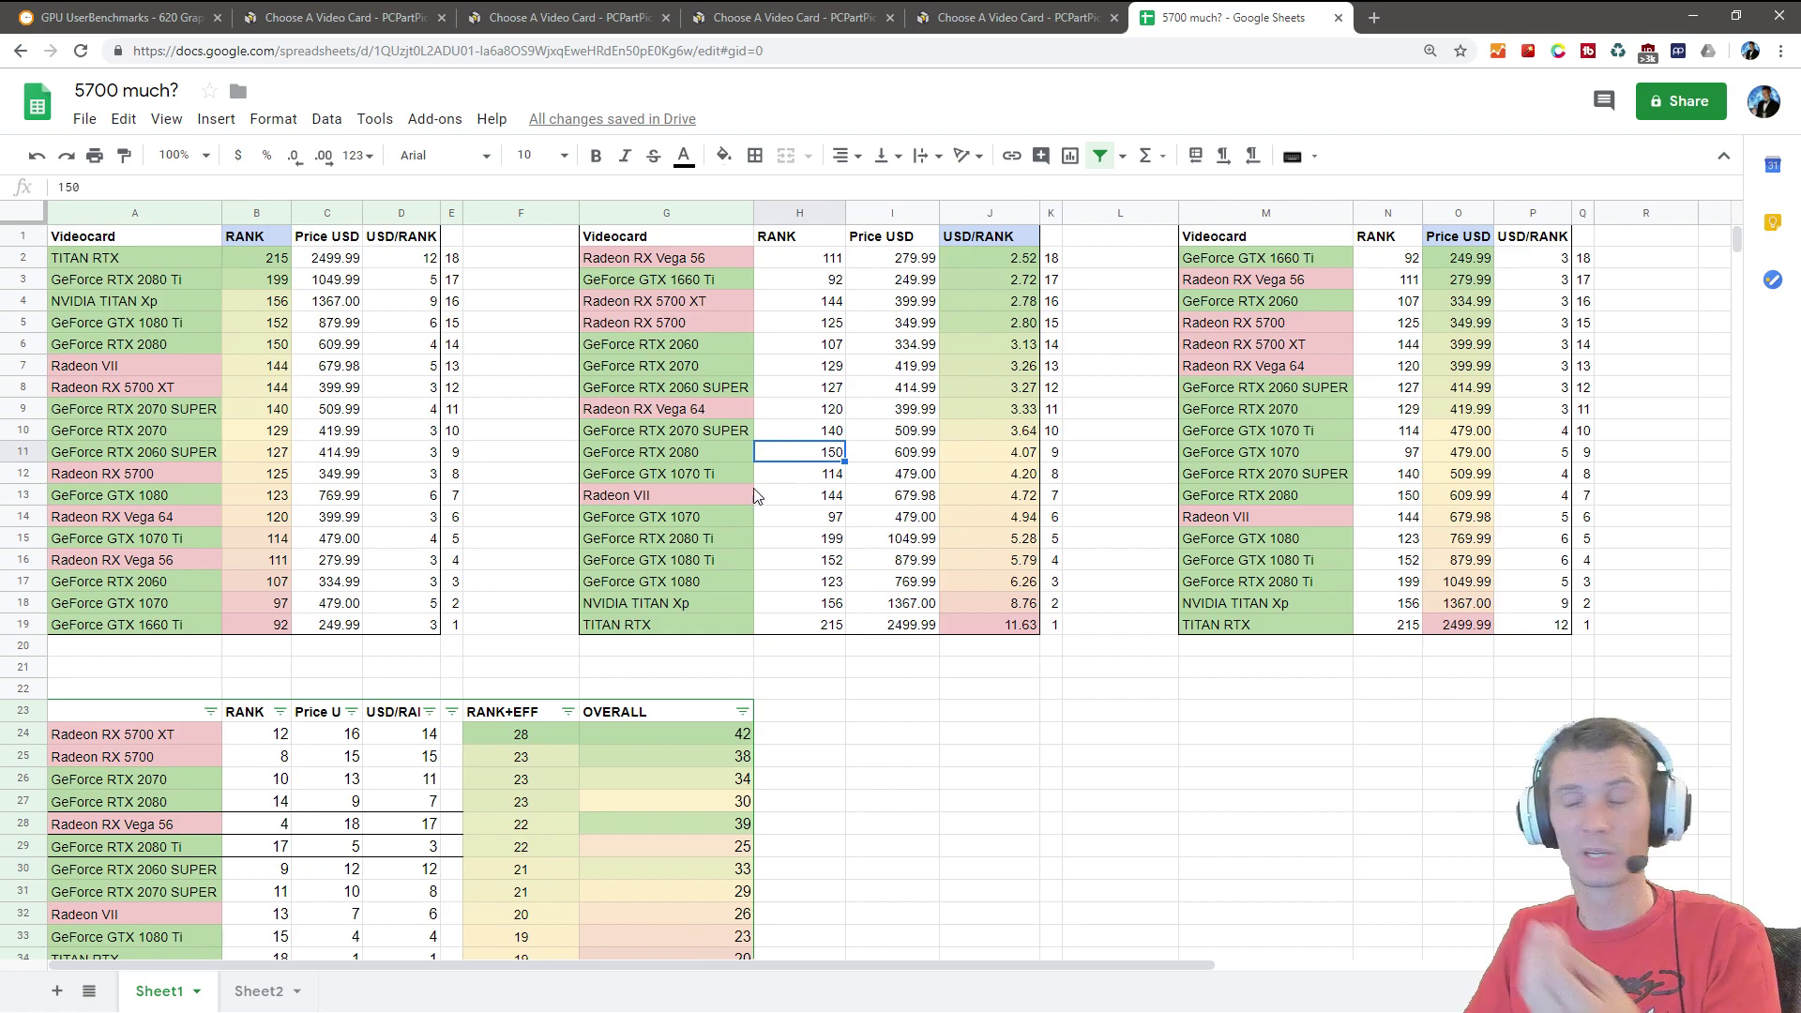
left_click(821, 713)
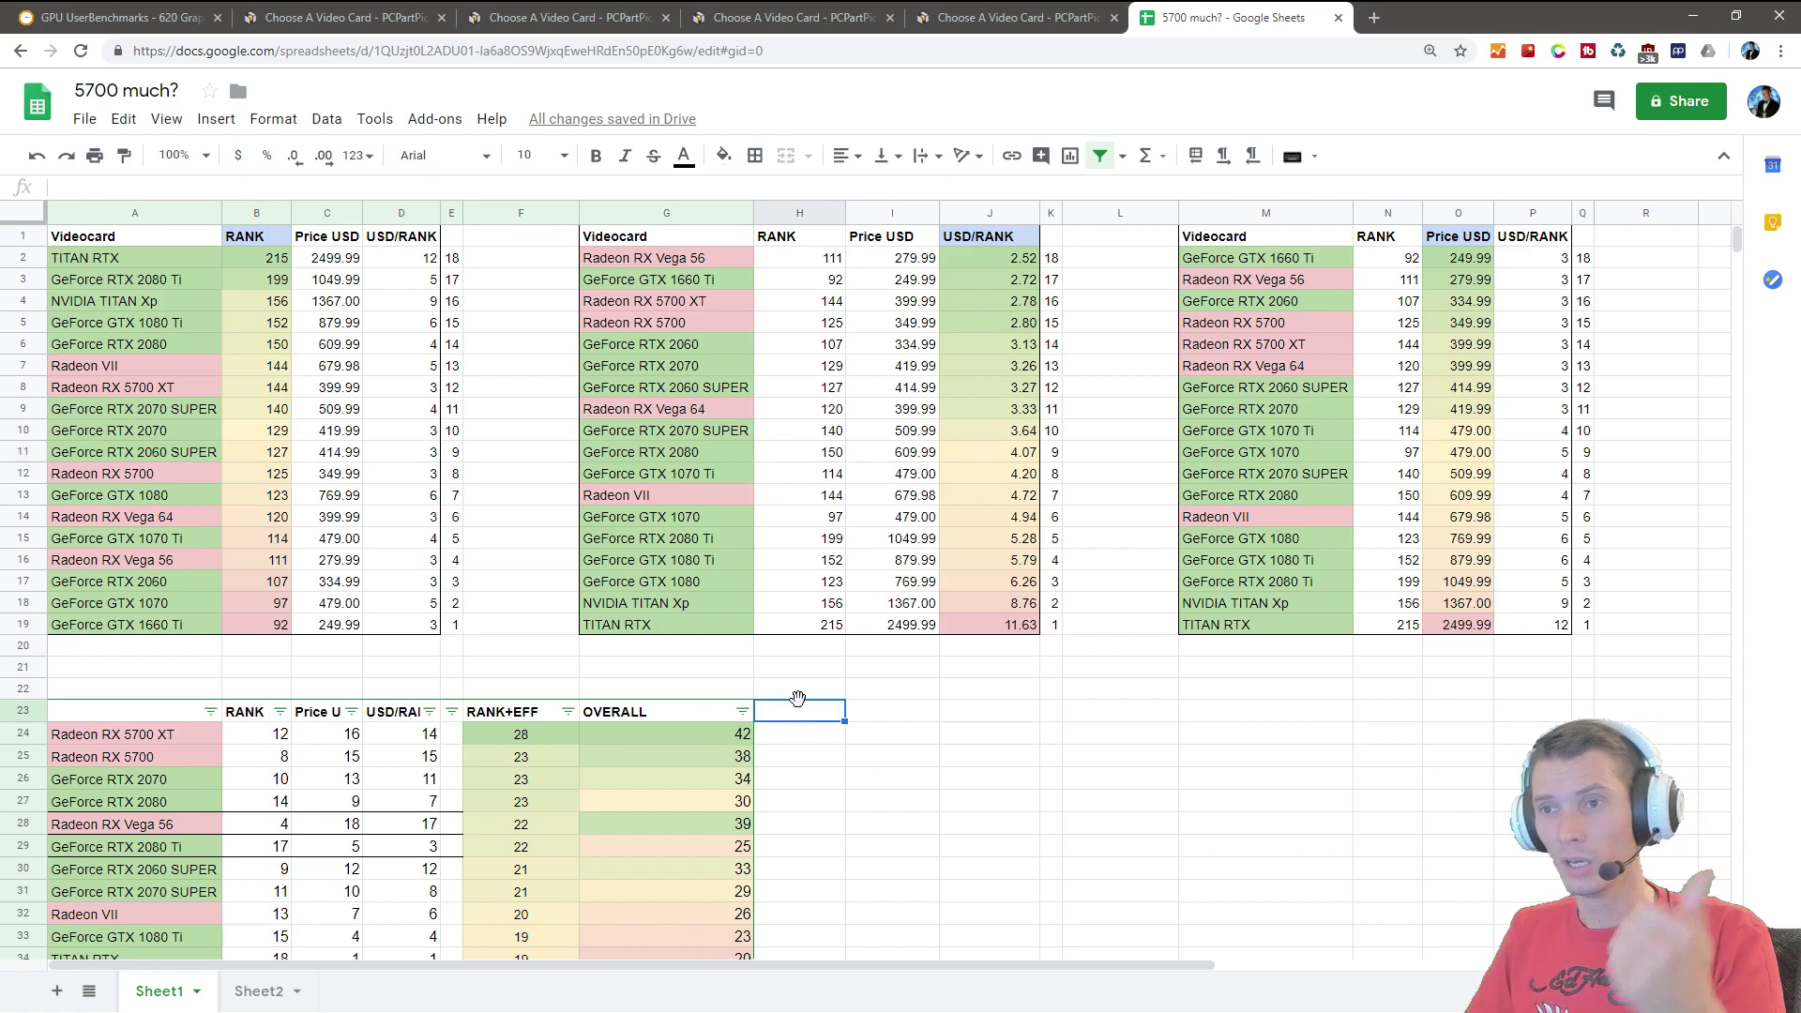
Step: Compare the TITAN RTX's rank in the first table with the rank, price and USD/RANK of the second table's leading cards
left_click(280, 262)
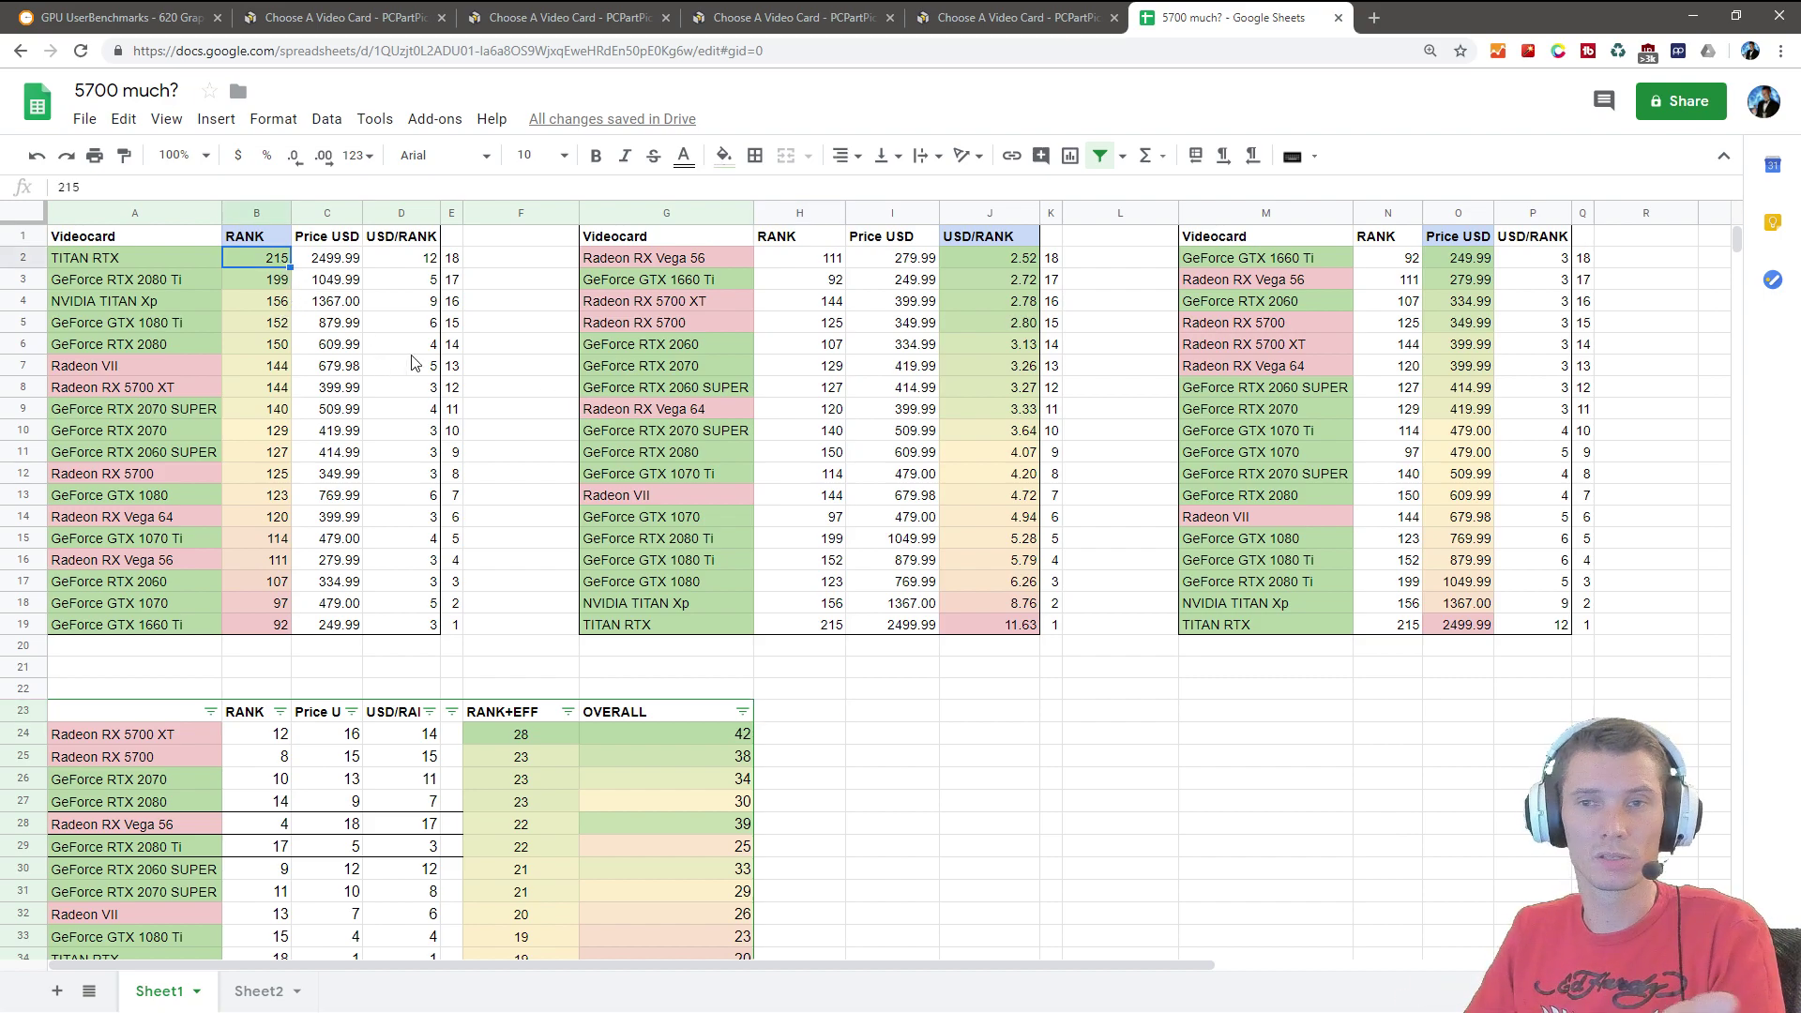
left_click(1019, 717)
left_click(1004, 254)
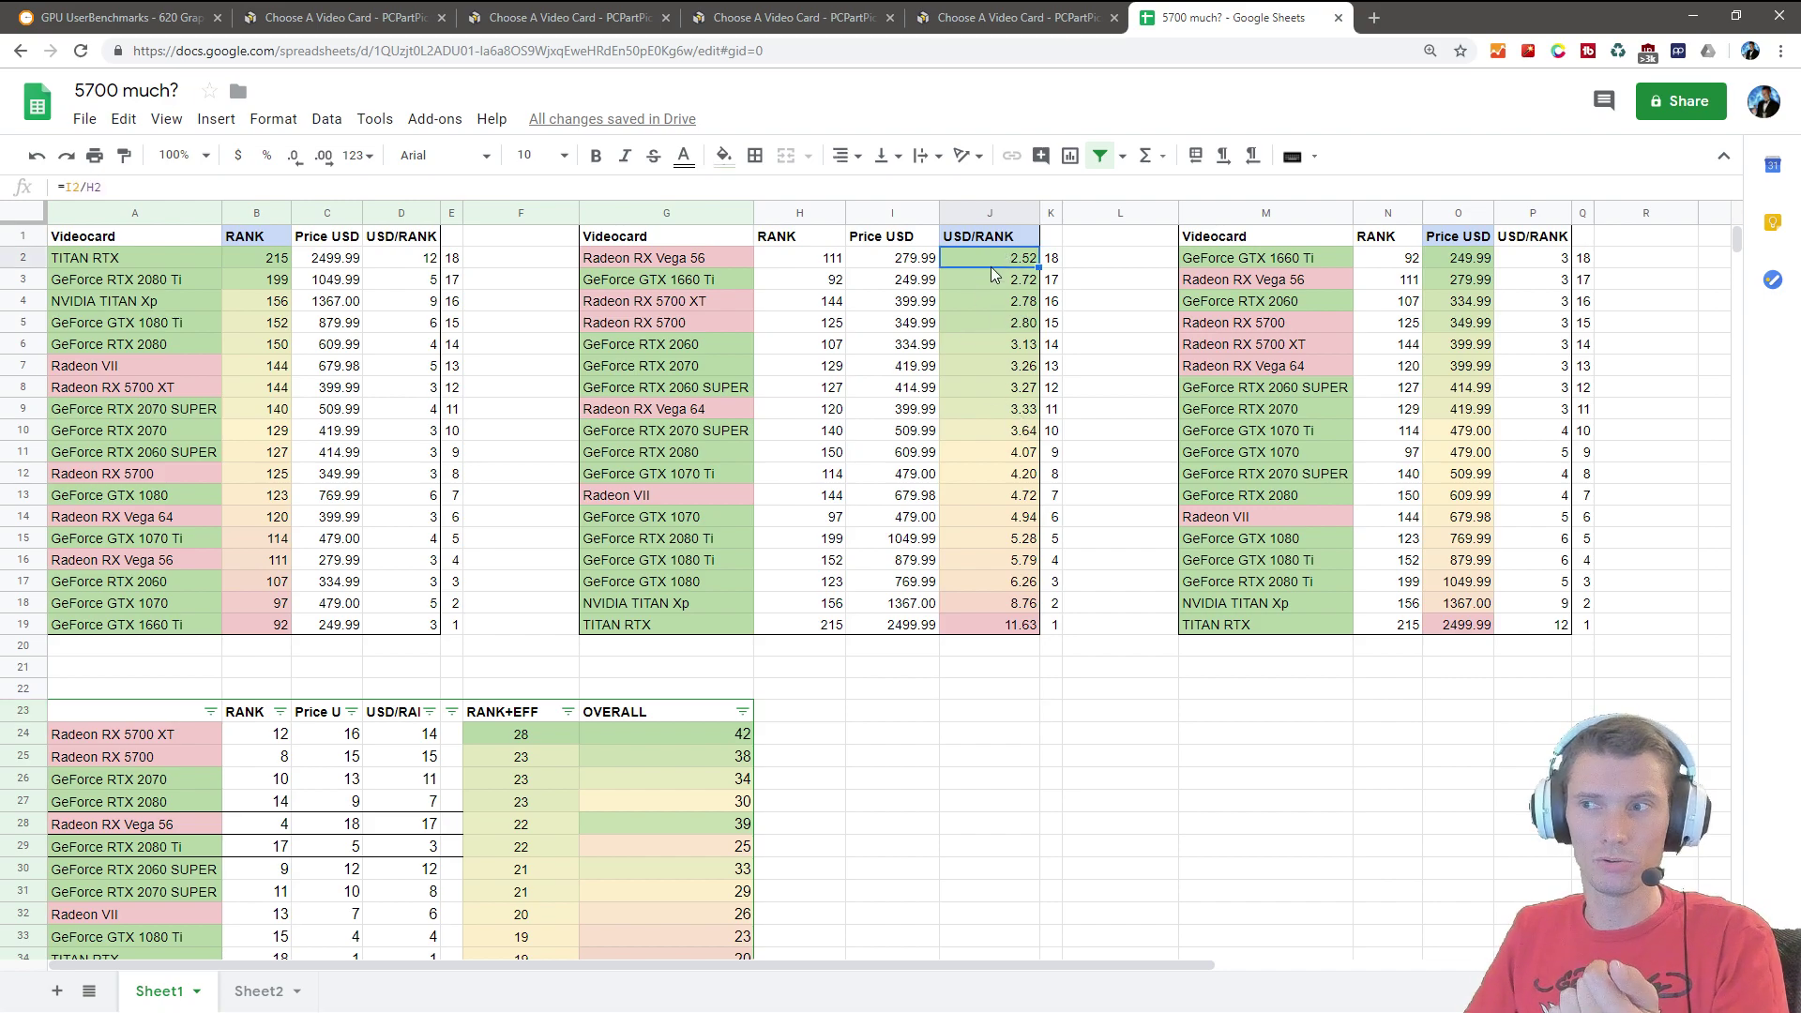
left_click_drag(799, 258, 1023, 352)
left_click(1008, 762)
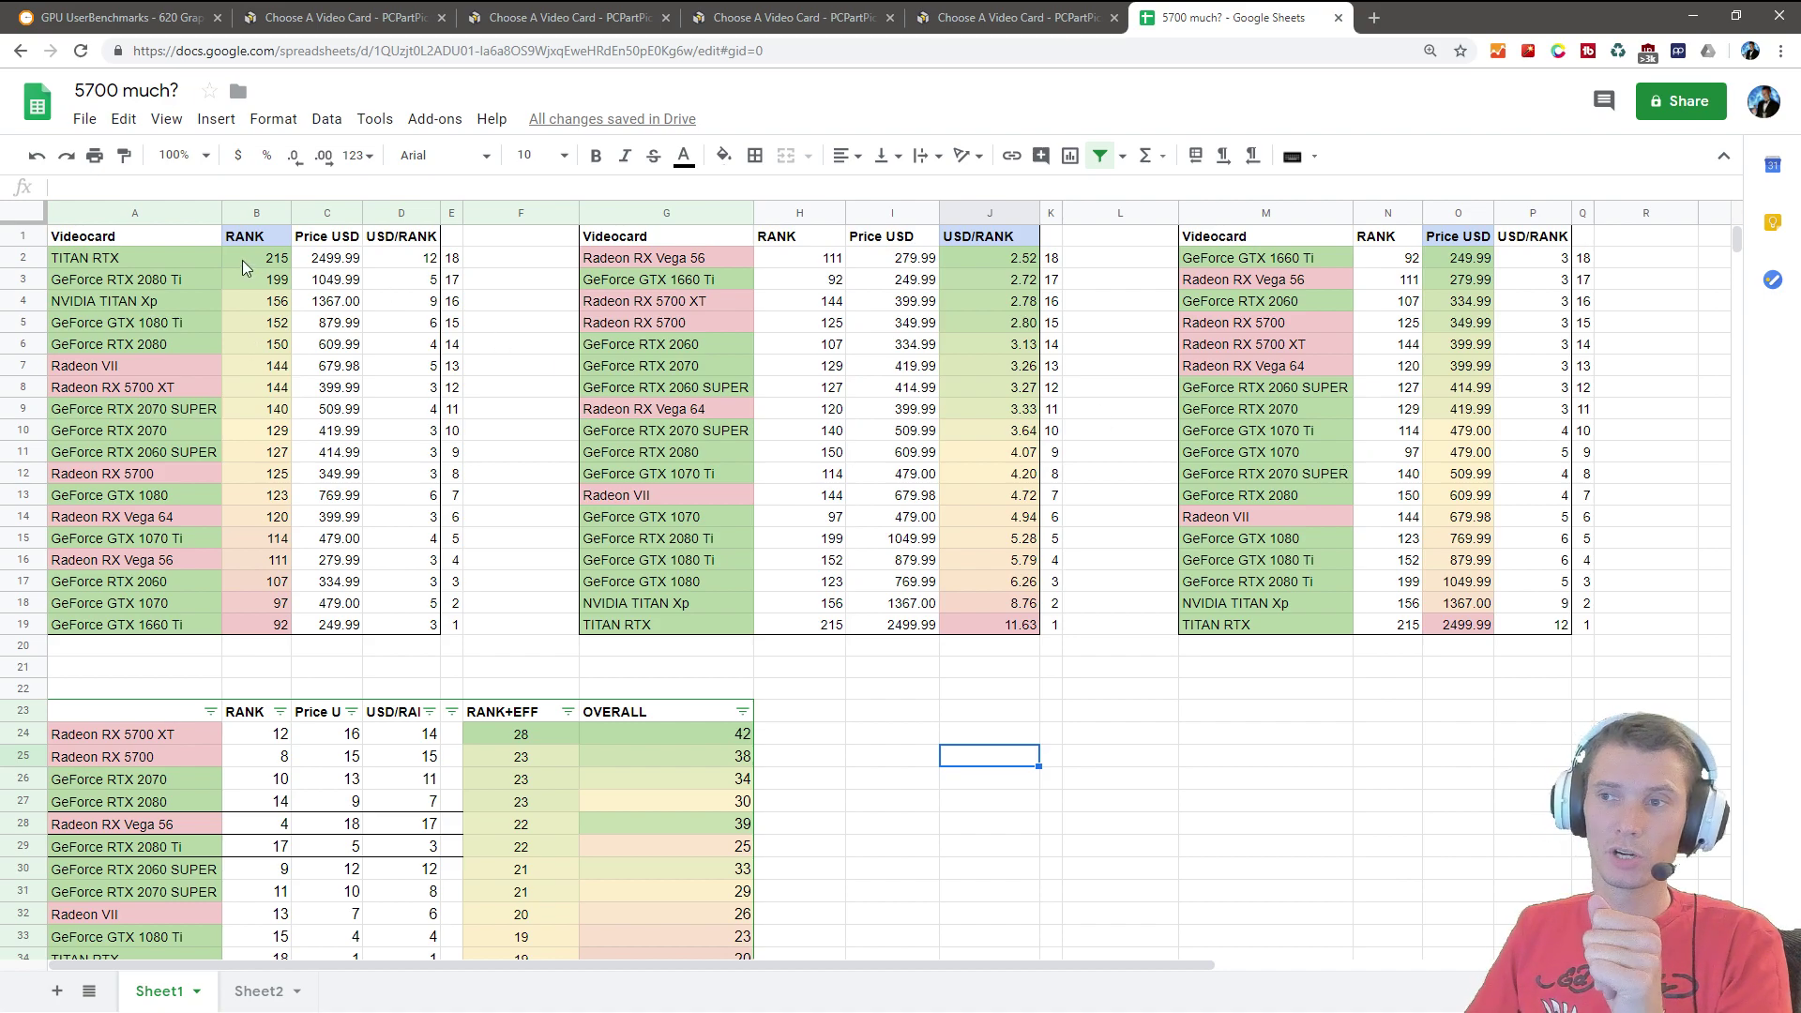
Step: Open the RANK+EFF sum formula of the Radeon RX 5700 XT in the combined table to see its source range
left_click(1120, 711)
scroll(1015, 664, "down", 1)
scroll(966, 668, "down", 1)
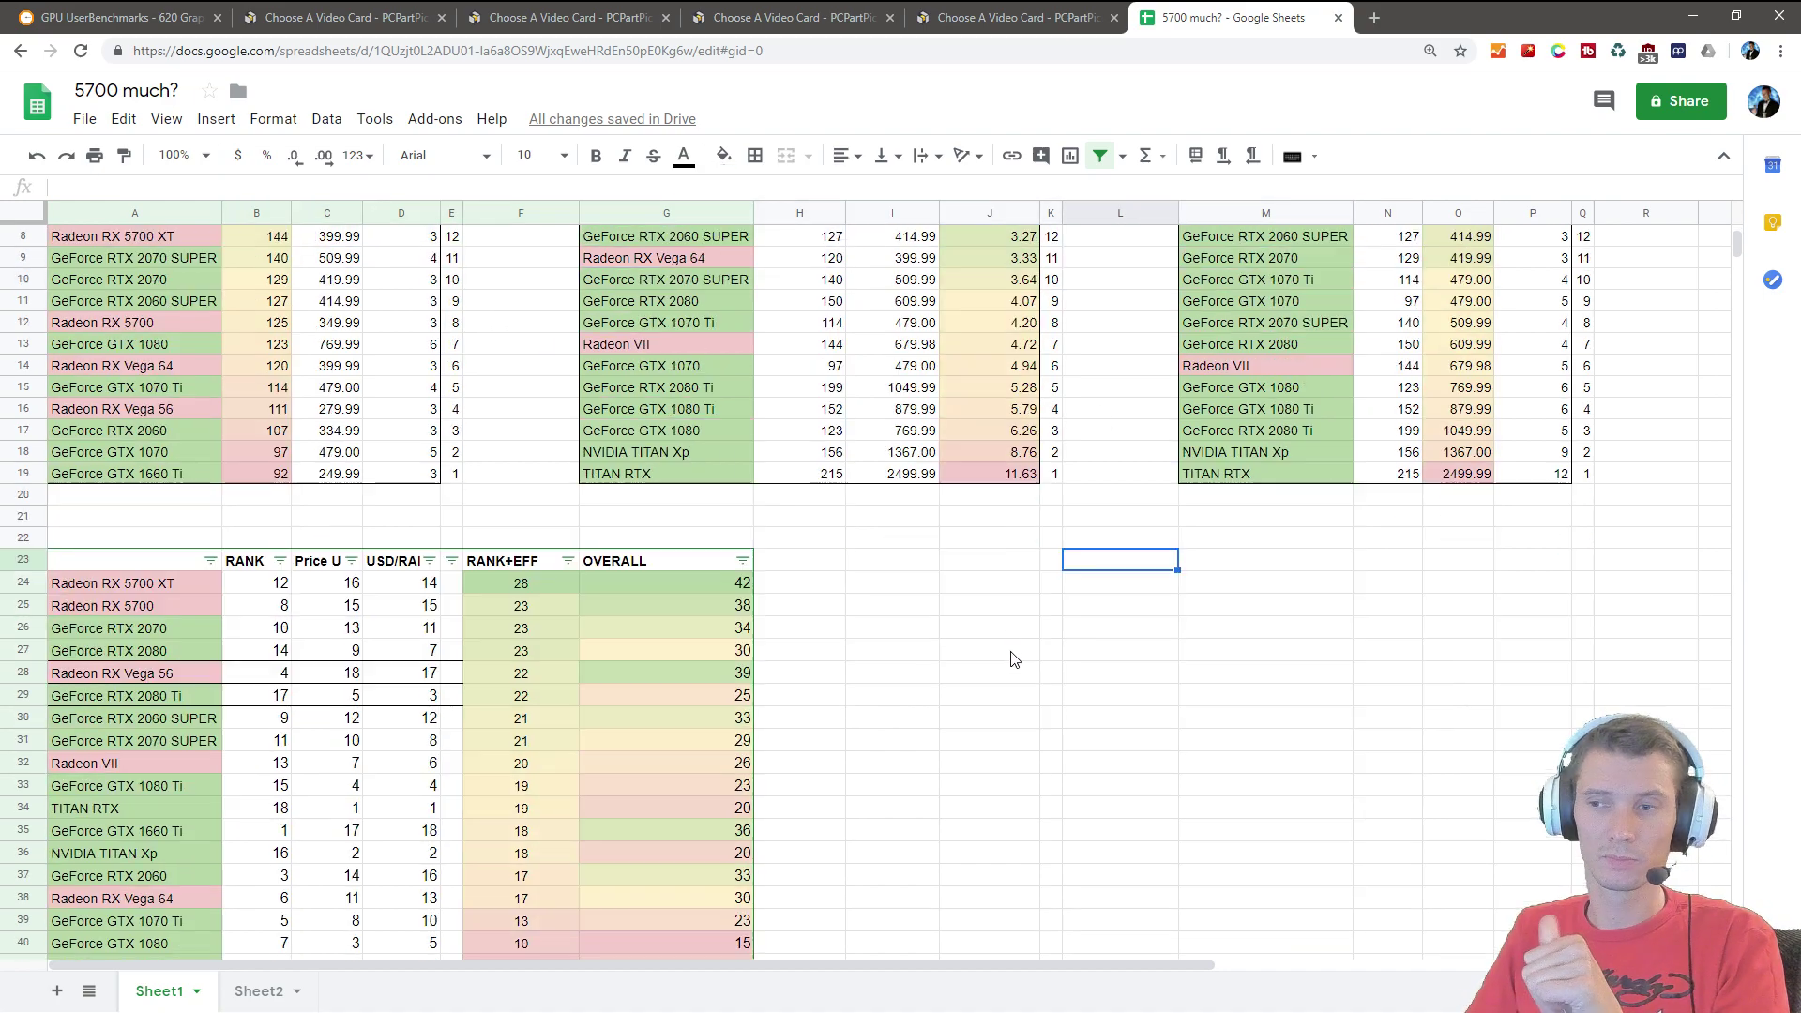
left_click(920, 673)
scroll(920, 656, "down", 1)
left_click(529, 521)
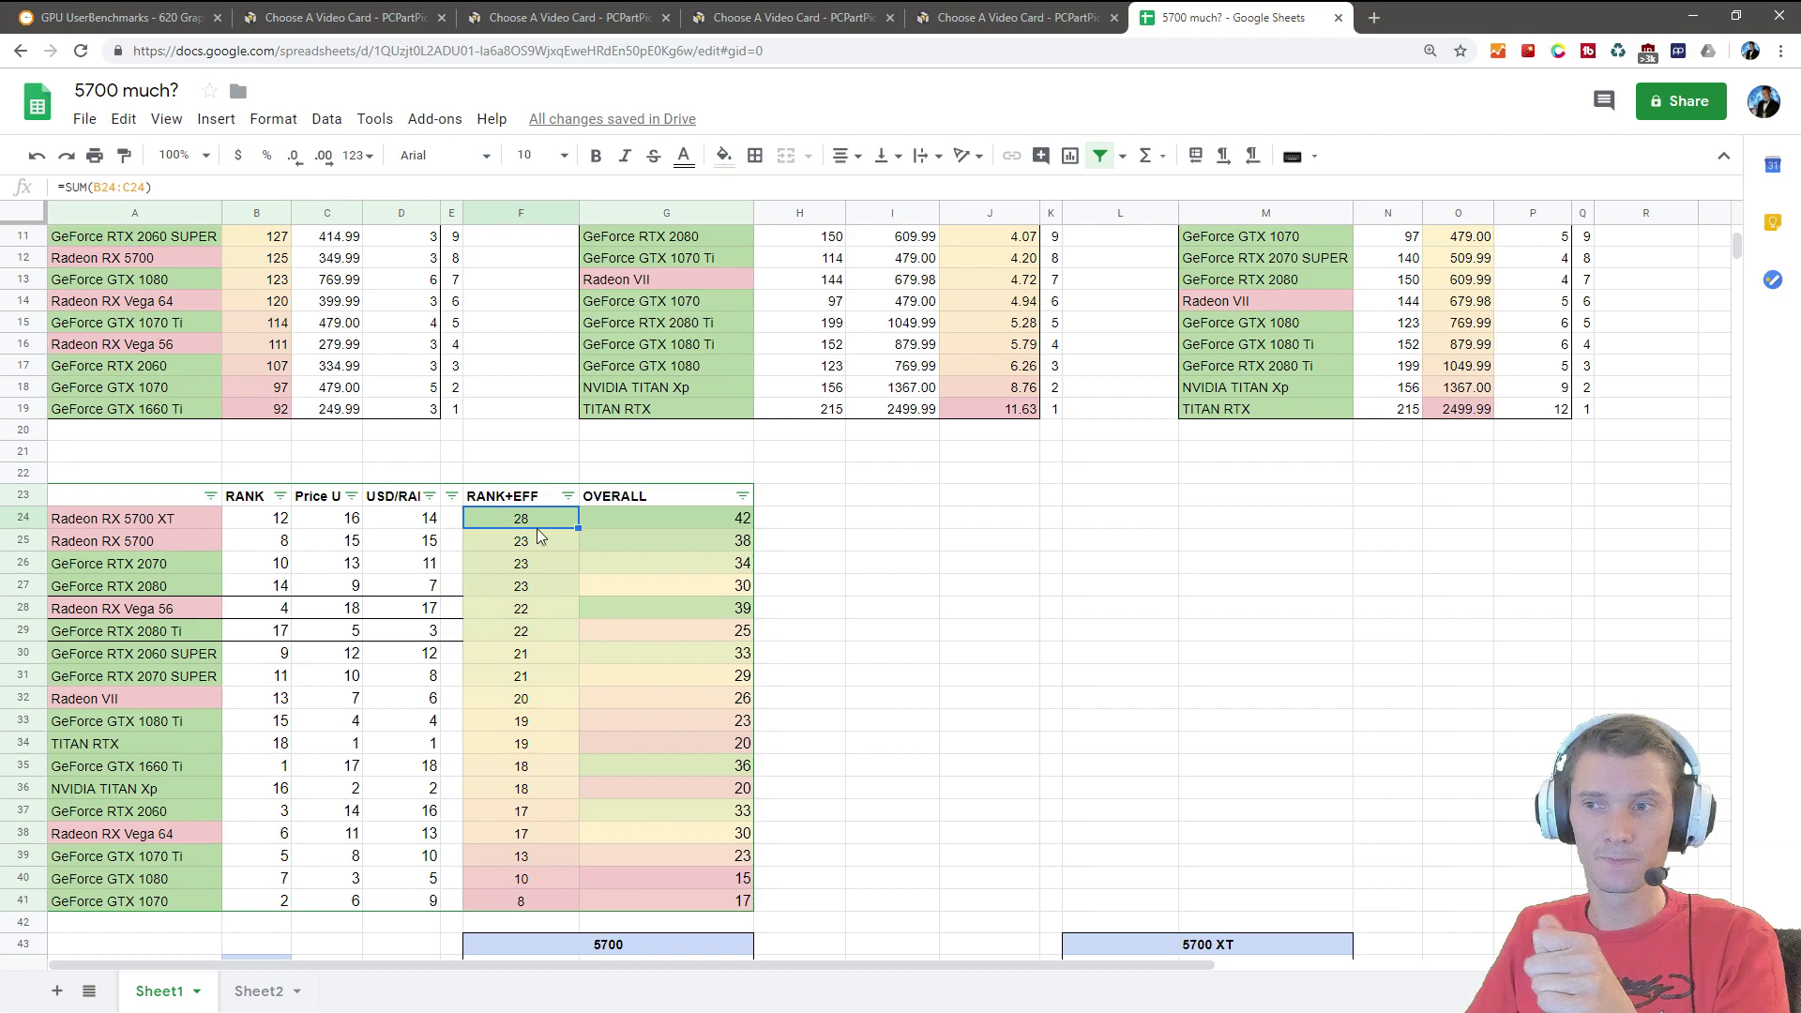
key("Escape")
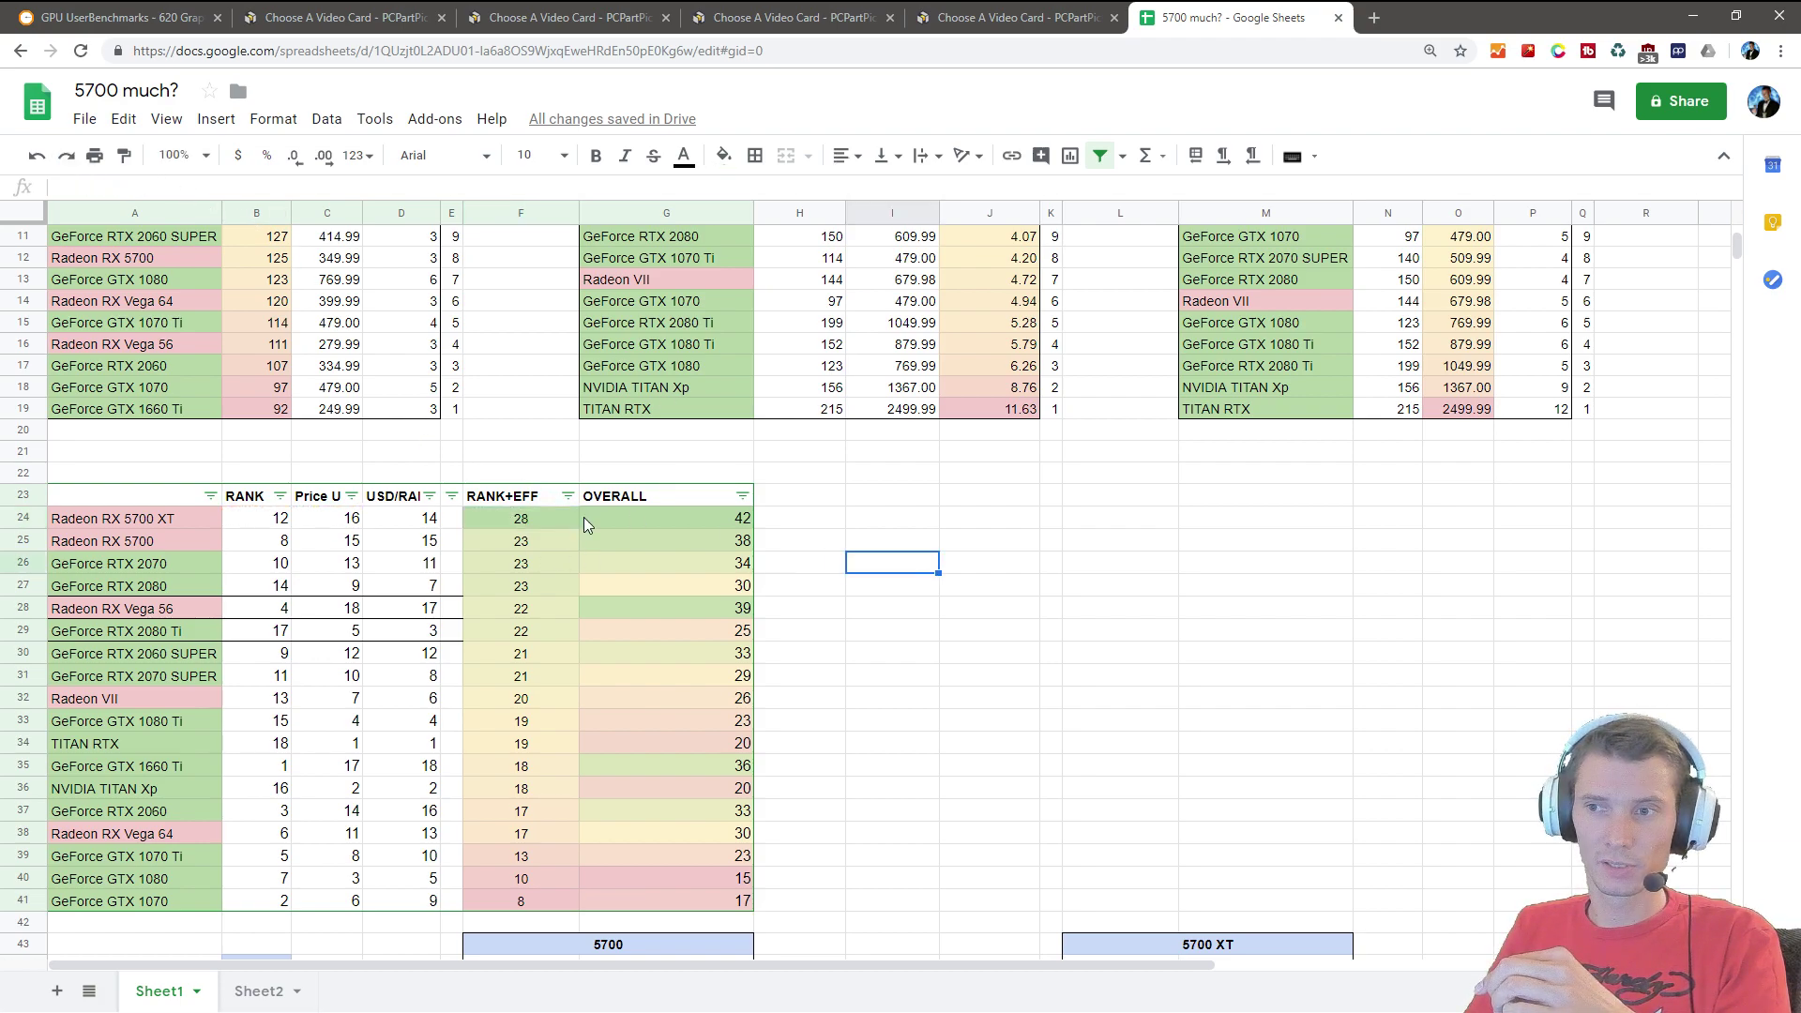
left_click(282, 187)
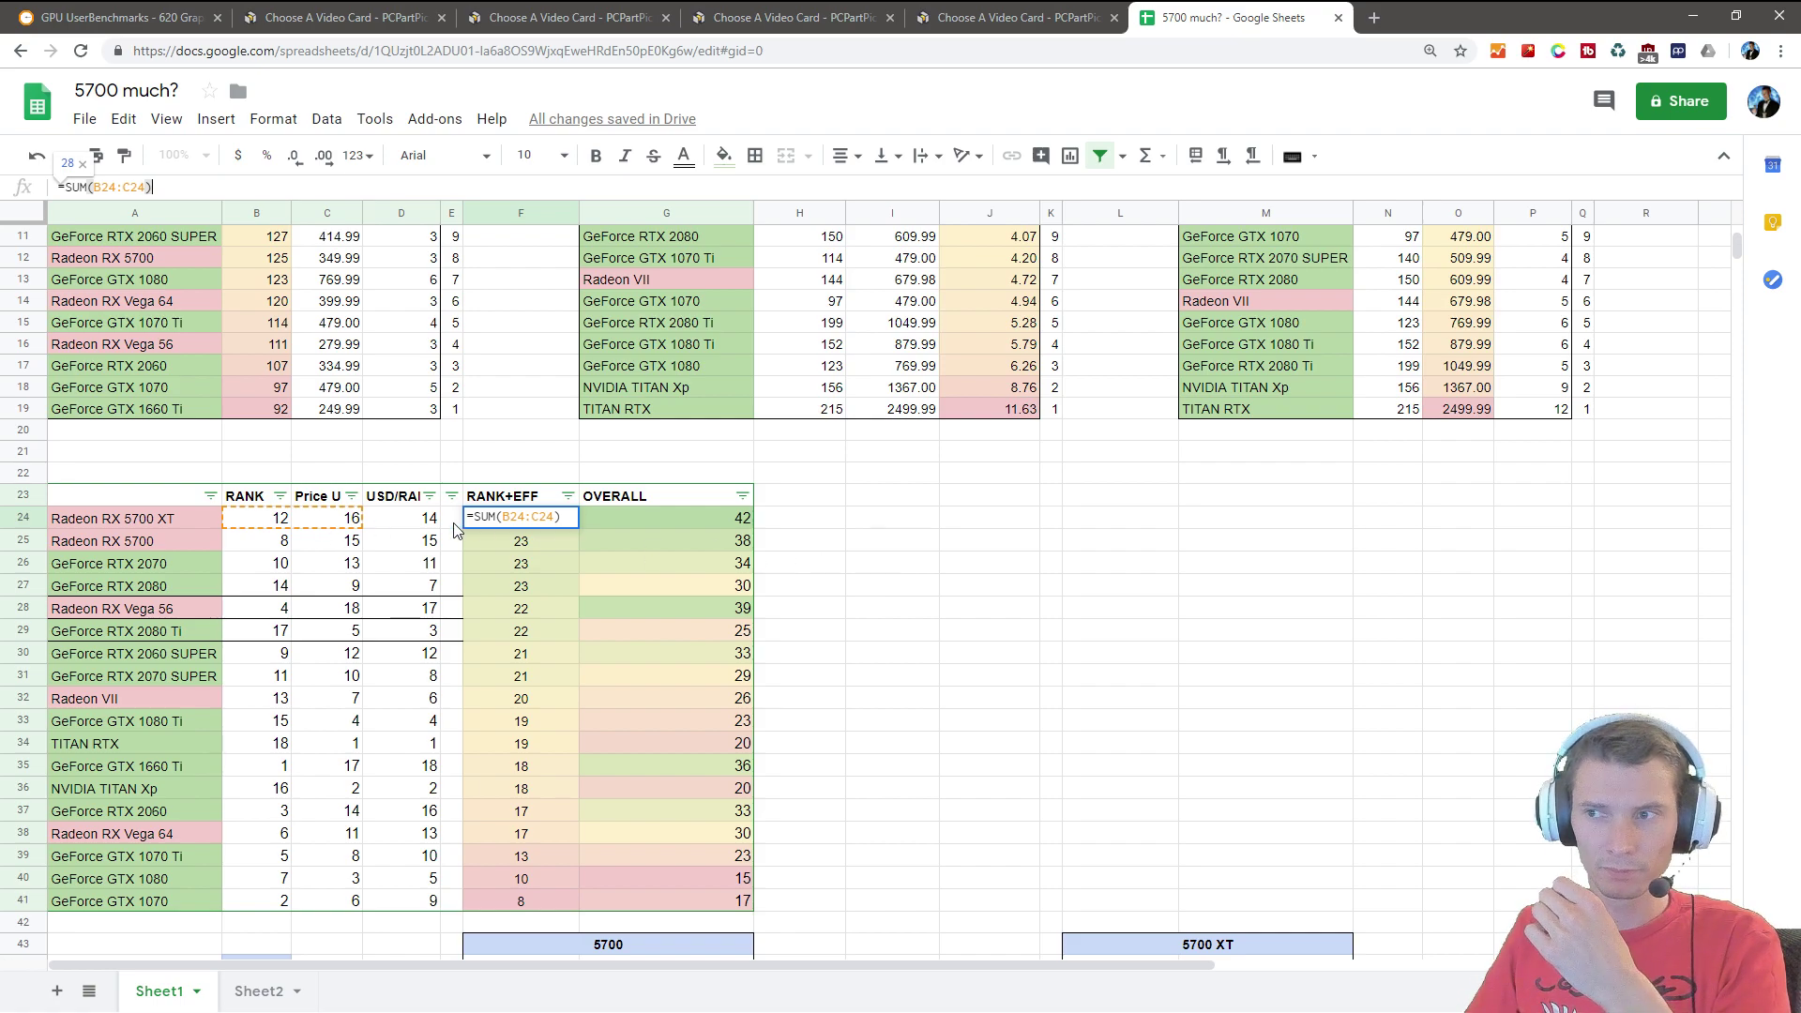
Step: Match the Radeon RX 5700 XT's RANK and second-column points to its RANK+EFF score
left_click(345, 524)
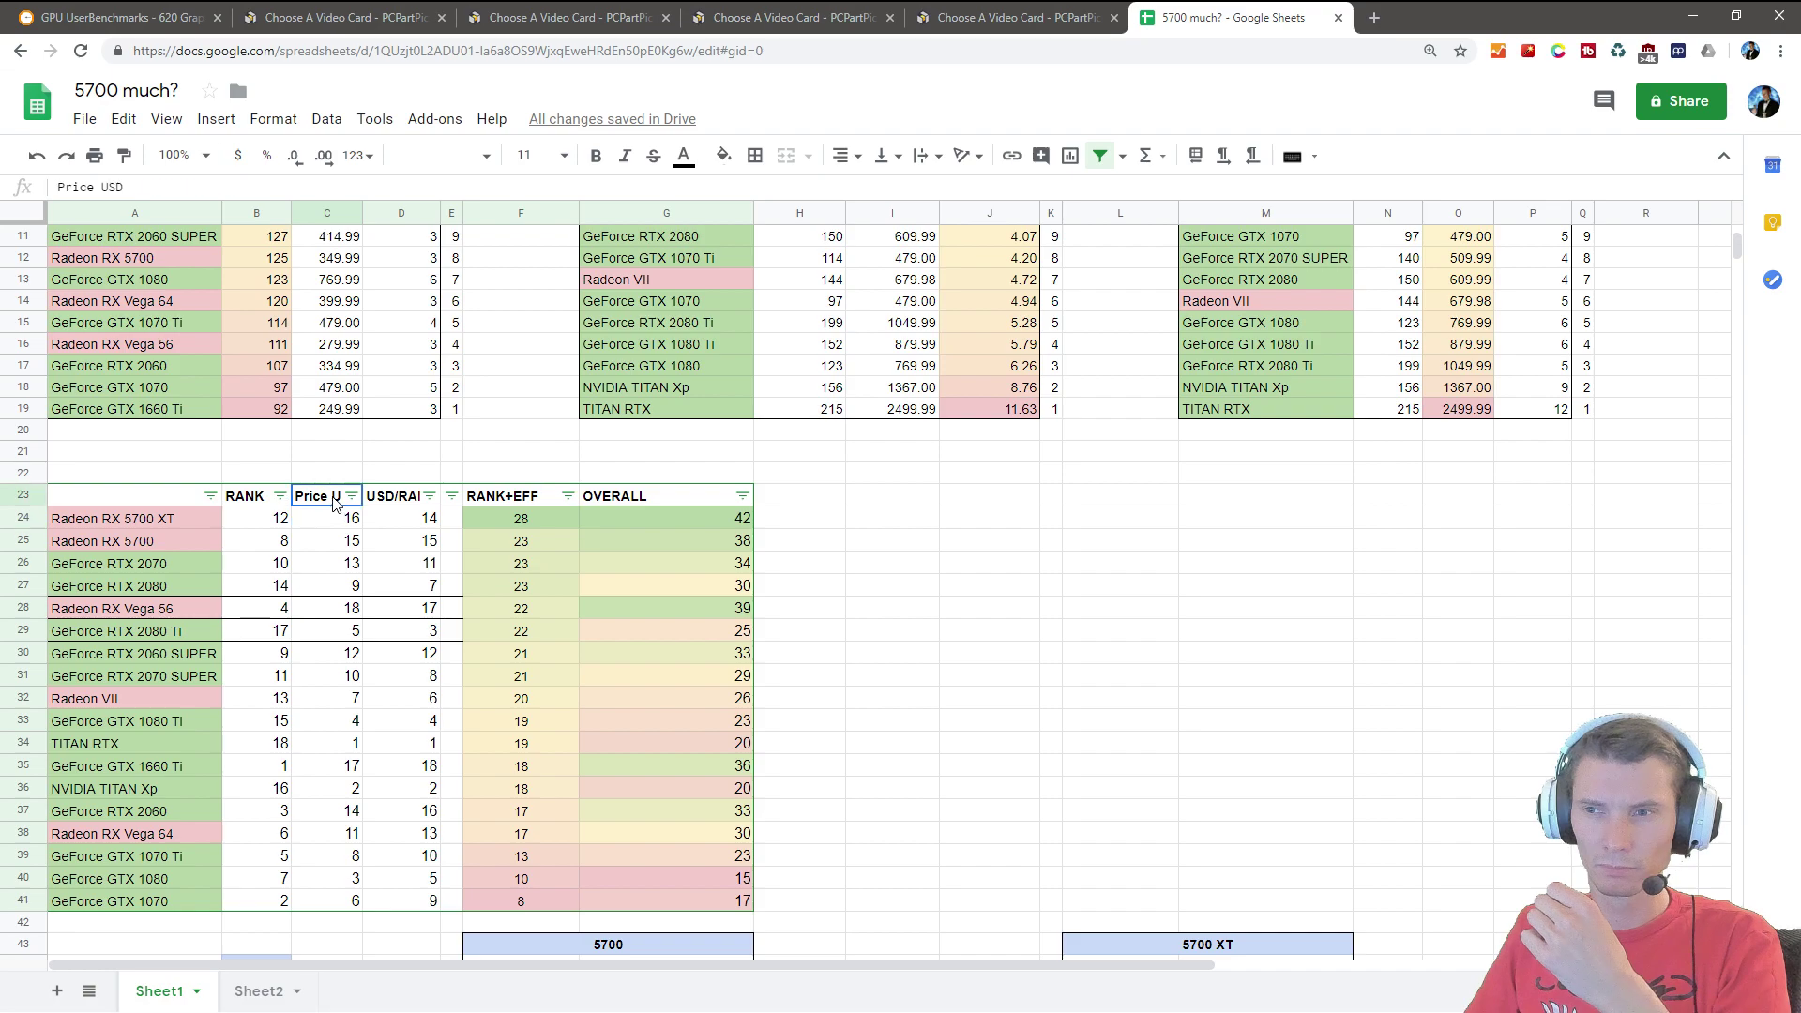
left_click(277, 514)
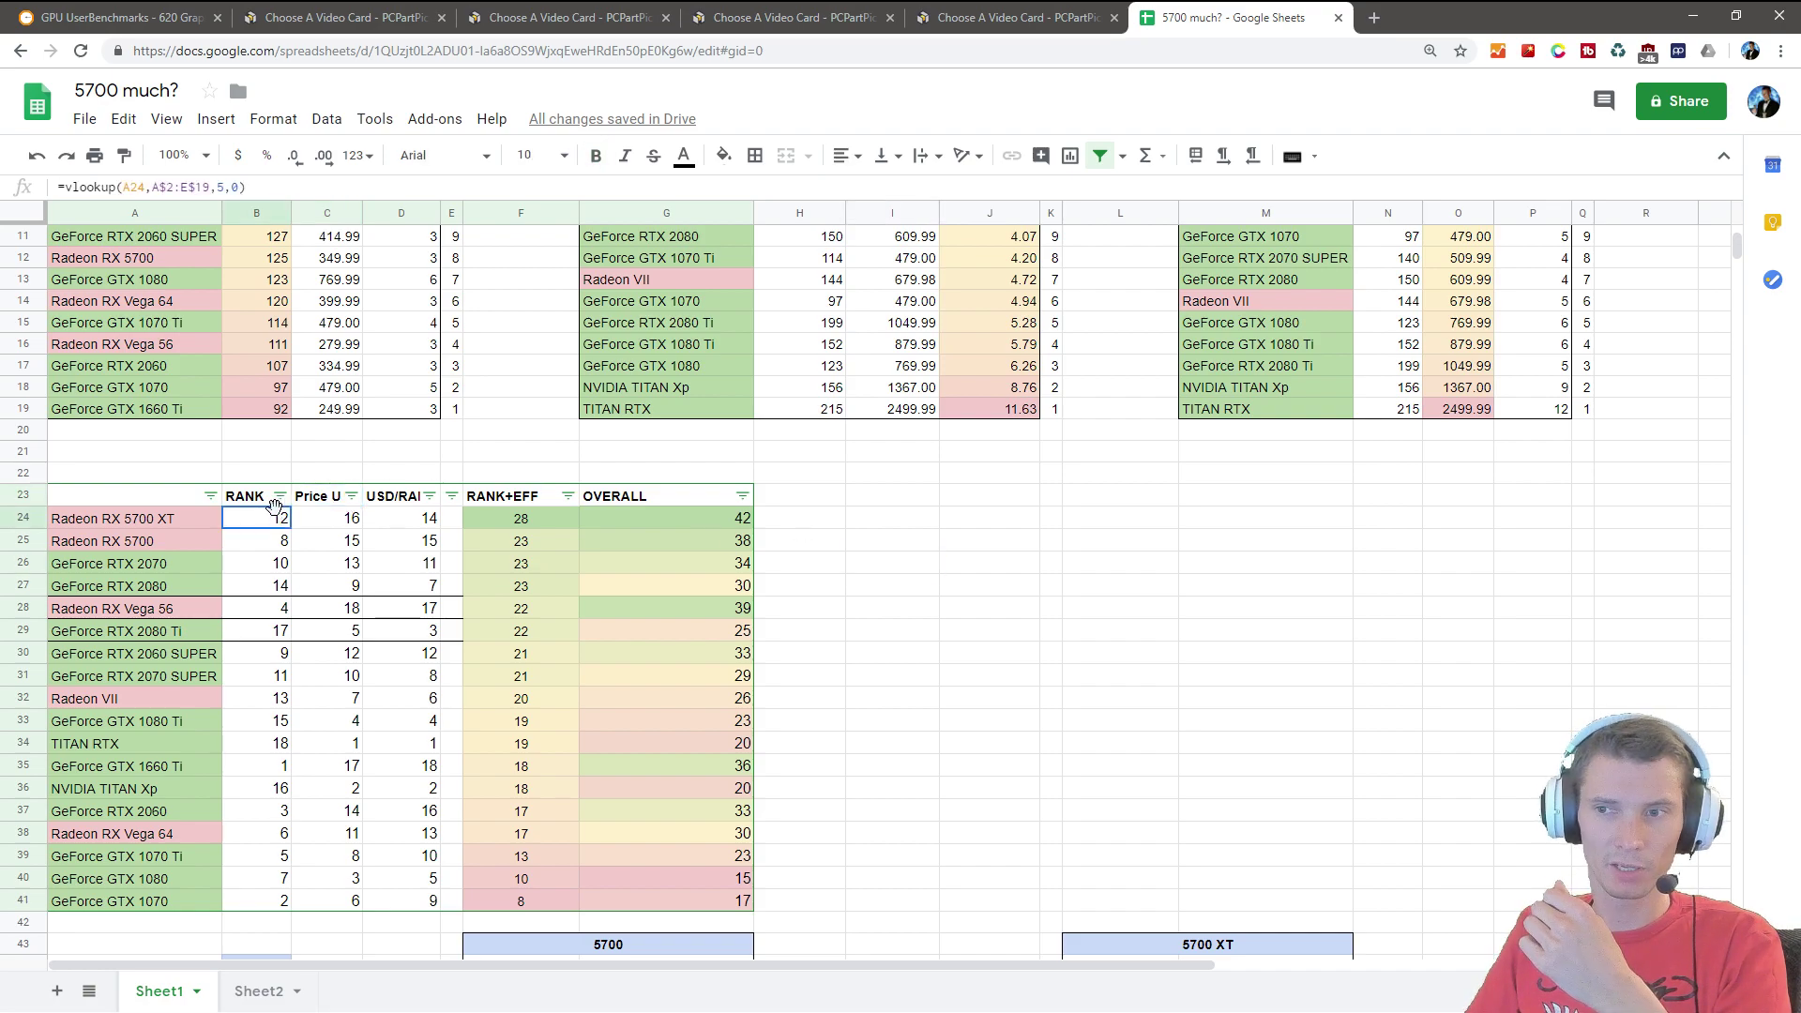
left_click_drag(273, 514, 337, 518)
left_click(516, 521)
Step: Review the USD/RANK values at the start of the second table and the RANK+EFF scores down to the last card
scroll(933, 398, "up", 5)
left_click_drag(990, 236, 996, 289)
left_click(1049, 687)
scroll(1048, 688, "down", 3)
left_click_drag(506, 593, 517, 898)
scroll(856, 763, "down", 3)
left_click(1022, 679)
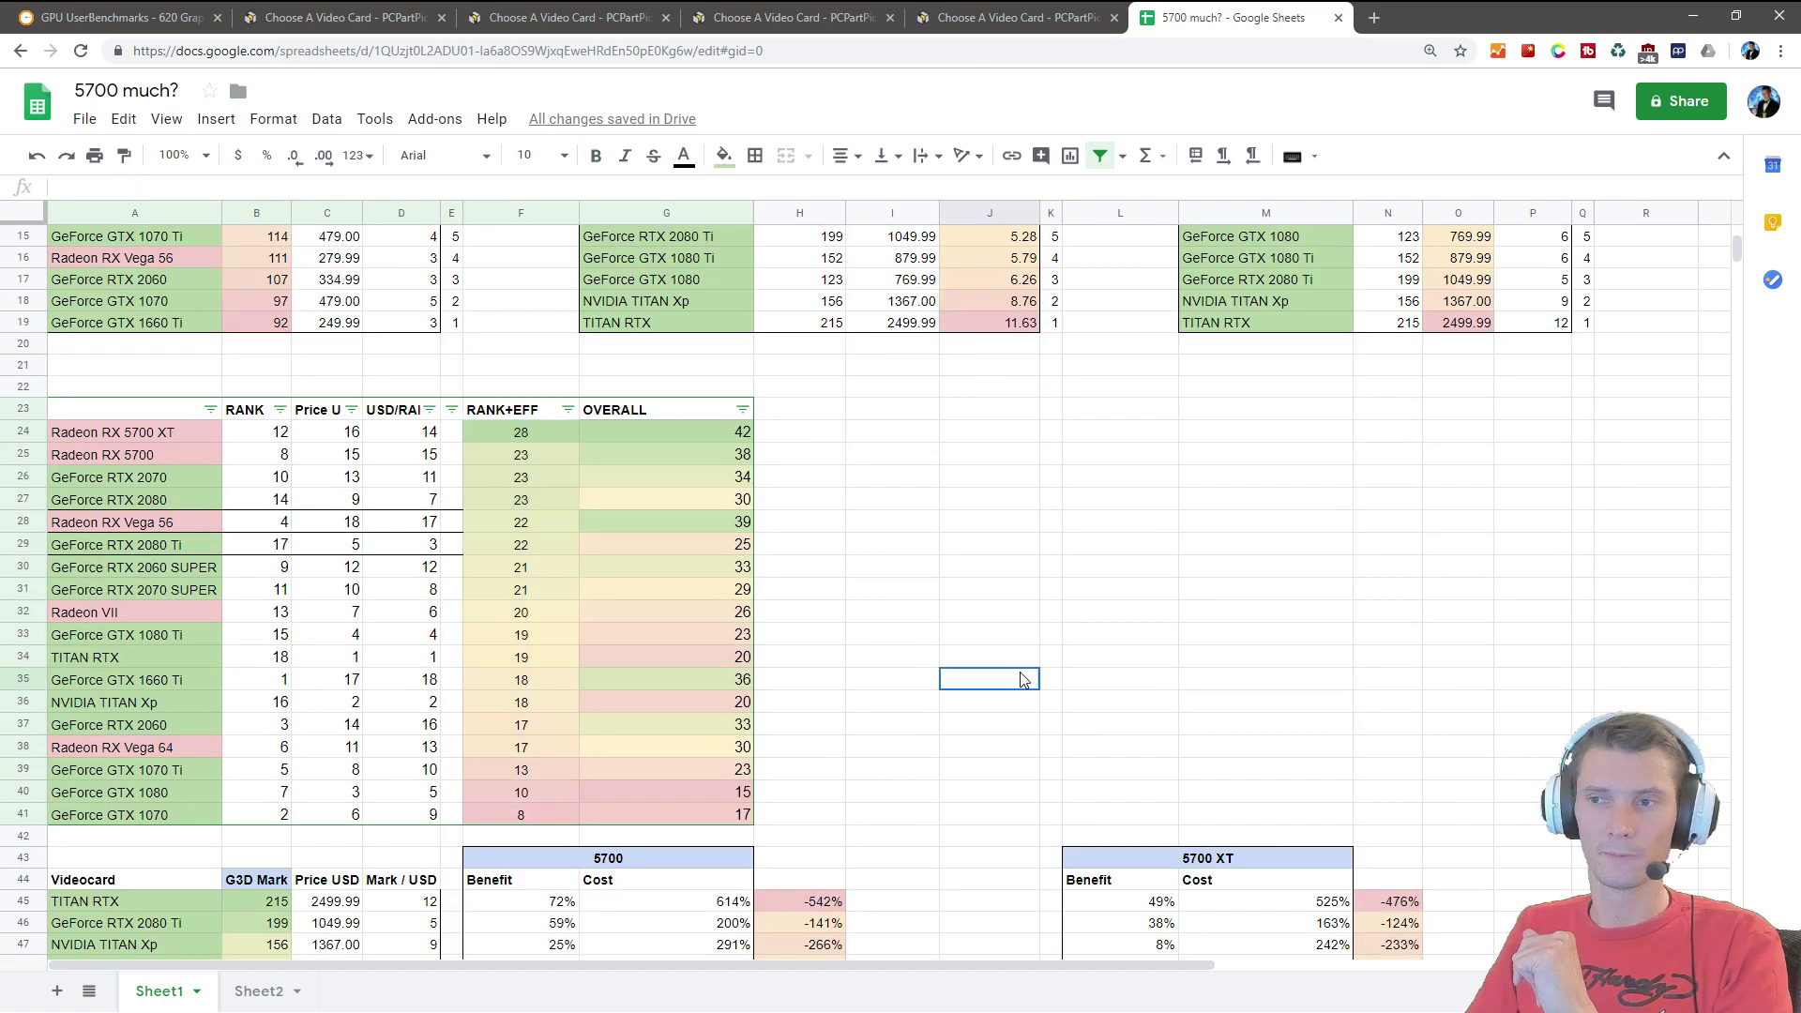
Step: Open the OVERALL sum formula of the Radeon RX 5700 XT to see which points it adds
left_click(945, 591)
left_click(670, 436)
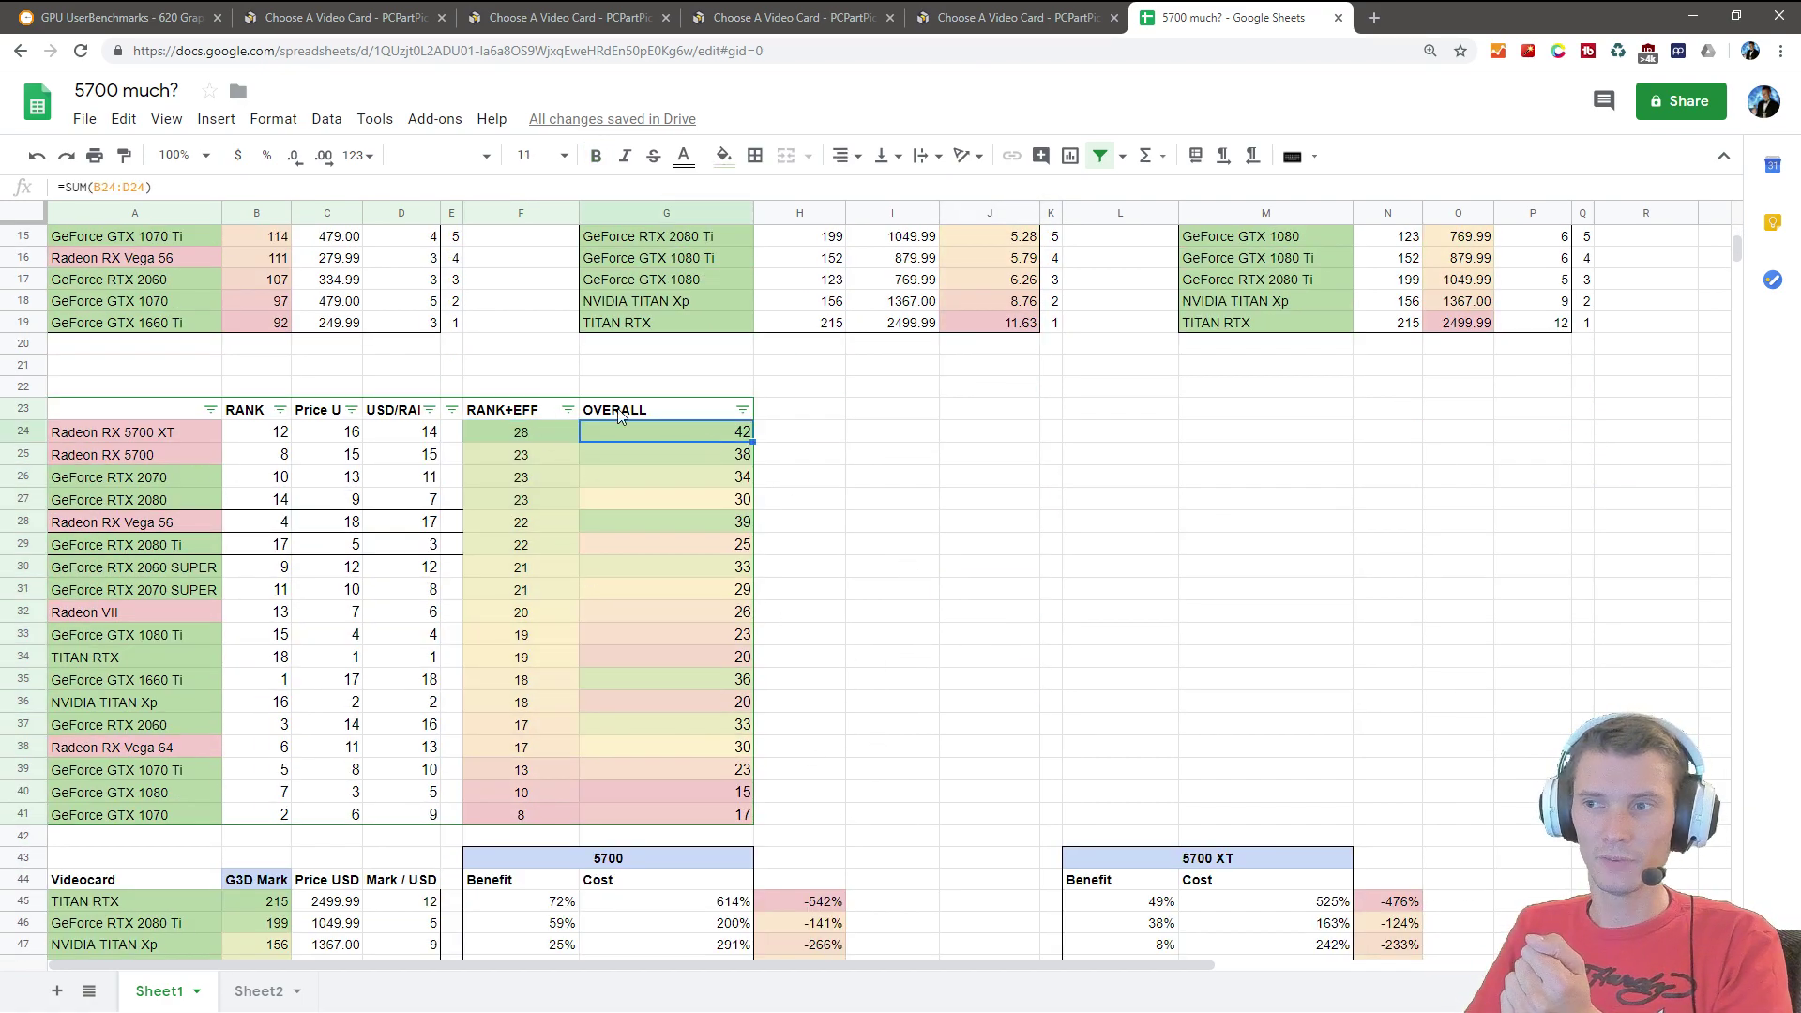
left_click(203, 188)
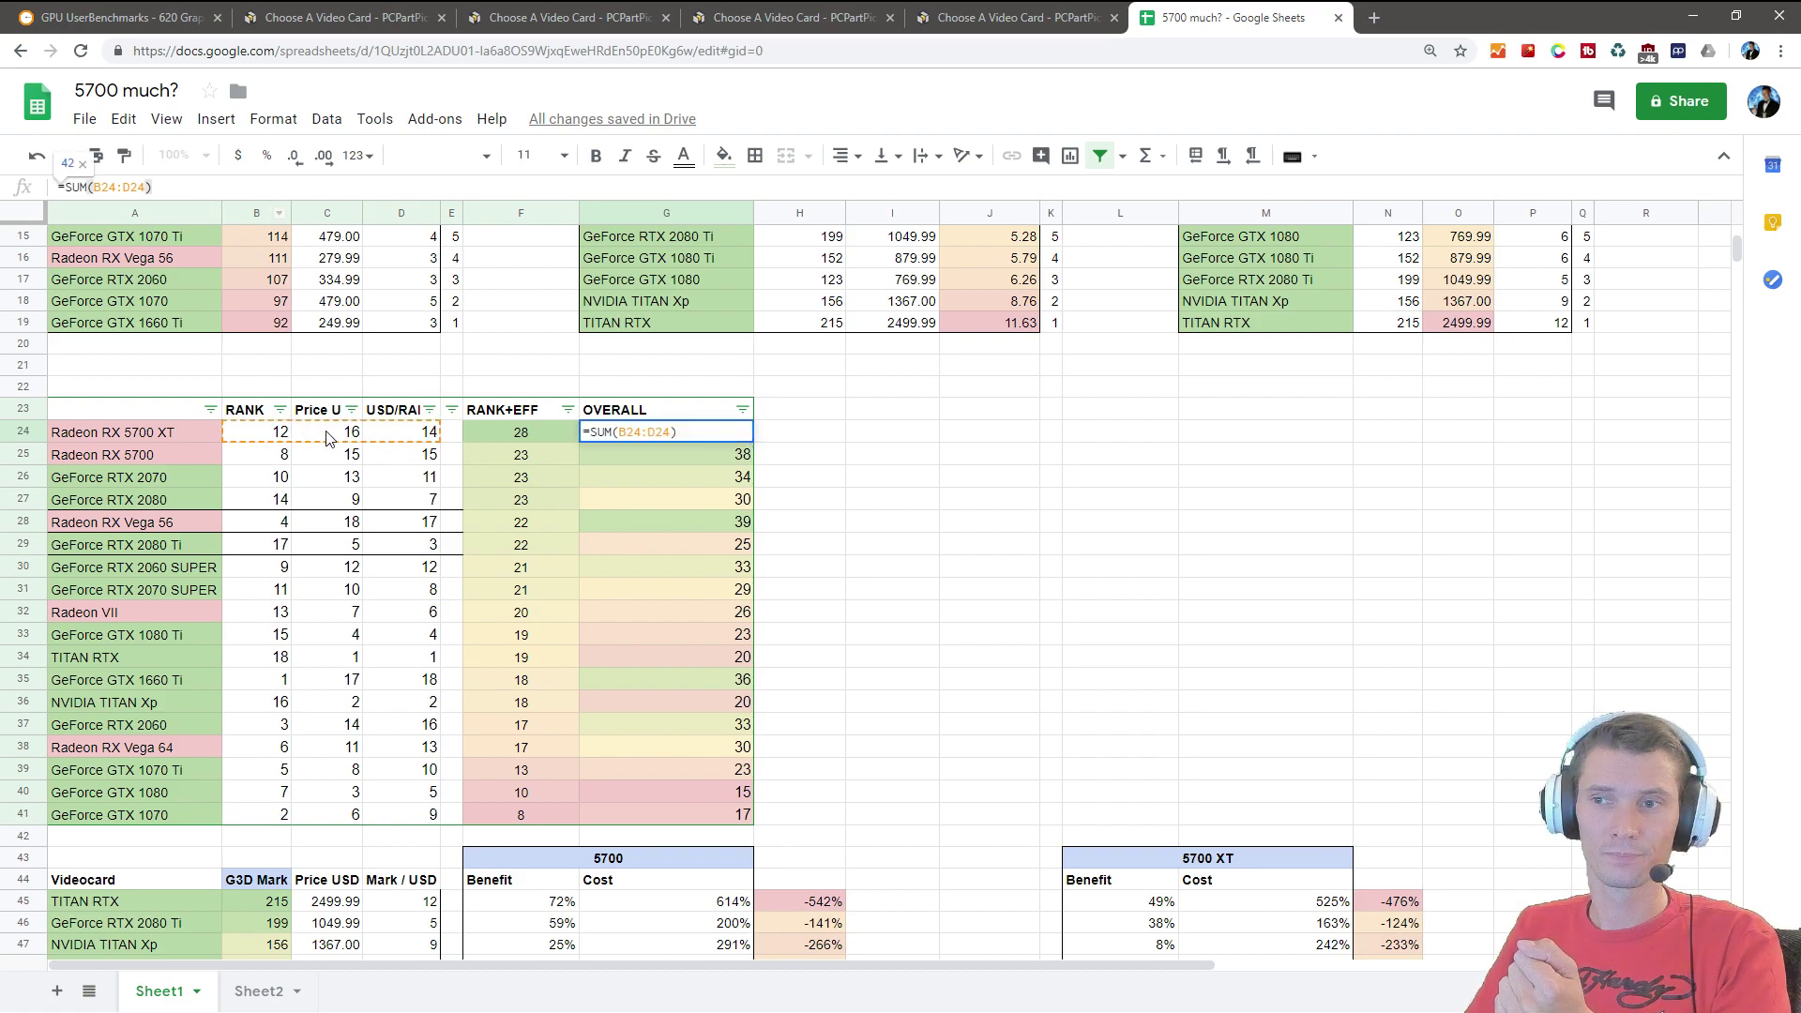
Step: Sort the combined table by OVERALL score in descending order
left_click(959, 553)
left_click(741, 410)
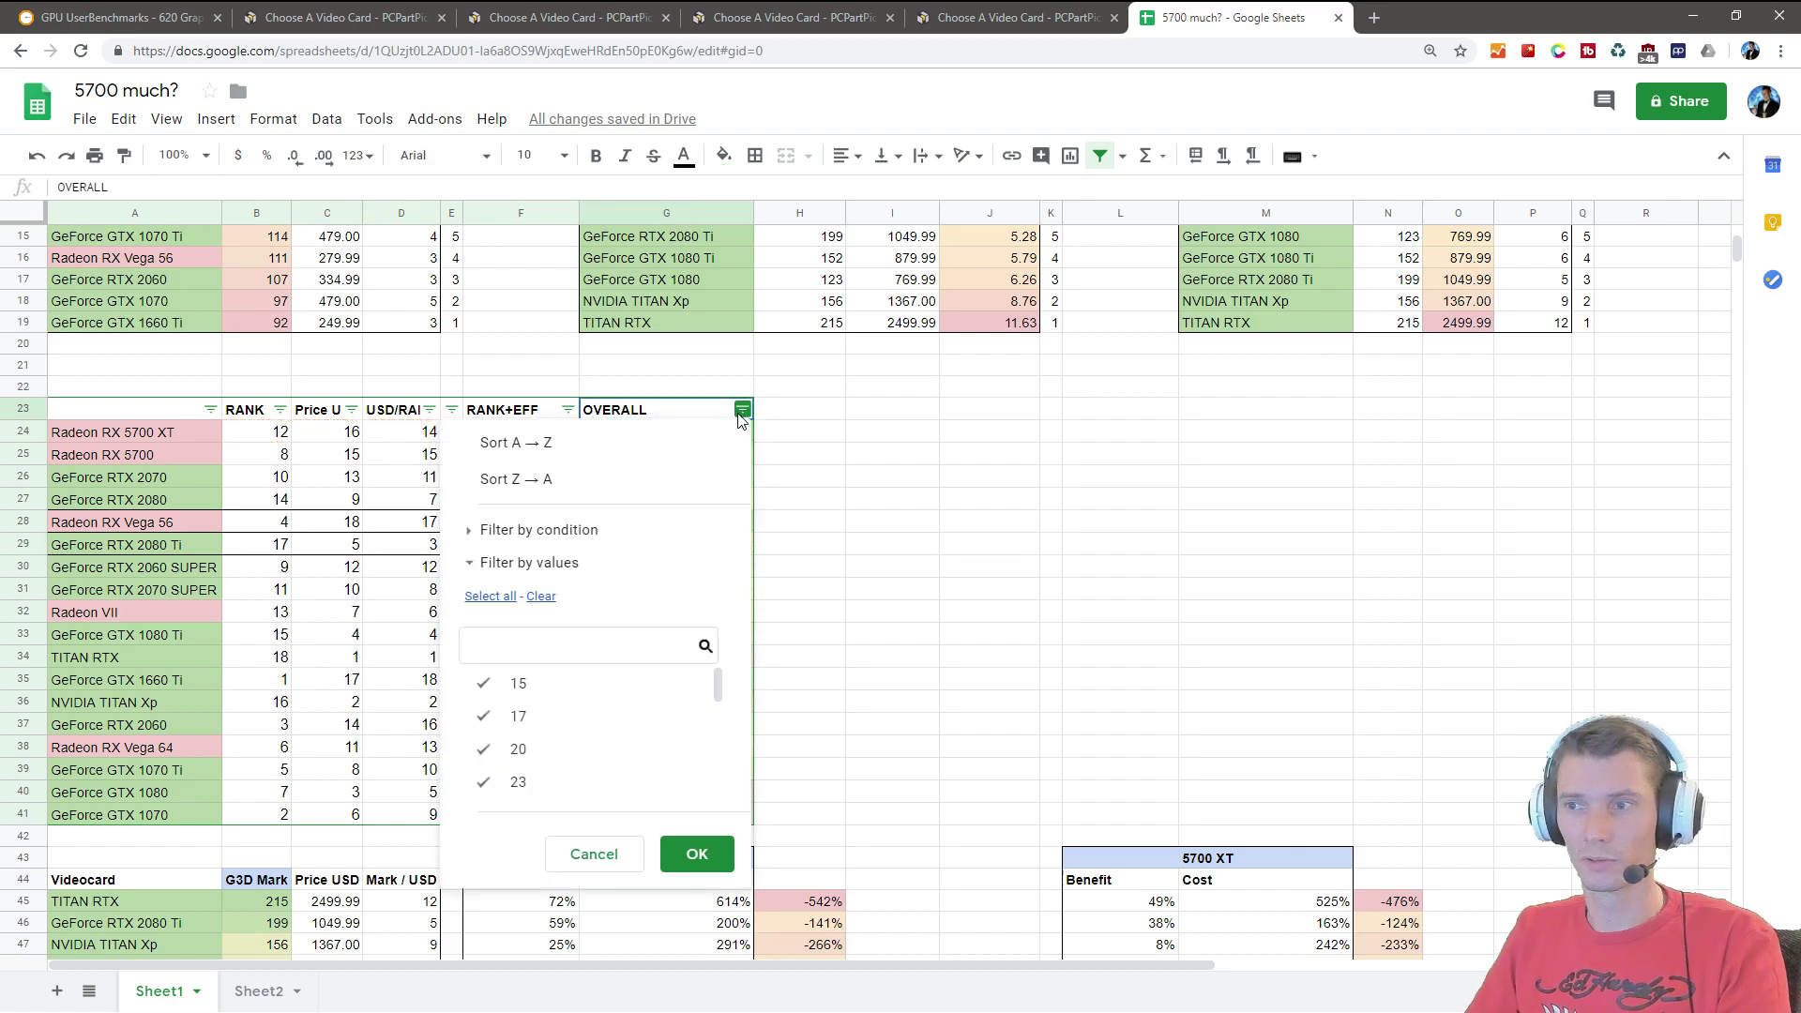
left_click(517, 487)
left_click(971, 500)
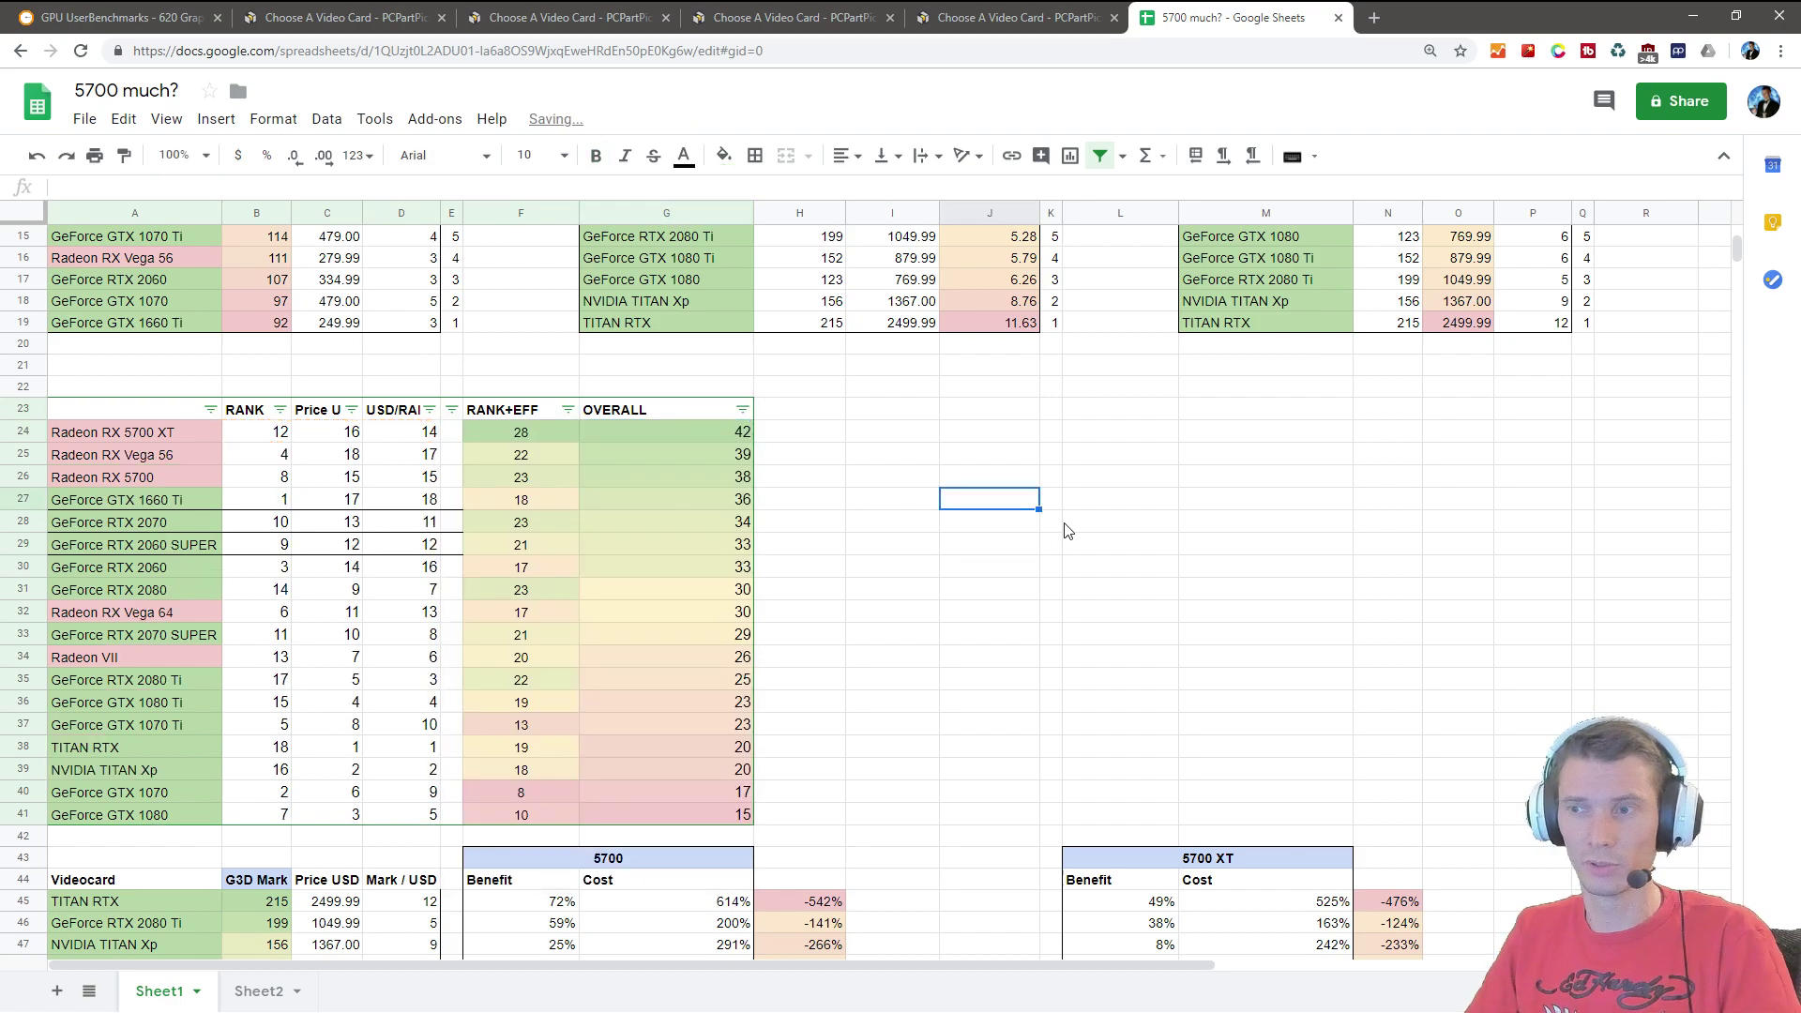
Step: Review the three leading cards in the combined table and the Radeon RX 5700 XT's OVERALL score
left_click(716, 438)
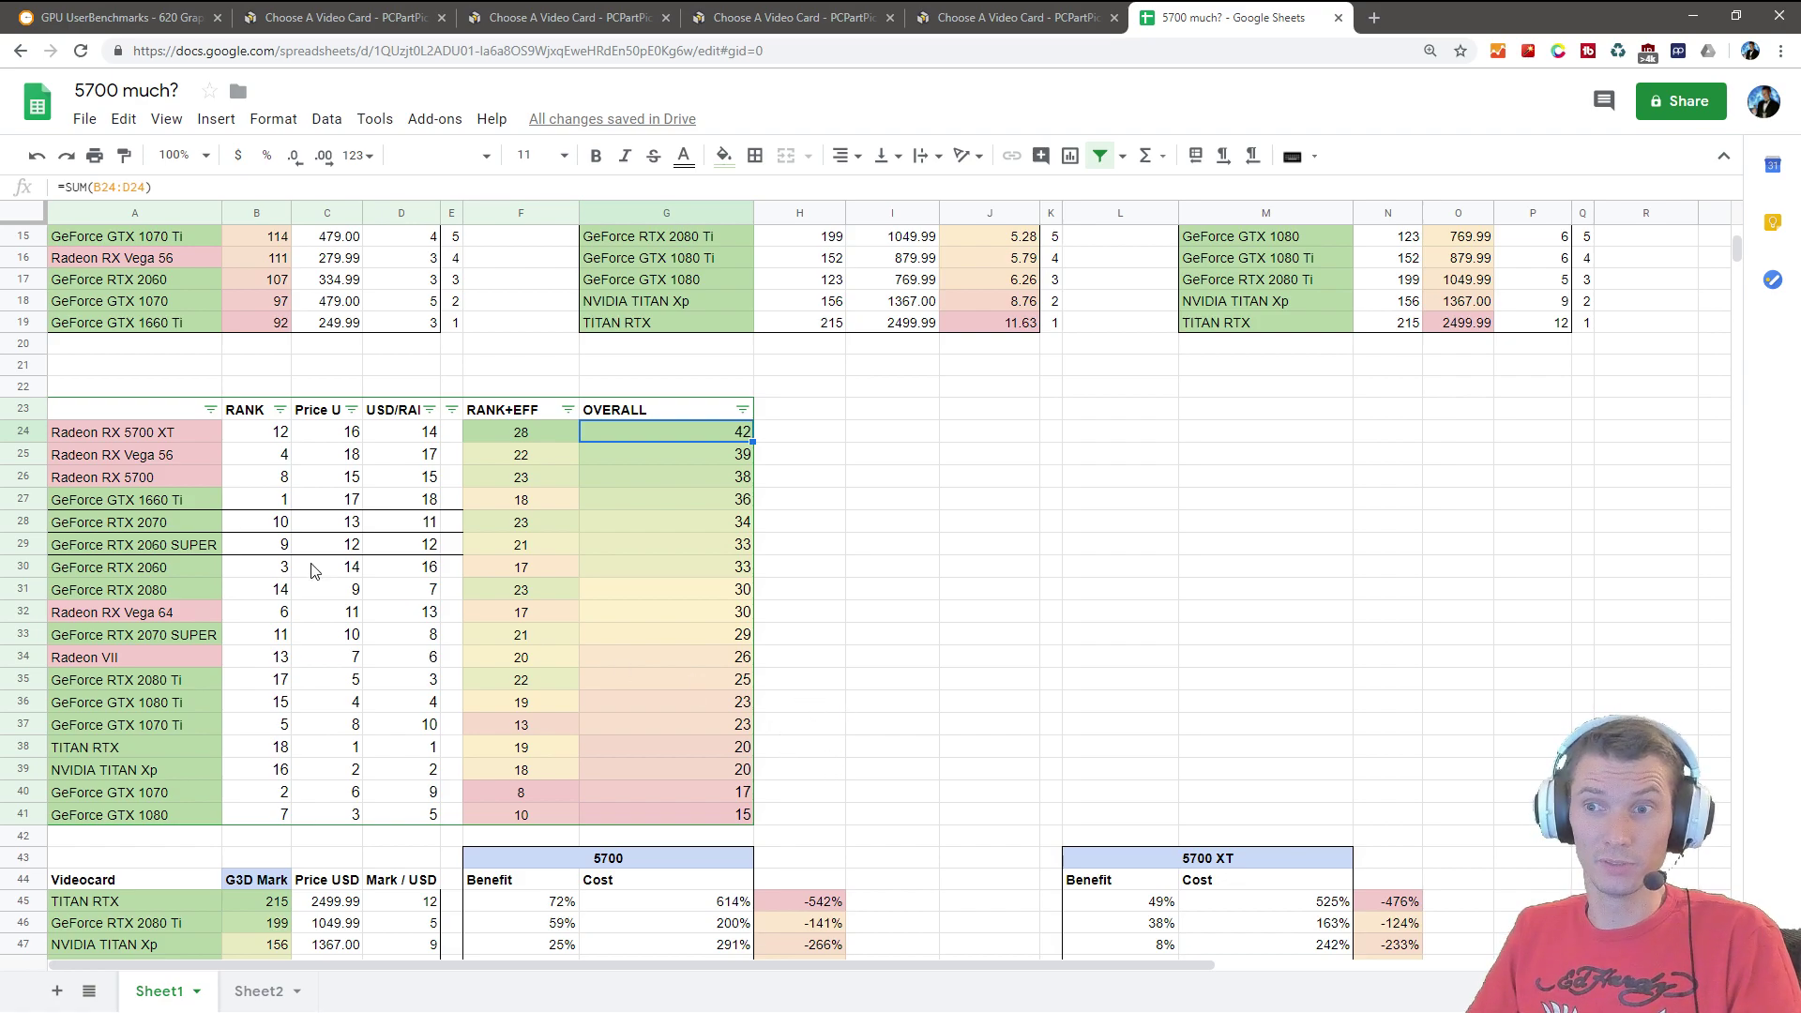
left_click_drag(189, 441, 193, 476)
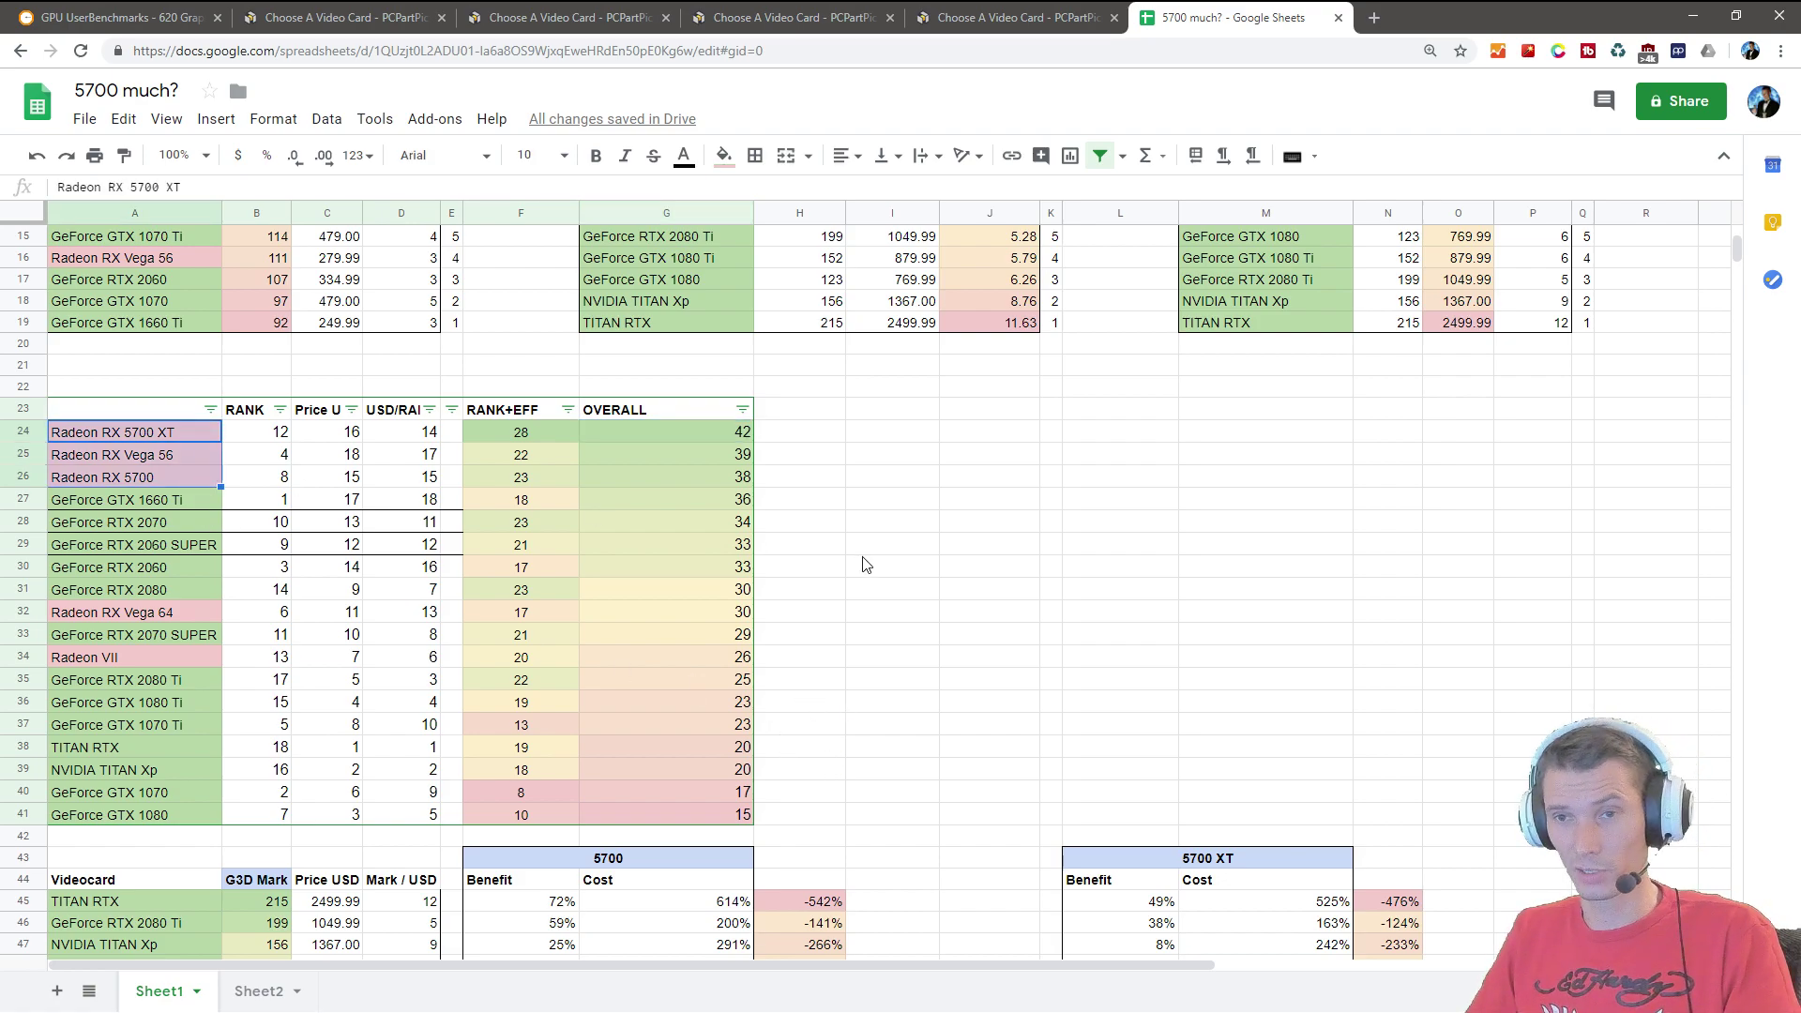
left_click(806, 482)
left_click(610, 413)
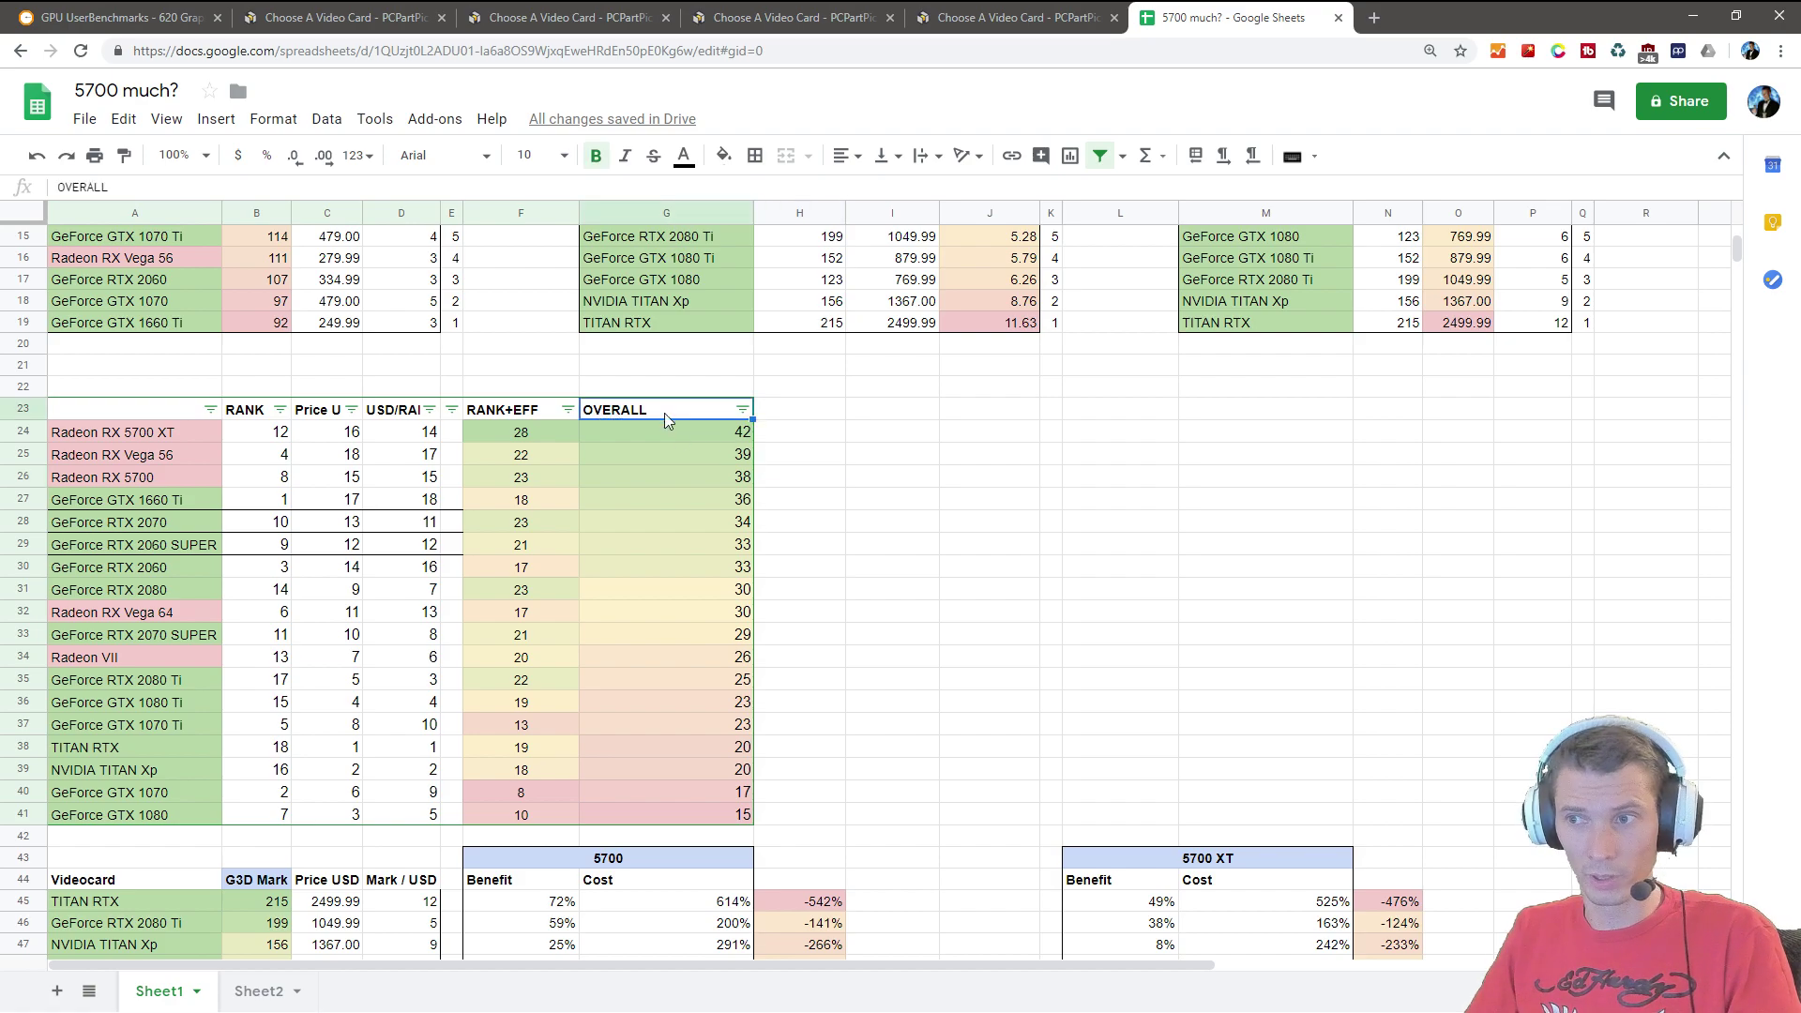
left_click(126, 438)
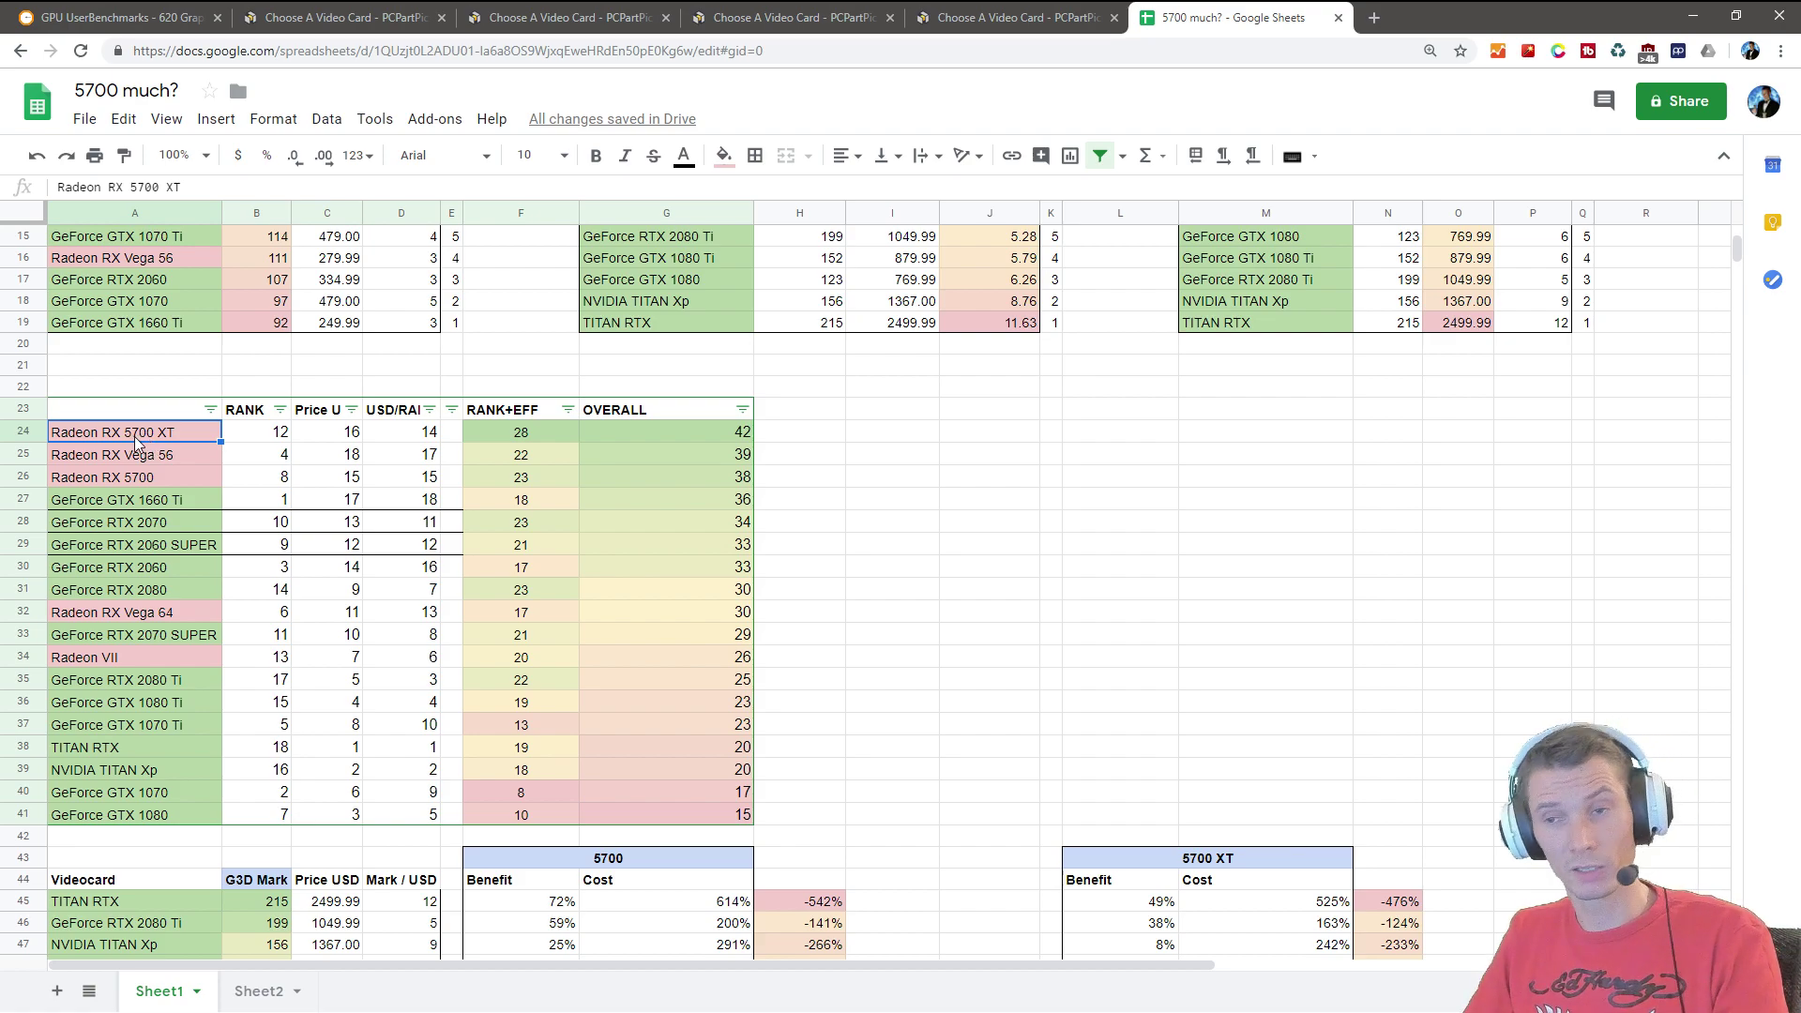
left_click(214, 459)
left_click(169, 484)
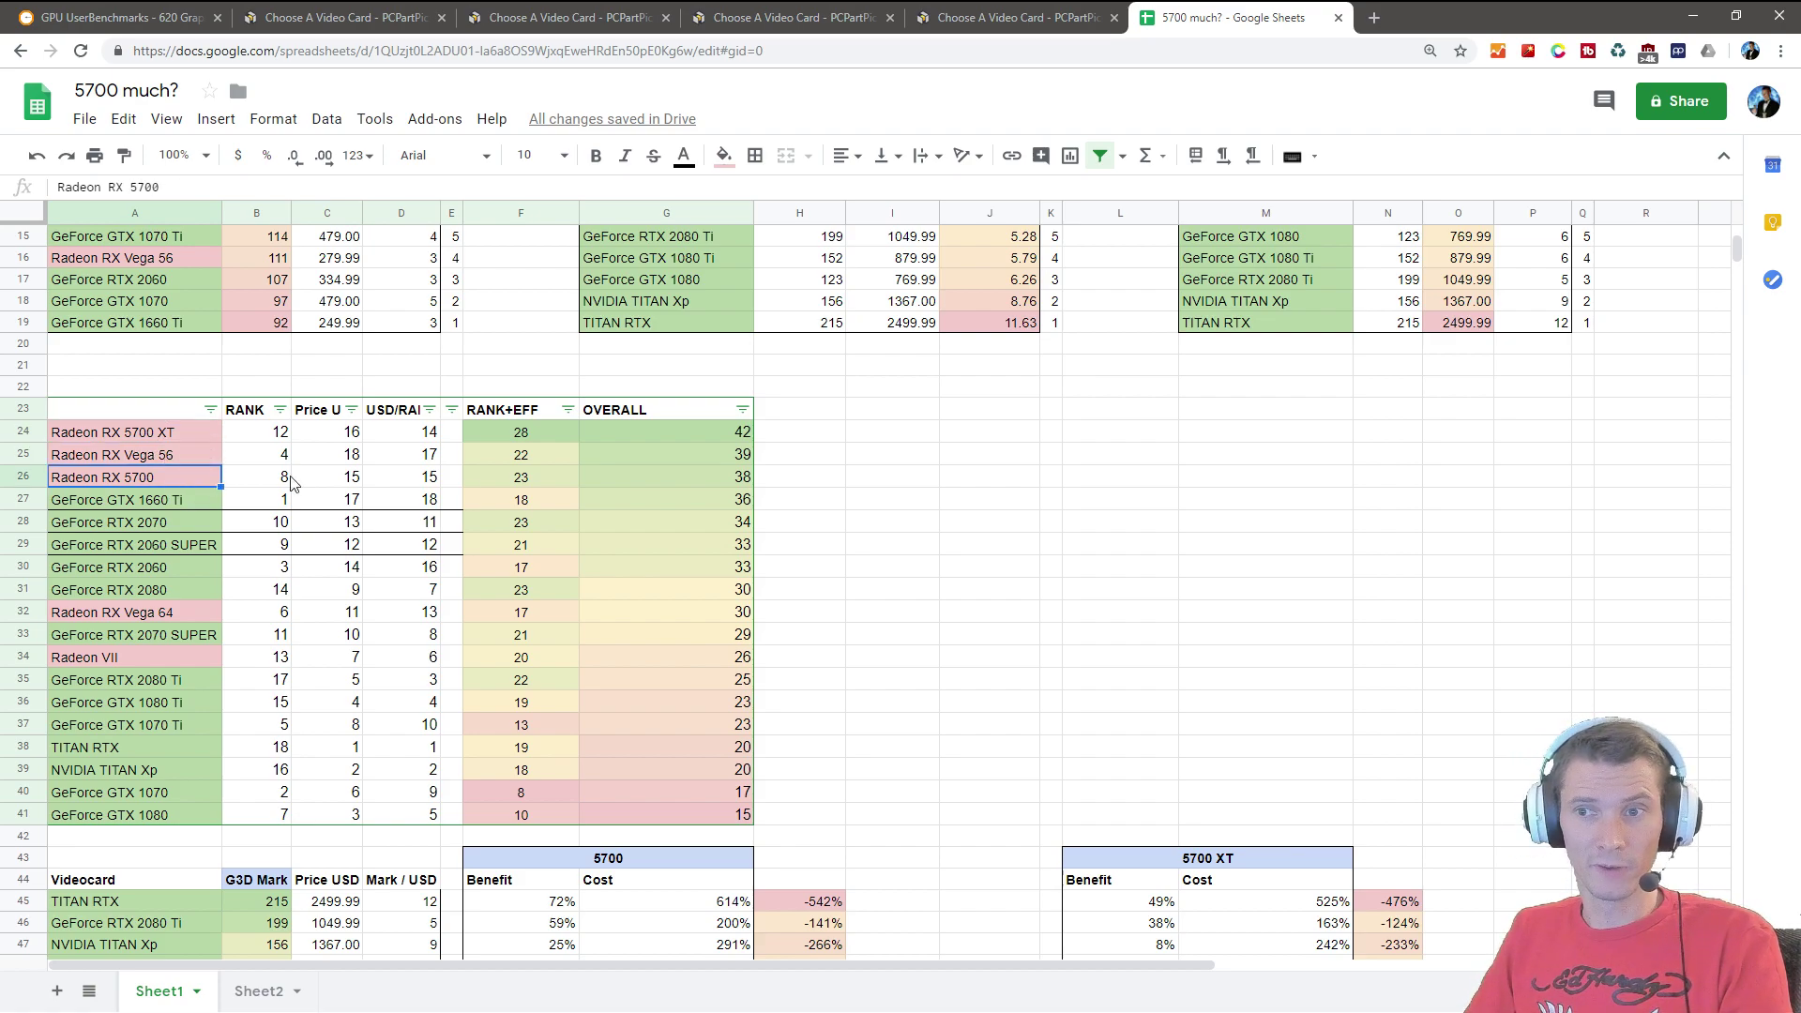
left_click(724, 441)
left_click(853, 455)
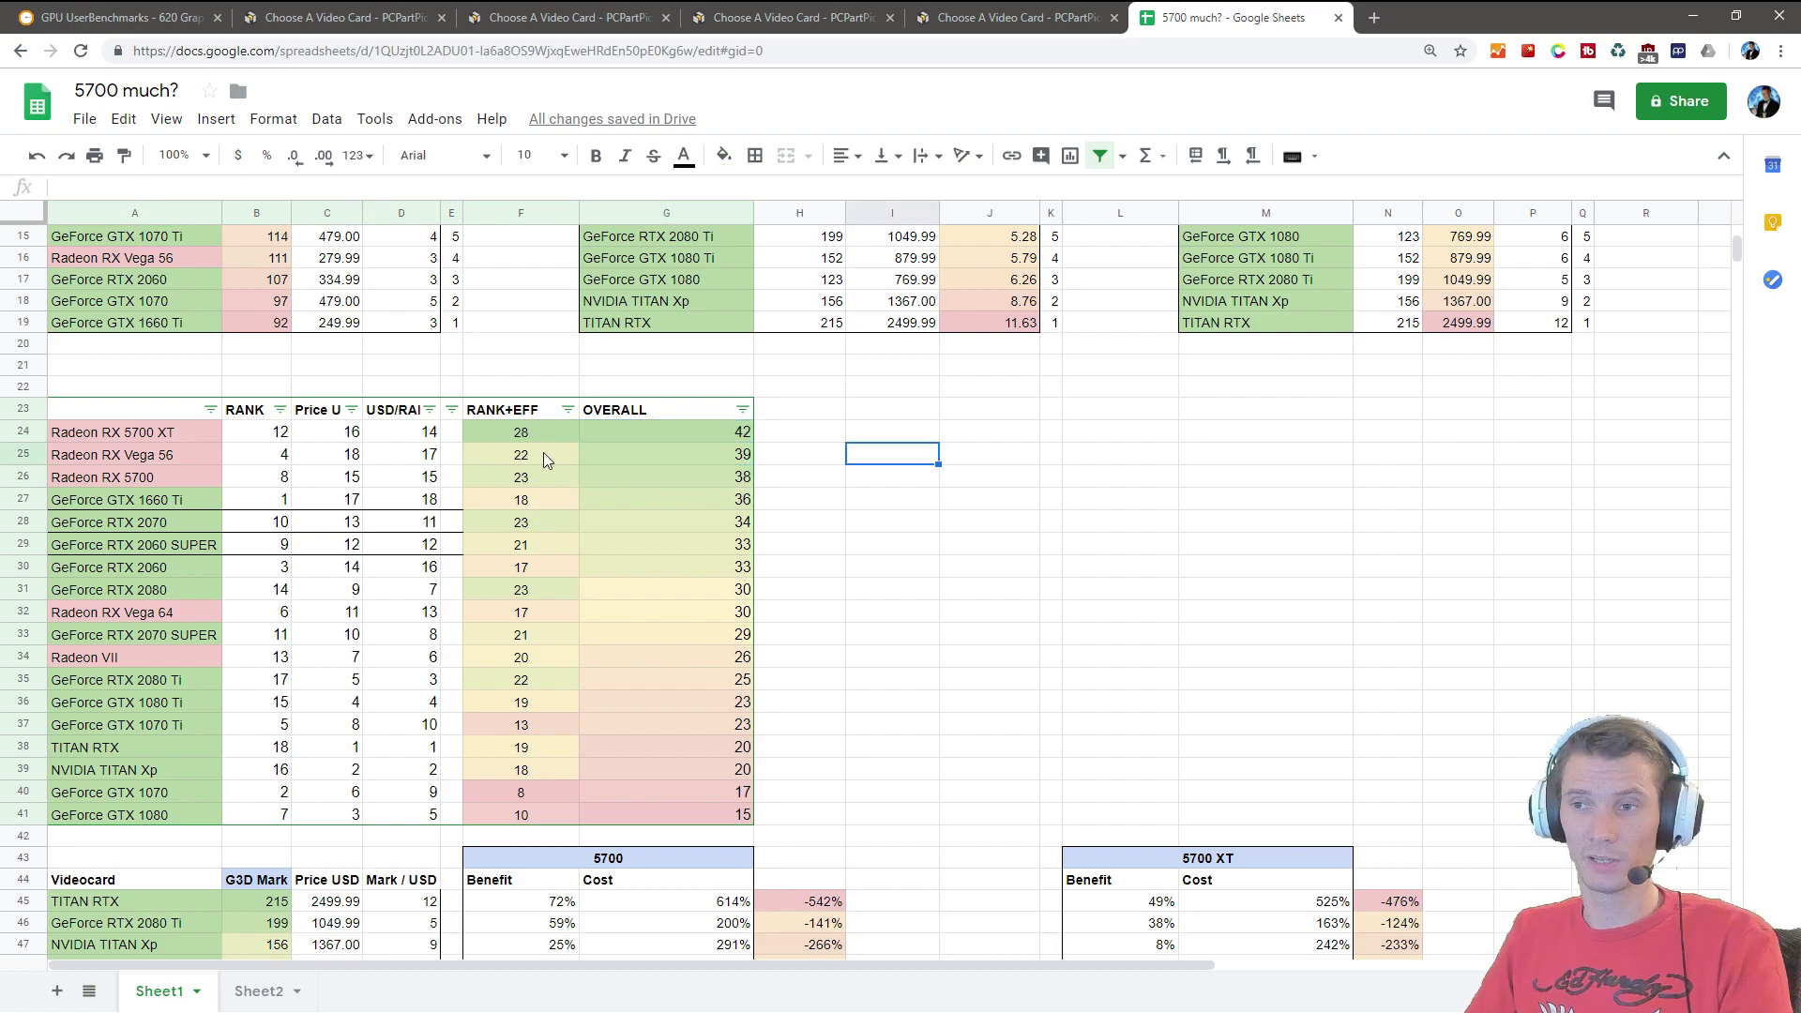
Step: Check the Radeon RX Vega 56's RANK, price and USD/RANK points in the combined table against the Radeon RX 5700 XT's RANK points
left_click(276, 437)
left_click(279, 456)
left_click(159, 456)
left_click(272, 458)
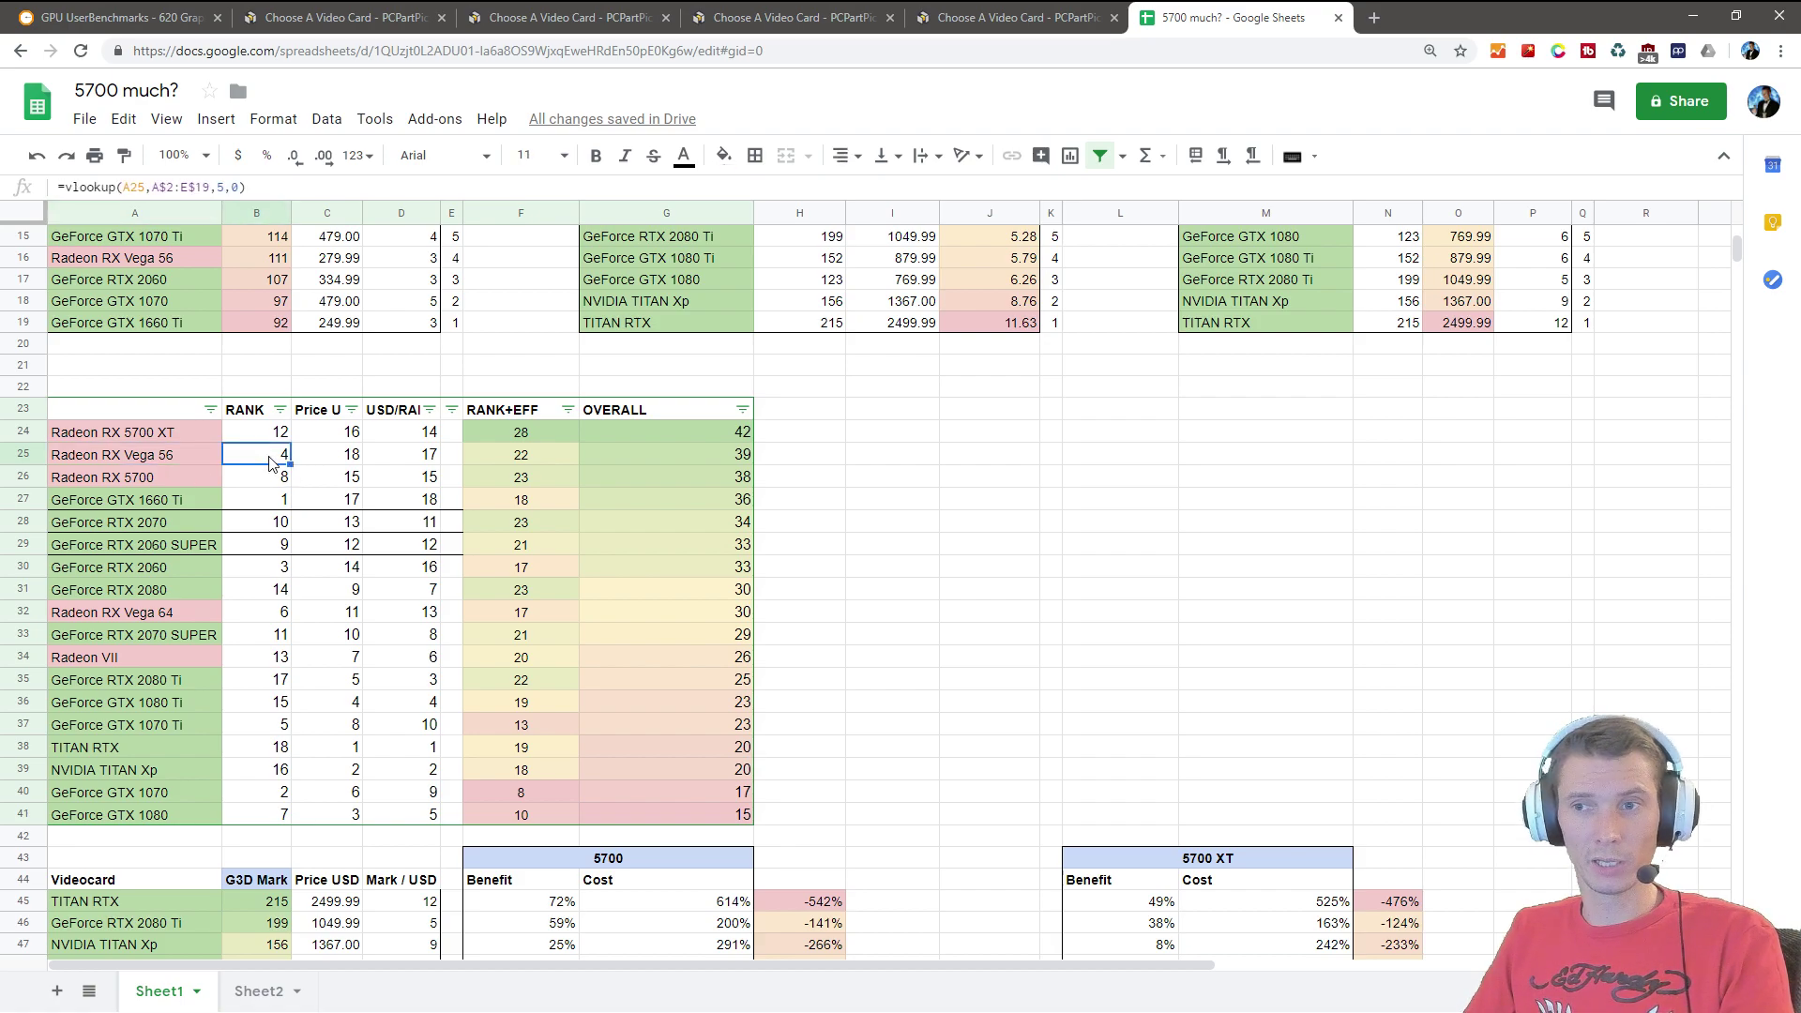
left_click(339, 463)
left_click(422, 464)
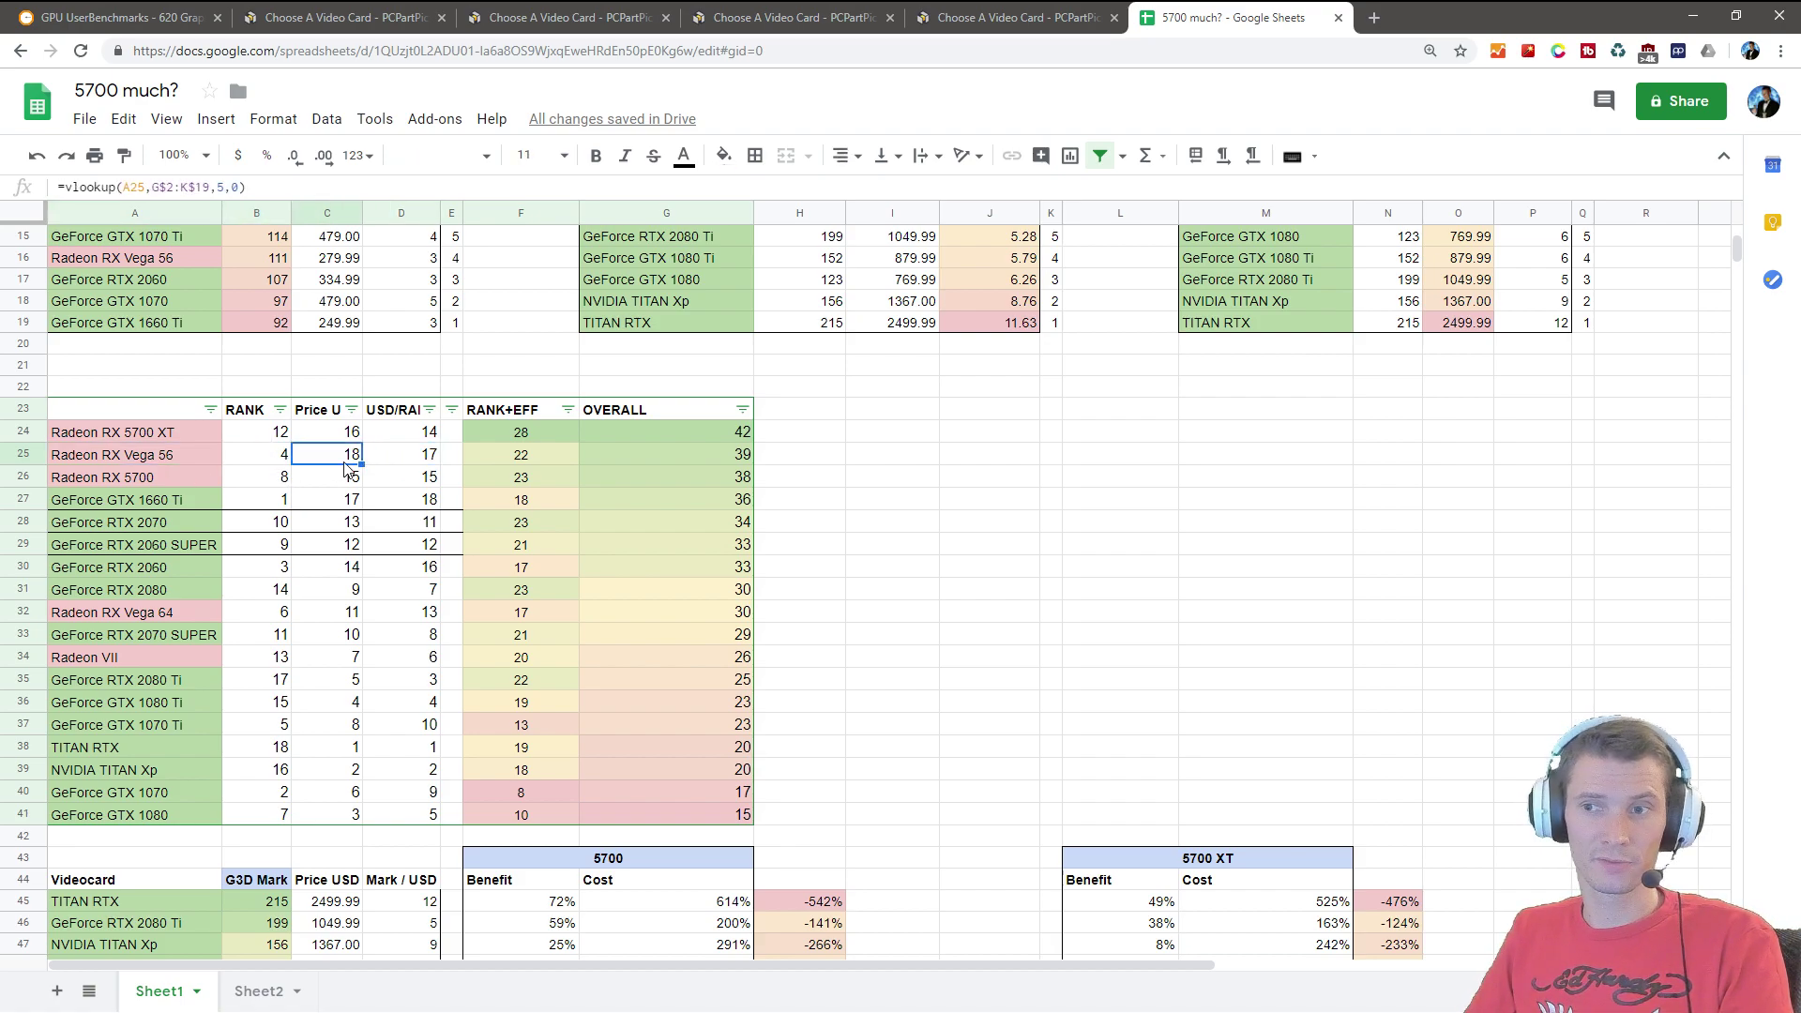
left_click(349, 460)
left_click(392, 458)
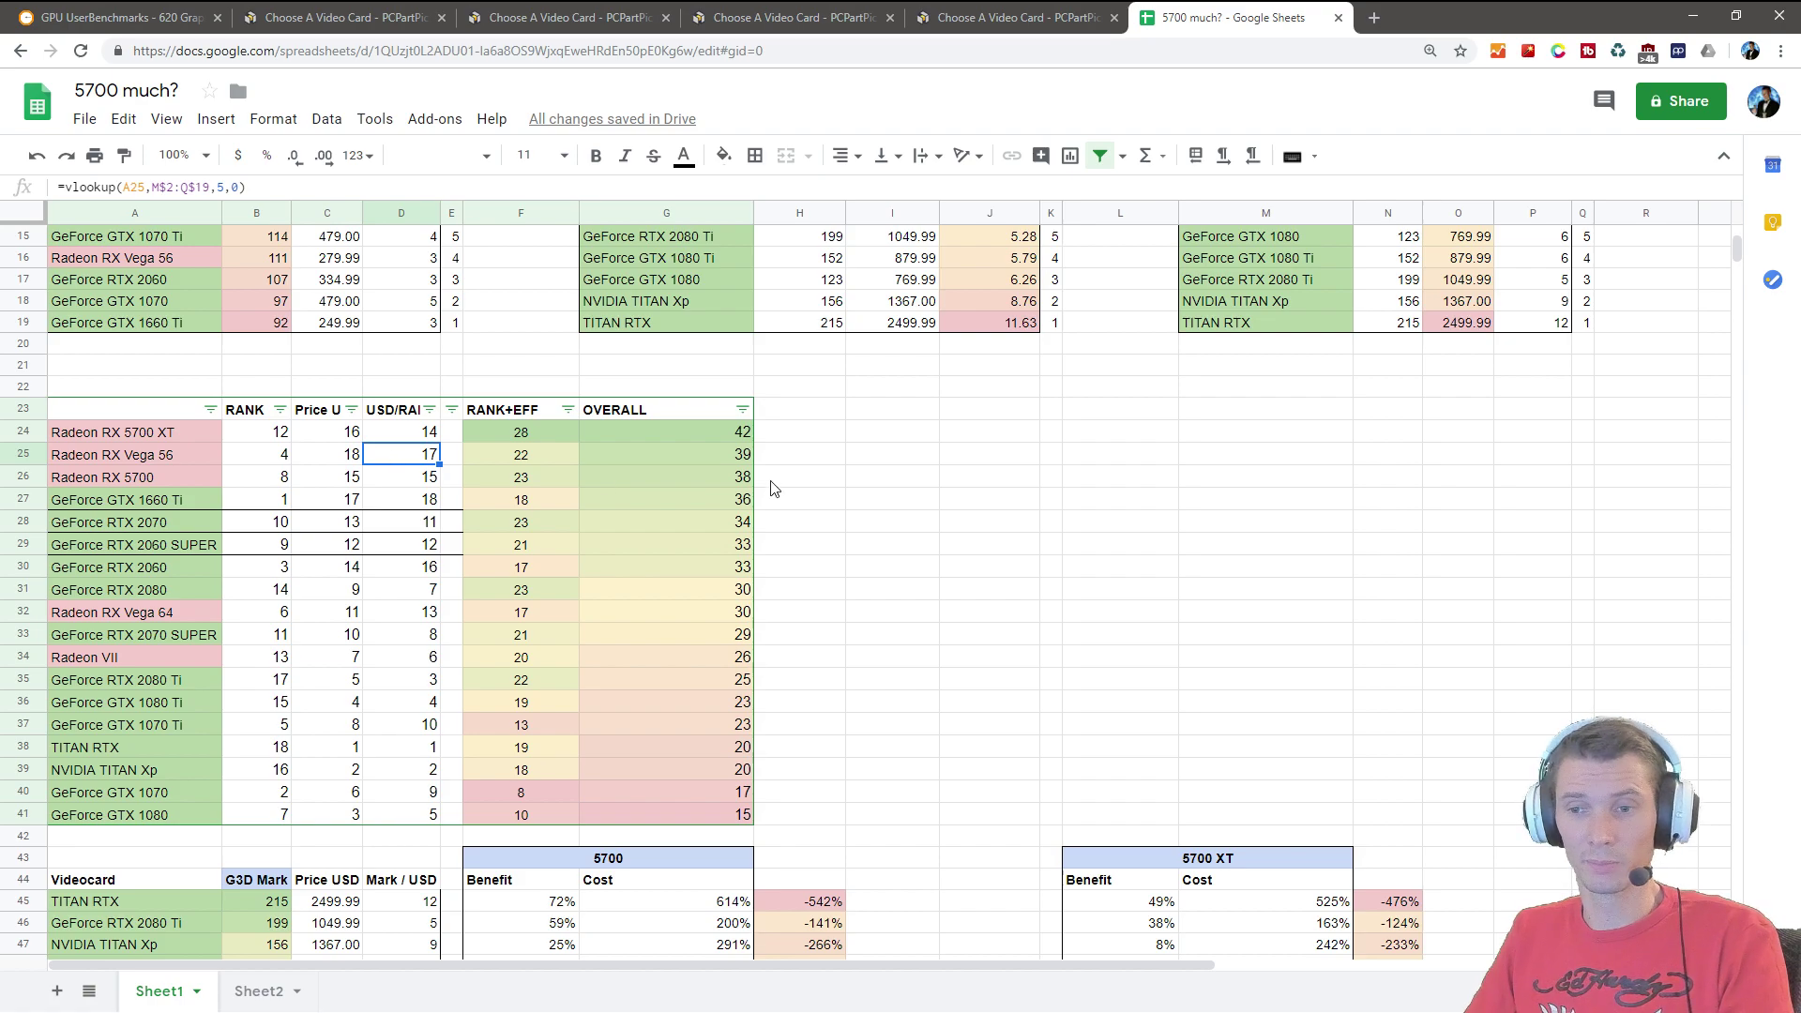
Step: Review the whole range of OVERALL scores from the first card to the last
left_click(796, 485)
left_click_drag(722, 454, 727, 812)
left_click(928, 457)
key("Down")
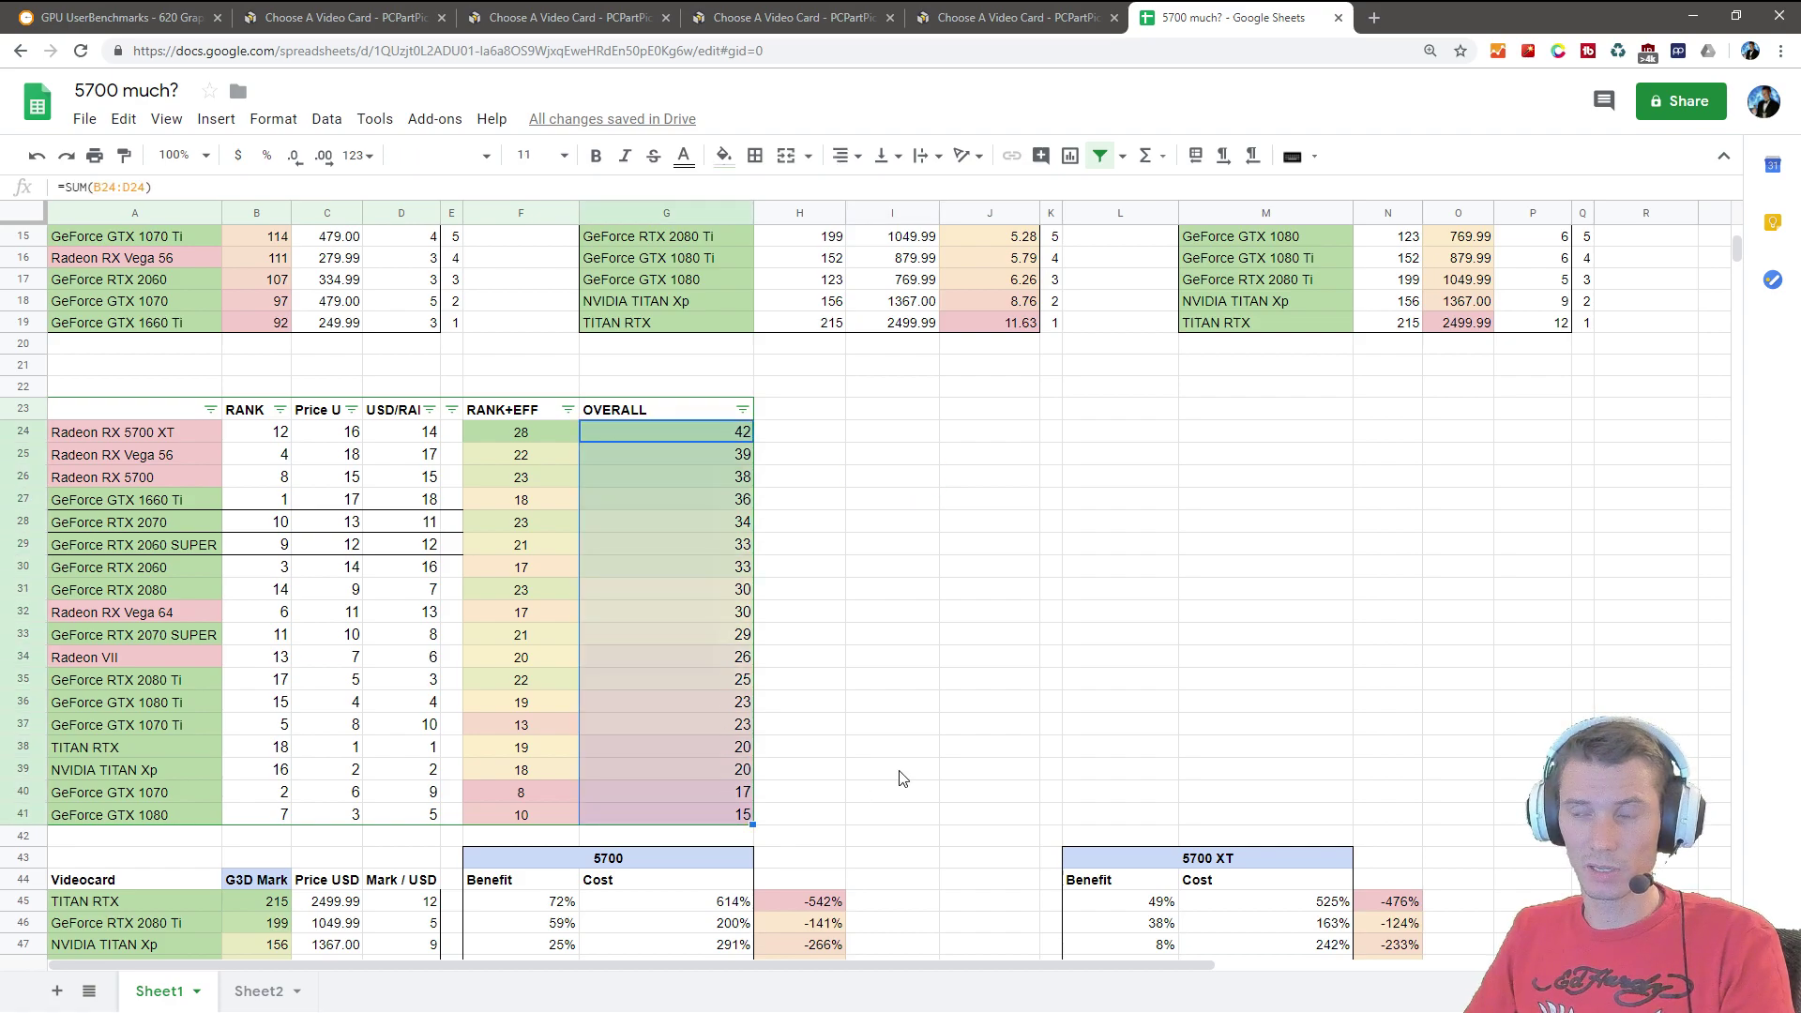
left_click(971, 703)
left_click_drag(722, 433, 716, 816)
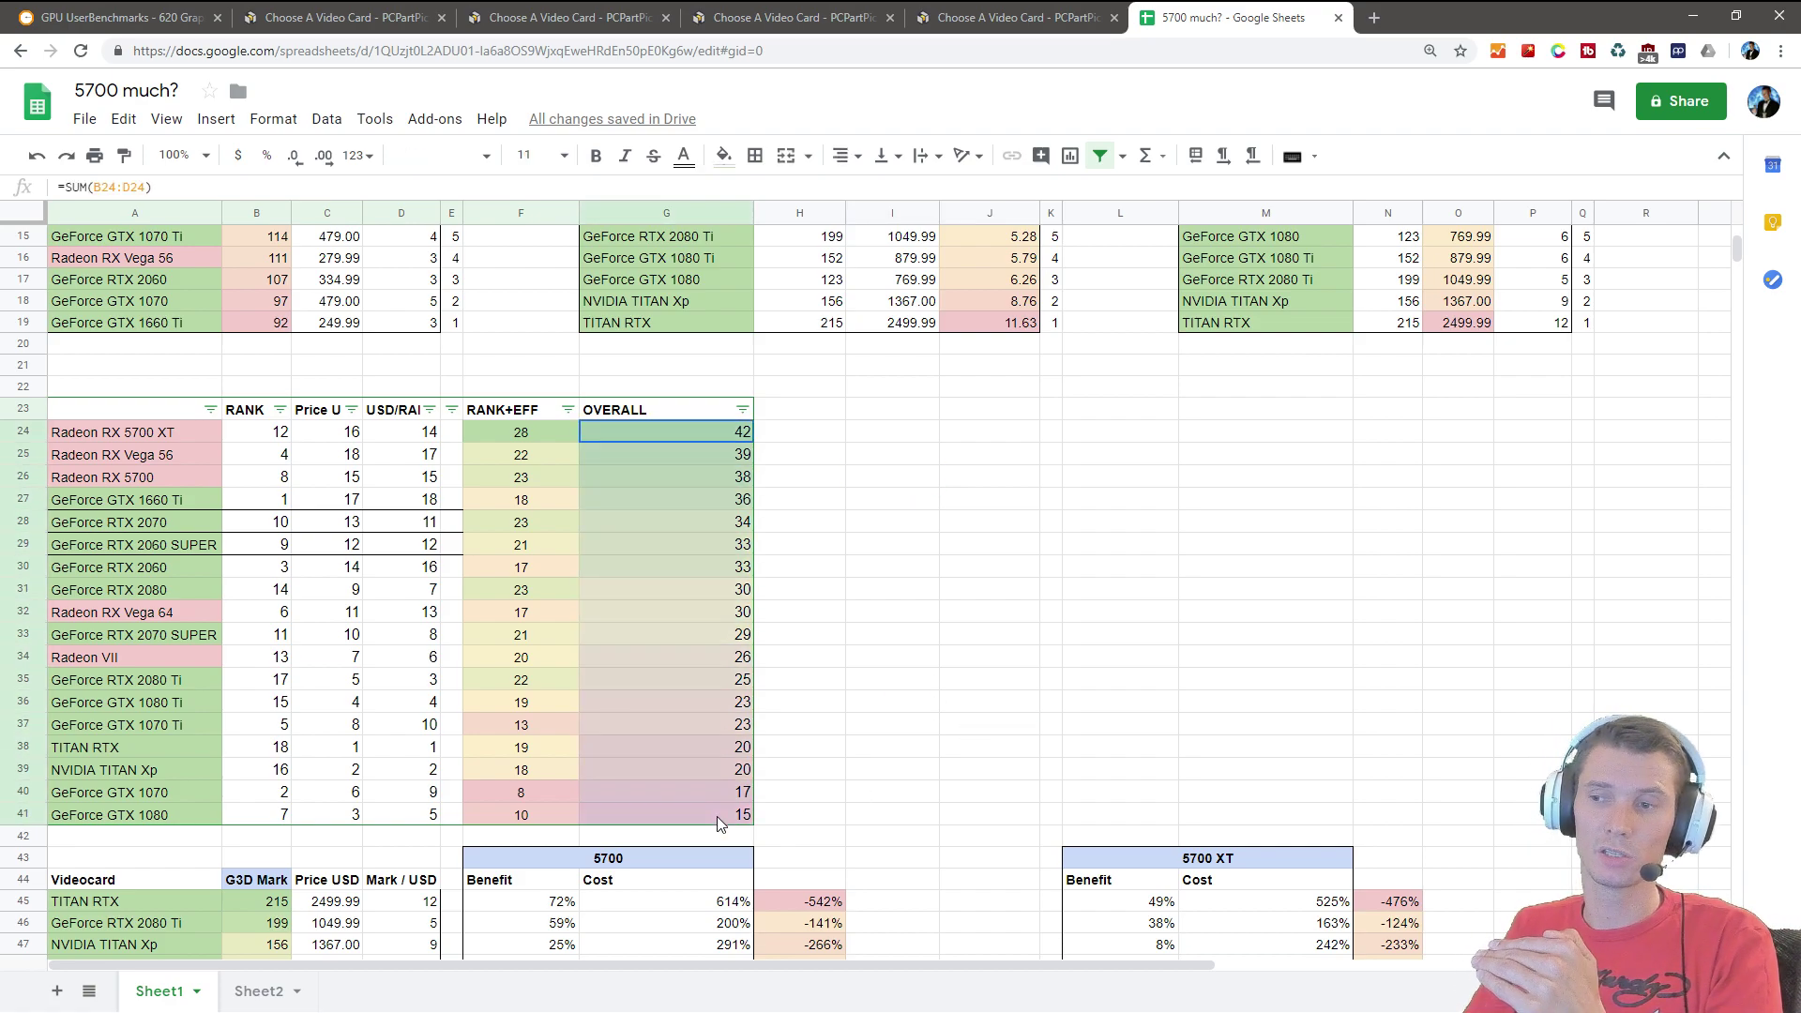
left_click(942, 643)
Step: Examine the top RANK, USD/RANK and Price USD entries of the three source tables
scroll(934, 649, "up", 3)
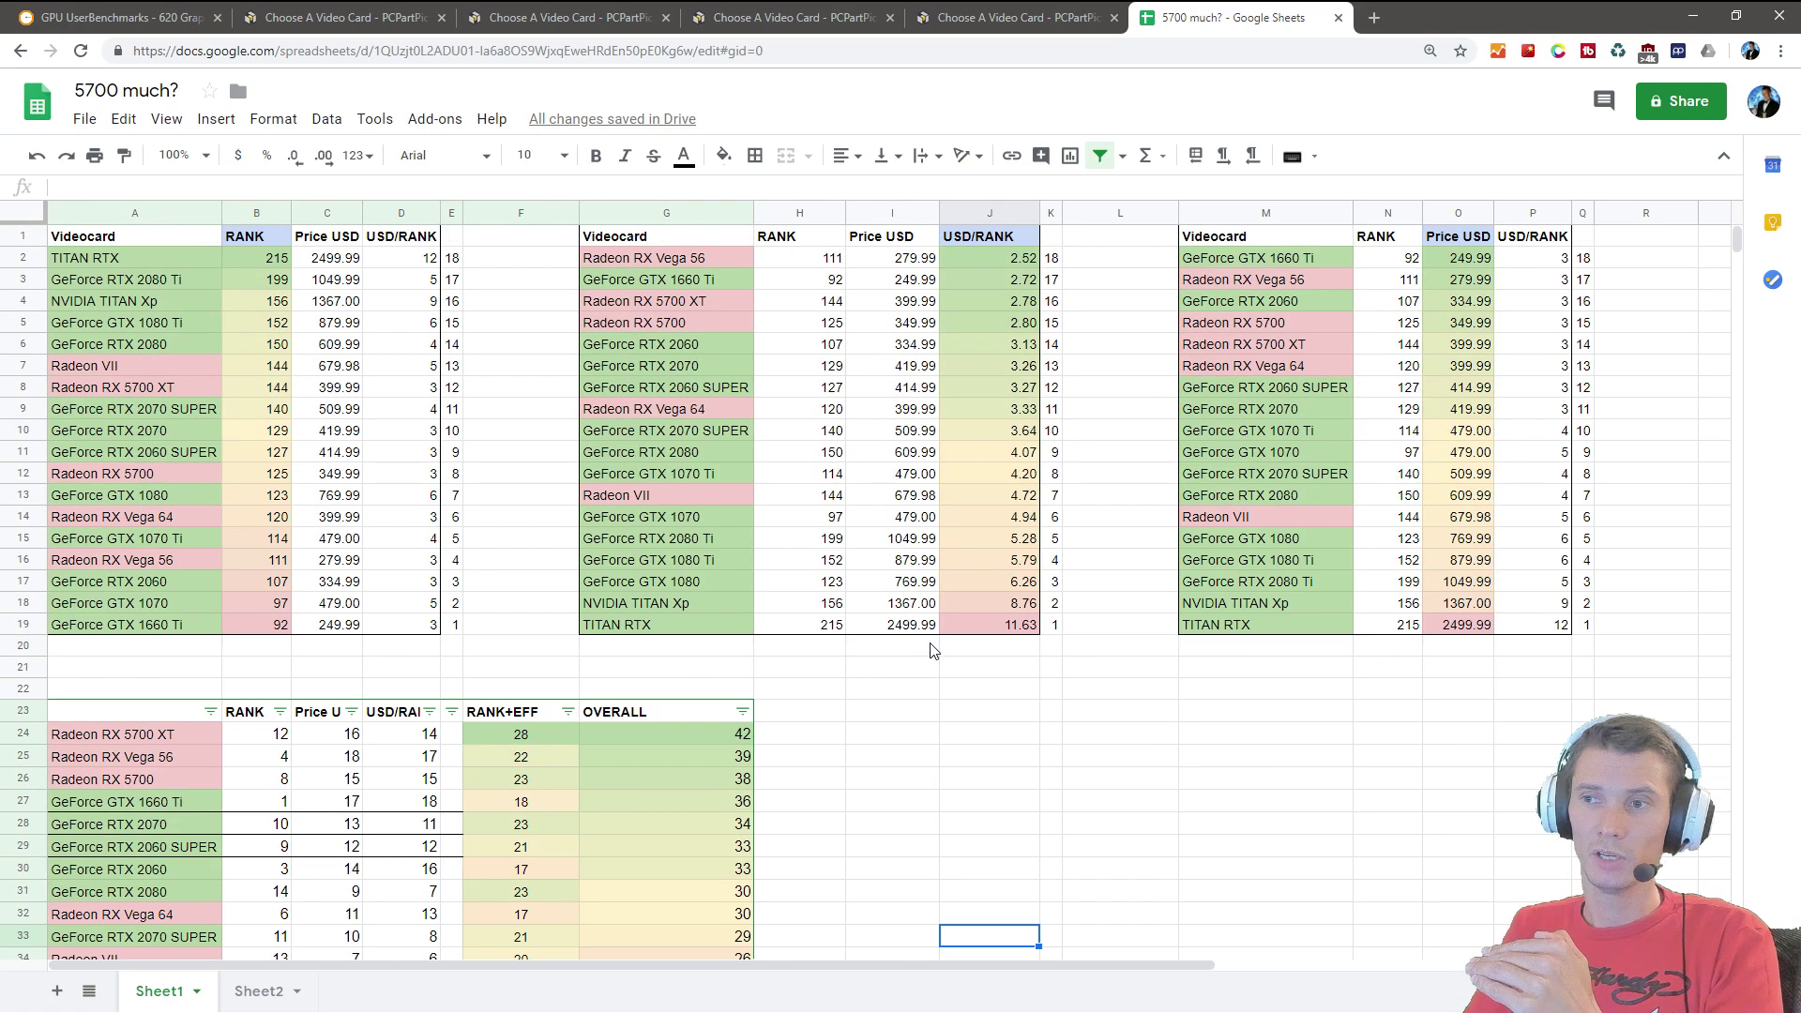
left_click(269, 262)
left_click(980, 263)
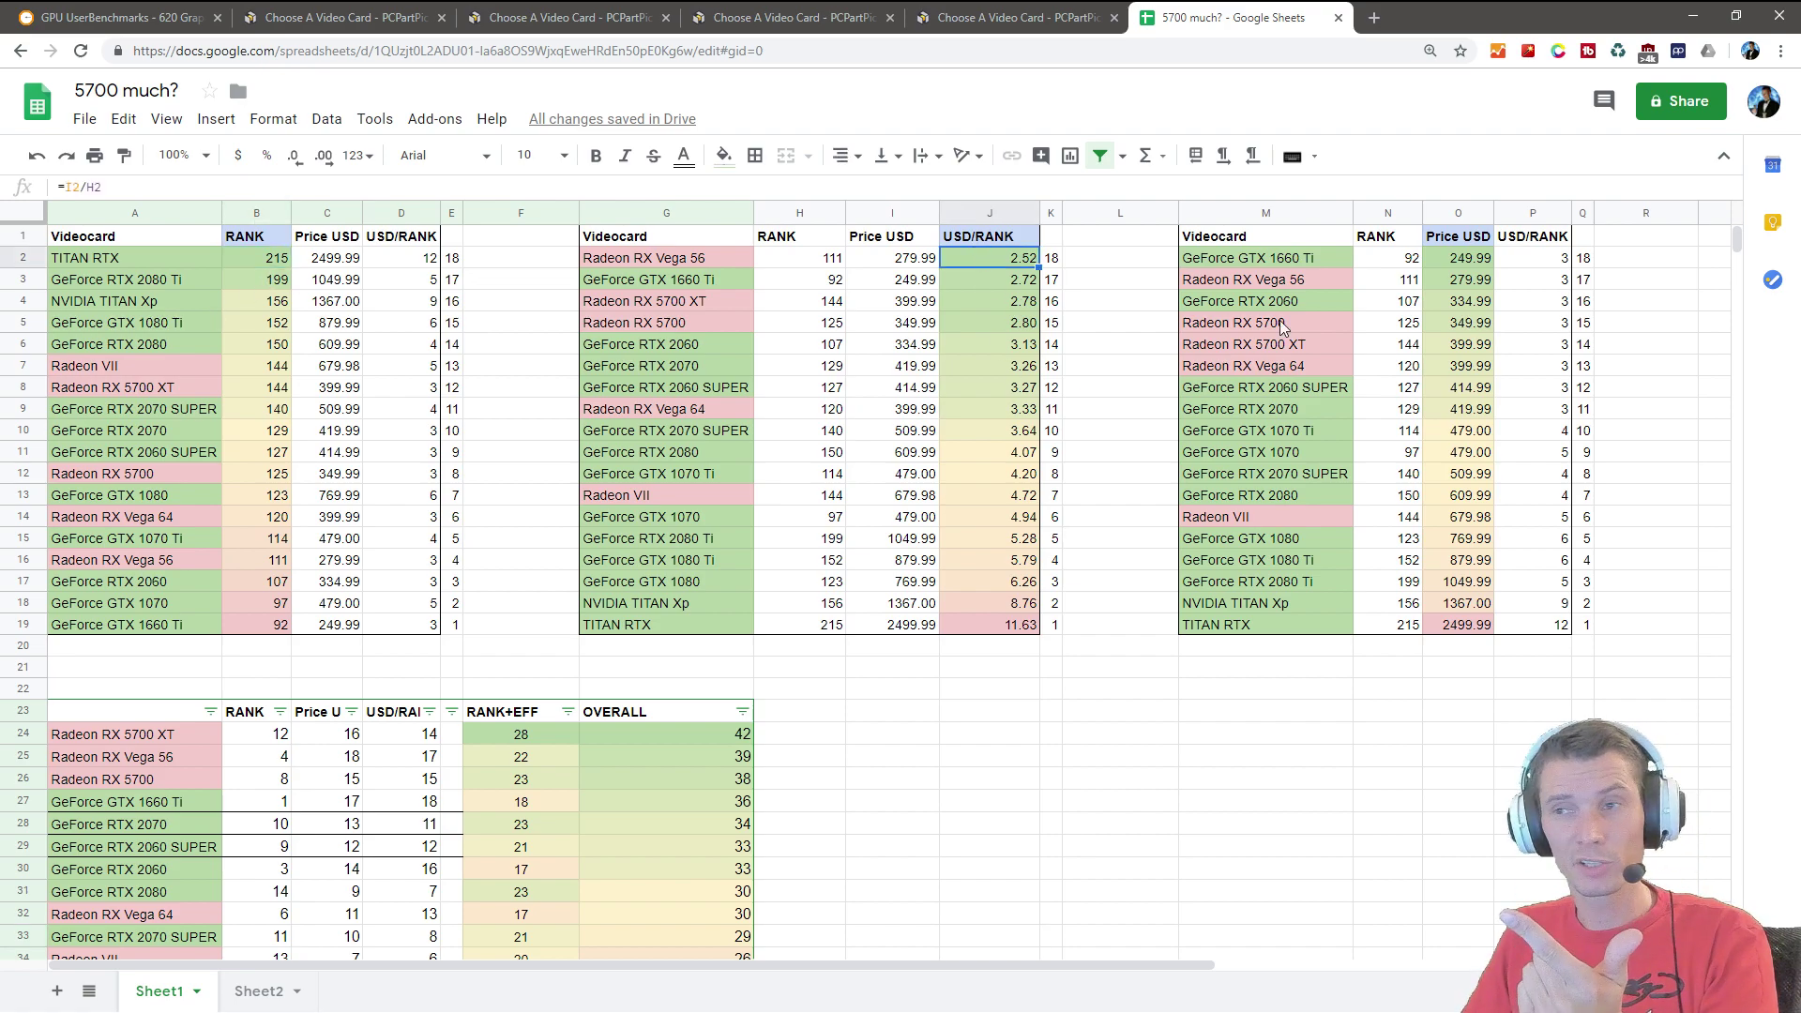
left_click(1429, 260)
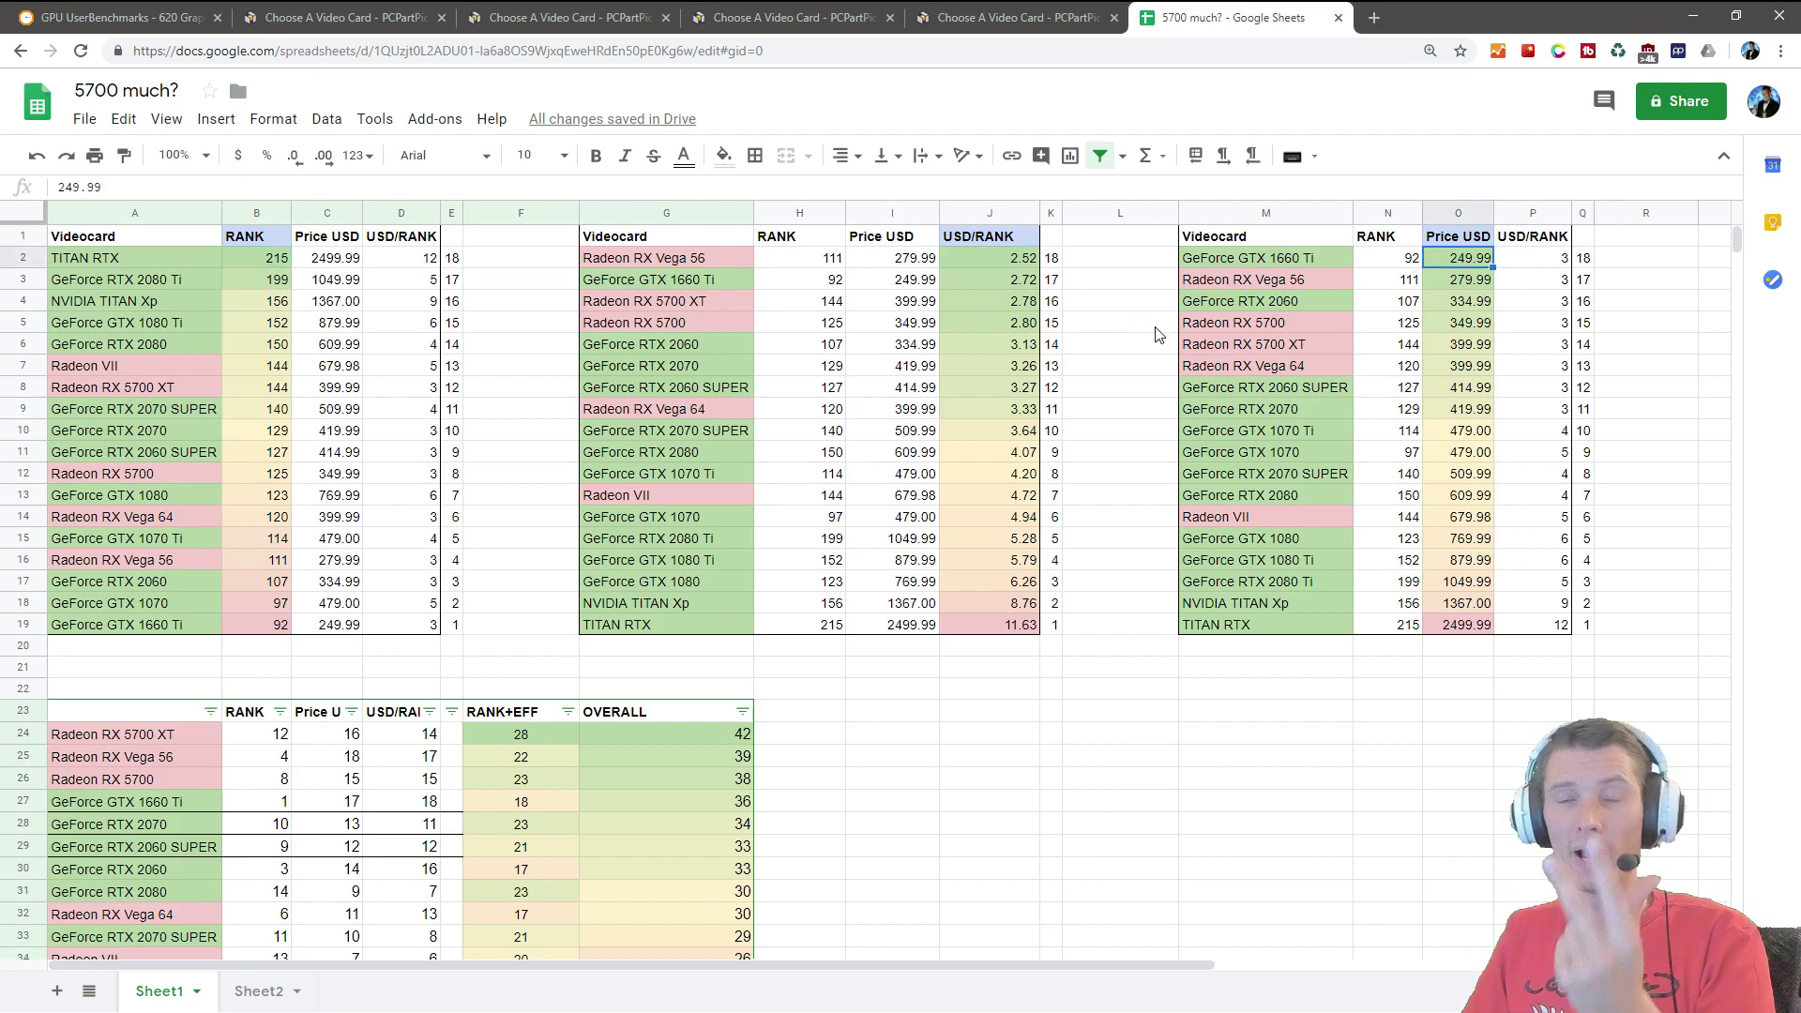
left_click(1107, 673)
scroll(1107, 674, "down", 3)
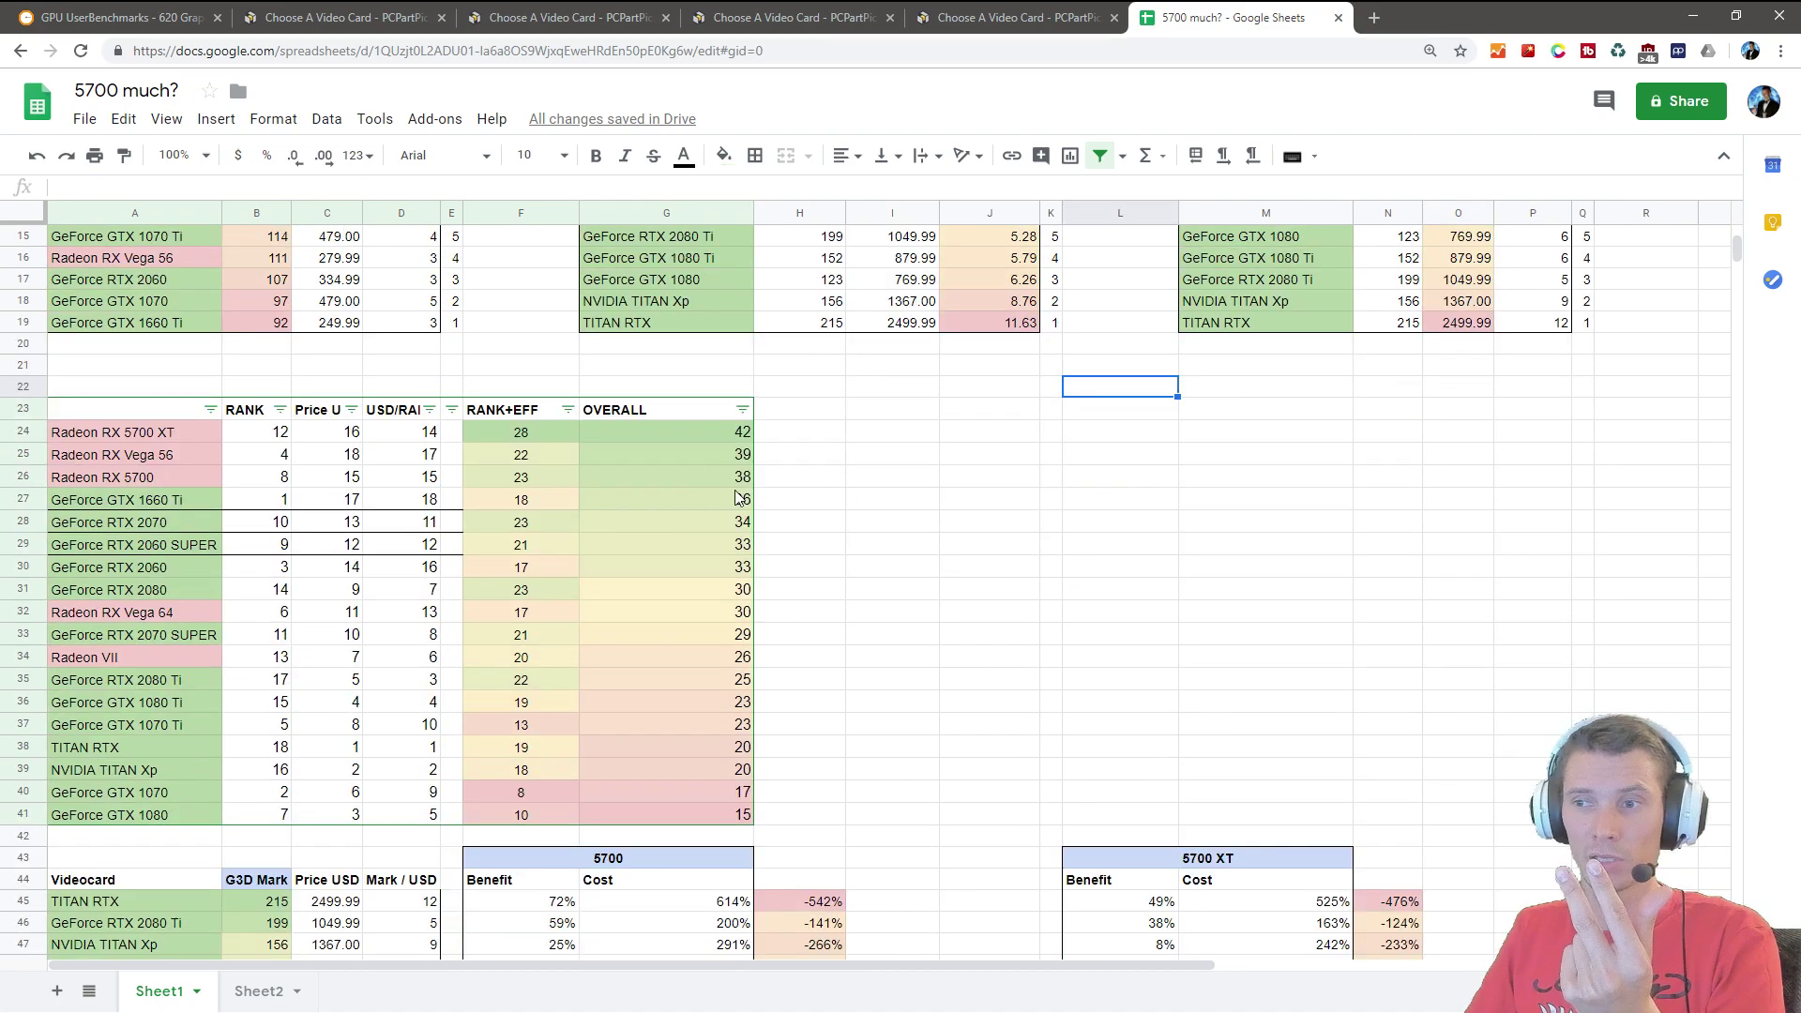
Step: Compare the Radeon RX 5700 XT's OVERALL score with the Radeon RX 5700's full row of points
left_click(678, 430)
left_click(990, 489)
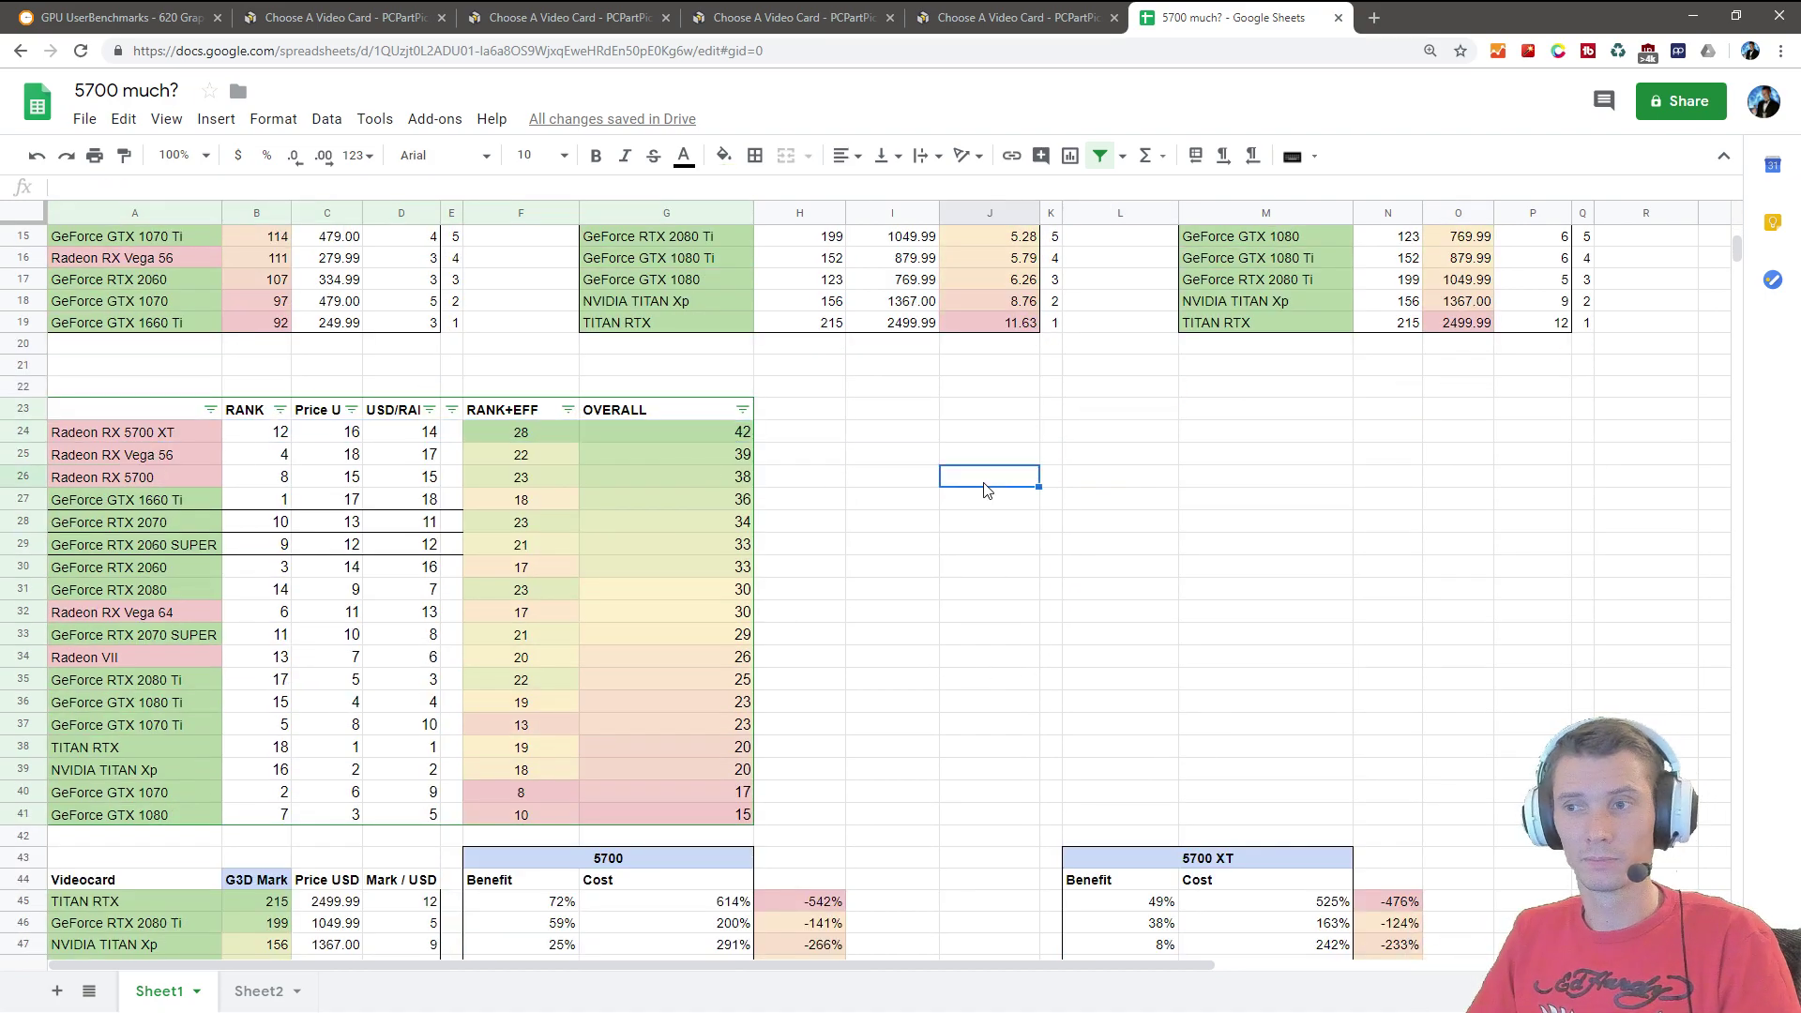
left_click(647, 413)
left_click(144, 436)
left_click_drag(178, 481, 713, 478)
left_click(944, 462)
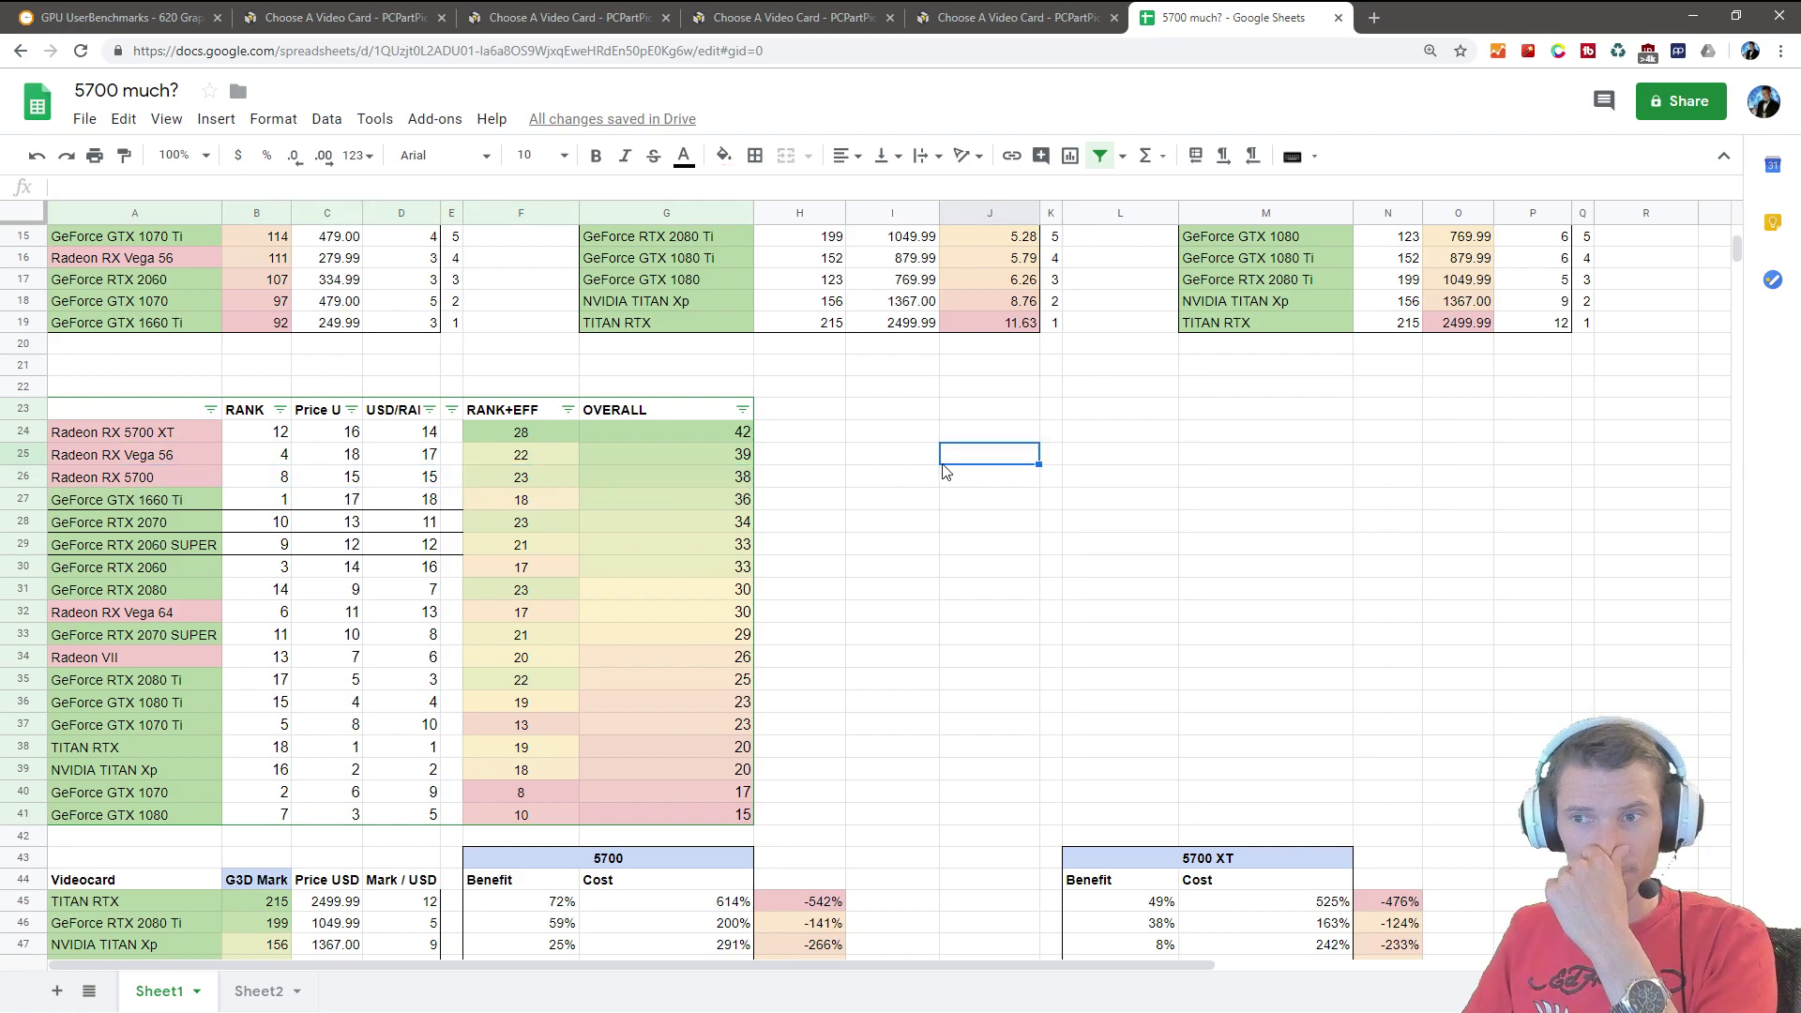
Step: Clear the borders from the GeForce RTX 2070 and RTX 2060 SUPER name and points cells in the combined table
left_click_drag(89, 527, 434, 548)
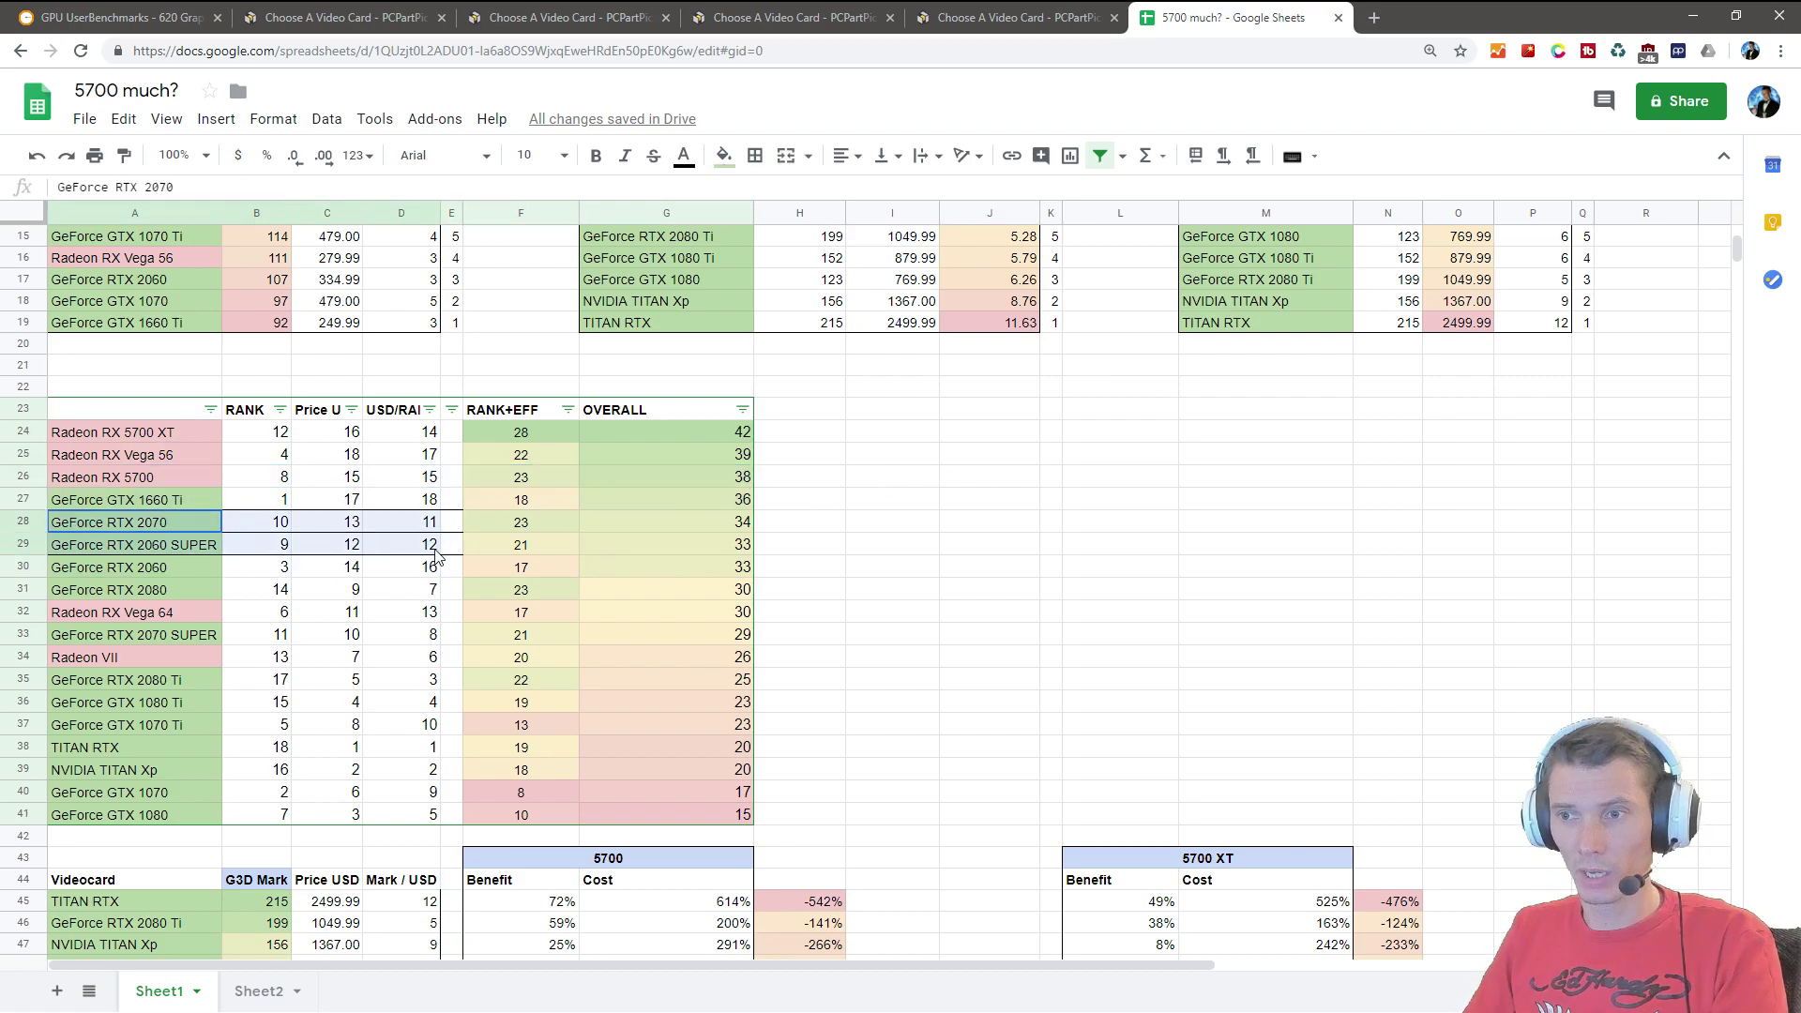
left_click(754, 156)
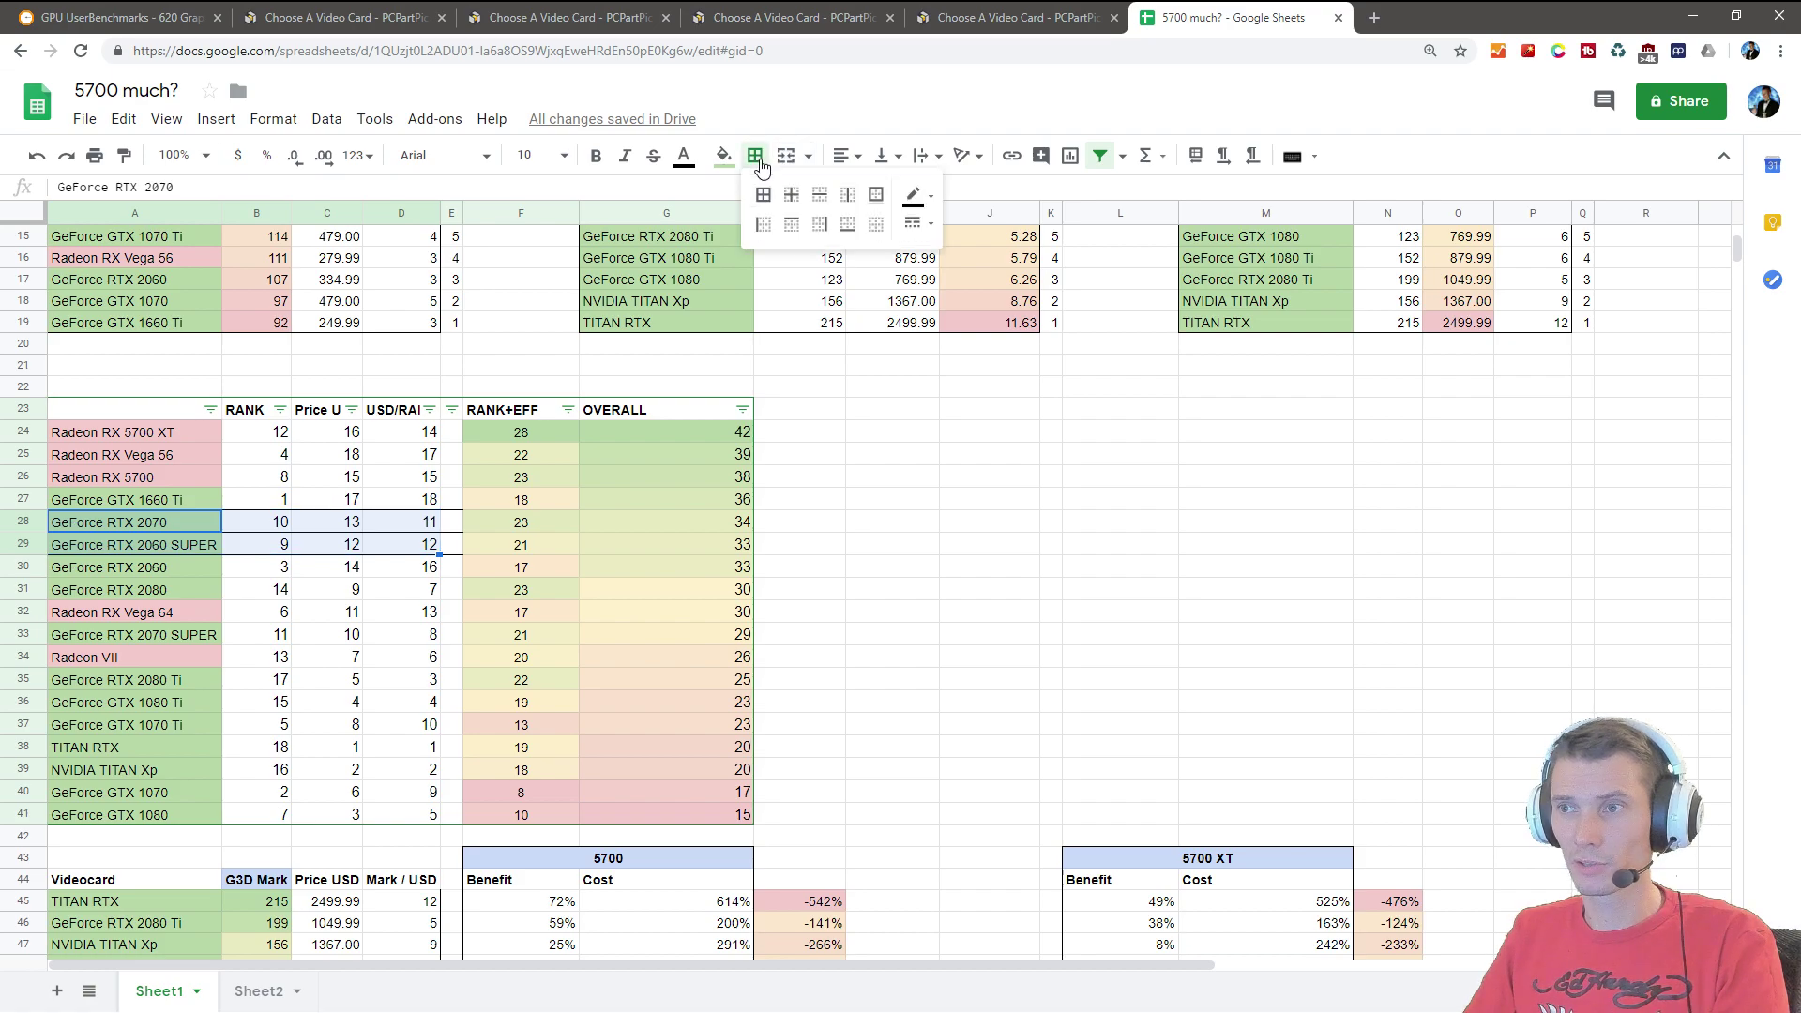
left_click(874, 230)
left_click(994, 593)
Step: Clear the leftover borders from cells E27:E31 beside the combined table's points
left_click_drag(451, 499, 459, 593)
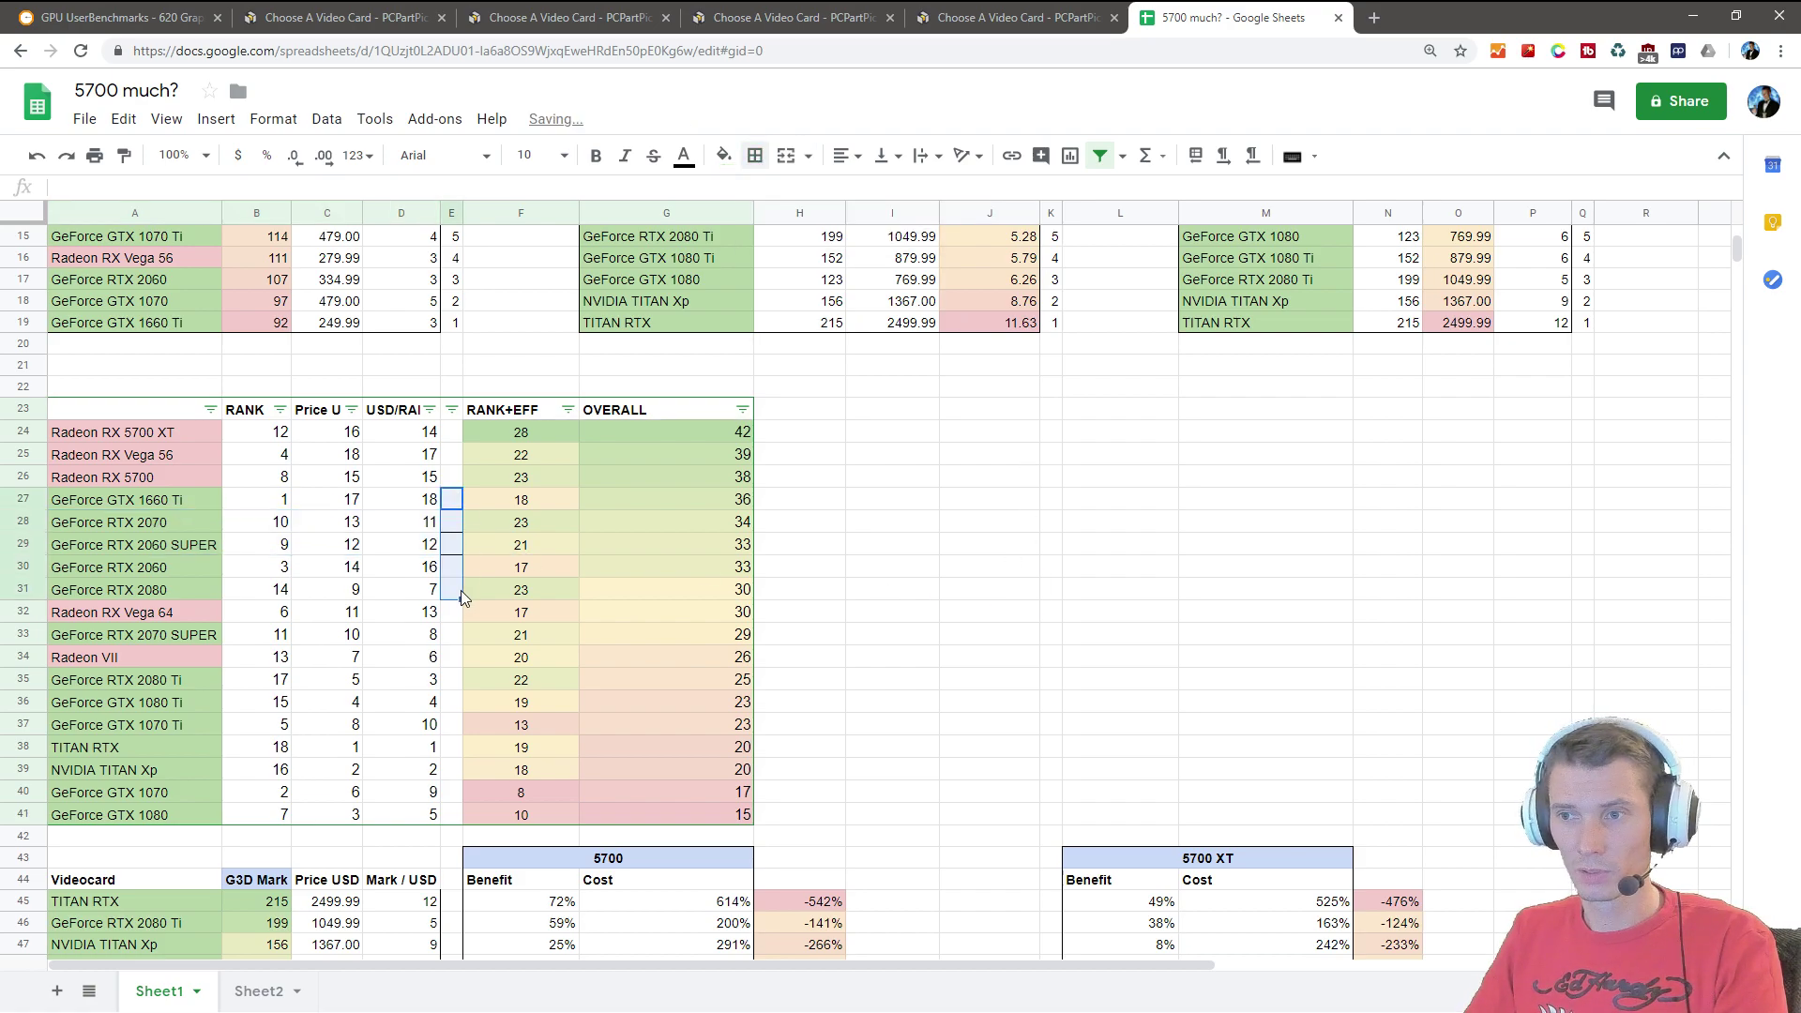
left_click(754, 155)
left_click(875, 223)
left_click(989, 544)
left_click(1013, 567)
Step: Locate the 5700 benefit and cost comparison and its Radeon RX 5700 baseline row
scroll(1013, 565, "down", 3)
scroll(1010, 563, "down", 3)
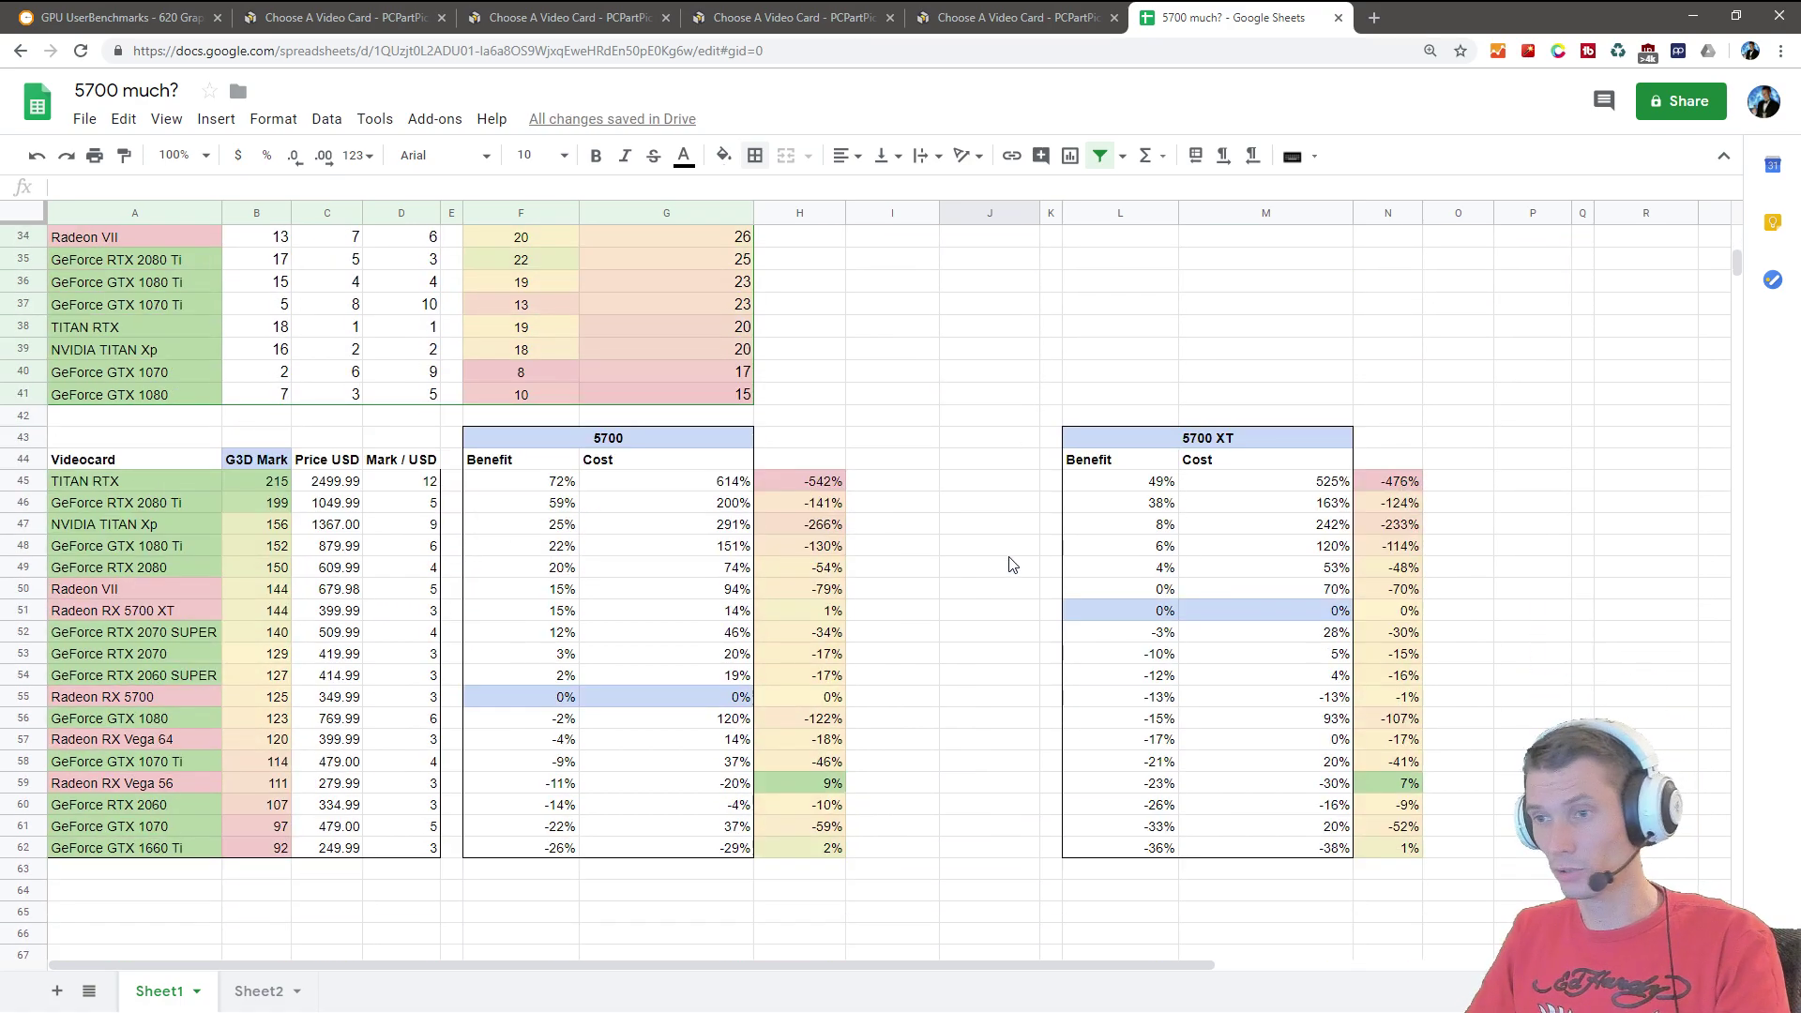
left_click(968, 613)
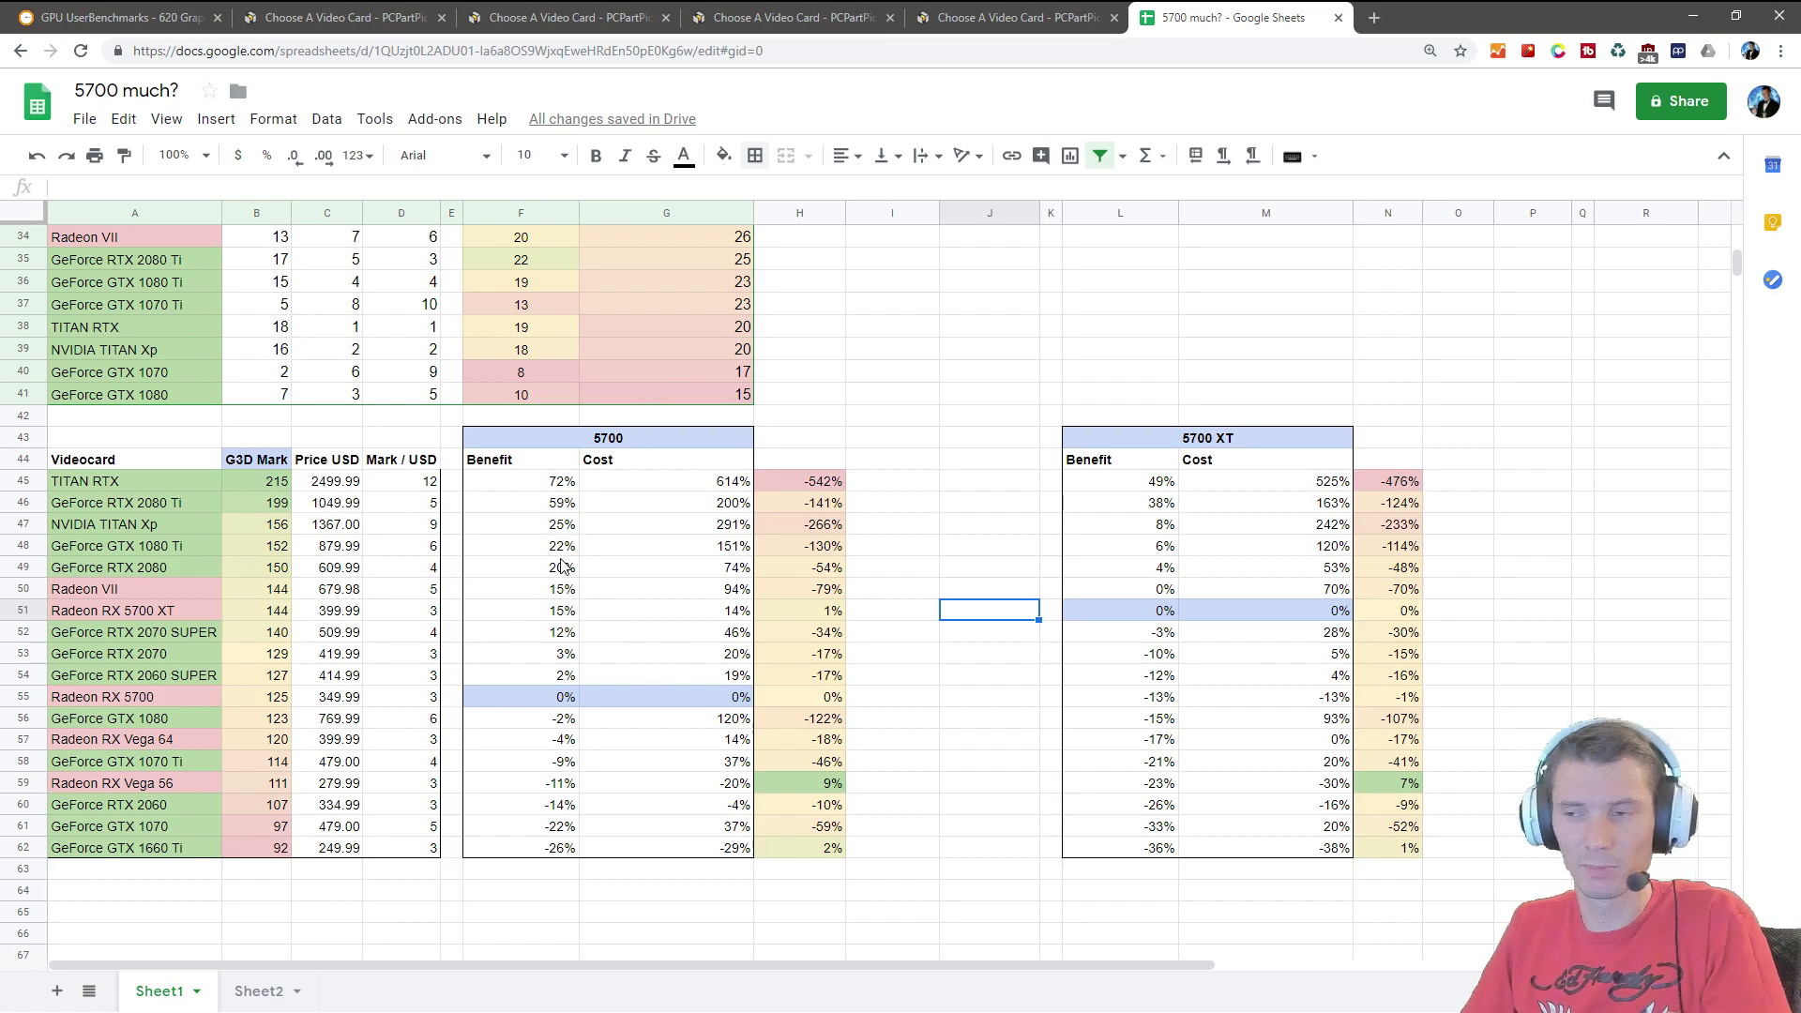
left_click(599, 440)
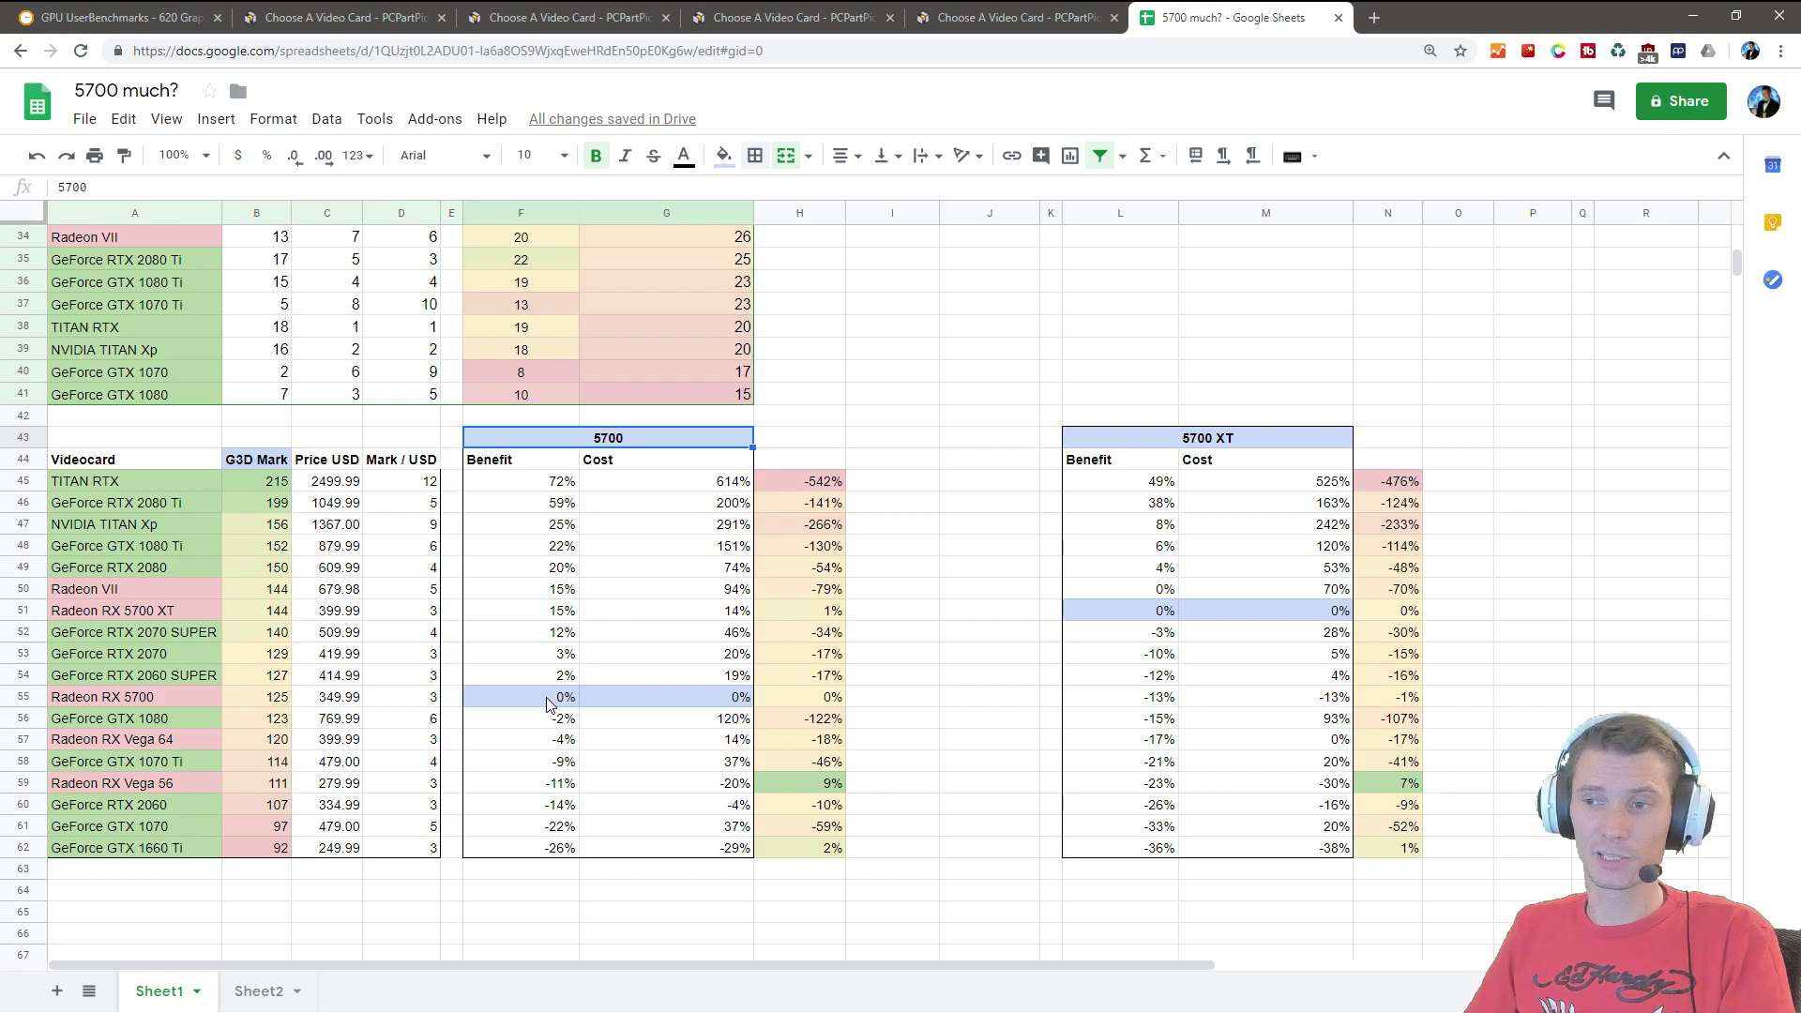
left_click_drag(176, 695, 676, 697)
key("ctrl+c")
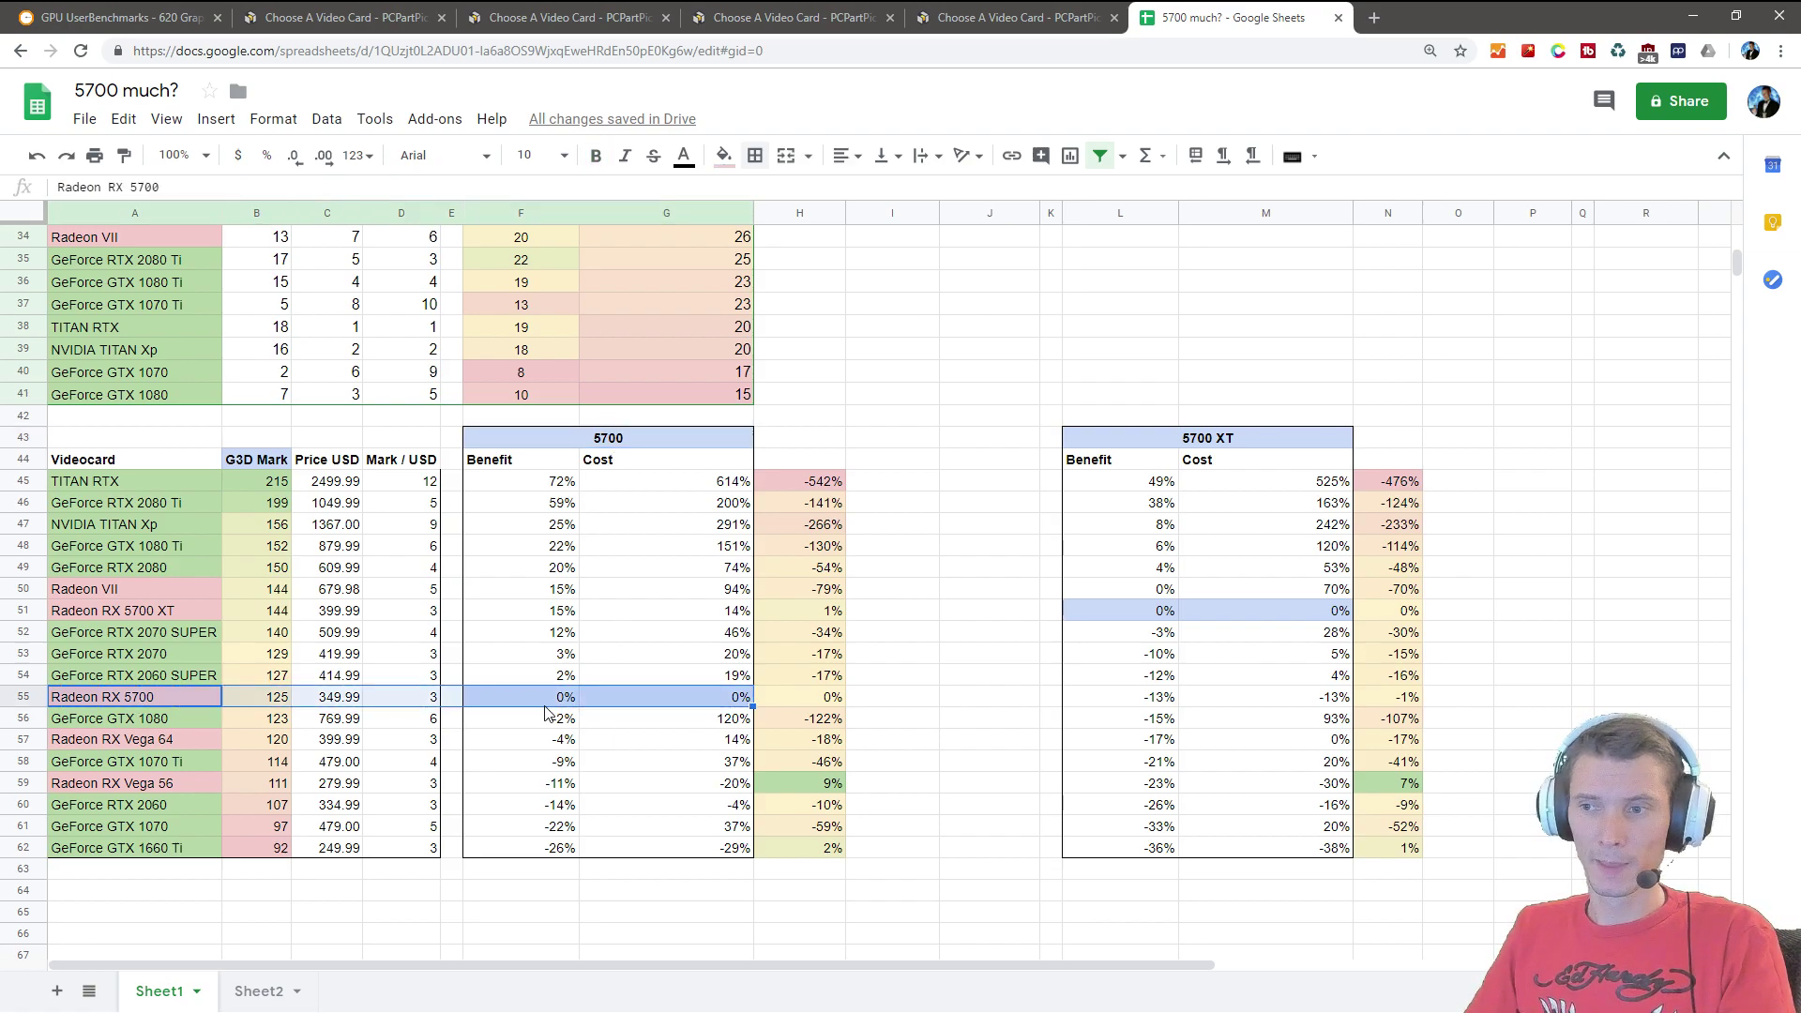
Step: Inspect the Benefit formula in the Radeon RX 5700 row of the 5700 comparison
left_click(514, 460)
left_click(539, 675)
key("Down")
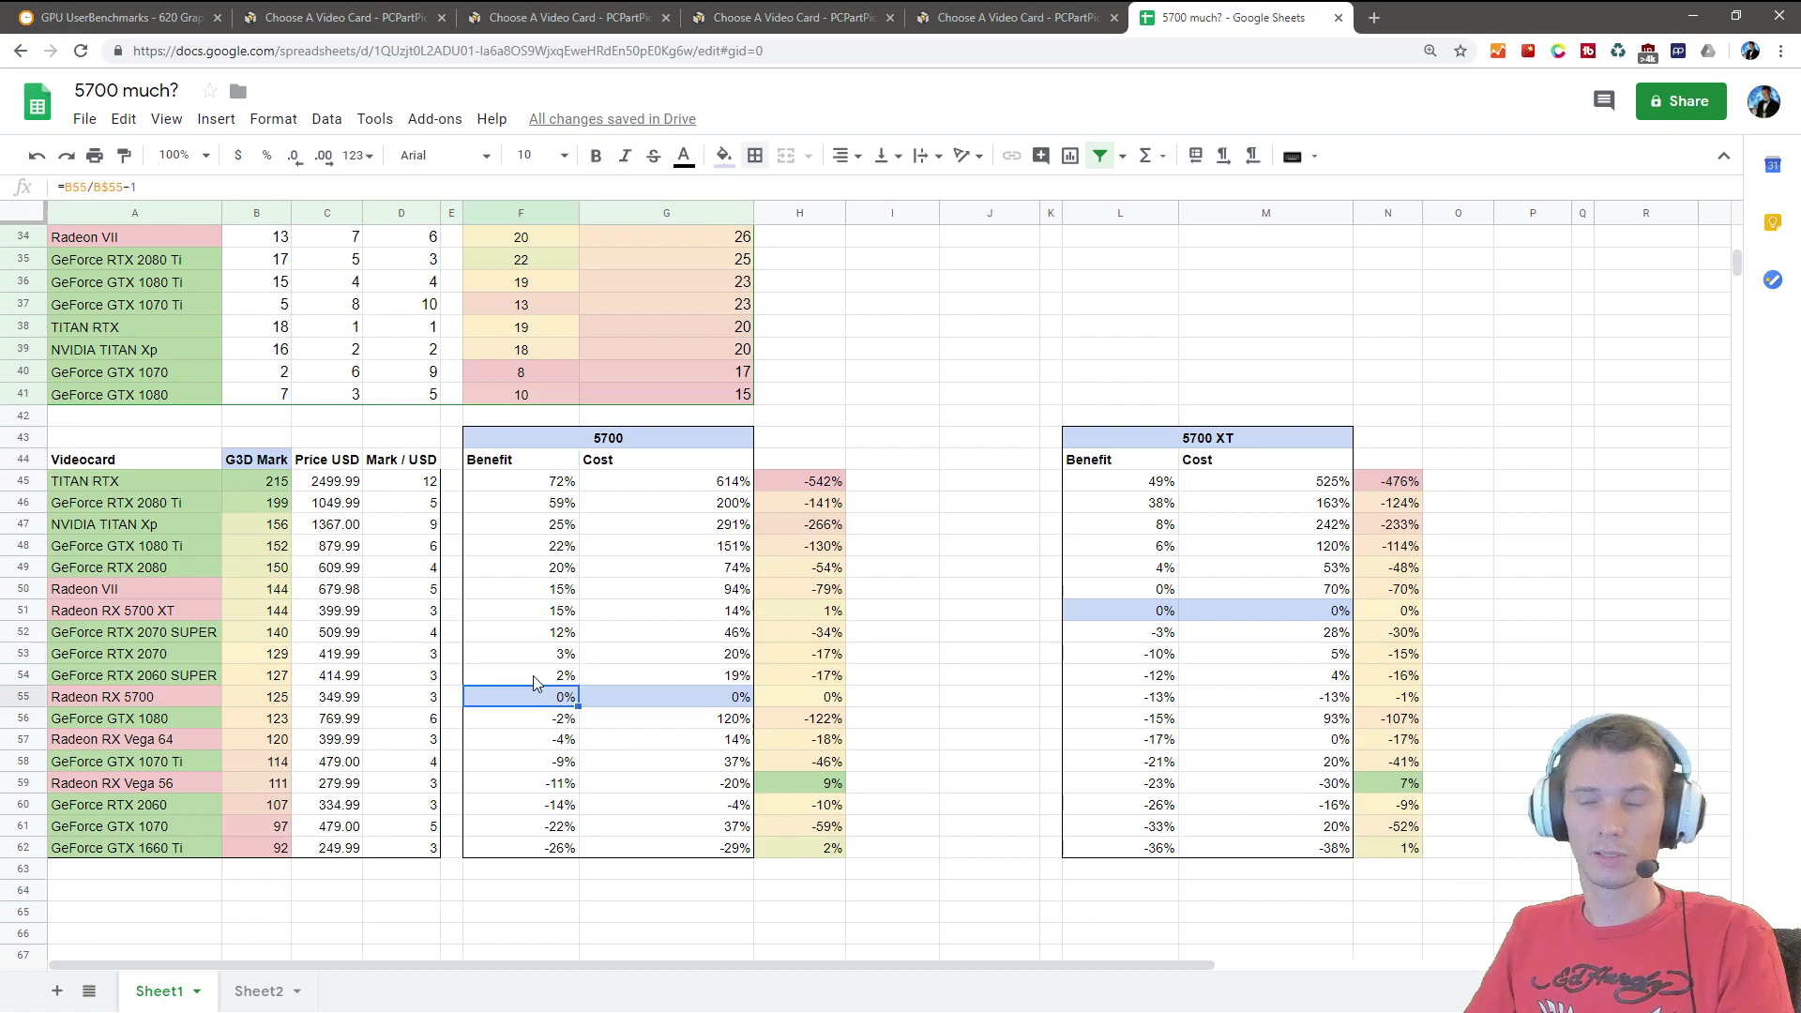
left_click(554, 659)
left_click(525, 689)
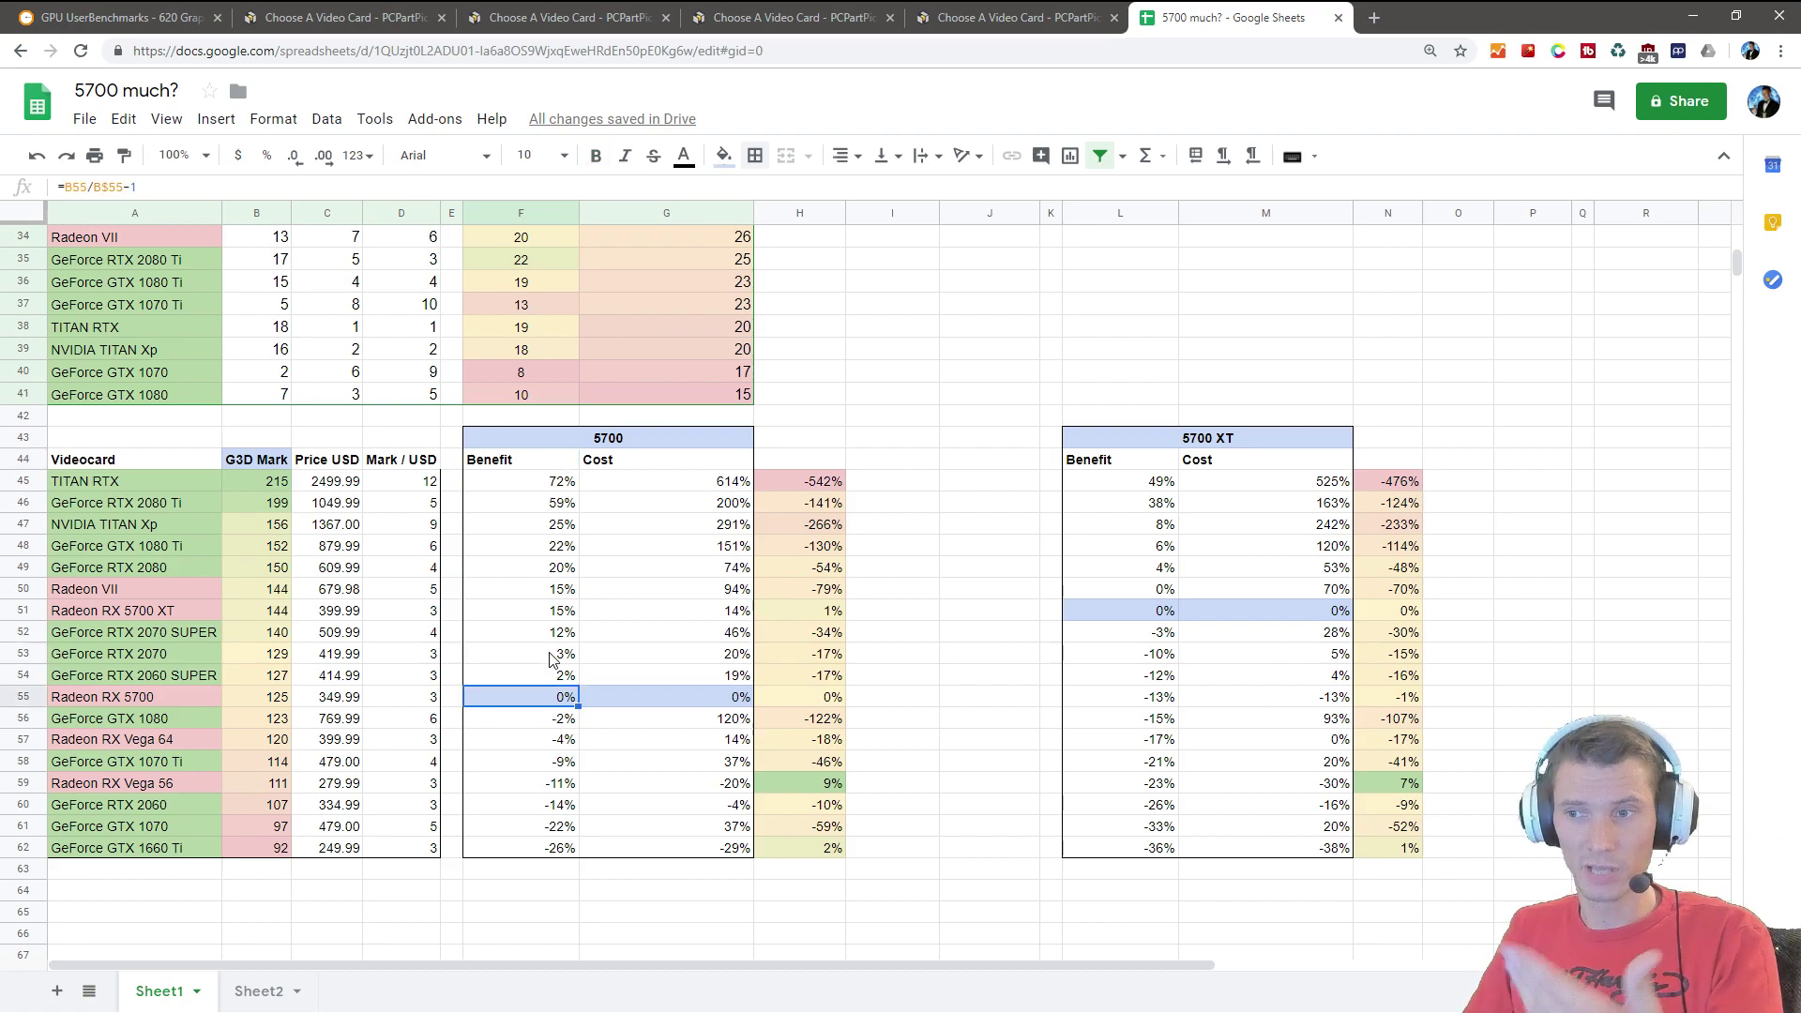
Step: Examine the GeForce RTX 2070's Benefit and Cost percentages in the 5700 comparison
left_click(555, 677)
left_click(555, 654)
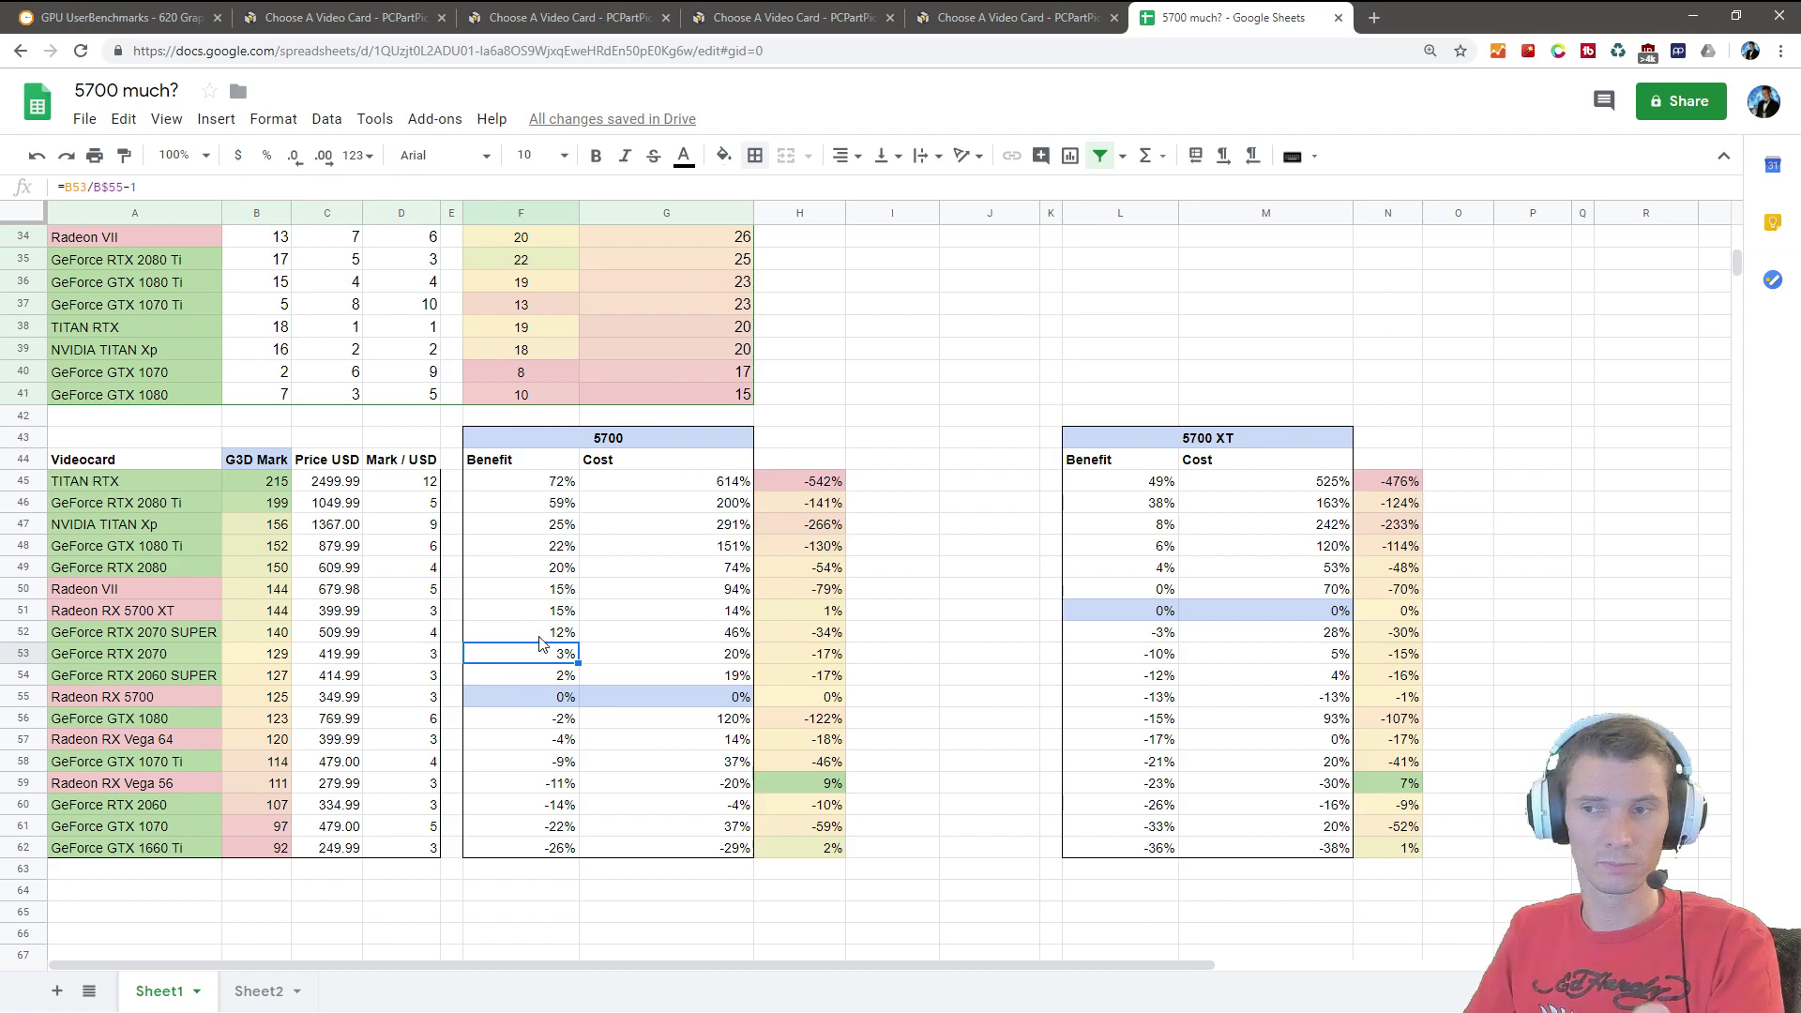
left_click(720, 656)
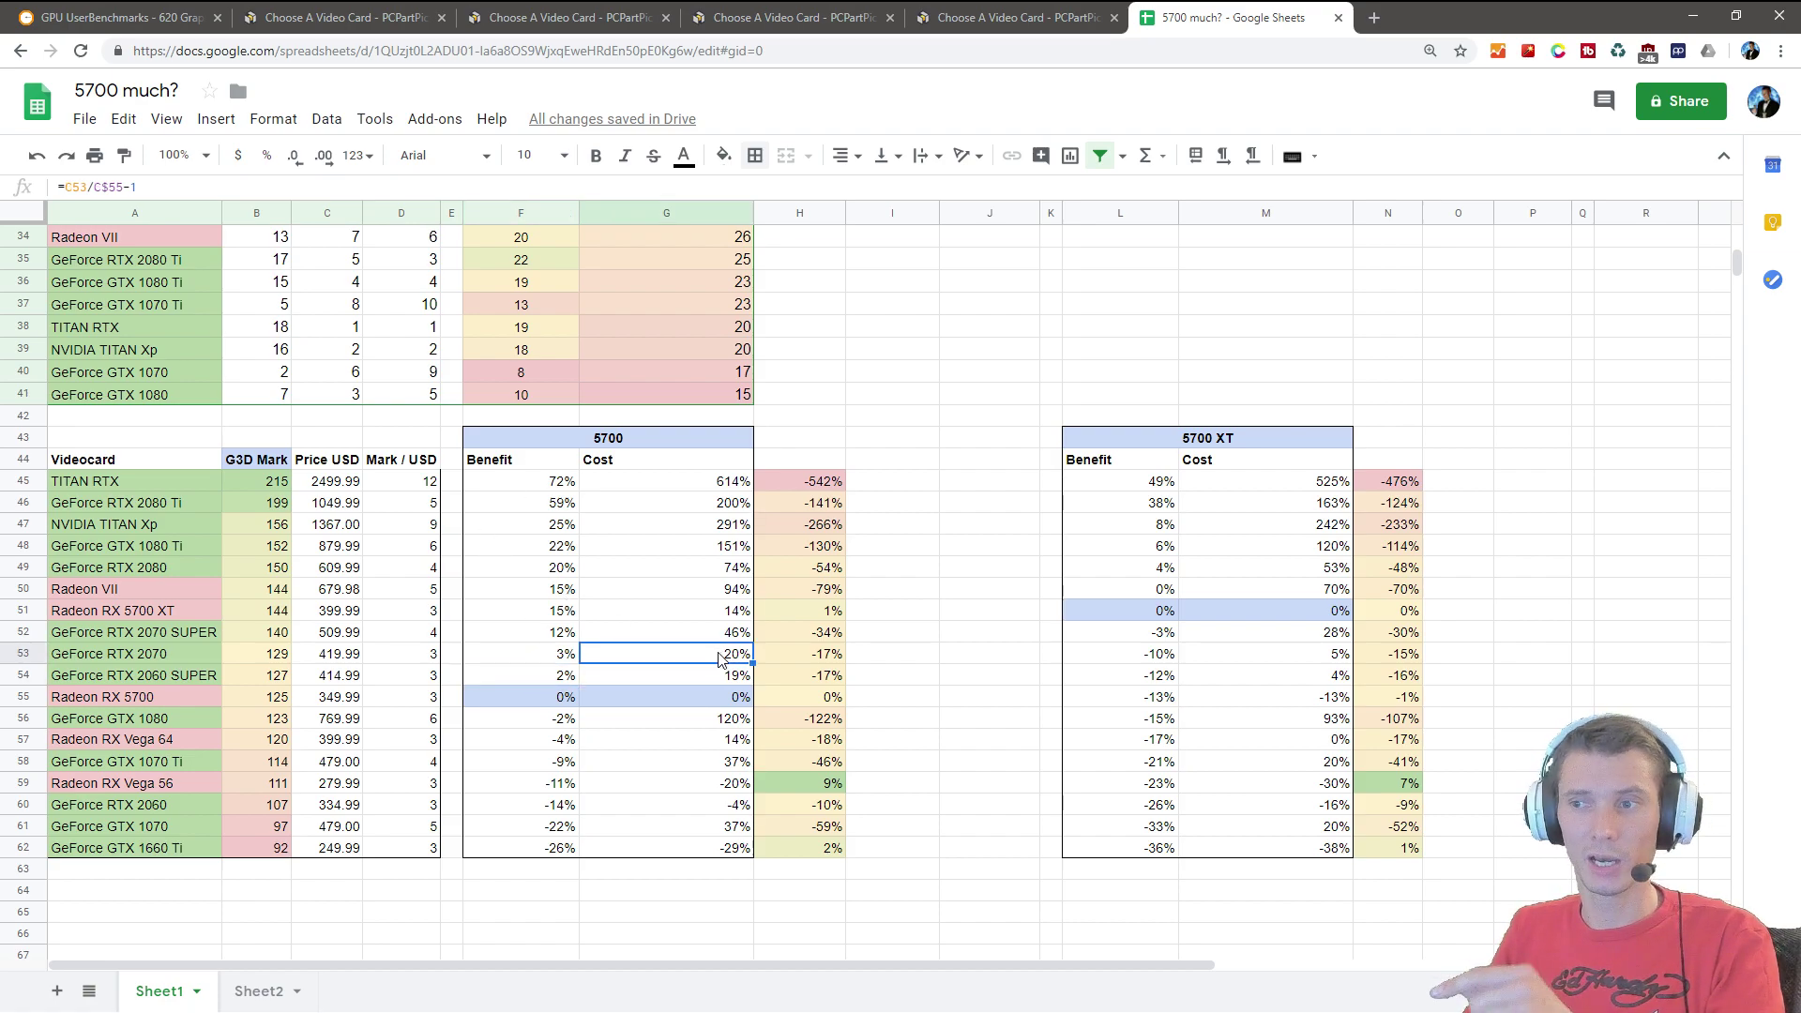
Step: Compare the GeForce RTX 2060 SUPER's Benefit and Cost percentages with the Radeon RX 5700 row
left_click_drag(150, 696, 559, 710)
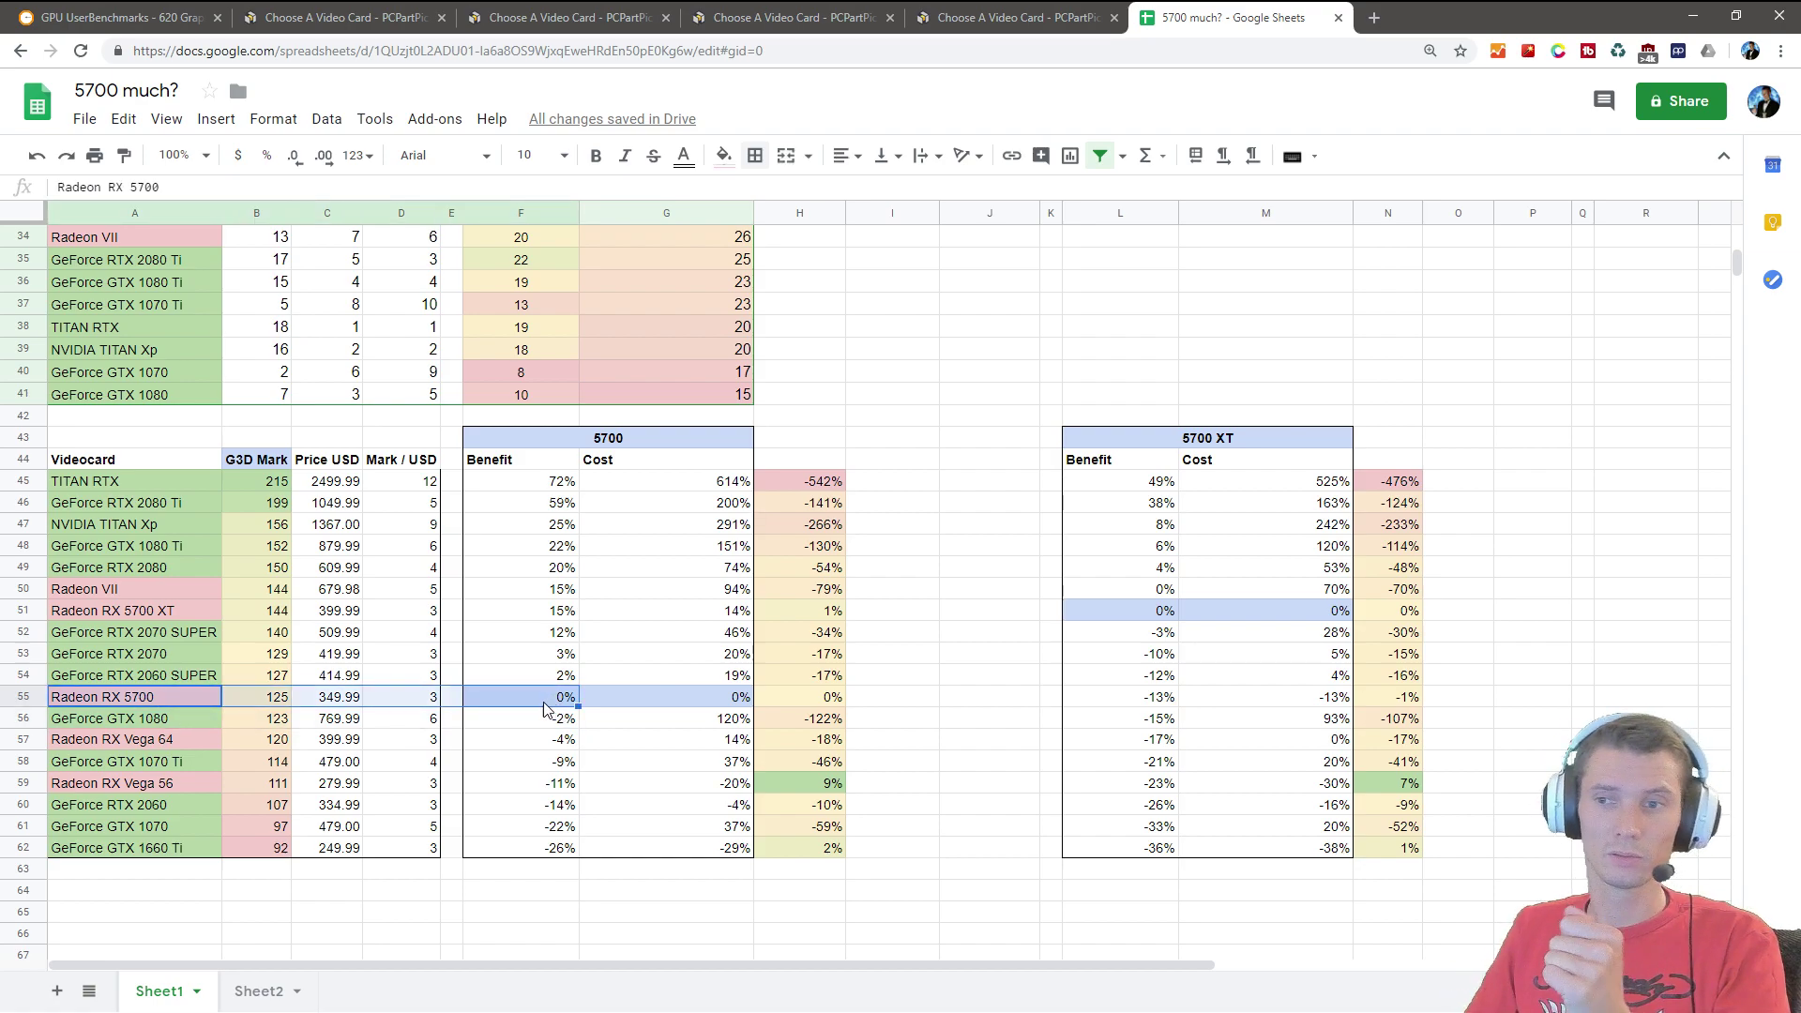
left_click(177, 675)
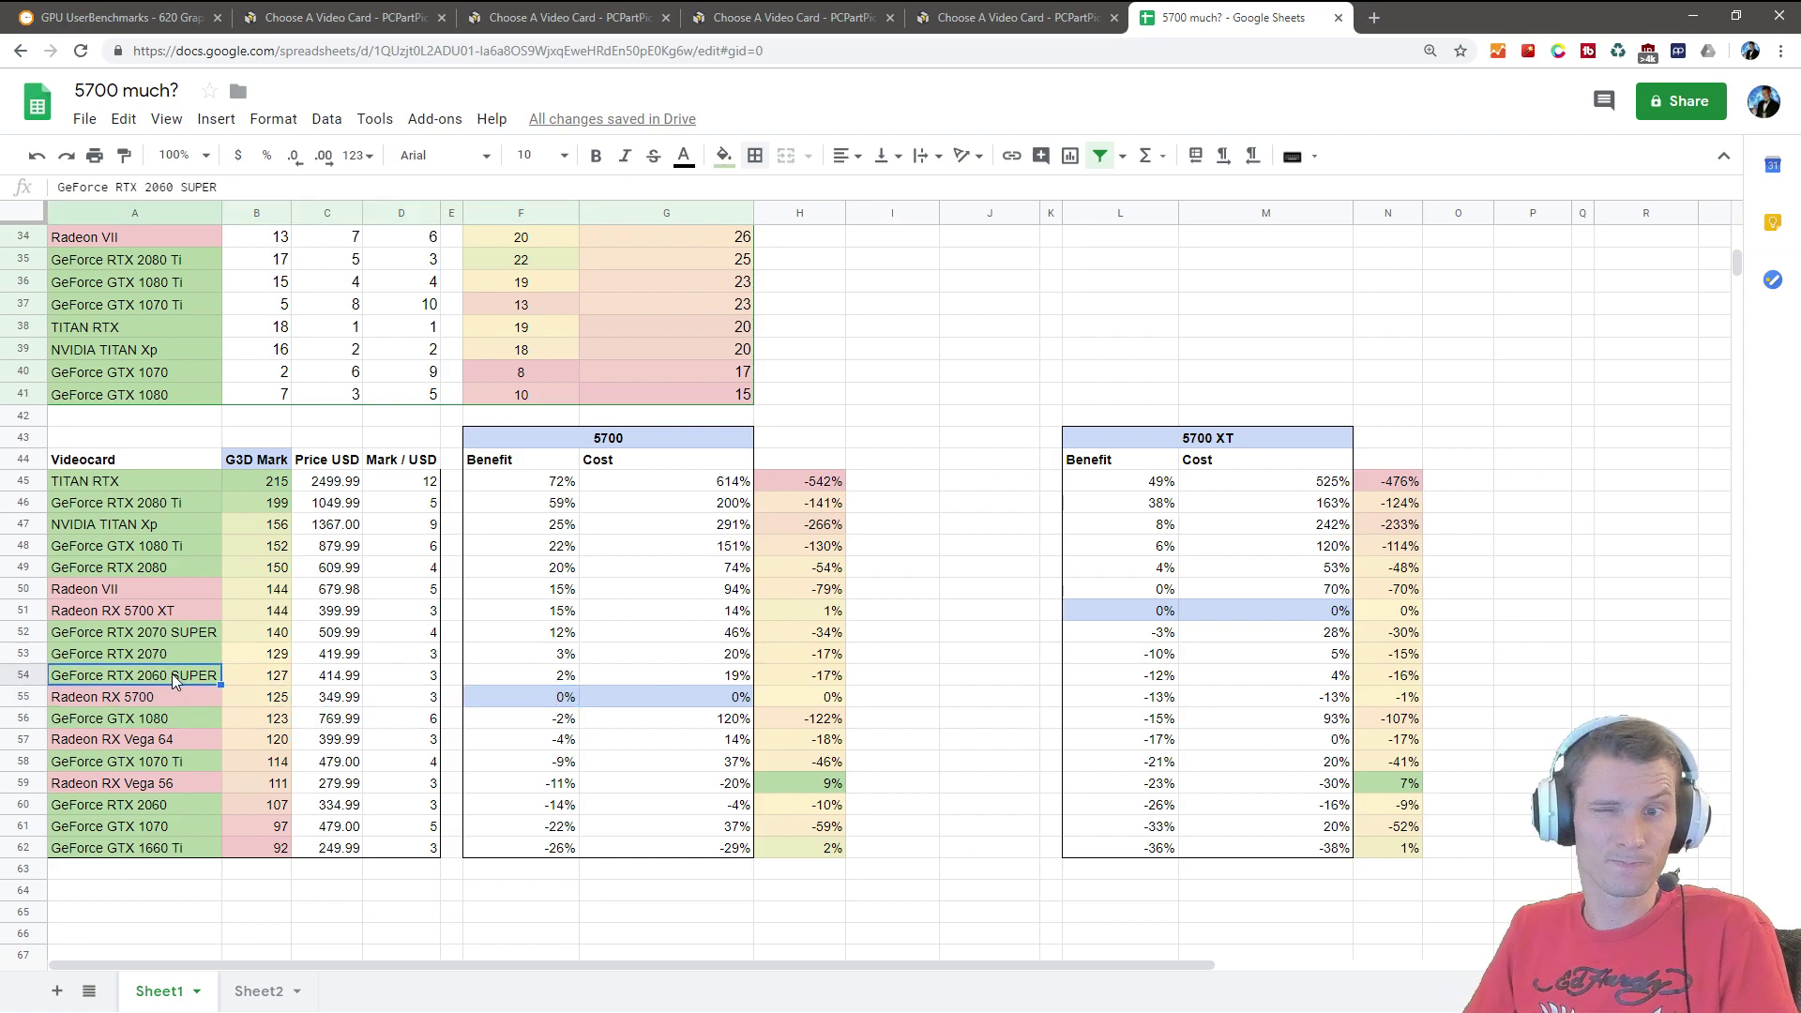
left_click(549, 677)
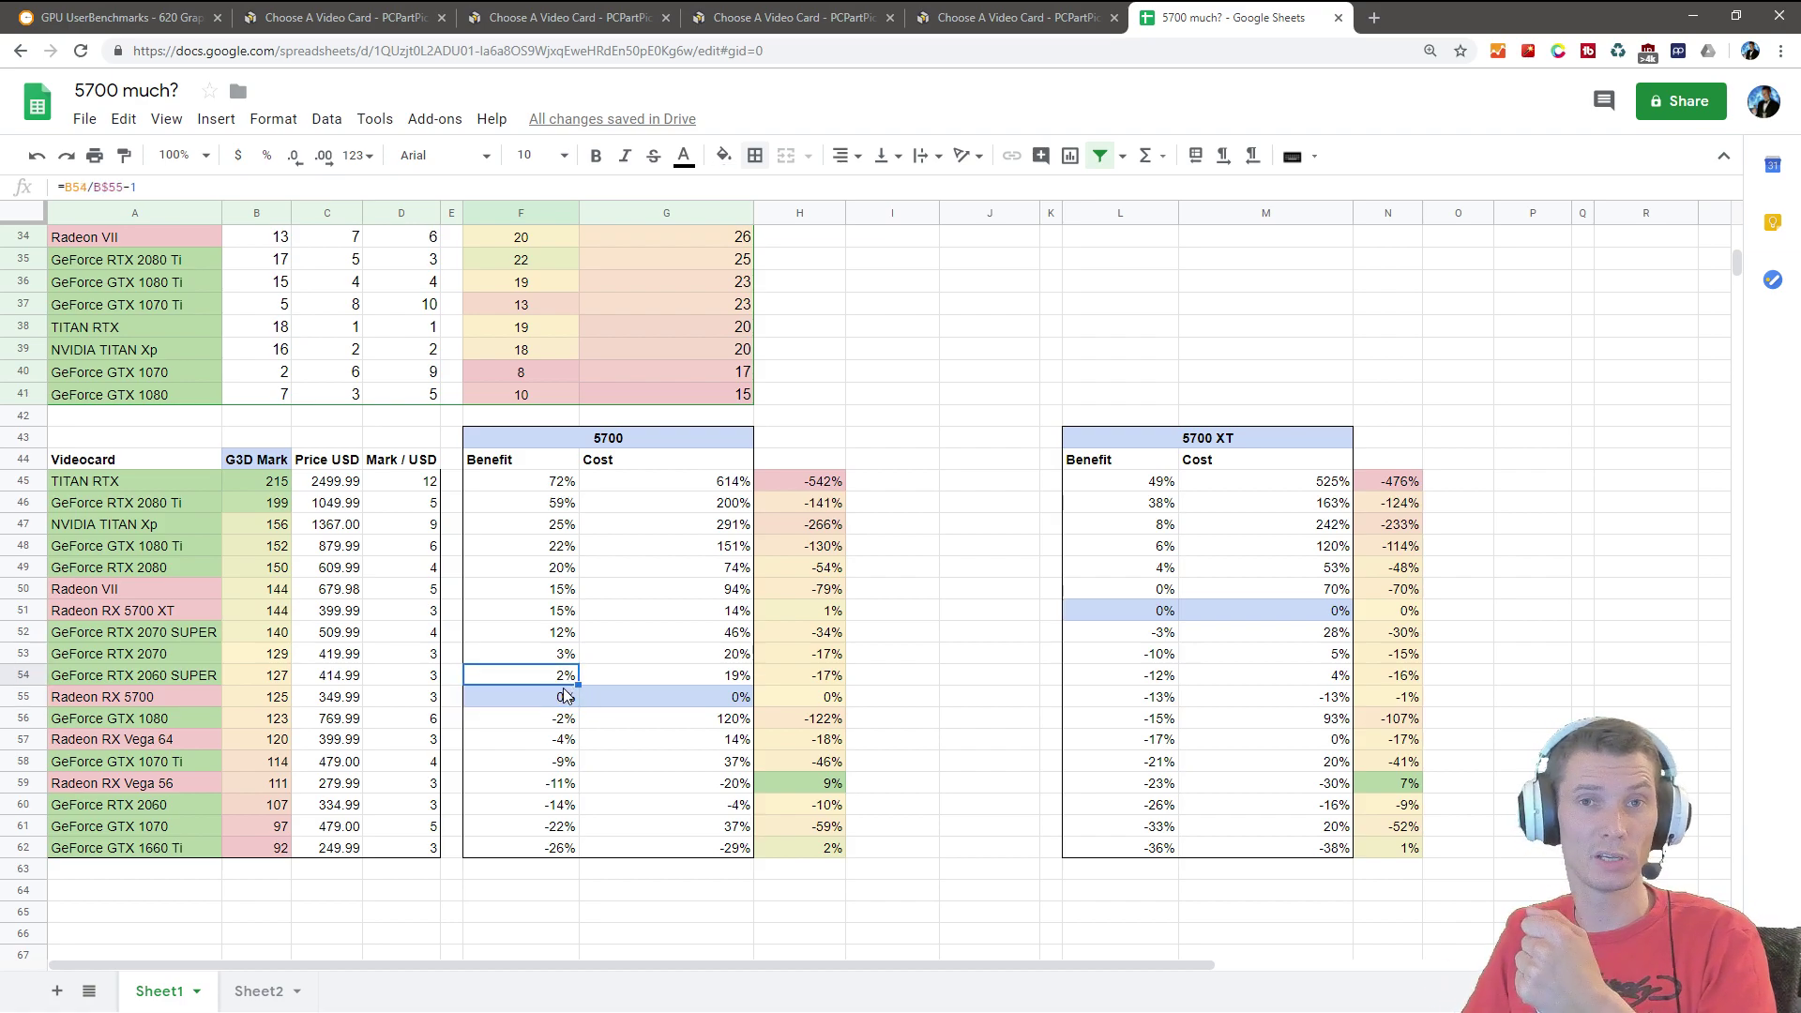
left_click(662, 679)
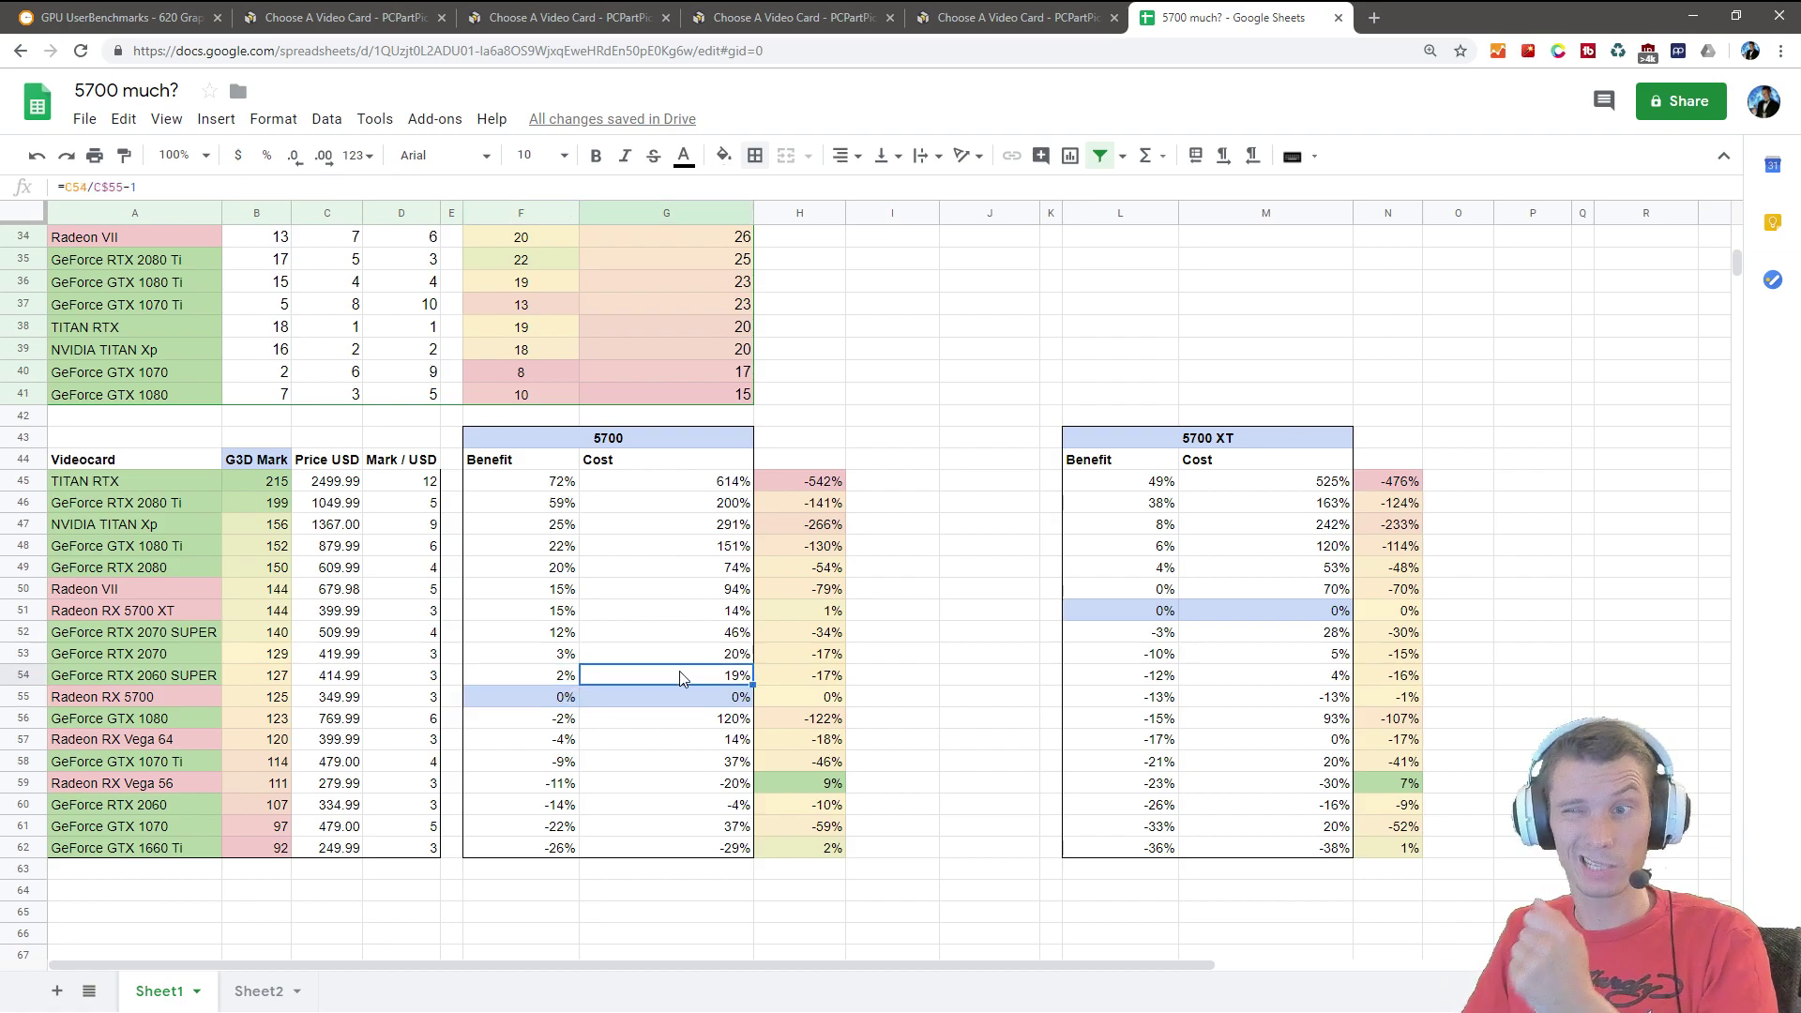
Step: Compare the GeForce RTX 2080's Benefit and Cost percentages with the Radeon RX 5700 baseline in the 5700 comparison
left_click(574, 699)
left_click(560, 574)
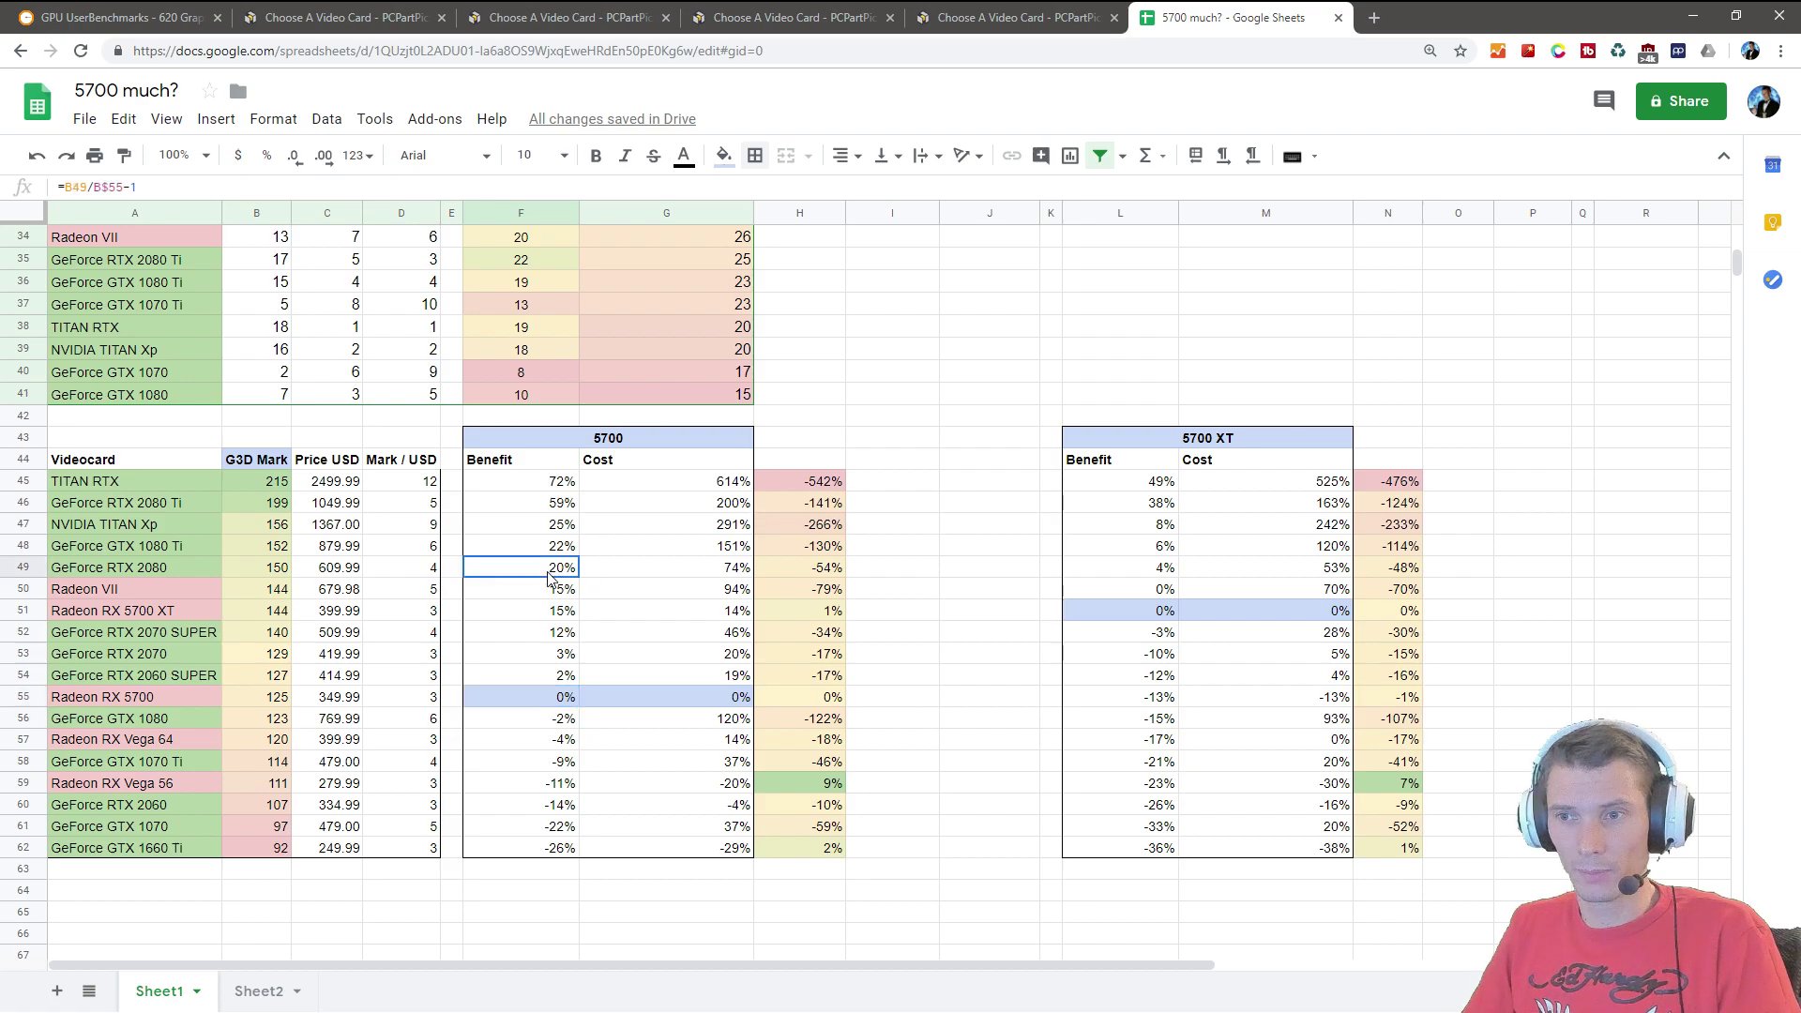
key("Home")
left_click(537, 578)
left_click(543, 698)
left_click(567, 580)
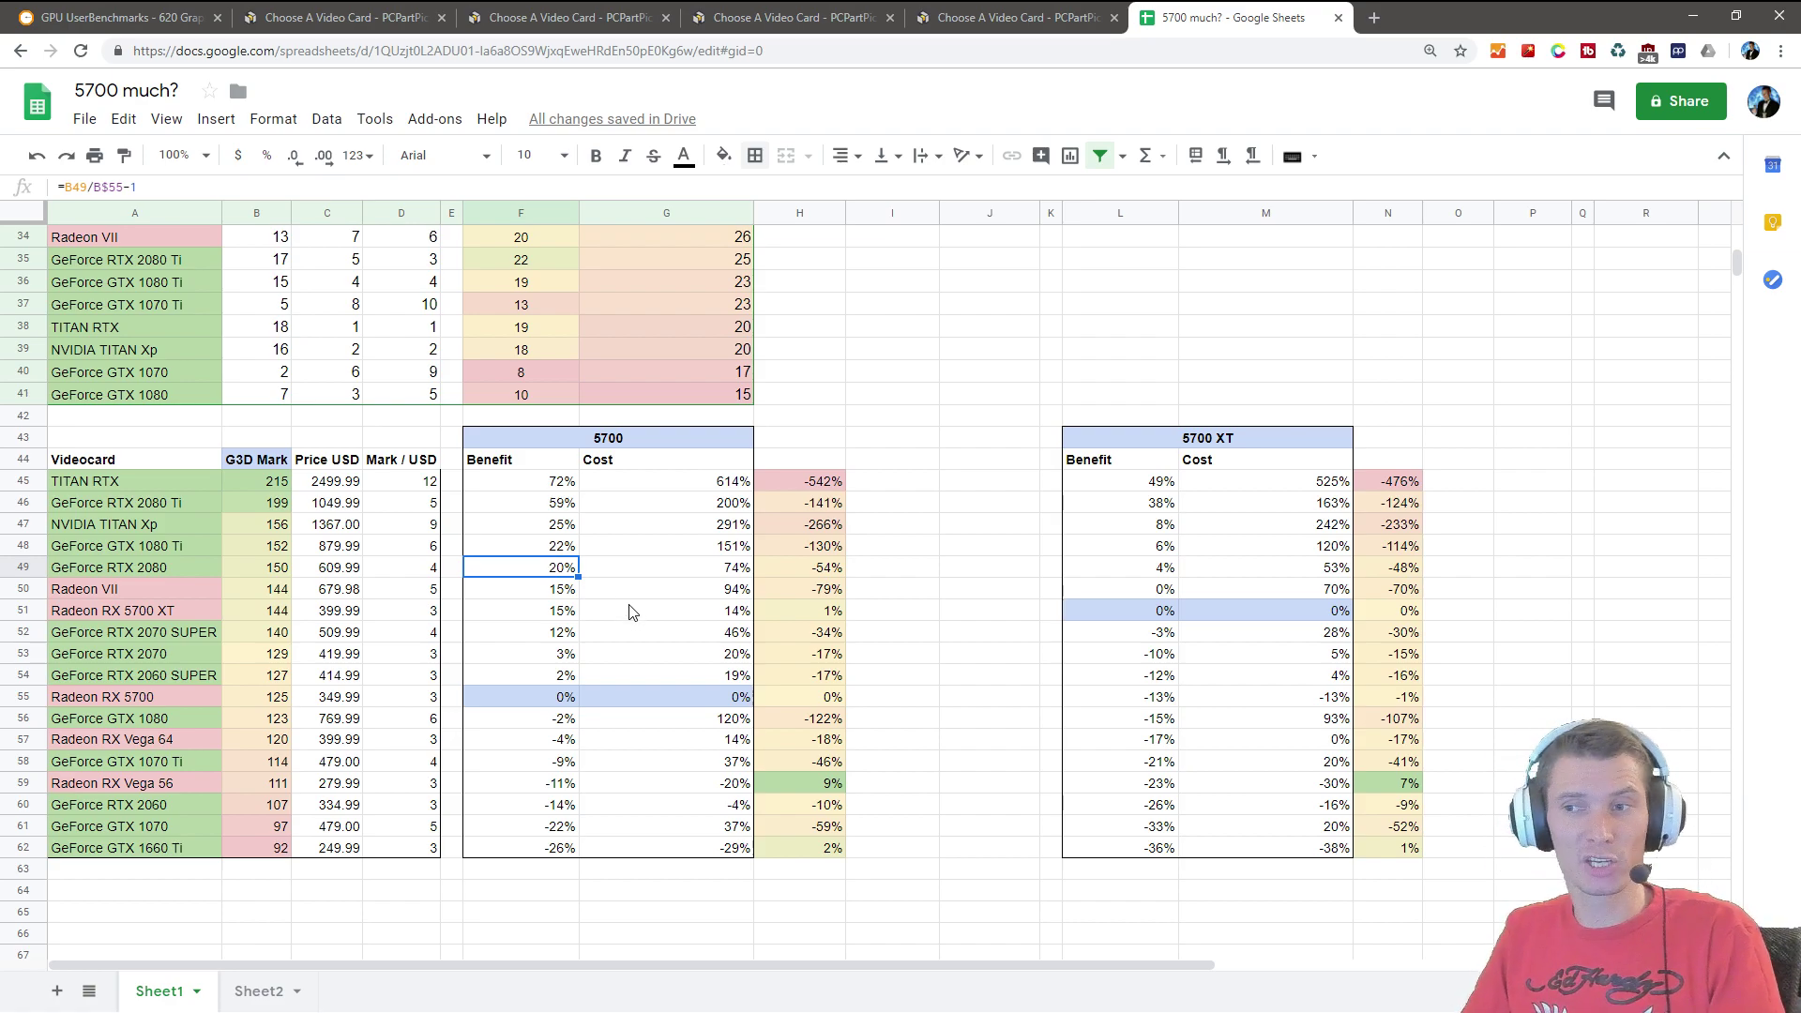
left_click(708, 572)
key("Left")
key("Right")
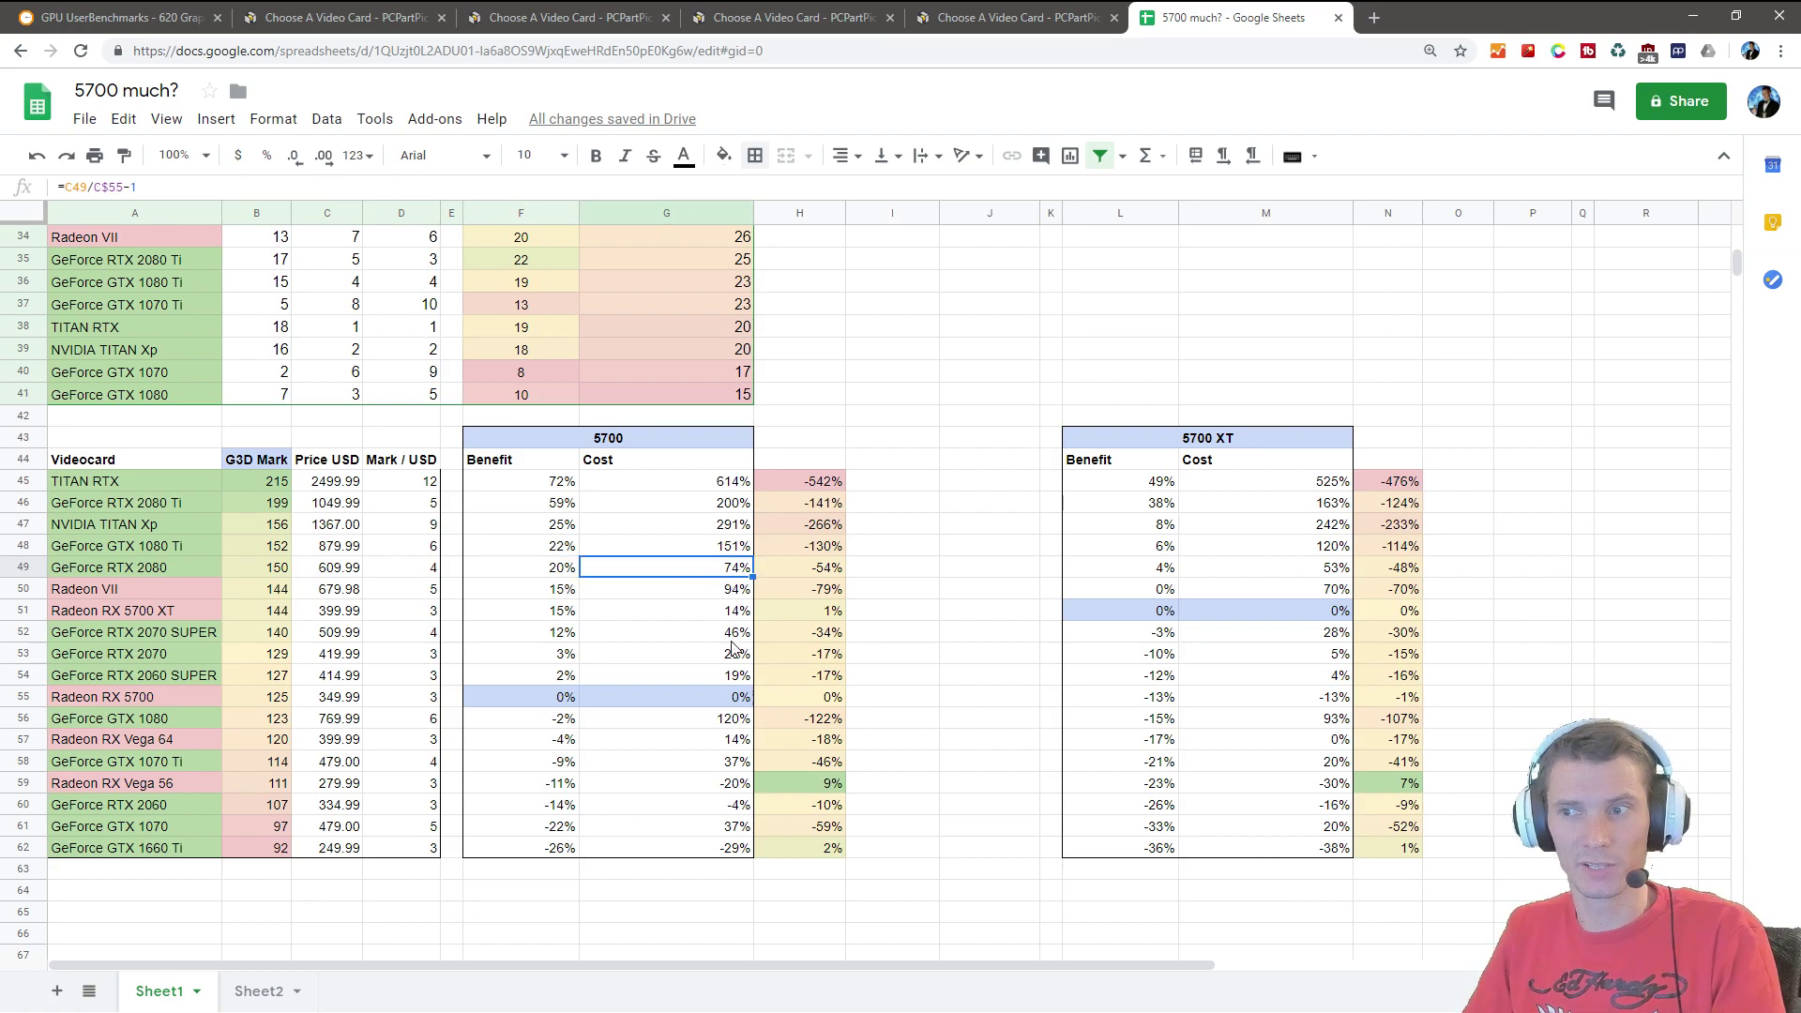
Step: Examine the benefit-minus-cost column beside the 5700 comparison, using the TITAN RTX row as the example
left_click_drag(830, 488, 826, 844)
left_click(892, 647)
left_click(824, 491)
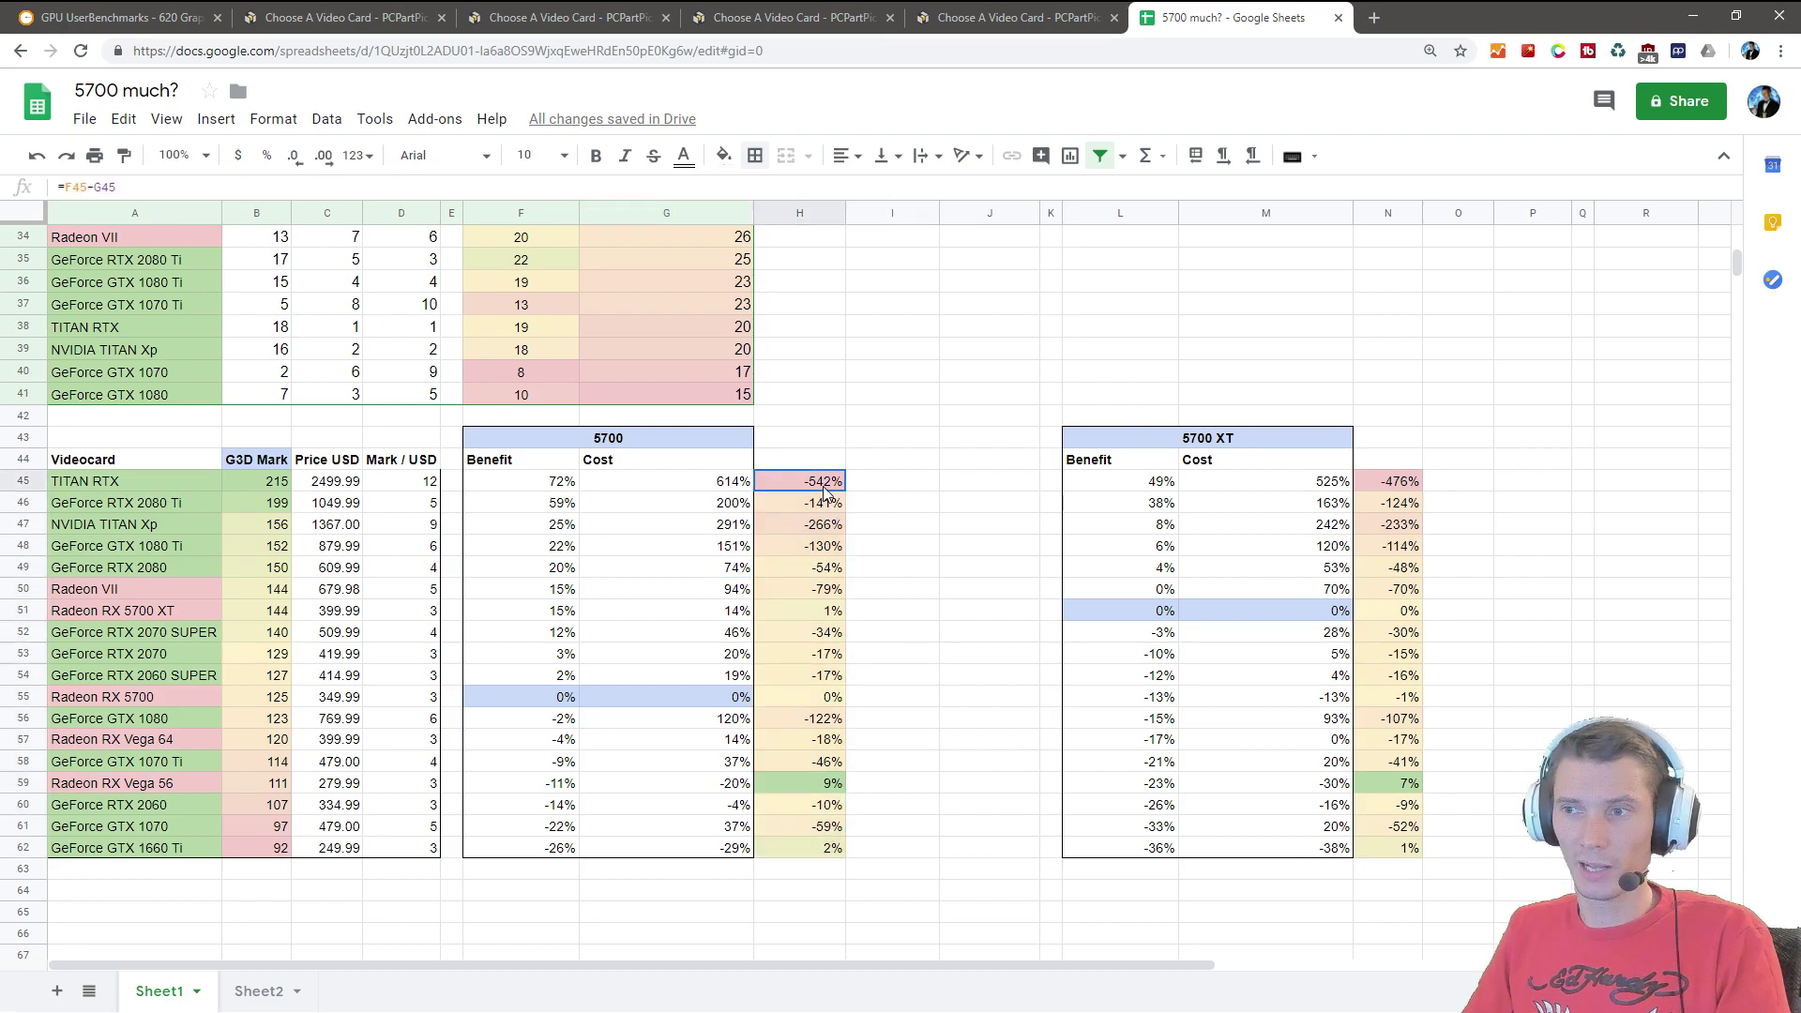
left_click(732, 484)
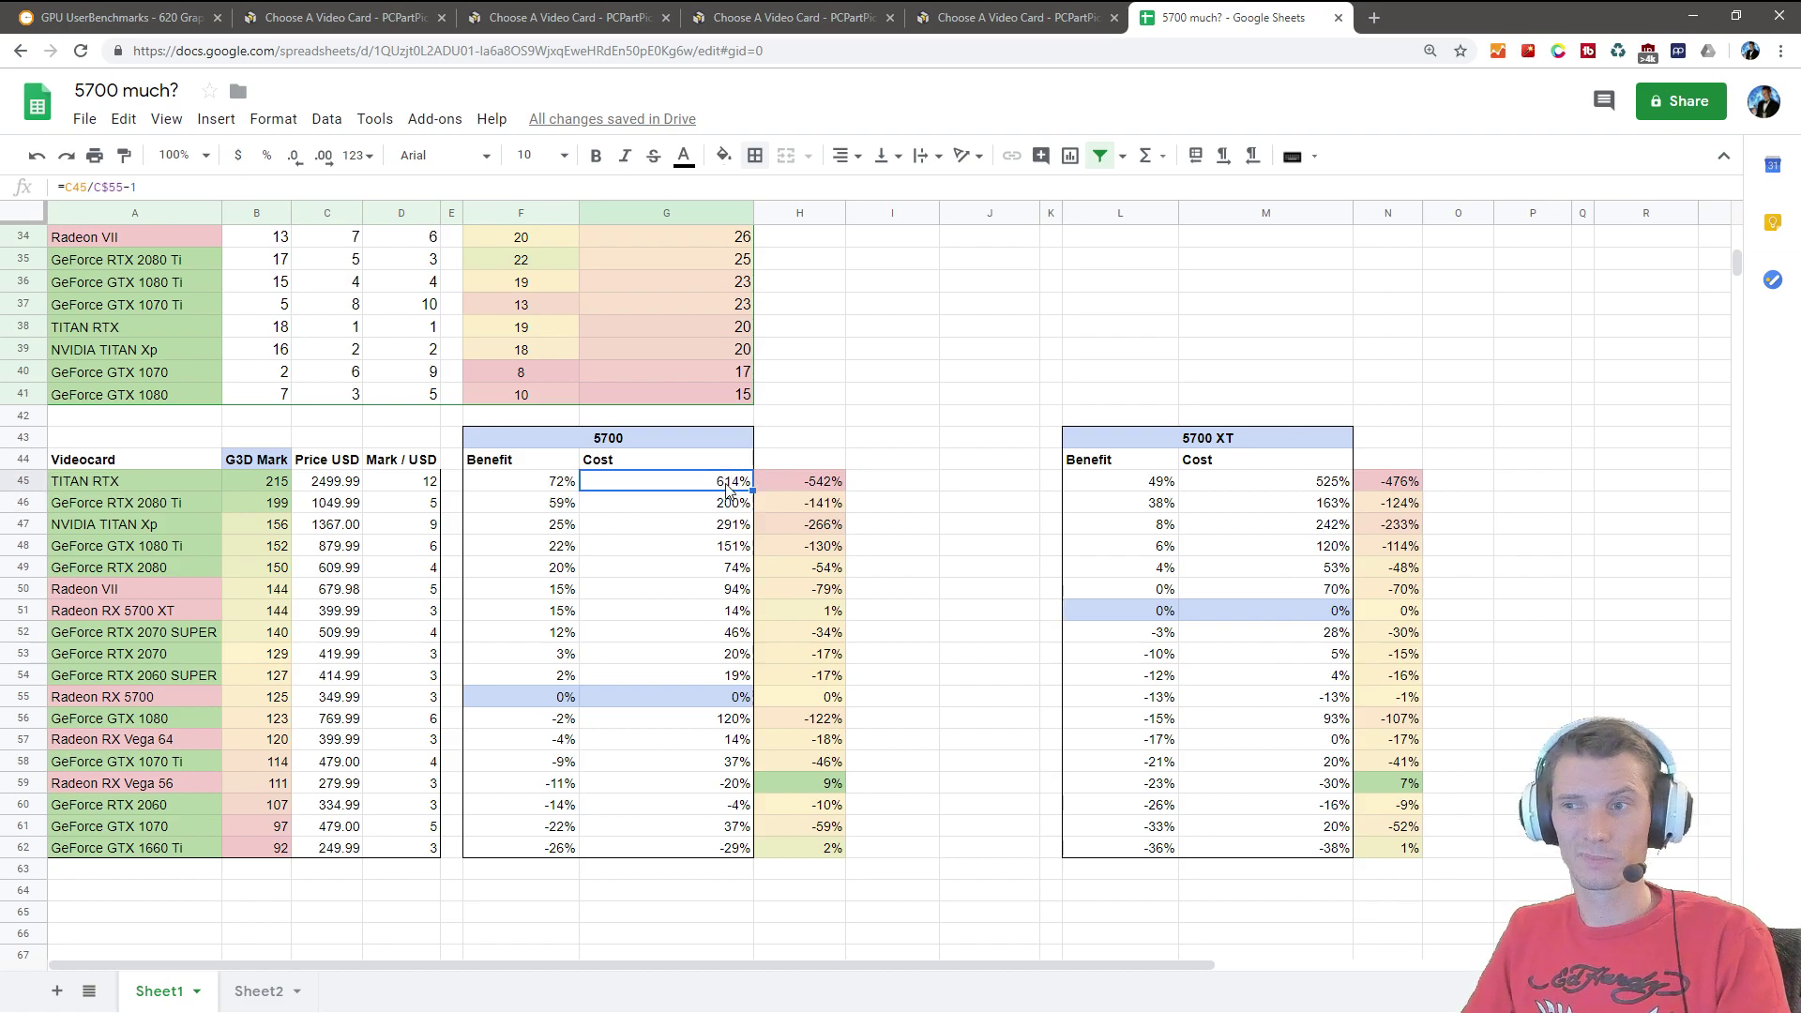
left_click(548, 483)
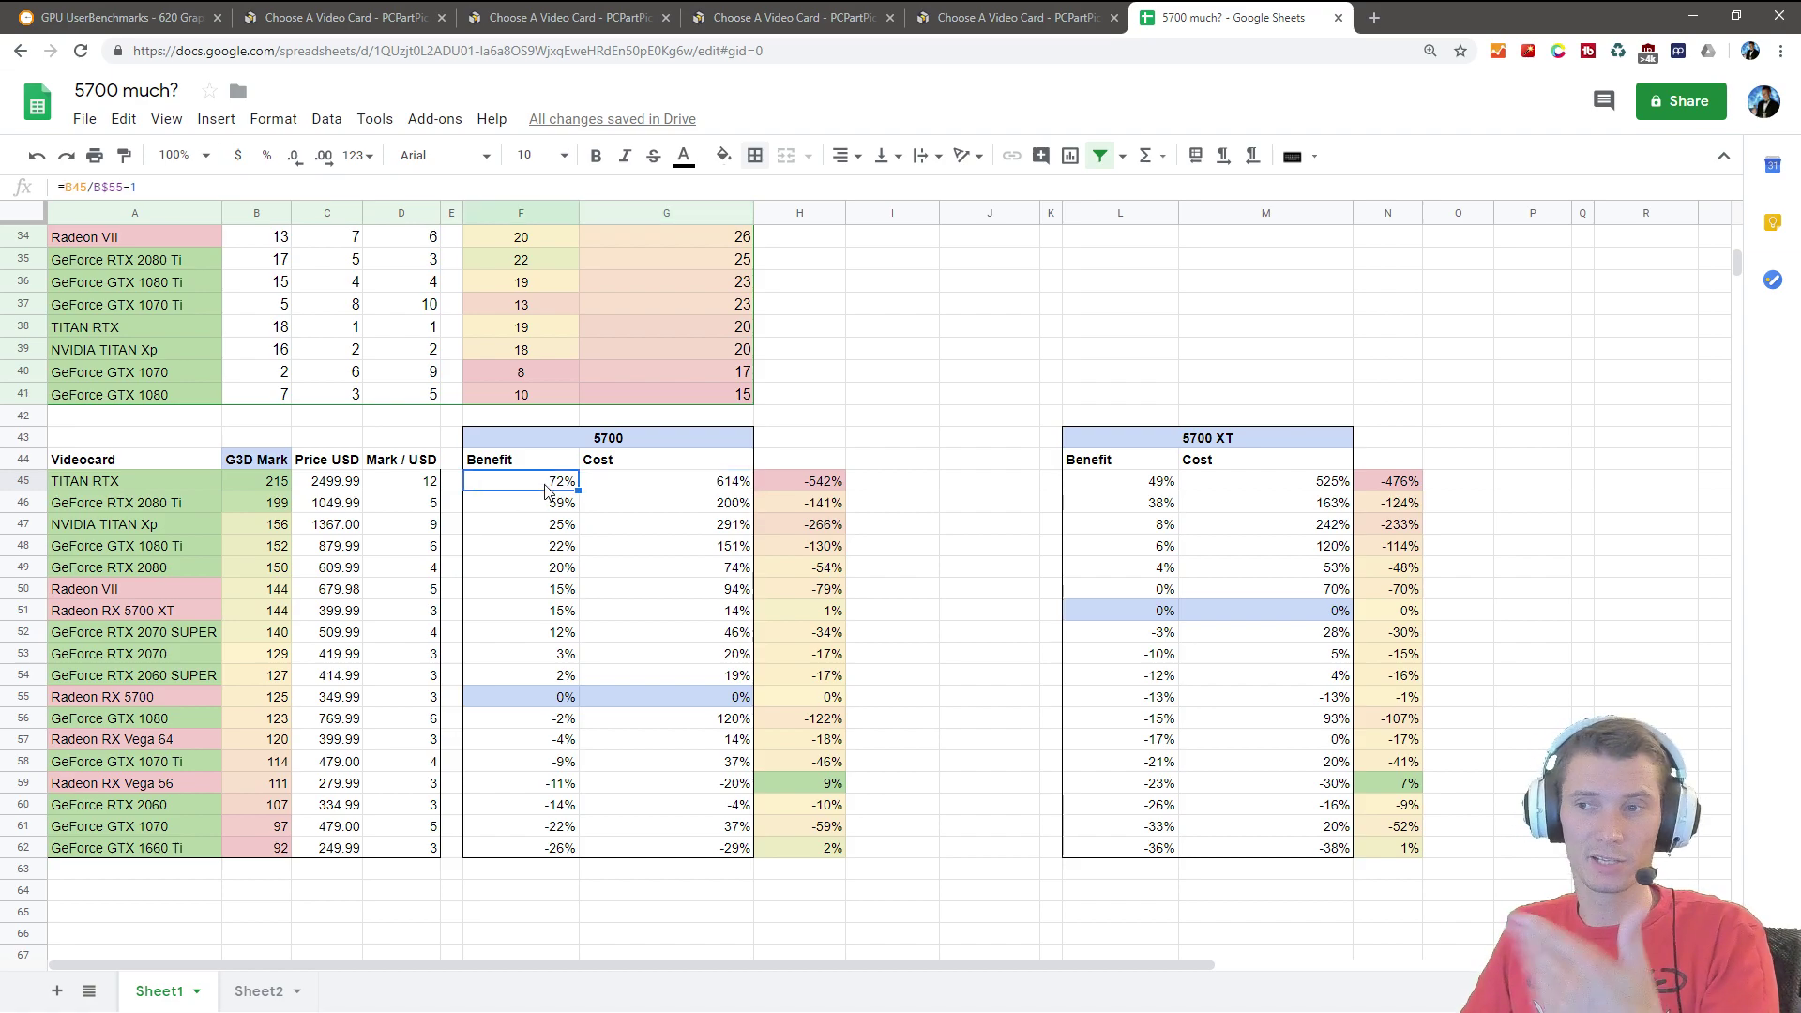
left_click(814, 484)
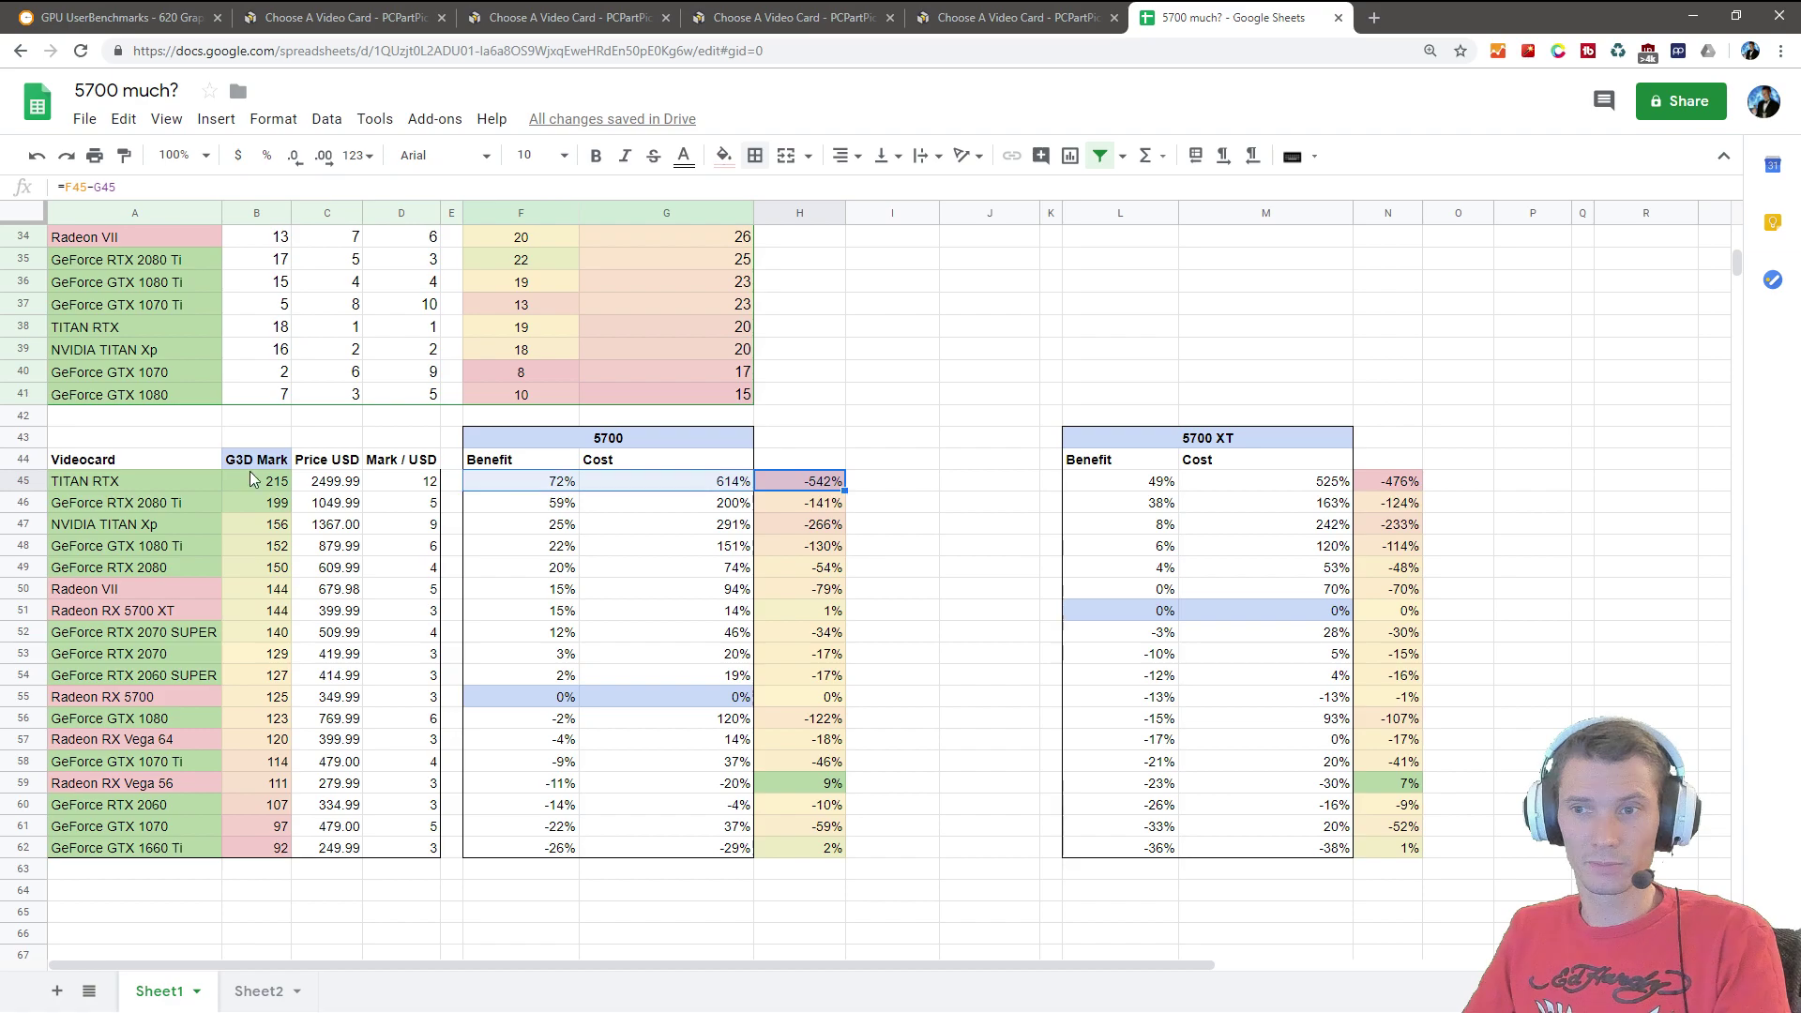
left_click_drag(106, 482, 779, 489)
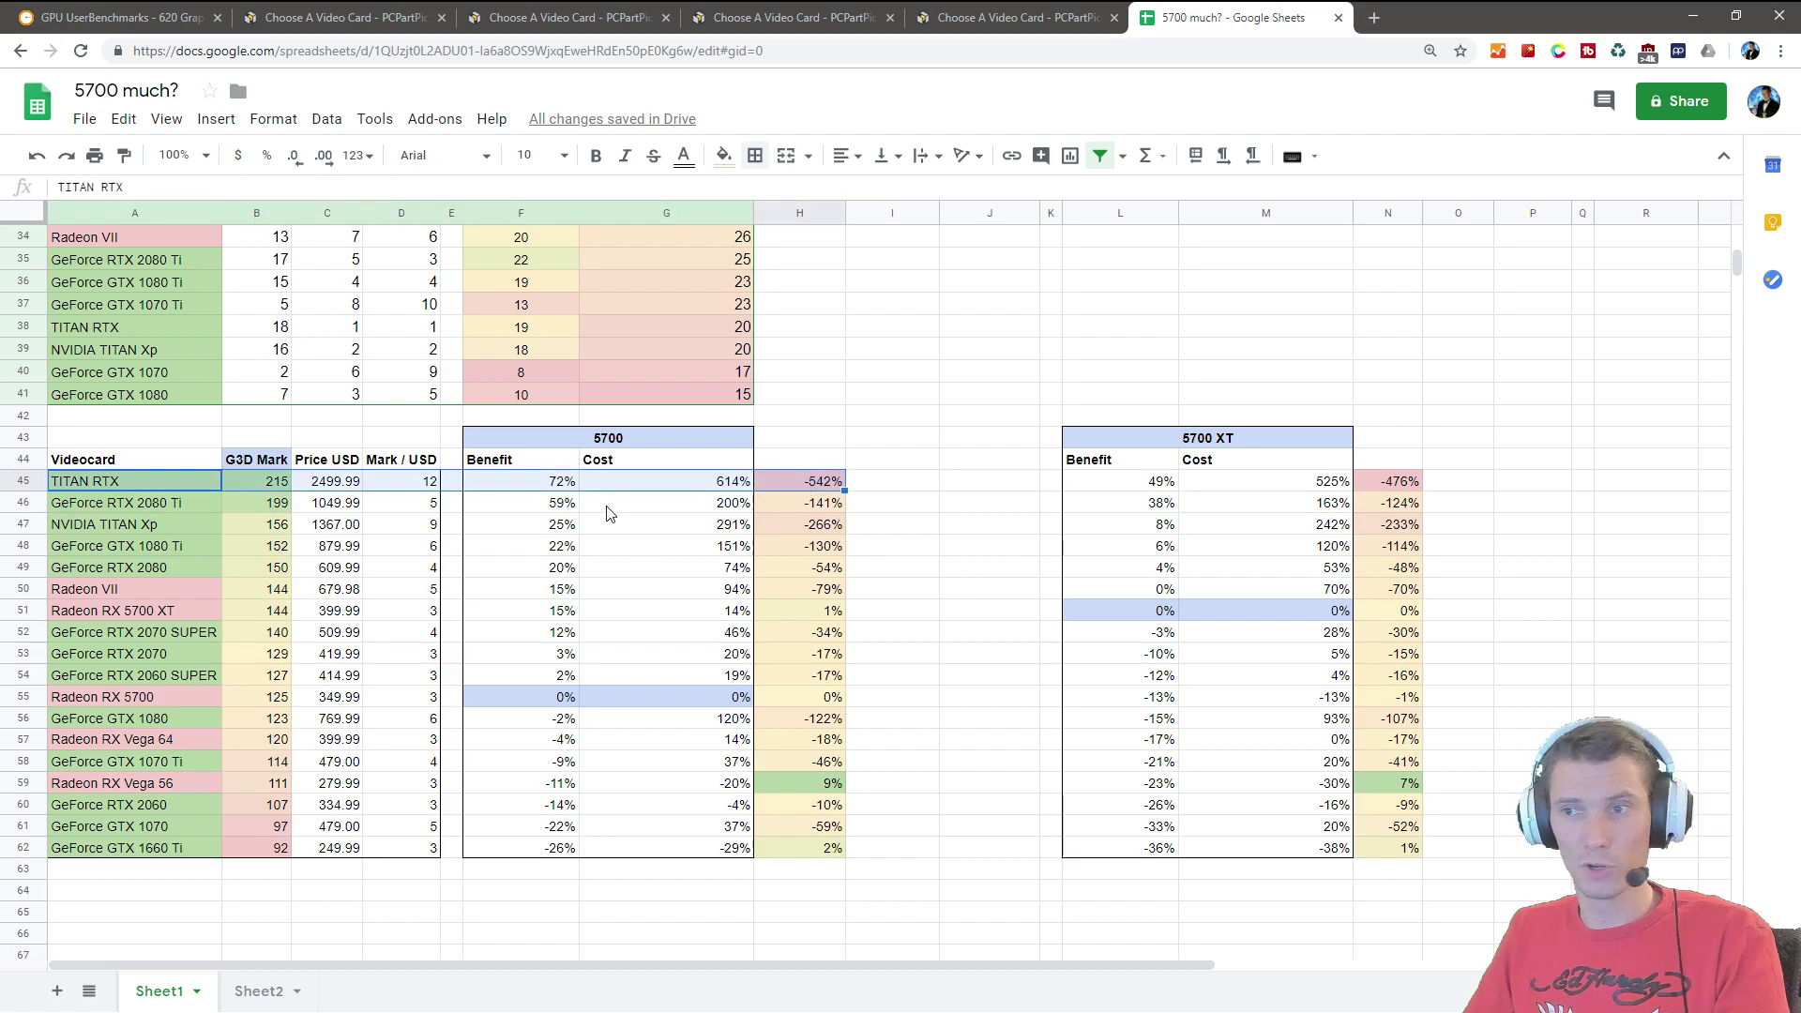
Step: Compare the Radeon RX 5700 XT's Benefit, Cost and net difference with the Radeon RX 5700 row in the 5700 comparison
left_click_drag(825, 611, 244, 611)
left_click_drag(797, 697, 140, 697)
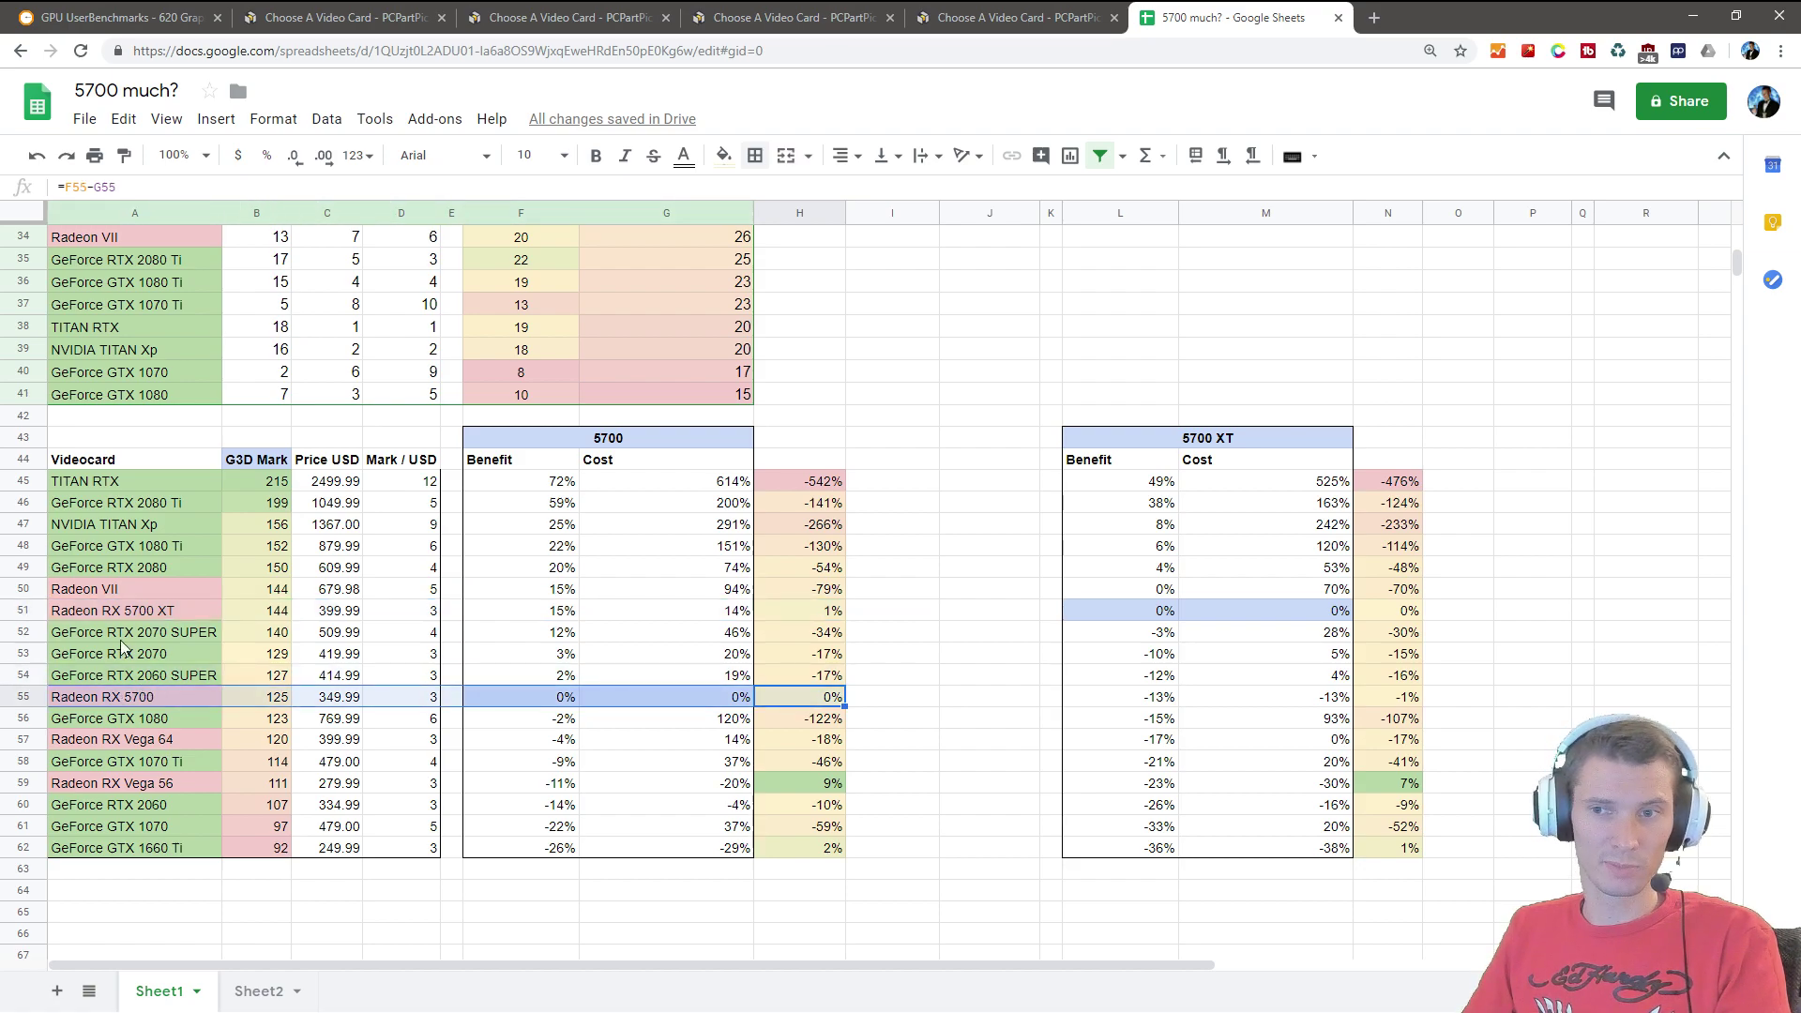
left_click_drag(799, 610, 137, 617)
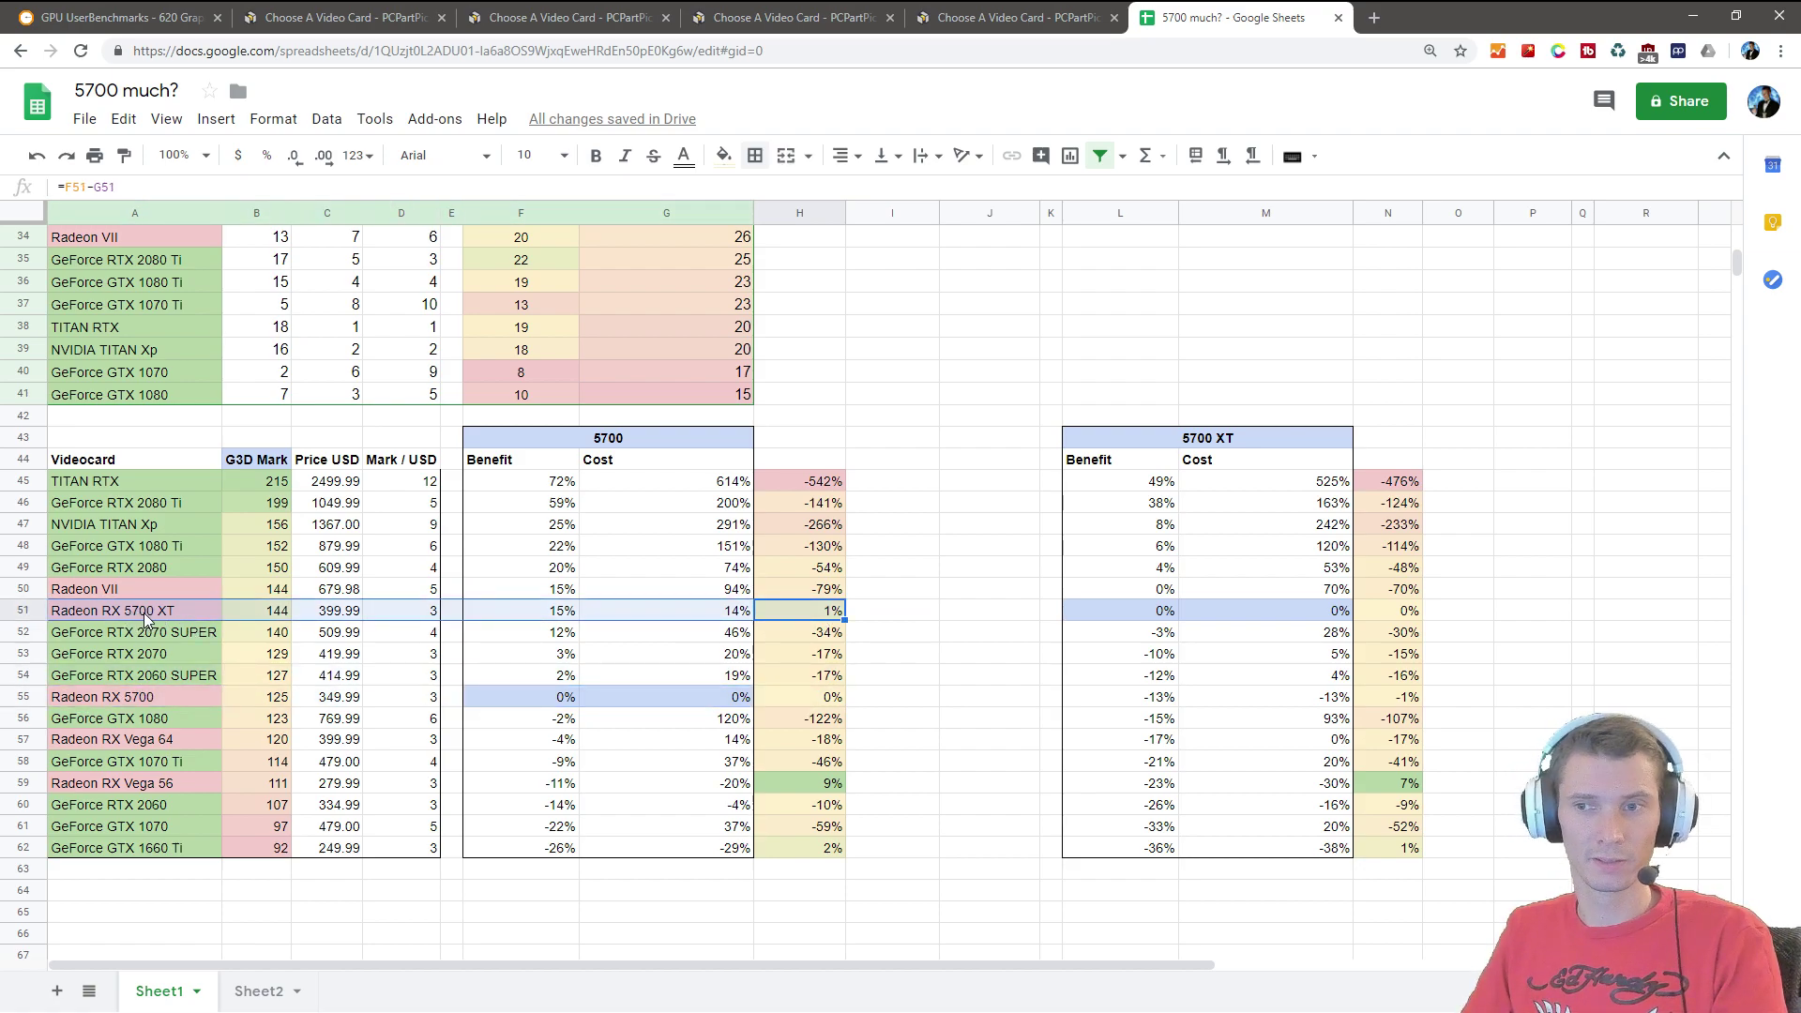
left_click(566, 615)
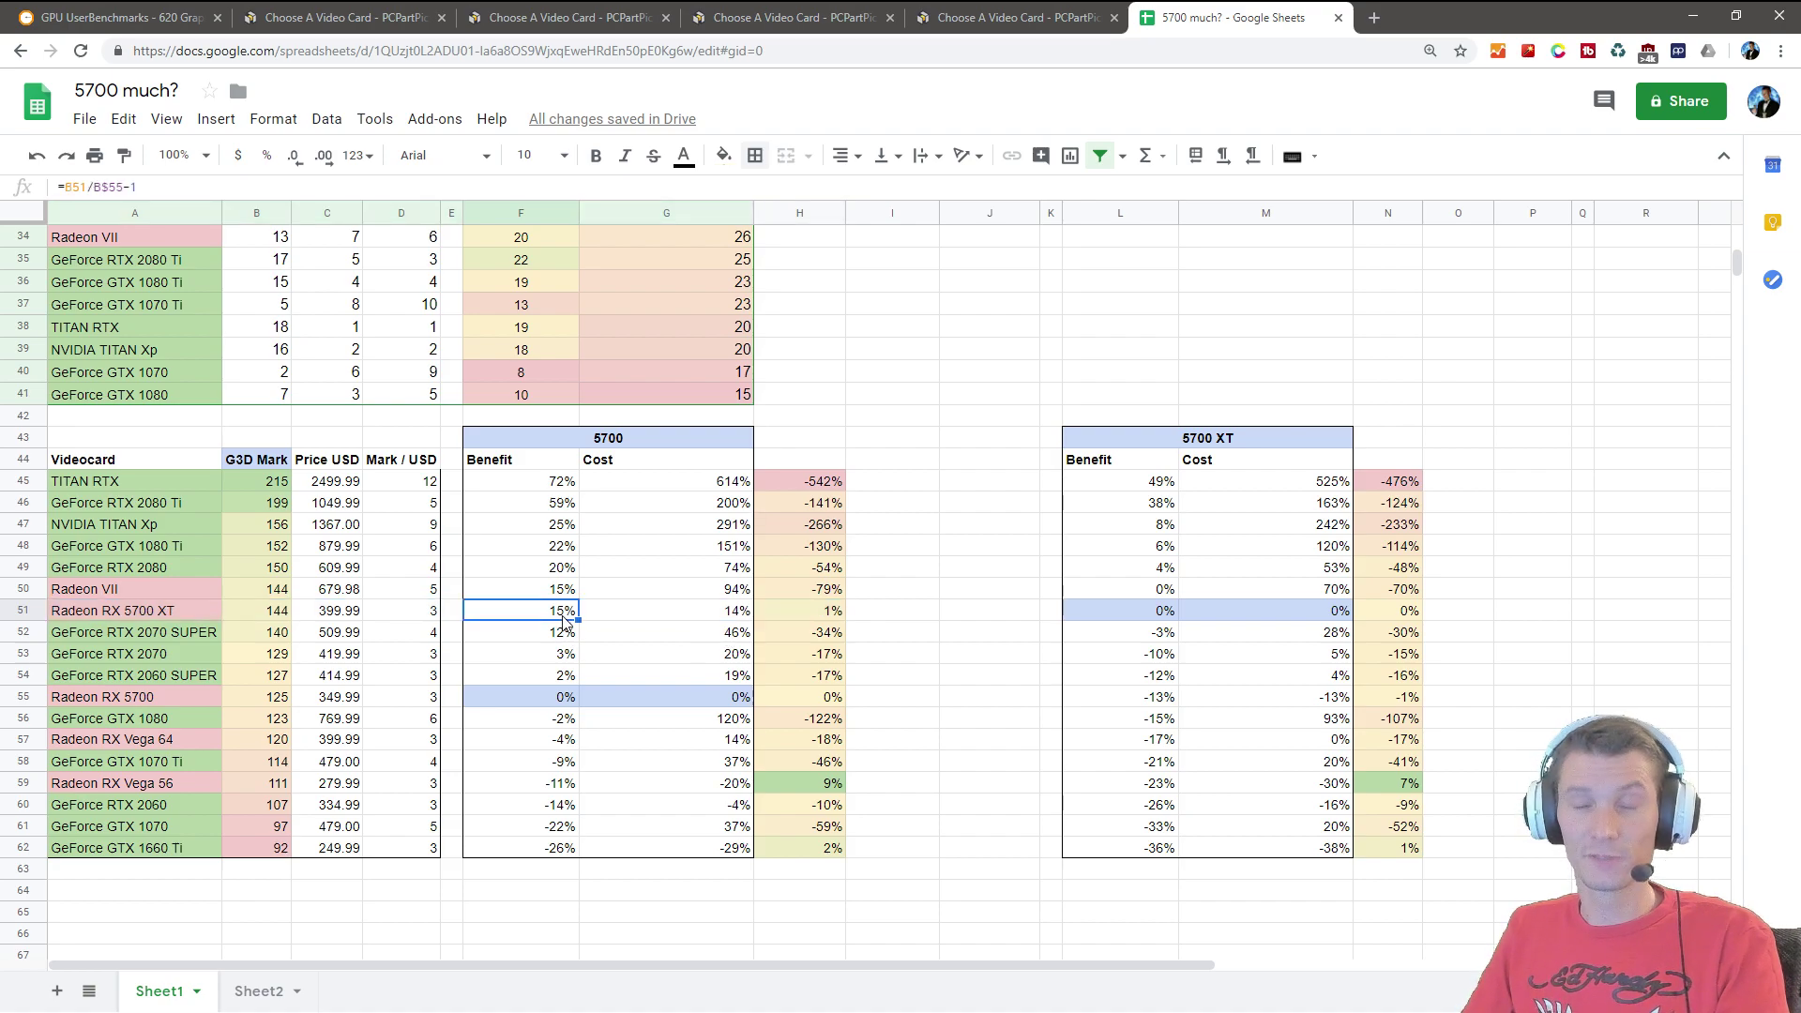
left_click(670, 613)
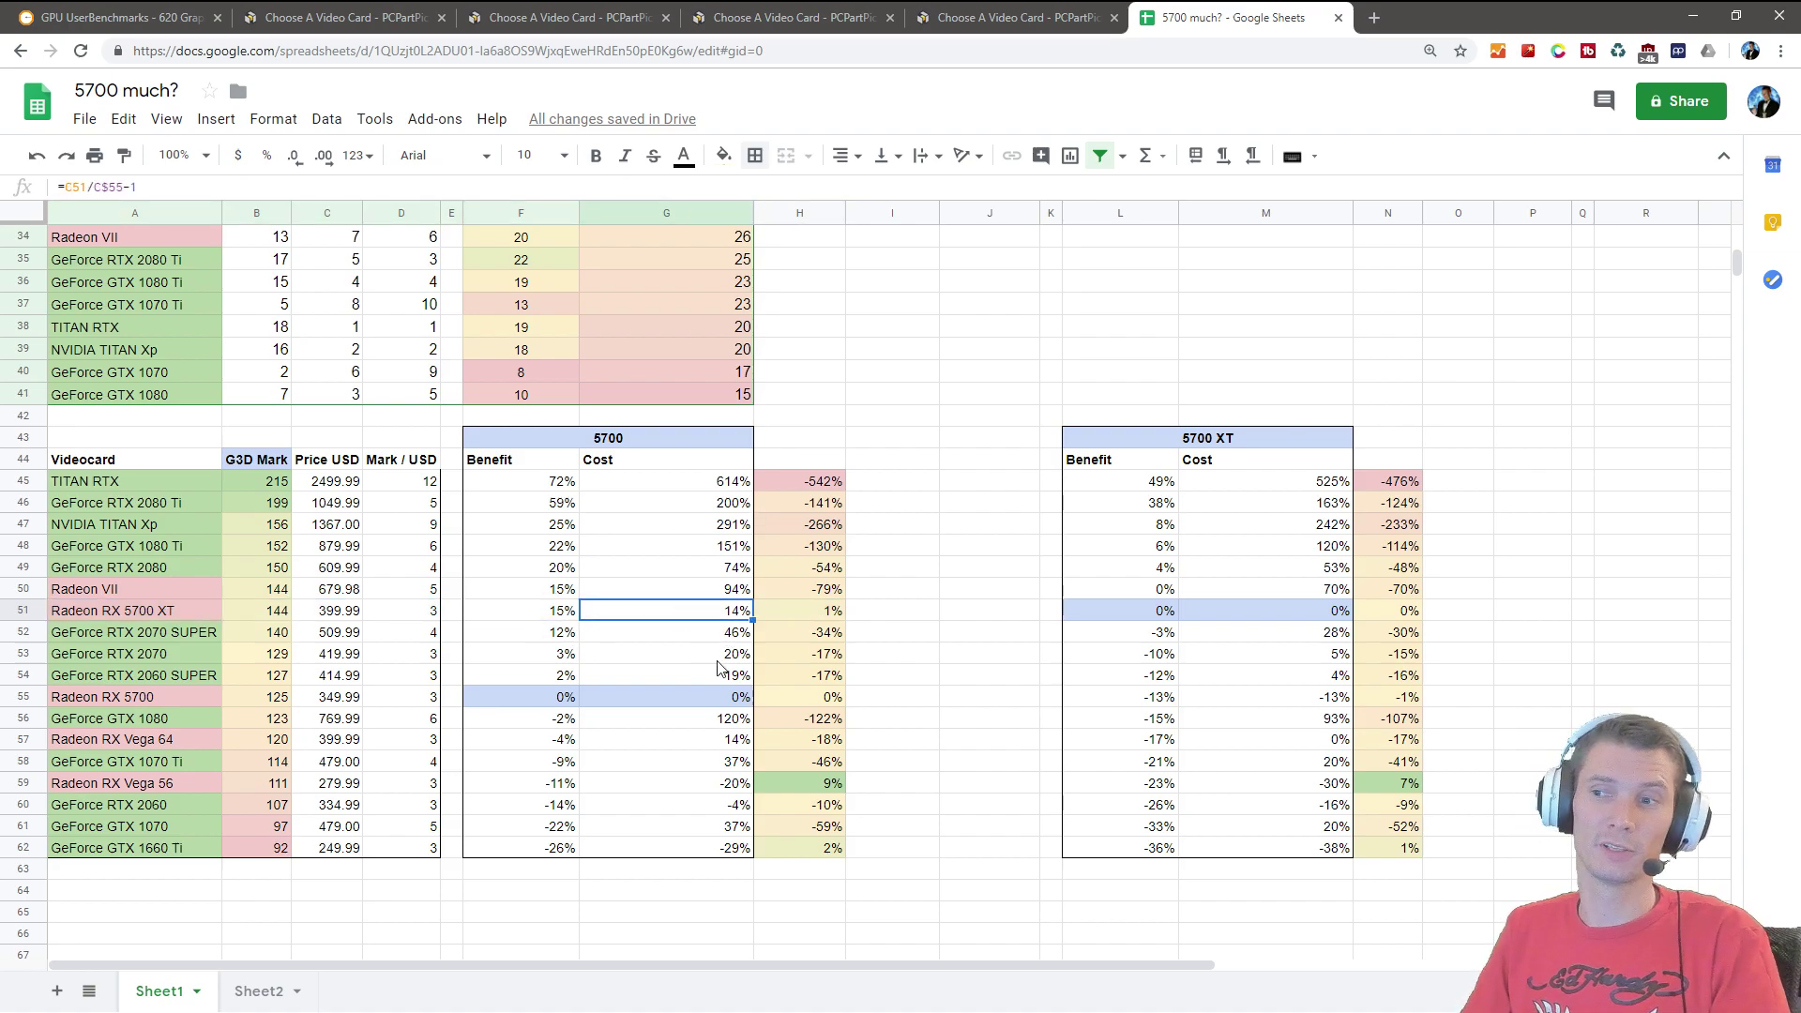
left_click(832, 613)
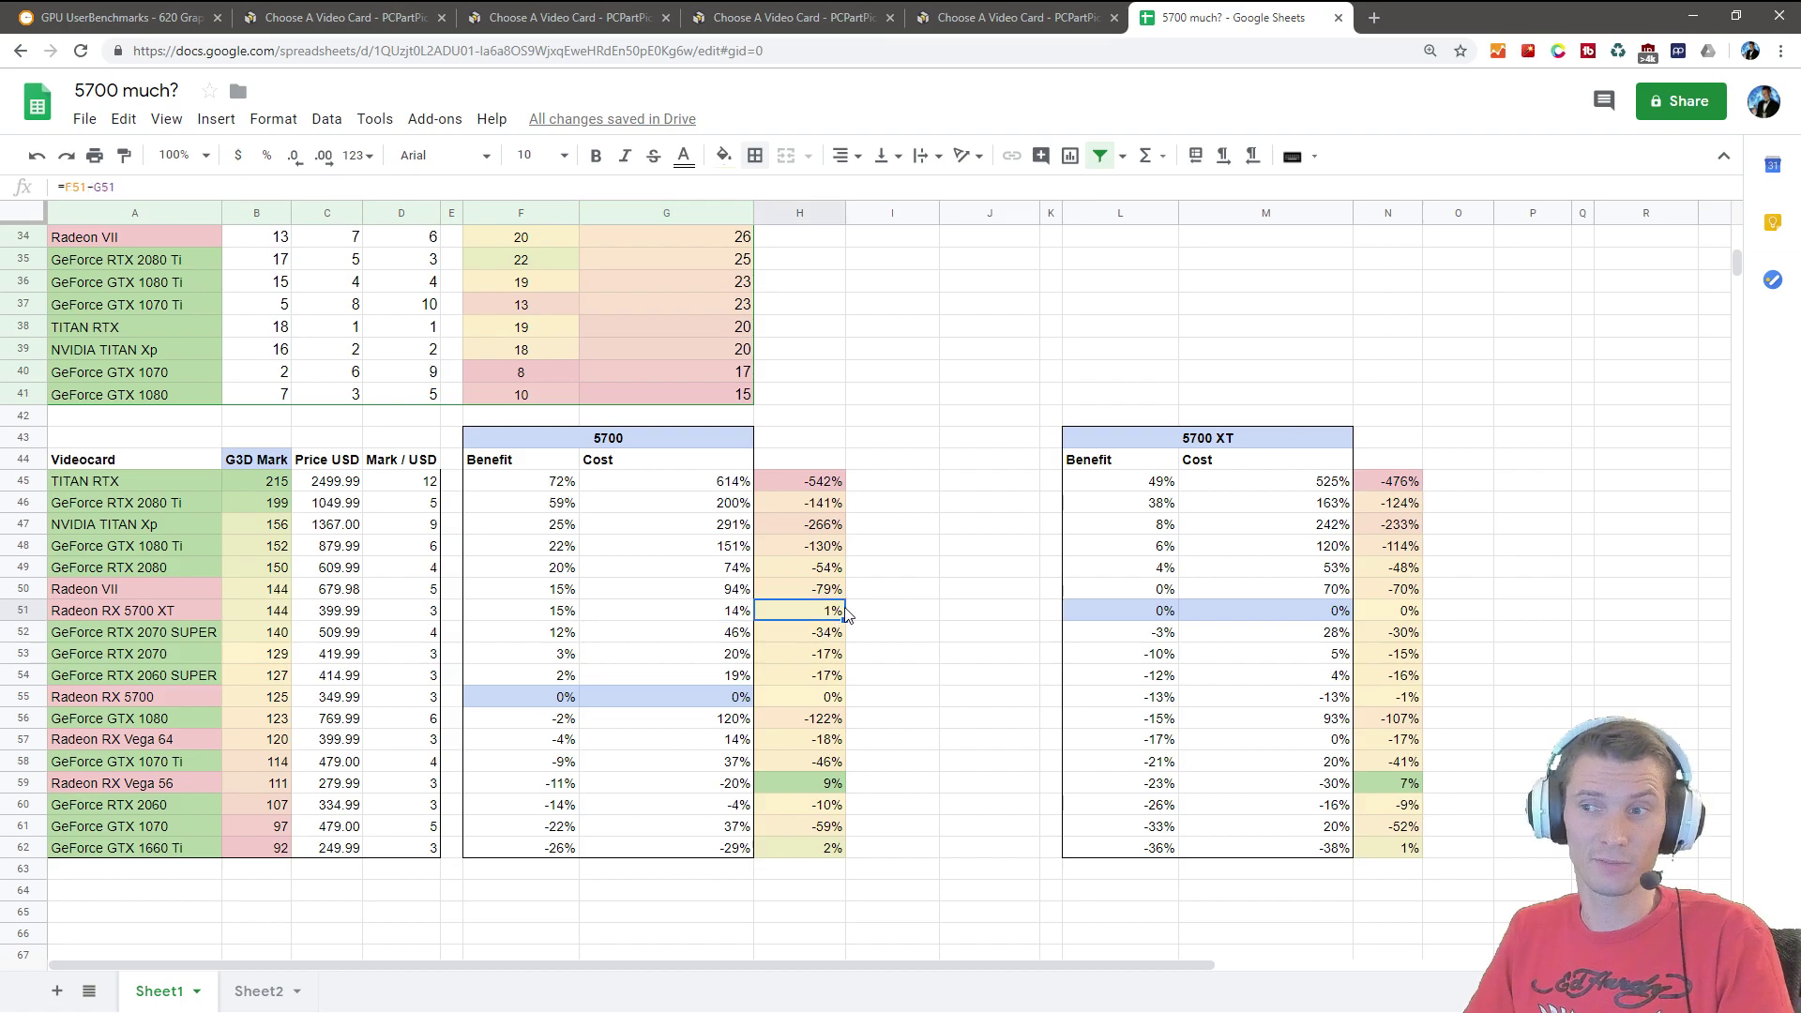
Step: Examine the Radeon RX Vega 56 row's net difference, Benefit and Cost in the 5700 comparison
left_click_drag(825, 783, 93, 783)
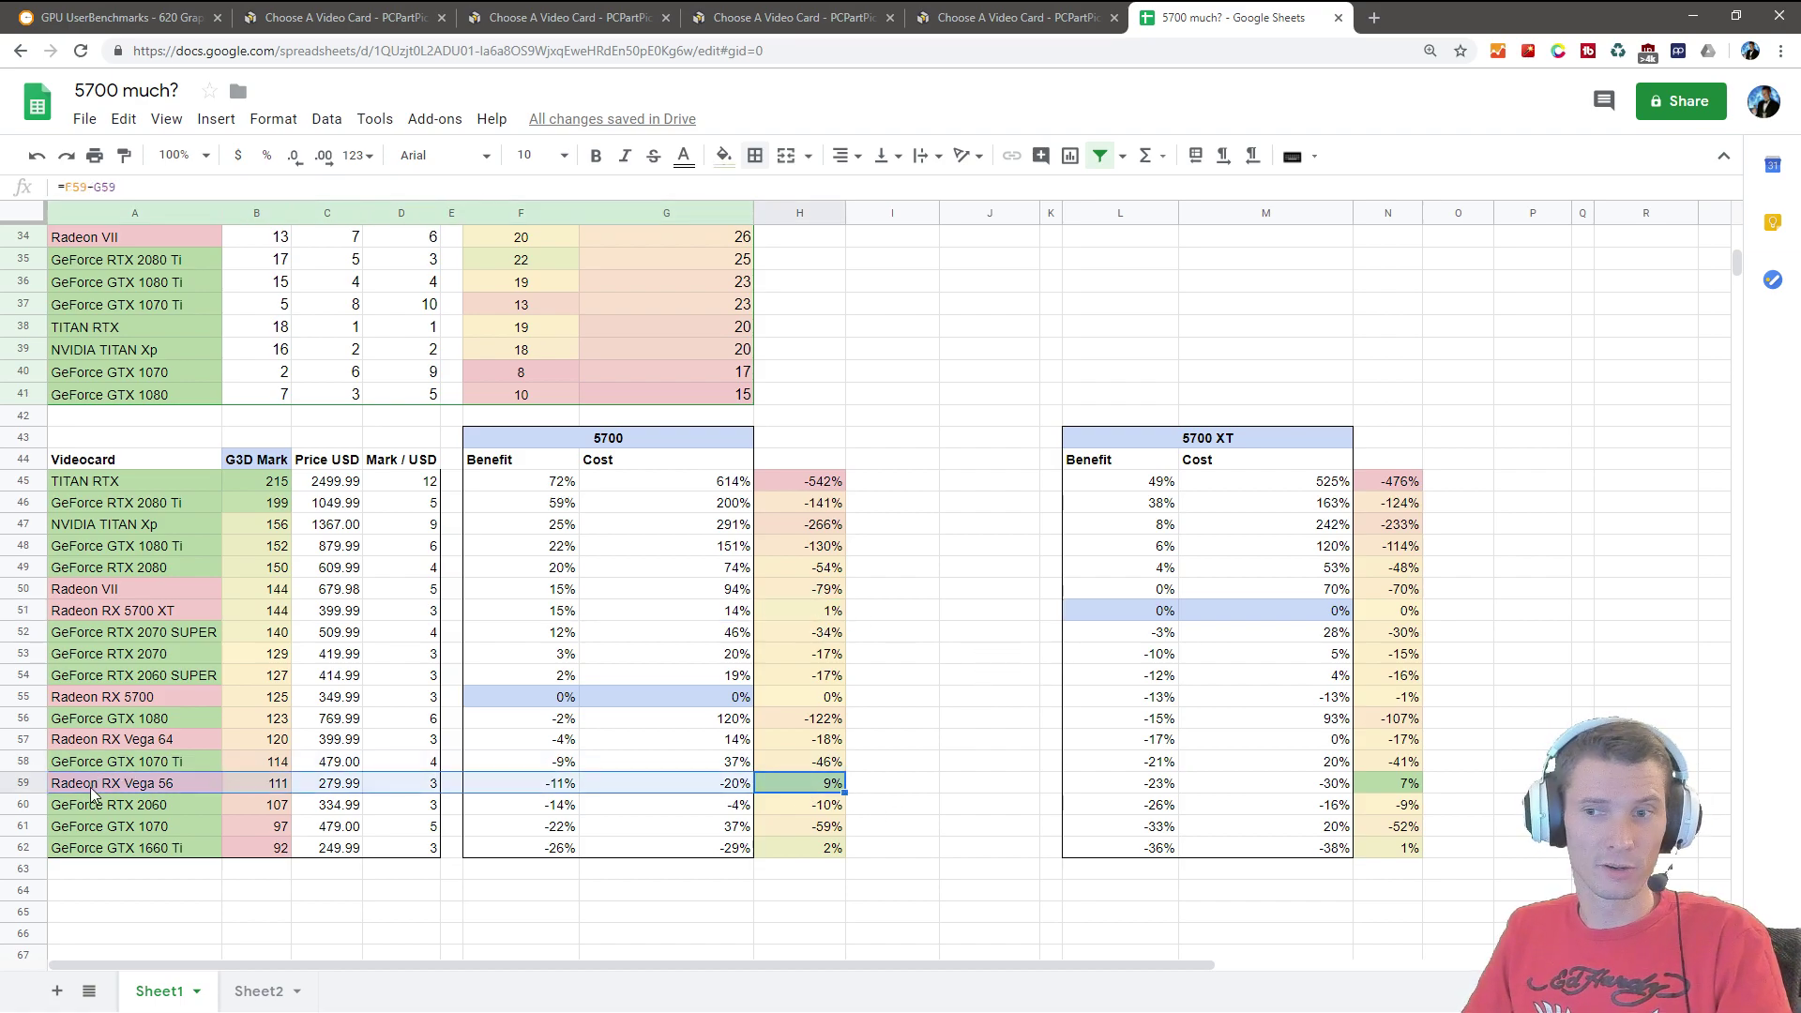
key("Right")
left_click(557, 794)
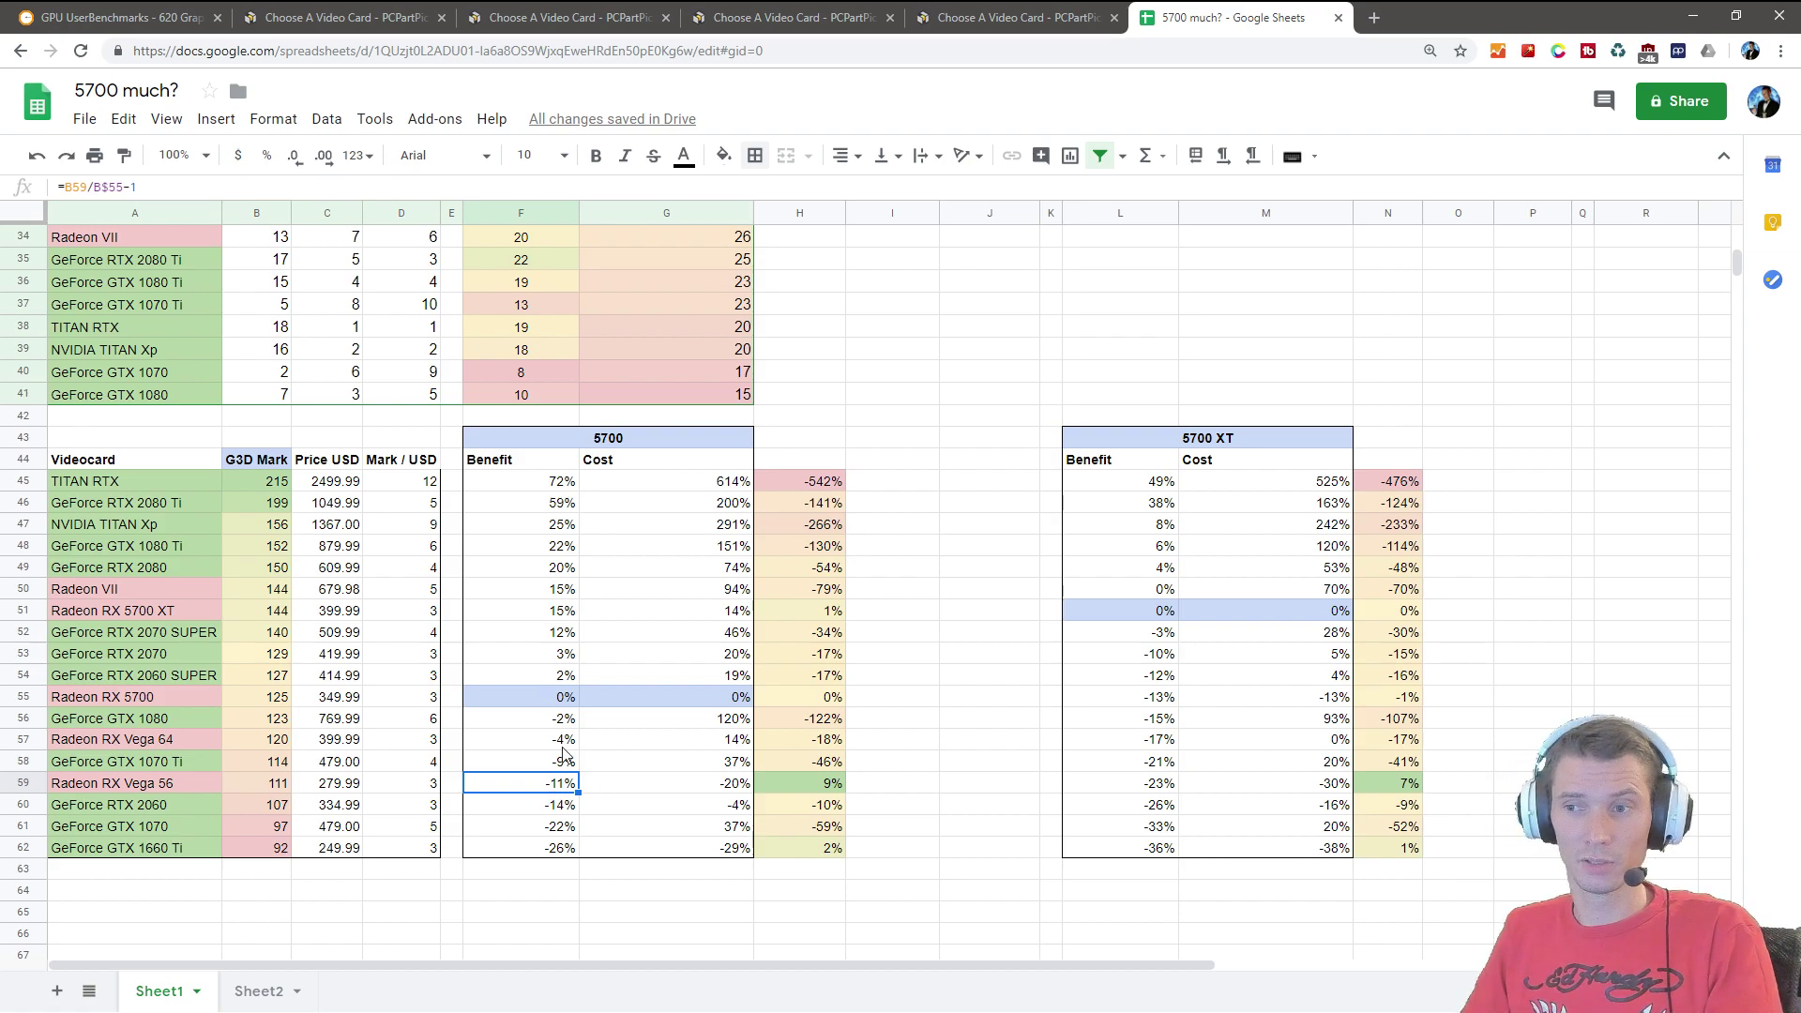
left_click(685, 784)
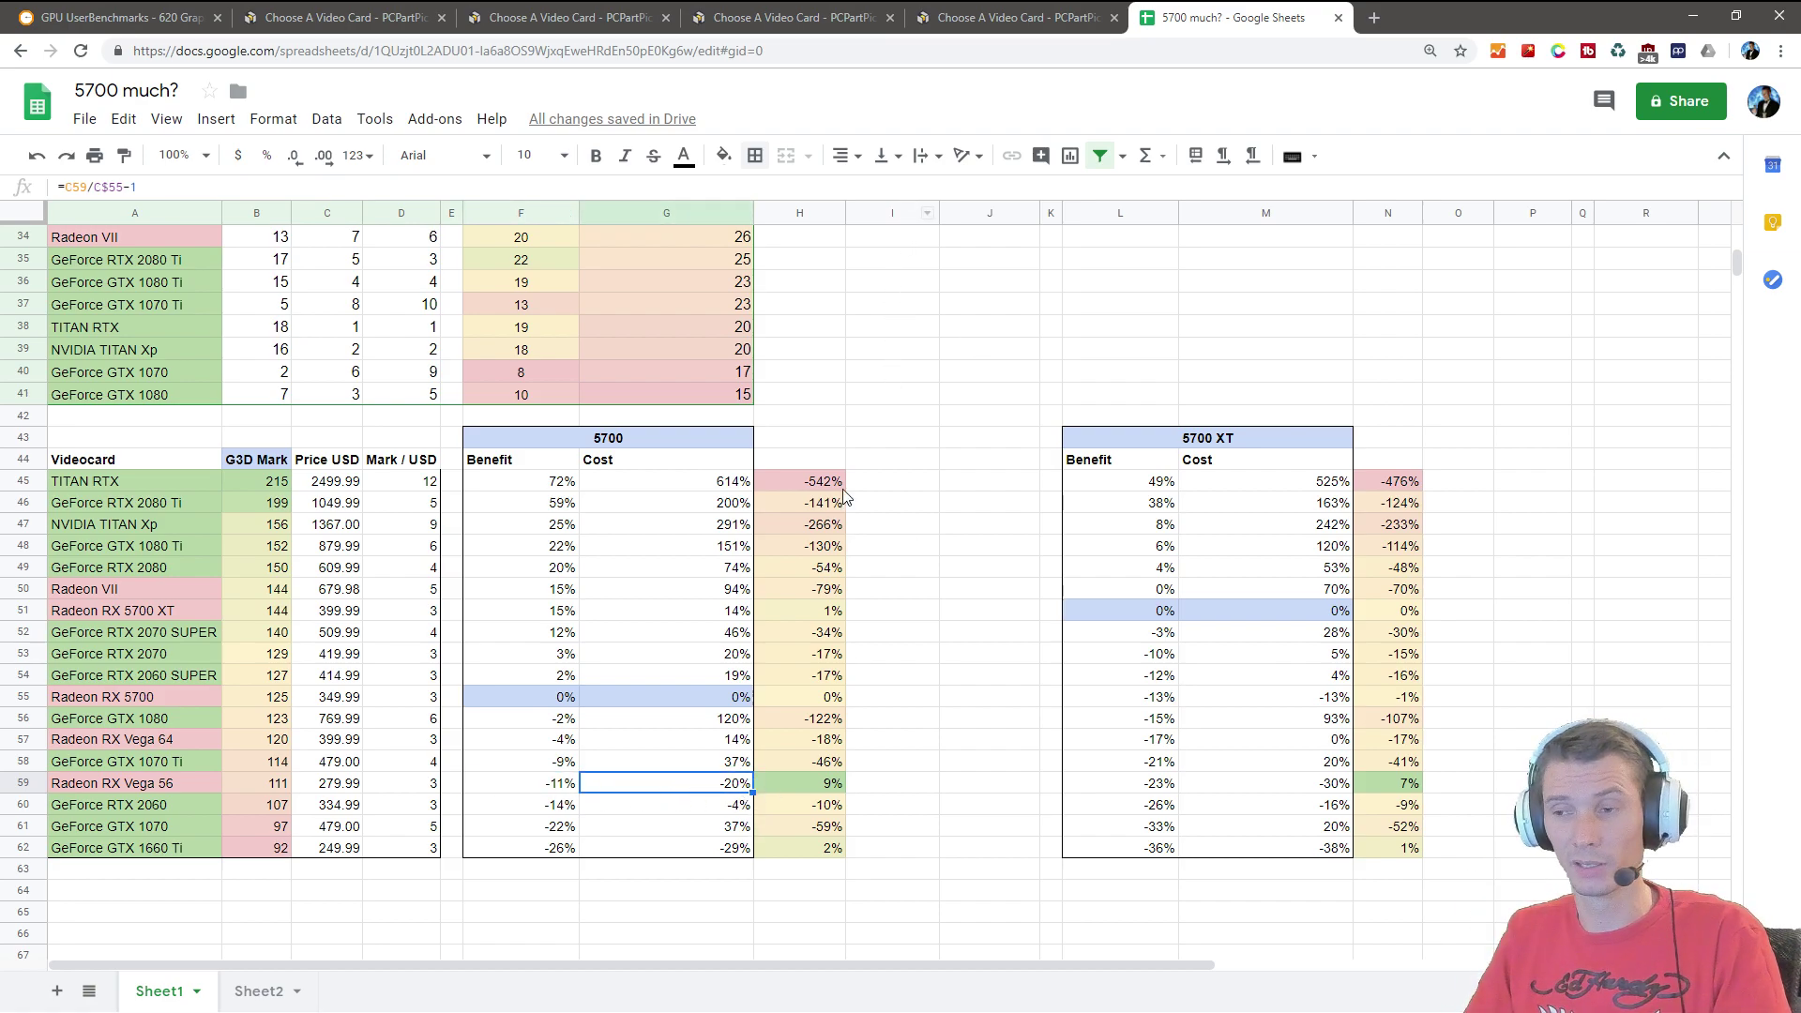
Step: Examine the GeForce GTX 1660 Ti row and its Cost and Benefit percentages in the 5700 comparison
left_click_drag(197, 850, 701, 858)
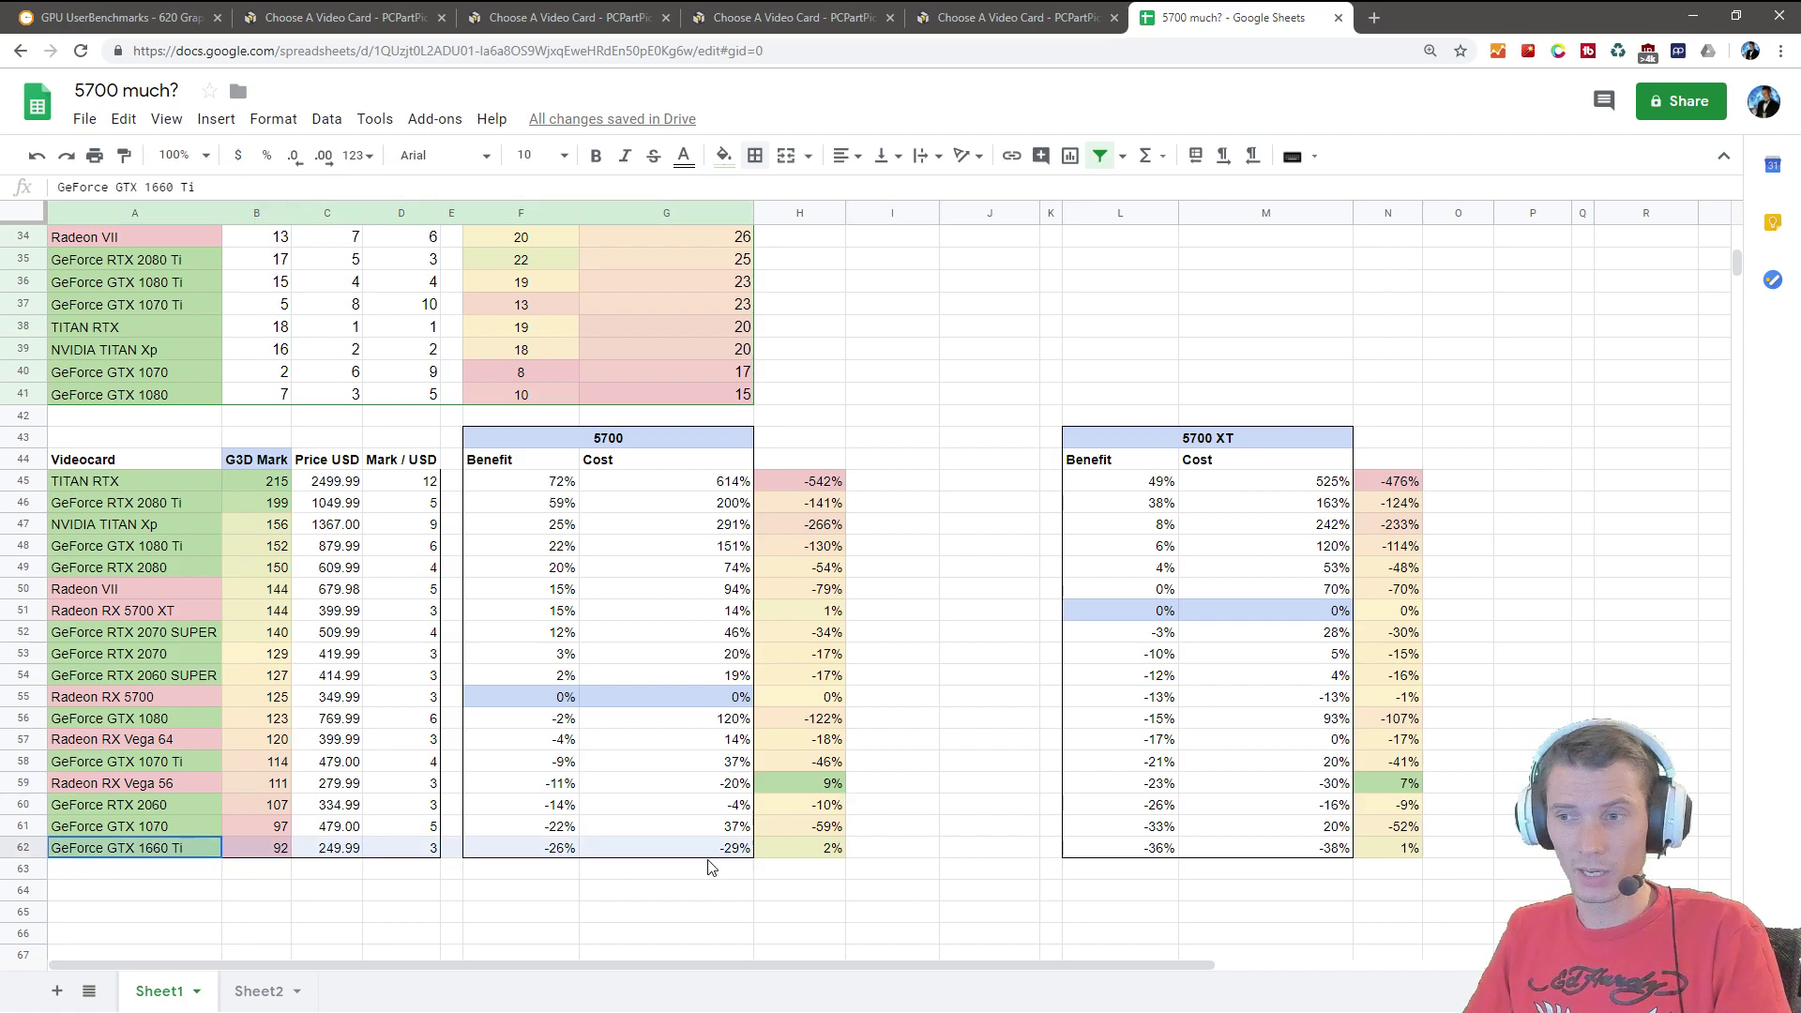
left_click(479, 893)
left_click(122, 849)
left_click_drag(122, 850, 825, 852)
left_click(539, 896)
left_click(694, 851)
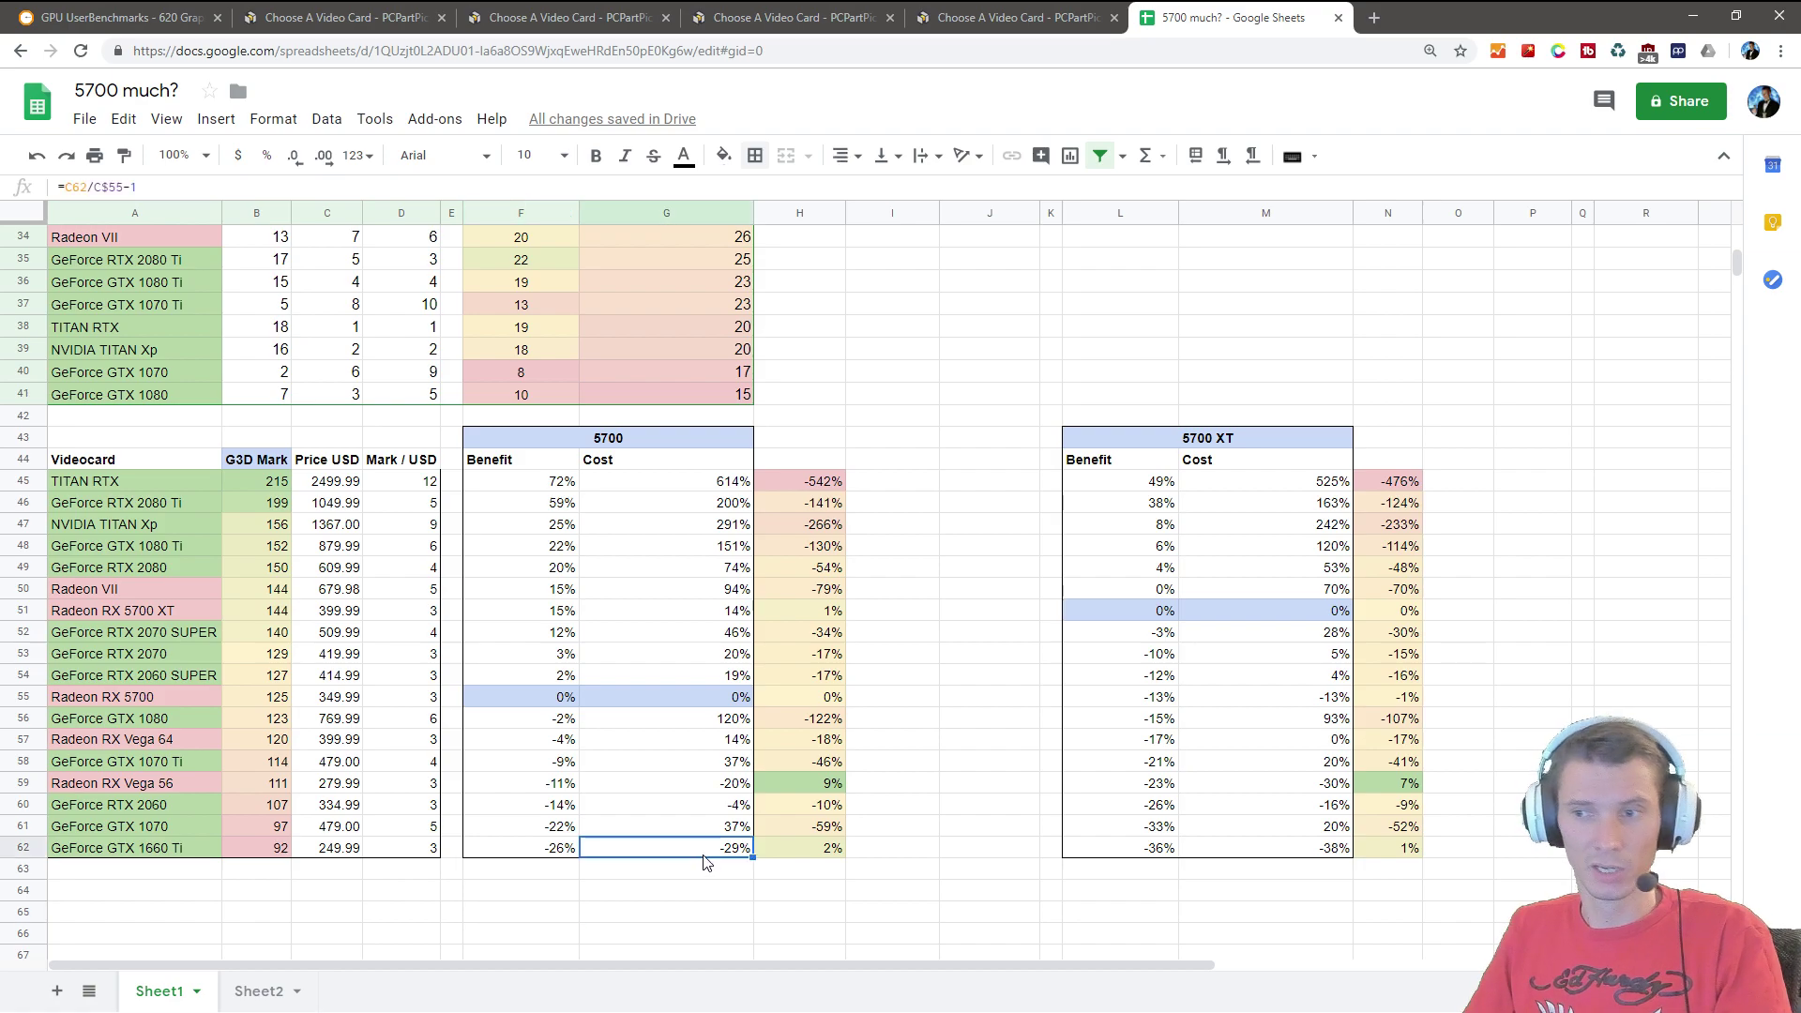
left_click(567, 852)
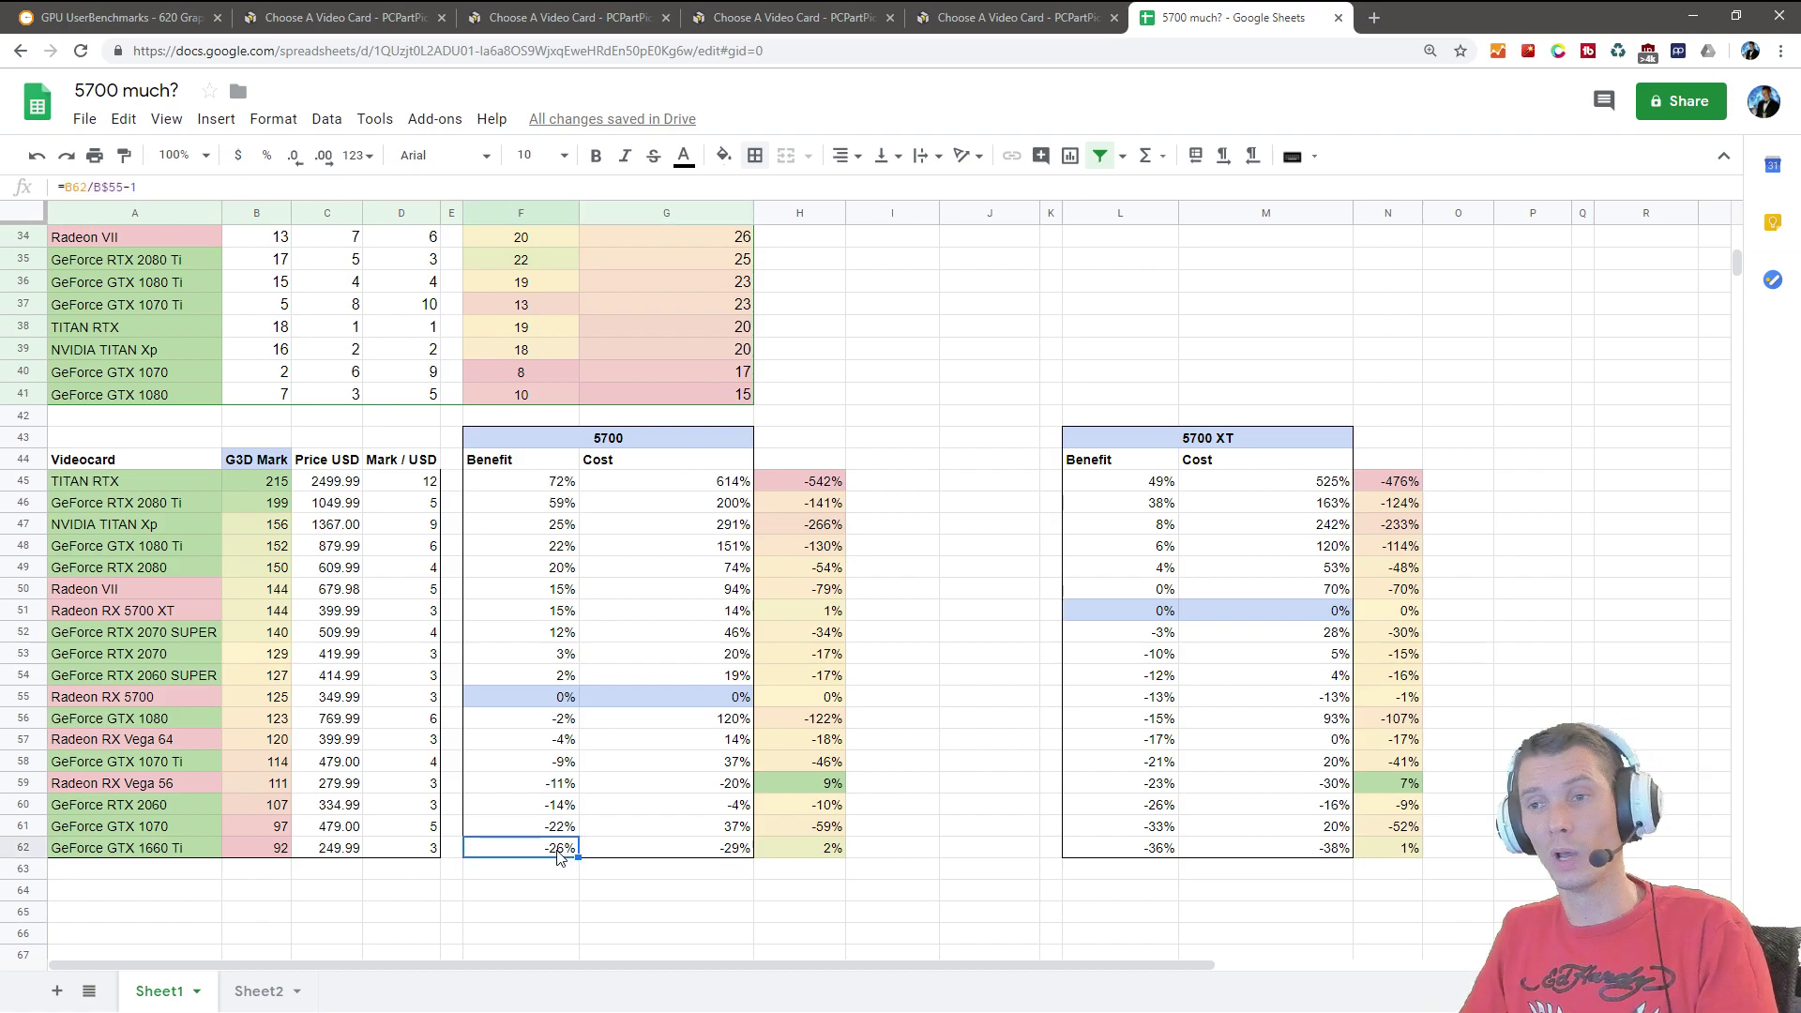
left_click(906, 835)
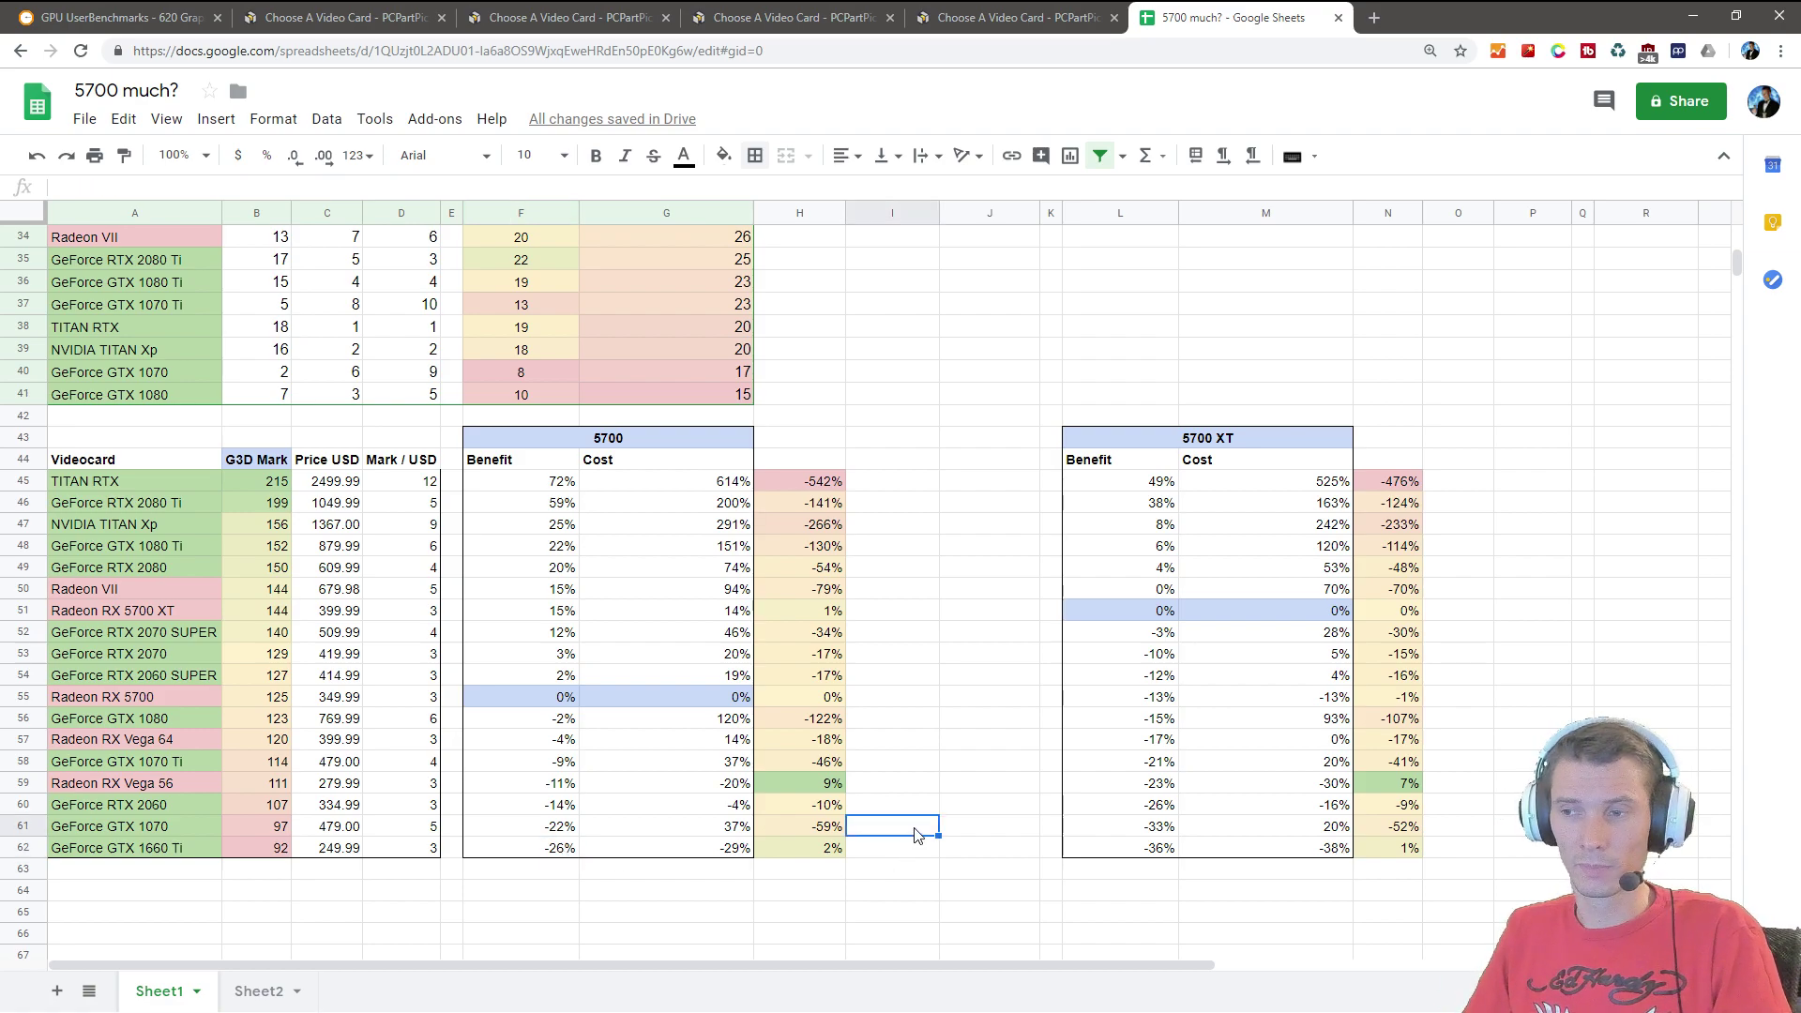
Step: Review the 5700 XT comparison block, its Radeon RX 5700 XT baseline row and the net difference column
left_click_drag(1128, 437, 1388, 848)
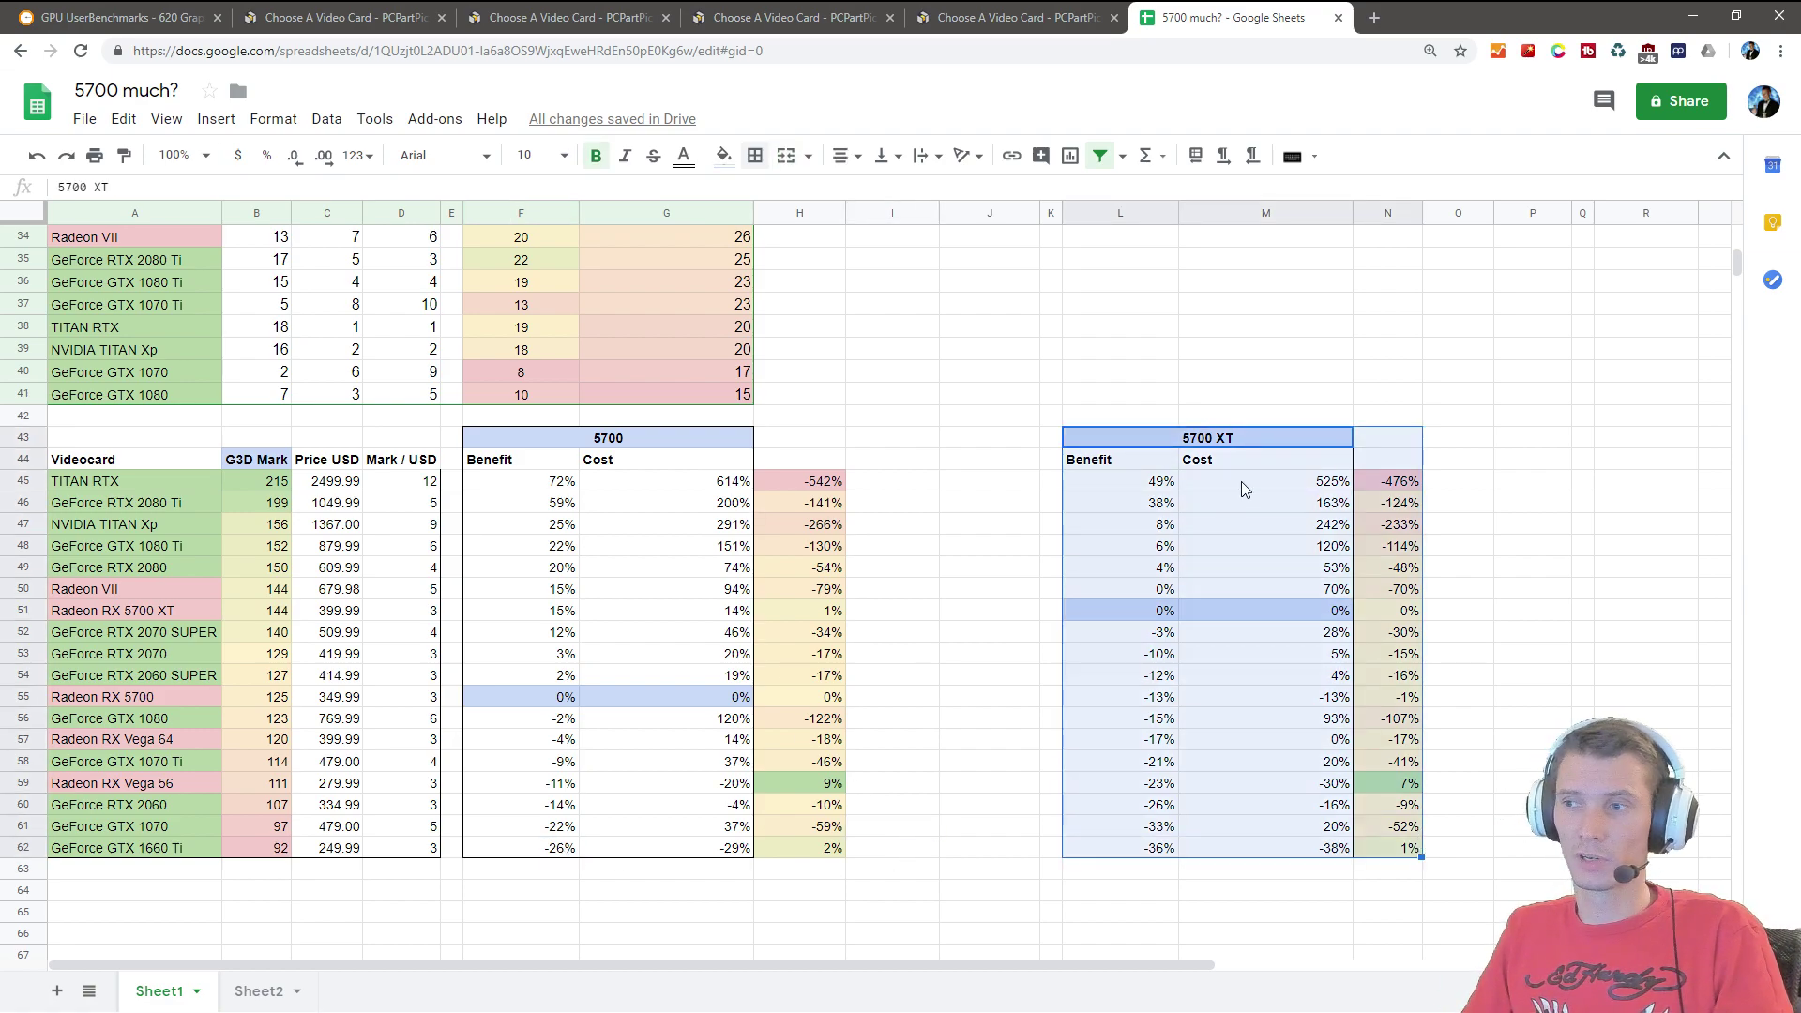
left_click(1646, 481)
left_click_drag(1393, 611, 1107, 610)
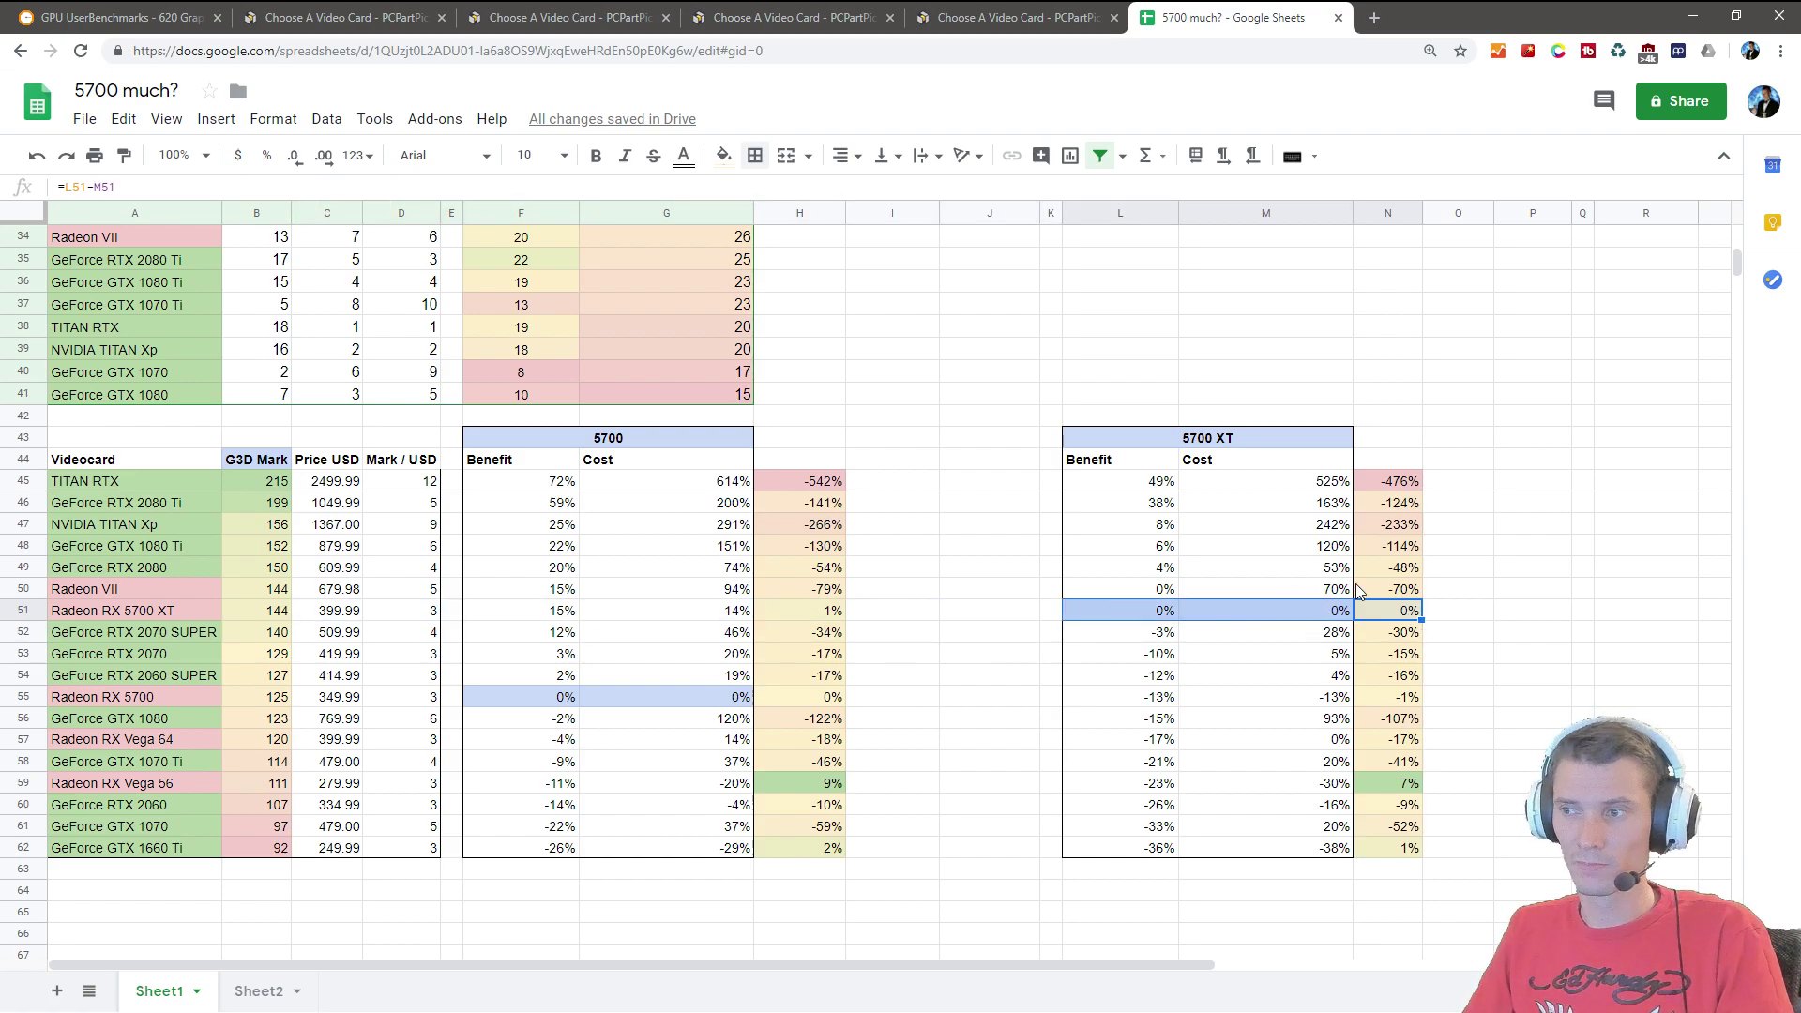
left_click_drag(1412, 480, 1398, 611)
left_click(1528, 567)
left_click(1395, 524)
left_click(1394, 718)
Step: Compare the Radeon RX Vega 56 and Radeon RX 5700 rows within the 5700 XT comparison
left_click_drag(1397, 775, 1101, 779)
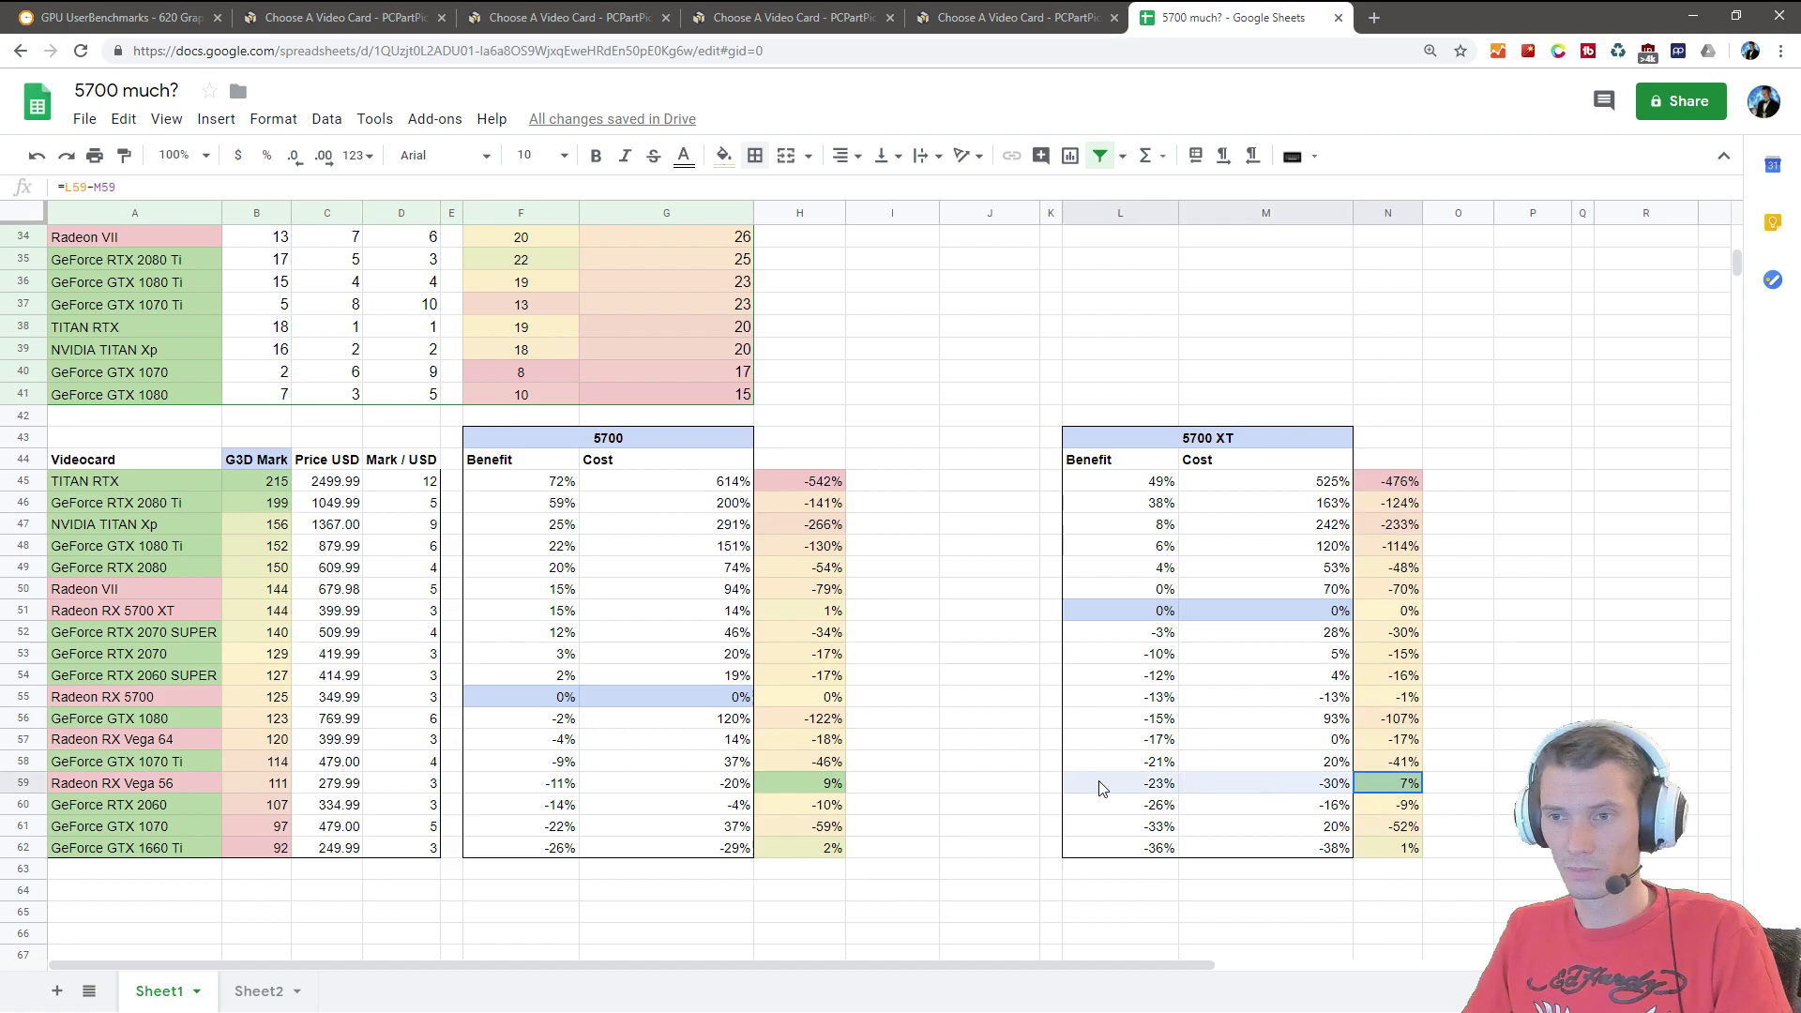
left_click_drag(1407, 698, 1122, 700)
key("Right")
left_click_drag(1360, 785, 1144, 794)
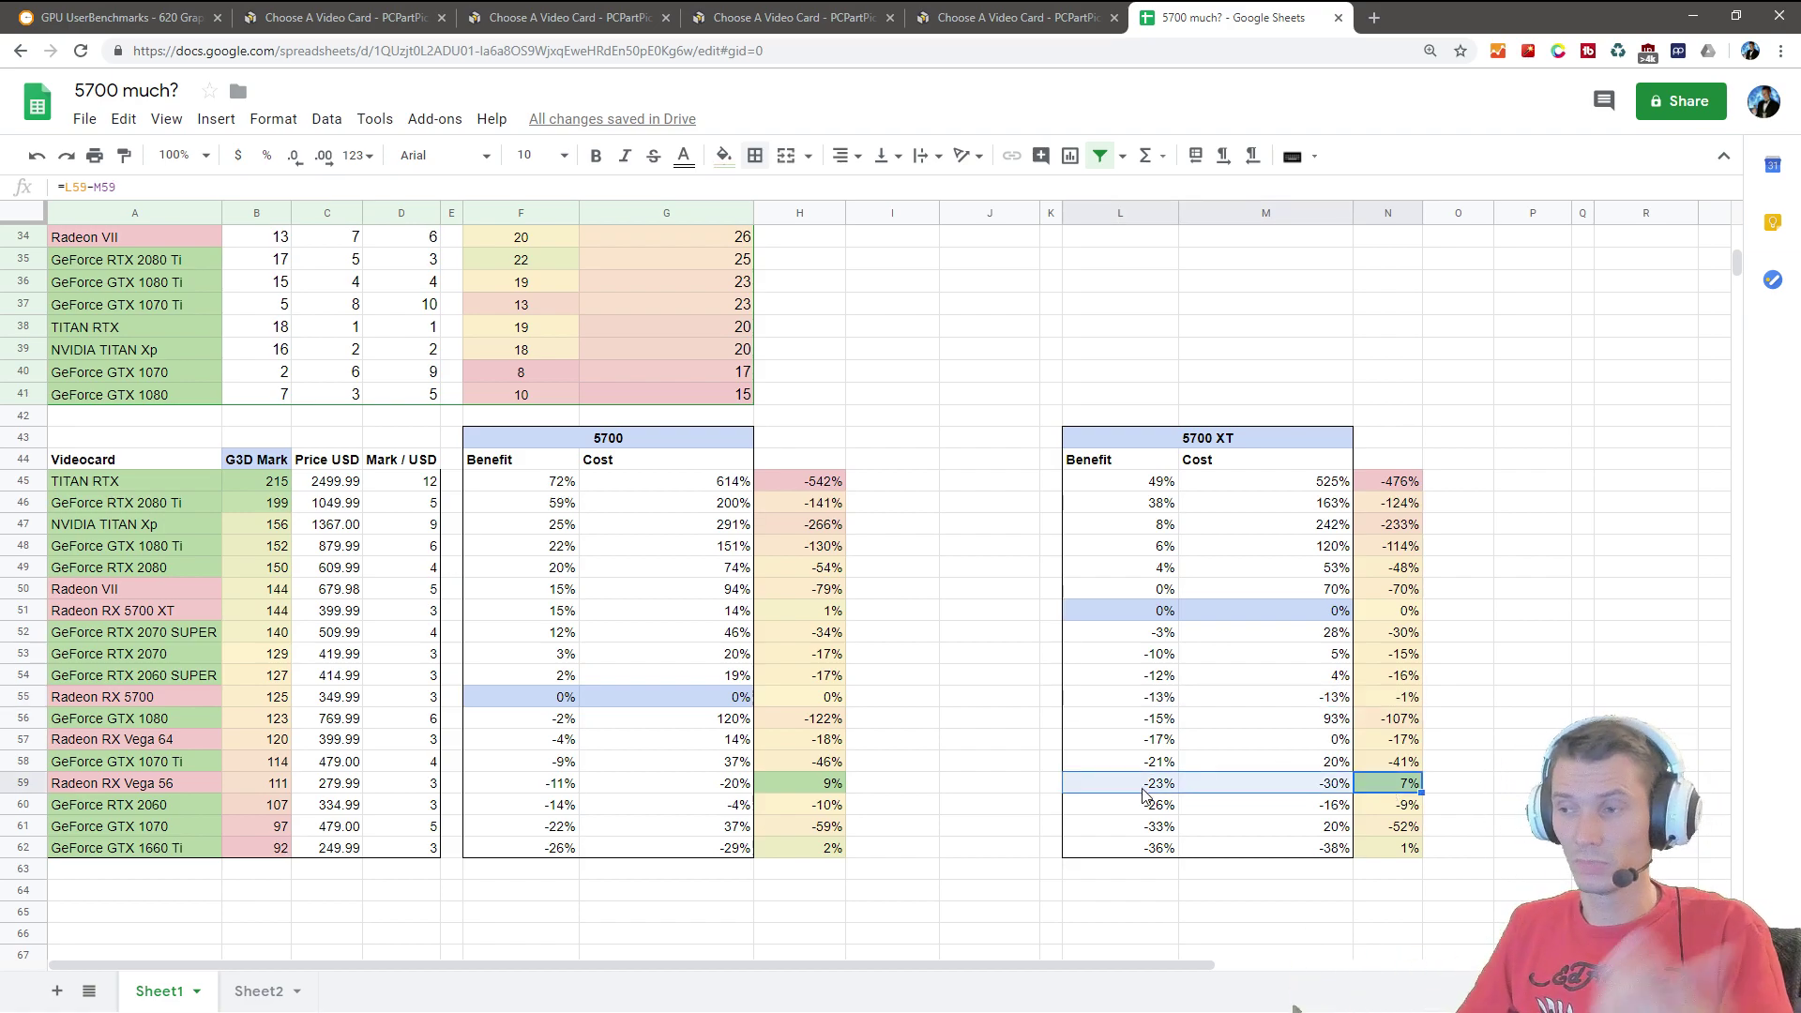
Step: Examine the Radeon RX Vega 56 row across both the 5700 and 5700 XT comparisons
left_click(615, 419)
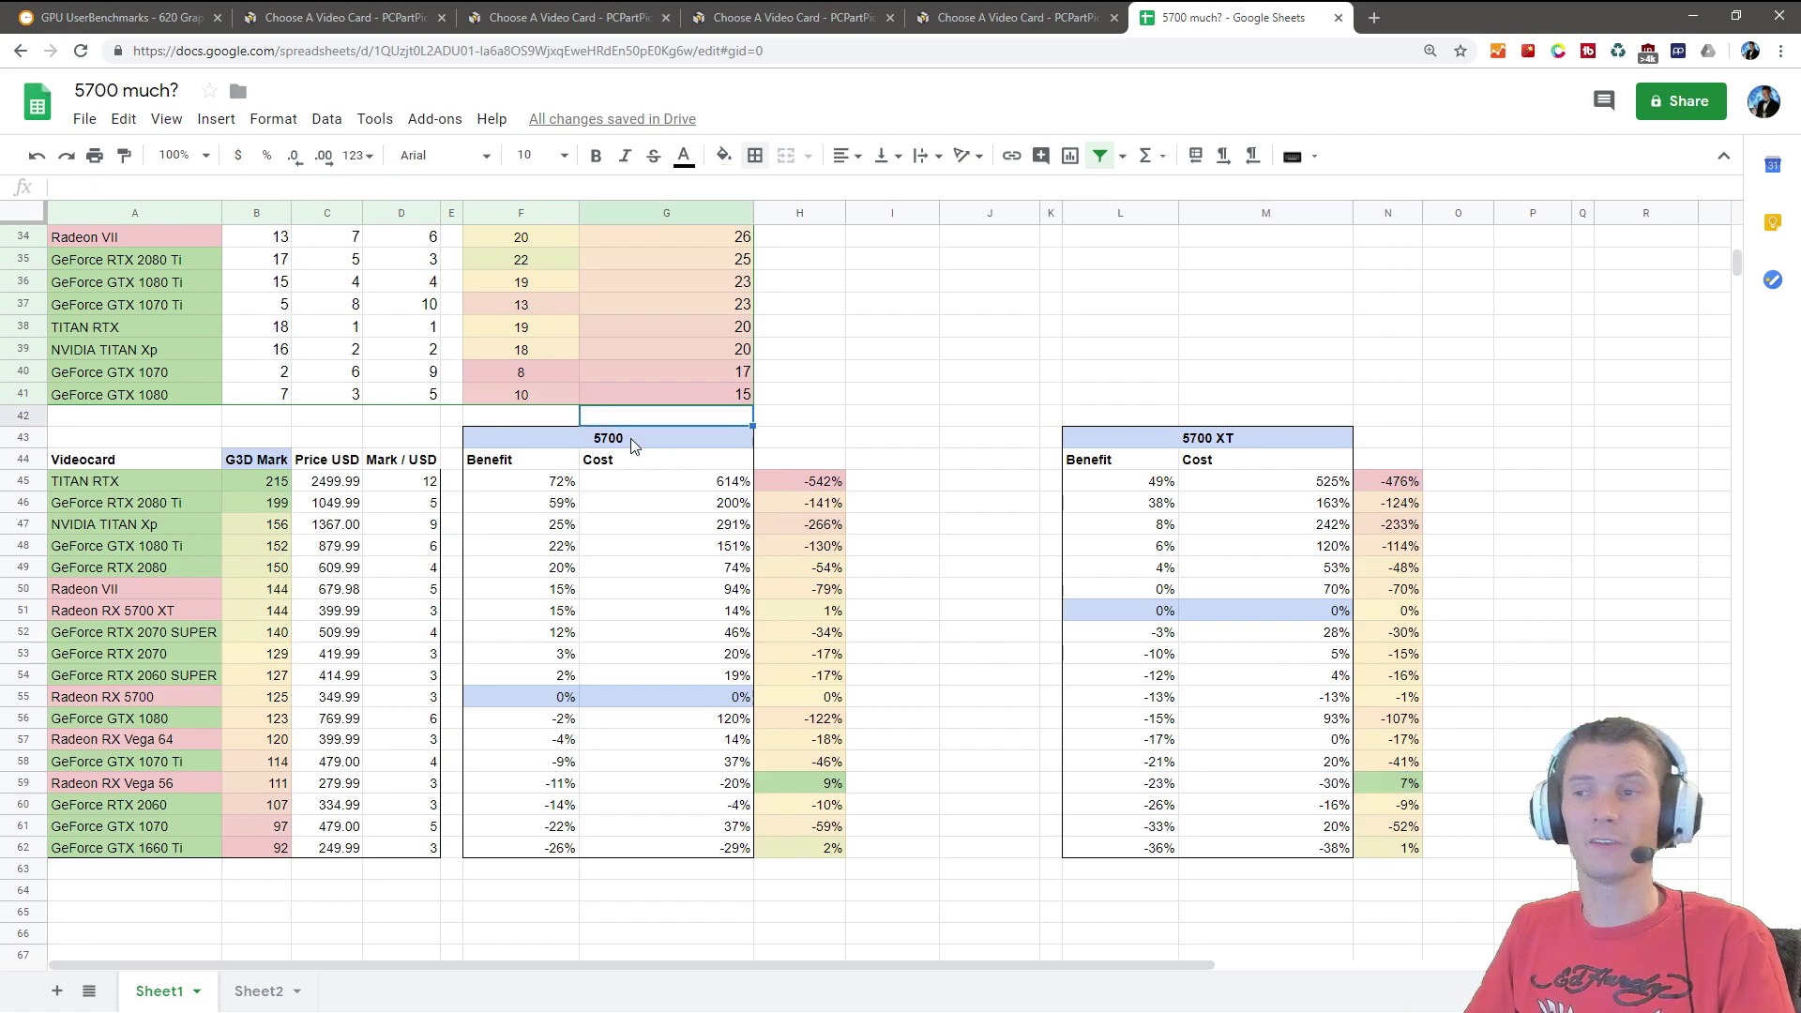
left_click(630, 437)
left_click(1253, 437)
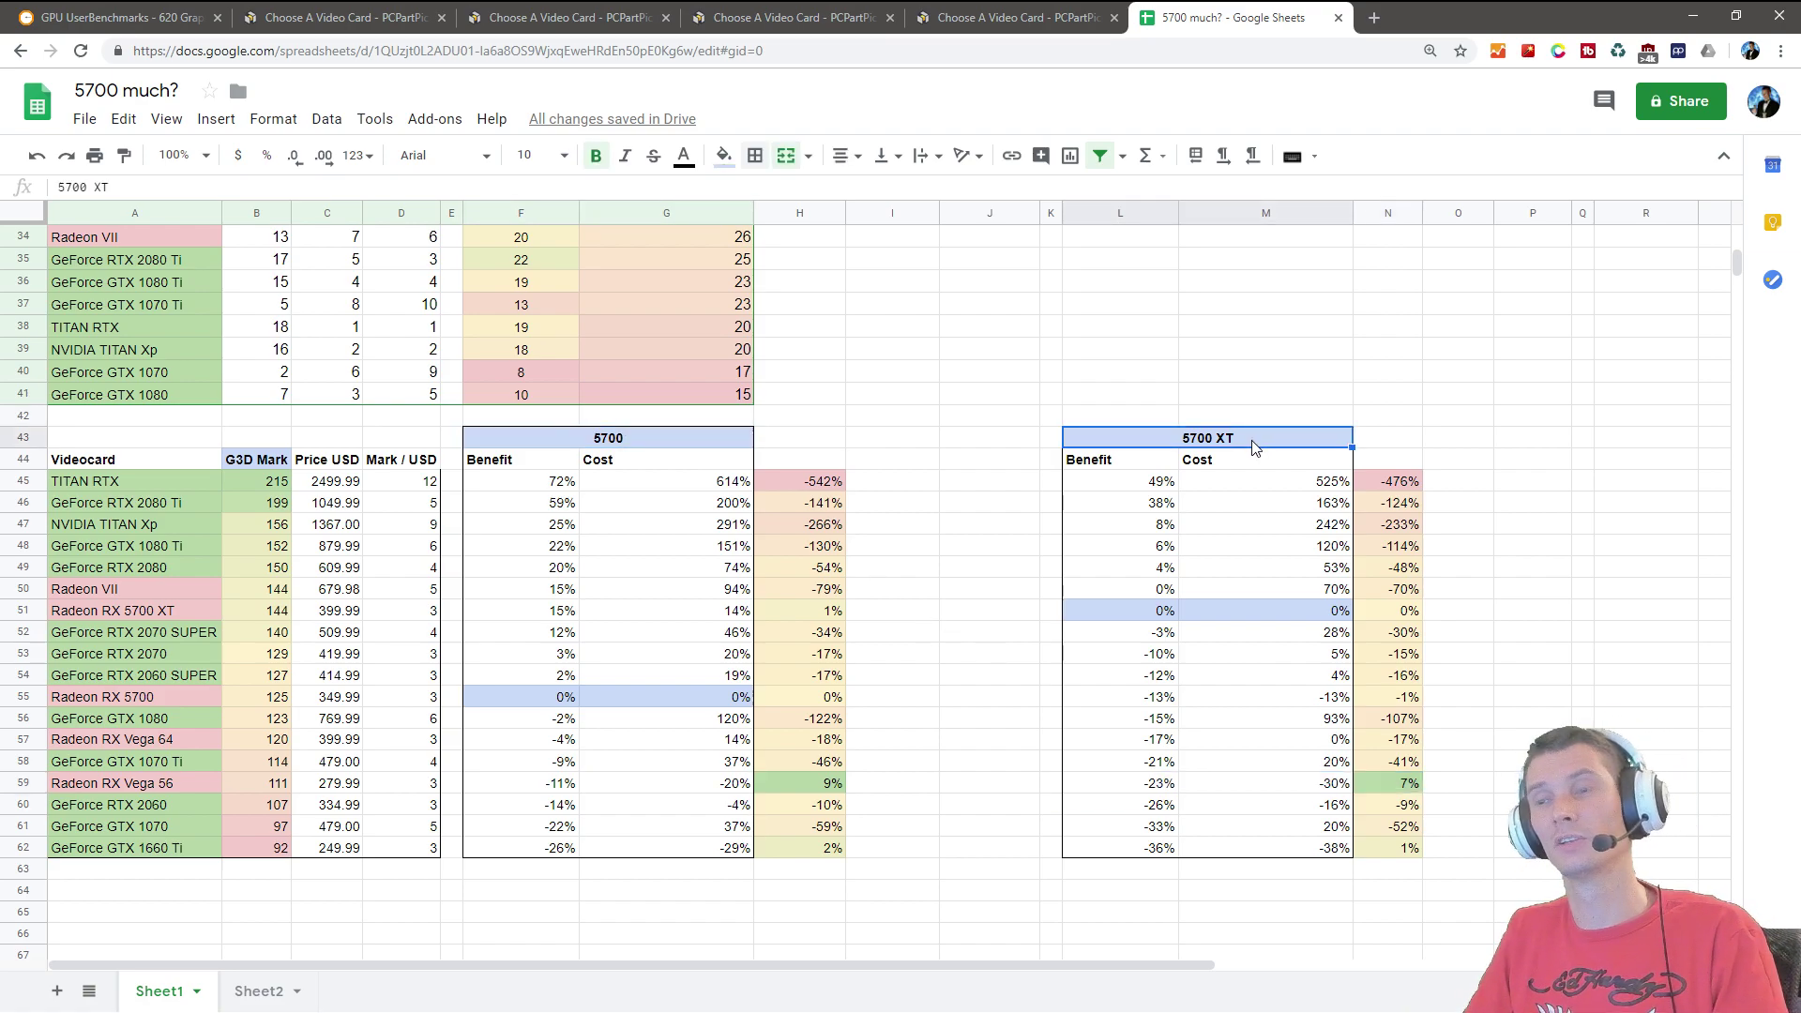
left_click_drag(1416, 791, 180, 787)
left_click_drag(1411, 791, 183, 794)
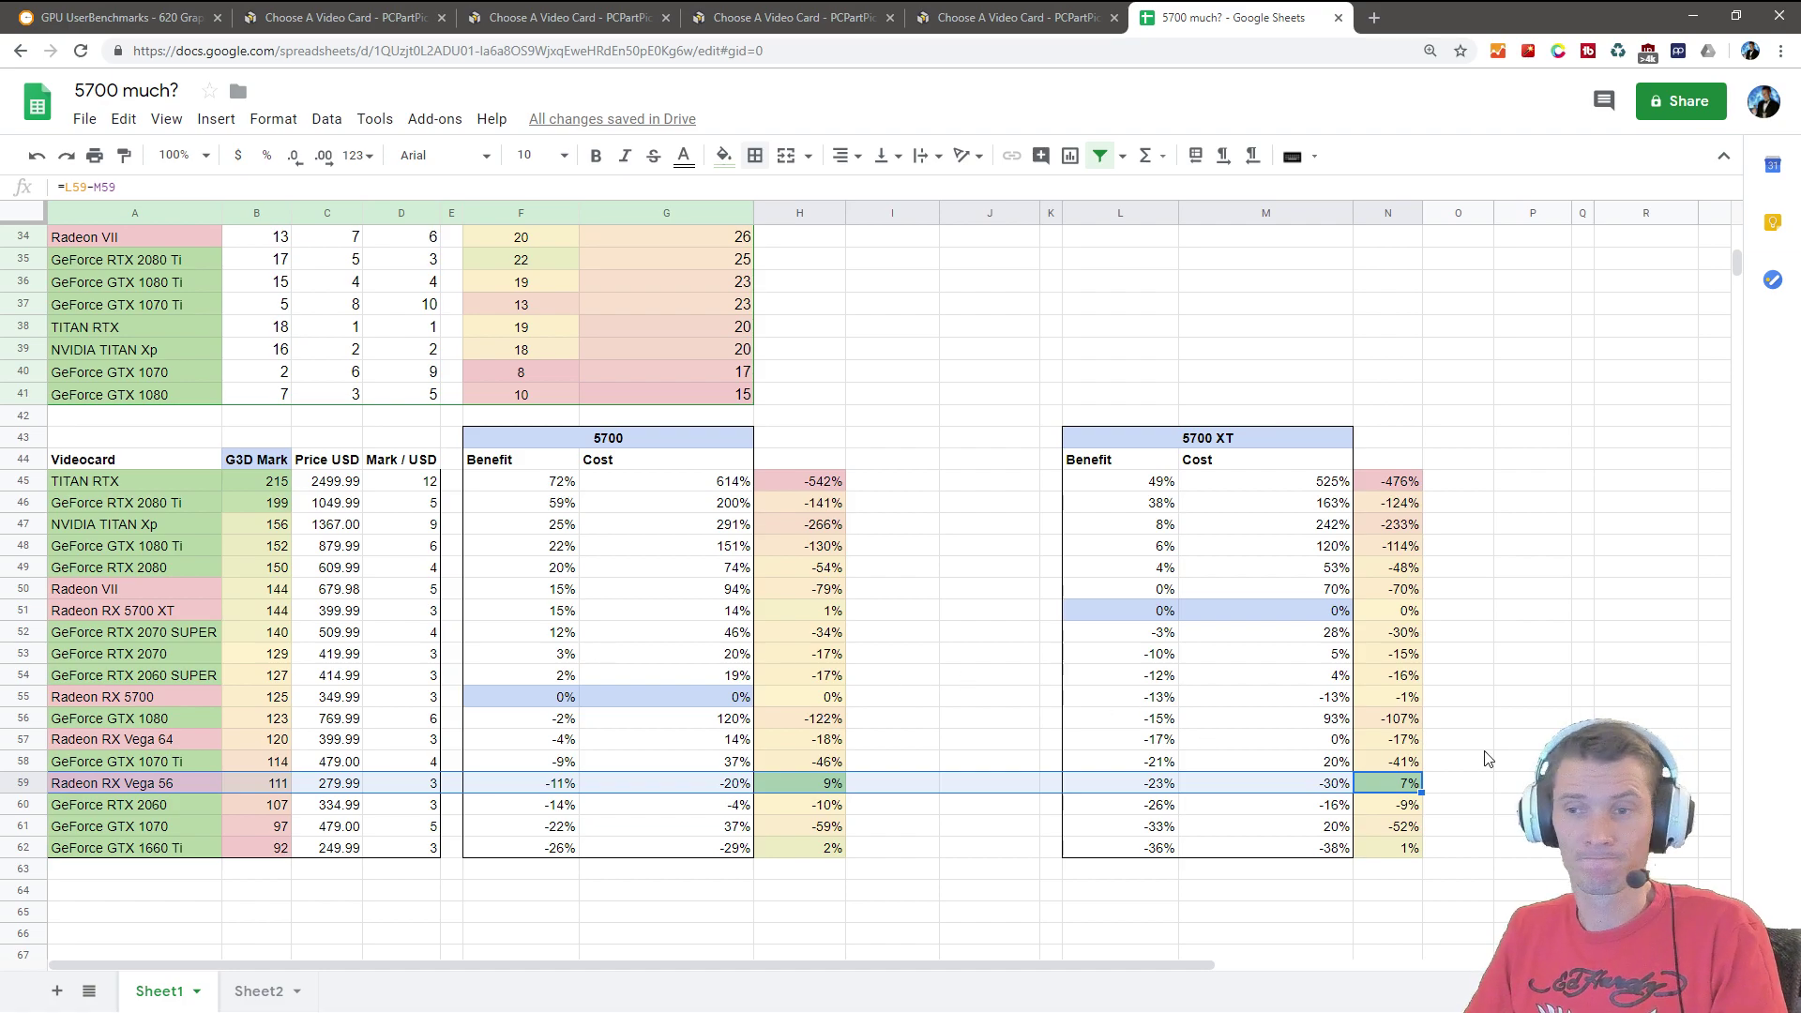
Step: Compare the Radeon RX Vega 64's Benefit, Cost and price with the Radeon RX 5700 row
left_click_drag(187, 741, 1388, 741)
left_click(183, 739)
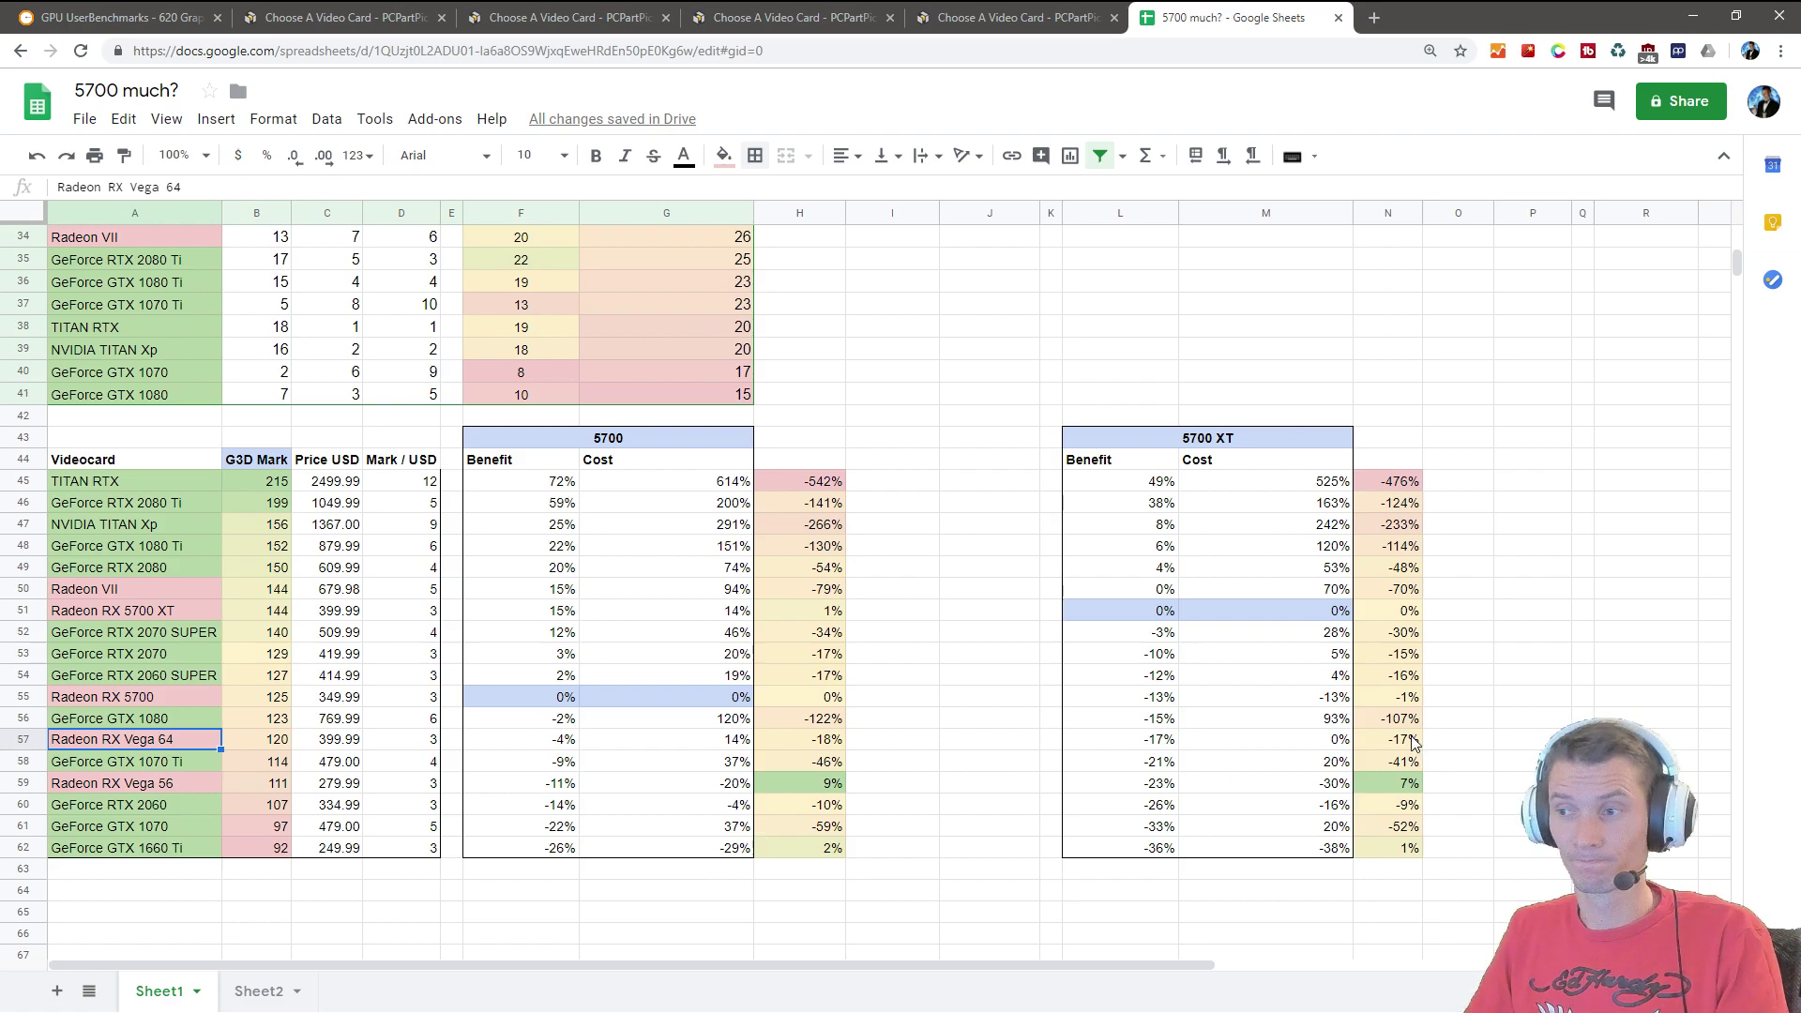
left_click(572, 743)
left_click(566, 703)
left_click(562, 743)
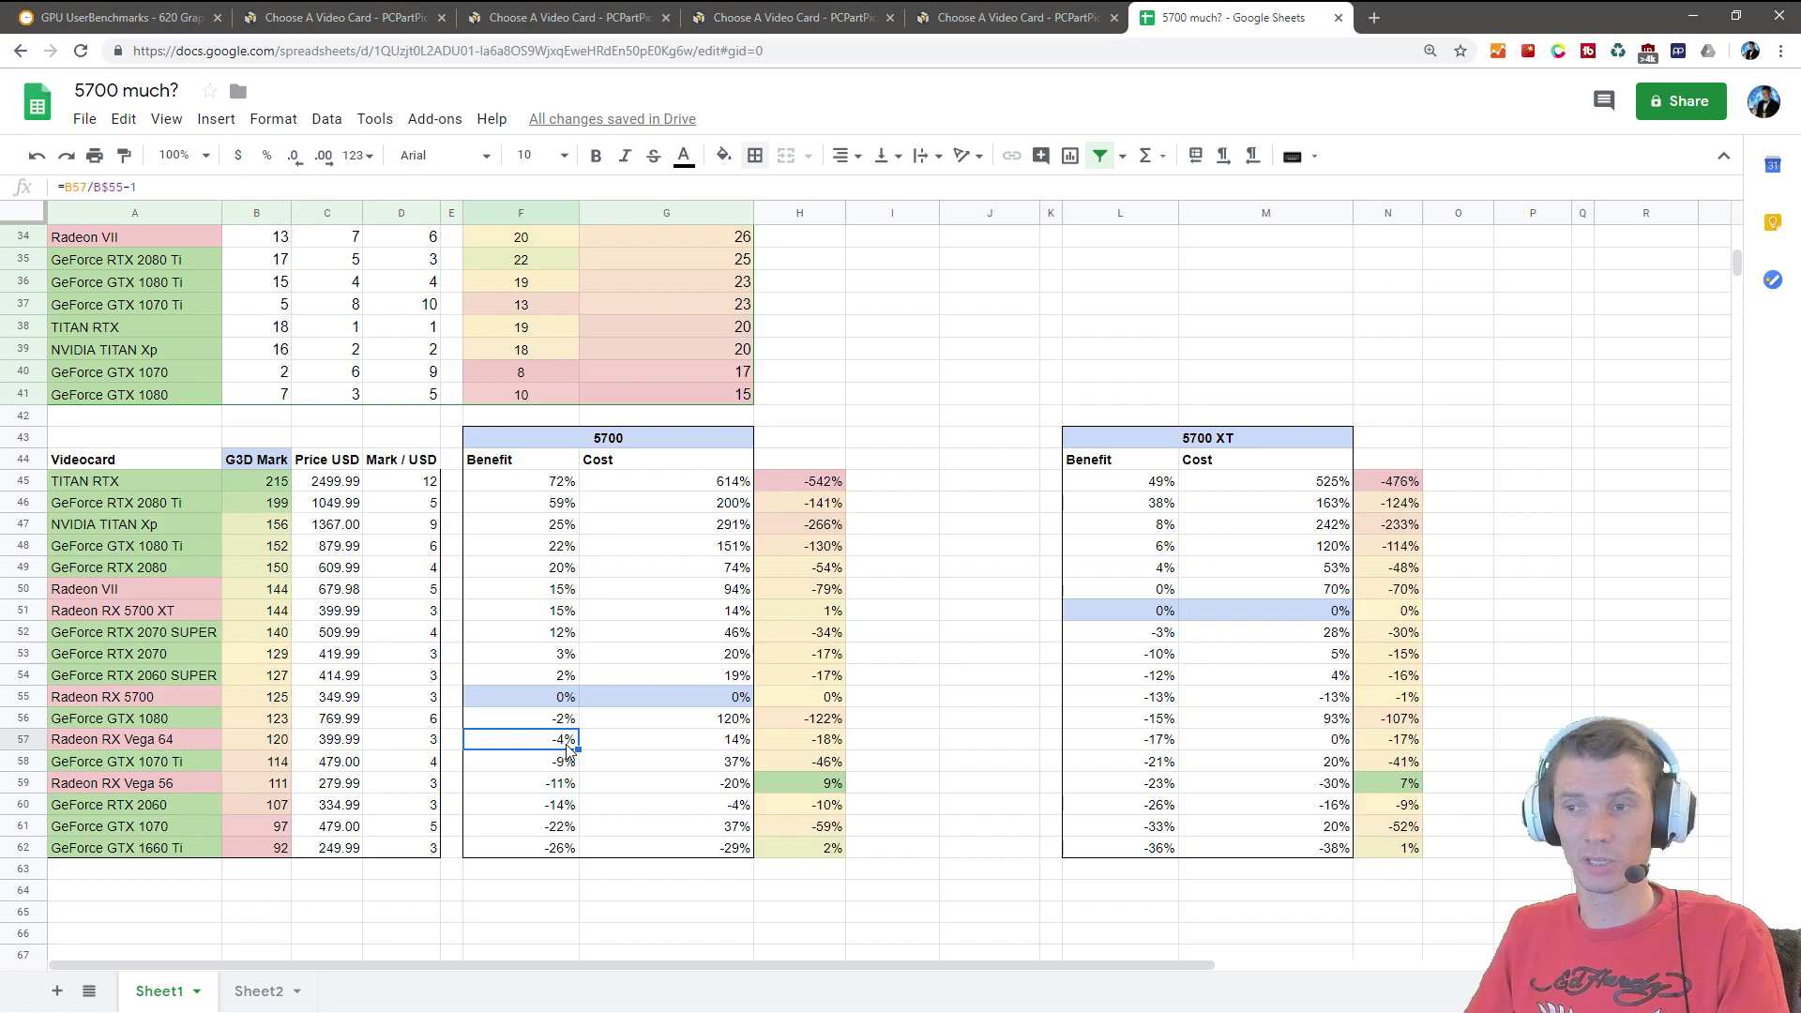
left_click(729, 745)
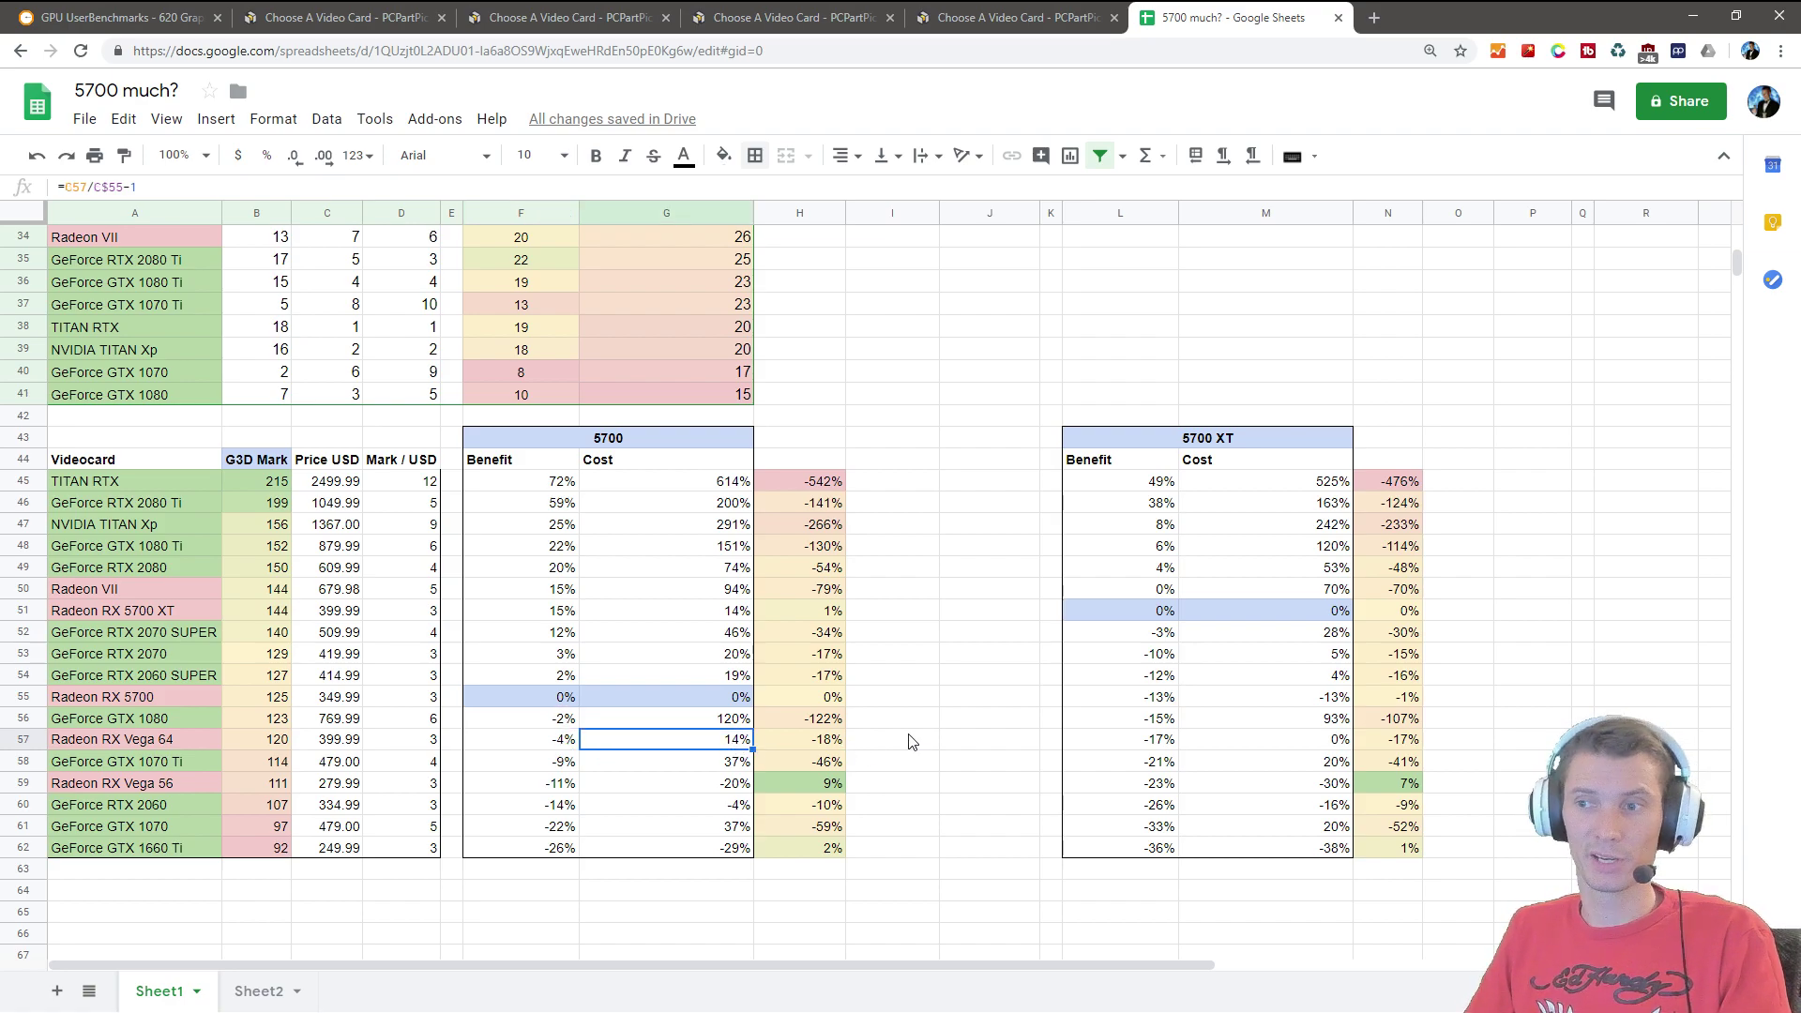
left_click(334, 748)
left_click(347, 697)
Step: Return to the first ranking table in the sheet and highlight the Radeon RX 5700's name, rank and price
scroll(891, 741, "up", 8)
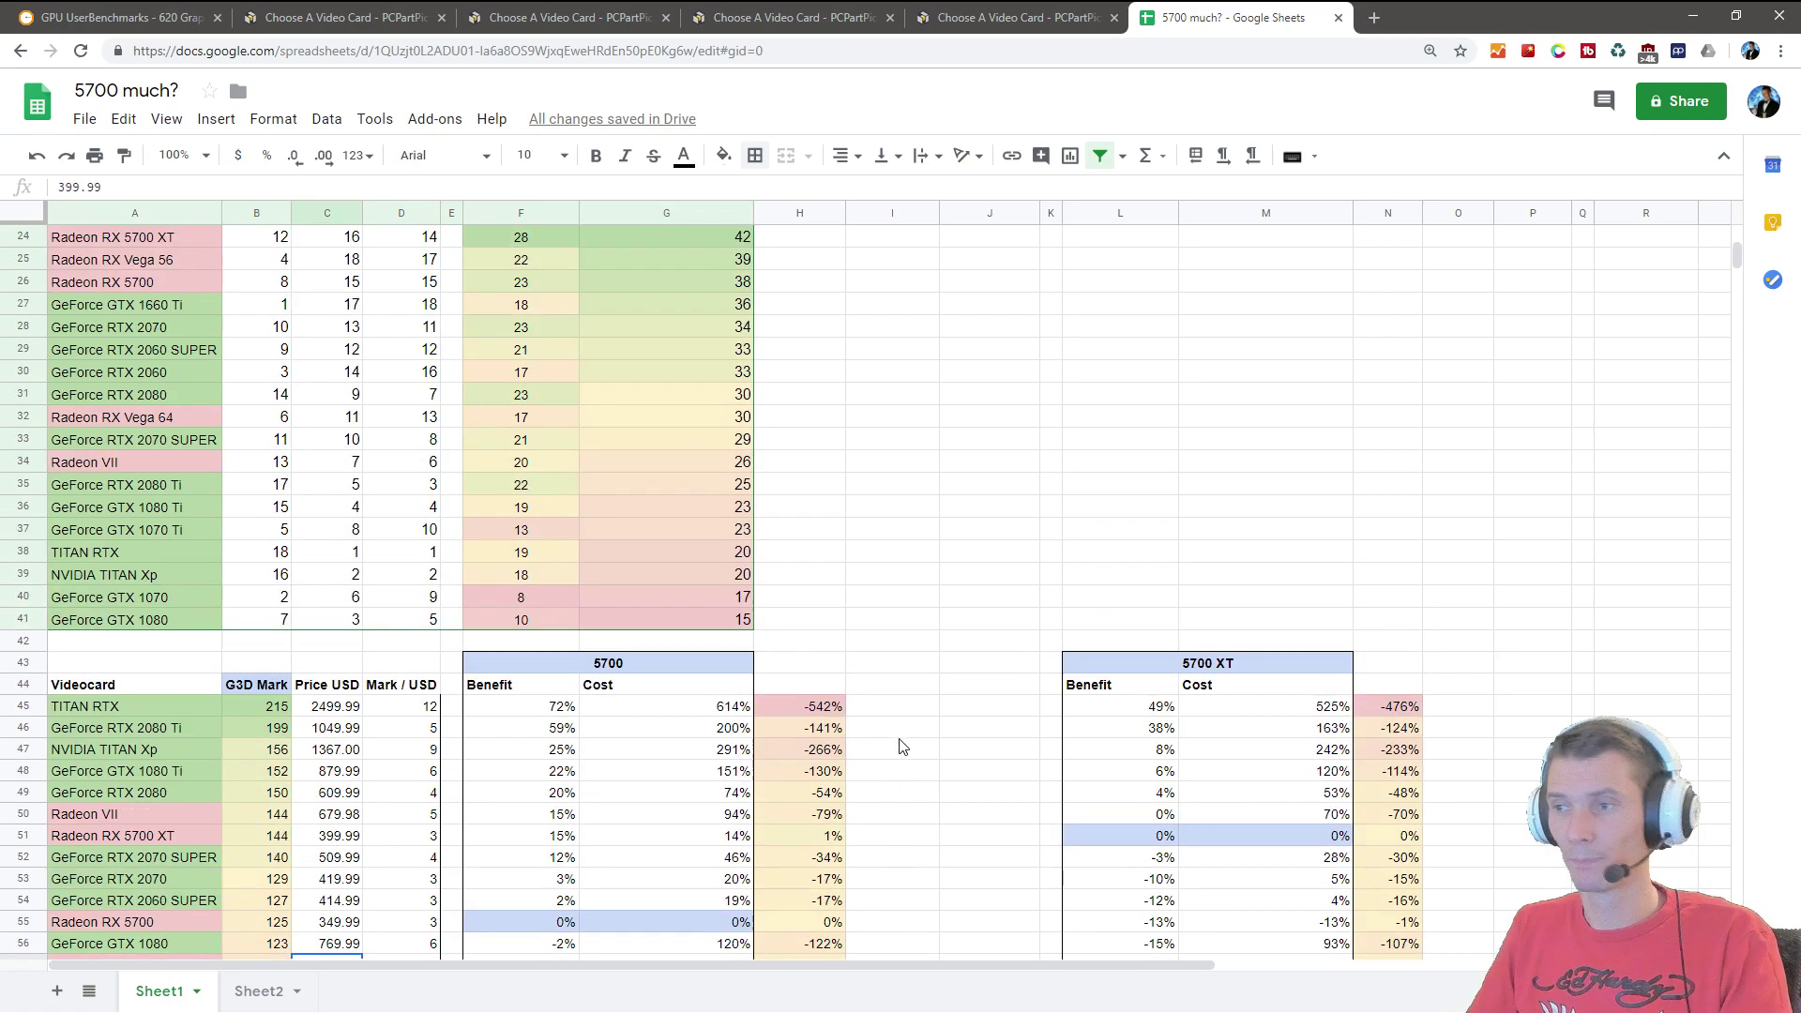
left_click(1043, 756)
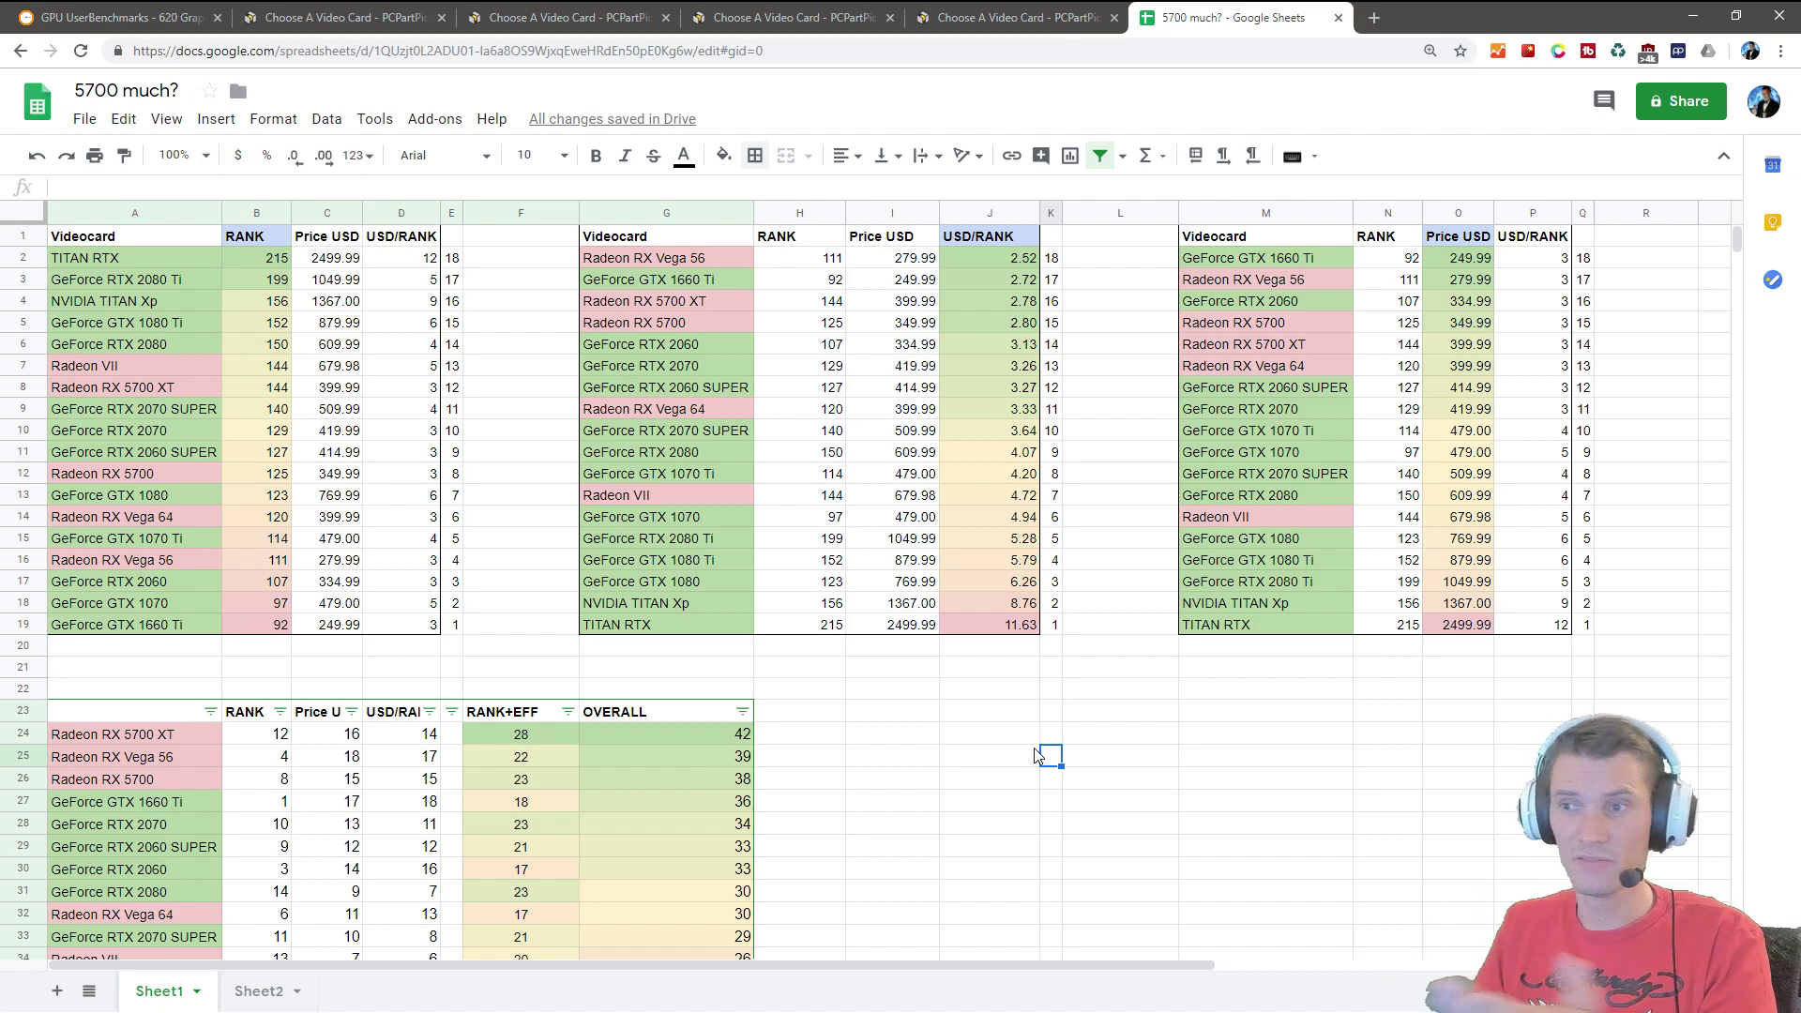
left_click(140, 476)
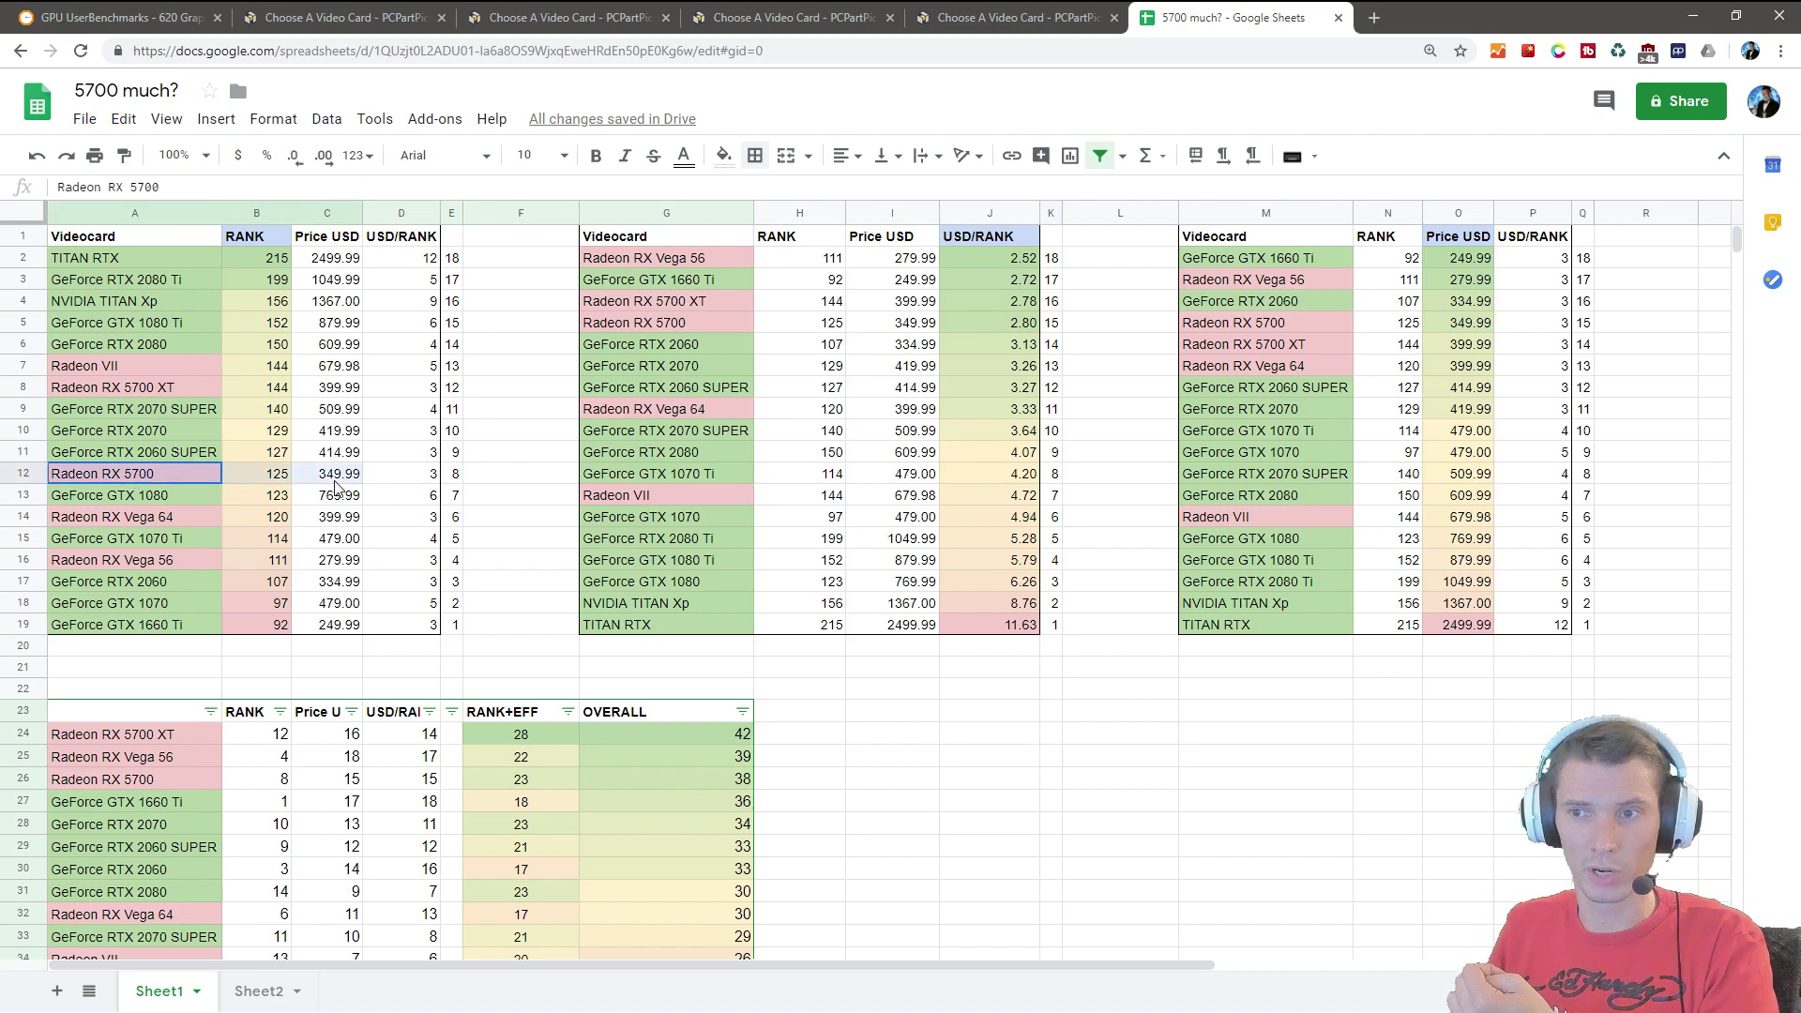
Step: Examine the Radeon RX 5700 XT's rank and price in the first ranking table
key("Up")
key("Up")
key("Up")
key("Up")
left_click(355, 387, "shift")
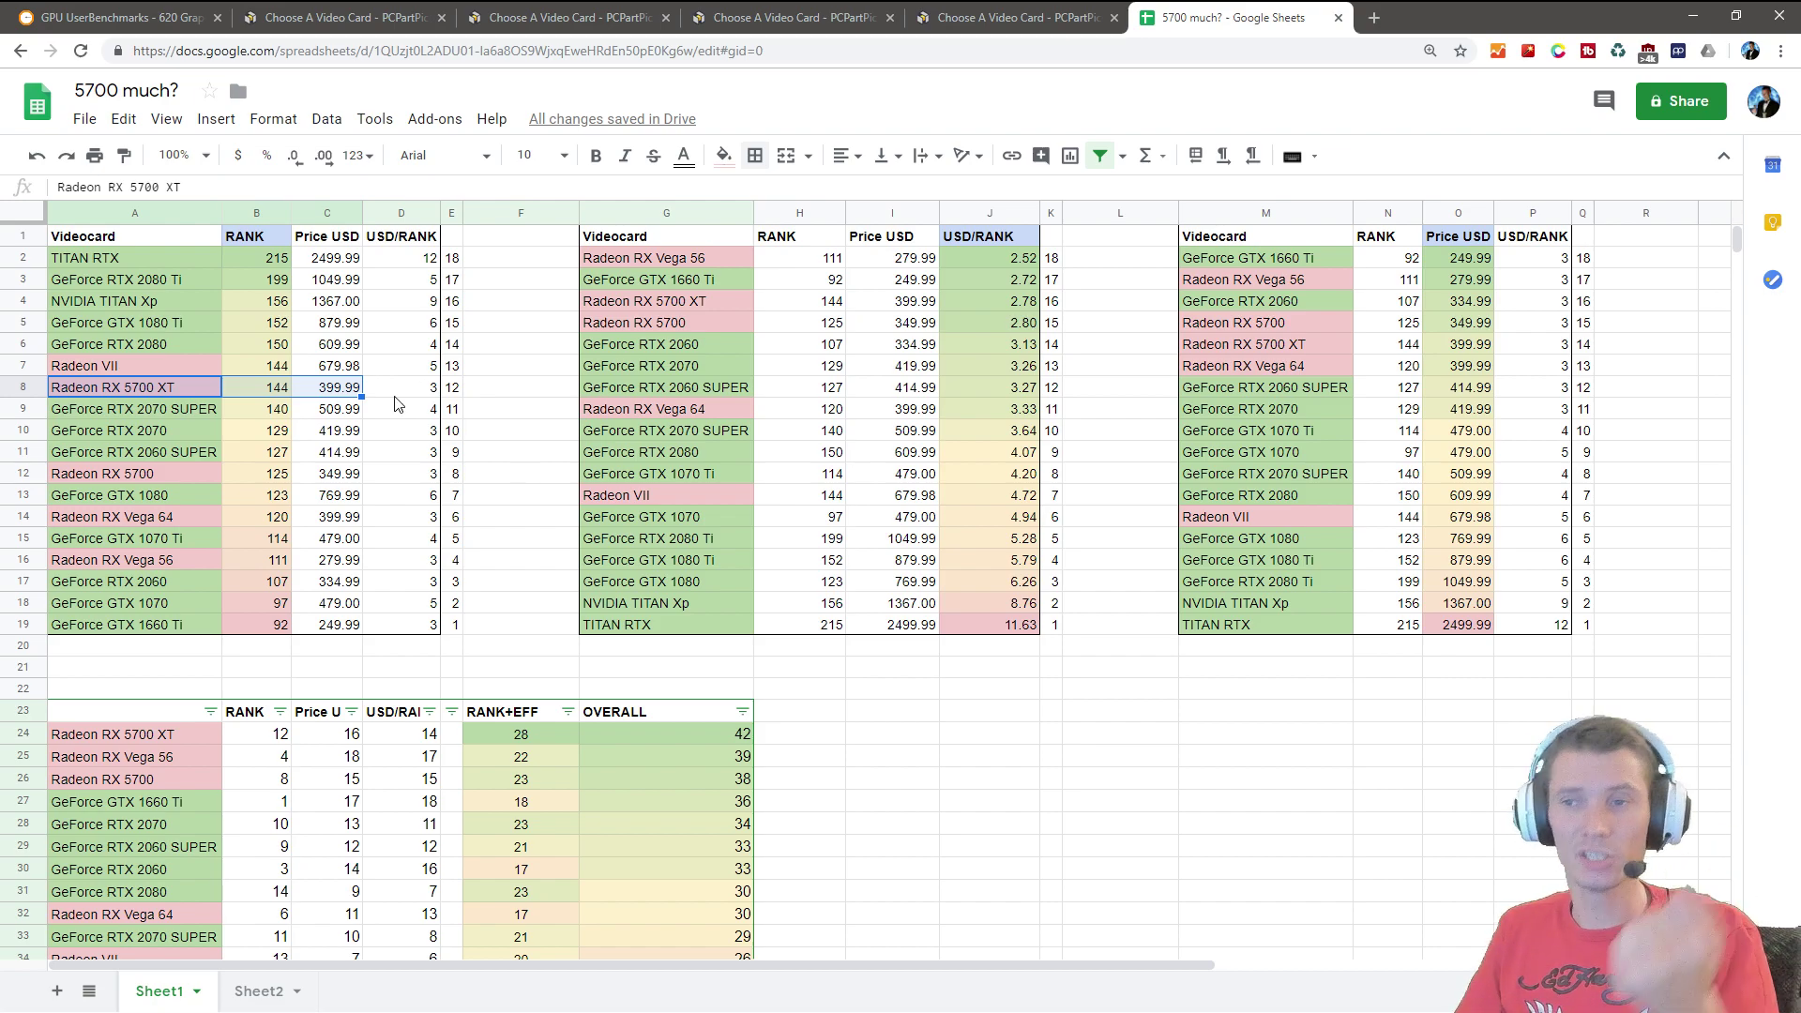
left_click(354, 441)
left_click_drag(139, 385, 295, 392)
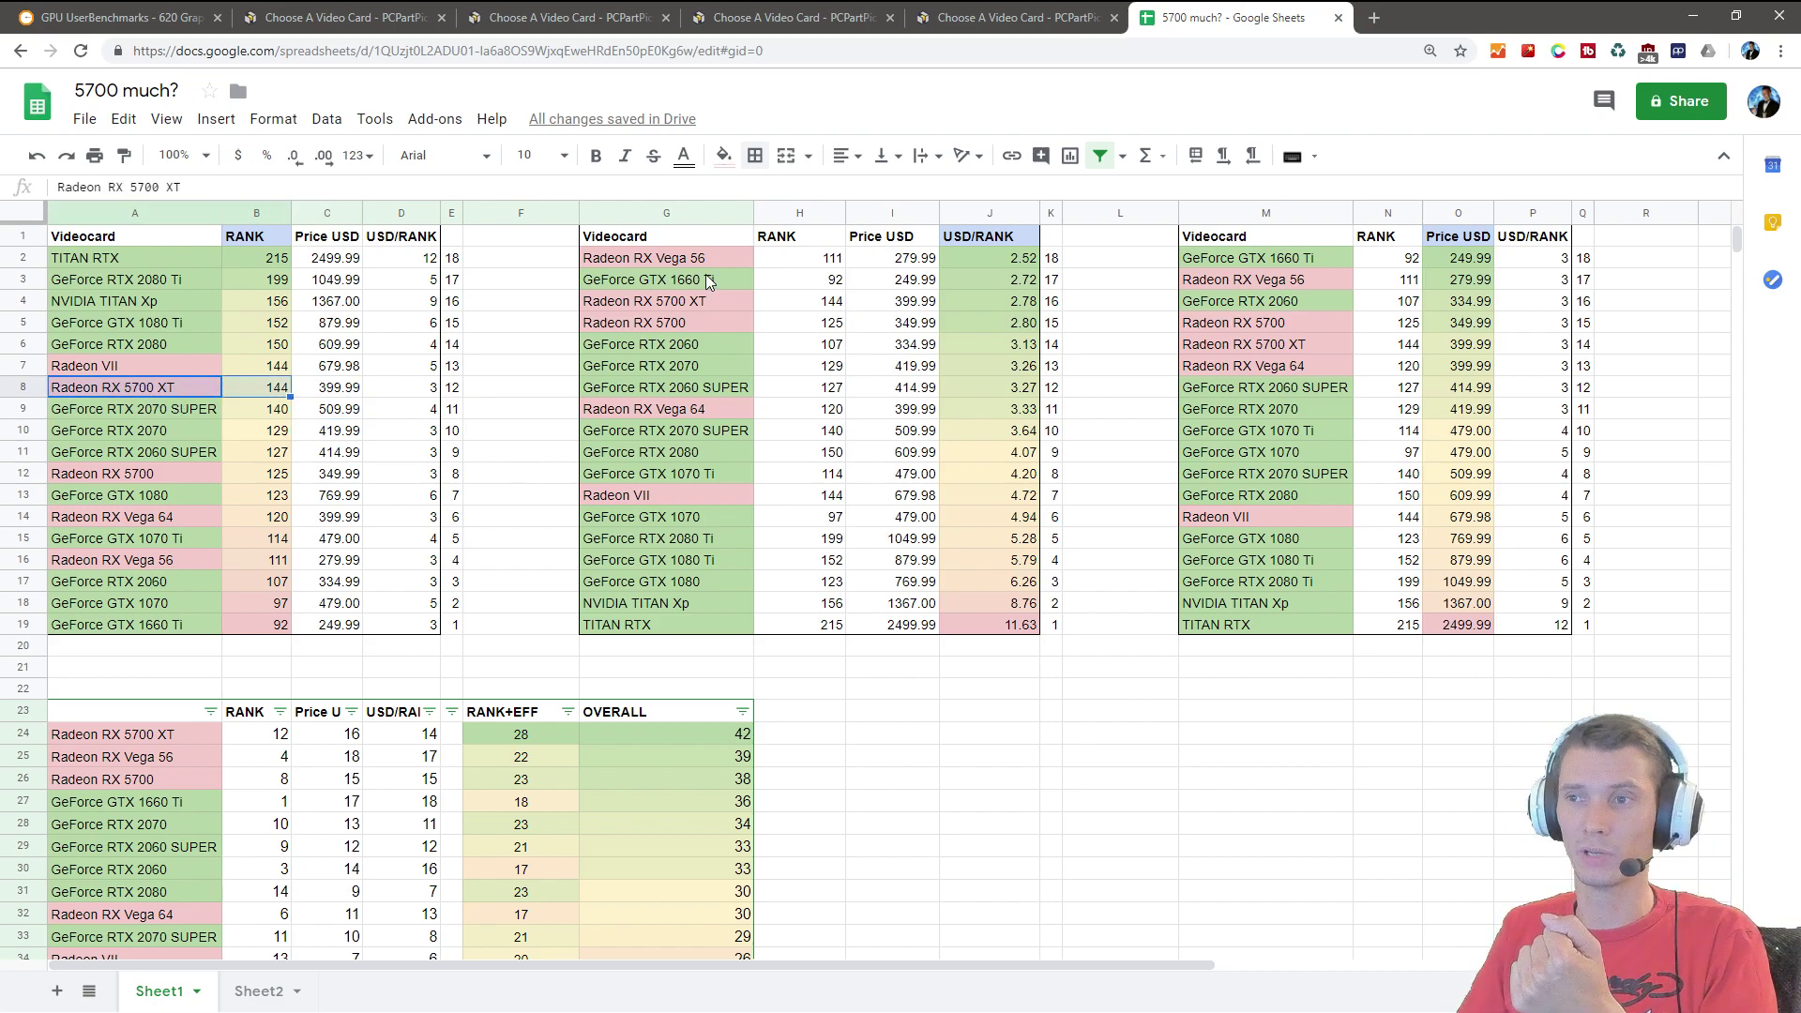
Step: Highlight the Radeon RX Vega 56's row in the USD/RANK table and the top three cards' full rows in the OVERALL table
left_click_drag(709, 263, 994, 259)
scroll(679, 635, "down", 3)
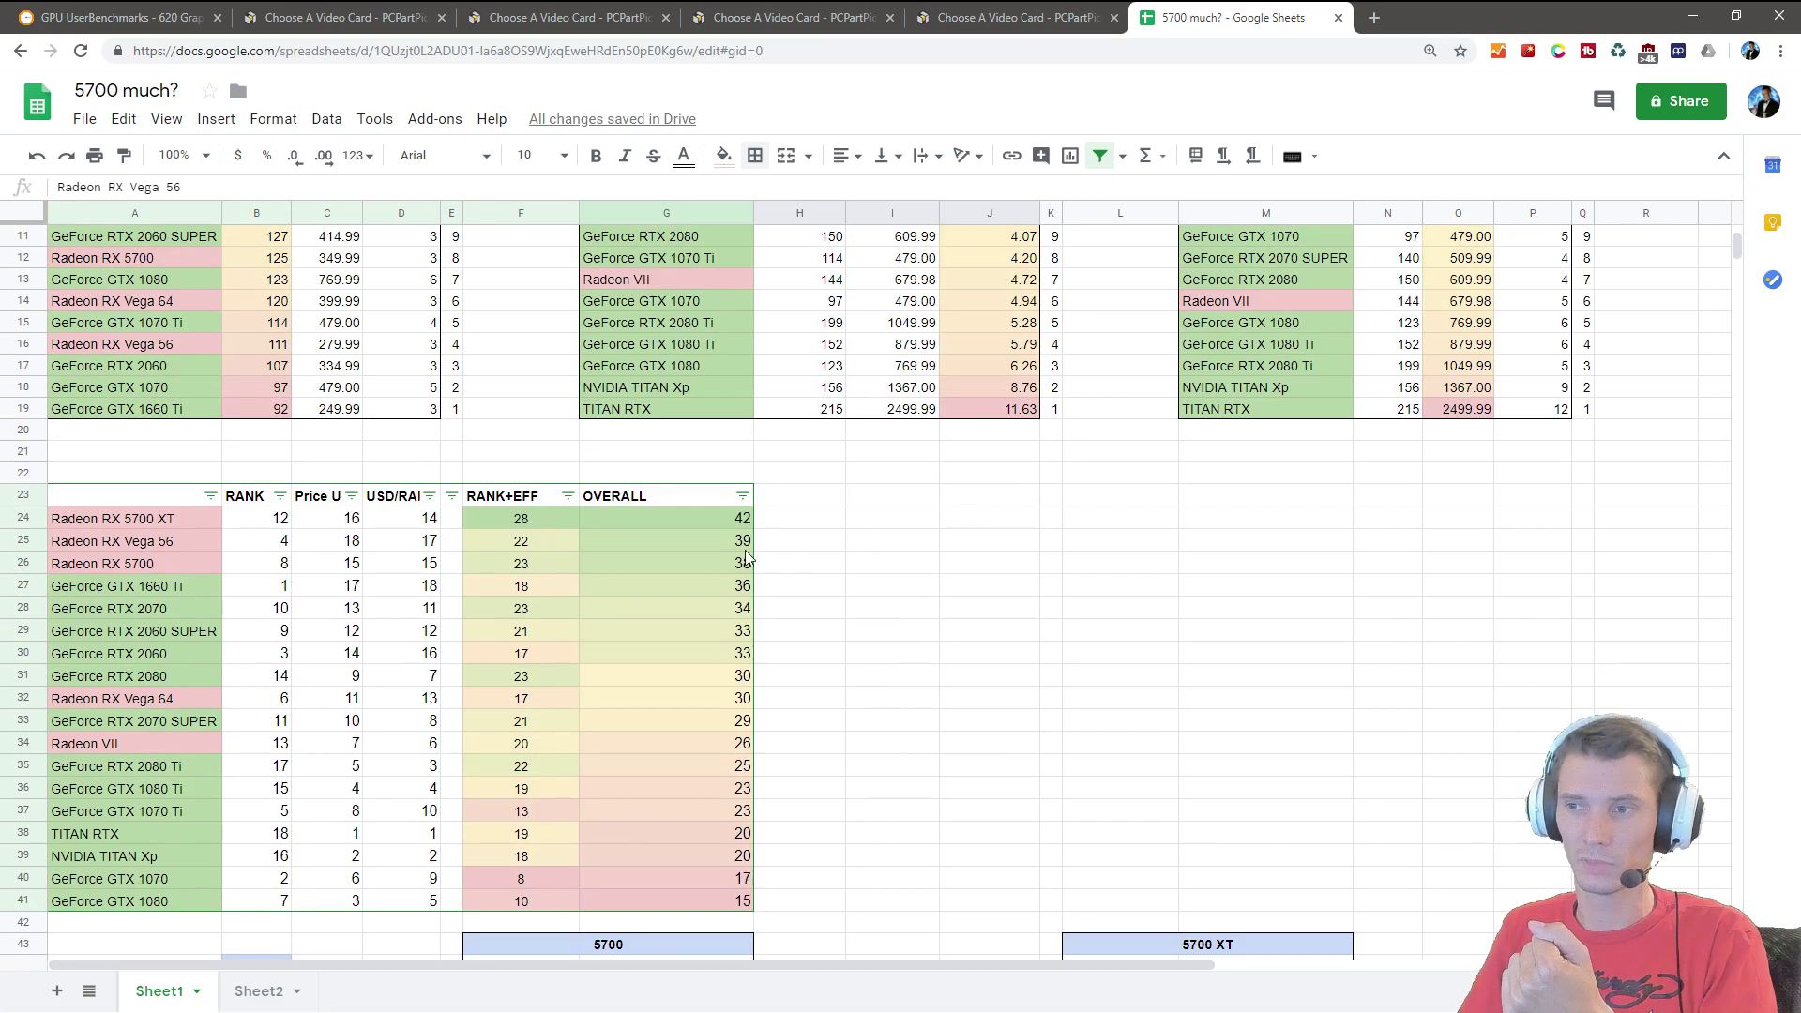
left_click(619, 520)
key("ctrl+Left")
key("shift+Down")
key("shift+Down")
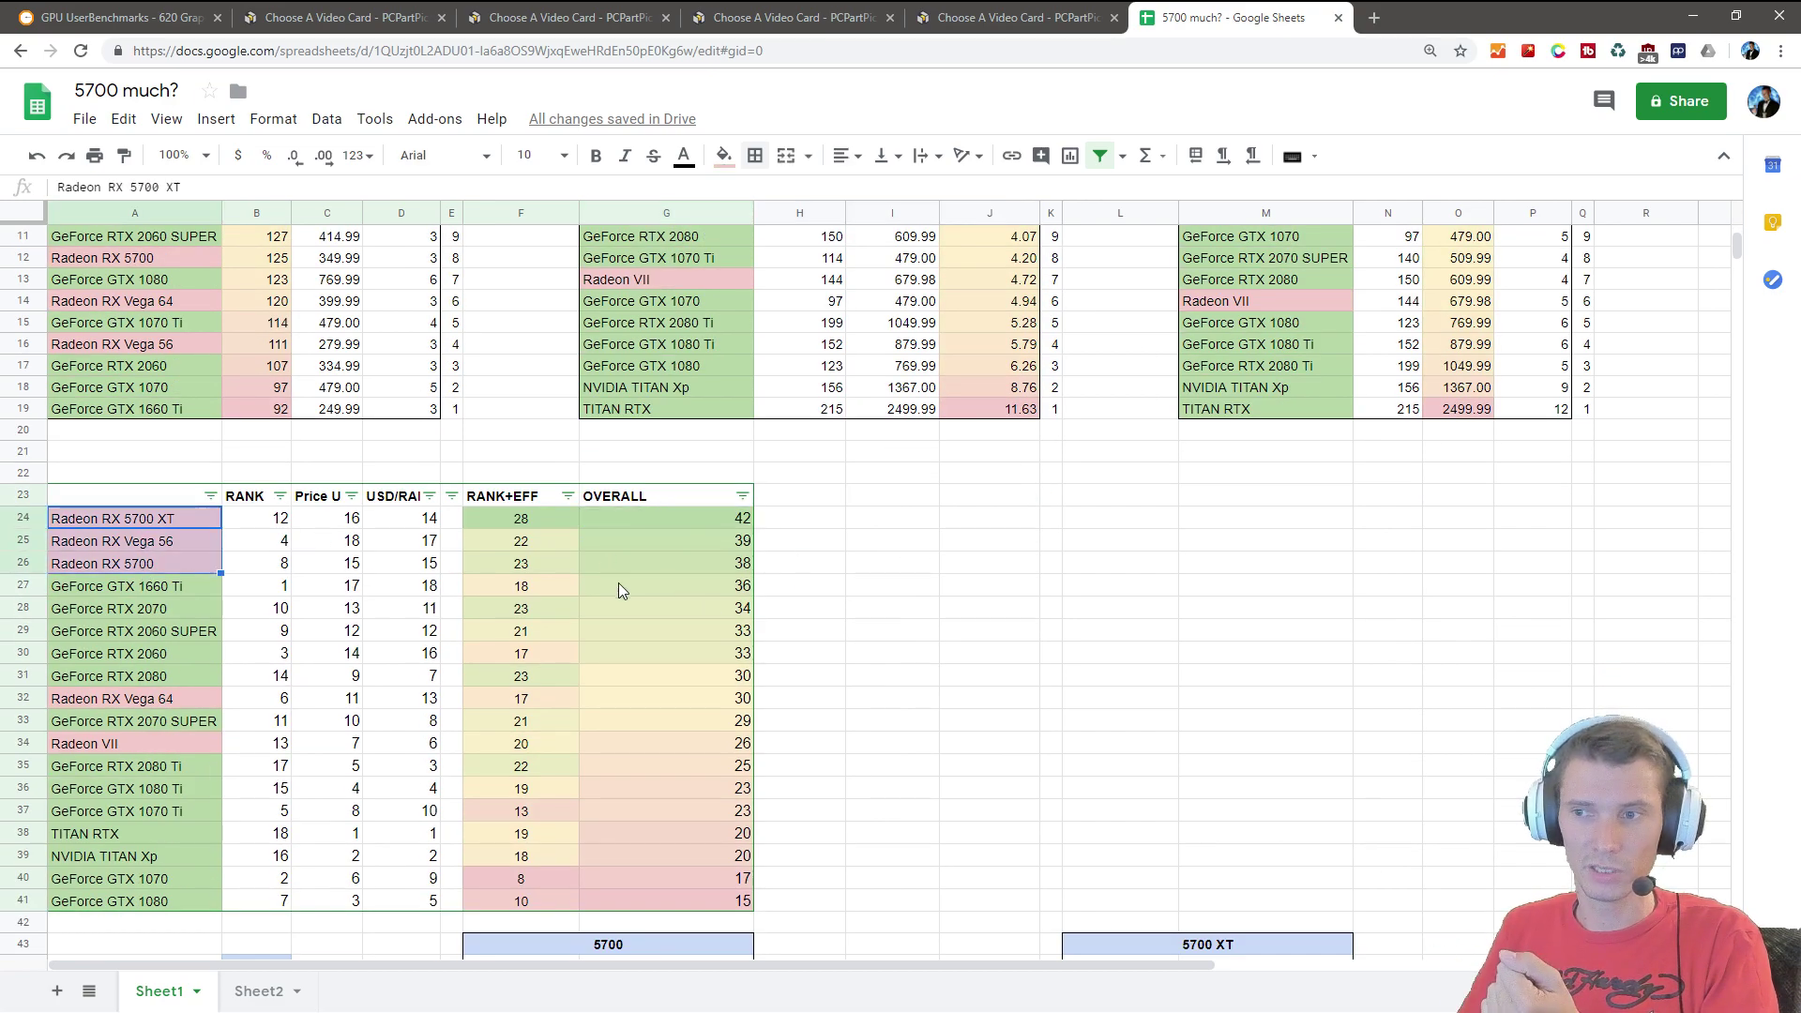
left_click(679, 567, "shift")
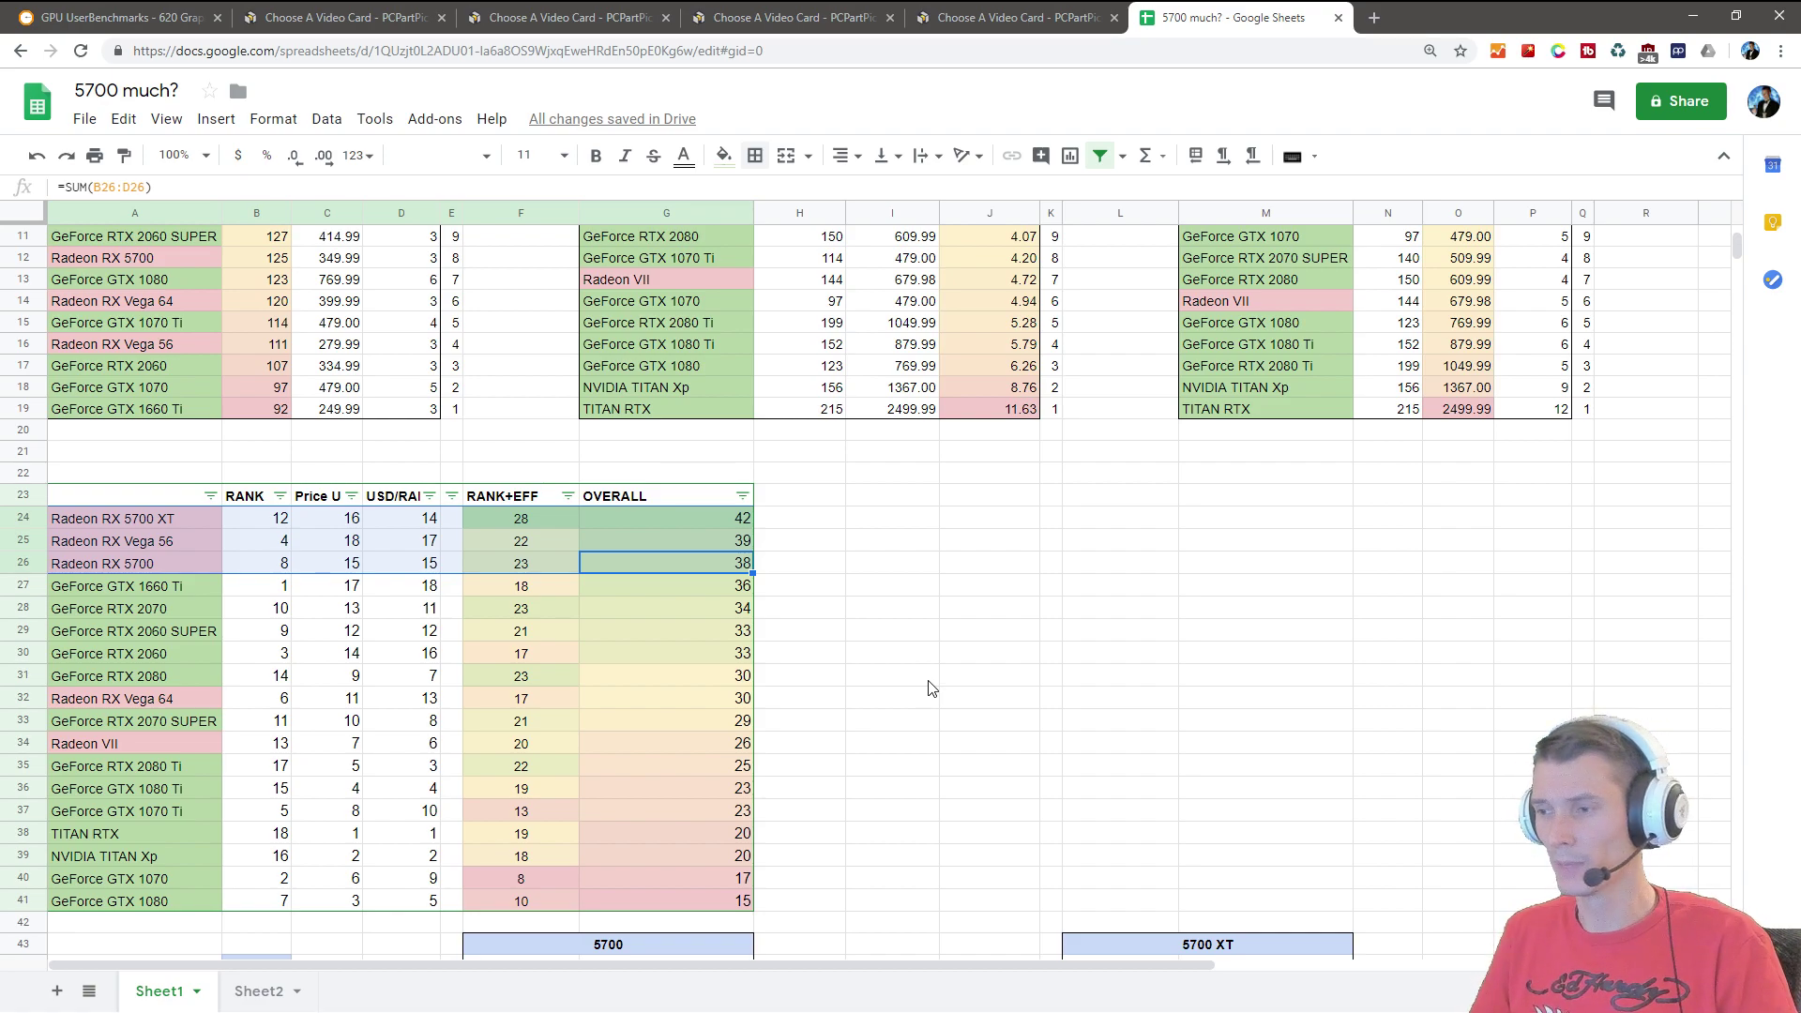
Step: Examine the full list of cards in the OVERALL table, from the Radeon RX 5700 XT down to the GeForce GTX 1080
scroll(1069, 666, "up", 3)
left_click(1050, 741)
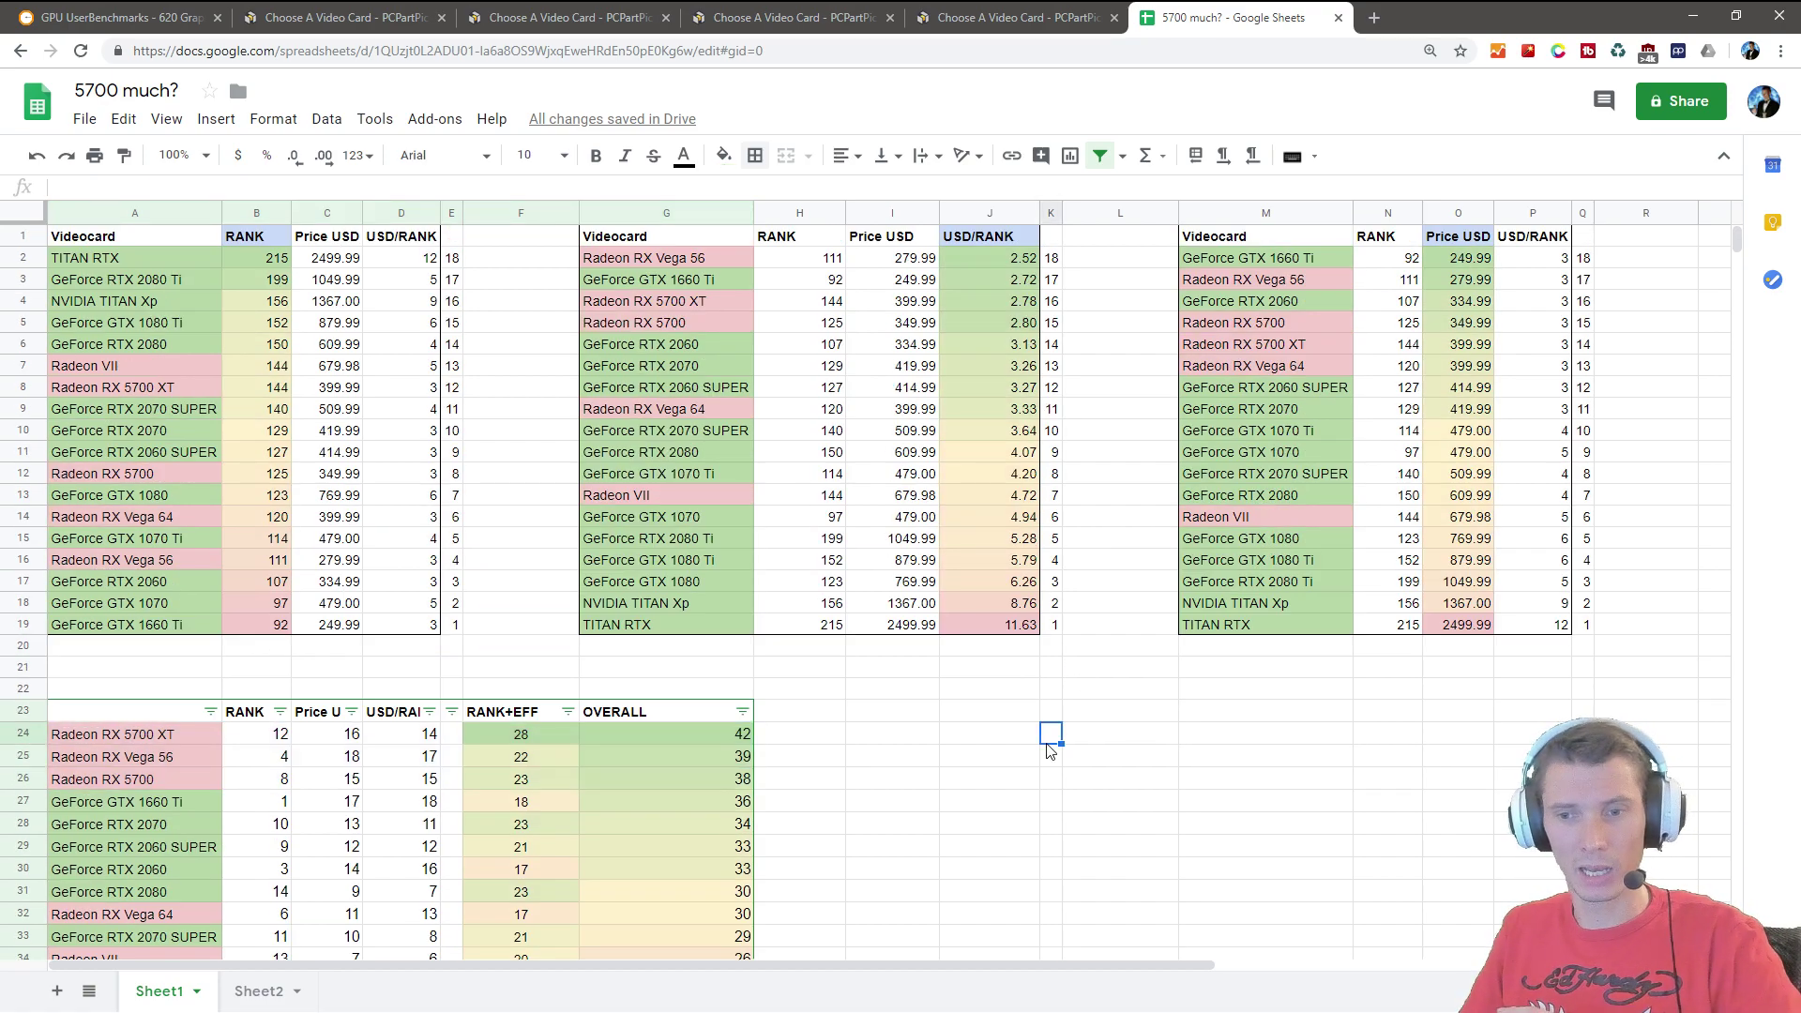
scroll(1027, 783, "down", 5)
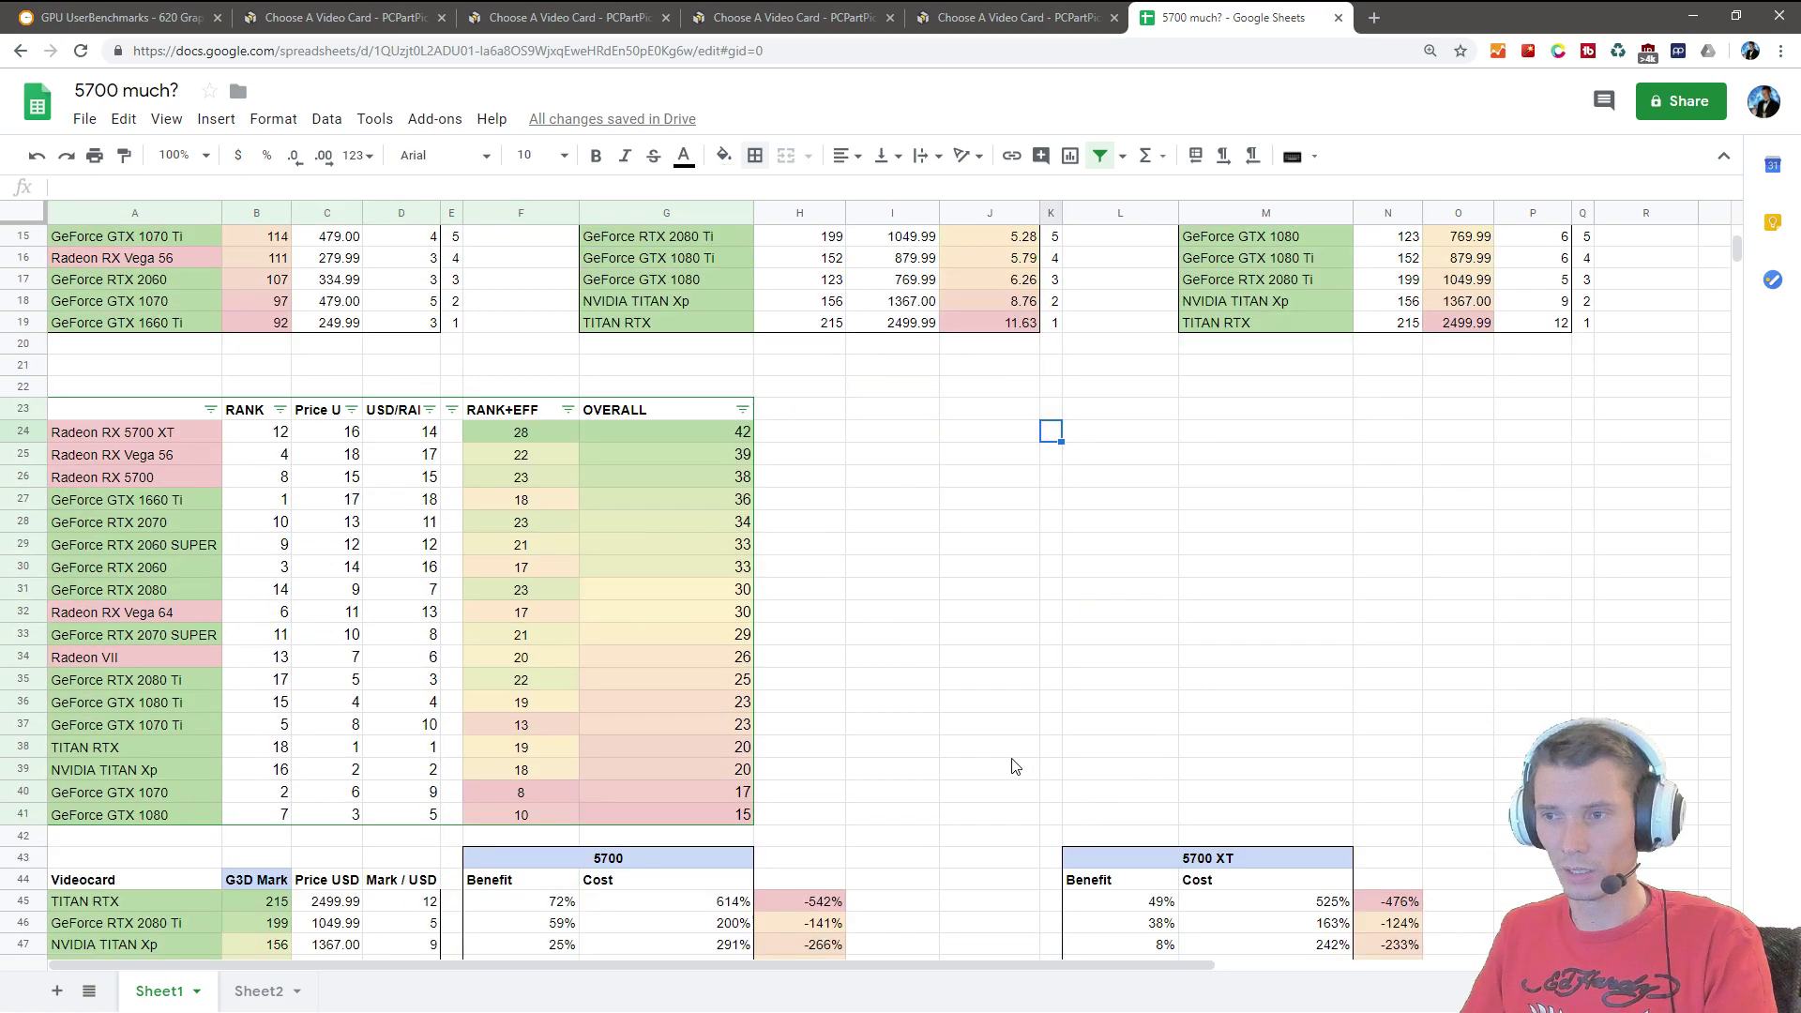
scroll(1018, 767, "down", 1)
left_click_drag(202, 371, 178, 750)
left_click(952, 731)
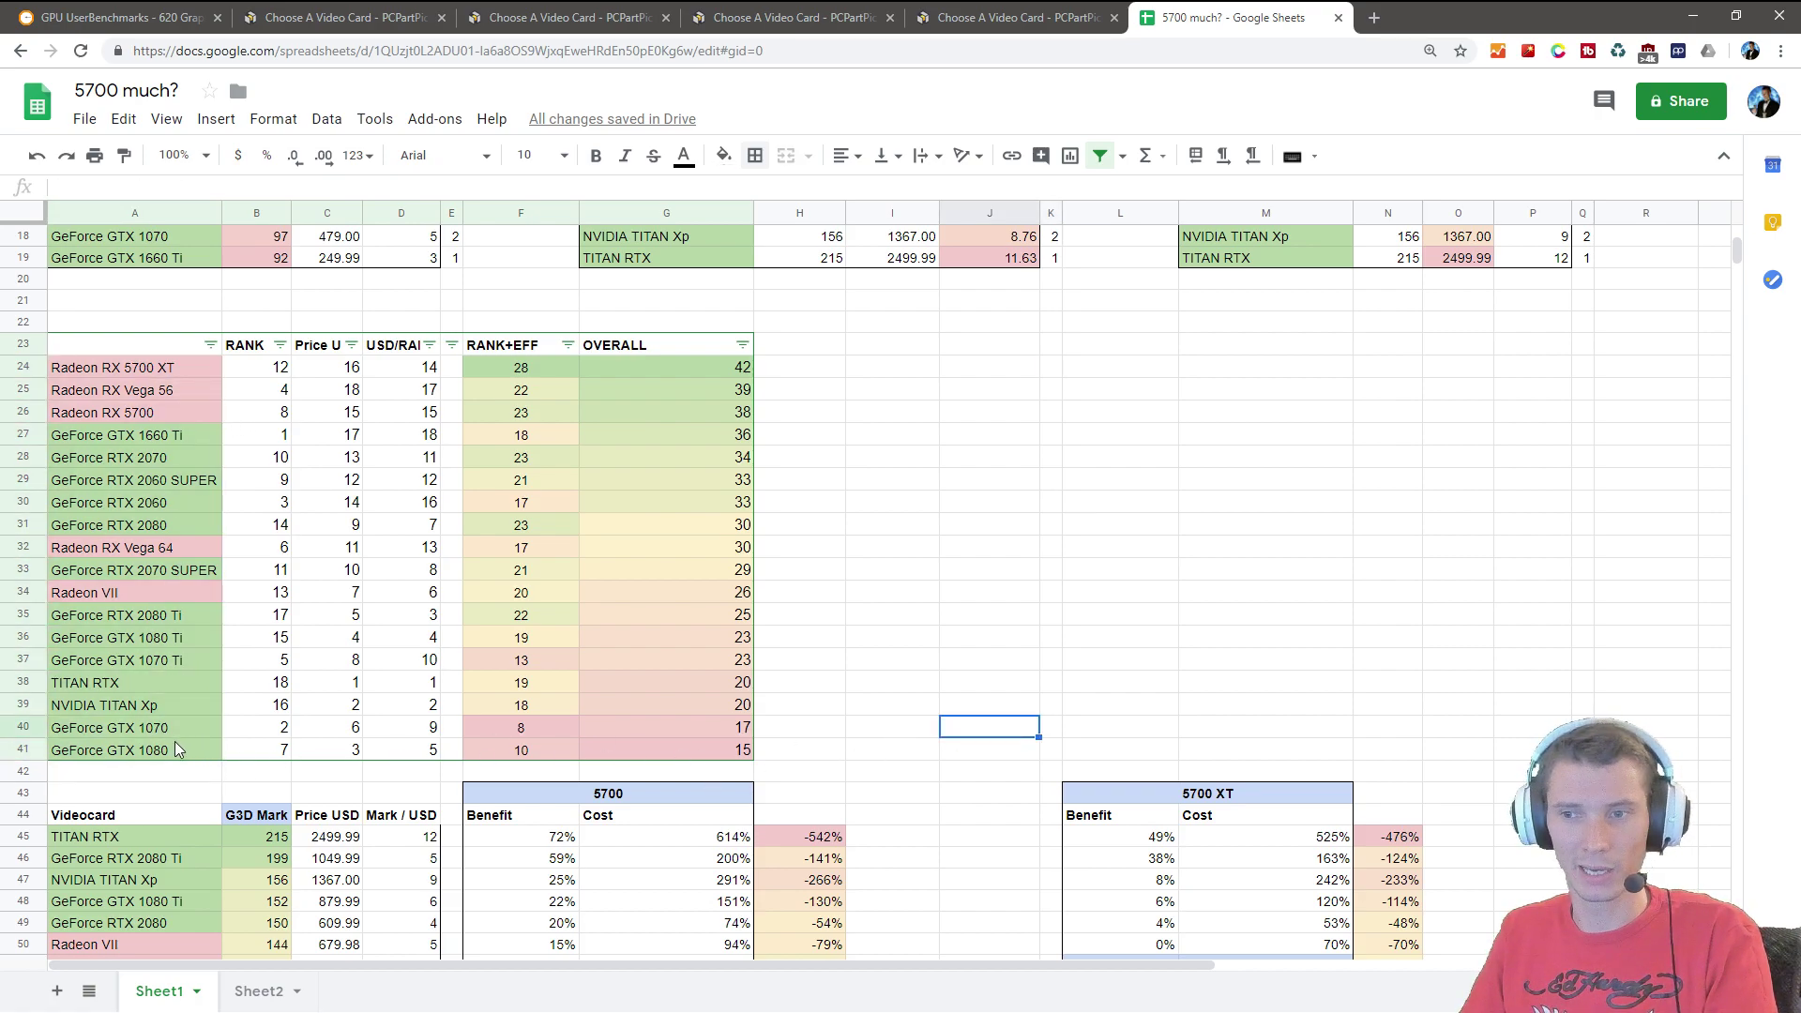
Step: Compare the positions of the GeForce RTX 2060 SUPER, RTX 2070 SUPER and RTX 2080 Ti in the OVERALL table
left_click(147, 621)
left_click(204, 486)
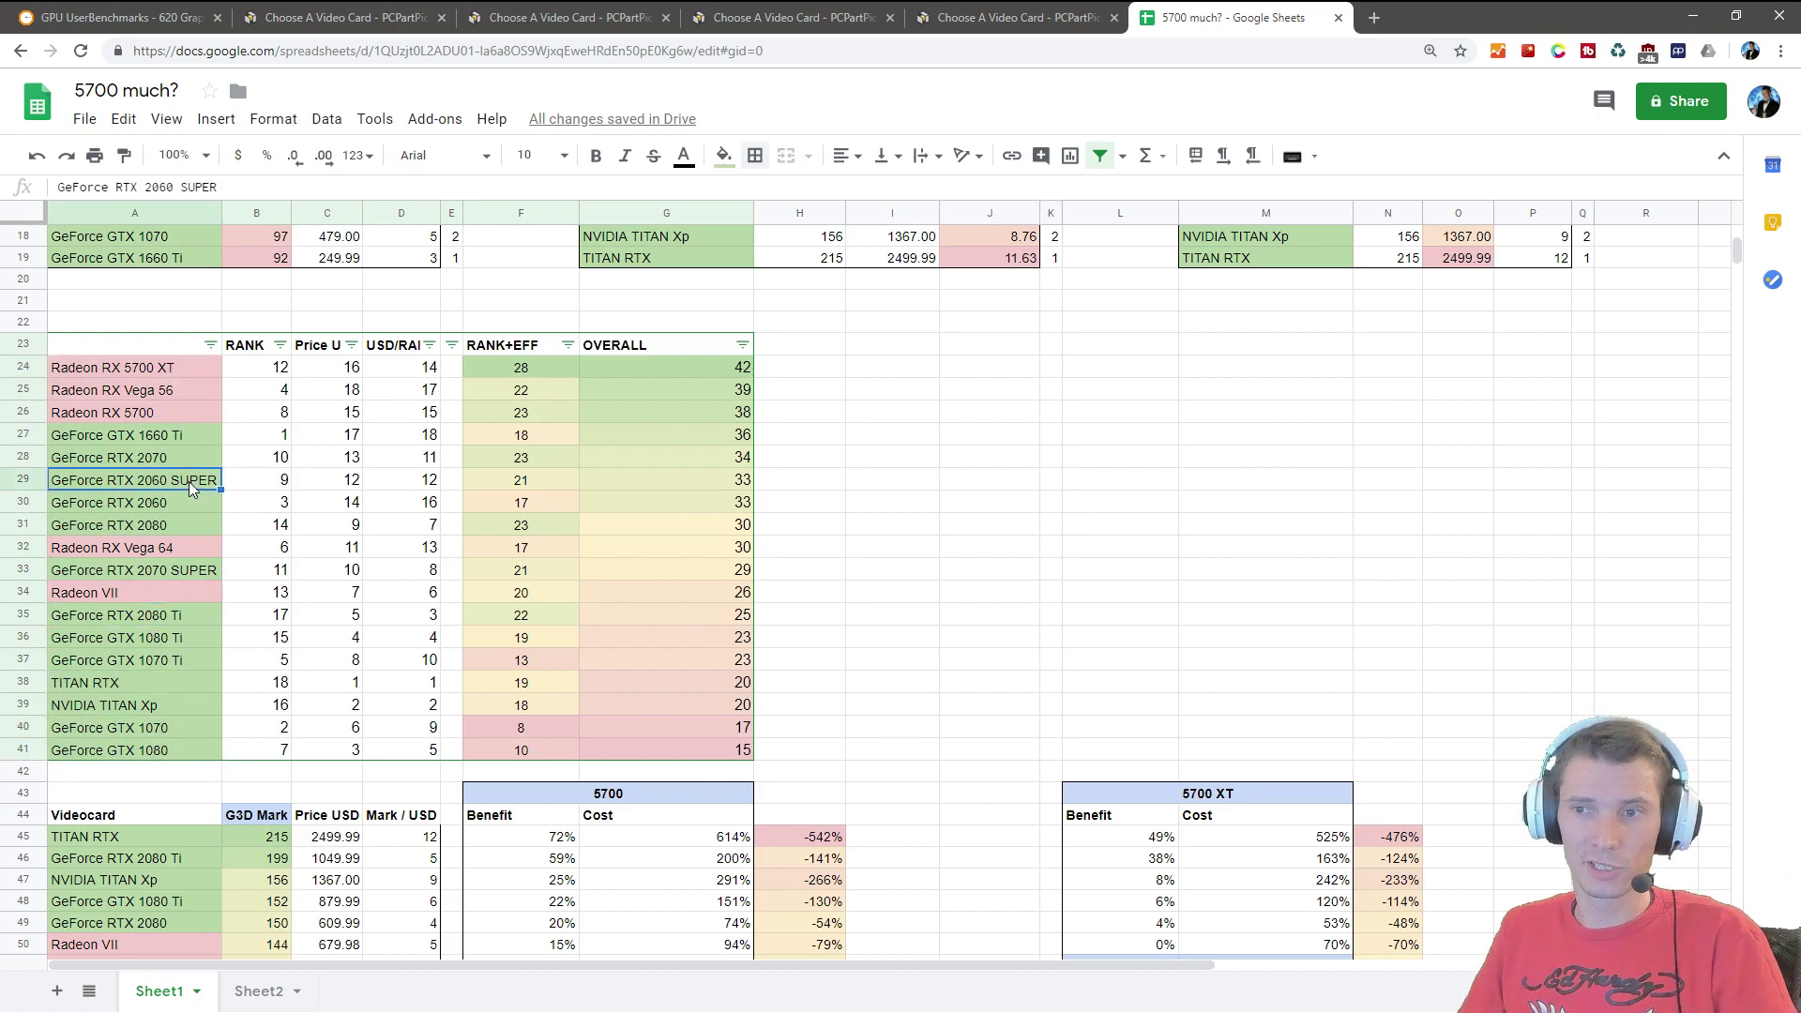
left_click(193, 574)
left_click(201, 487)
left_click(201, 577)
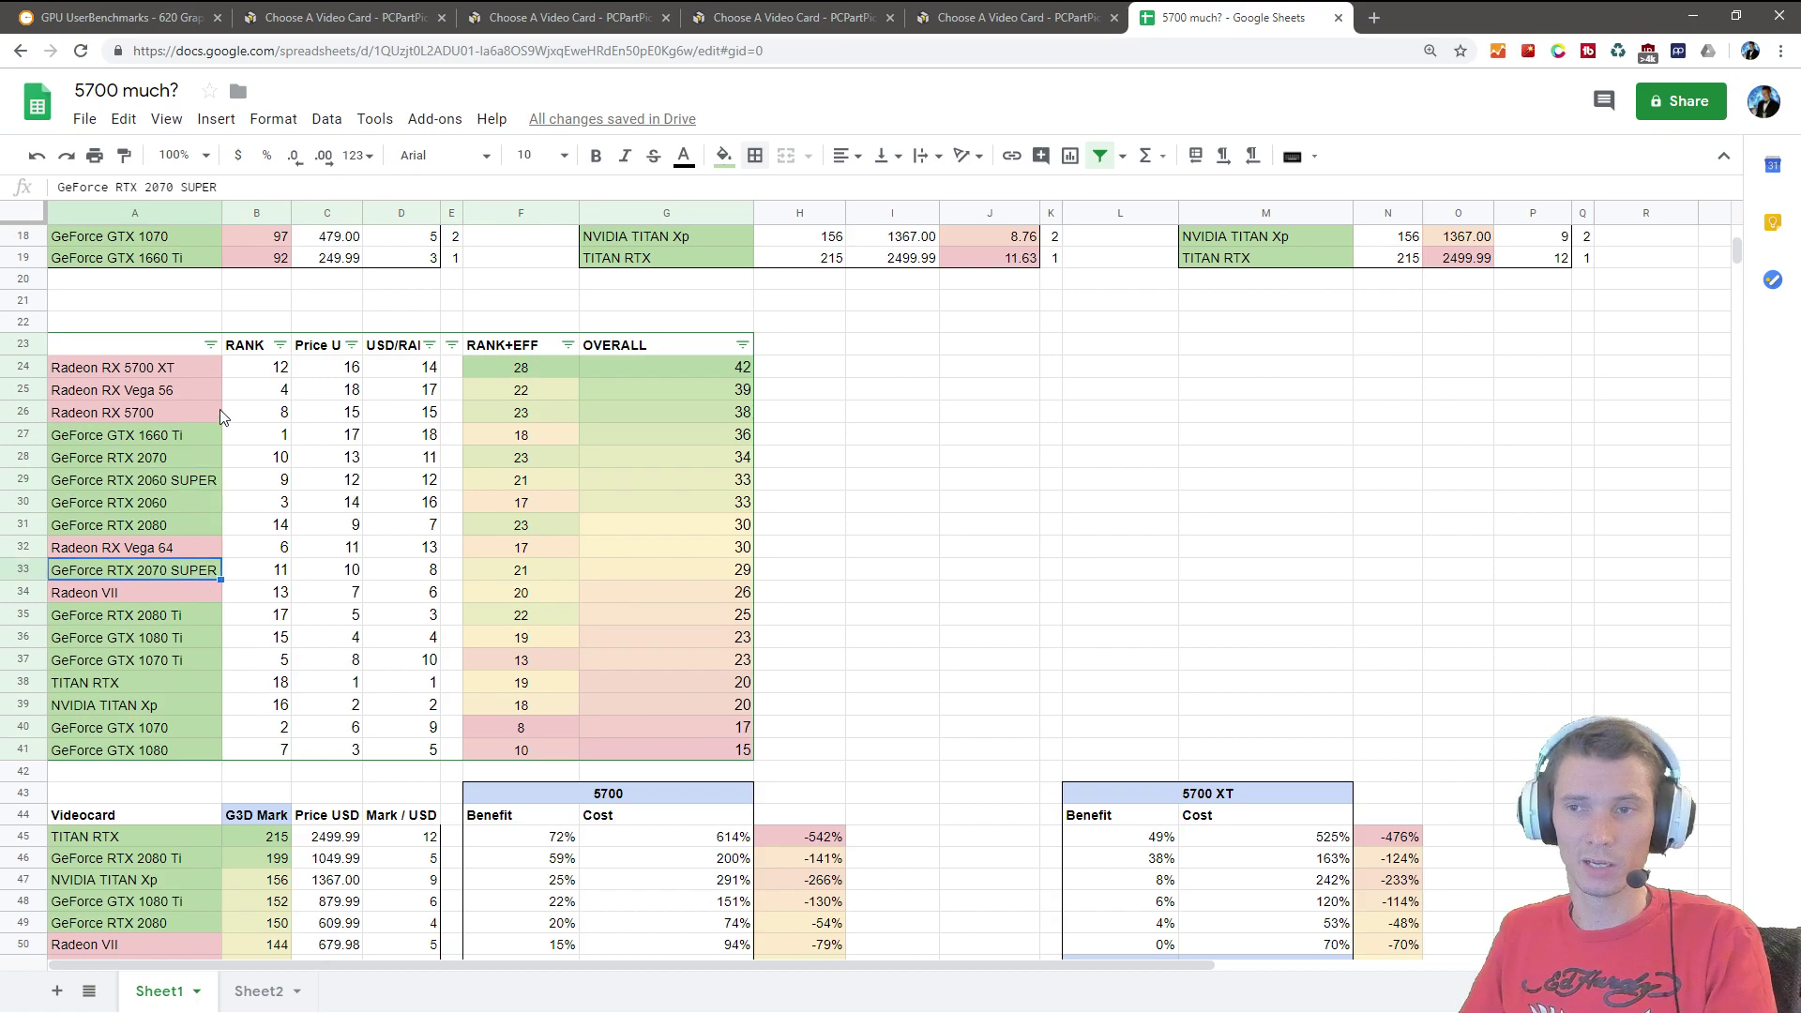
mouse_move(171, 618)
left_mouse_down()
mouse_move(741, 745)
mouse_move(143, 636)
mouse_move(150, 616)
left_mouse_up()
left_click(959, 741)
left_click(824, 661)
Step: Examine the TITAN RTX's rank, price, USD/RANK and overall scores in the OVERALL table
left_click_drag(165, 685, 433, 684)
left_click(136, 683)
left_click(279, 685)
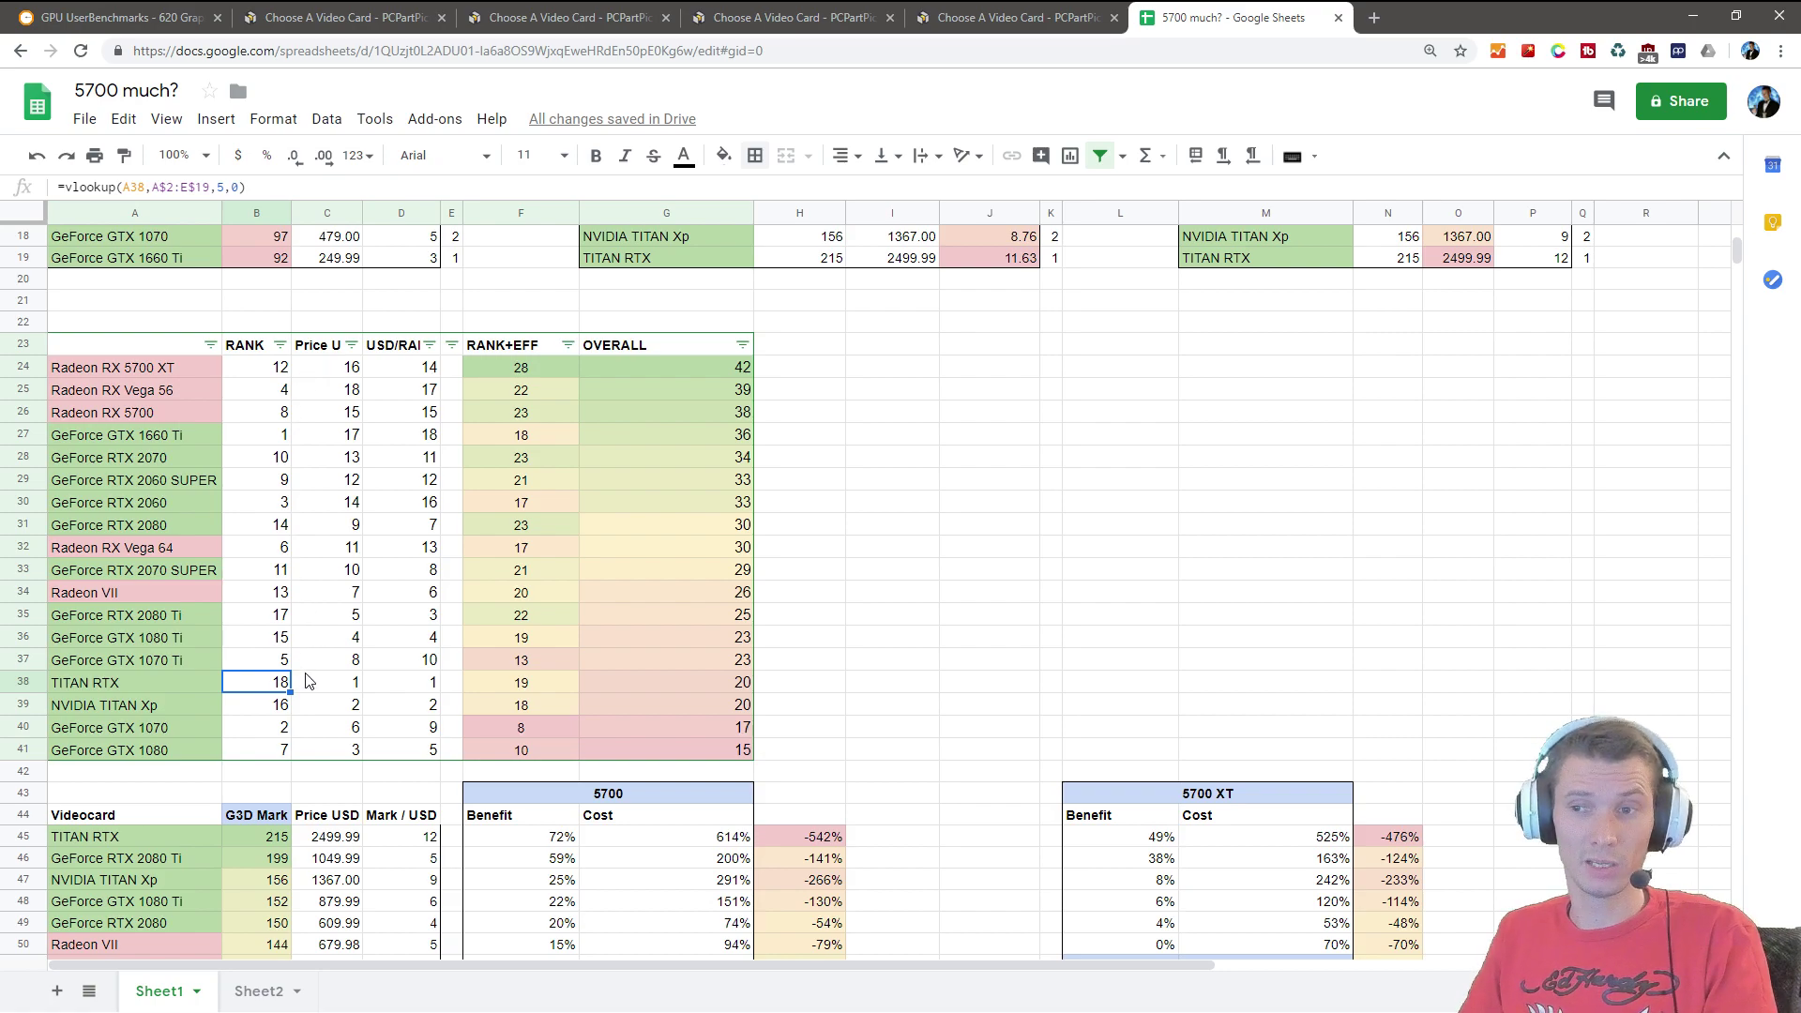
left_click(353, 688)
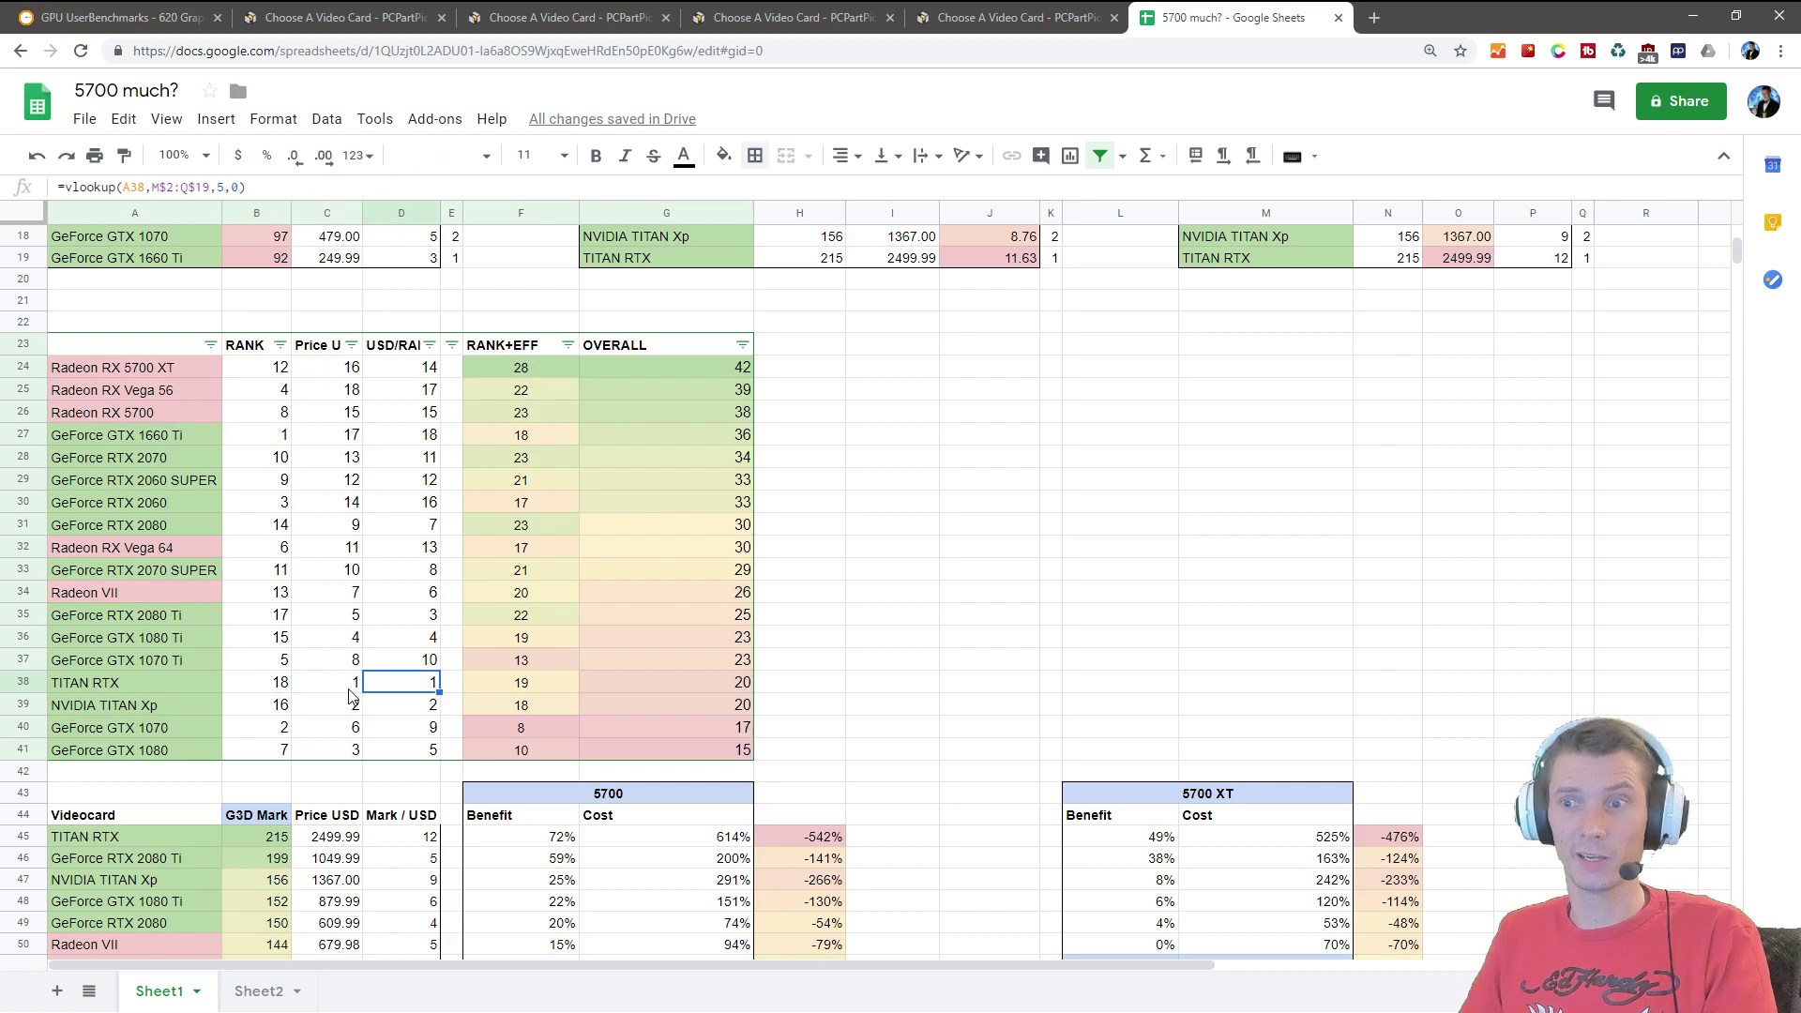
left_click_drag(342, 689, 401, 696)
left_click(704, 699)
left_click(740, 688)
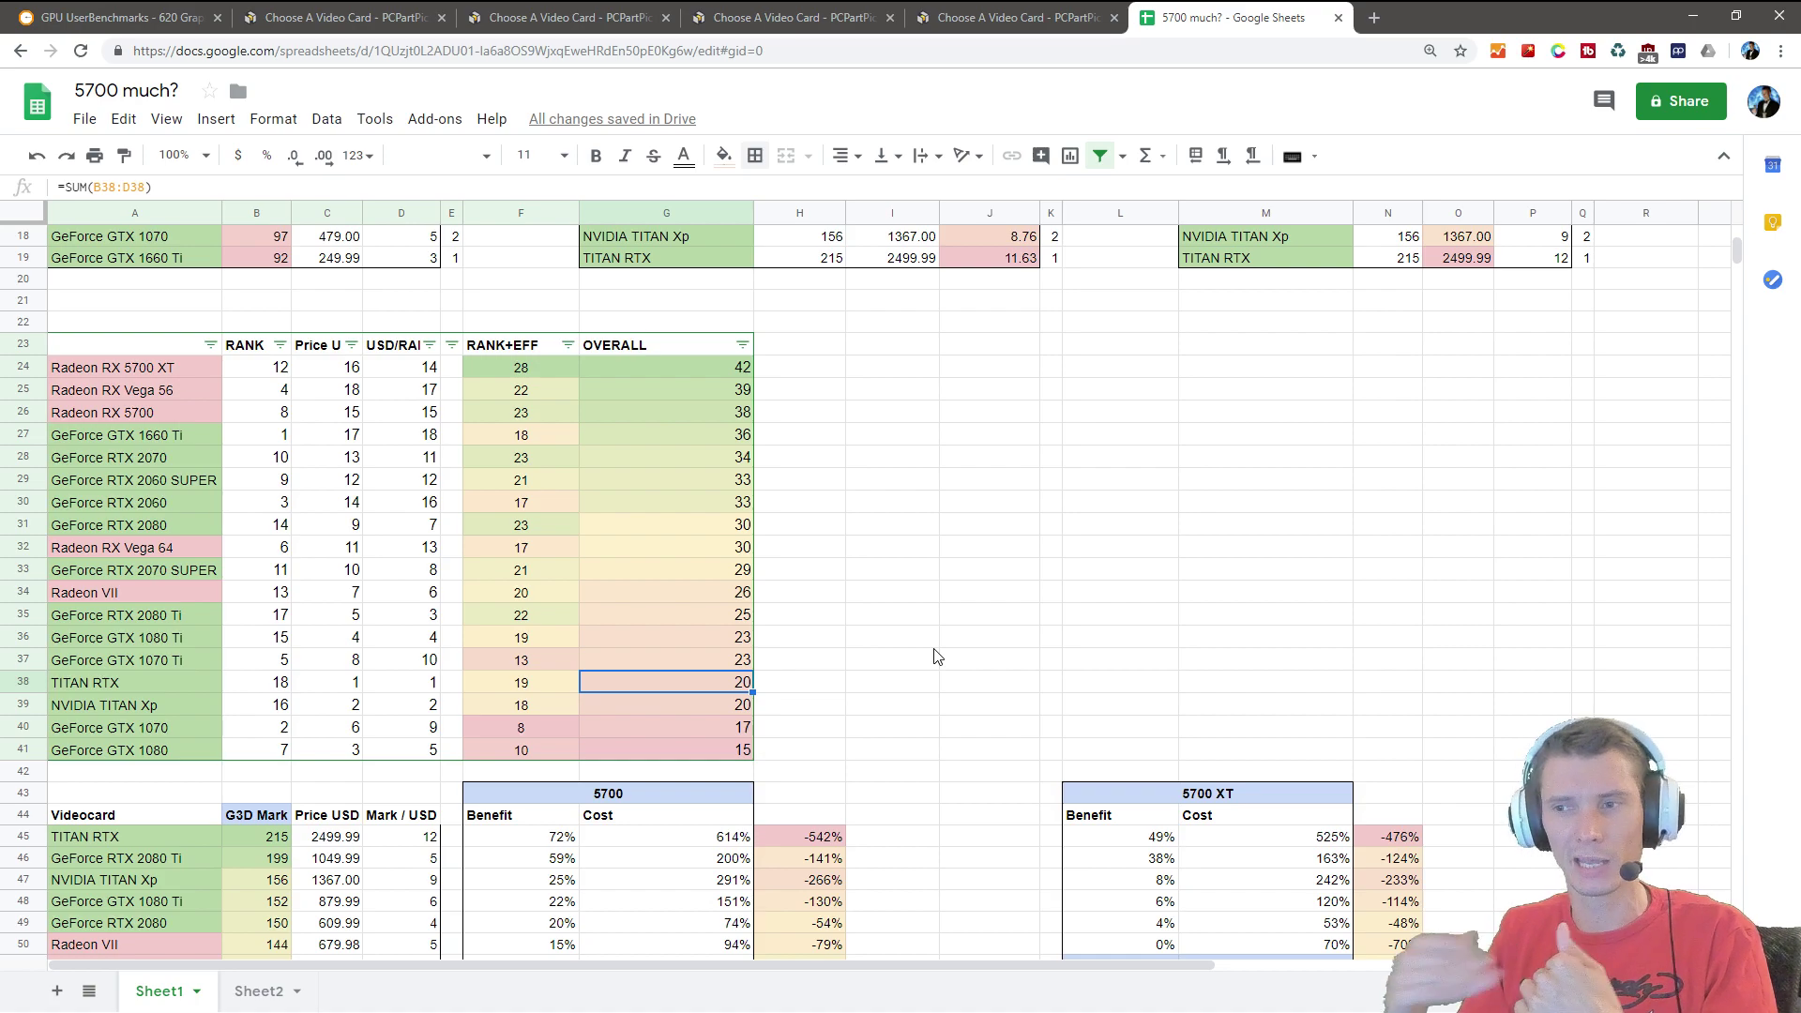
Step: Examine the GeForce GTX 1070's scores in the OVERALL table and highlight the Radeon RX 5700's full row for comparison
left_click(152, 728)
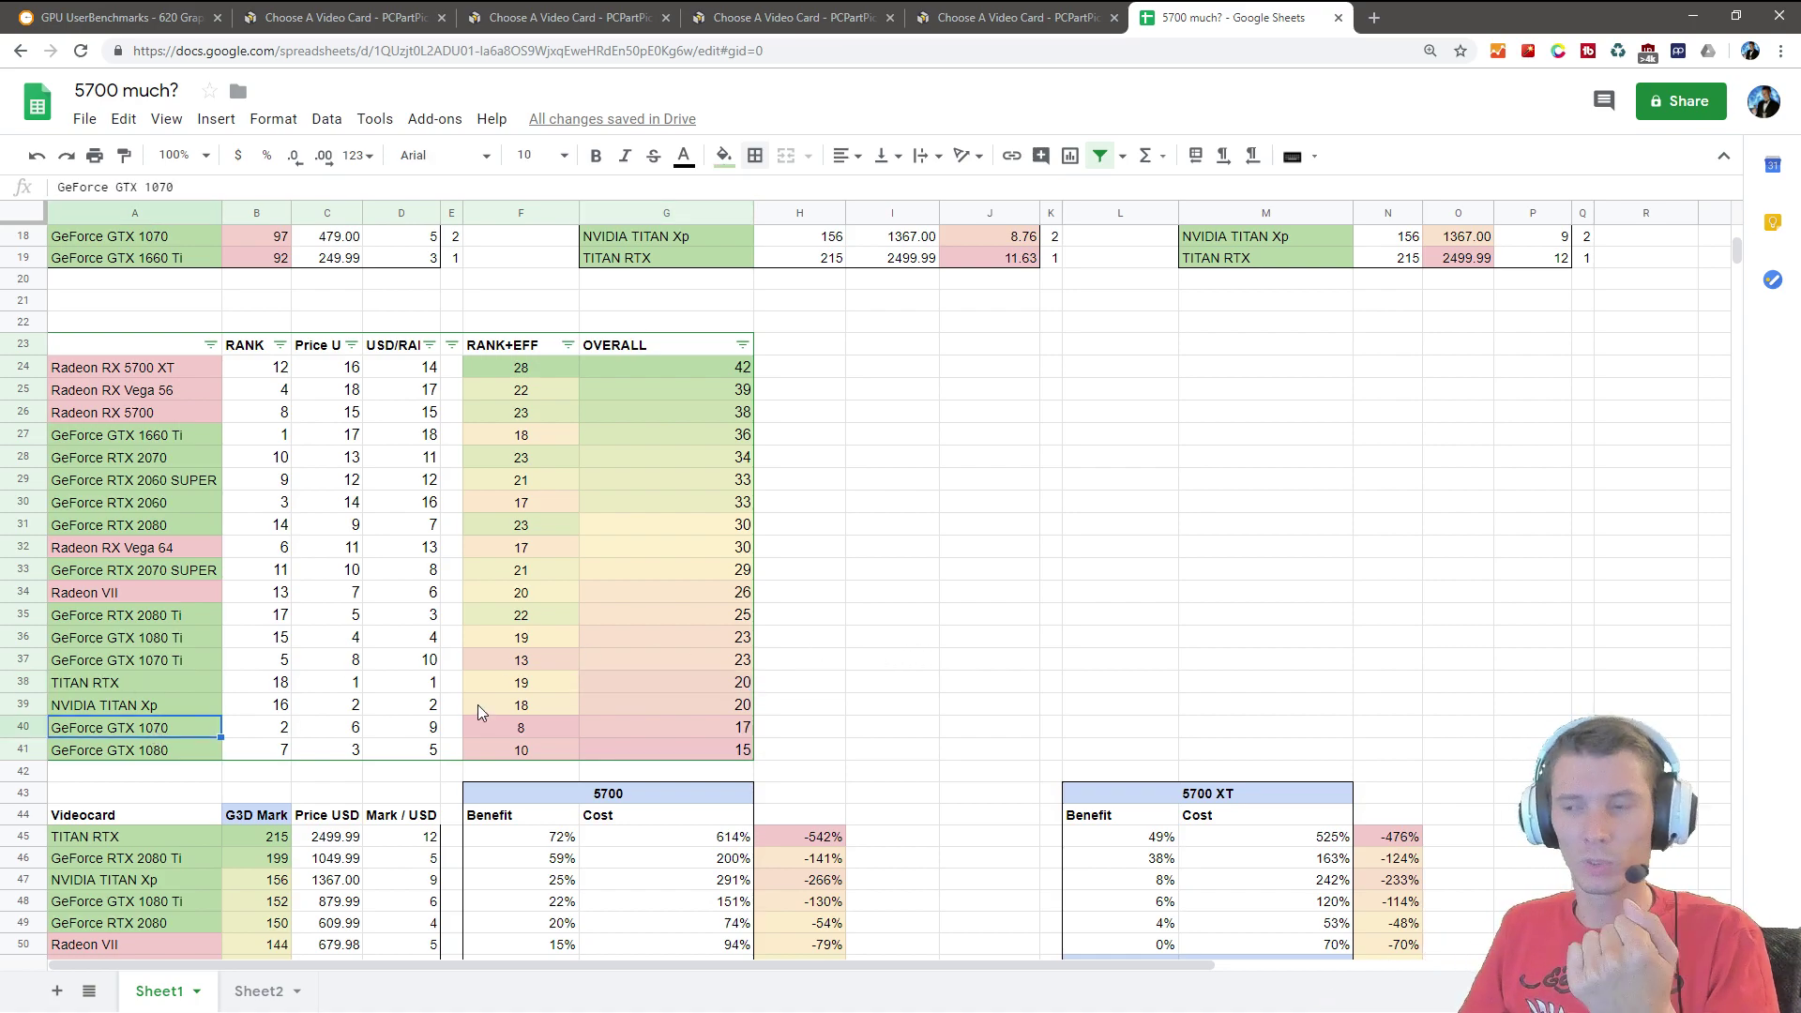
left_click(315, 728)
left_click(132, 728)
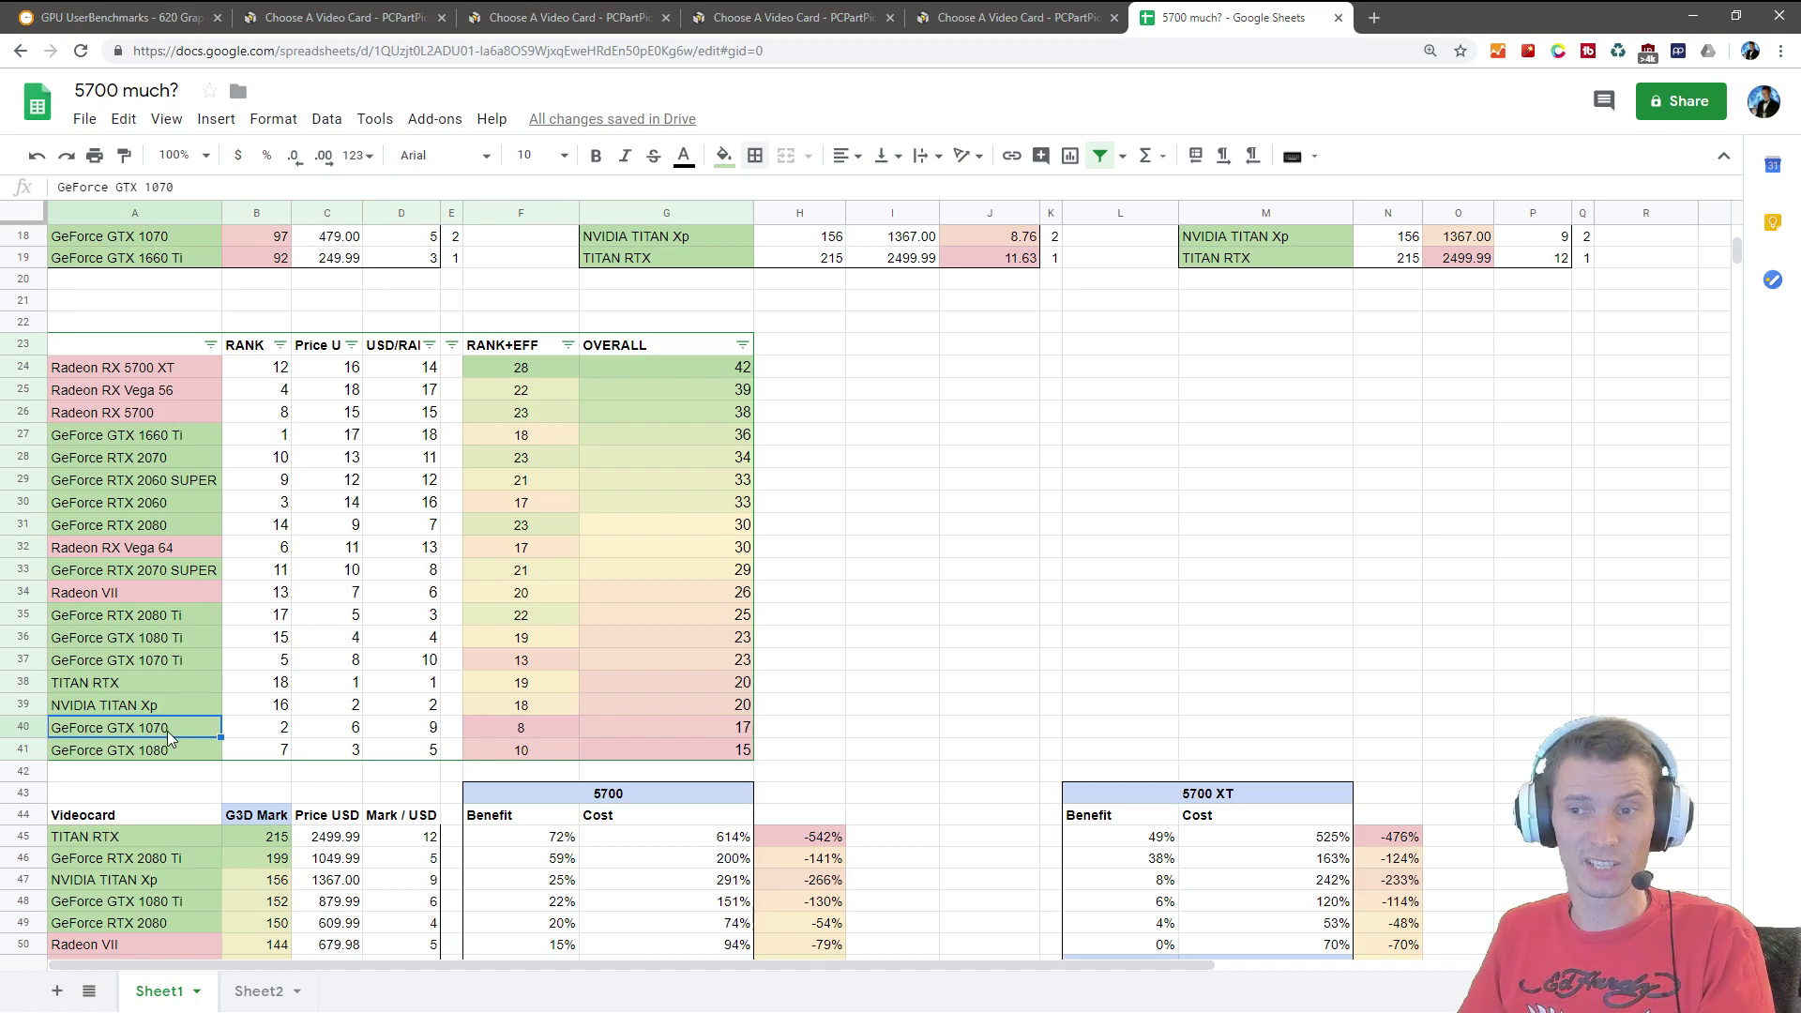
left_click(684, 729)
key("Home")
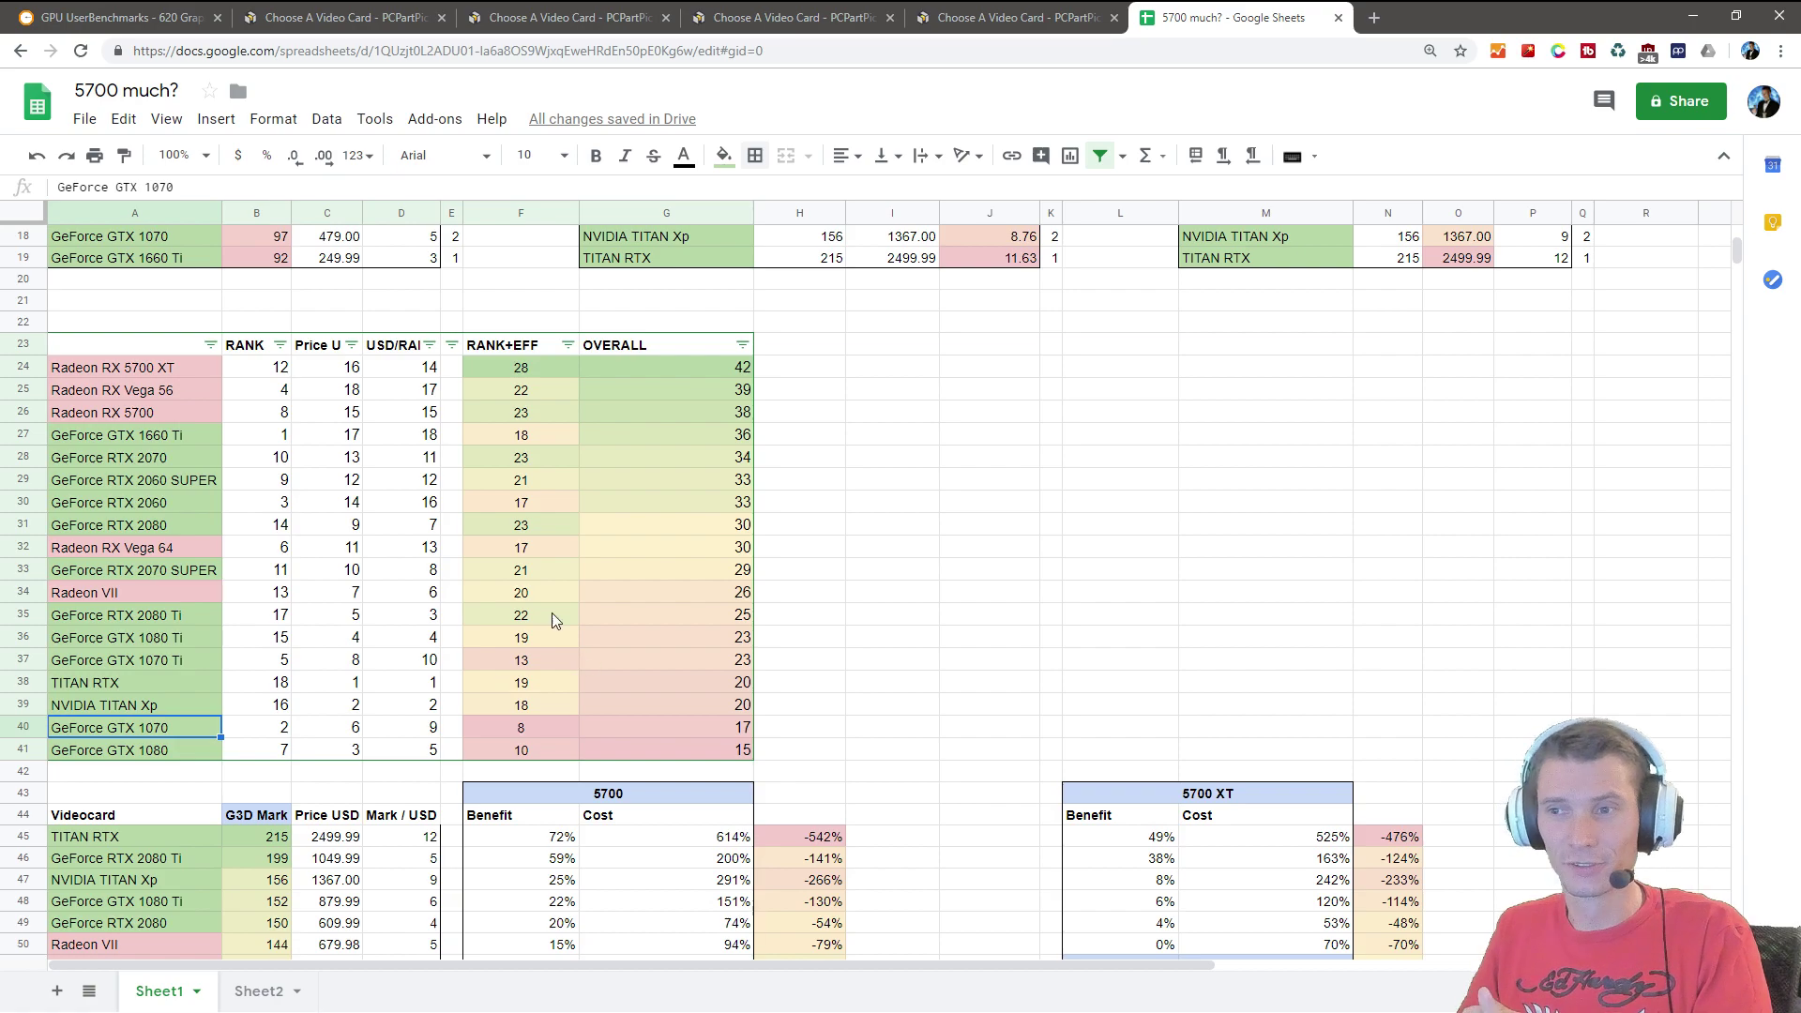
left_click_drag(148, 411, 746, 414)
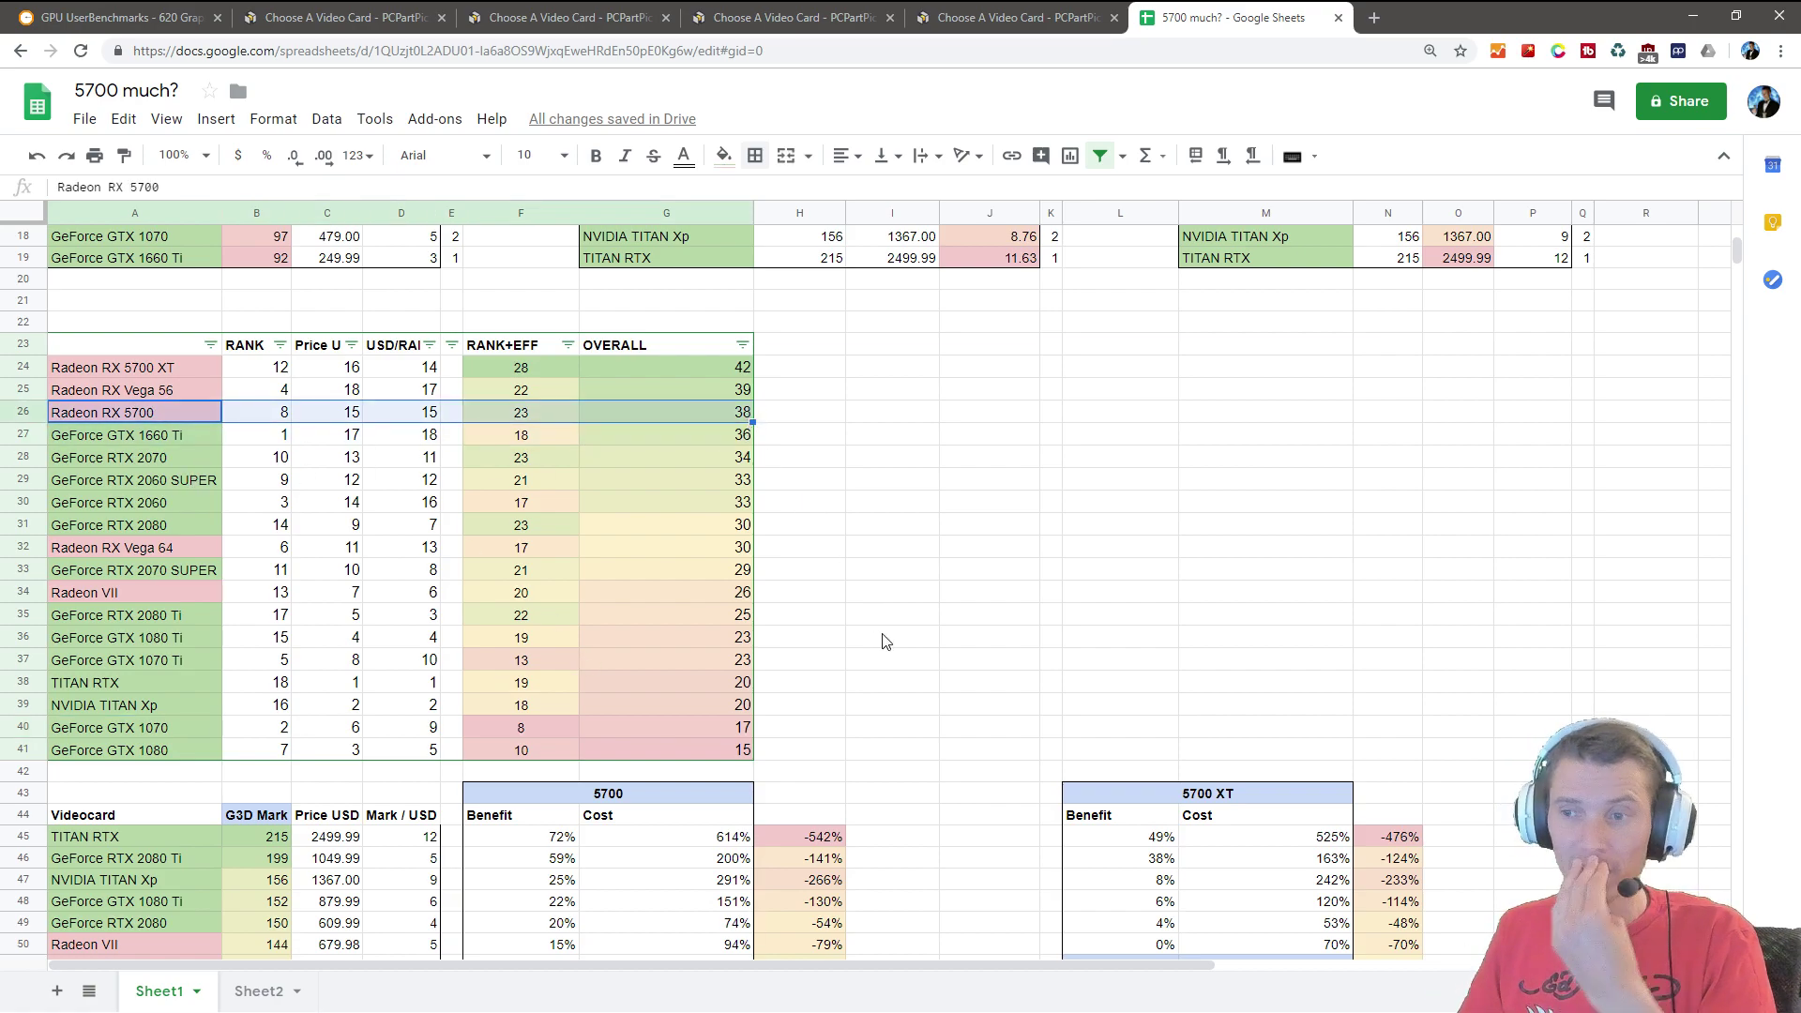
scroll(888, 640, "up", 4)
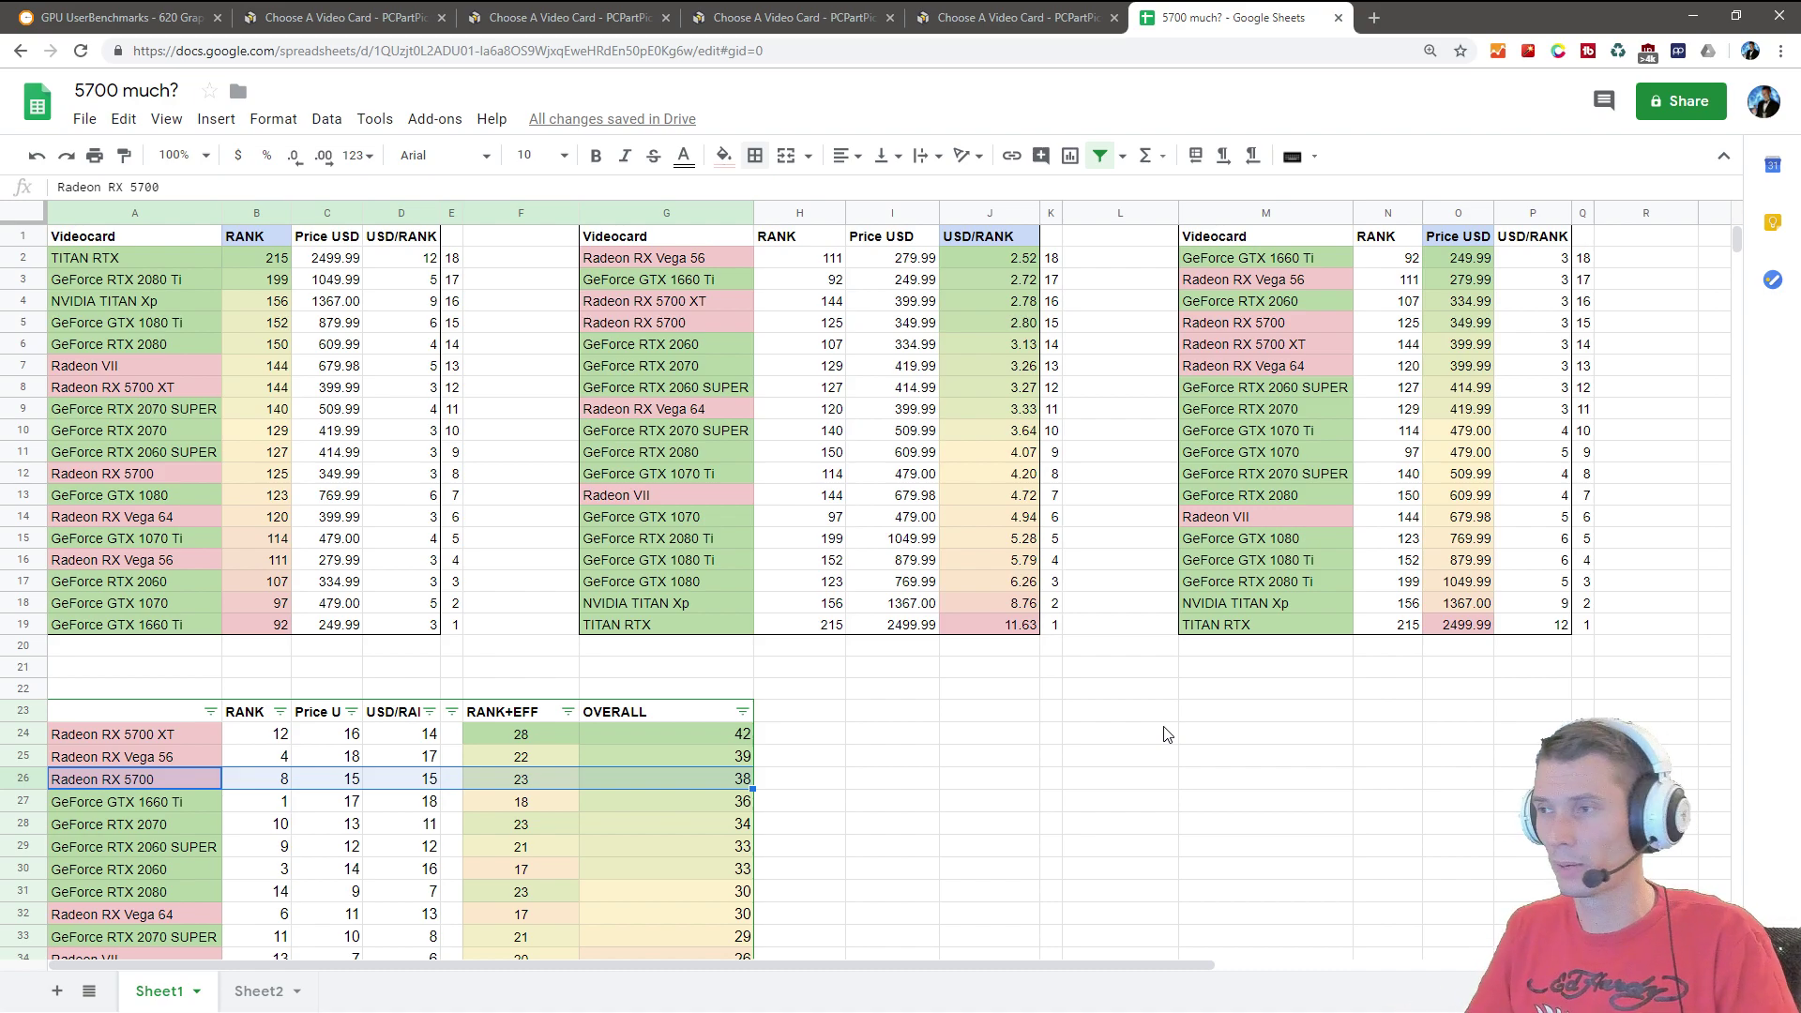
left_click(353, 301)
left_click(511, 387)
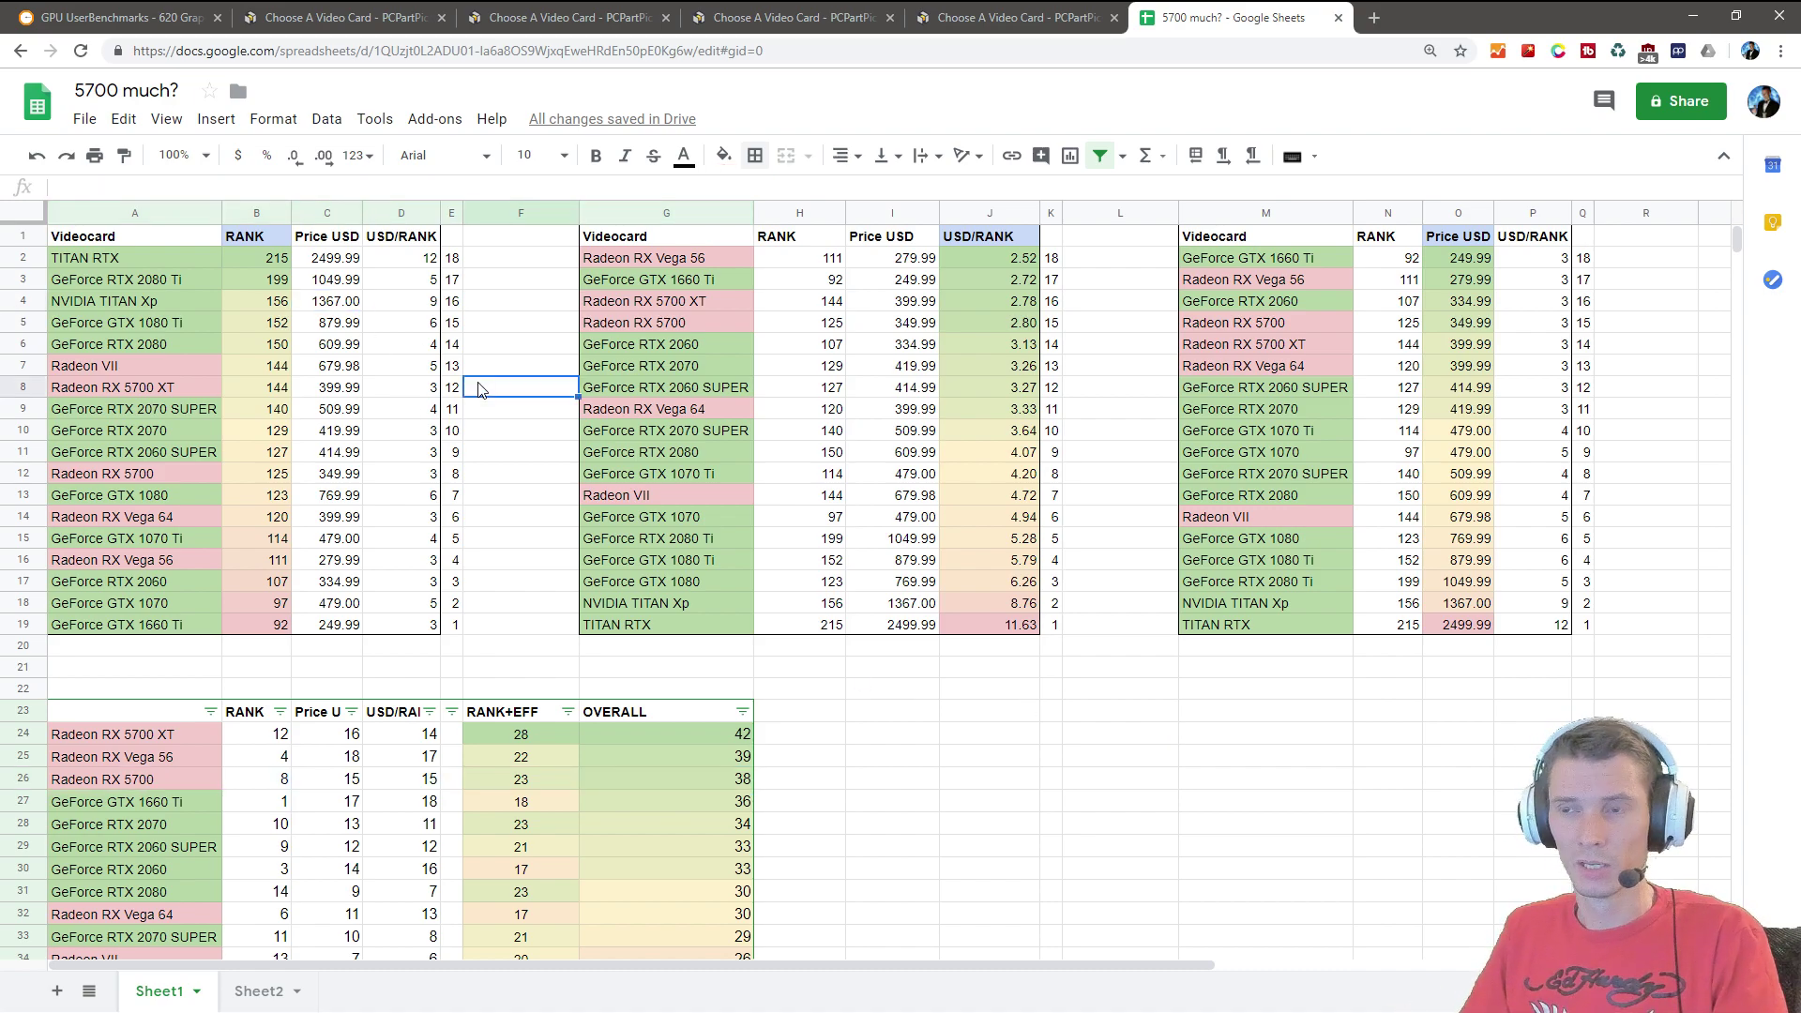
left_click(537, 518)
left_click(514, 626)
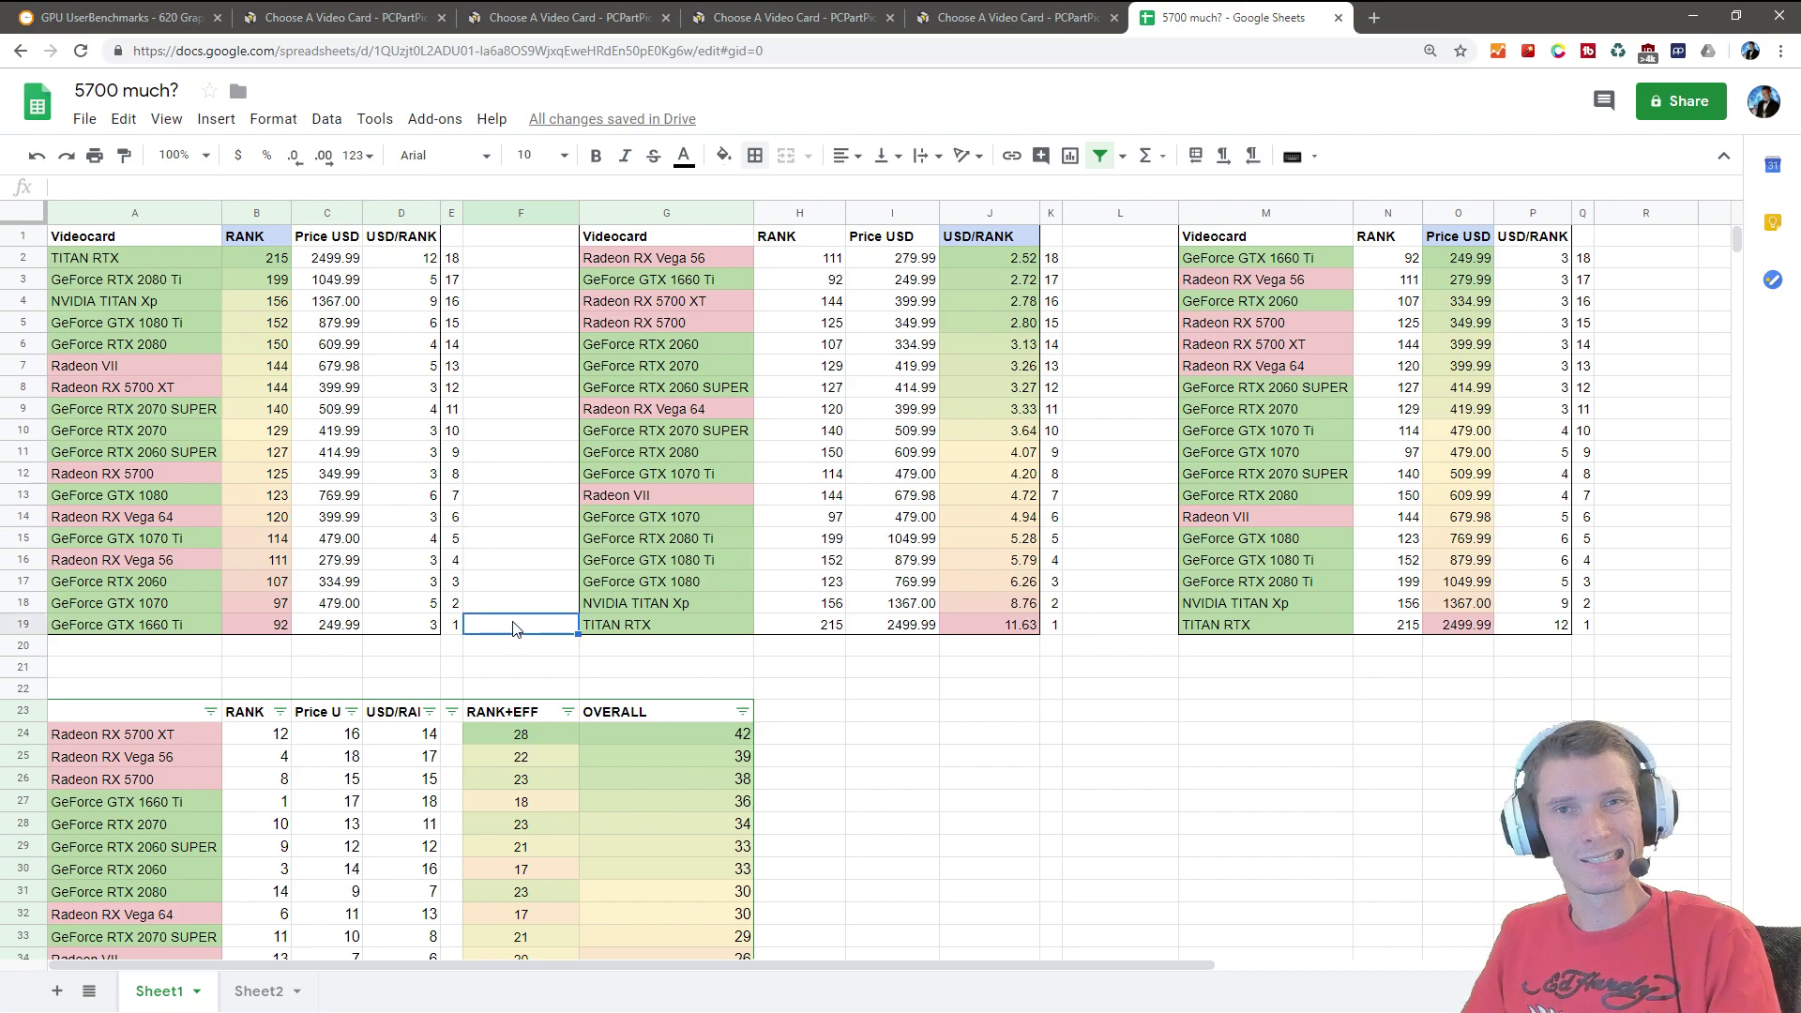